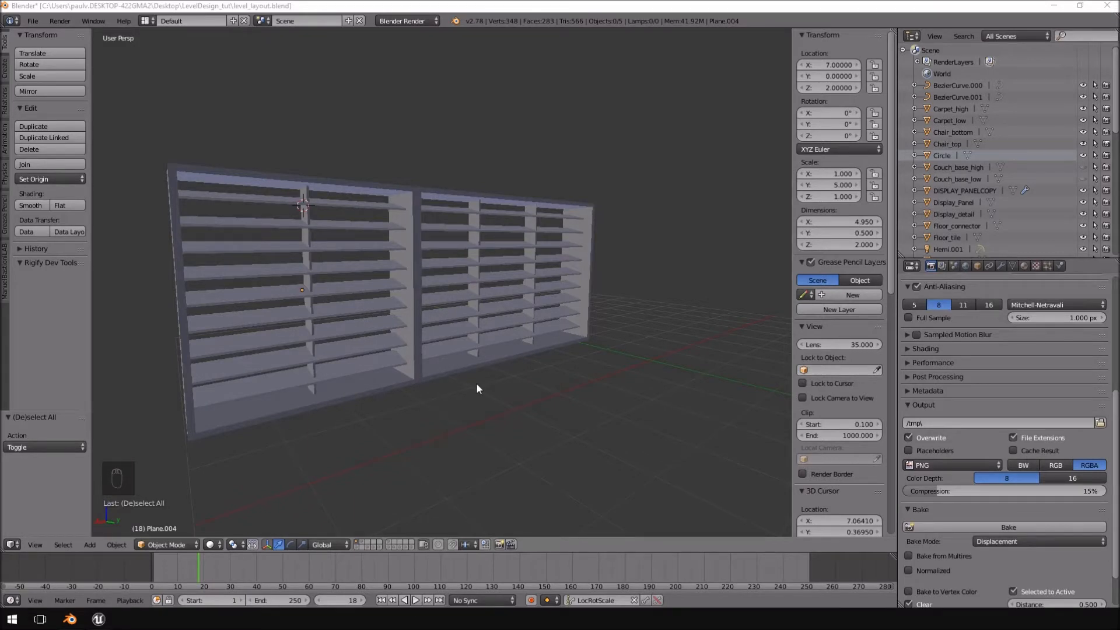
# Compare the louvred window frame models with the Mirror's Edge Catalyst reference footage and the border_test mesh placed in Unreal Engine.
pyautogui.moveTo(496, 328); pyautogui.dragTo(490, 270, button='middle')
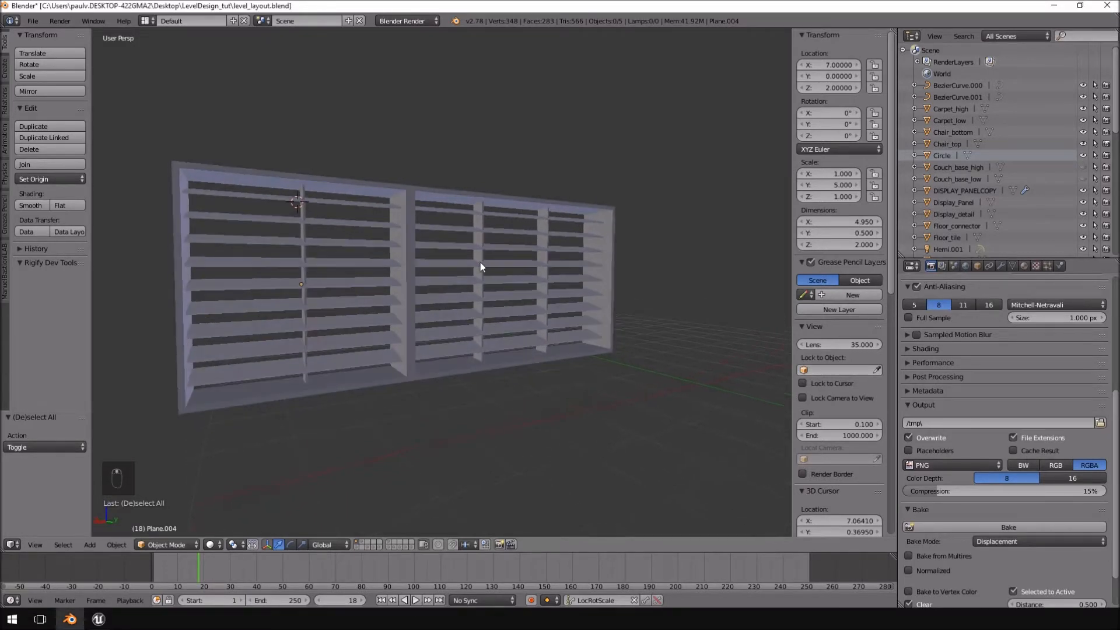
pyautogui.moveTo(475, 336); pyautogui.dragTo(439, 348, button='middle')
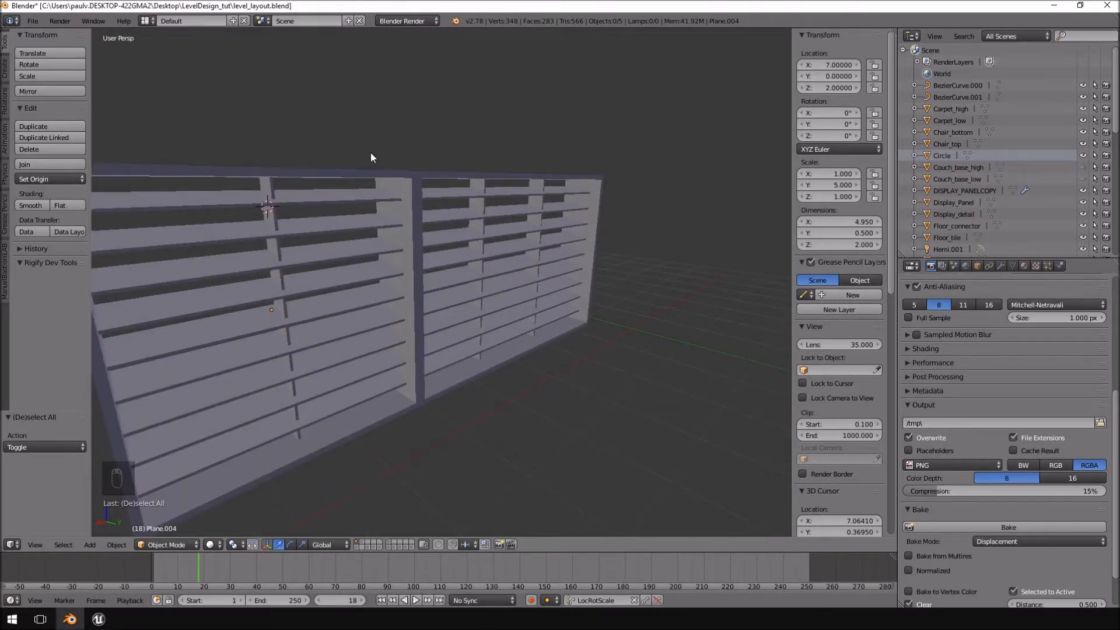
pyautogui.scroll(-4, 300, 275)
pyautogui.moveTo(556, 271); pyautogui.dragTo(543, 263, button='middle')
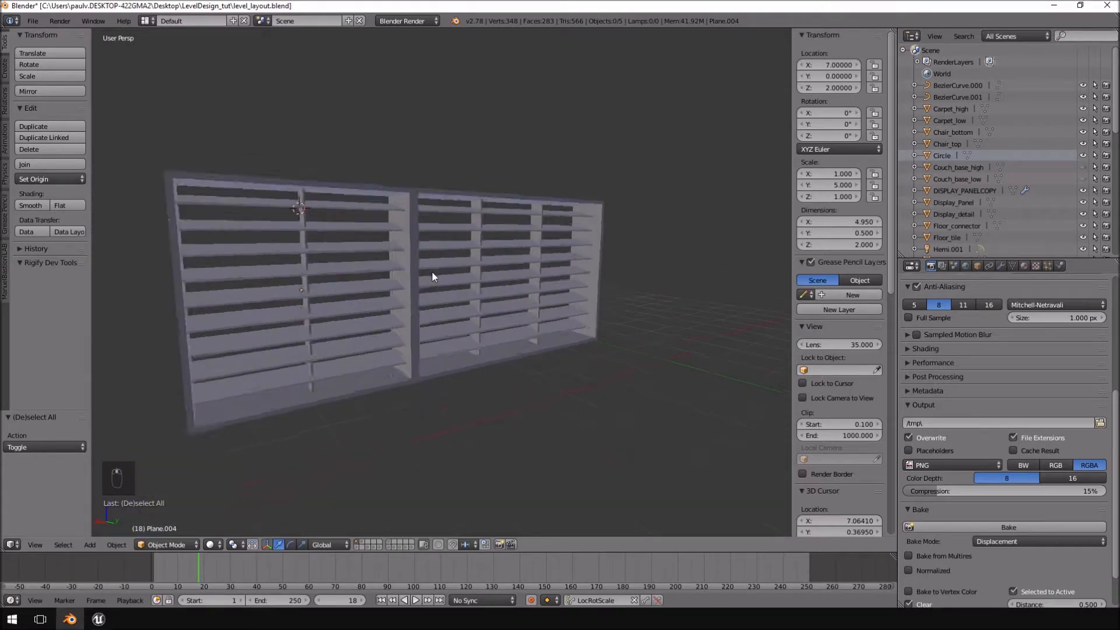
pyautogui.scroll(4, 433, 273)
pyautogui.moveTo(1119, 35); pyautogui.dragTo(609, 47)
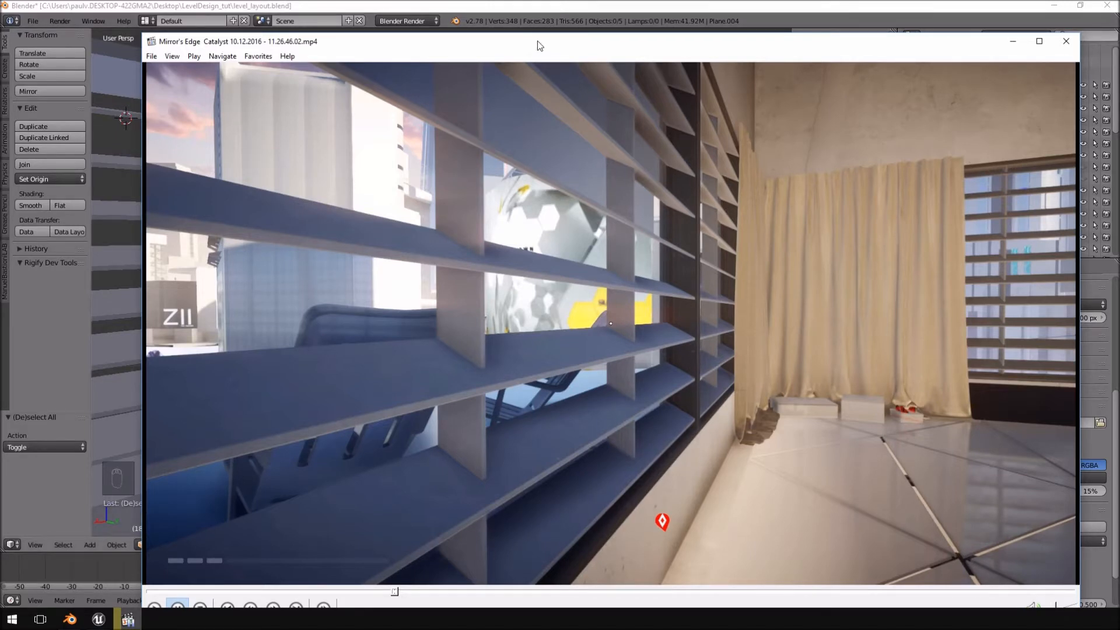
pyautogui.moveTo(537, 41); pyautogui.dragTo(1119, 38)
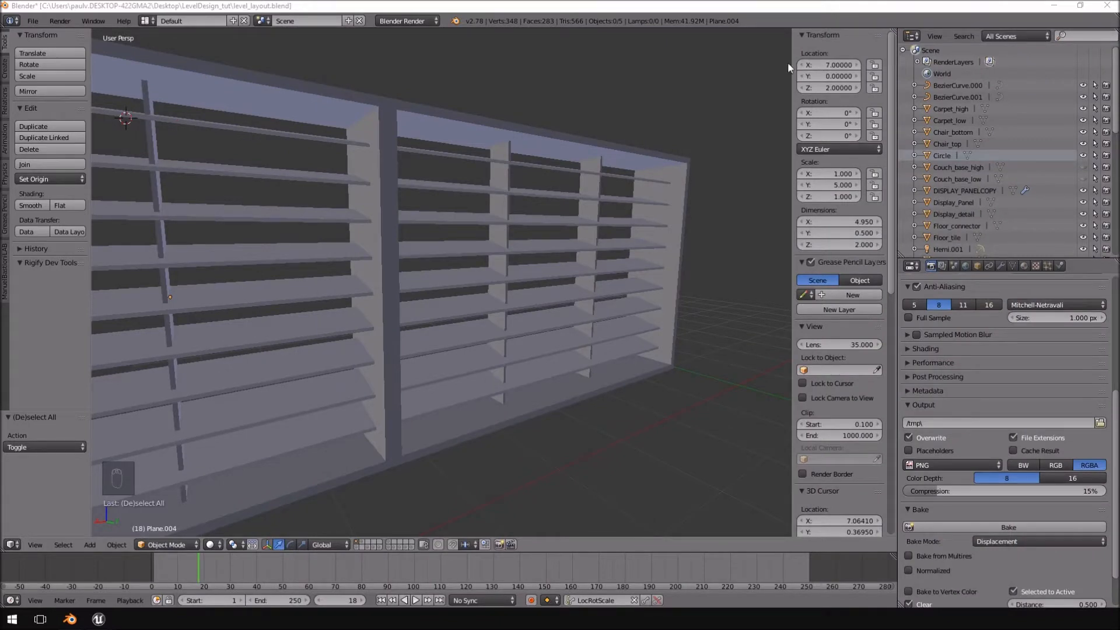
pyautogui.moveTo(579, 103); pyautogui.dragTo(440, 176, button='middle')
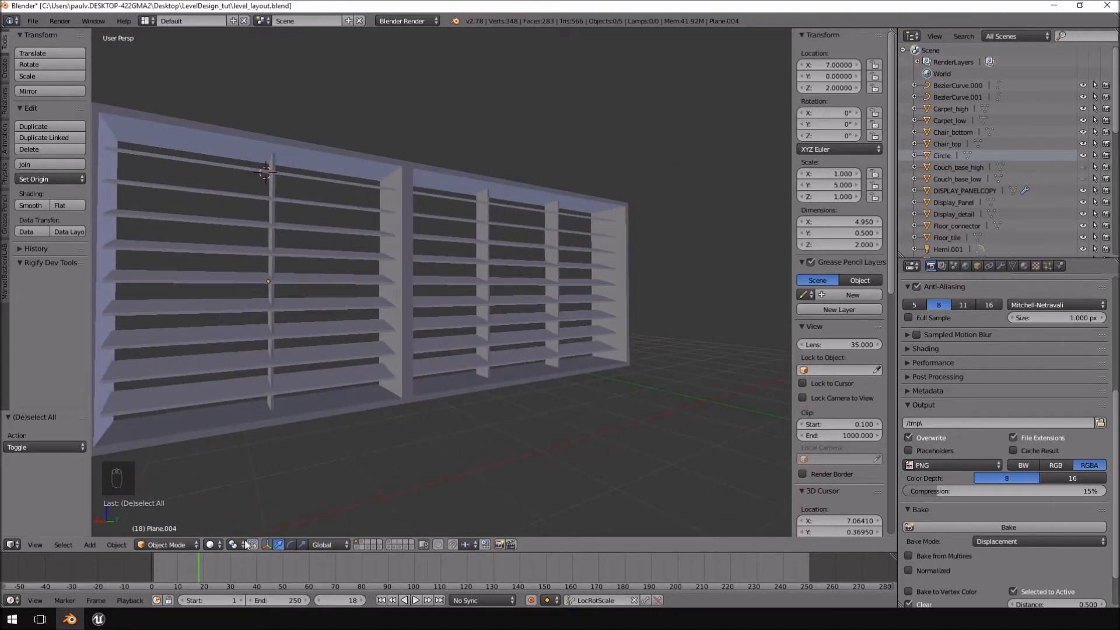
pyautogui.click(98, 619)
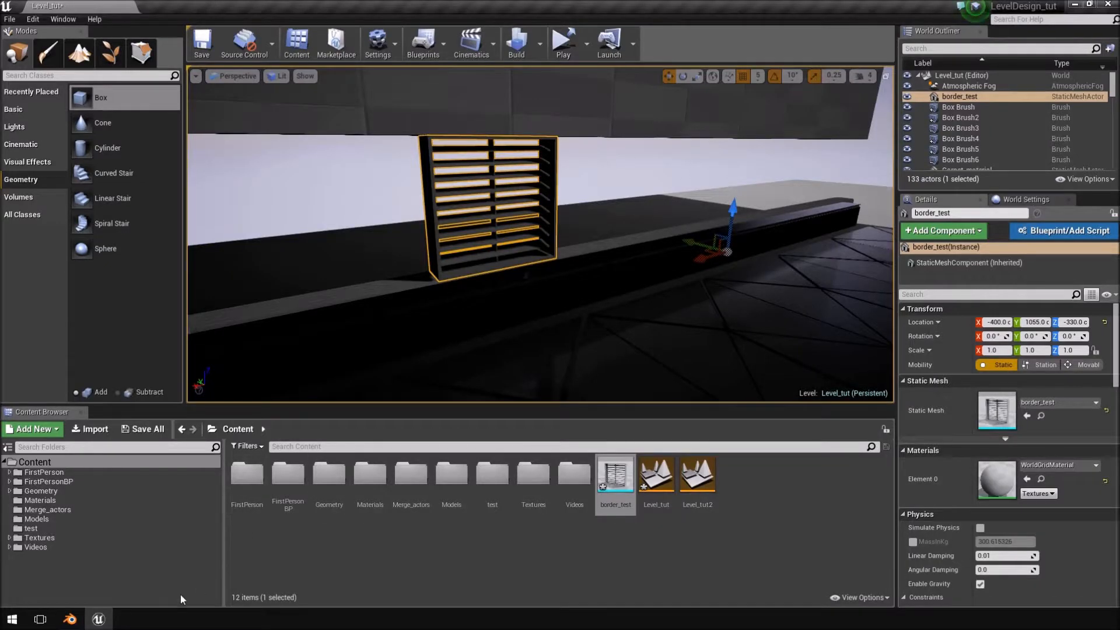
pyautogui.click(70, 620)
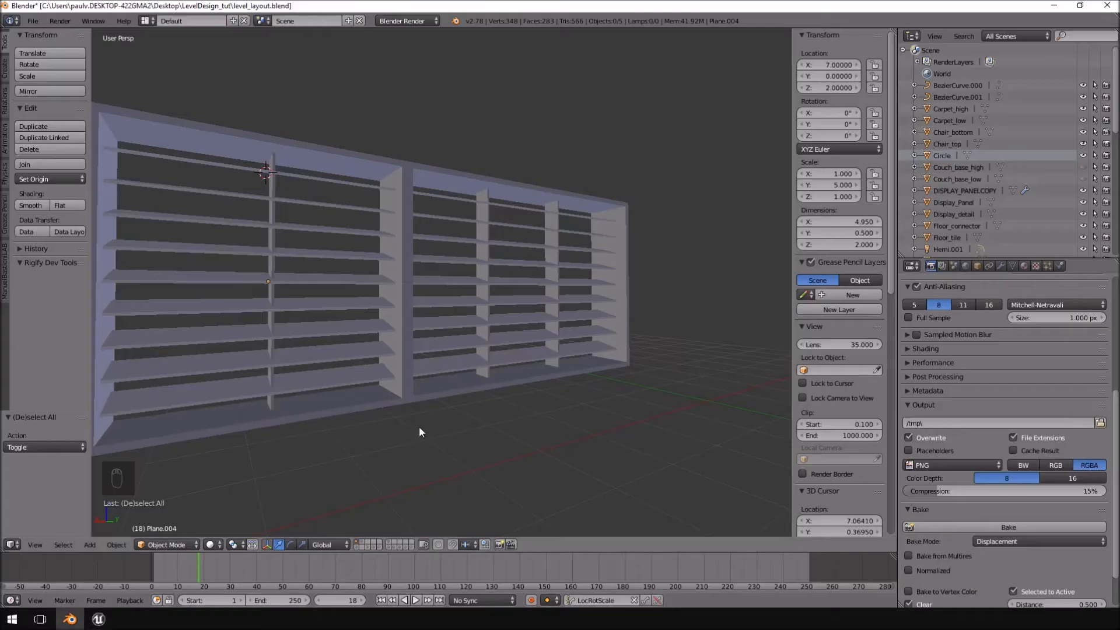
# Select the square louvred window frame together with the wide frame beside it.
pyautogui.moveTo(385, 229); pyautogui.dragTo(384, 258, button='middle')
pyautogui.rightClick(498, 183)
pyautogui.moveTo(513, 180); pyautogui.dragTo(732, 166, button='middle')
pyautogui.moveTo(475, 456); pyautogui.dragTo(590, 352, button='middle')
pyautogui.keyDown('shift'); pyautogui.rightClick(576, 205); pyautogui.keyUp('shift')
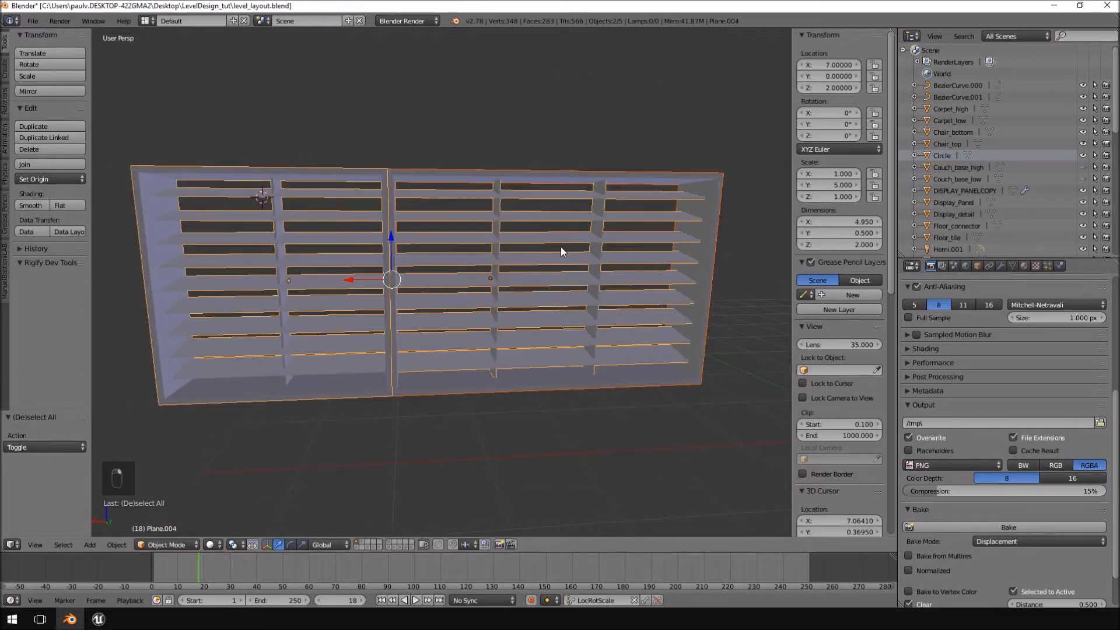
pyautogui.press('Tab')
pyautogui.press('a')
pyautogui.press('a')
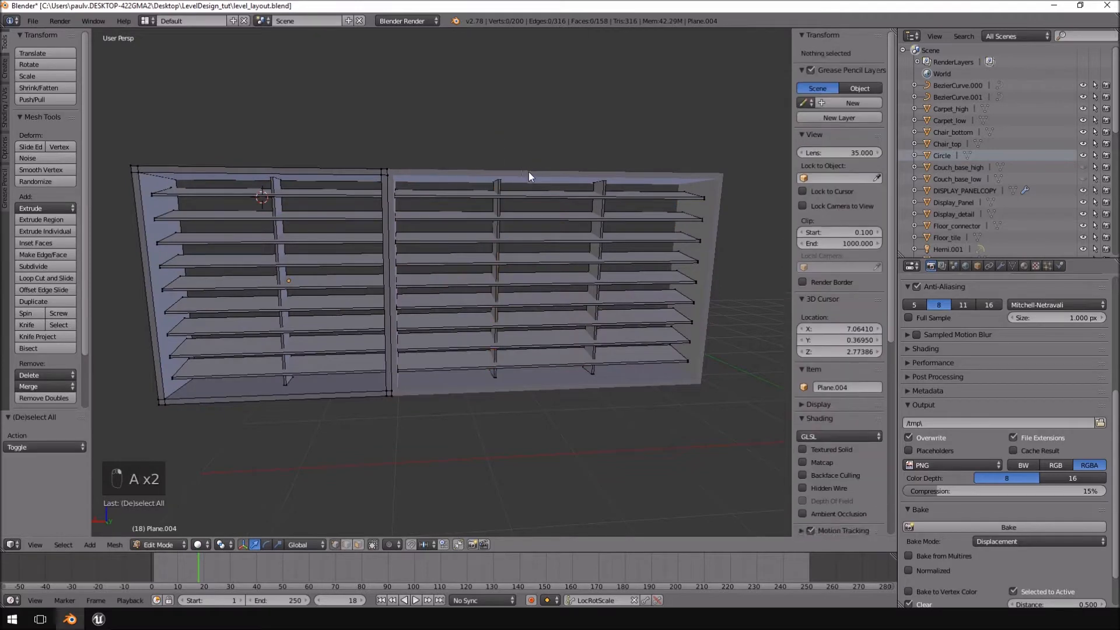
pyautogui.press('Tab')
pyautogui.keyDown('shift'); pyautogui.rightClick(512, 205); pyautogui.keyUp('shift')
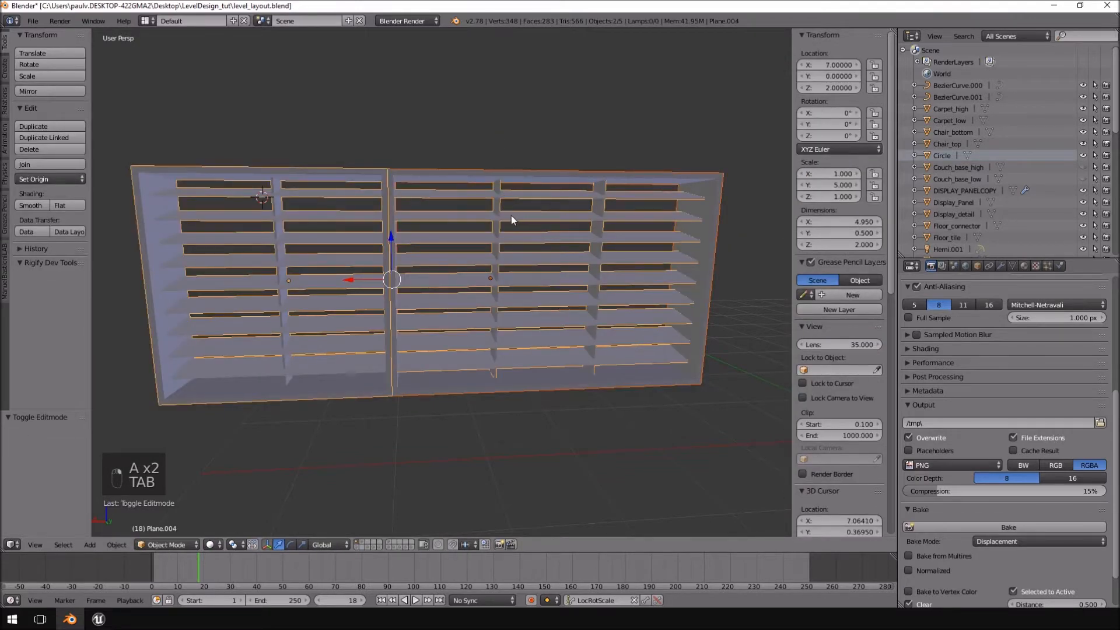
# Separate the wide frame's louvres and vertical dividers, selected as linked geometry, from the square window frame's mesh into their own object.
pyautogui.press('Tab')
pyautogui.press('a')
pyautogui.press('a')
pyautogui.press('a')
pyautogui.press('a')
pyautogui.moveTo(729, 131)
pyautogui.keyDown('ctrl'); pyautogui.mouseDown()
pyautogui.moveTo(487, 151)
pyautogui.moveTo(750, 457)
pyautogui.moveTo(741, 451)
pyautogui.mouseUp(); pyautogui.keyUp('ctrl')
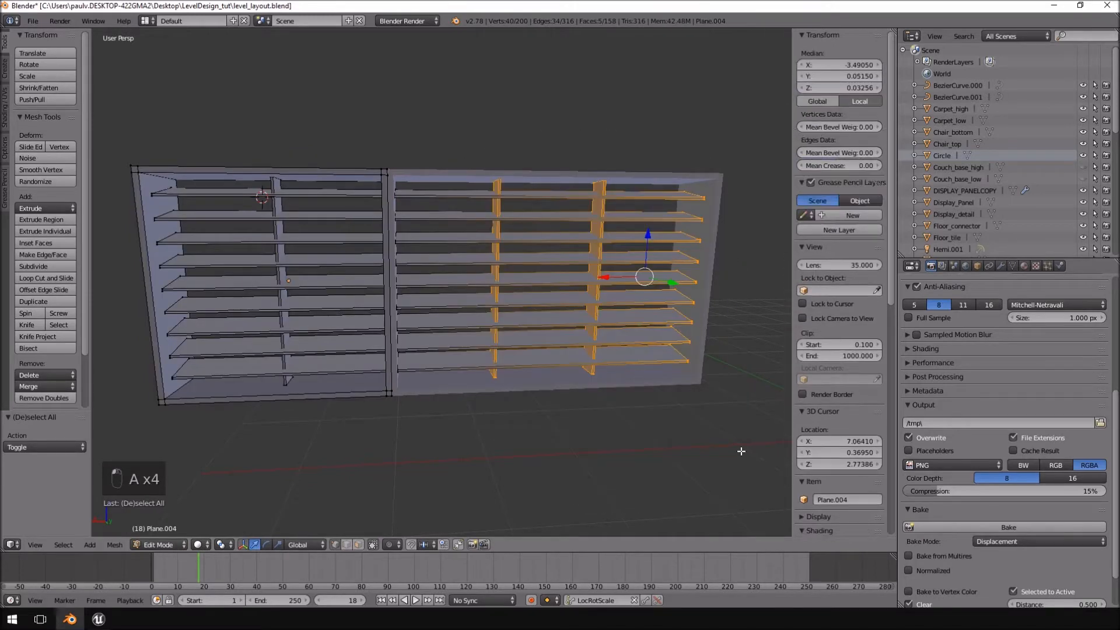
pyautogui.hotkey('ctrl', 'o')
pyautogui.press('Escape')
pyautogui.hotkey('ctrl', 'l')
pyautogui.press('p')
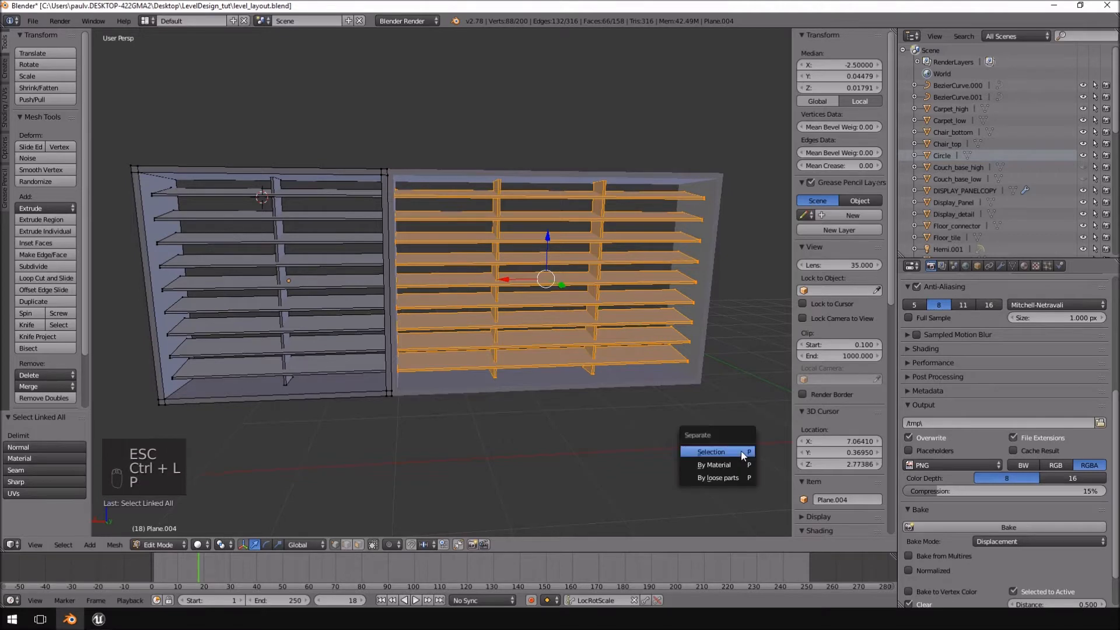
pyautogui.click(741, 450)
pyautogui.press('Tab')
# Delete the wide window frame together with its separated louvres and dividers.
pyautogui.rightClick(620, 178)
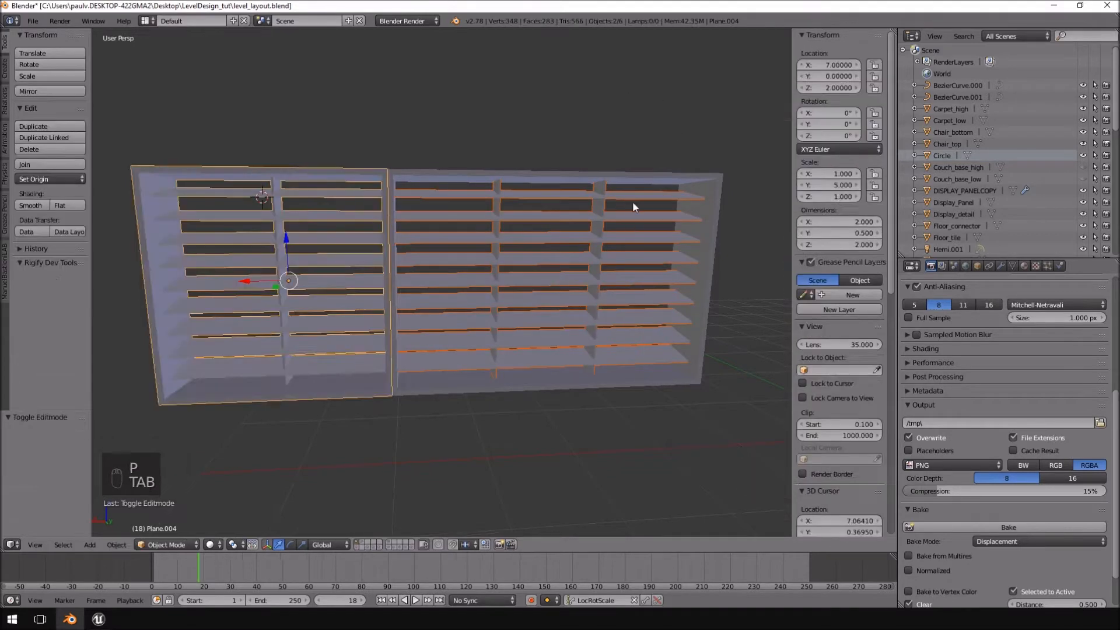
pyautogui.keyDown('shift'); pyautogui.rightClick(619, 195); pyautogui.keyUp('shift')
pyautogui.press('Delete')
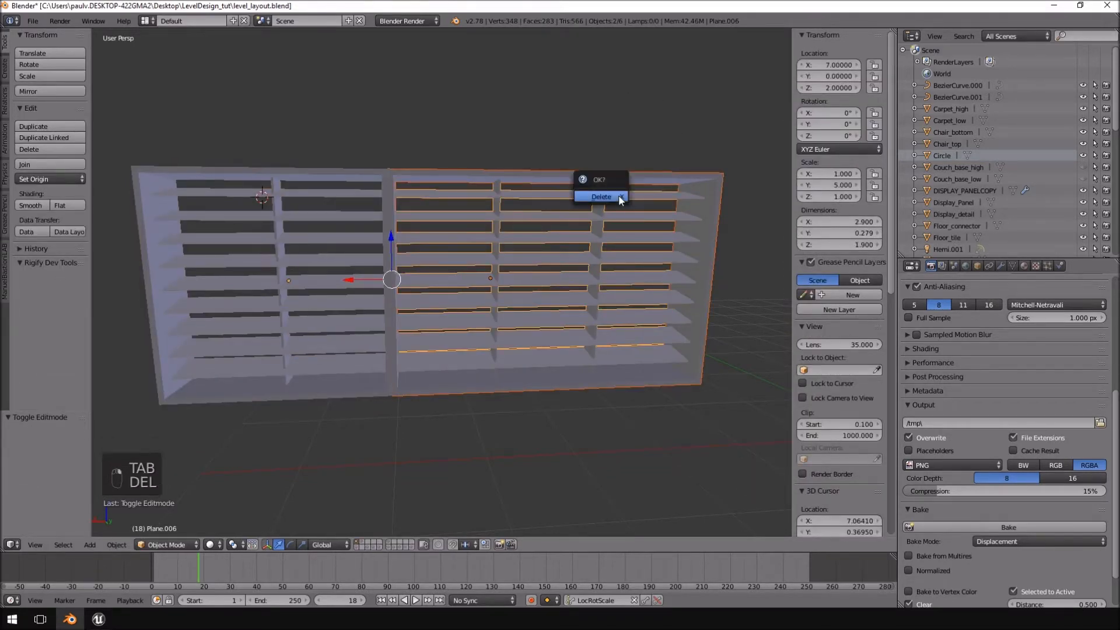
pyautogui.click(618, 194)
# Examine the remaining square frame in orthographic projection and compare it with the border_test mesh in Unreal Engine.
pyautogui.moveTo(428, 222); pyautogui.dragTo(336, 201, button='middle')
pyautogui.press('KP_1')
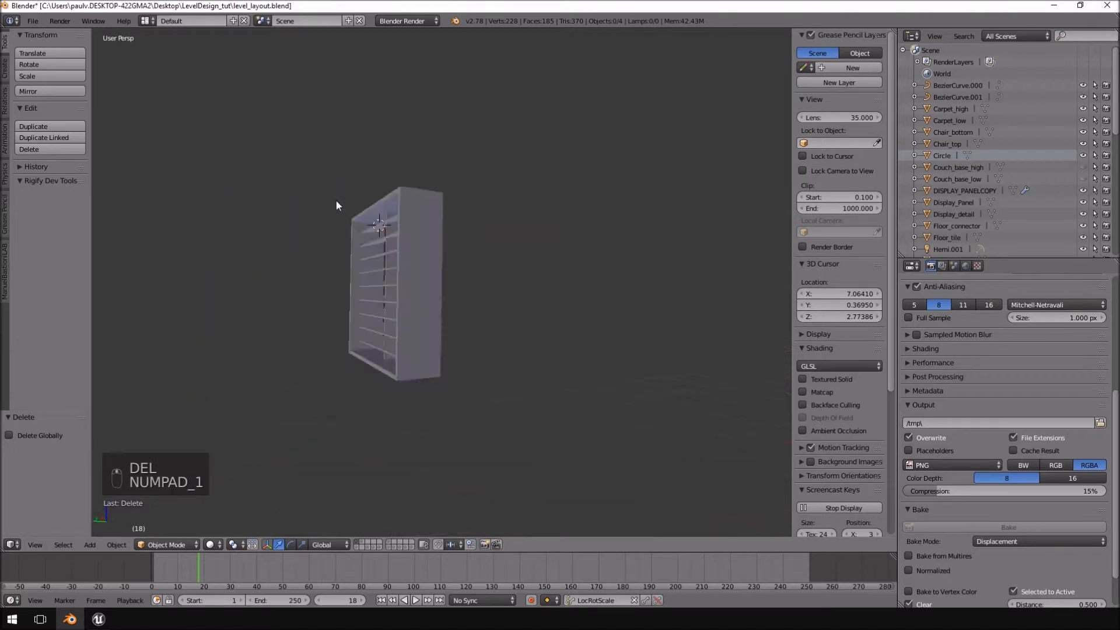
pyautogui.press('KP_5')
pyautogui.moveTo(541, 220); pyautogui.dragTo(542, 273, button='middle')
pyautogui.click(98, 619)
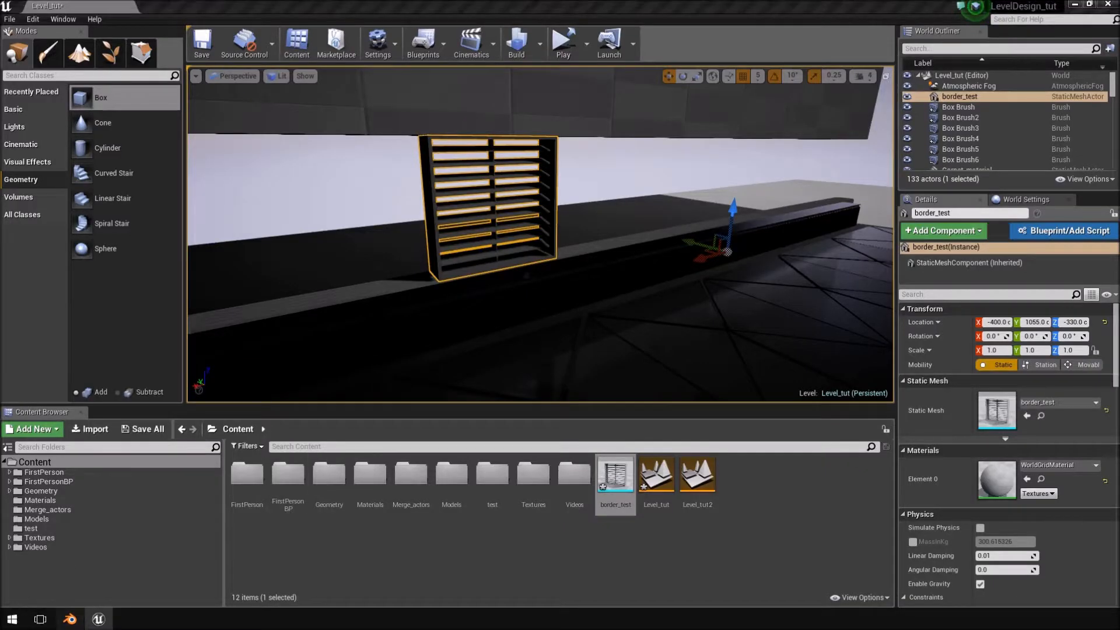
pyautogui.click(69, 619)
pyautogui.moveTo(527, 235); pyautogui.dragTo(465, 190, button='middle')
# Select the remaining square window frame and inspect it from the front, the side and rotated orthographic angles.
pyautogui.rightClick(455, 227)
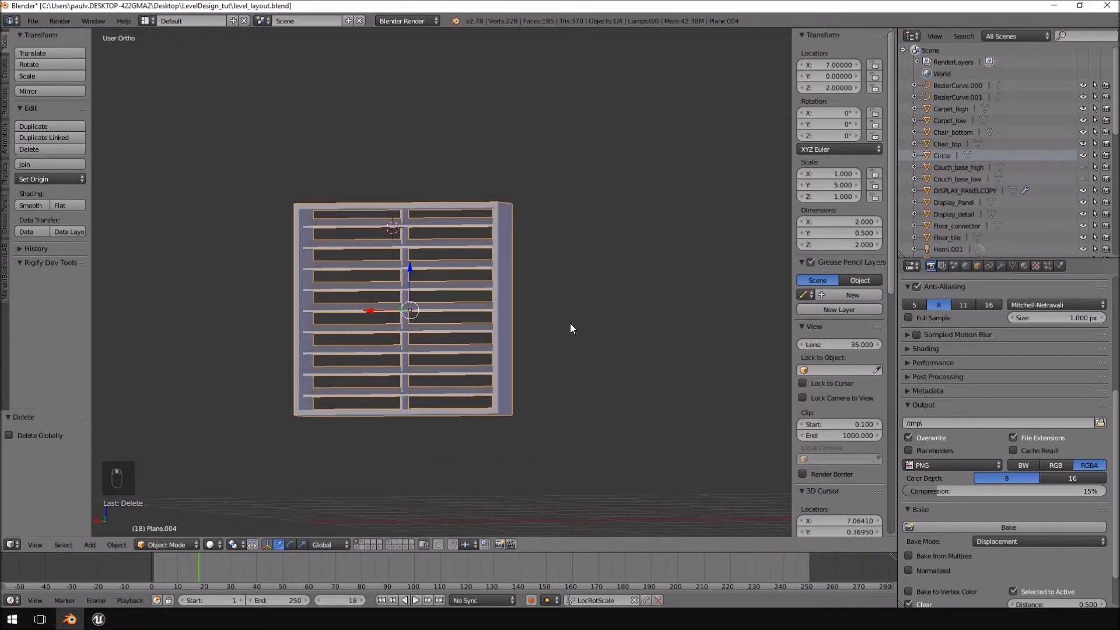
pyautogui.scroll(-1, 568, 320)
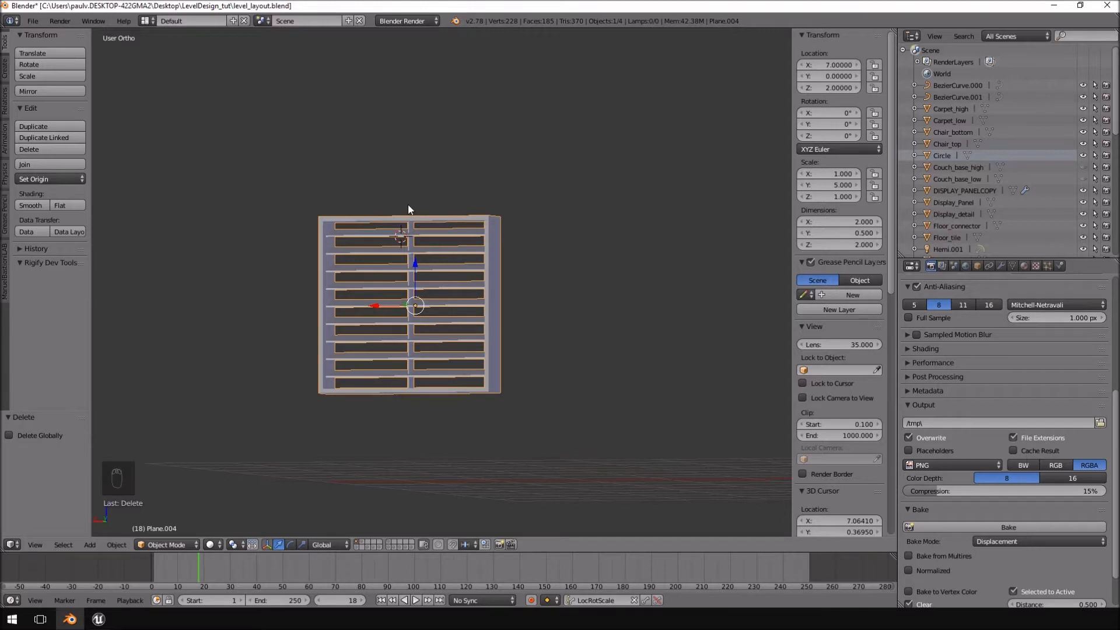
pyautogui.scroll(4, 407, 209)
pyautogui.moveTo(408, 205); pyautogui.dragTo(425, 214, button='middle')
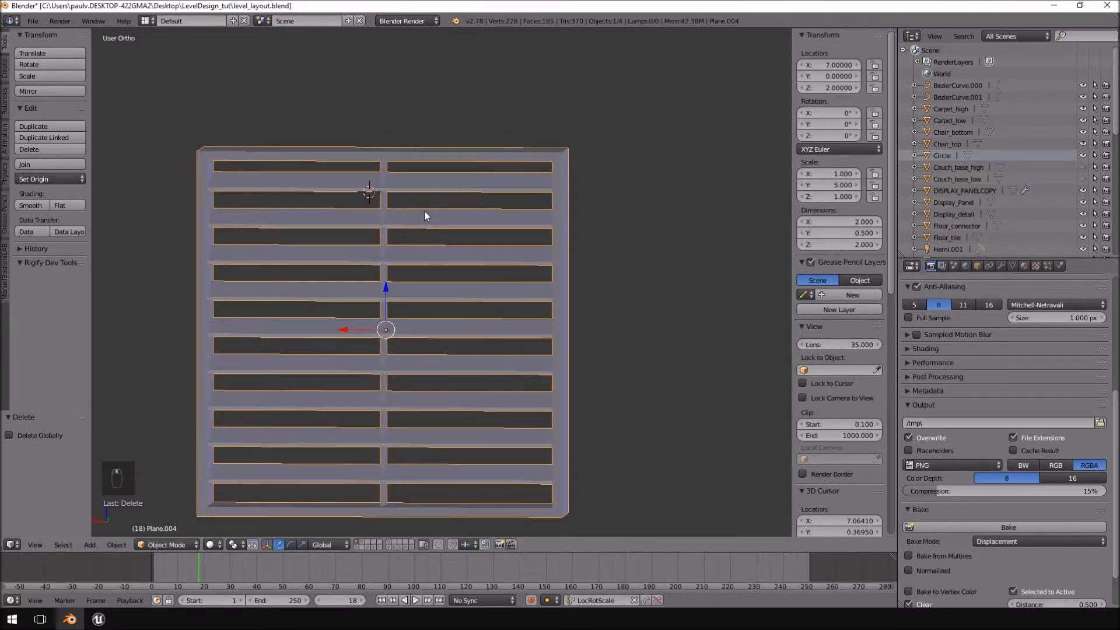
pyautogui.press('KP_1')
pyautogui.press('KP_3')
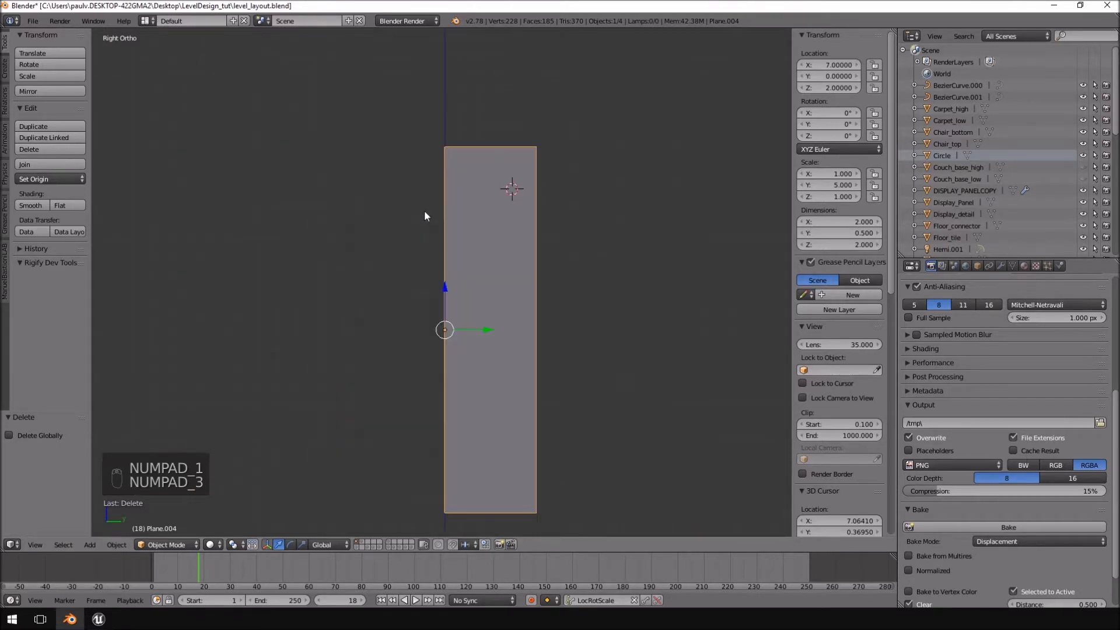
pyautogui.press('KP_4')
pyautogui.press('KP_6')
pyautogui.press('KP_6')
pyautogui.press('KP_6')
pyautogui.press('KP_6')
pyautogui.press('KP_6')
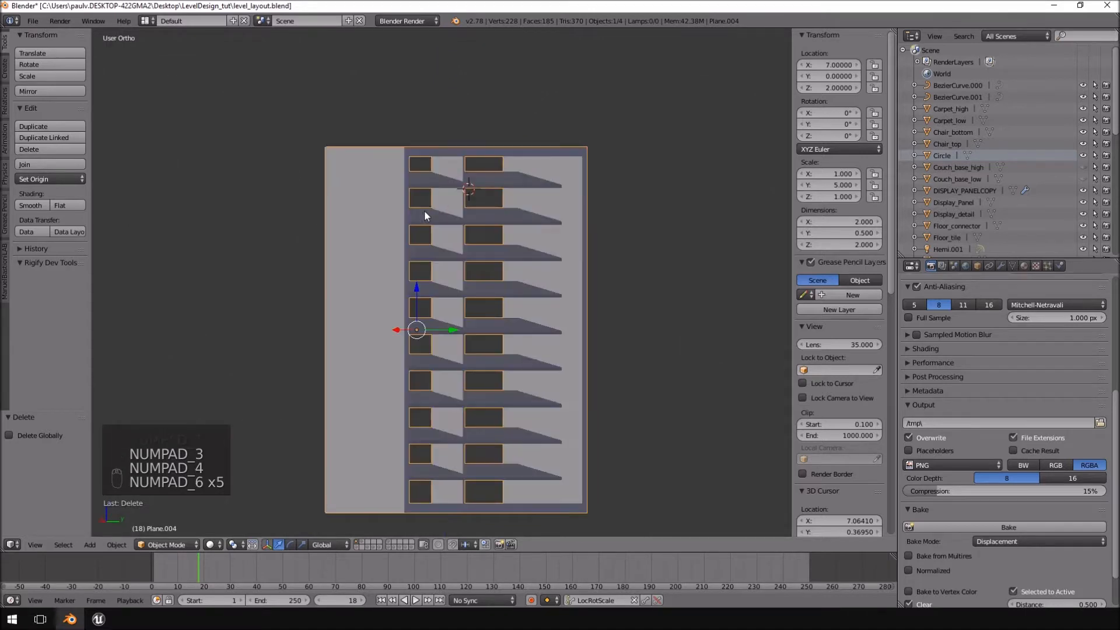
pyautogui.press('KP_6')
pyautogui.press('KP_6')
pyautogui.press('KP_6')
# Enter Edit Mode on the square window frame and select its entire mesh.
pyautogui.press('Tab')
pyautogui.press('a')
pyautogui.press('a')
pyautogui.moveTo(425, 210); pyautogui.dragTo(526, 106, button='middle')
# Split the 3D view vertically, turn the second area into a UV/Image Editor and enlarge the modelling view.
pyautogui.rightClick(465, 28)
pyautogui.click(460, 43)
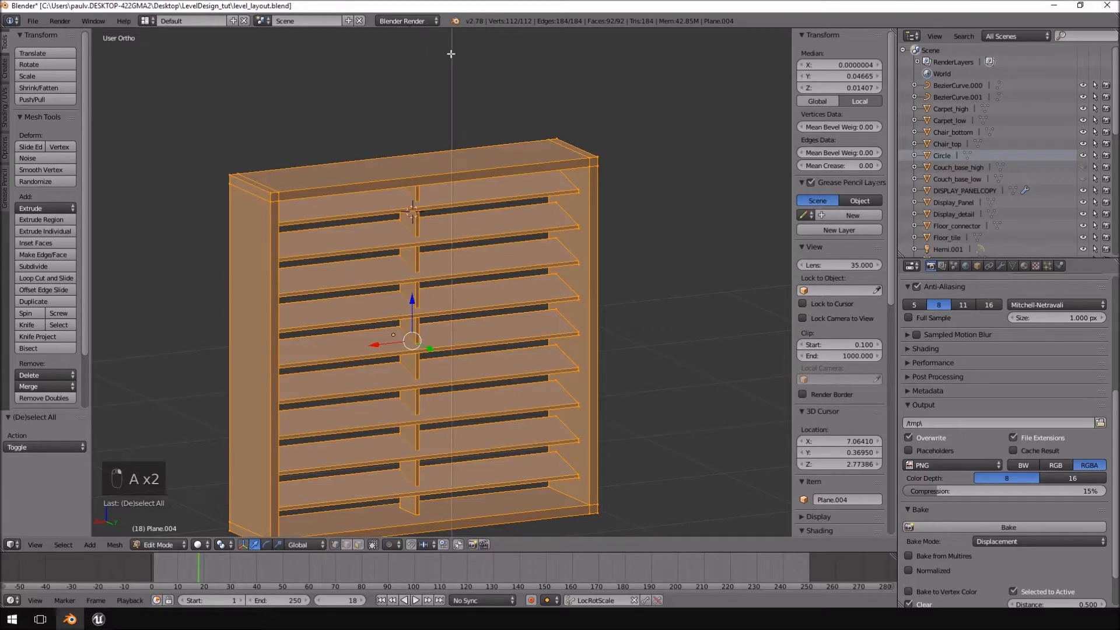
pyautogui.click(451, 54)
pyautogui.click(463, 545)
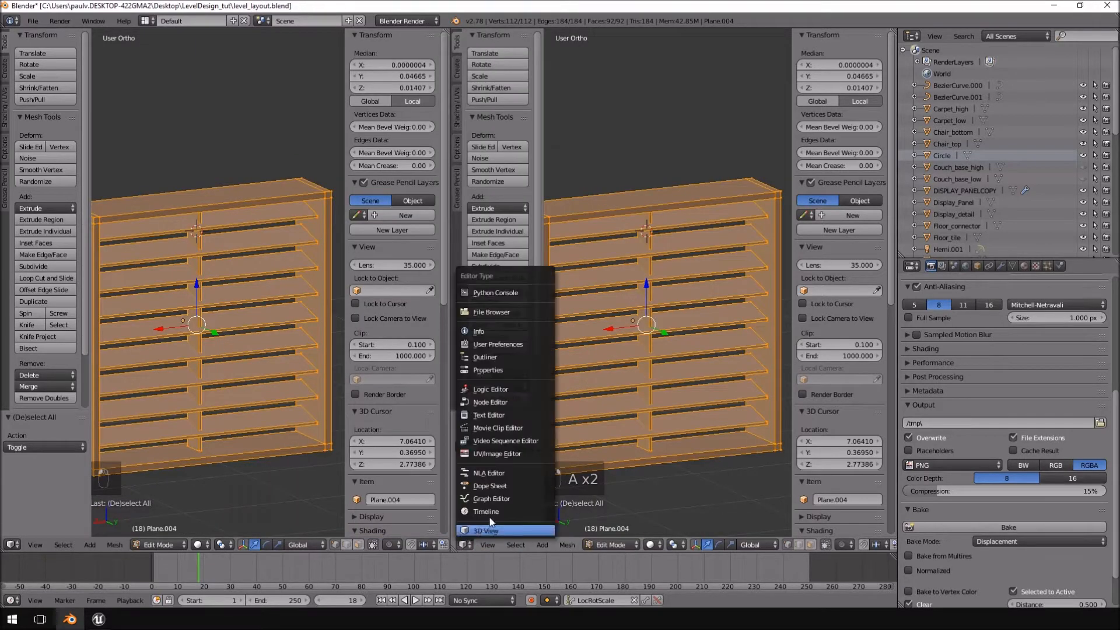
pyautogui.click(495, 453)
pyautogui.moveTo(343, 372); pyautogui.dragTo(515, 359)
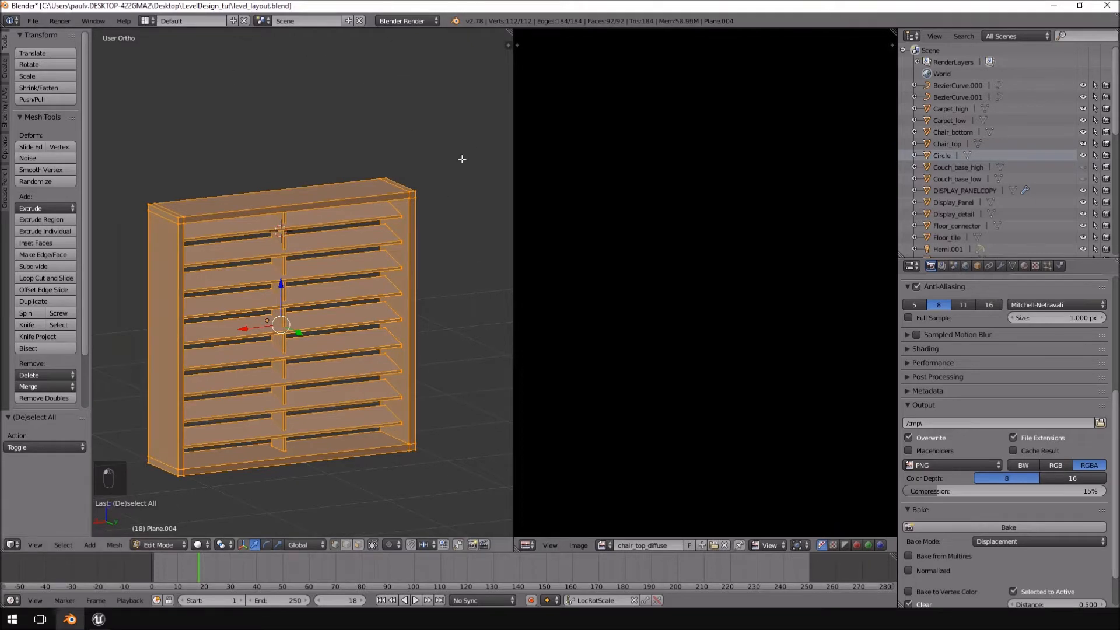
# Try the UV Editing and 3D View Full screen layouts and return to the Default layout.
pyautogui.click(146, 20)
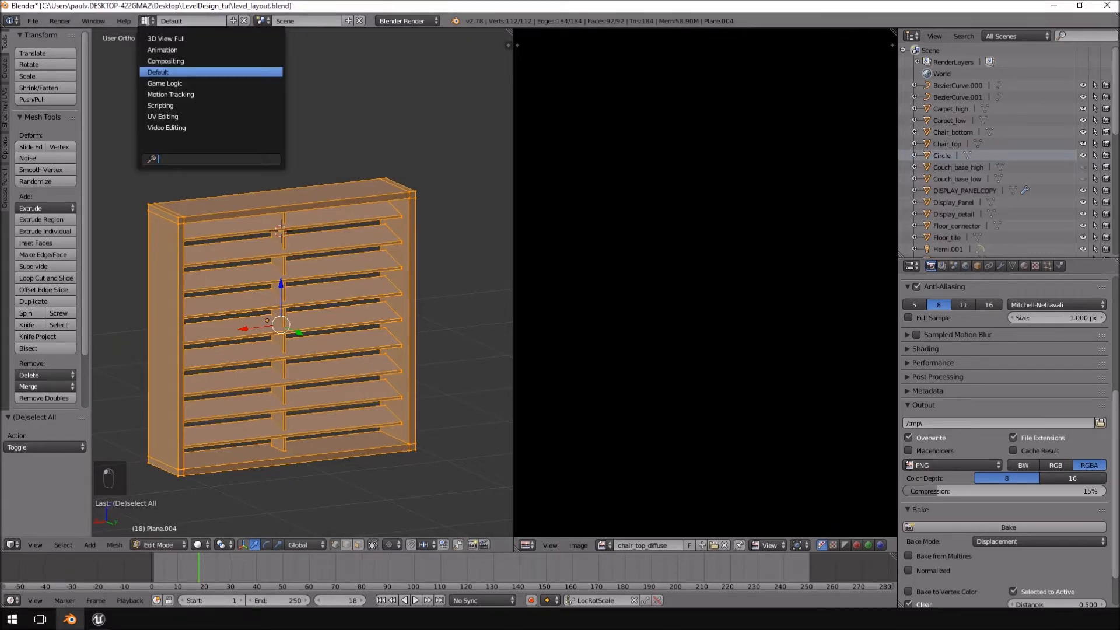
pyautogui.click(163, 116)
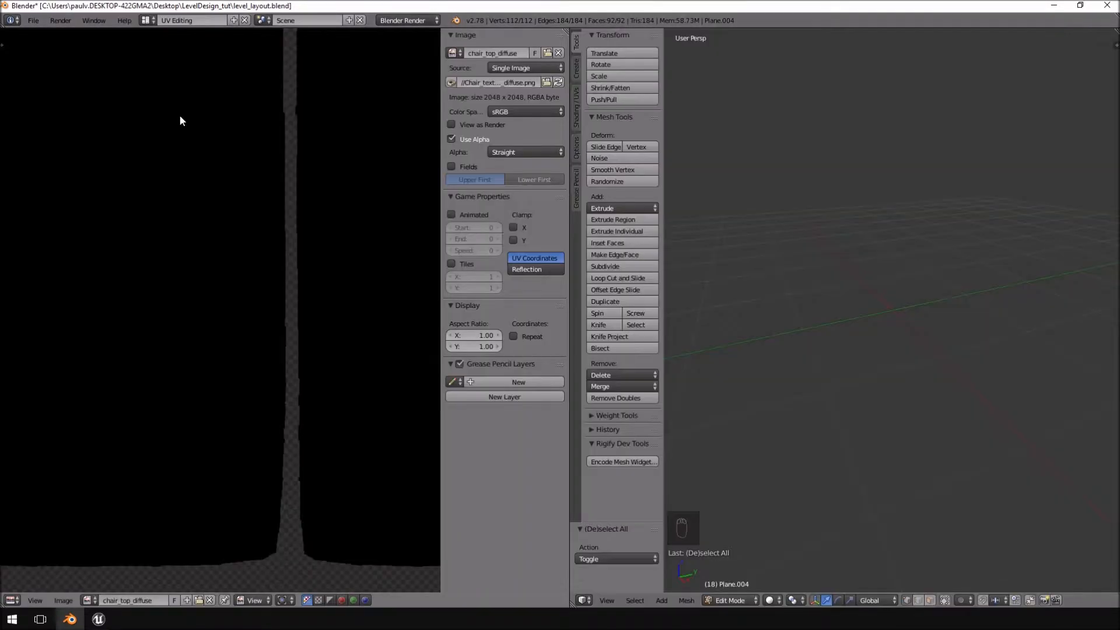
pyautogui.scroll(-2, 334, 258)
pyautogui.scroll(-5, 854, 266)
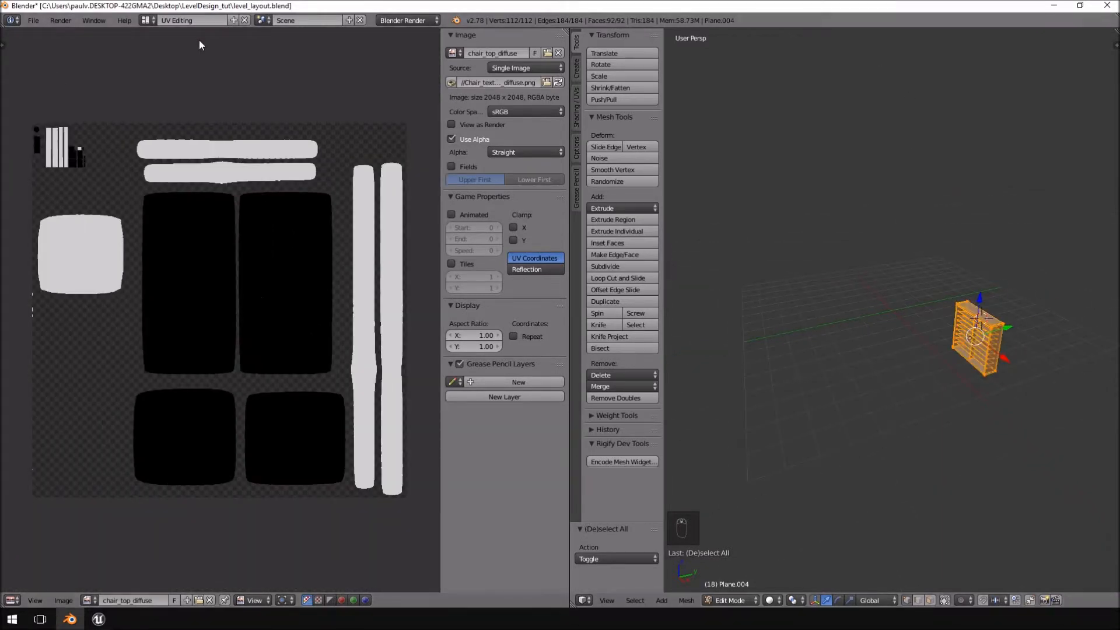
pyautogui.click(149, 21)
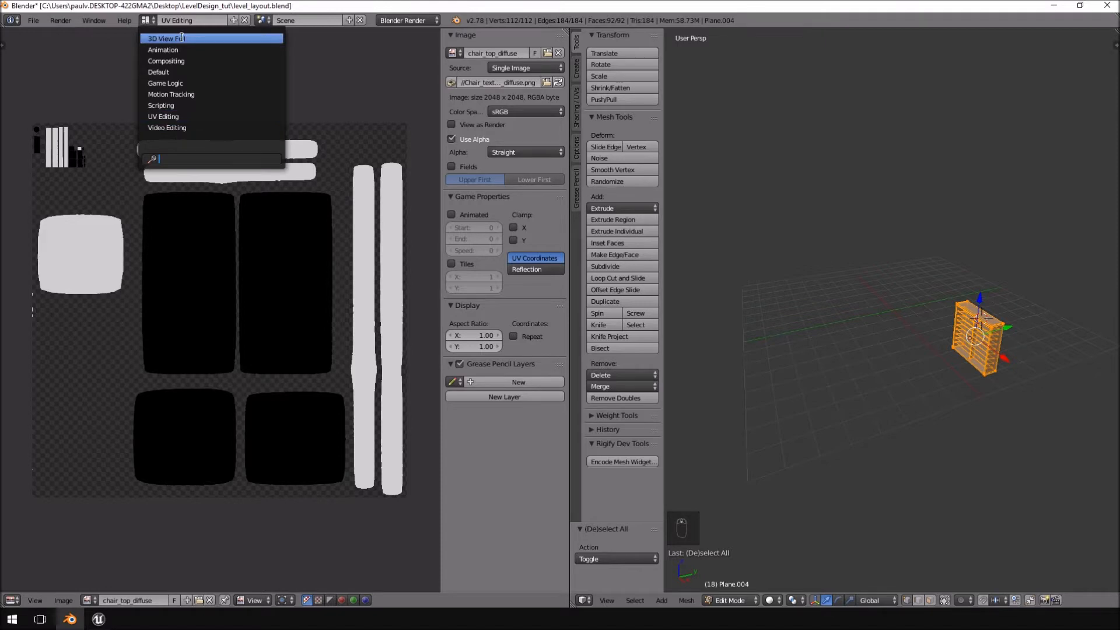
pyautogui.click(181, 38)
pyautogui.click(149, 21)
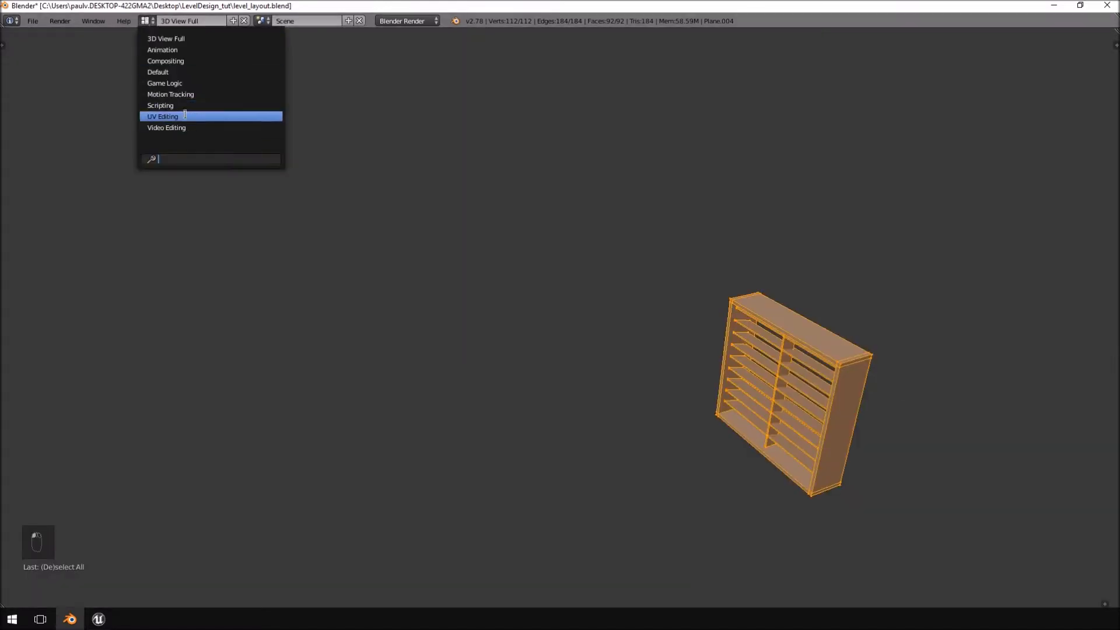
pyautogui.click(158, 72)
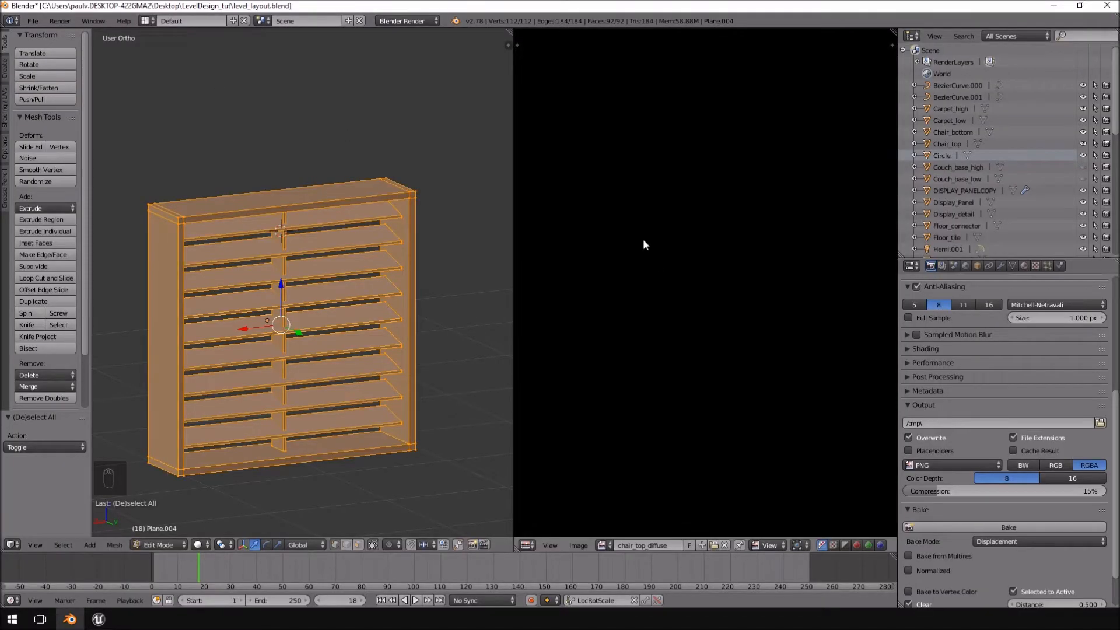
# Start a new image in the UV/Image Editor and name it Windows_borders.
pyautogui.scroll(-2, 694, 270)
pyautogui.scroll(-4, 695, 270)
pyautogui.moveTo(741, 313); pyautogui.dragTo(736, 255, button='middle')
pyautogui.moveTo(263, 248); pyautogui.dragTo(248, 224, button='middle')
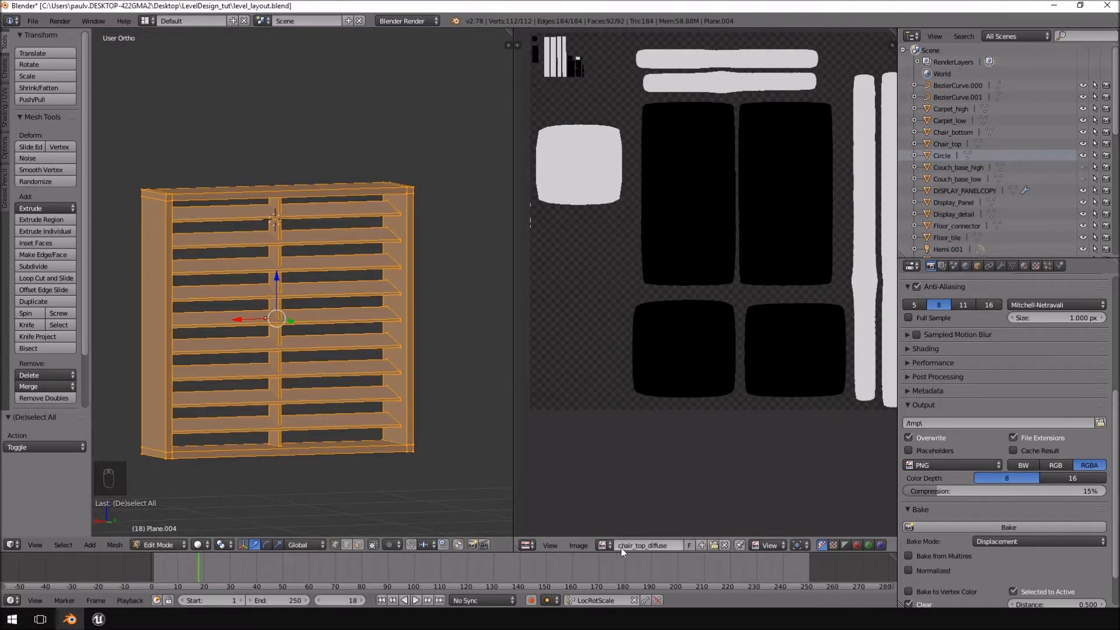
pyautogui.click(576, 545)
pyautogui.click(598, 532)
pyautogui.click(652, 500)
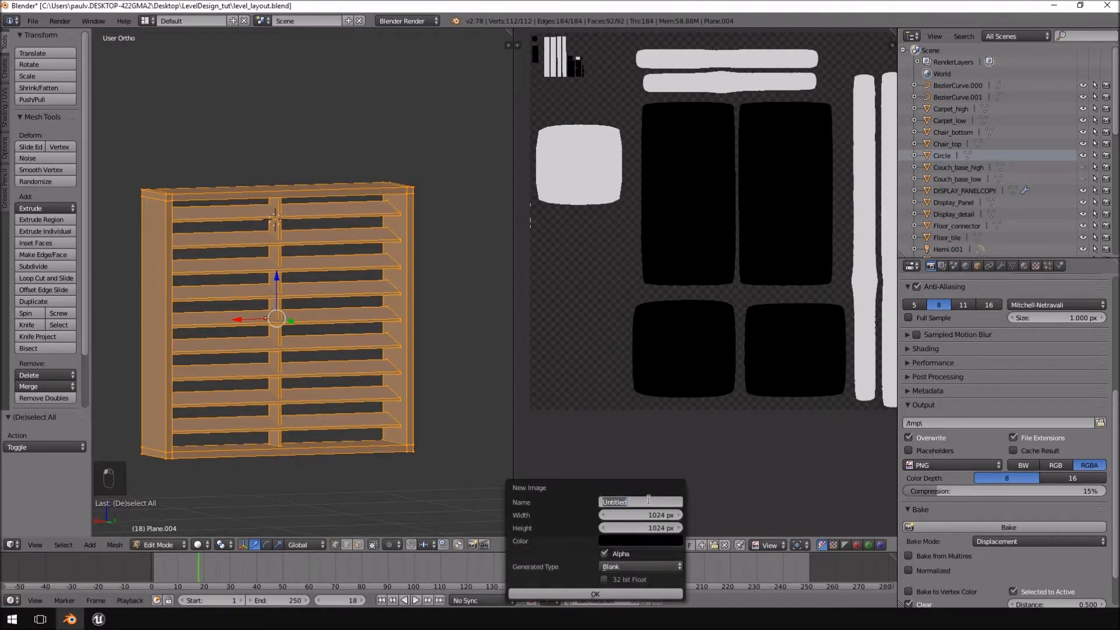
pyautogui.write('Wo')
pyautogui.write('ndows_borders')
# Set the new image's width and height to 2048 px each and create it.
pyautogui.click(657, 514)
pyautogui.write('2048')
pyautogui.press('Tab')
pyautogui.write('20')
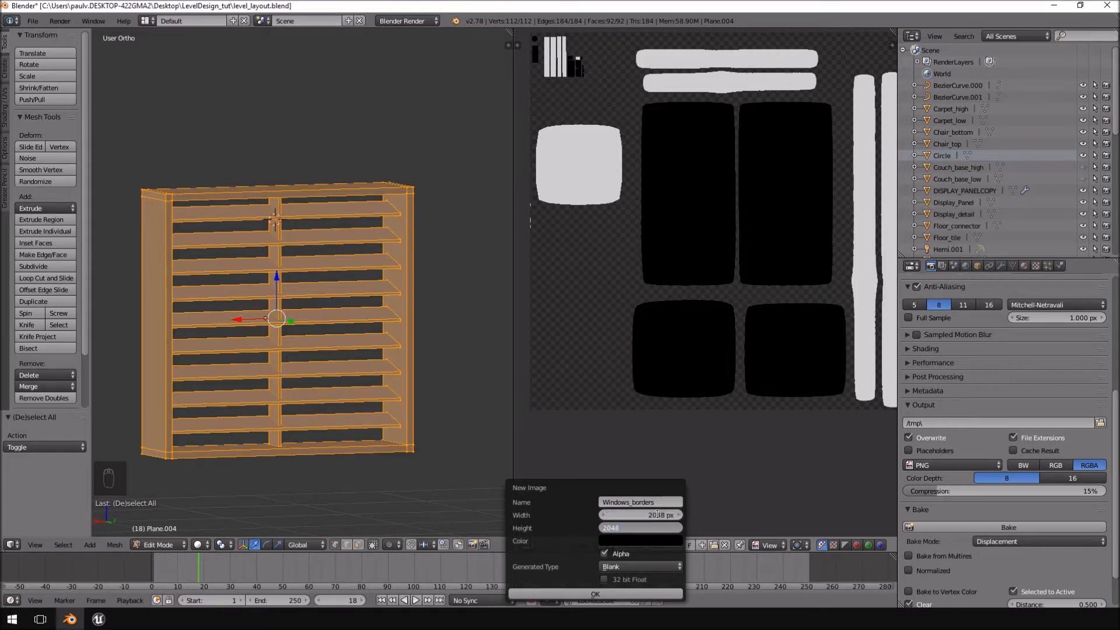
pyautogui.write('48')
pyautogui.press('Tab')
pyautogui.click(615, 594)
pyautogui.scroll(-4, 733, 185)
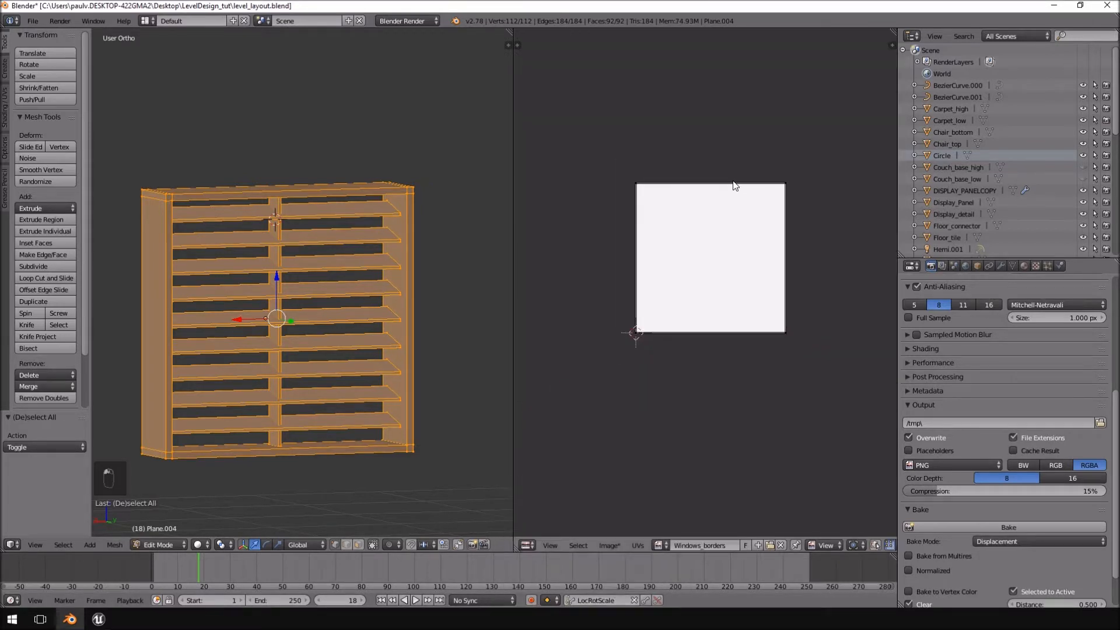
# Unwrap the whole window mesh with Smart UV Project, using angle limit 66 and island margin 0.
pyautogui.scroll(4, 733, 185)
pyautogui.scroll(-3, 331, 237)
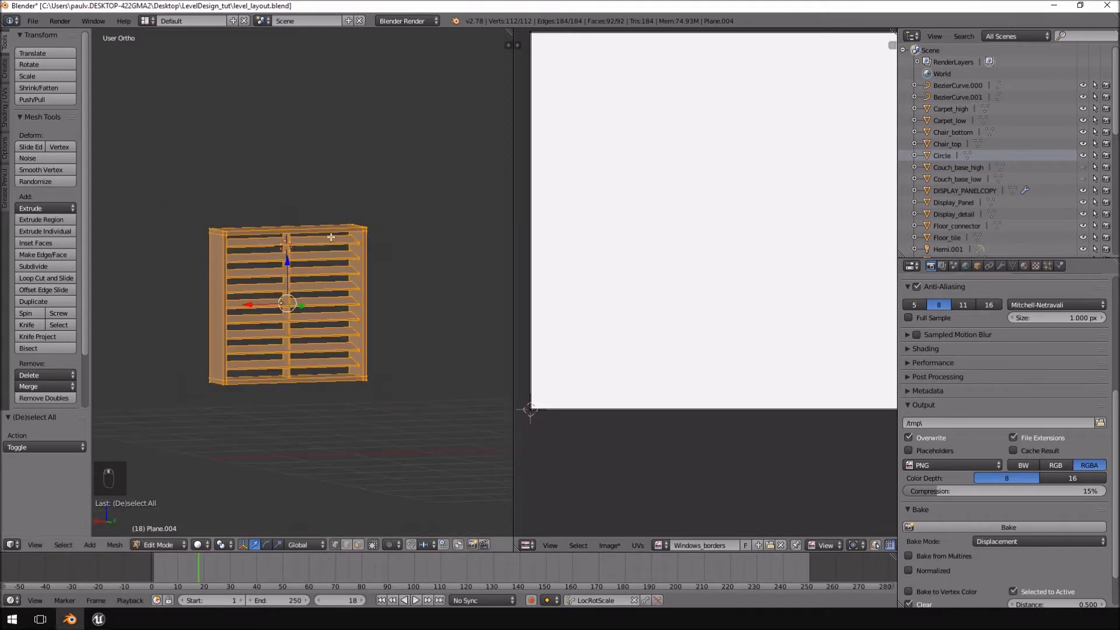
pyautogui.press('u')
pyautogui.click(331, 273)
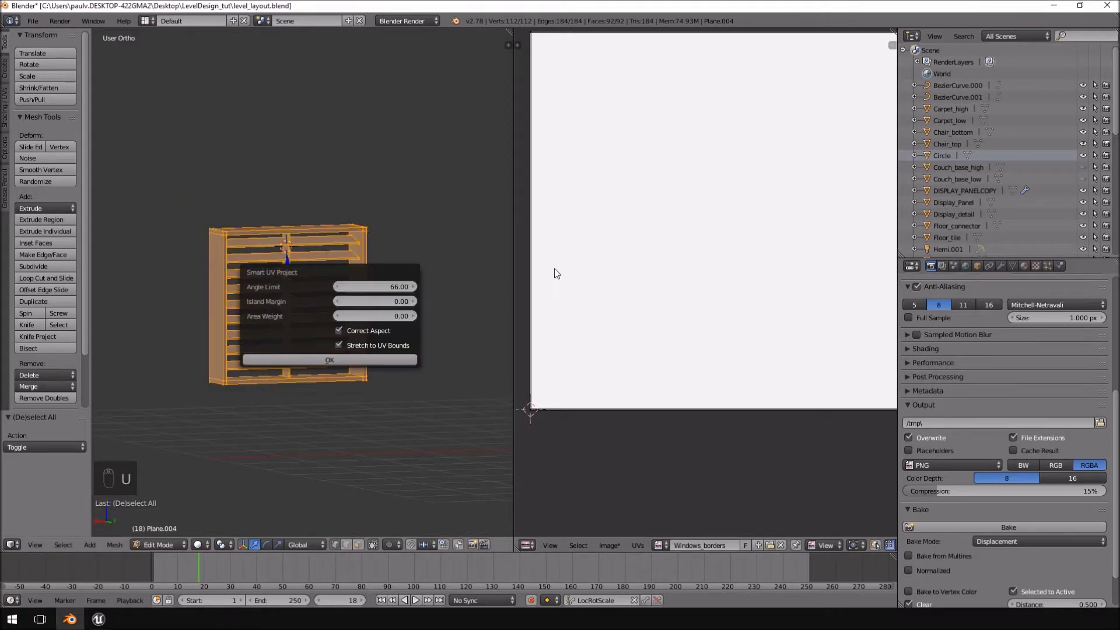
pyautogui.click(346, 360)
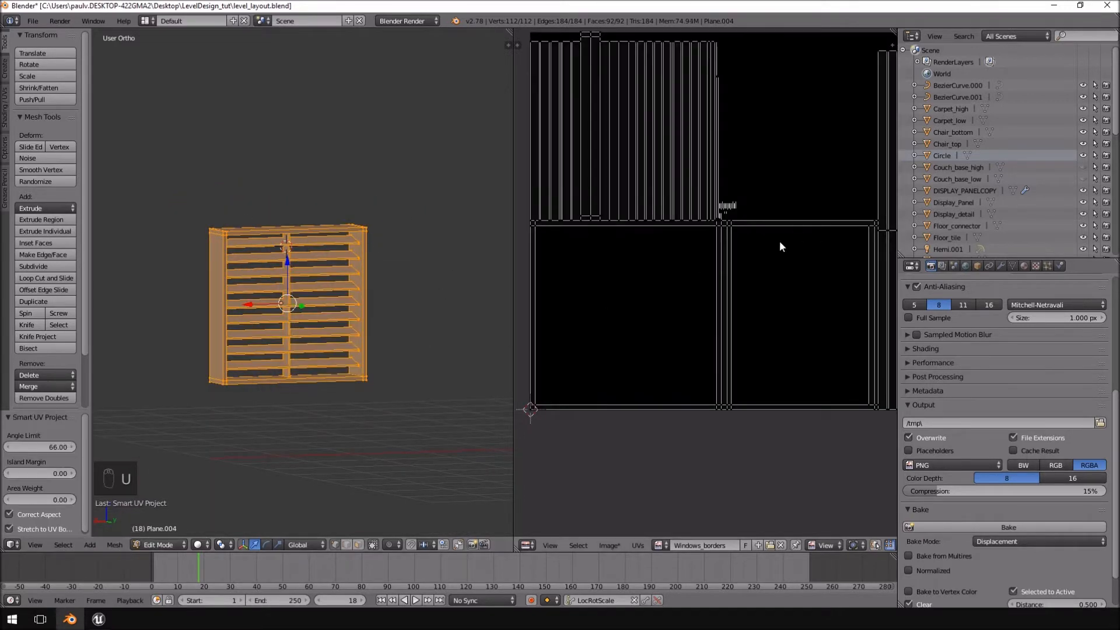
pyautogui.scroll(-5, 699, 369)
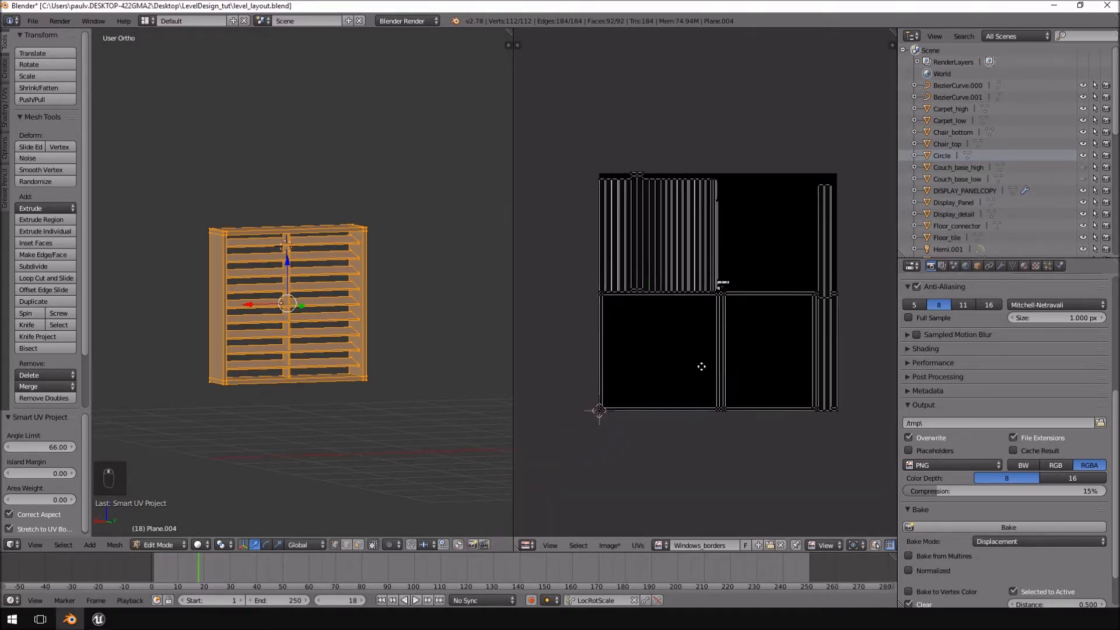
pyautogui.scroll(2, 698, 370)
pyautogui.scroll(1, 744, 371)
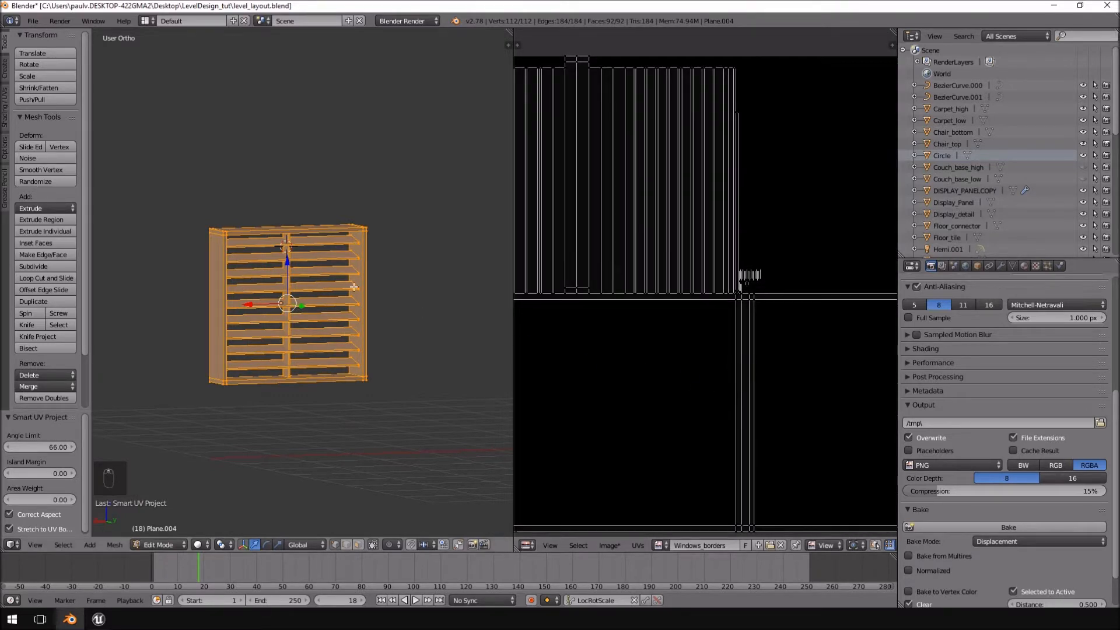
# Examine the outer ends of the upper louvre slats by picking their corner vertices one at a time.
pyautogui.scroll(3, 365, 233)
pyautogui.moveTo(367, 231); pyautogui.dragTo(420, 200, button='middle')
pyautogui.rightClick(399, 193)
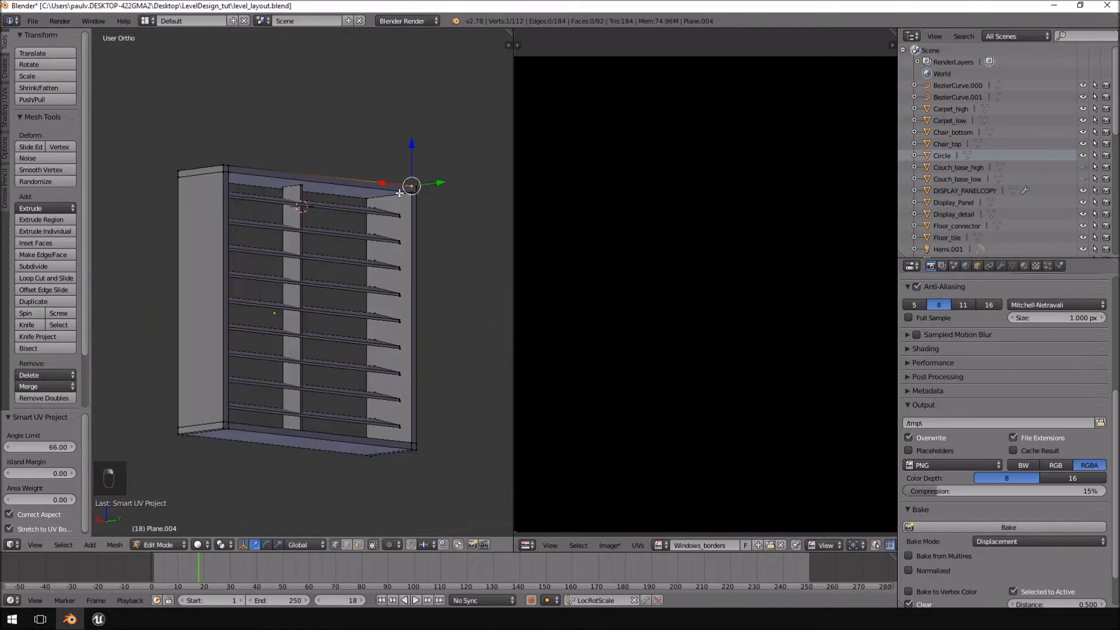
pyautogui.rightClick(401, 213)
pyautogui.moveTo(409, 229); pyautogui.dragTo(403, 238, button='middle')
pyautogui.rightClick(402, 238)
pyautogui.rightClick(400, 268)
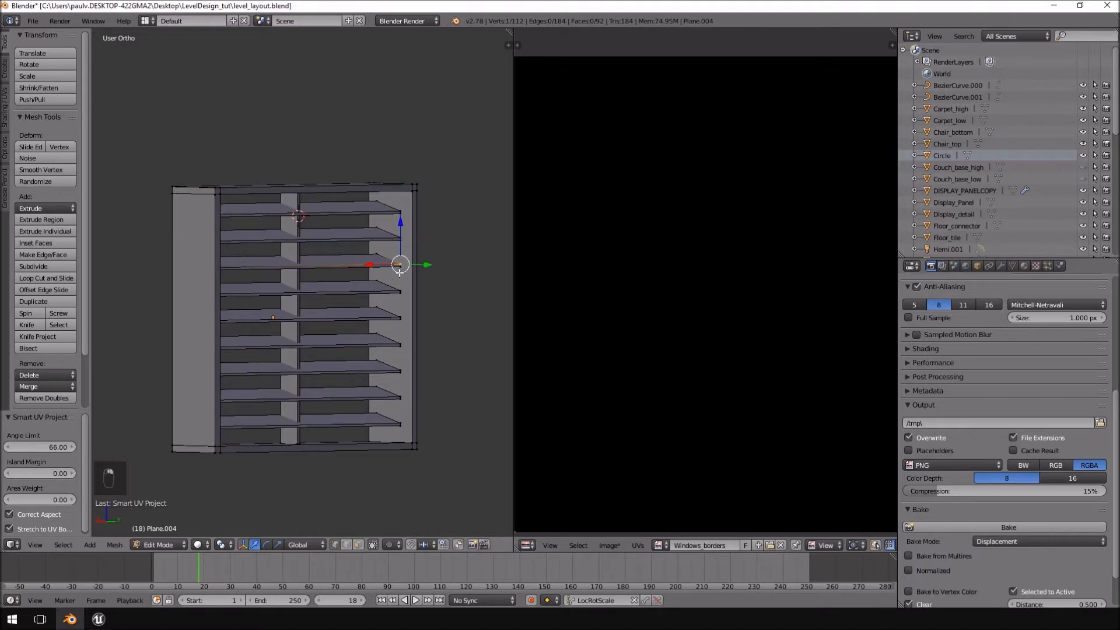
pyautogui.rightClick(399, 290)
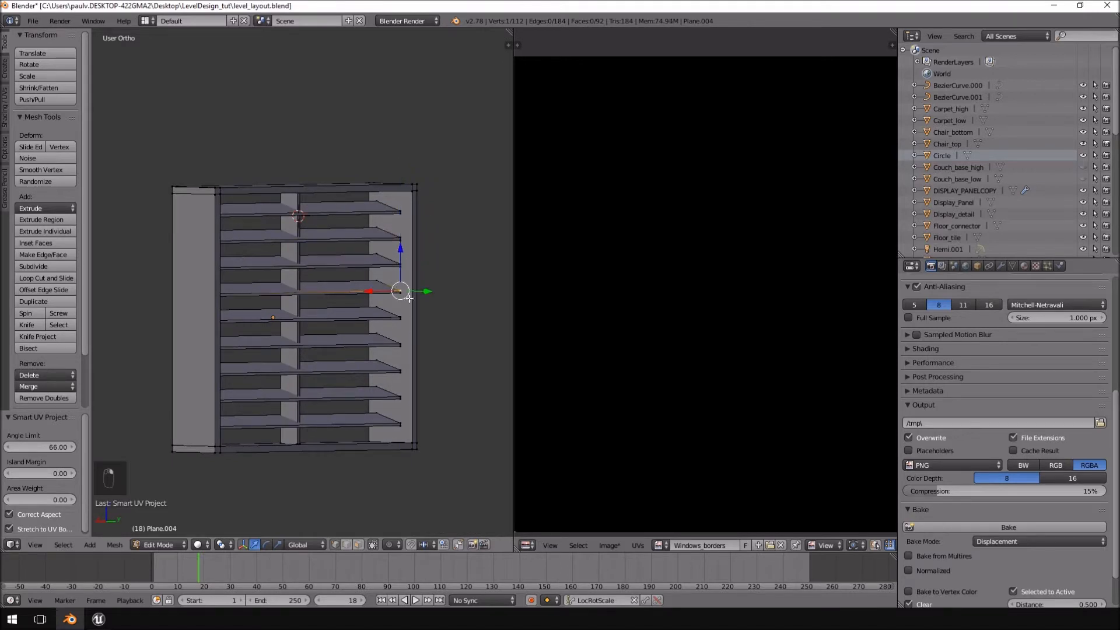
# Reselect the whole window mesh and unwrap it with Smart UV Project at an island margin of 0.21.
pyautogui.press('Home')
pyautogui.press('a')
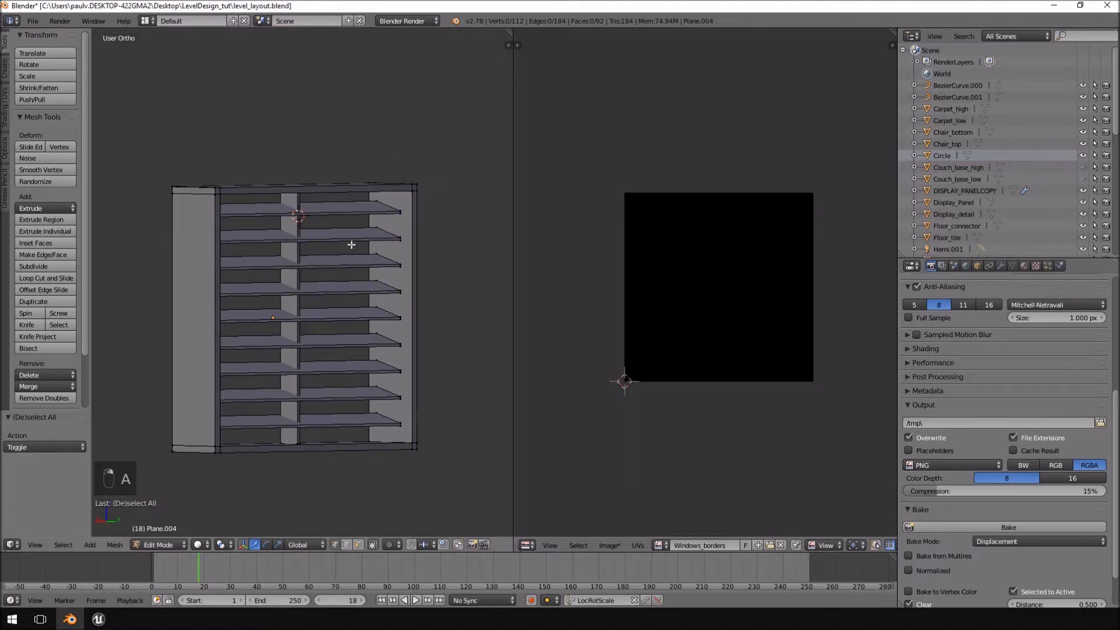
pyautogui.press('a')
pyautogui.scroll(3, 865, 310)
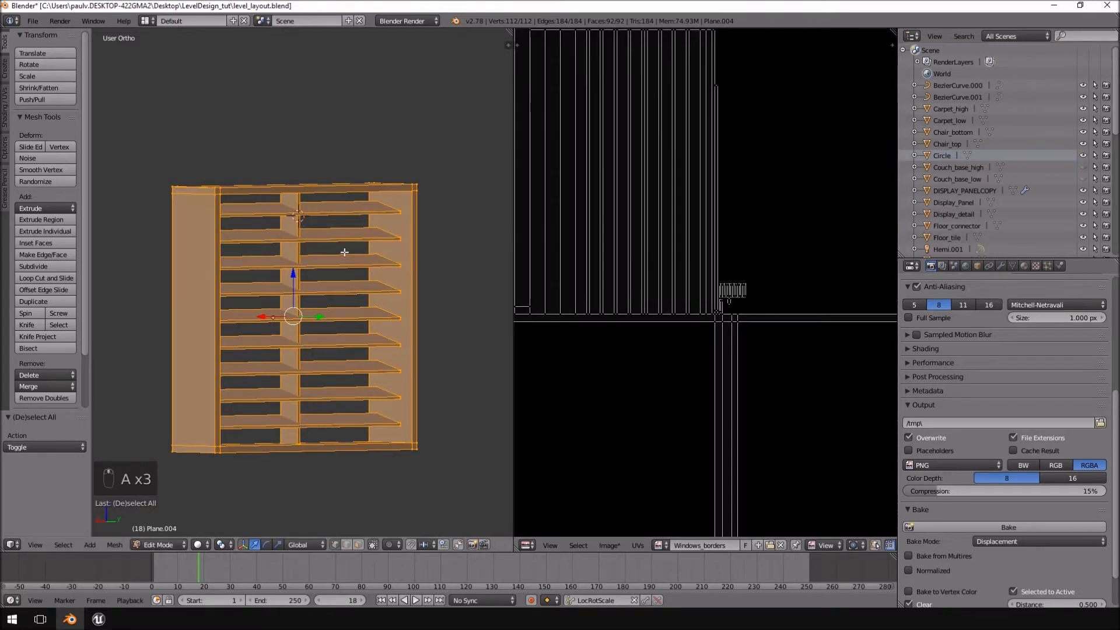
pyautogui.press('u')
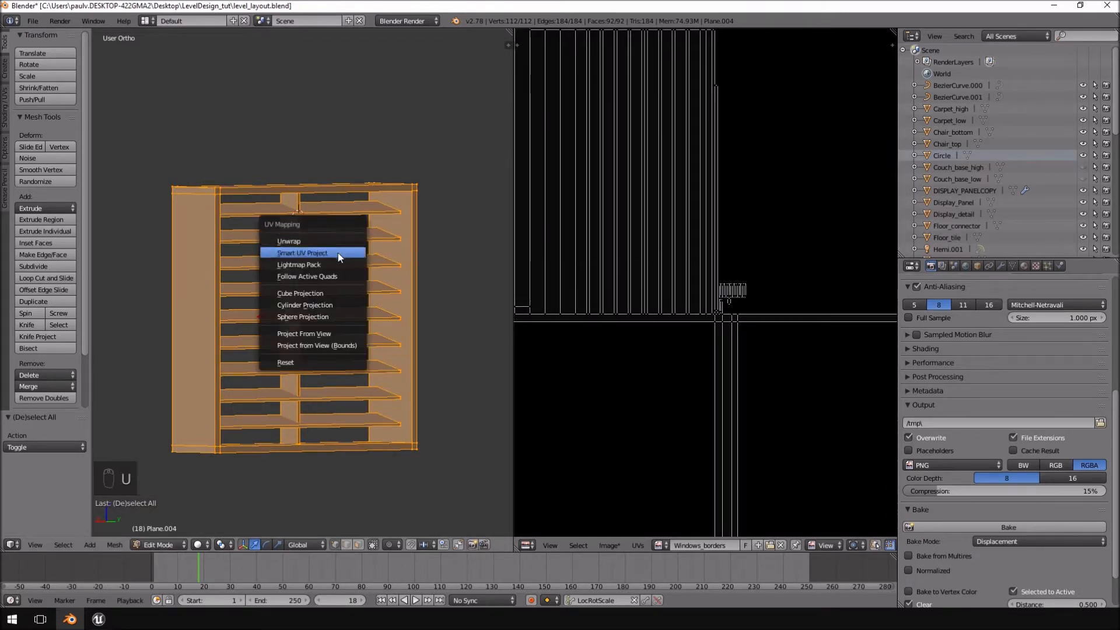
pyautogui.click(338, 252)
pyautogui.click(421, 283)
pyautogui.click(421, 282)
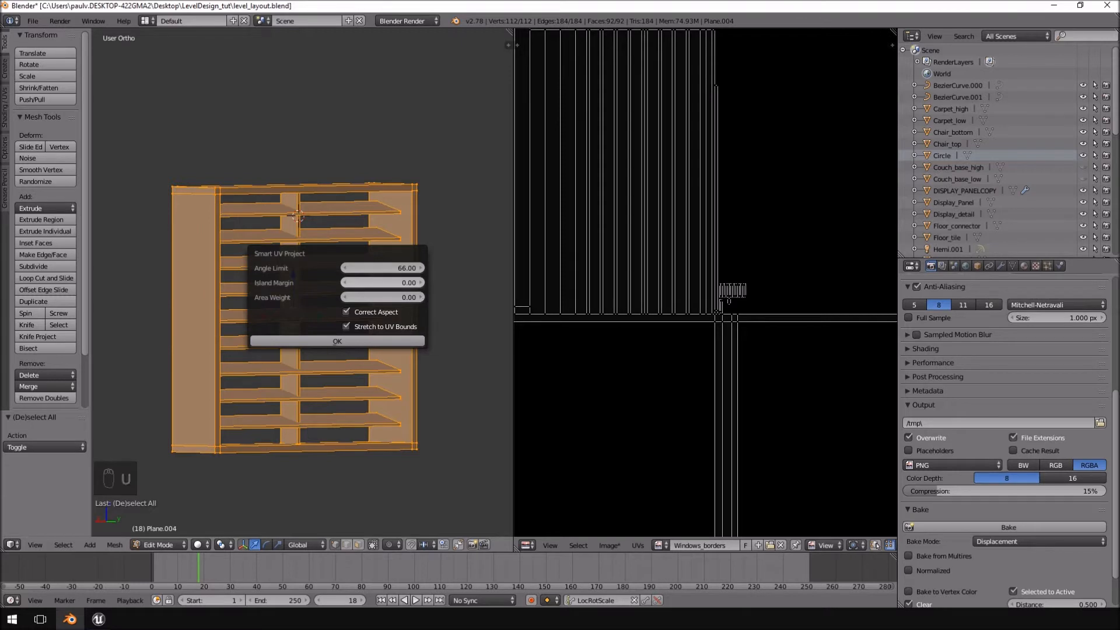
pyautogui.click(423, 284)
pyautogui.click(423, 284)
pyautogui.click(423, 285)
pyautogui.click(423, 284)
pyautogui.click(423, 284)
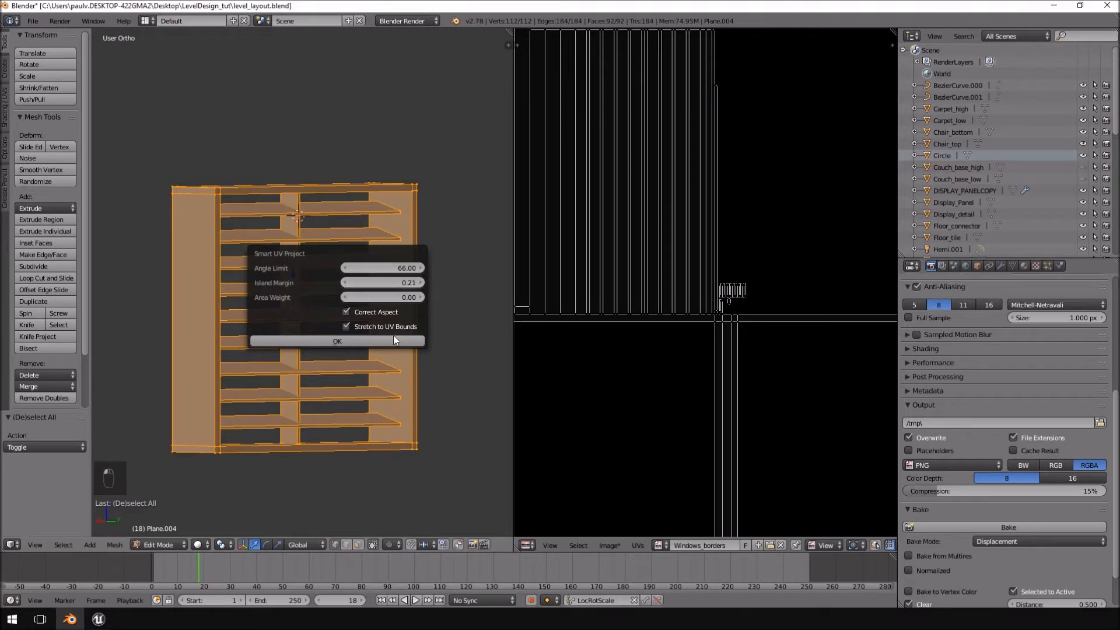
pyautogui.click(392, 338)
pyautogui.press('Home')
# Unwrap the whole mesh again with Smart UV Project at an island margin of 0.03.
pyautogui.press('u')
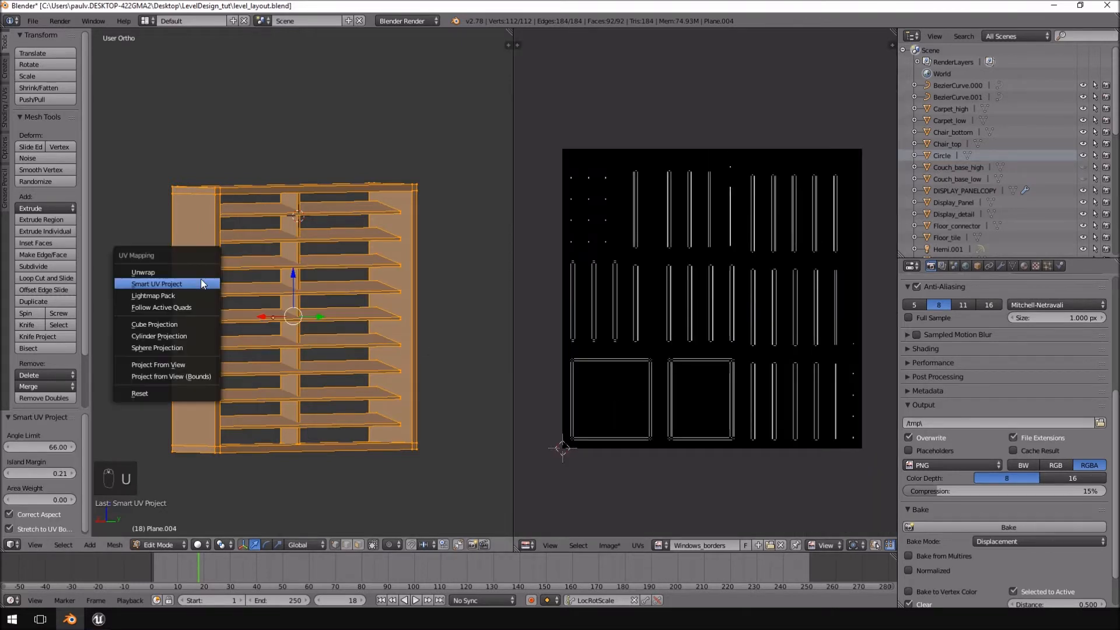
pyautogui.click(202, 284)
pyautogui.click(209, 308)
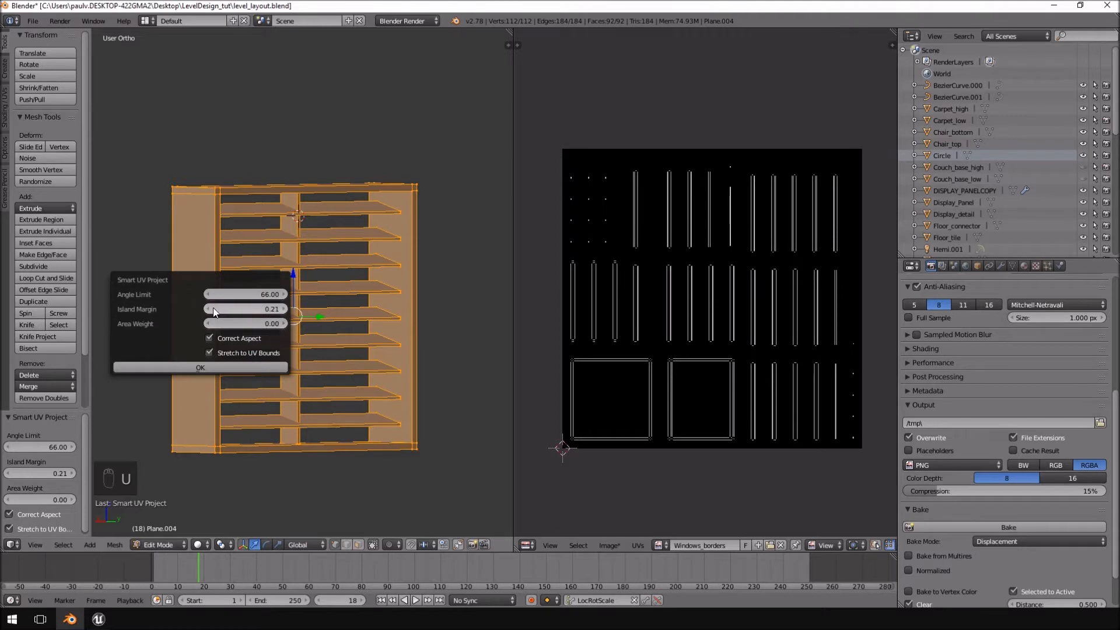
pyautogui.click(209, 308)
pyautogui.click(208, 308)
pyautogui.click(208, 308)
pyautogui.click(210, 308)
pyautogui.click(210, 308)
pyautogui.click(200, 367)
pyautogui.scroll(5, 727, 295)
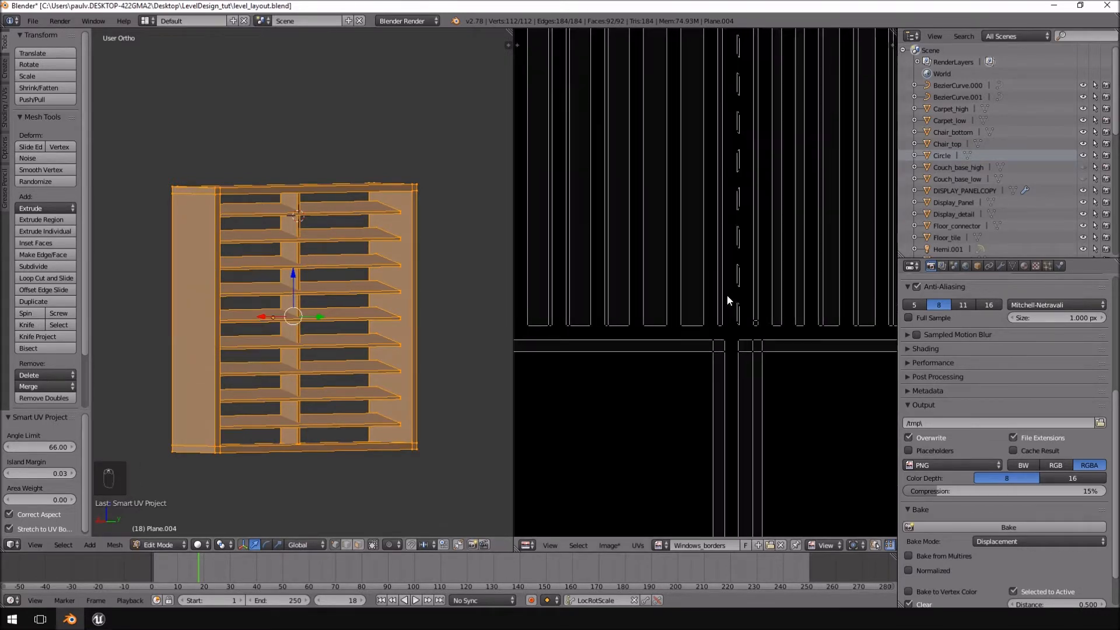
pyautogui.scroll(-5, 650, 453)
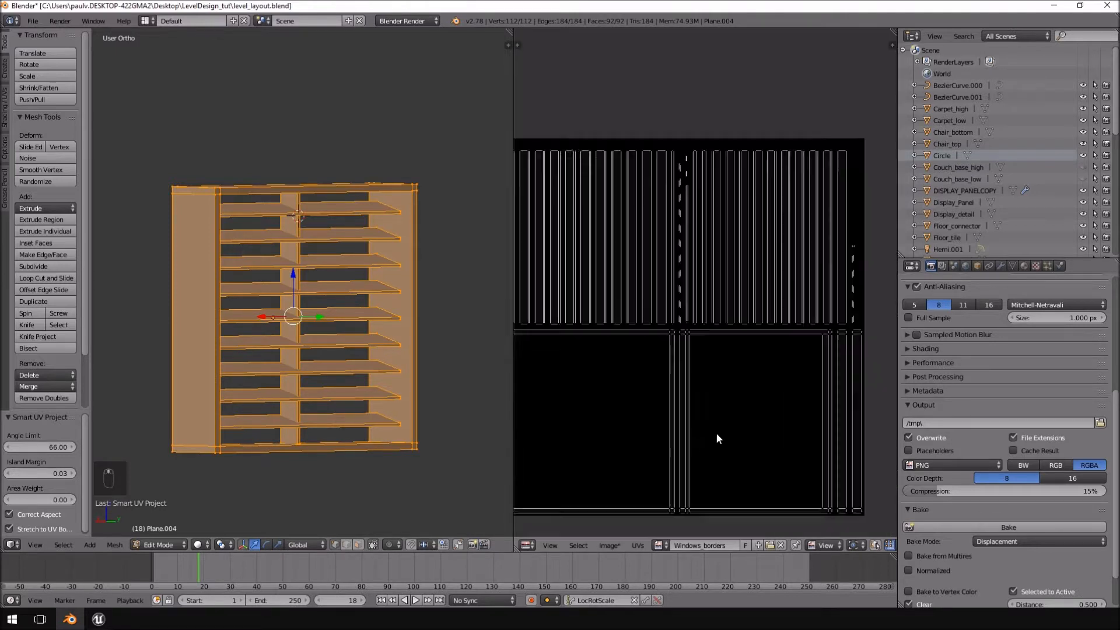
# Select all geometry linked to the outer border frame and hide it, leaving the slats and central post.
pyautogui.moveTo(275, 249); pyautogui.dragTo(450, 303, button='middle')
pyautogui.rightClick(419, 250)
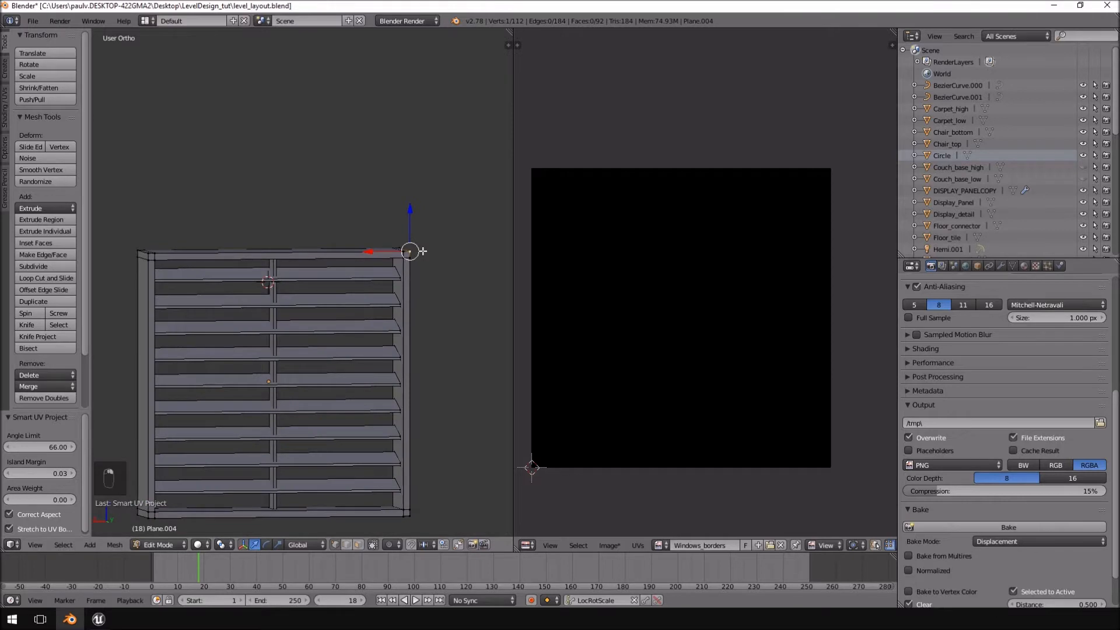
pyautogui.hotkey('ctrl', 'l')
pyautogui.moveTo(432, 253); pyautogui.dragTo(354, 290, button='middle')
pyautogui.press('h')
# Switch to face selection and select the end faces of the top four slats one by one.
pyautogui.scroll(3, 354, 290)
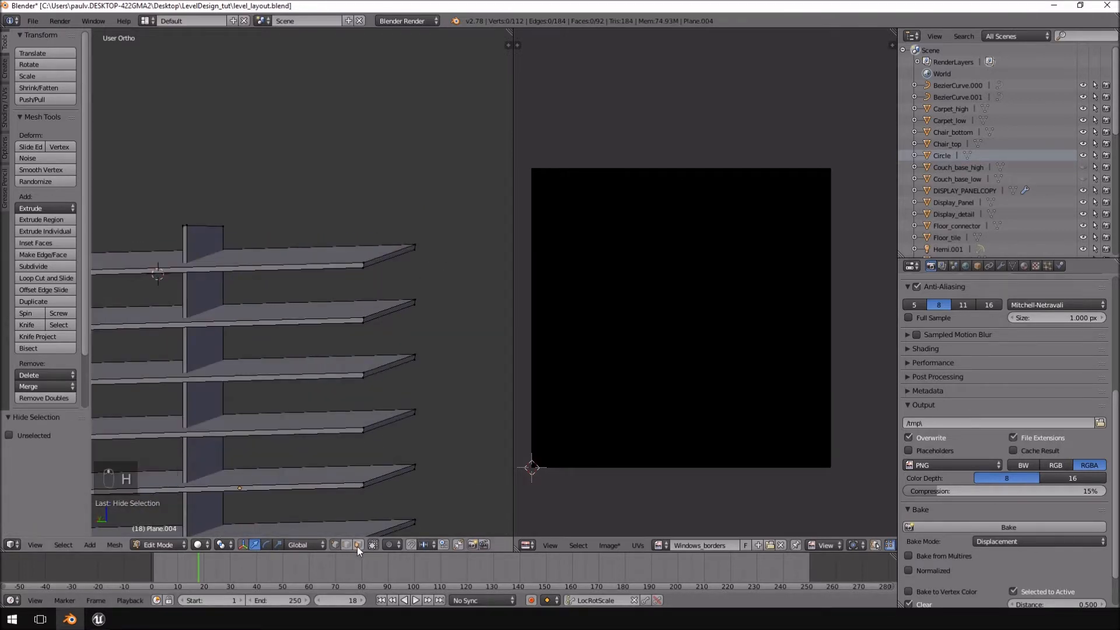
pyautogui.rightClick(395, 254)
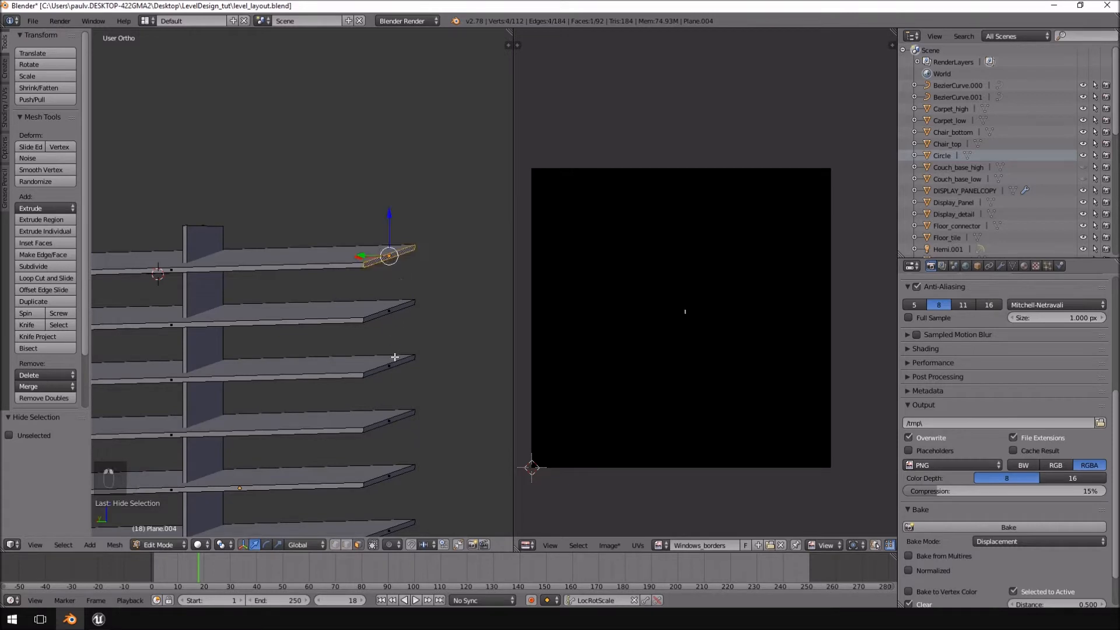
pyautogui.keyDown('shift'); pyautogui.rightClick(382, 315); pyautogui.keyUp('shift')
pyautogui.keyDown('shift'); pyautogui.rightClick(387, 367); pyautogui.keyUp('shift')
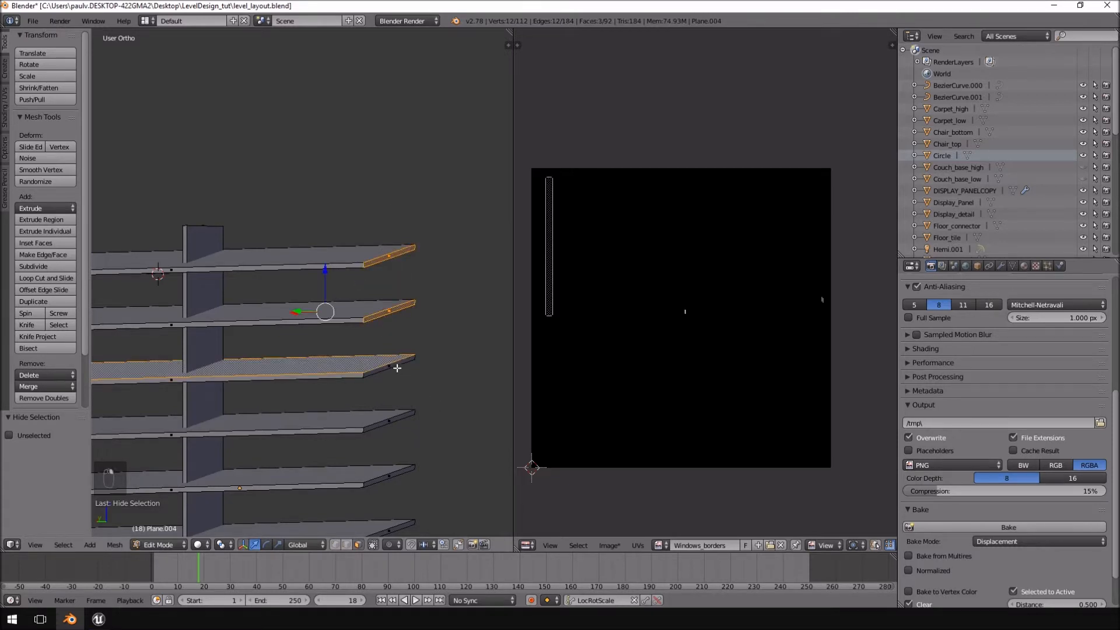
pyautogui.rightClick(396, 368)
pyautogui.keyDown('shift'); pyautogui.rightClick(385, 311); pyautogui.keyUp('shift')
pyautogui.keyDown('shift'); pyautogui.rightClick(398, 263); pyautogui.keyUp('shift')
pyautogui.keyDown('shift'); pyautogui.moveTo(424, 388); pyautogui.dragTo(365, 234, button='middle'); pyautogui.keyUp('shift')
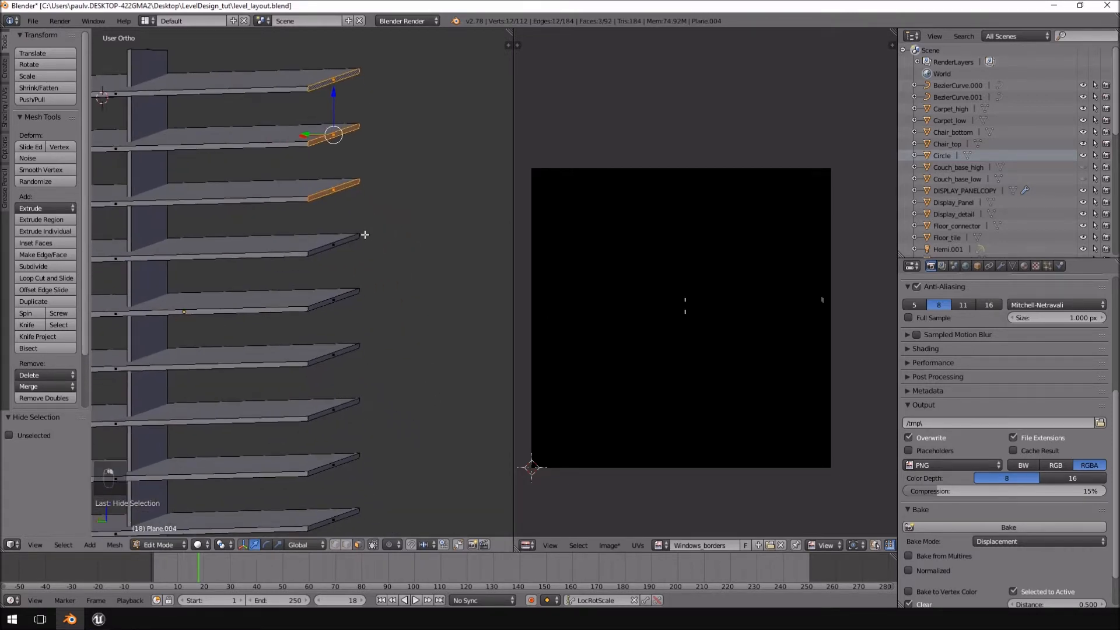
pyautogui.keyDown('shift'); pyautogui.rightClick(333, 243); pyautogui.keyUp('shift')
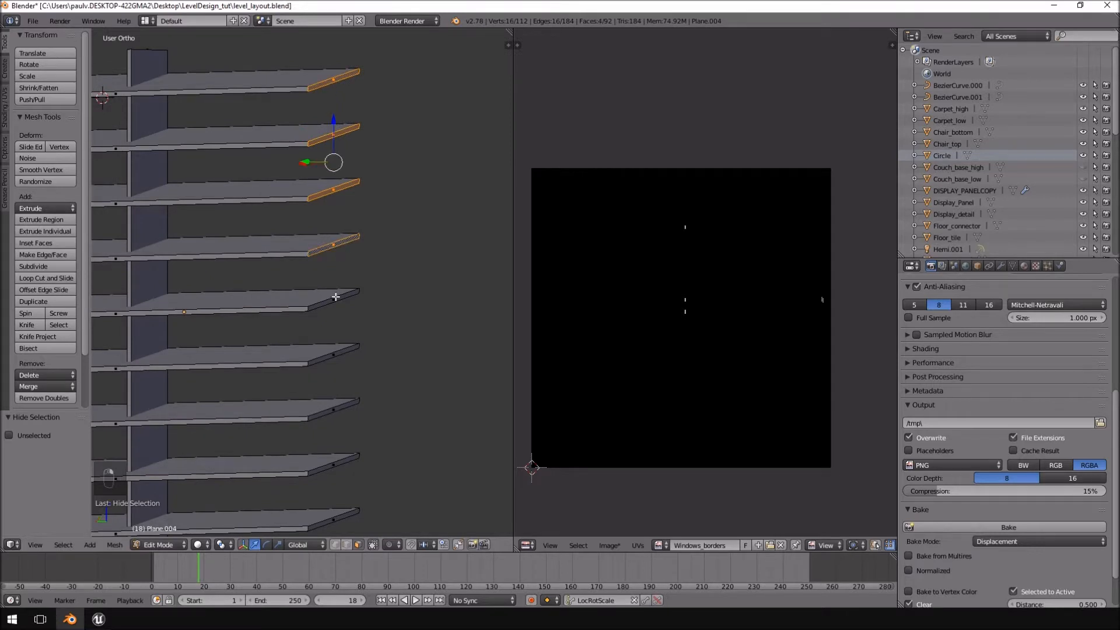
pyautogui.moveTo(336, 297); pyautogui.dragTo(309, 292, button='middle')
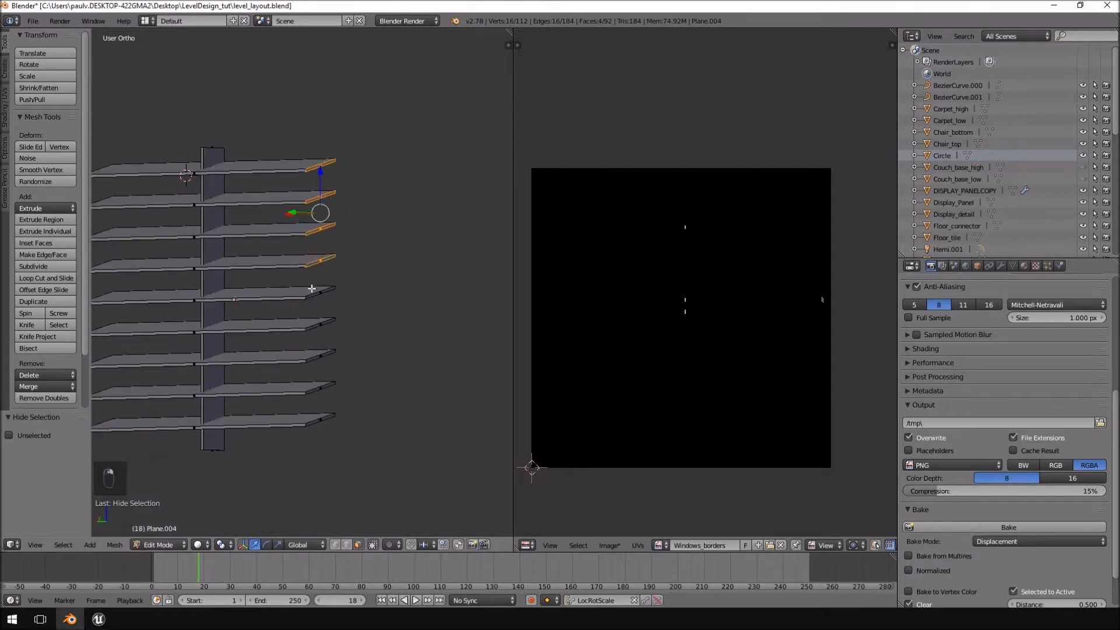
# Select the eight slats below the top one and delete their vertices.
pyautogui.rightClick(320, 325)
pyautogui.keyDown('ctrl'); pyautogui.moveTo(378, 199); pyautogui.dragTo(273, 408); pyautogui.keyUp('ctrl')
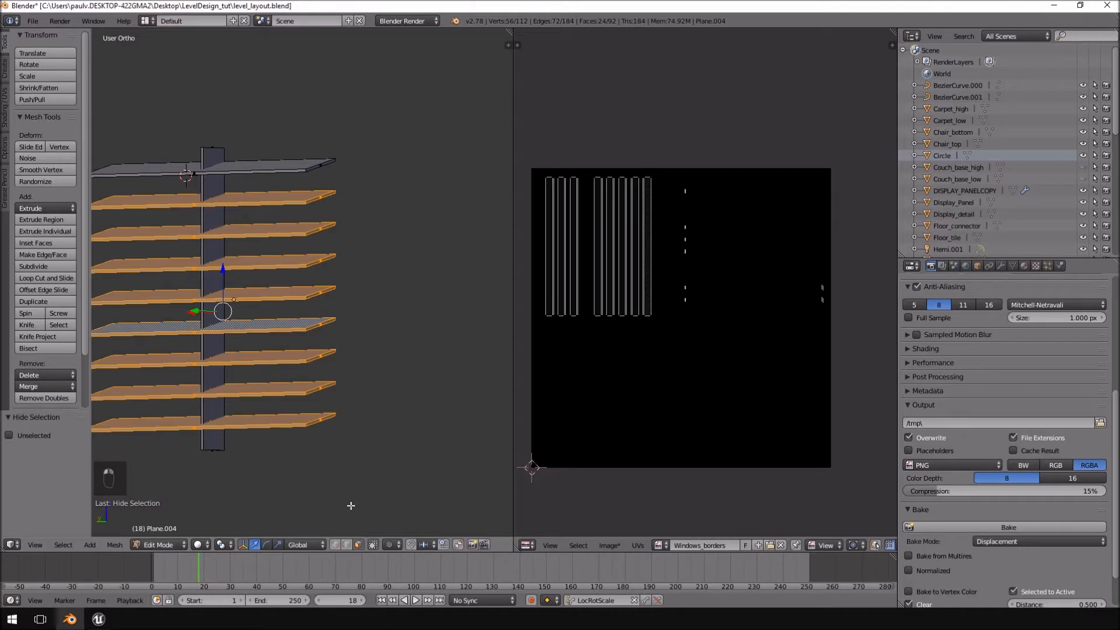
pyautogui.press('Delete')
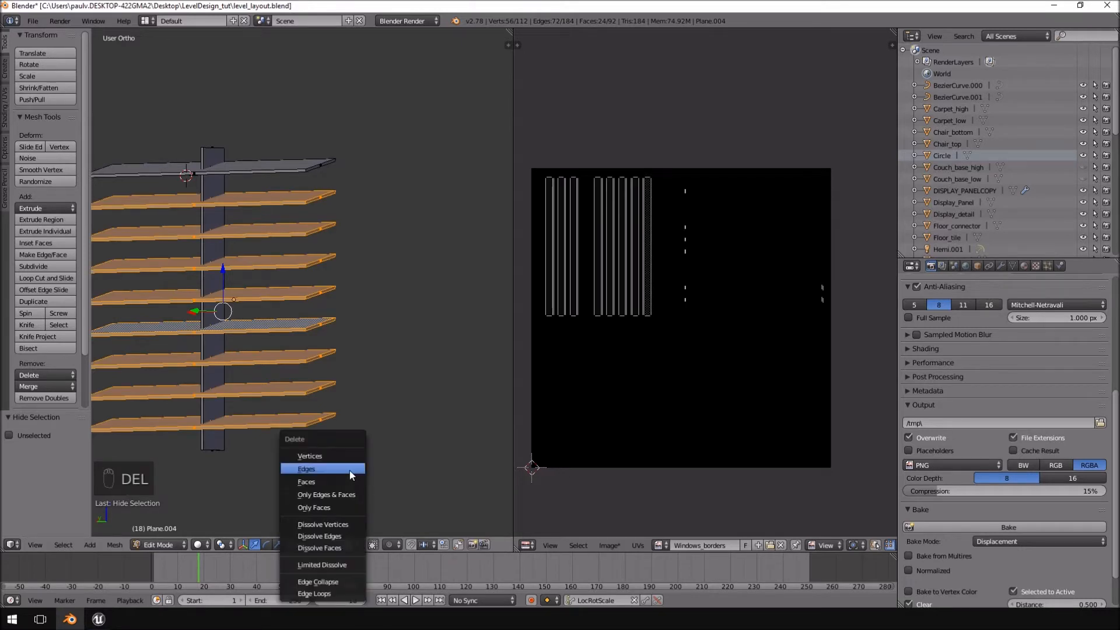
pyautogui.click(349, 471)
# Delete the top and bottom end faces of the central vertical post.
pyautogui.rightClick(214, 299)
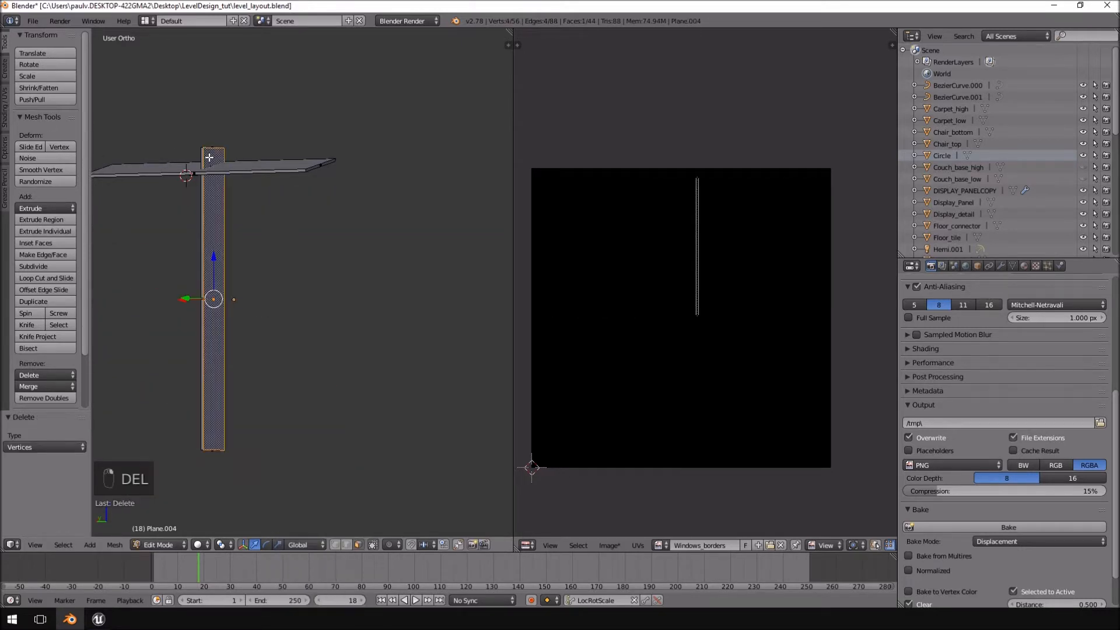
pyautogui.moveTo(213, 299); pyautogui.dragTo(222, 304, button='middle')
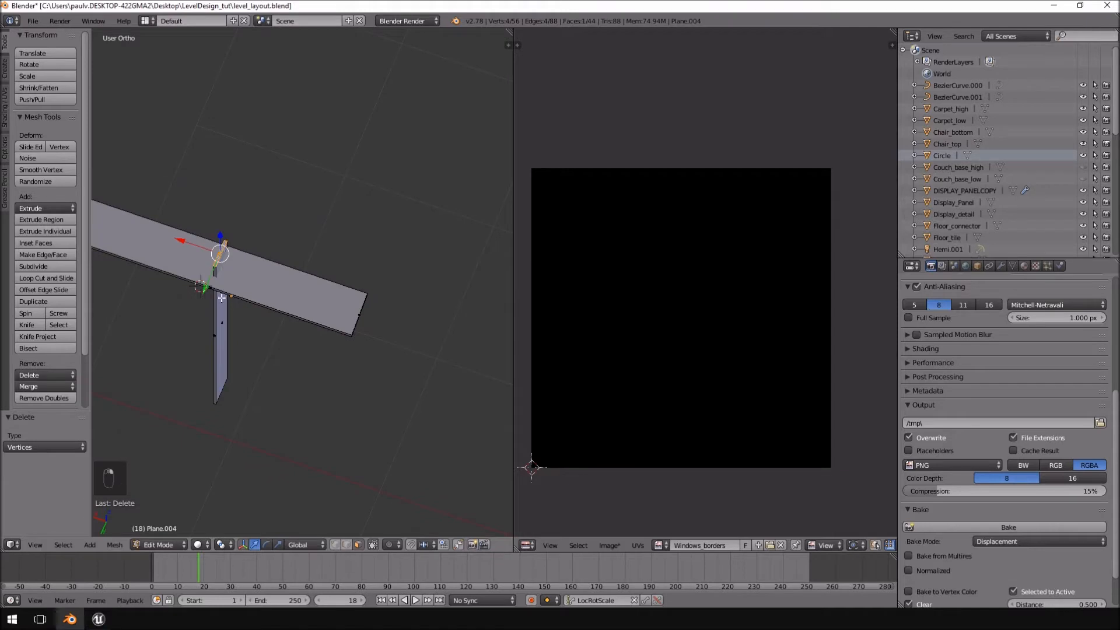
pyautogui.press('Delete')
pyautogui.moveTo(271, 283); pyautogui.dragTo(250, 235, button='middle')
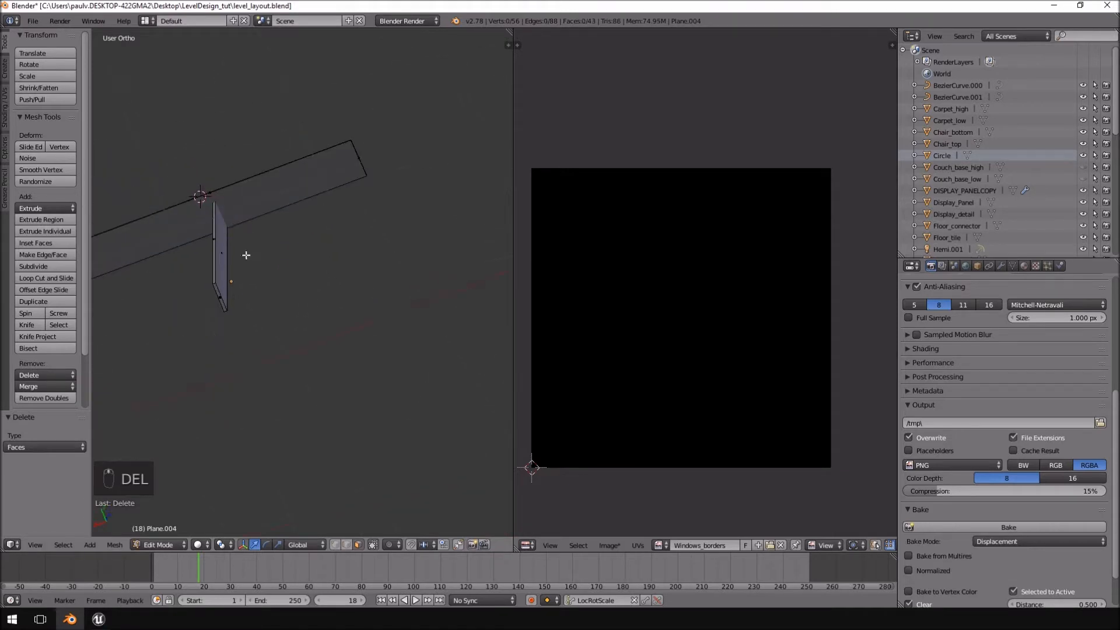
pyautogui.rightClick(216, 295)
pyautogui.press('Delete')
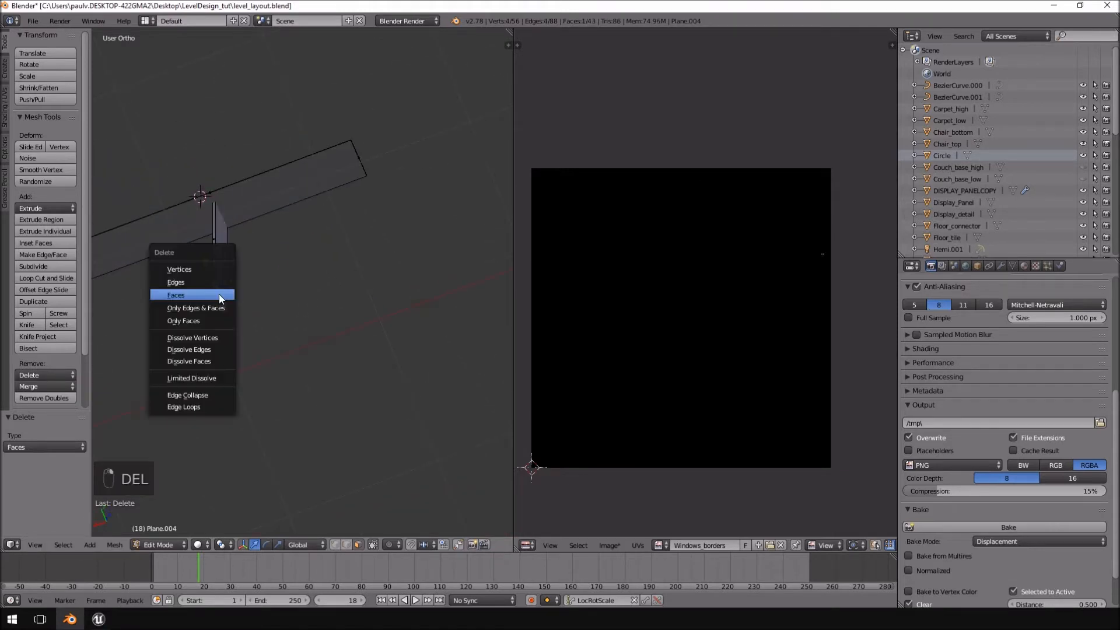
pyautogui.click(218, 294)
# Delete the end faces at both ends of the remaining top slat.
pyautogui.moveTo(219, 294); pyautogui.dragTo(300, 131, button='middle')
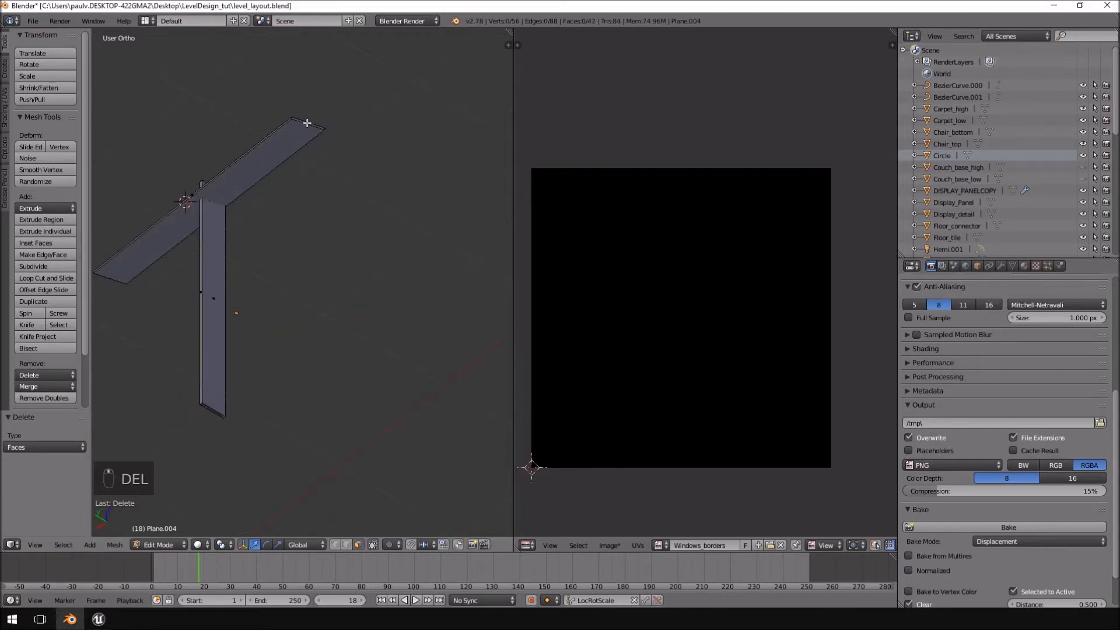
pyautogui.rightClick(307, 123)
pyautogui.press('Delete')
pyautogui.click(308, 120)
pyautogui.moveTo(230, 170); pyautogui.dragTo(411, 192, button='middle')
pyautogui.rightClick(347, 106)
pyautogui.press('Delete')
pyautogui.click(348, 103)
# Check the reduced window from the side and in Object Mode, and reveal the hidden outer frame in Edit Mode.
pyautogui.press('KP_1')
pyautogui.press('KP_3')
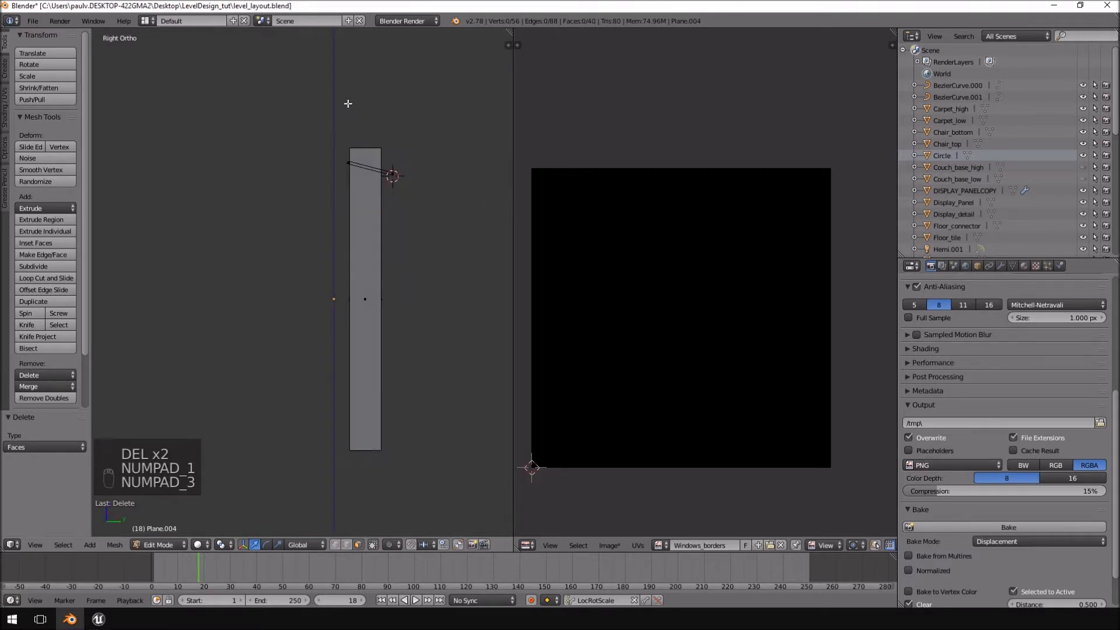
pyautogui.press('Tab')
pyautogui.press('Tab')
pyautogui.press('Tab')
pyautogui.moveTo(385, 146); pyautogui.dragTo(347, 177, button='middle')
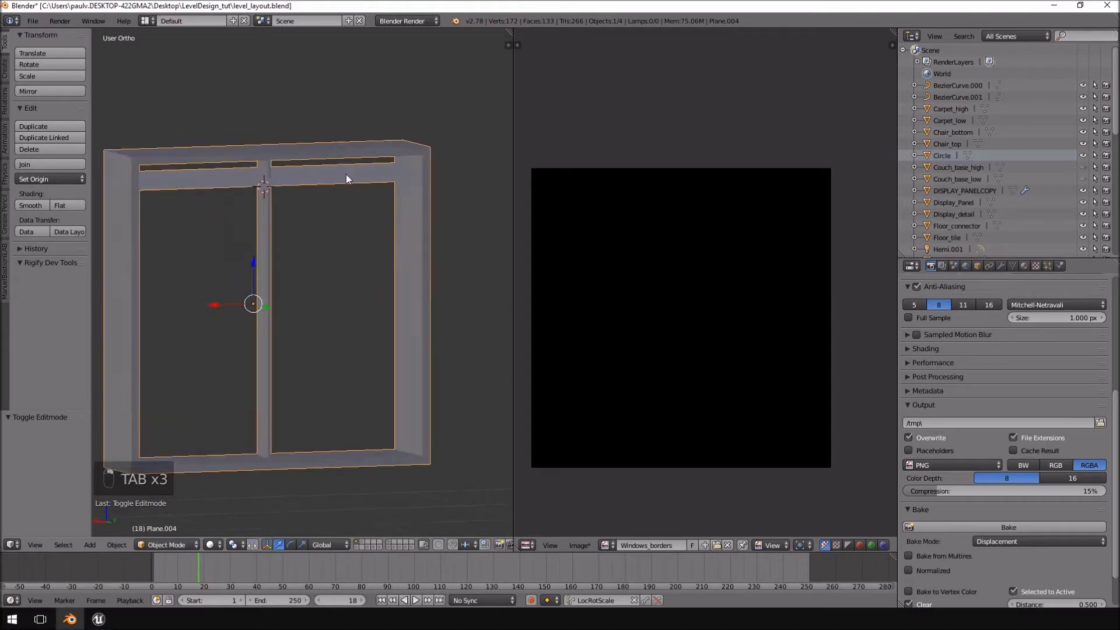
pyautogui.press('Tab')
pyautogui.press('Tab')
pyautogui.press('Tab')
pyautogui.hotkey('alt', 'h')
# Unwrap the whole window mesh with Smart UV Project, using angle limit 66 and island margin 0.03.
pyautogui.press('a')
pyautogui.press('a')
pyautogui.press('a')
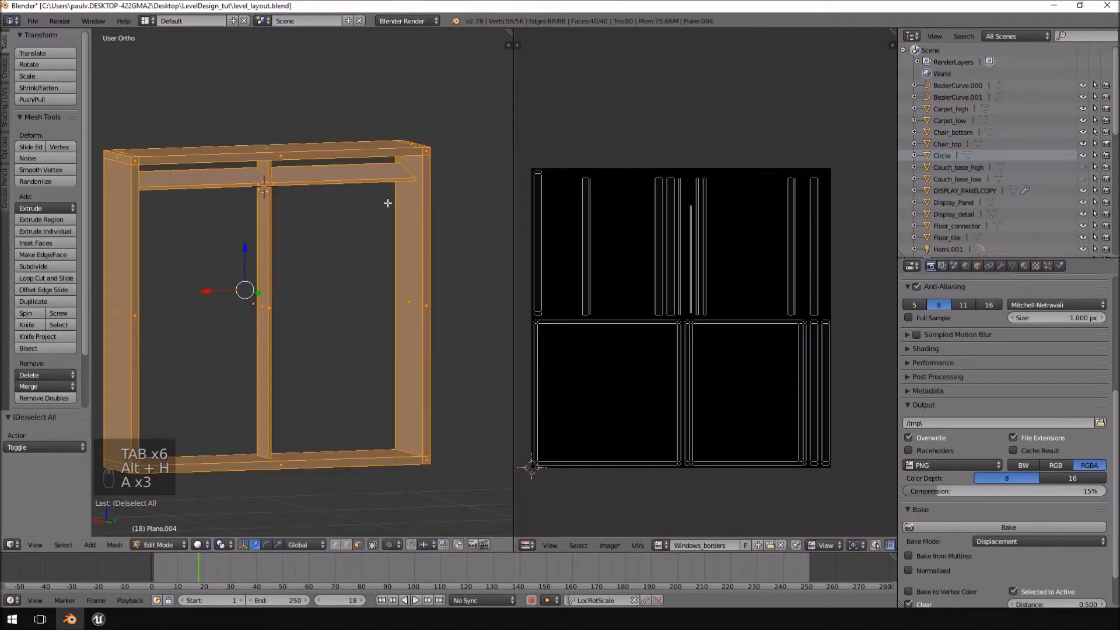
pyautogui.press('u')
pyautogui.click(387, 203)
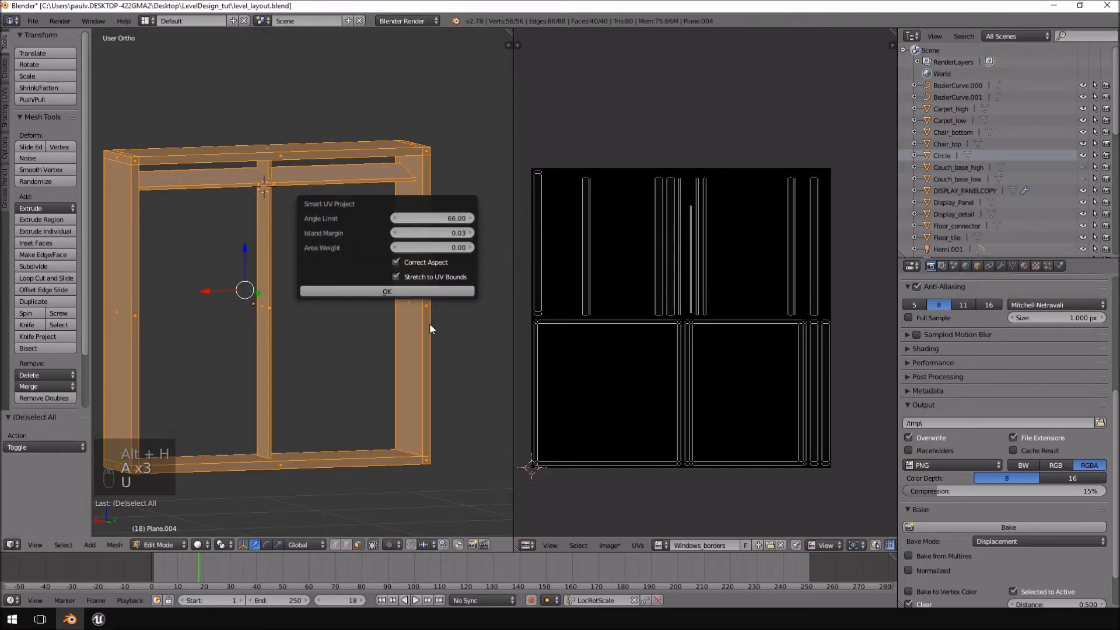
pyautogui.click(359, 290)
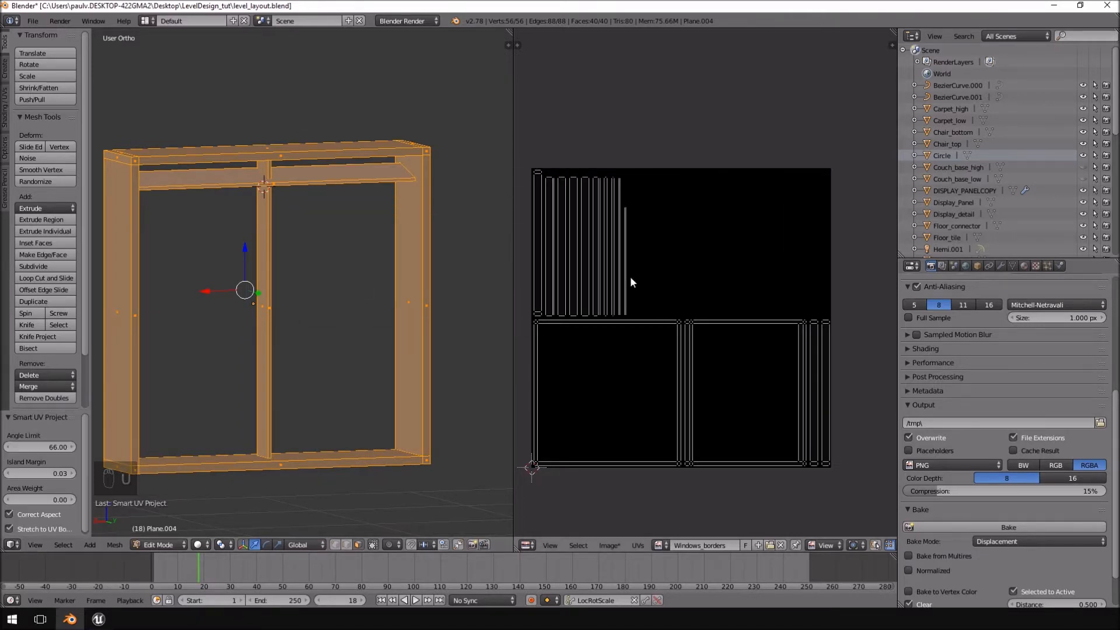
pyautogui.scroll(-1, 667, 298)
pyautogui.moveTo(630, 265); pyautogui.dragTo(672, 273, button='middle')
# Select the broad face of the top slat and check the louvres against the Mirror's Edge Catalyst reference video.
pyautogui.moveTo(319, 256); pyautogui.dragTo(326, 230, button='middle')
pyautogui.moveTo(326, 230); pyautogui.dragTo(346, 233, button='middle')
pyautogui.rightClick(336, 218)
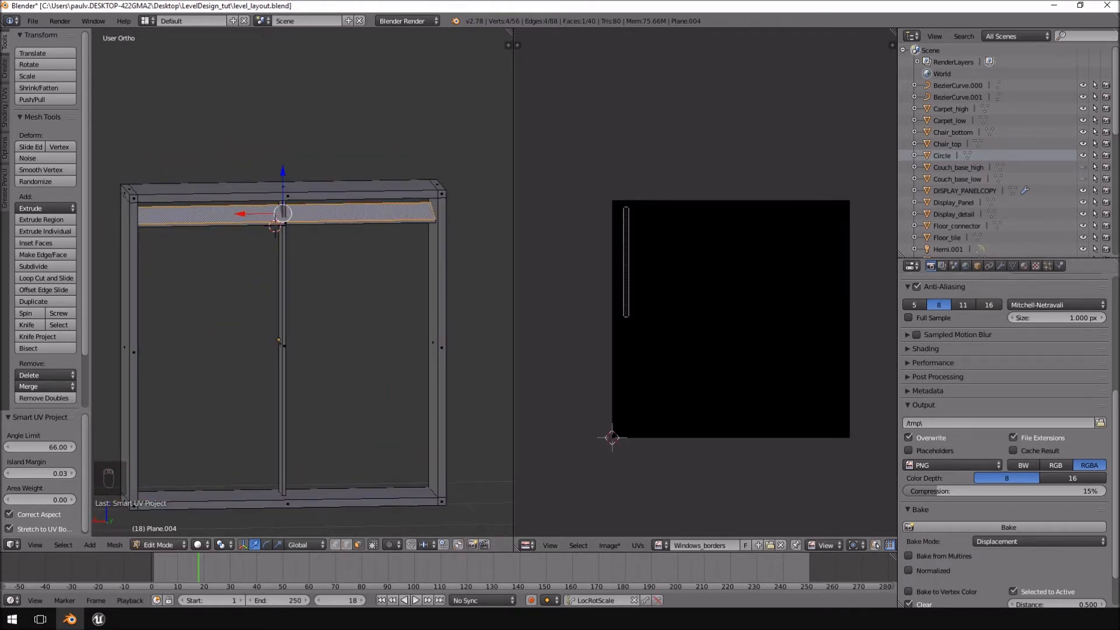
pyautogui.moveTo(1119, 47); pyautogui.dragTo(760, 44)
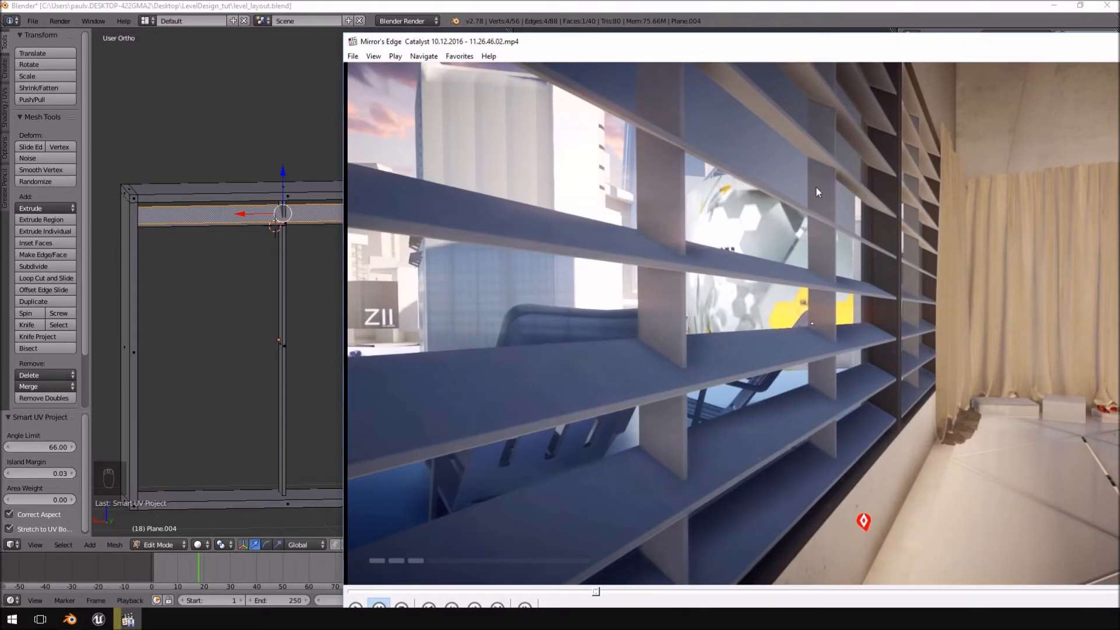
pyautogui.moveTo(655, 42); pyautogui.dragTo(1119, 53)
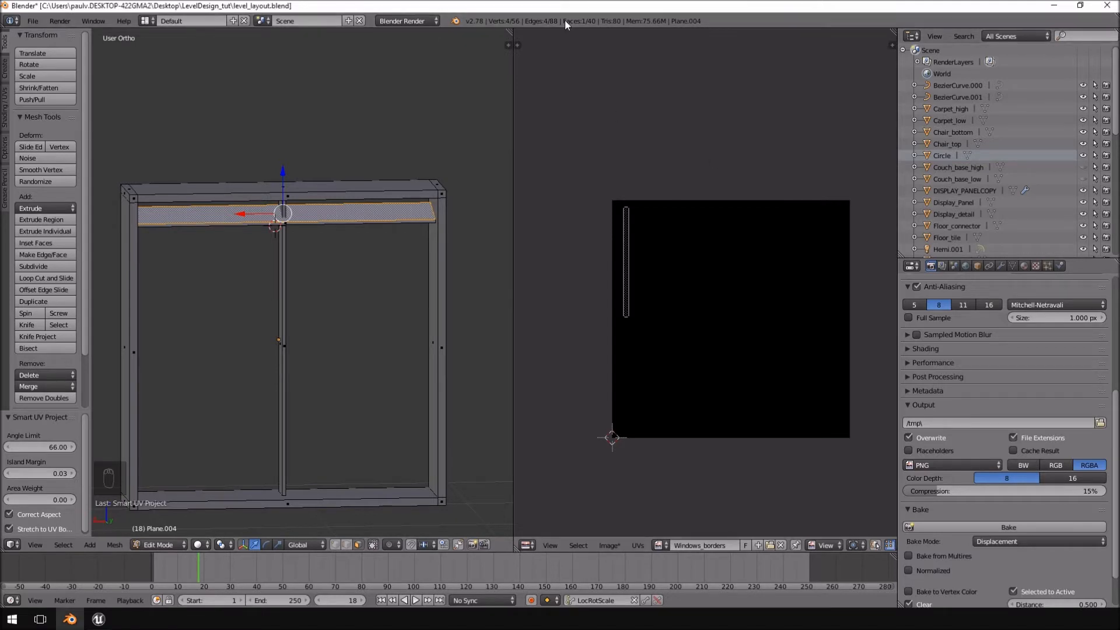
# Select the complete top slat and duplicate it straight down eight times at 0.2-unit intervals to fill the frame.
pyautogui.hotkey('ctrl', 'l')
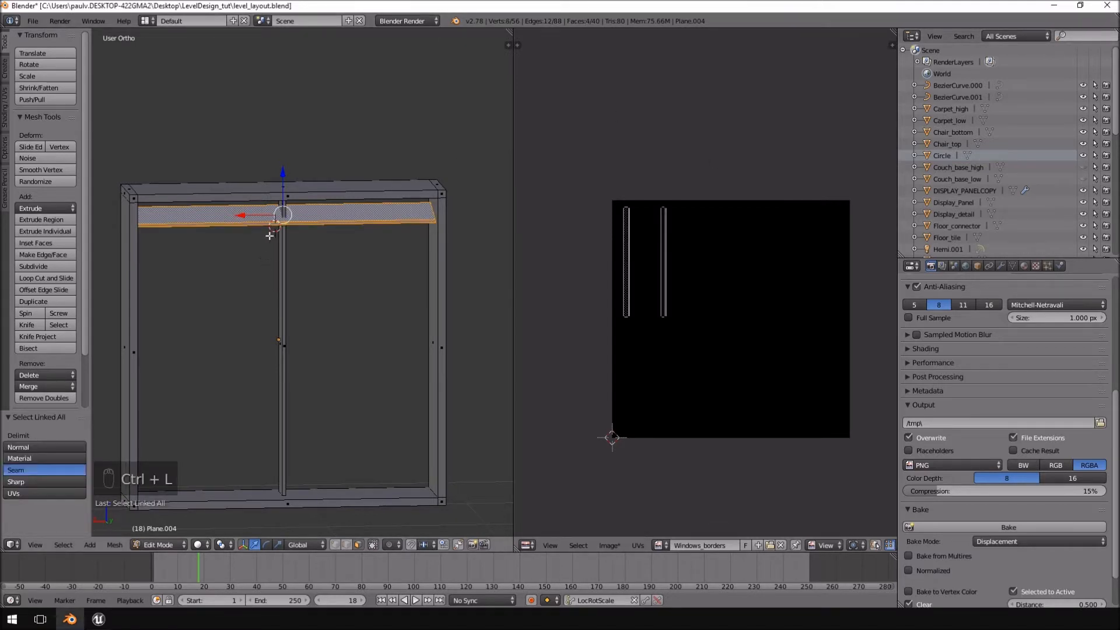
pyautogui.press('KP_1')
pyautogui.press('KP_3')
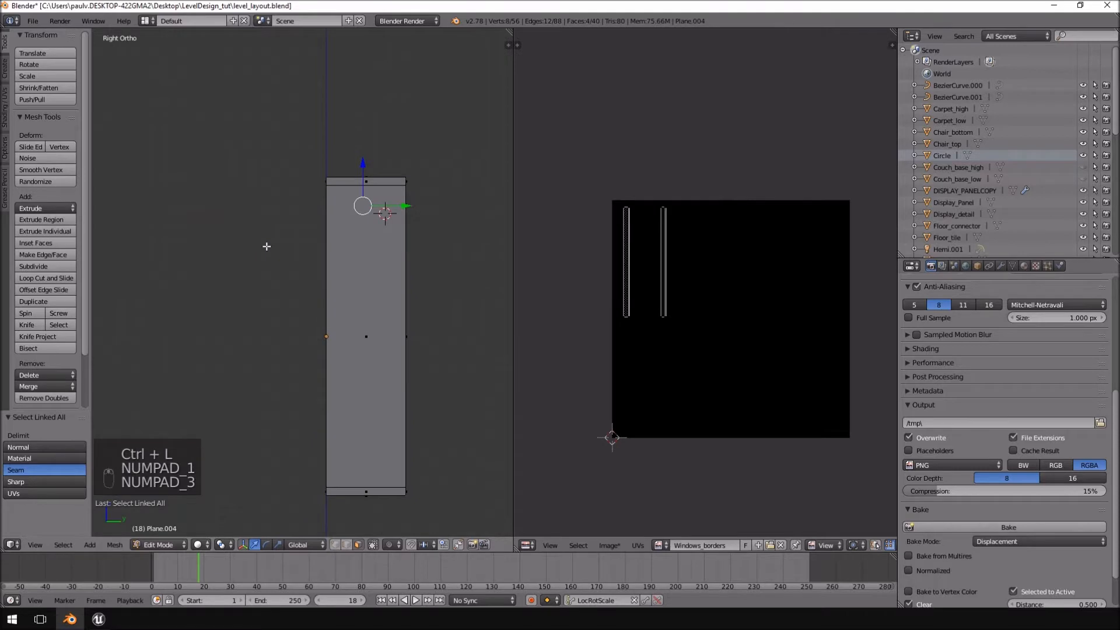
pyautogui.press('ctrl+KP_1')
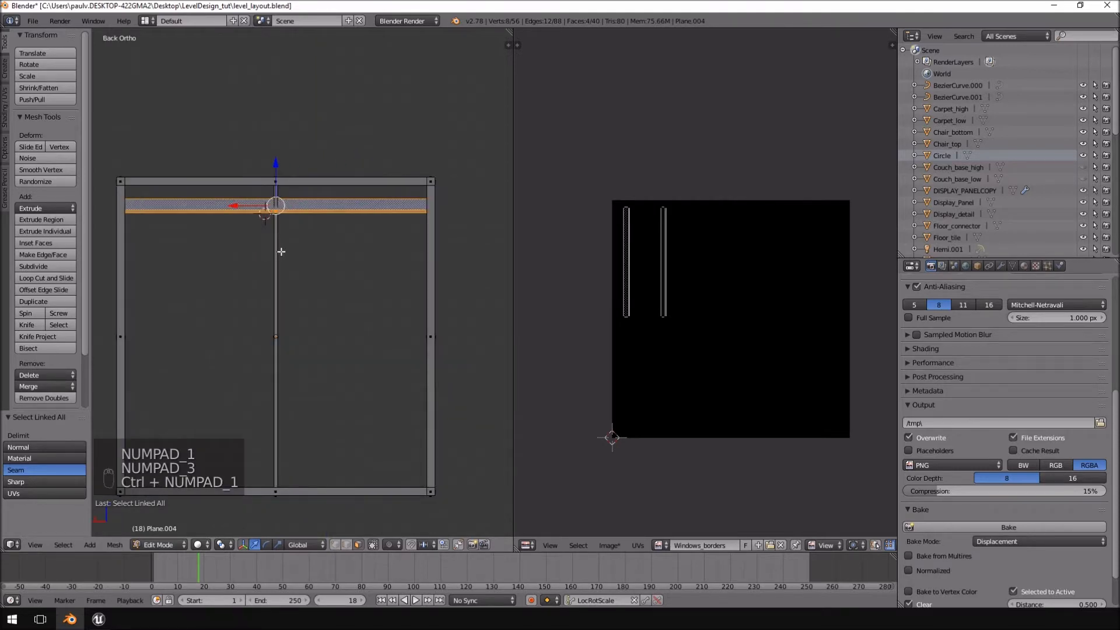
pyautogui.hotkey('shift', 'd')
pyautogui.click(282, 280)
pyautogui.hotkey('shift', 'd')
pyautogui.click(286, 314)
pyautogui.hotkey('shift', 'd')
pyautogui.click(290, 345)
pyautogui.hotkey('shift', 'd')
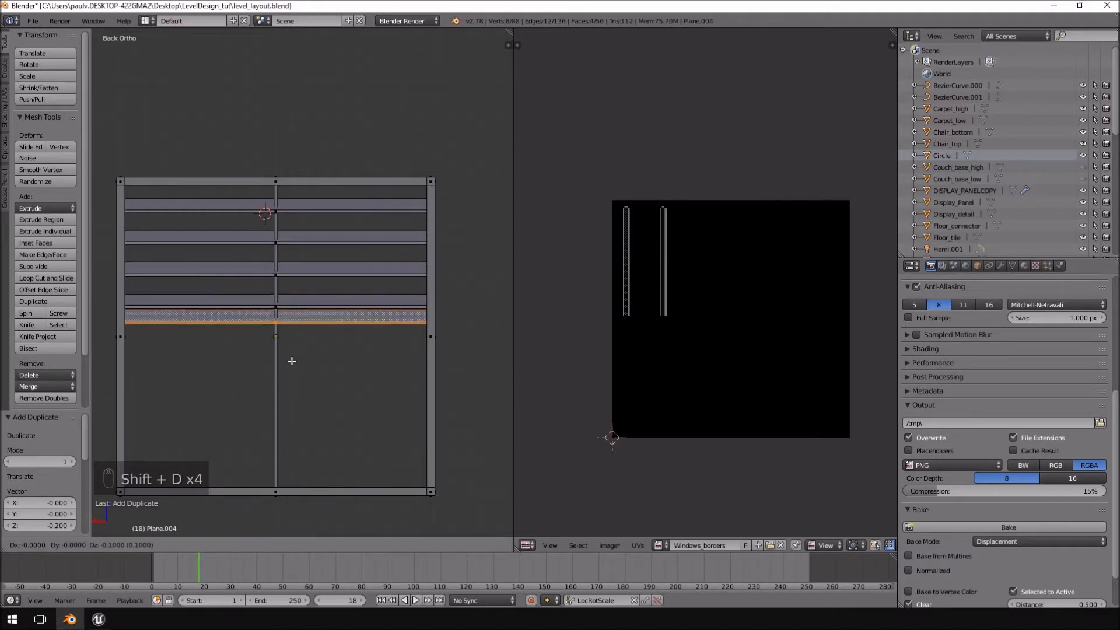
pyautogui.click(295, 380)
pyautogui.hotkey('shift', 'd')
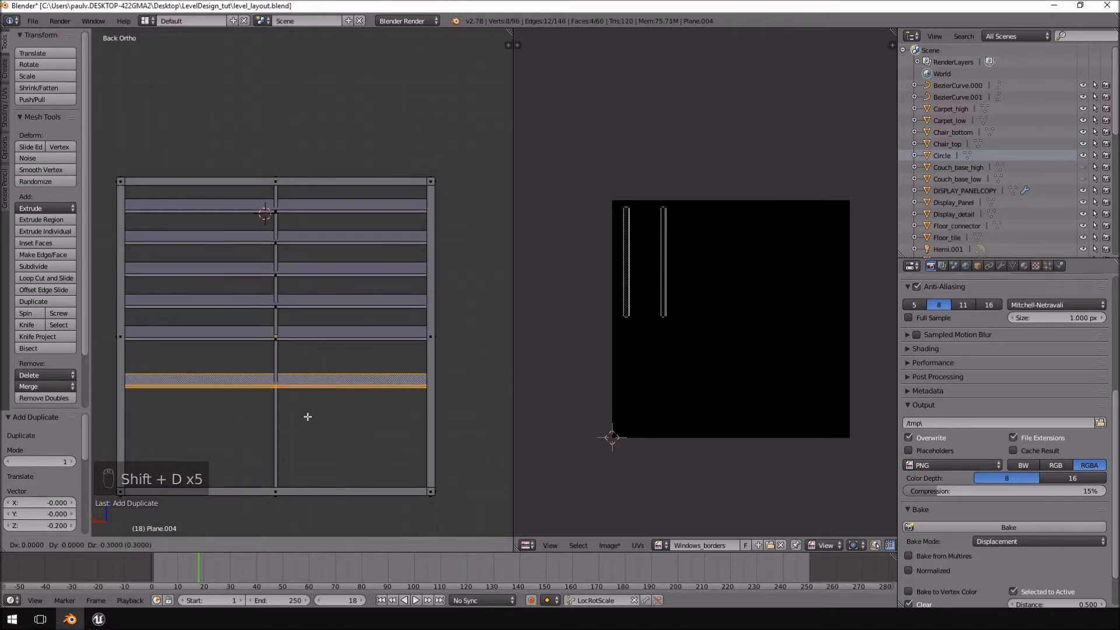
pyautogui.click(310, 398)
pyautogui.hotkey('shift', 'd')
pyautogui.click(313, 433)
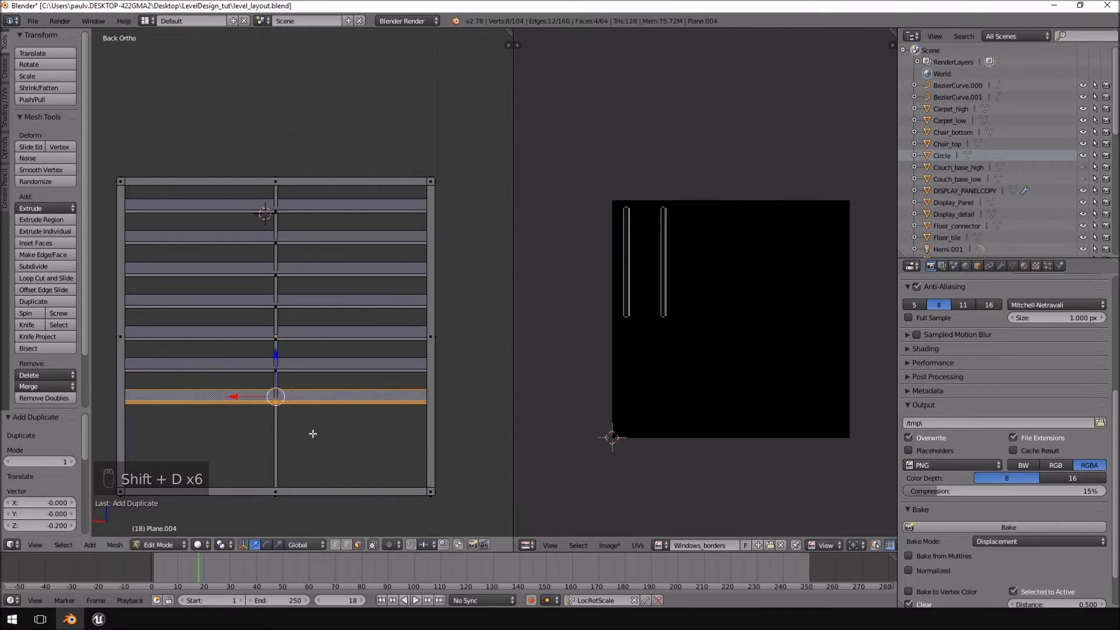
pyautogui.hotkey('shift', 'd')
pyautogui.click(313, 460)
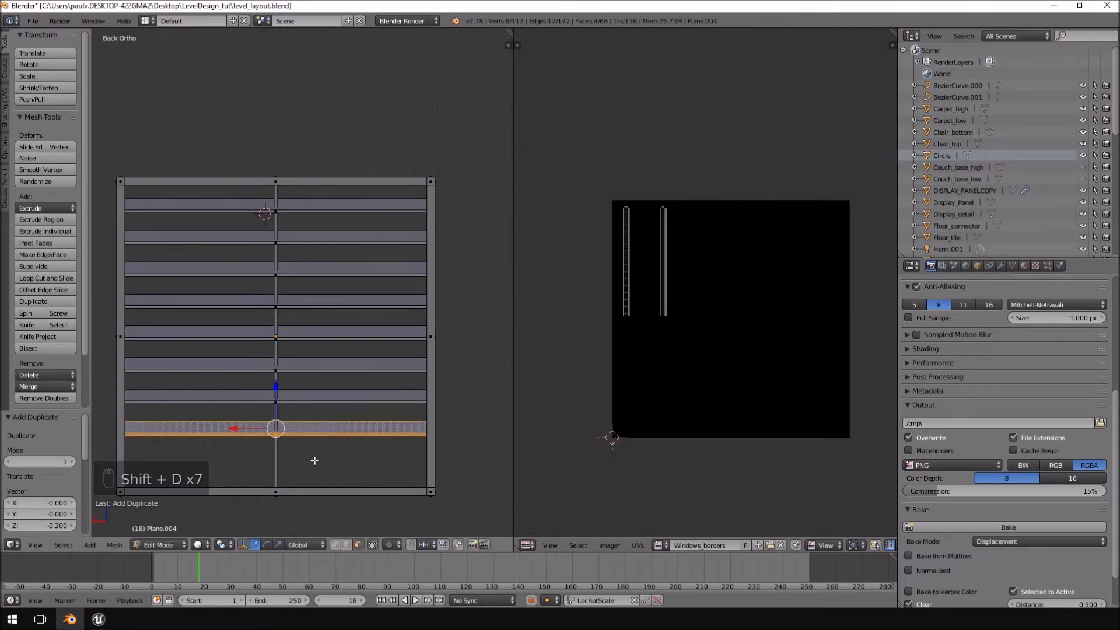
pyautogui.hotkey('shift', 'd')
pyautogui.click(320, 494)
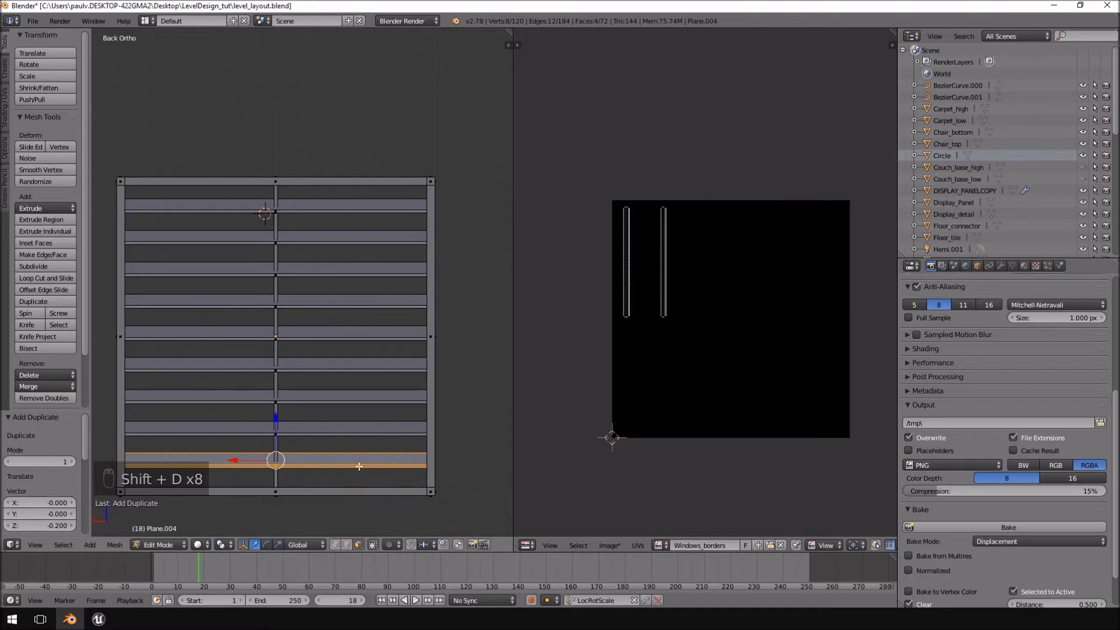
# Compare the UV islands of individual duplicated slats, and select the whole mesh to view its full UV layout.
pyautogui.rightClick(317, 430)
pyautogui.rightClick(330, 401)
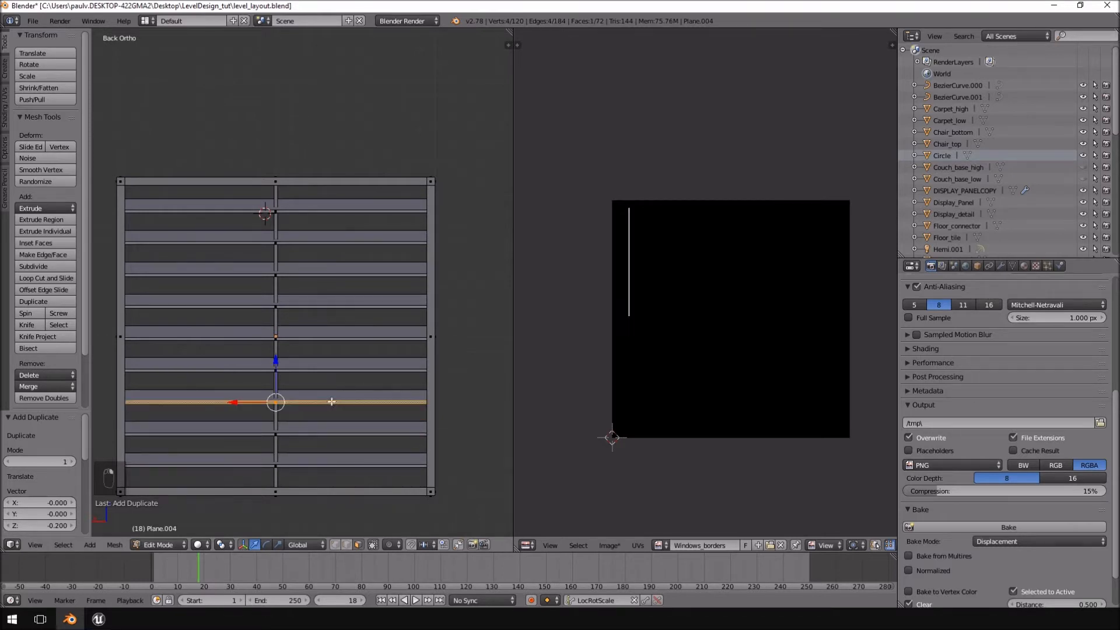
pyautogui.rightClick(332, 396)
pyautogui.rightClick(335, 362)
pyautogui.rightClick(341, 332)
pyautogui.rightClick(344, 298)
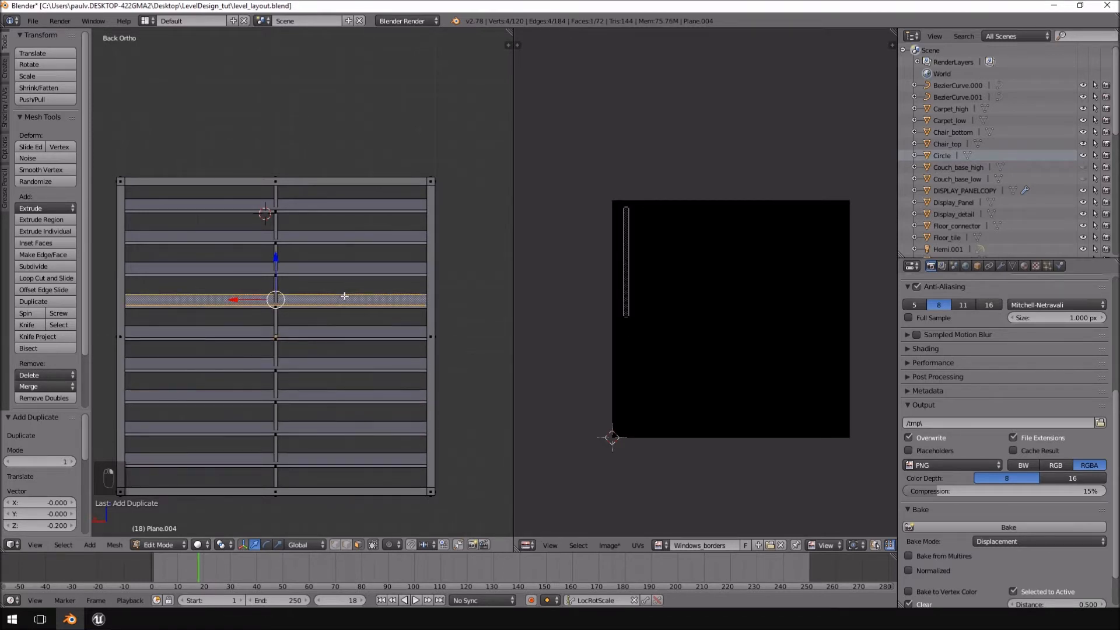
pyautogui.rightClick(360, 266)
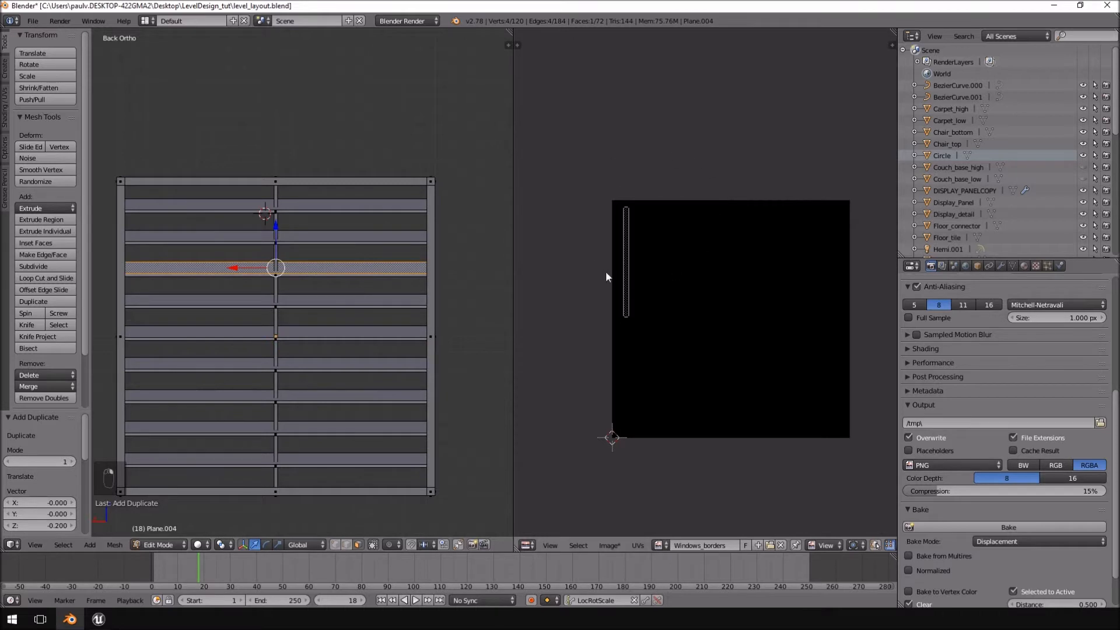
pyautogui.press('a')
pyautogui.press('a')
pyautogui.press('a')
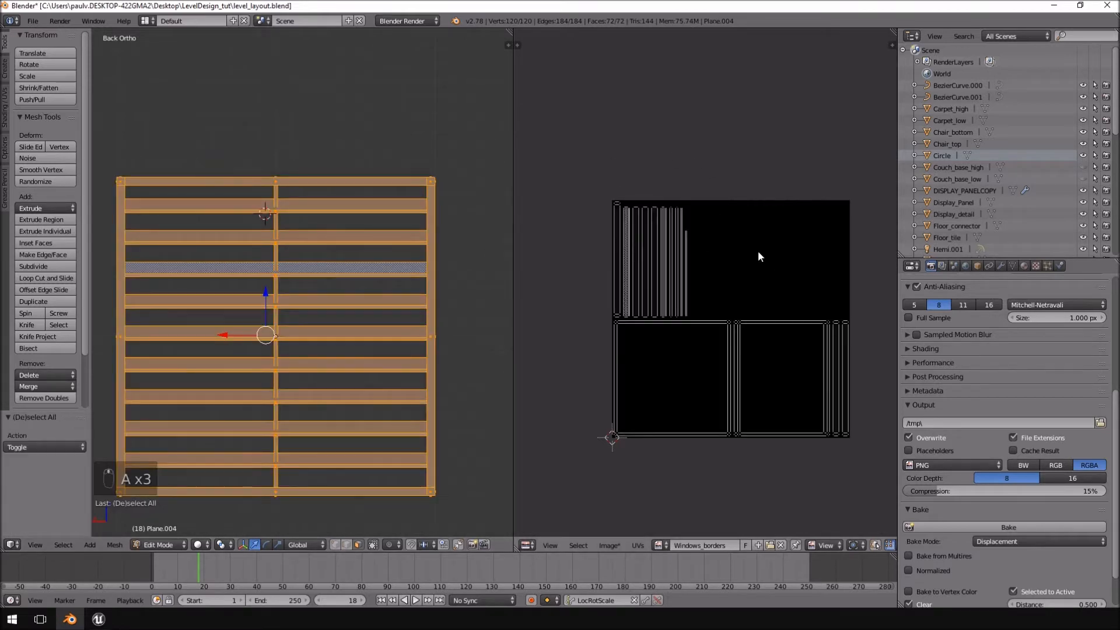
# Inspect the refilled louvred window from several angles and in the straight back view.
pyautogui.moveTo(320, 268); pyautogui.dragTo(362, 300, button='middle')
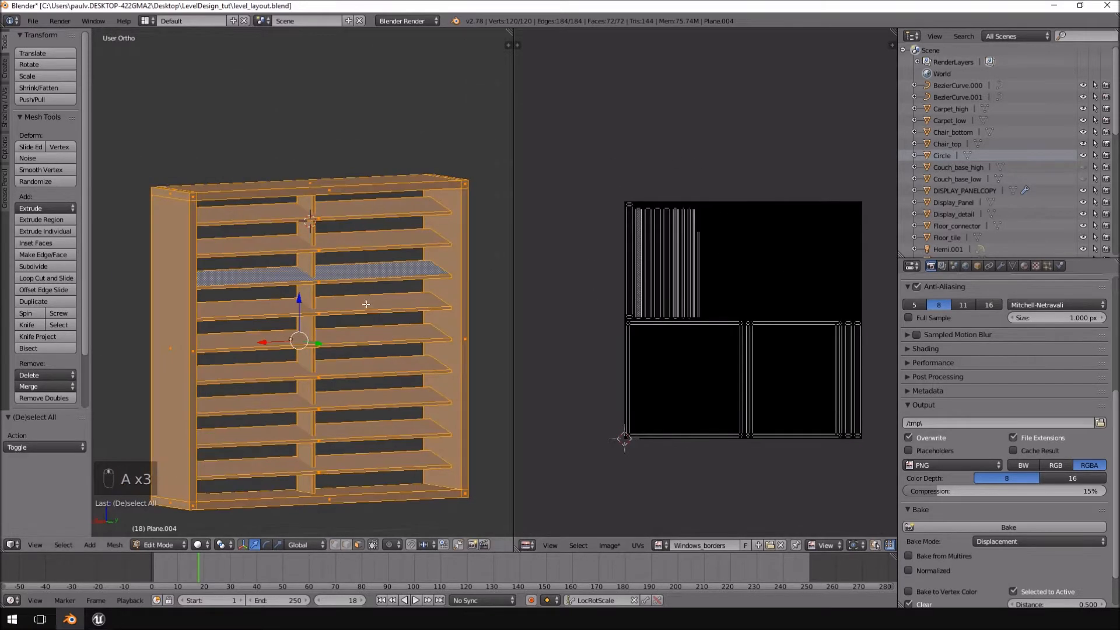
pyautogui.press('a')
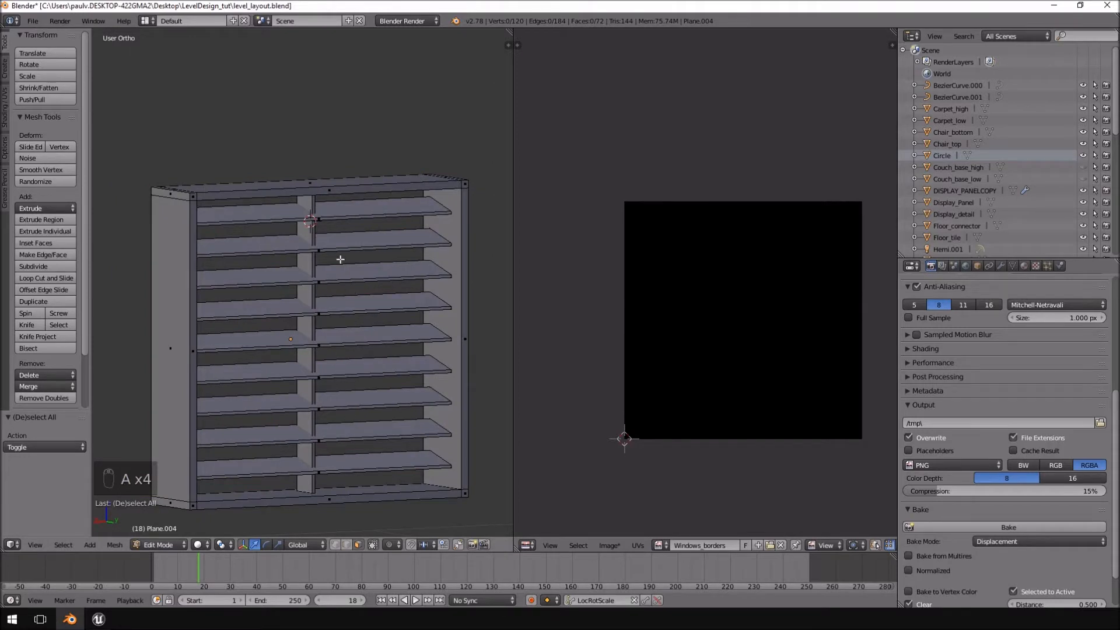
pyautogui.press('a')
pyautogui.press('a')
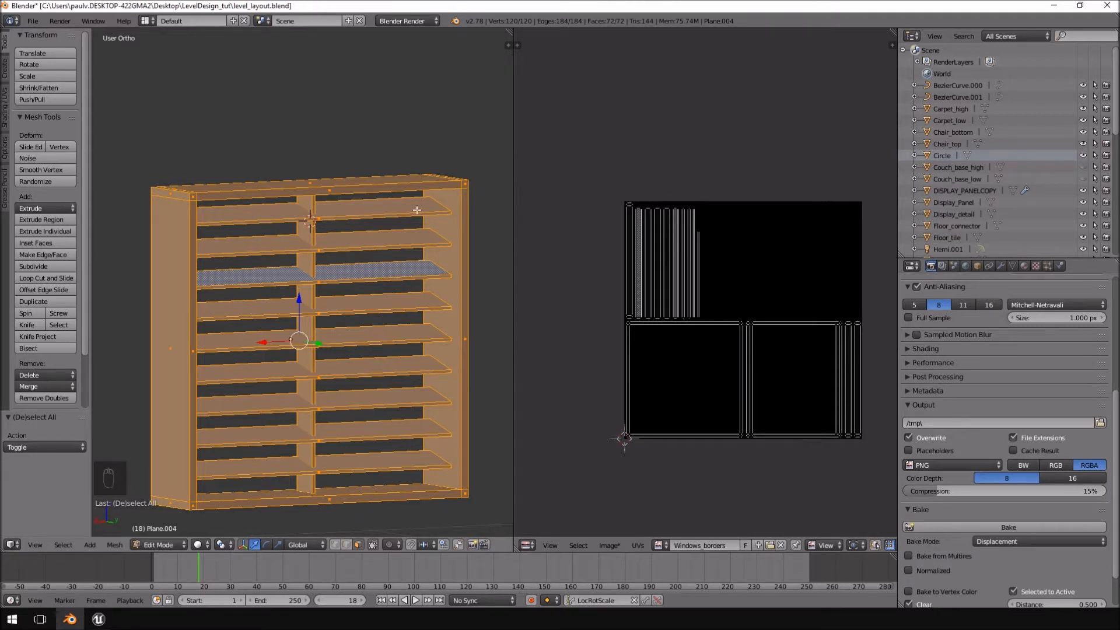
pyautogui.moveTo(345, 211); pyautogui.dragTo(383, 222, button='middle')
pyautogui.press('KP_1')
pyautogui.press('KP_3')
pyautogui.press('ctrl+KP_1')
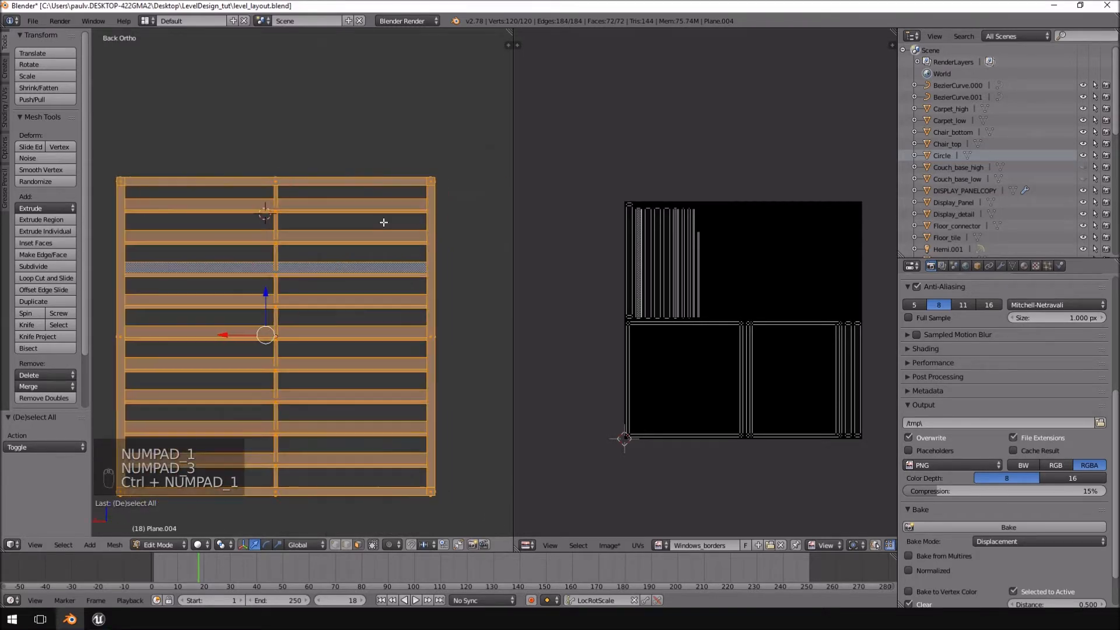
pyautogui.moveTo(503, 324); pyautogui.dragTo(356, 304, button='middle')
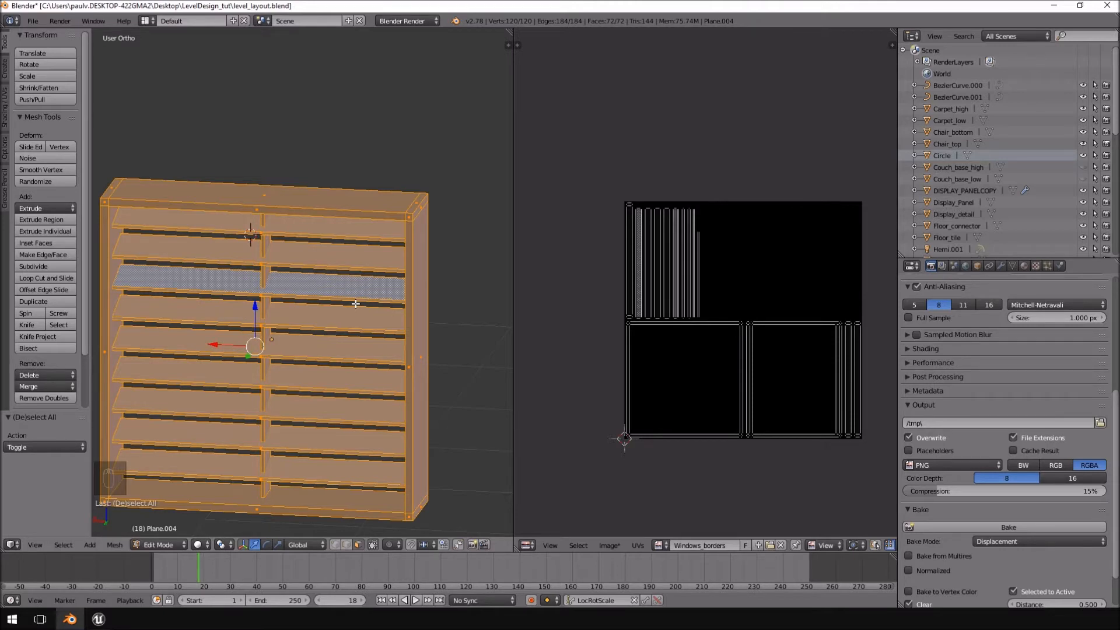
pyautogui.moveTo(353, 281); pyautogui.dragTo(311, 275, button='middle')
pyautogui.moveTo(319, 221); pyautogui.dragTo(262, 310, button='middle')
# Examine the outer frame's corner and underside faces with their UV islands, and reselect the whole mesh in the back view.
pyautogui.rightClick(236, 329)
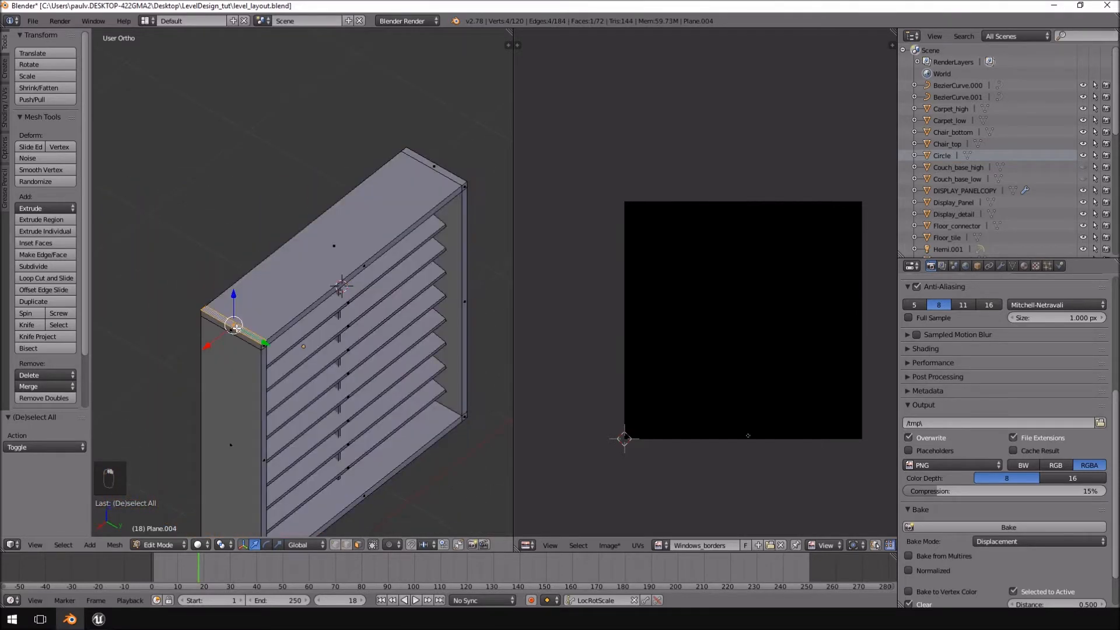
pyautogui.rightClick(408, 198)
pyautogui.moveTo(436, 169); pyautogui.dragTo(312, 222, button='middle')
pyautogui.rightClick(349, 292)
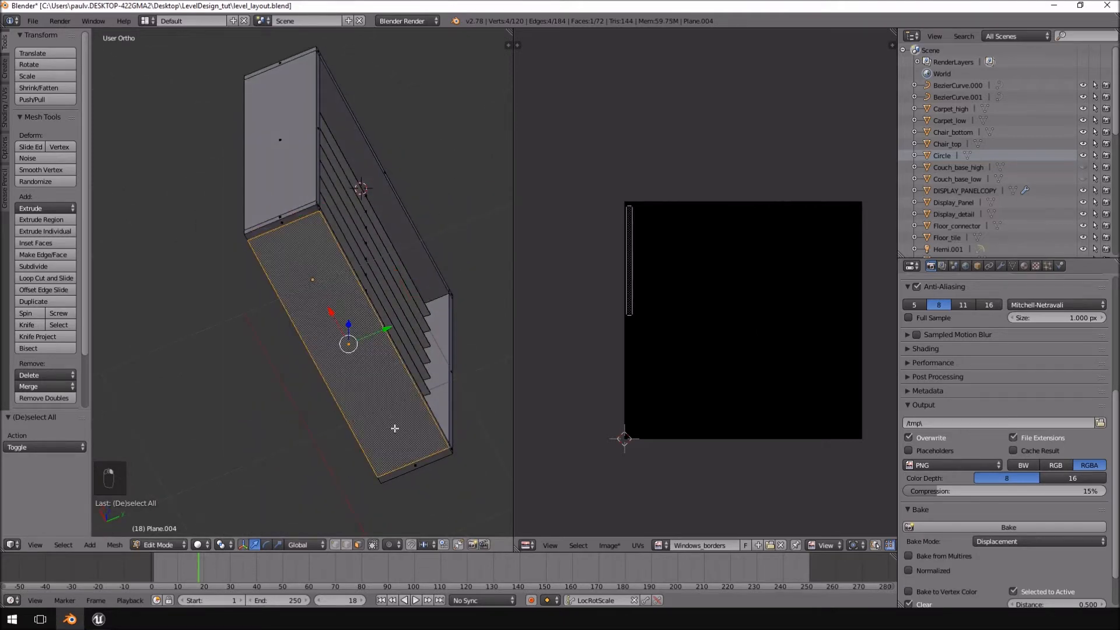
pyautogui.press('a')
pyautogui.press('a')
pyautogui.press('a')
pyautogui.press('a')
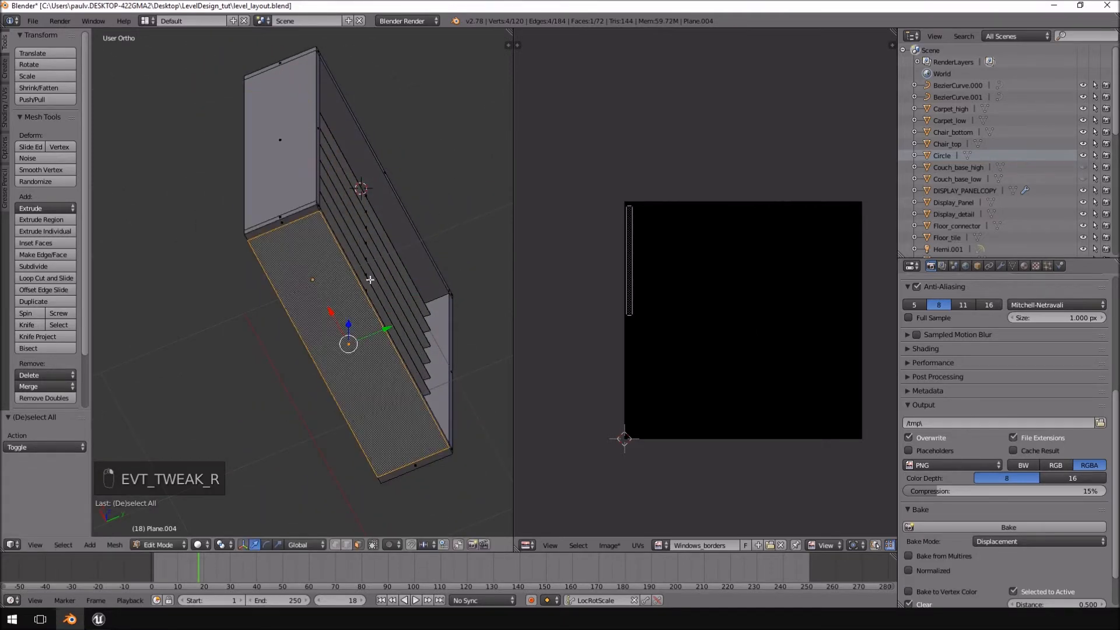
pyautogui.press('KP_1')
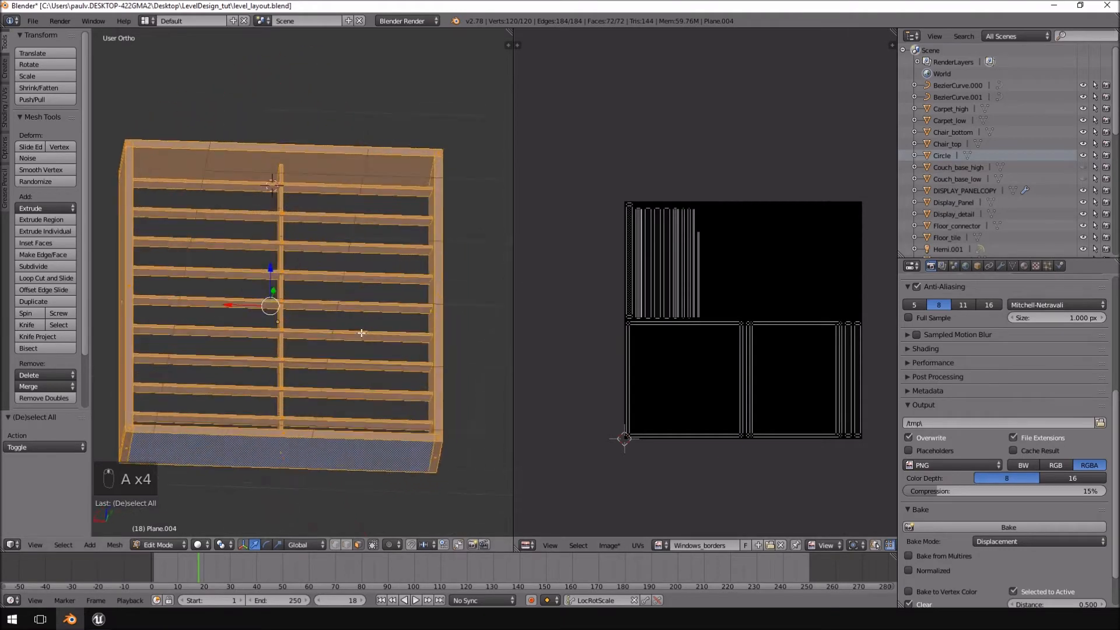
pyautogui.press('KP_3')
pyautogui.press('ctrl+KP_1')
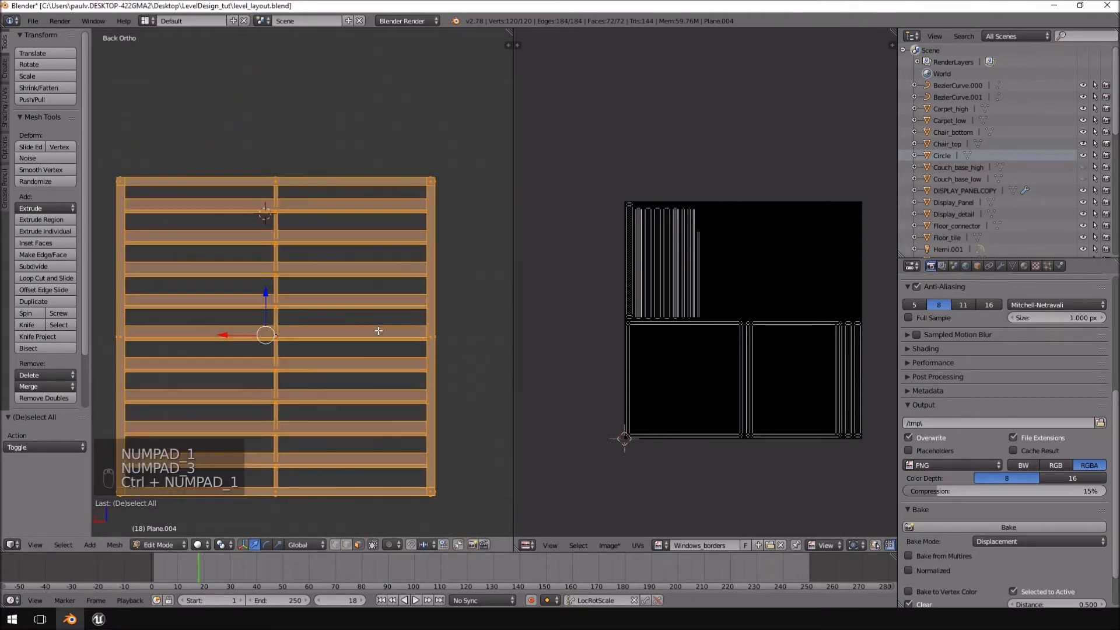
# Examine the complete window in Object Mode from the back and at an angle.
pyautogui.scroll(-5, 378, 331)
pyautogui.keyDown('shift'); pyautogui.moveTo(390, 329); pyautogui.dragTo(356, 265, button='middle'); pyautogui.keyUp('shift')
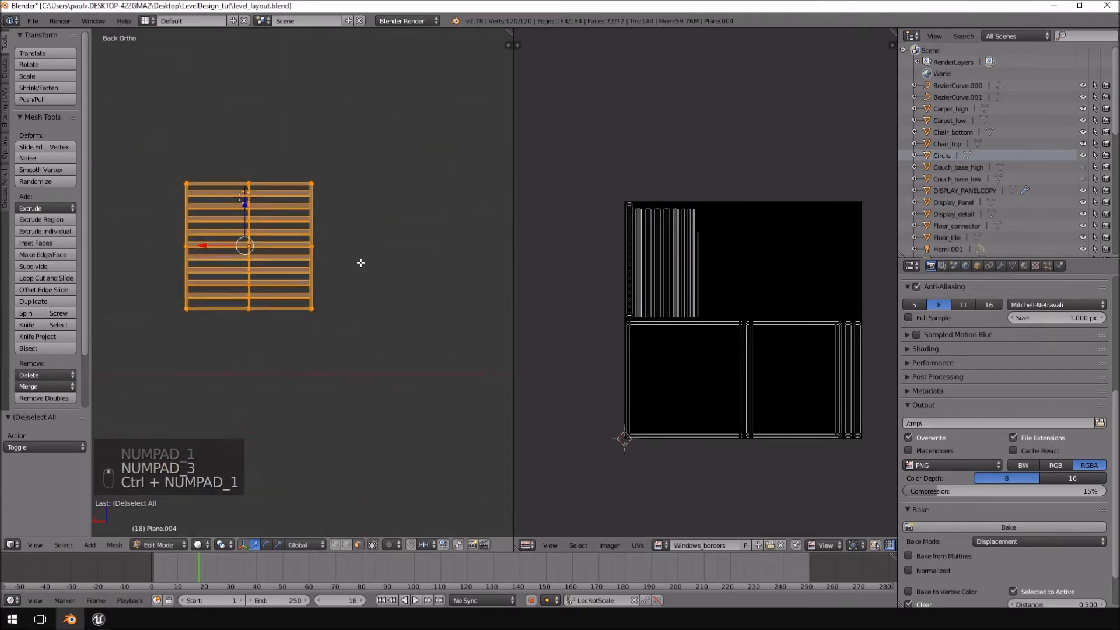
pyautogui.press('Tab')
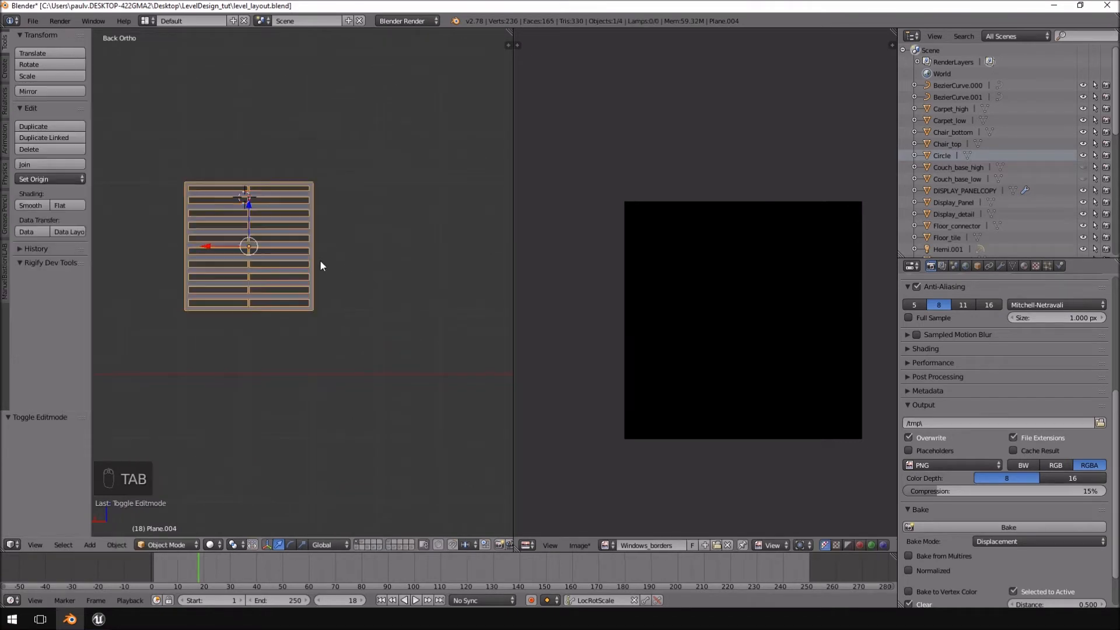
pyautogui.press('a')
pyautogui.press('a')
pyautogui.press('a')
pyautogui.press('a')
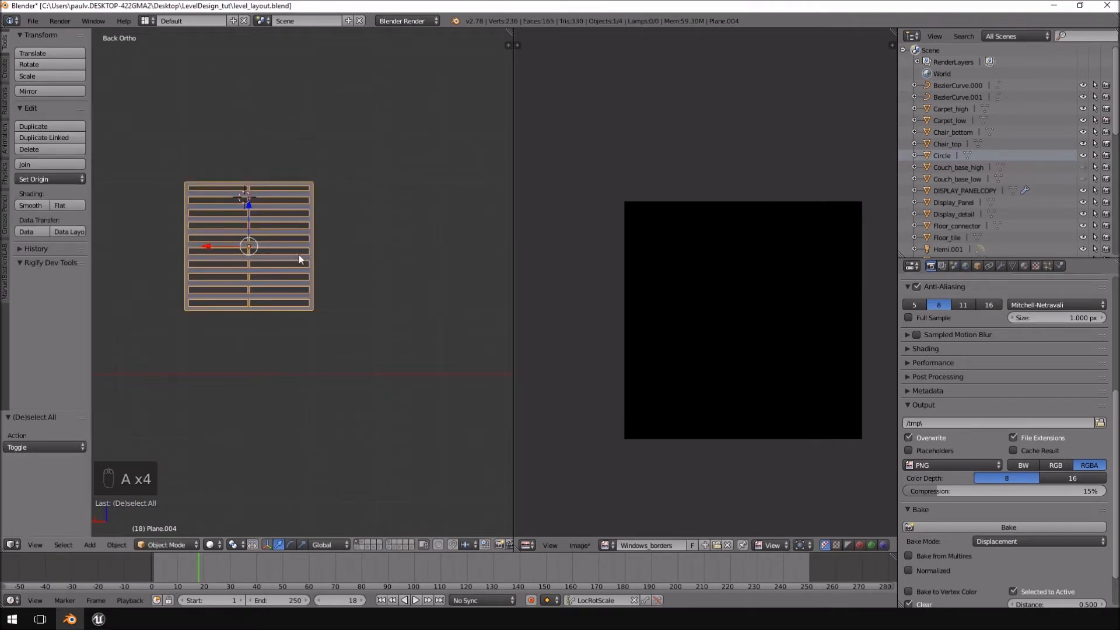
pyautogui.keyDown('shift'); pyautogui.moveTo(270, 229); pyautogui.dragTo(346, 235, button='middle'); pyautogui.keyUp('shift')
pyautogui.scroll(4, 311, 258)
# Select the entire connected outer frame in Edit Mode, starting from its top face.
pyautogui.press('Tab')
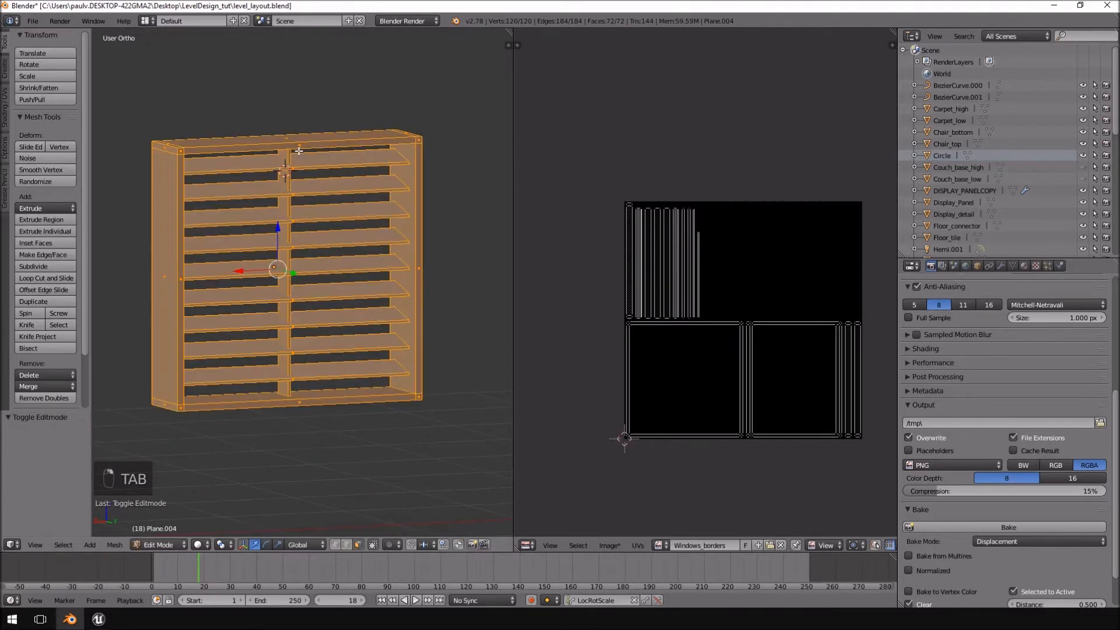
pyautogui.rightClick(308, 143)
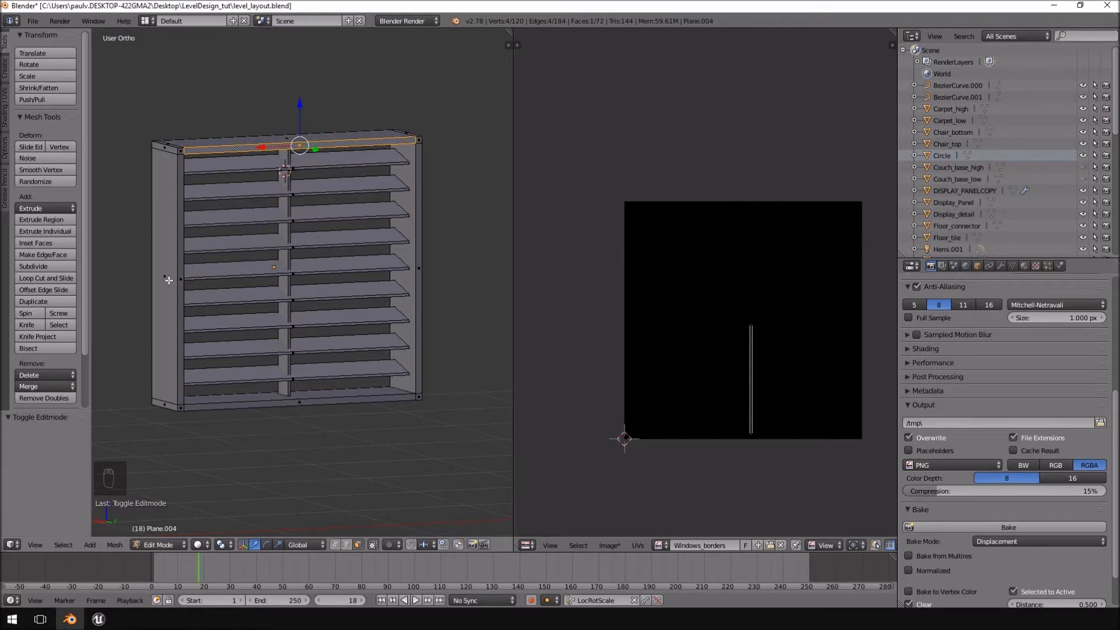
pyautogui.rightClick(374, 137)
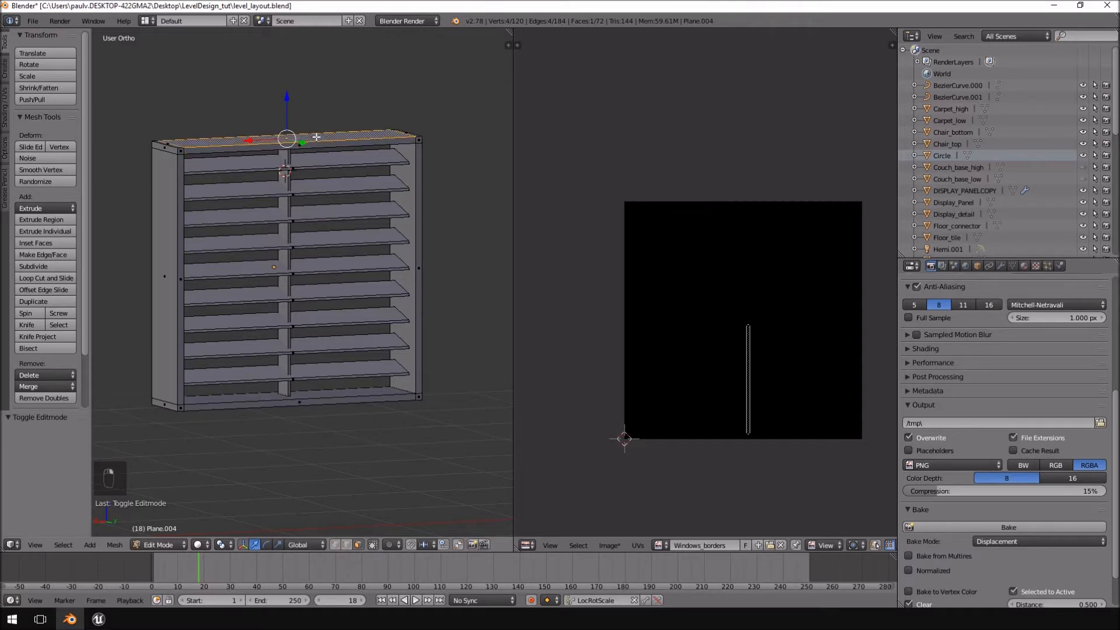
pyautogui.hotkey('ctrl', 'l')
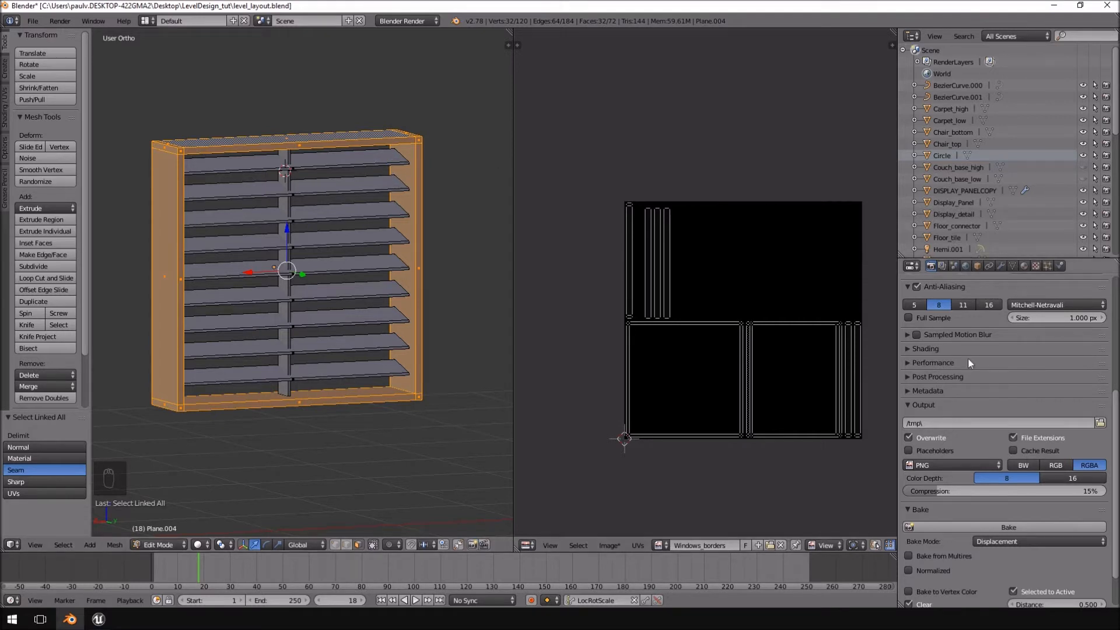
# Create a new material for the window object and assign it to the selected outer frame.
pyautogui.click(942, 266)
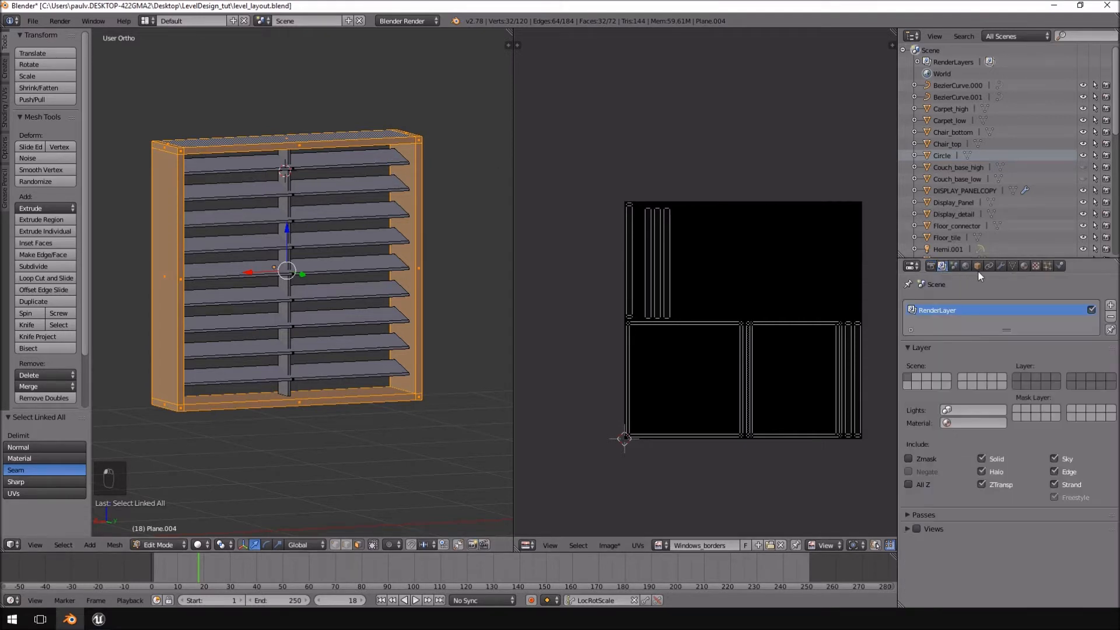
pyautogui.click(1024, 266)
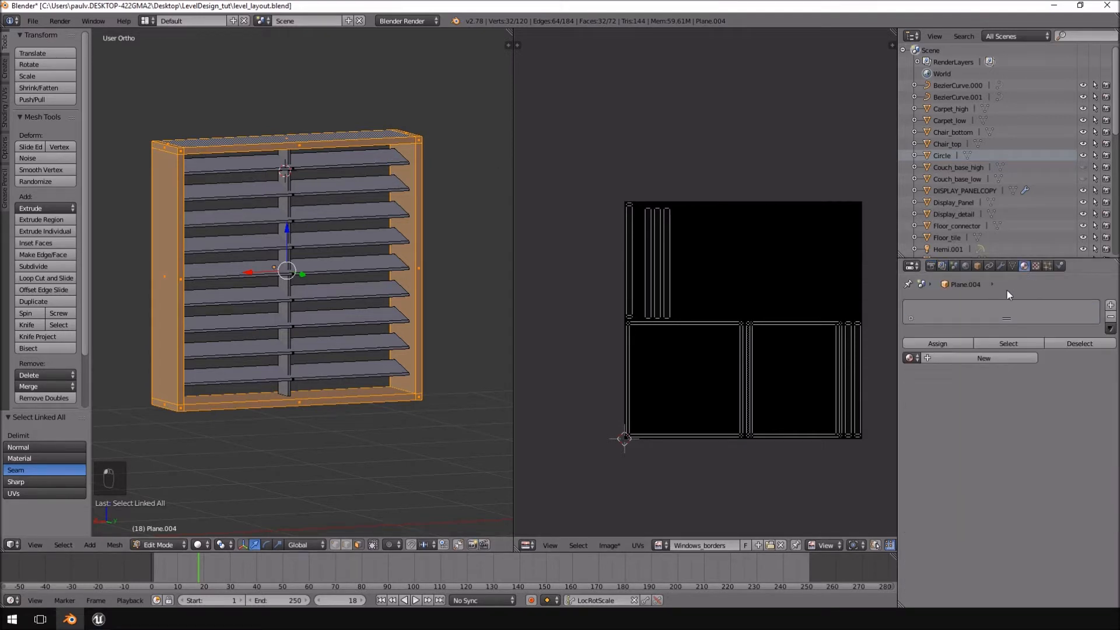
pyautogui.click(955, 358)
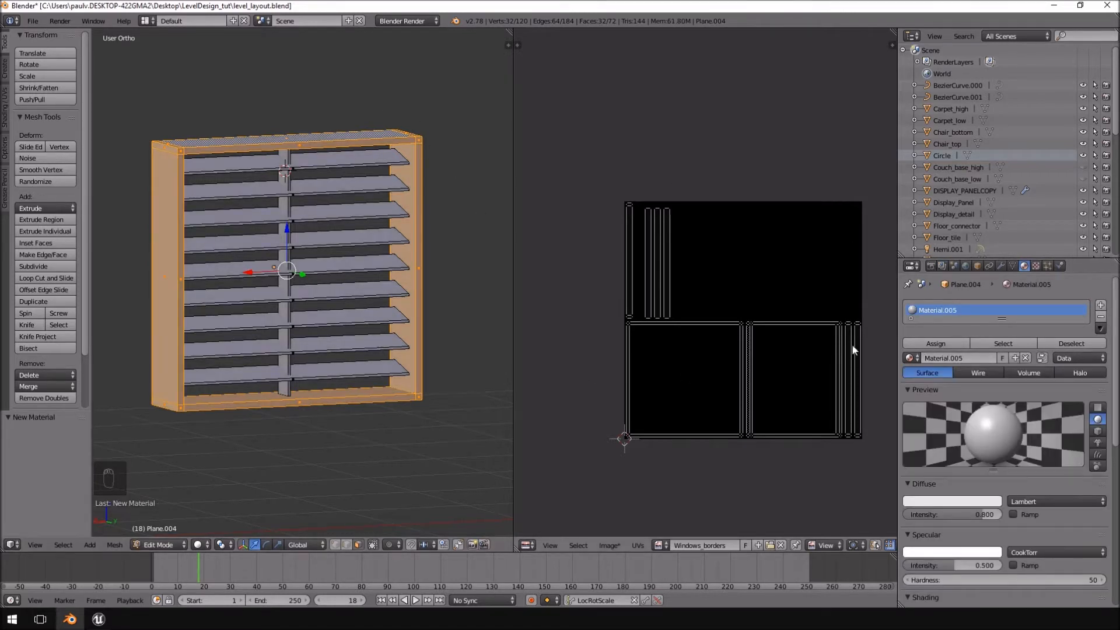
pyautogui.click(932, 345)
# Select all connected slats and the central divider, and assign them a new material in a second slot.
pyautogui.rightClick(285, 163)
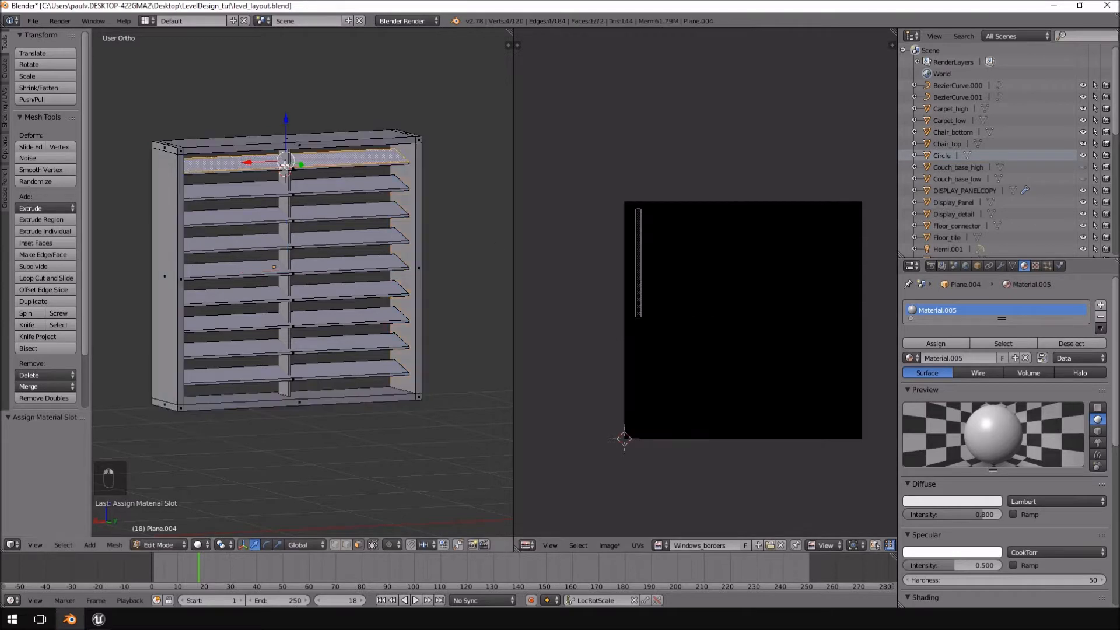
pyautogui.moveTo(346, 187)
pyautogui.keyDown('ctrl'); pyautogui.mouseDown()
pyautogui.moveTo(263, 318)
pyautogui.moveTo(305, 390)
pyautogui.moveTo(313, 384)
pyautogui.mouseUp(); pyautogui.keyUp('ctrl')
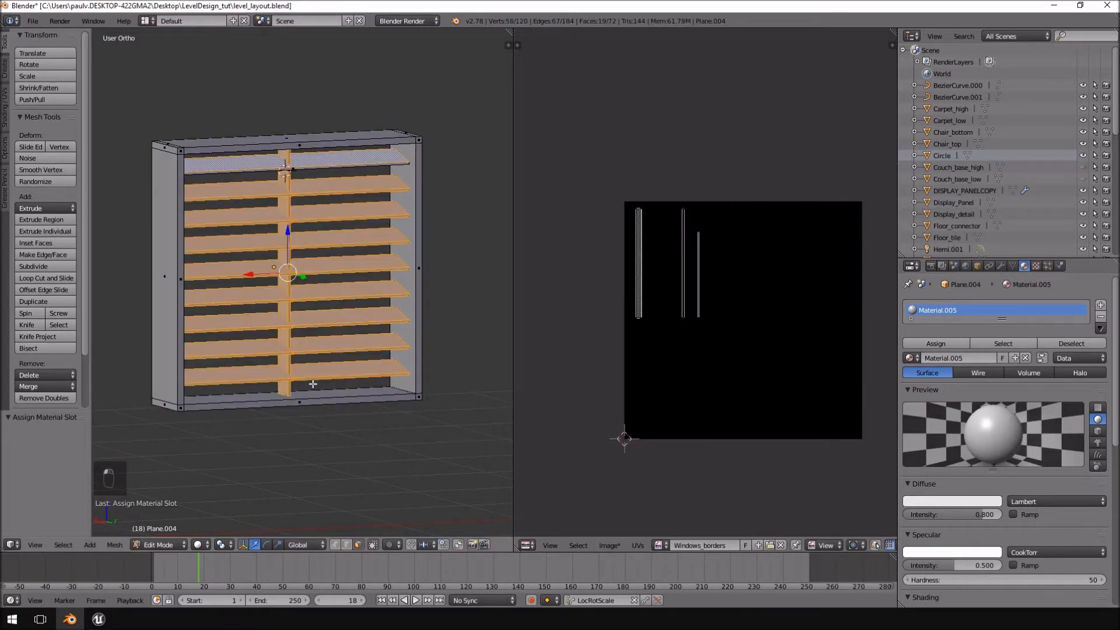
pyautogui.hotkey('ctrl', 'l')
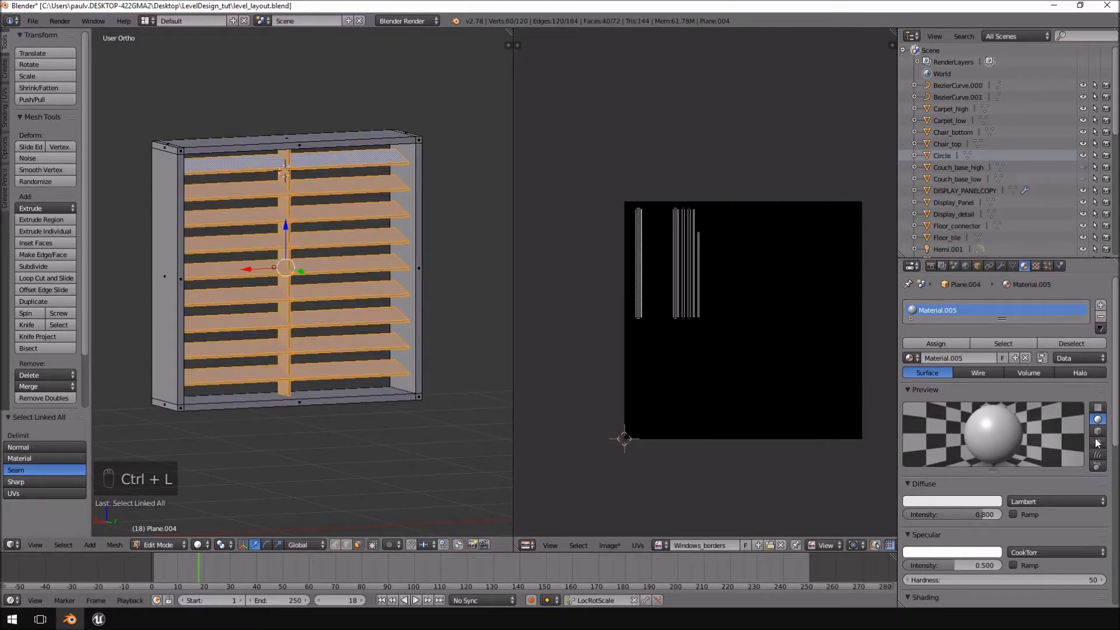
pyautogui.click(1100, 311)
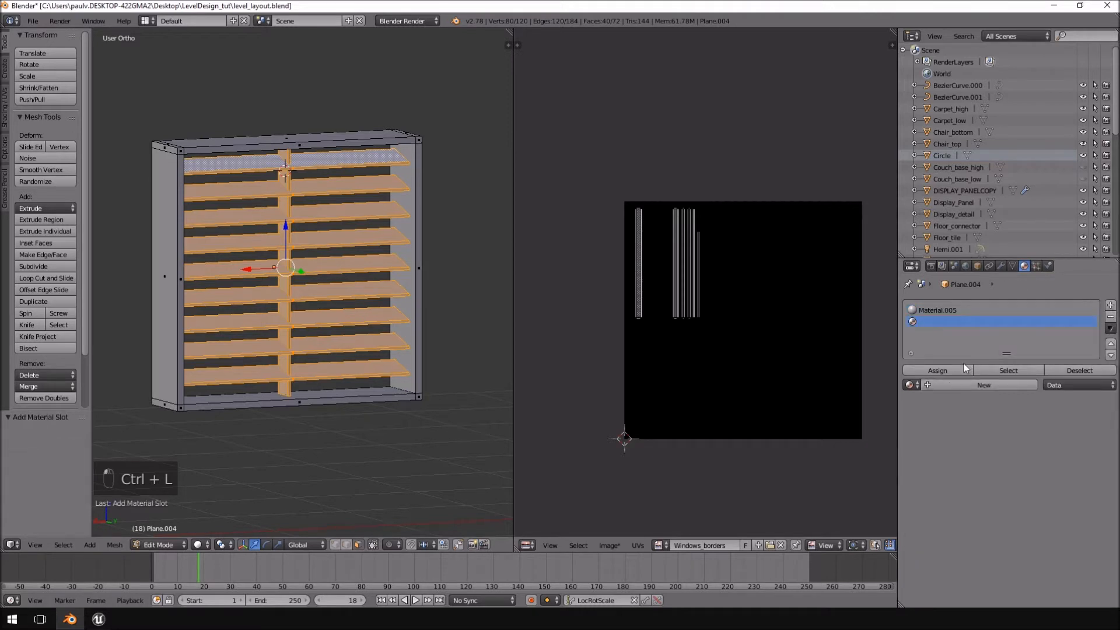
pyautogui.click(962, 385)
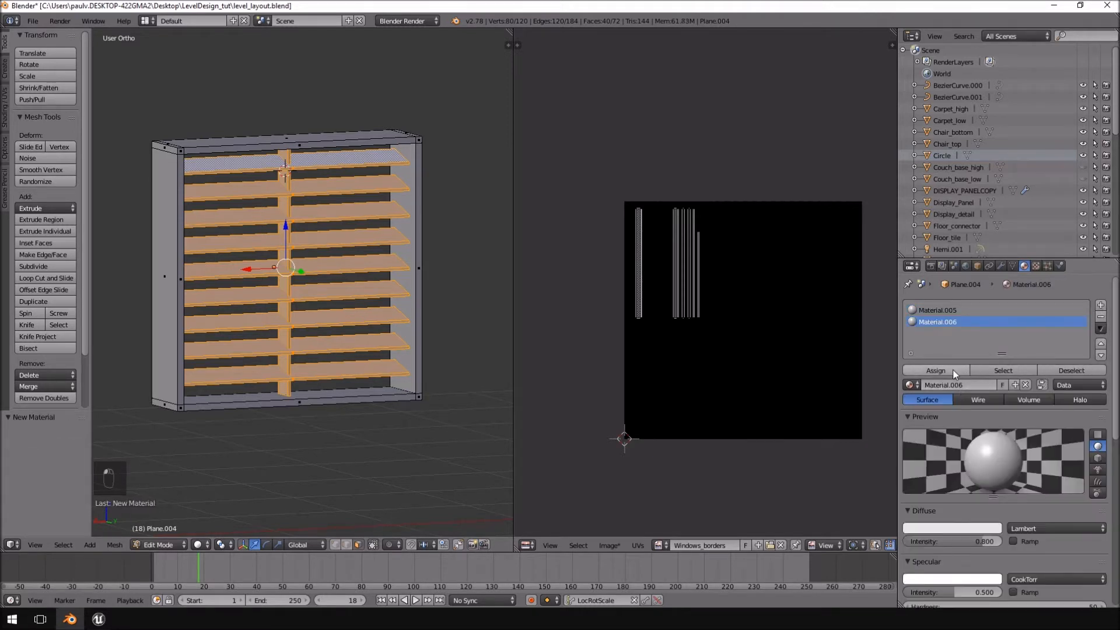
pyautogui.click(953, 369)
# Return to Object Mode and export the louvred window as FBX, overwriting border_test.fbx in the Window_borders folder.
pyautogui.press('Tab')
pyautogui.press('a')
pyautogui.press('a')
pyautogui.moveTo(409, 302); pyautogui.dragTo(386, 295, button='middle')
pyautogui.press('a')
pyautogui.click(36, 22)
pyautogui.moveTo(71, 245)
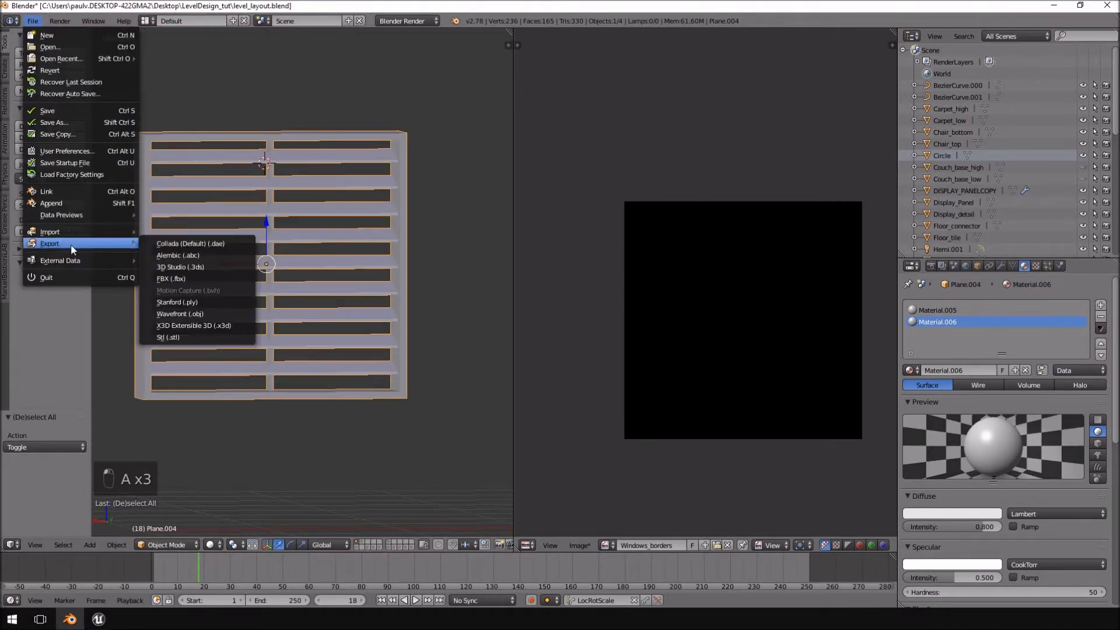
pyautogui.click(191, 278)
pyautogui.click(191, 89)
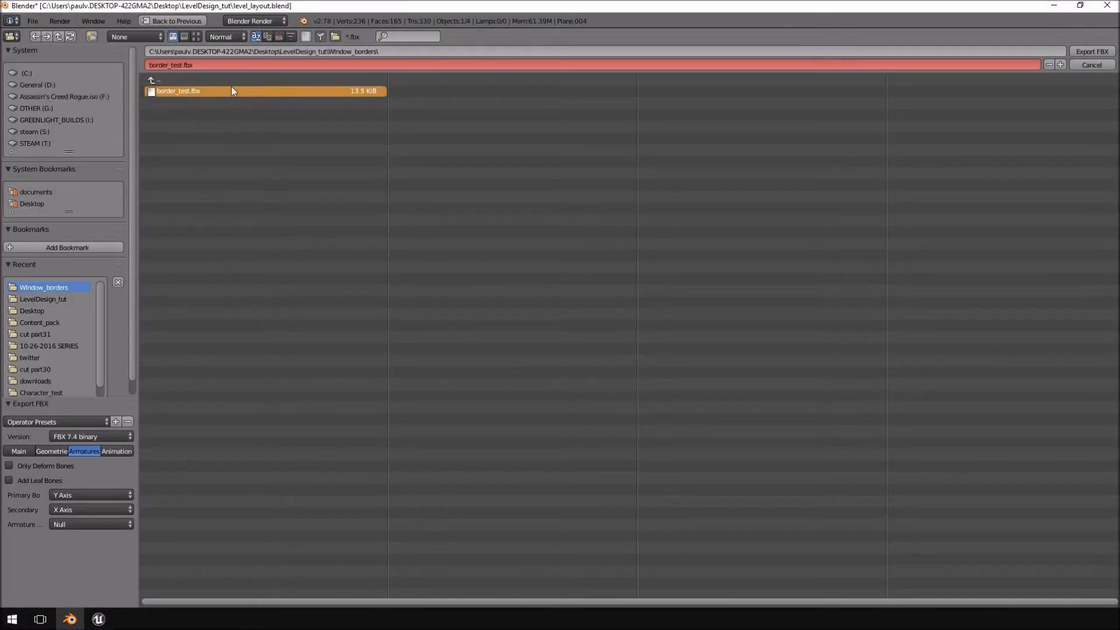
pyautogui.click(1092, 51)
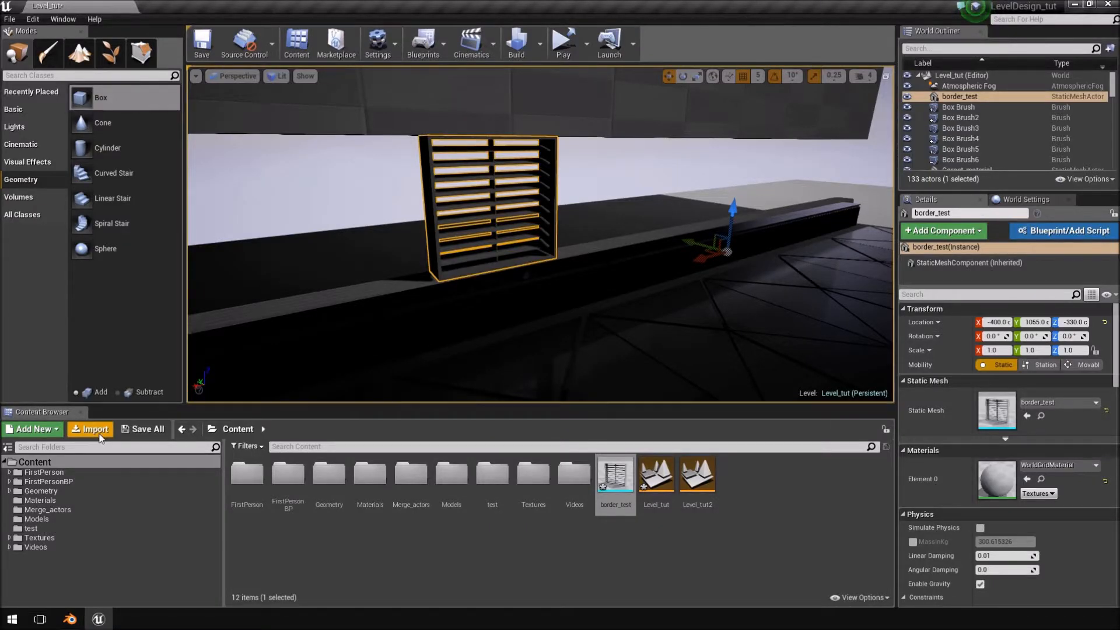
# In Unreal Editor, import border_test.fbx again and overwrite the existing border_test asset.
pyautogui.click(90, 429)
pyautogui.click(147, 80)
pyautogui.doubleClick(147, 80)
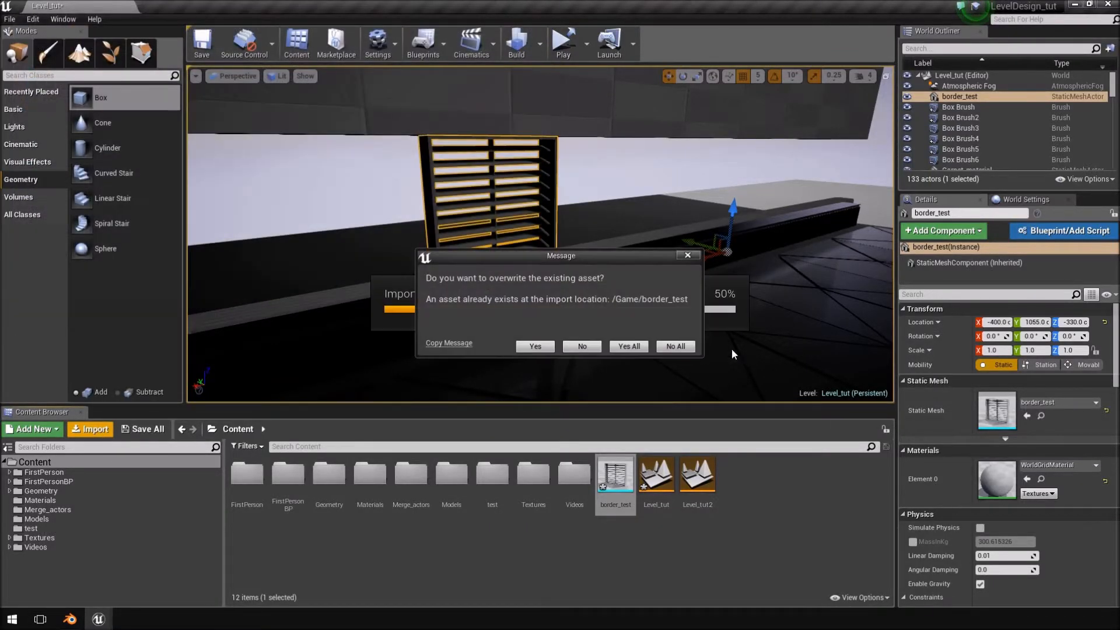
pyautogui.click(629, 346)
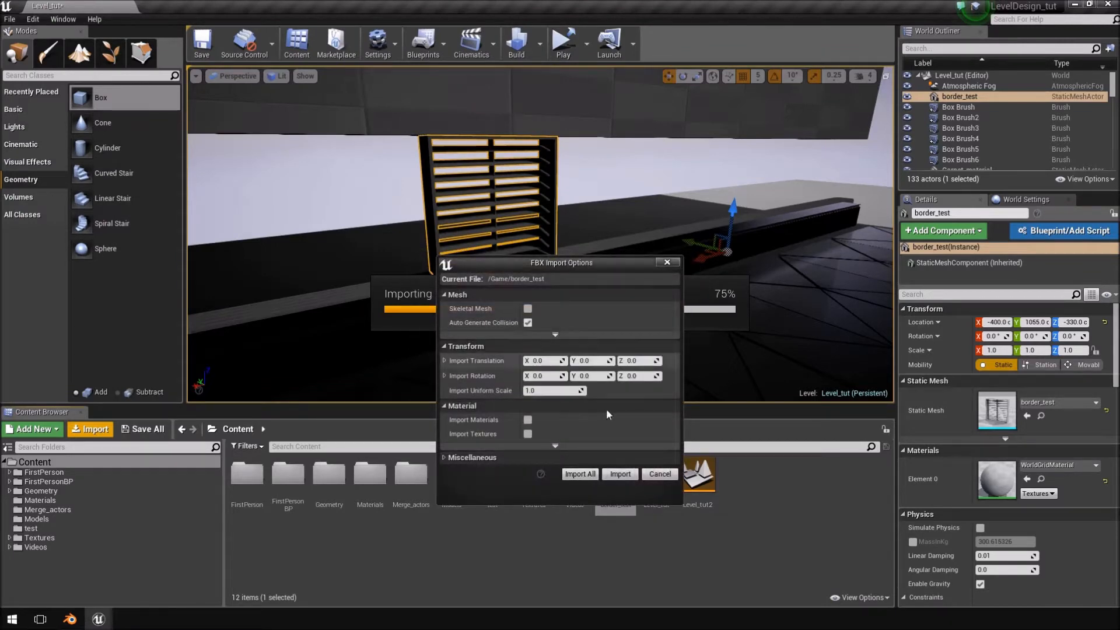
pyautogui.click(574, 476)
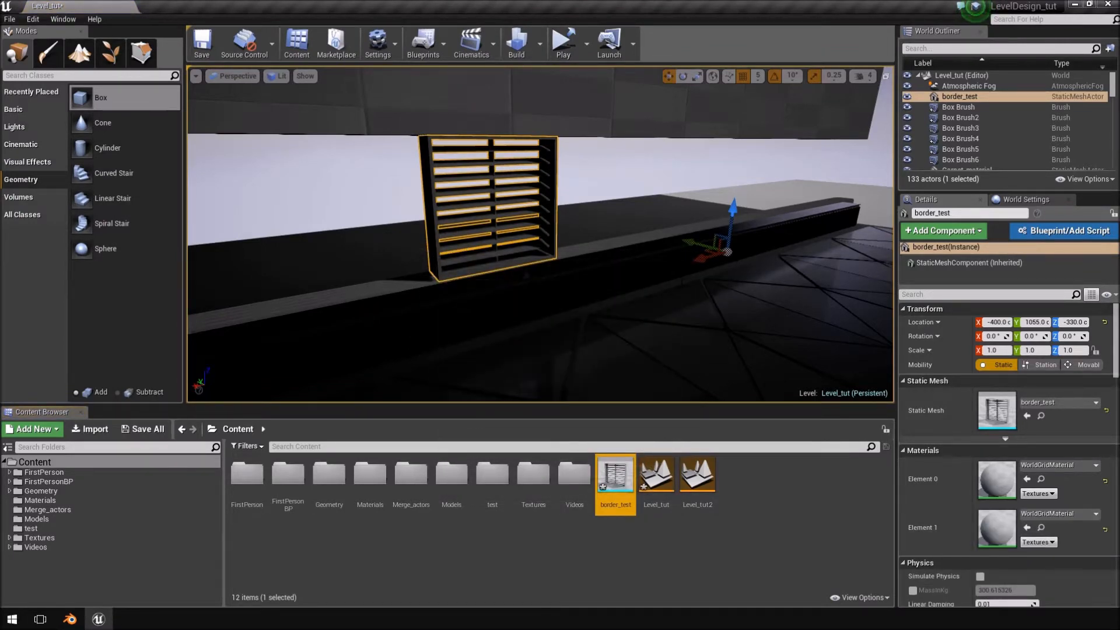
# Open the border_test mesh for editing and assign Table_generic_black_mat to its Element 0.
pyautogui.press('f')
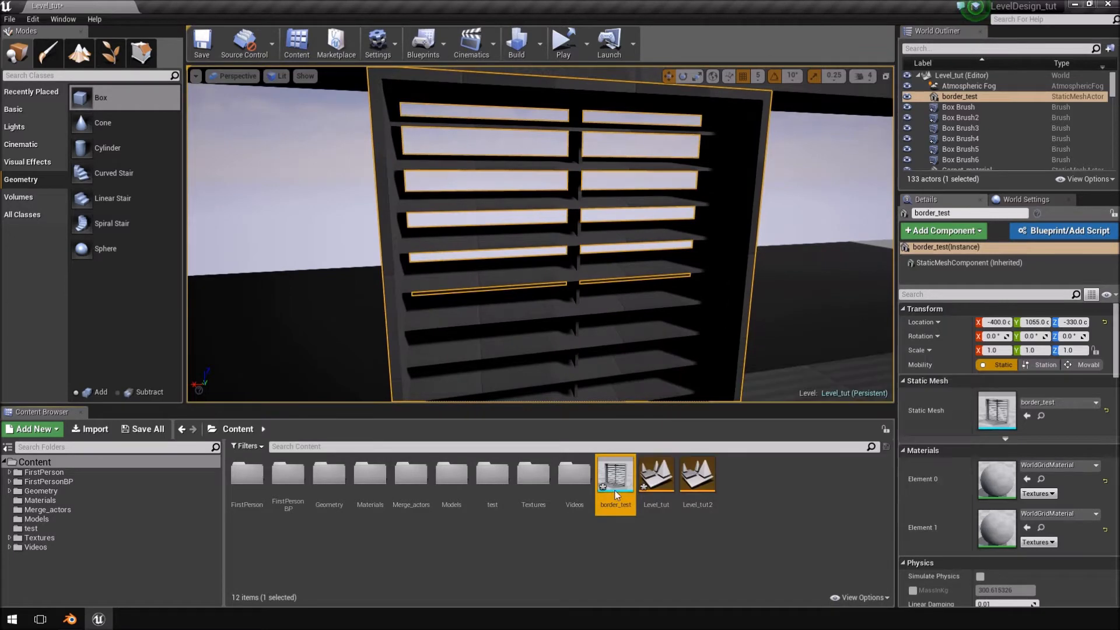
pyautogui.doubleClick(615, 485)
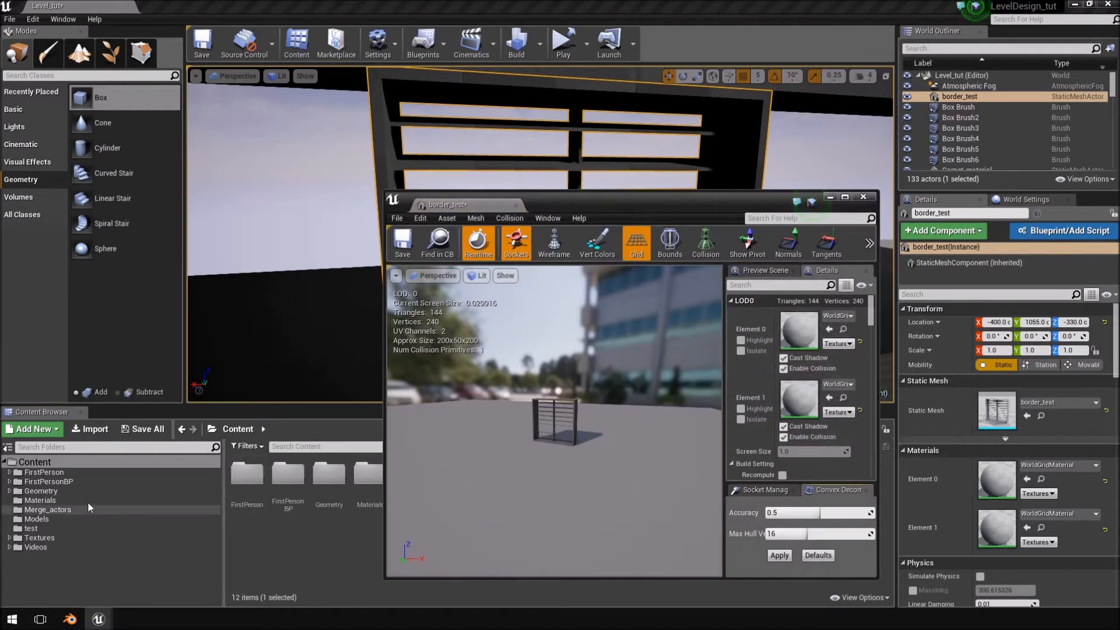
pyautogui.click(48, 481)
pyautogui.click(68, 497)
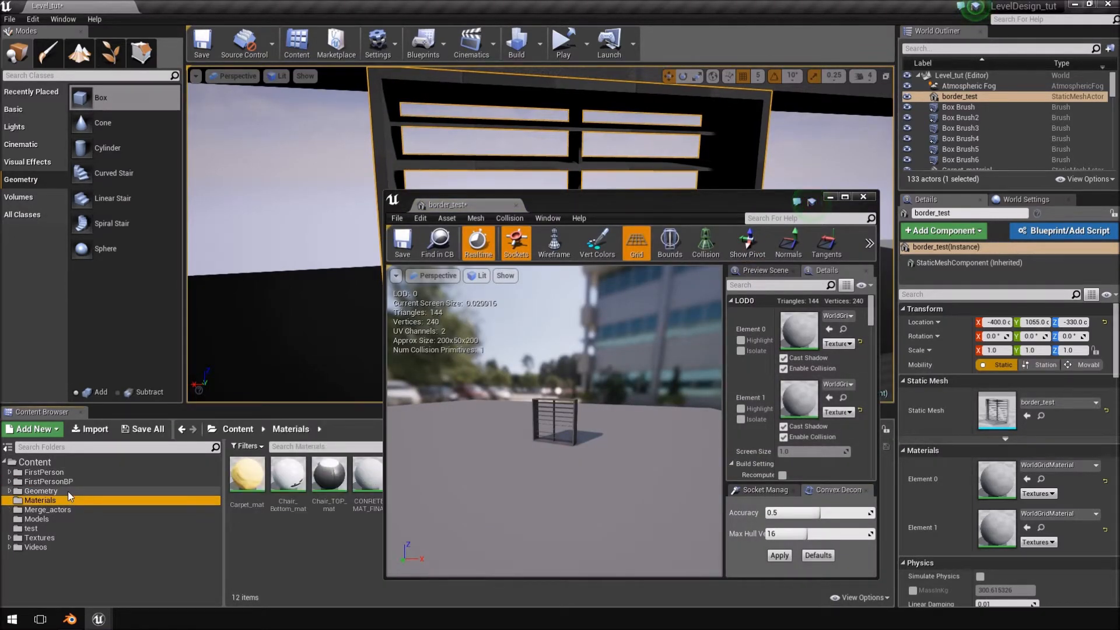
pyautogui.moveTo(586, 204); pyautogui.dragTo(527, 49)
pyautogui.click(656, 475)
pyautogui.moveTo(563, 230)
pyautogui.mouseDown(button='right')
pyautogui.moveTo(568, 248)
pyautogui.moveTo(557, 245)
pyautogui.mouseUp(button='right')
pyautogui.press('w')
pyautogui.press('s')
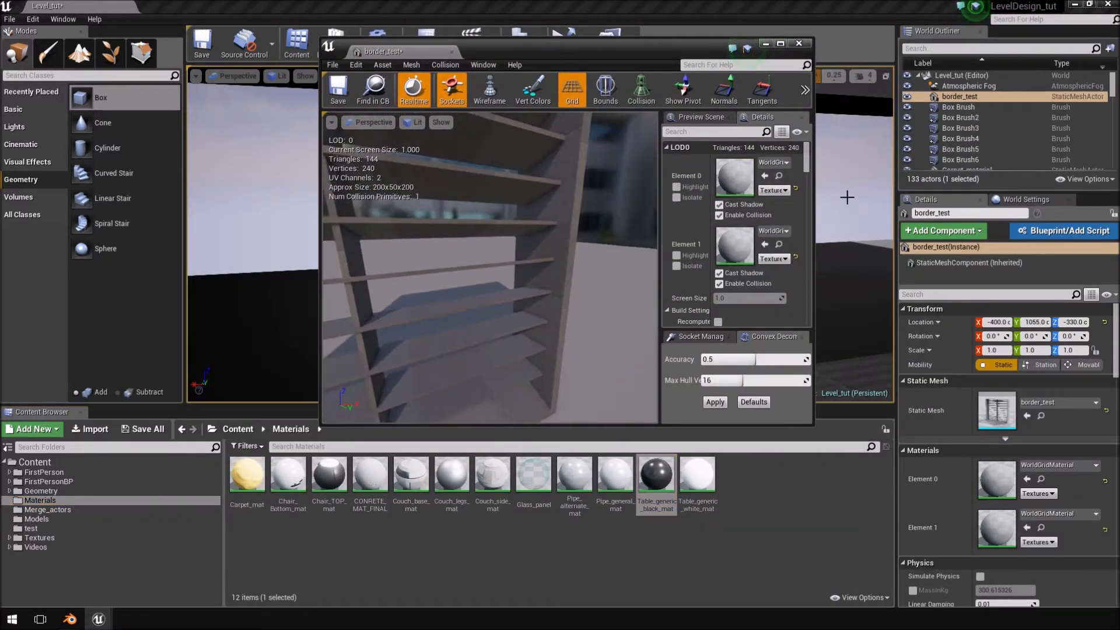
pyautogui.click(764, 175)
pyautogui.moveTo(553, 186); pyautogui.dragTo(553, 187, button='right')
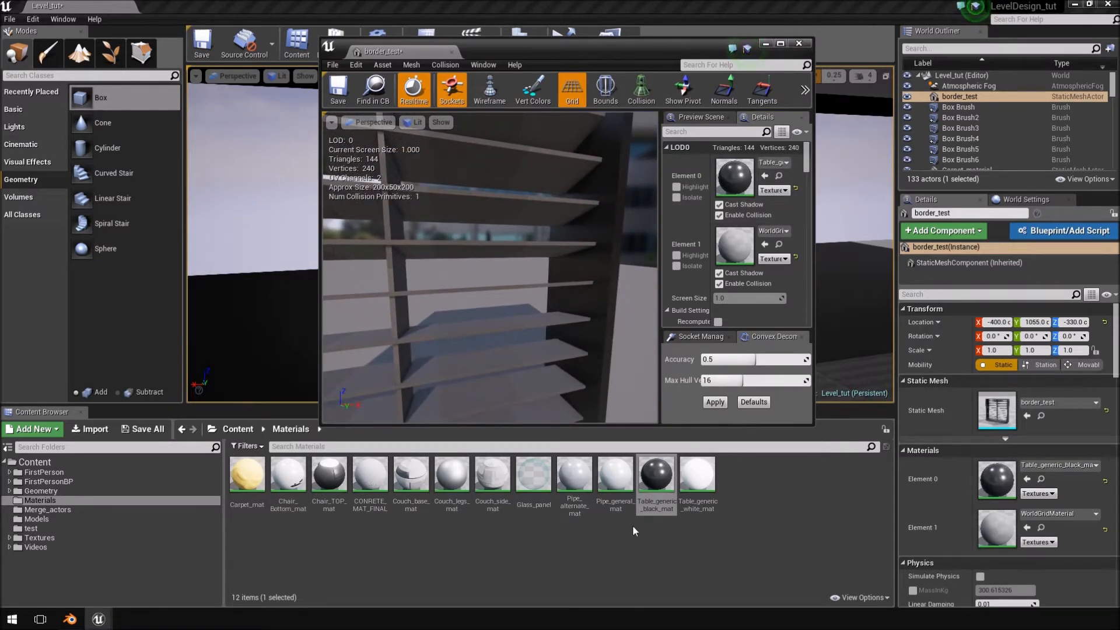
# Assign Pipe_general_mat to the mesh's Element 1, save the asset and close its editor.
pyautogui.click(616, 479)
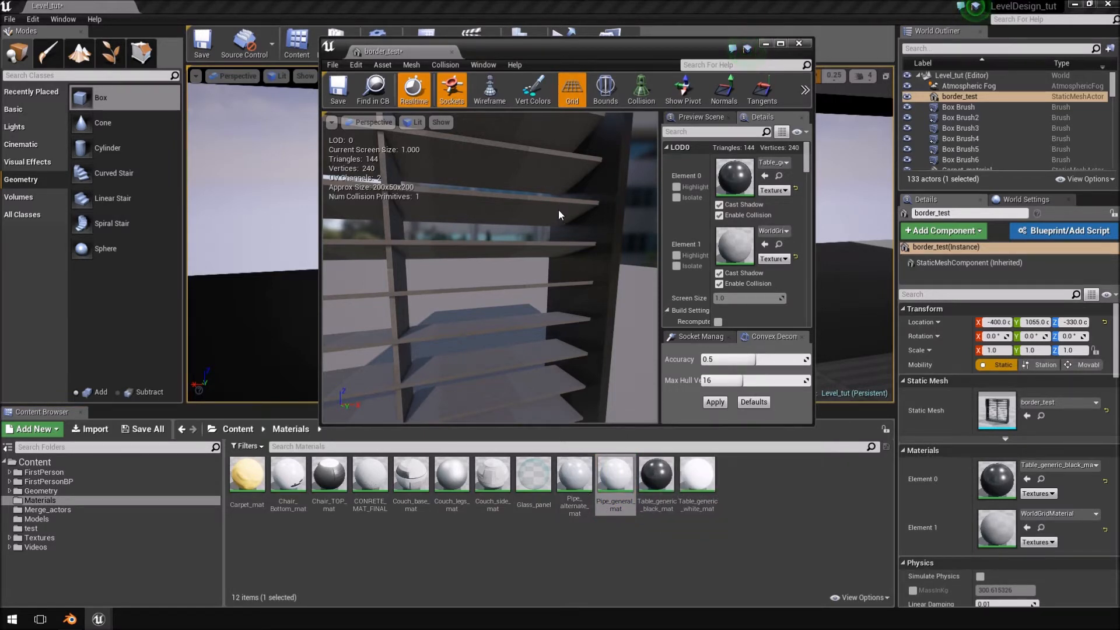
pyautogui.moveTo(536, 225); pyautogui.dragTo(495, 204, button='right')
pyautogui.click(764, 244)
pyautogui.moveTo(584, 285); pyautogui.dragTo(522, 265, button='right')
pyautogui.click(337, 94)
pyautogui.click(451, 52)
# Examine the slats in the level and apply Couch_legs_mat to them on the placed window.
pyautogui.moveTo(648, 287)
pyautogui.mouseDown(button='right')
pyautogui.moveTo(706, 287)
pyautogui.moveTo(635, 289)
pyautogui.mouseUp(button='right')
pyautogui.click(785, 205)
pyautogui.moveTo(785, 205); pyautogui.dragTo(740, 212, button='right')
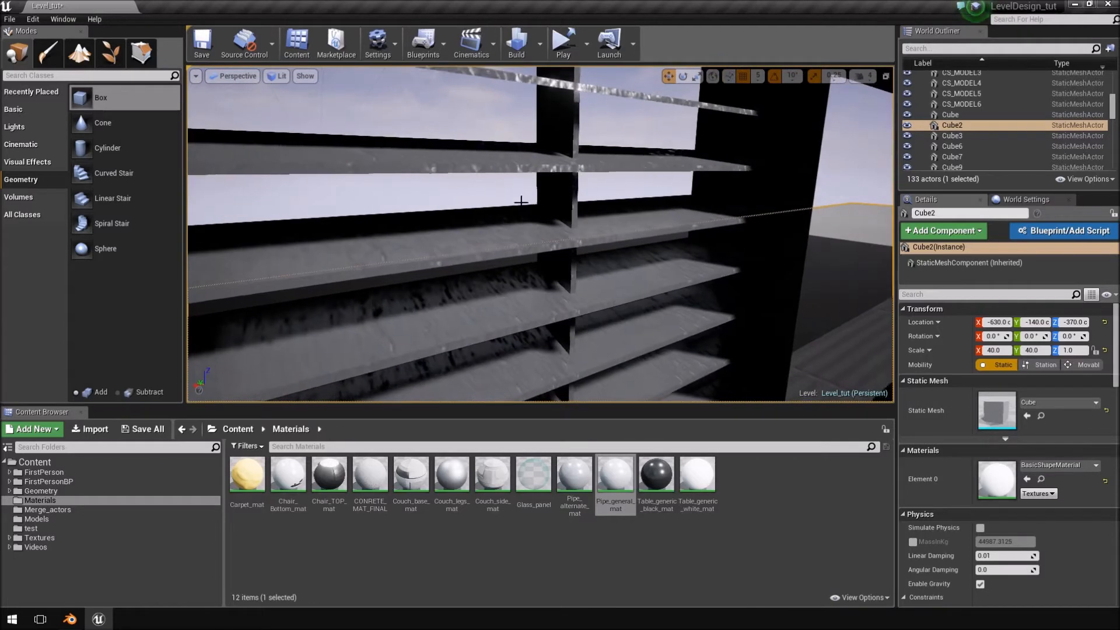
pyautogui.click(496, 171)
pyautogui.moveTo(697, 360); pyautogui.dragTo(744, 358, button='right')
pyautogui.moveTo(452, 474); pyautogui.dragTo(458, 262)
pyautogui.moveTo(458, 262); pyautogui.dragTo(494, 259, button='right')
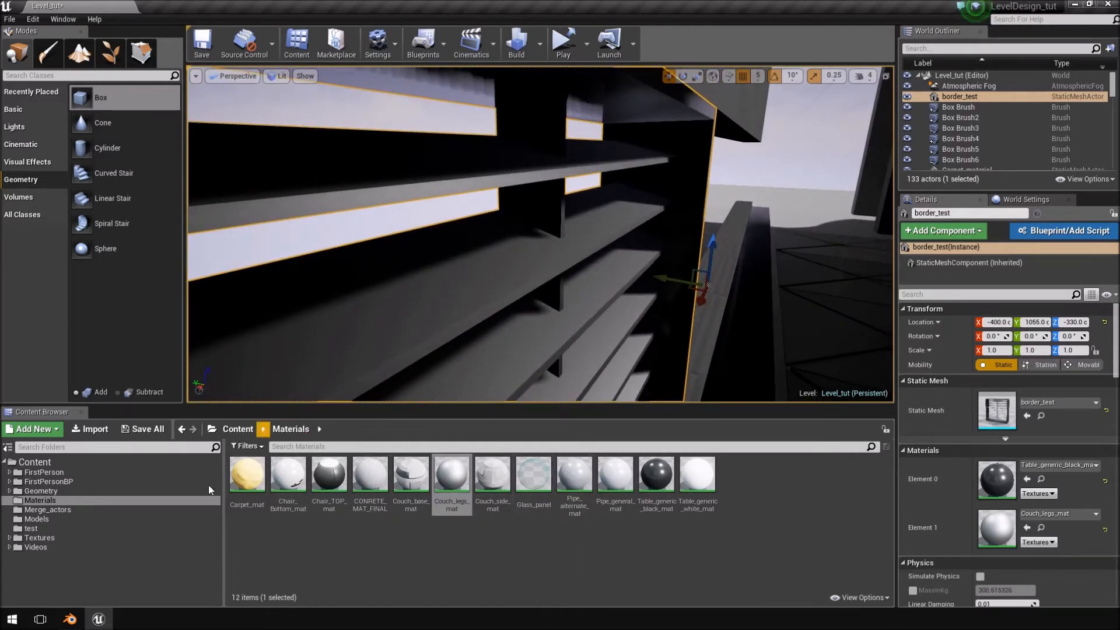
# Remove the large flat Cube2 mesh outside the window and examine the slats up close.
pyautogui.moveTo(494, 259); pyautogui.dragTo(550, 265, button='right')
pyautogui.click(692, 220)
pyautogui.moveTo(693, 220); pyautogui.dragTo(653, 219, button='right')
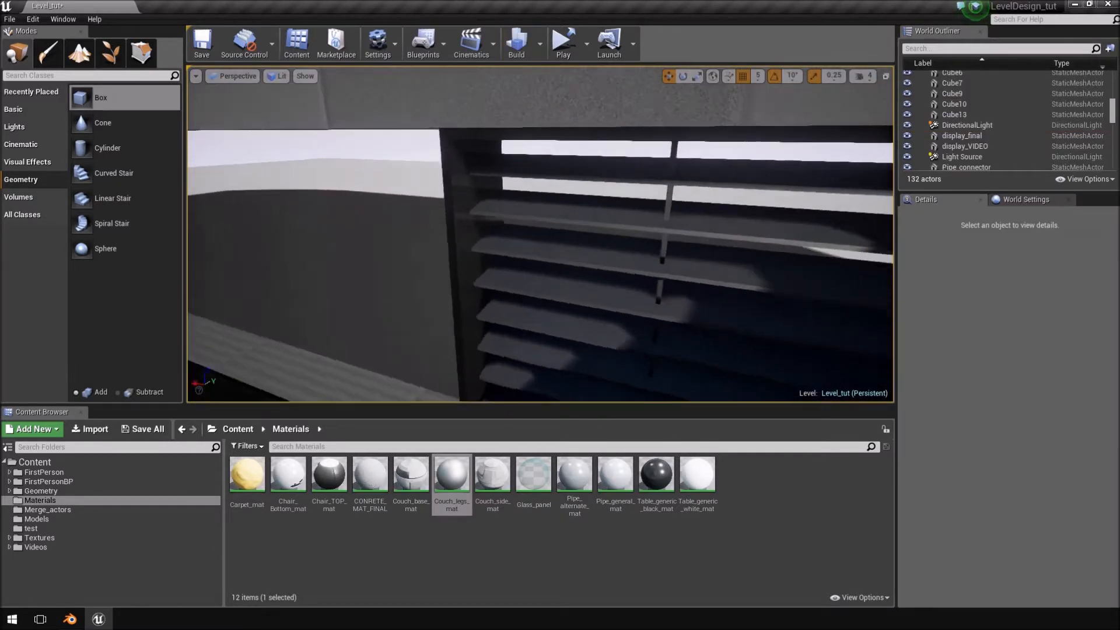
pyautogui.moveTo(540, 233); pyautogui.dragTo(729, 225, button='right')
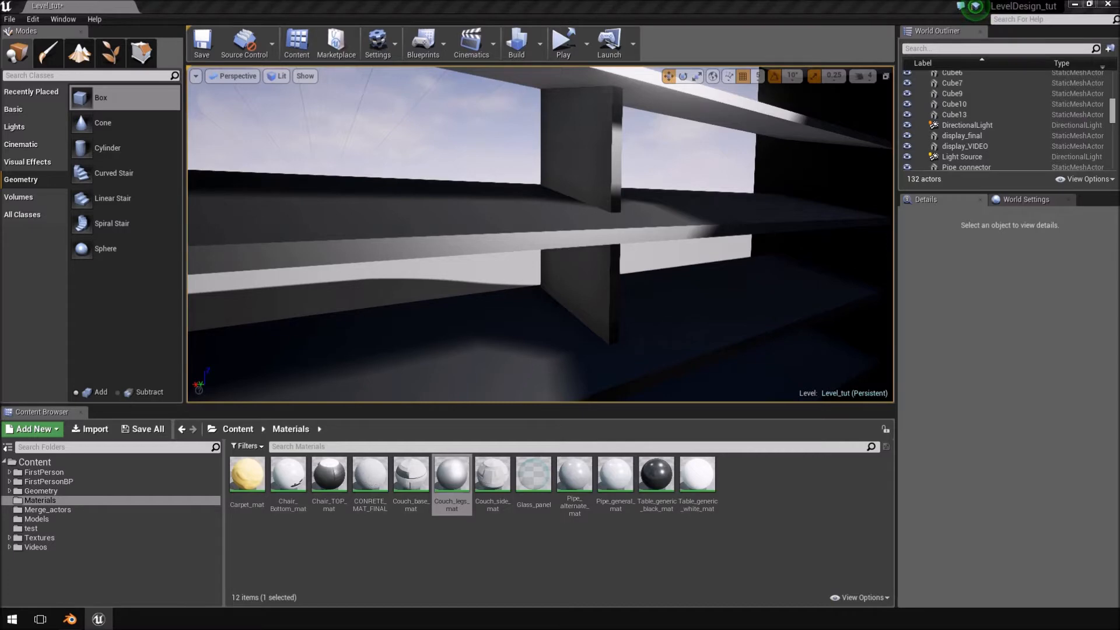
# Compare the slats with the Mirror's Edge Catalyst reference video, and inspect the window in the level from afar and up close.
pyautogui.moveTo(1119, 53); pyautogui.dragTo(547, 52)
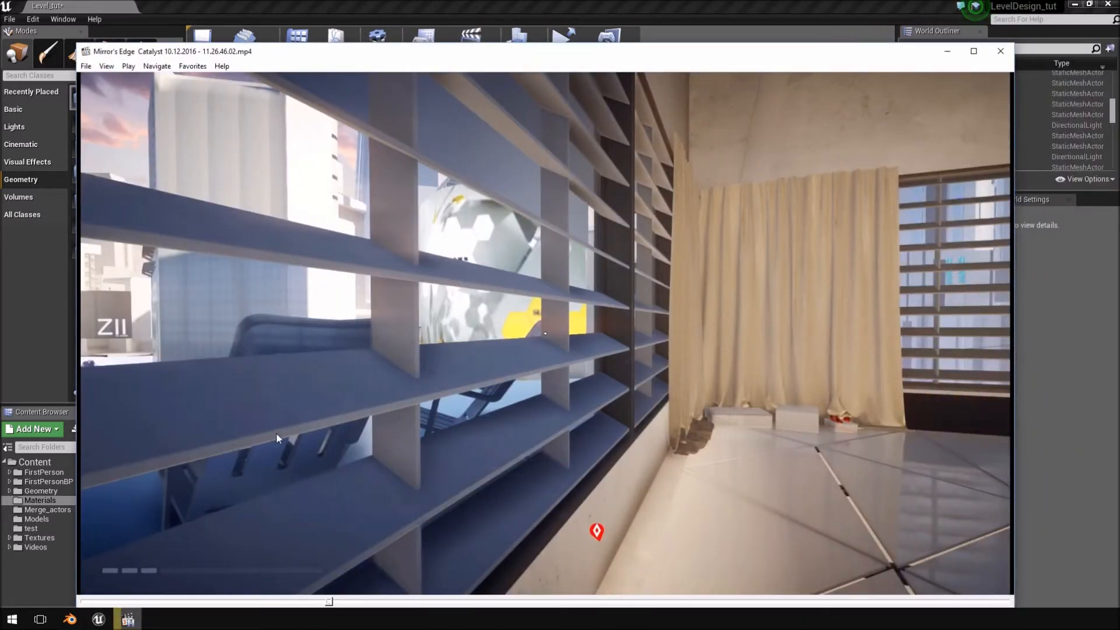
pyautogui.hotkey('alt', 'F4')
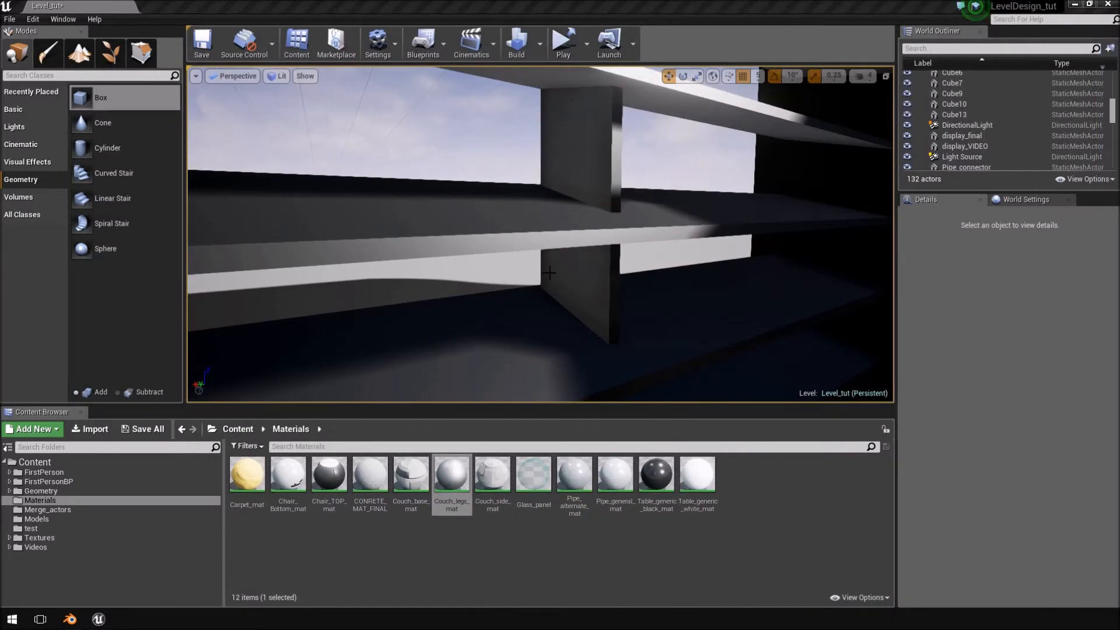
pyautogui.press('s')
pyautogui.moveTo(581, 230)
pyautogui.mouseDown(button='right')
pyautogui.moveTo(592, 230)
pyautogui.moveTo(580, 230)
pyautogui.mouseUp(button='right')
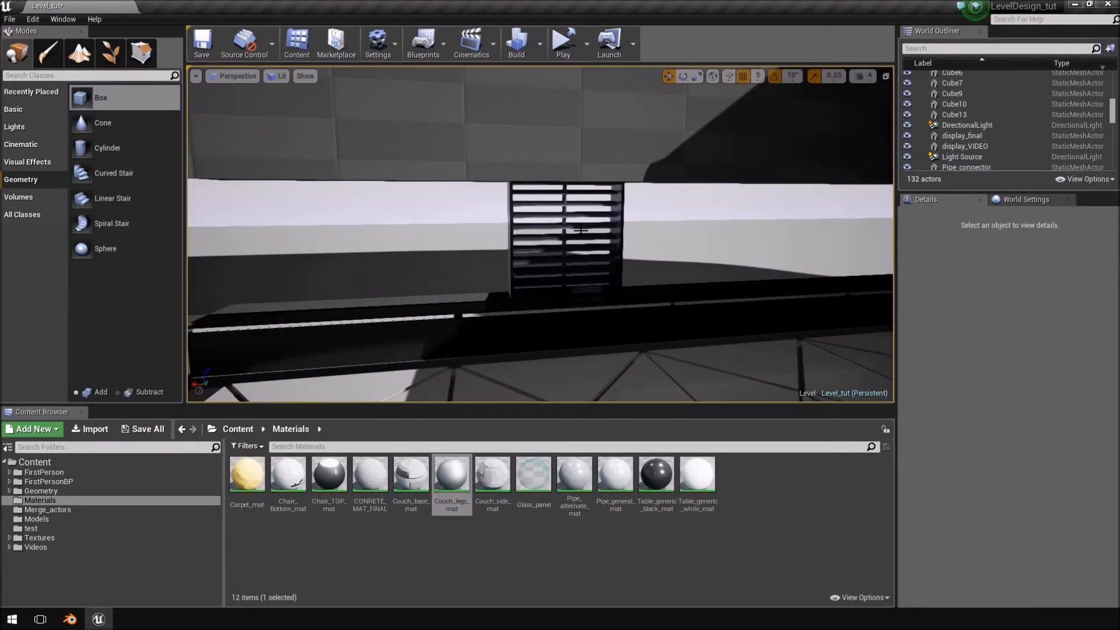
pyautogui.press('w')
pyautogui.moveTo(580, 230); pyautogui.dragTo(554, 201, button='right')
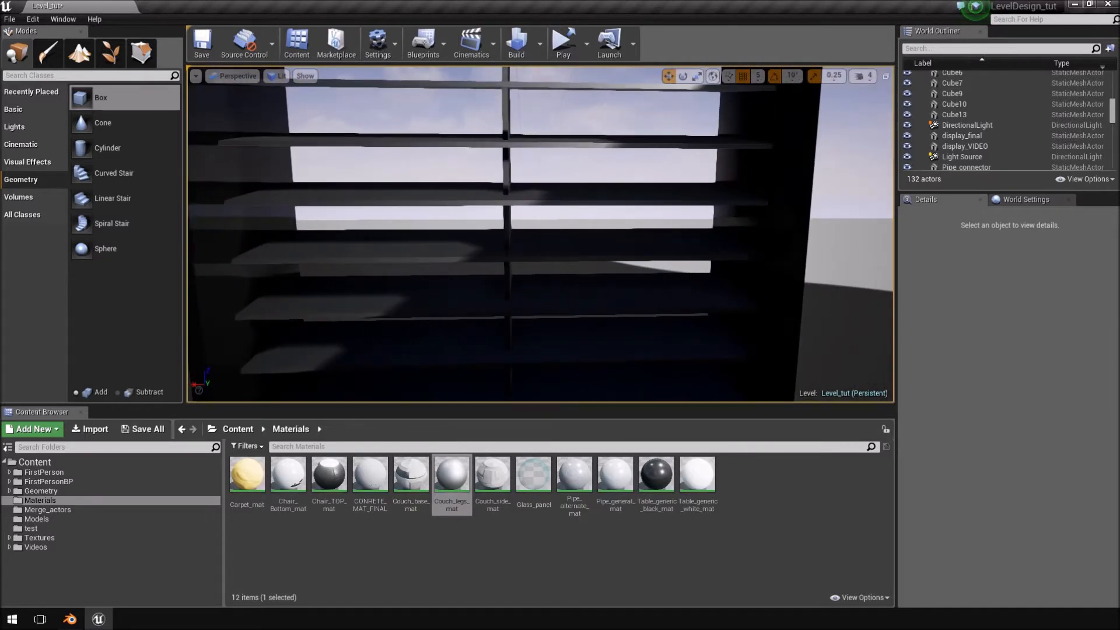
# Switch back to Blender and merge the UV editor area into the 3D view.
pyautogui.click(70, 623)
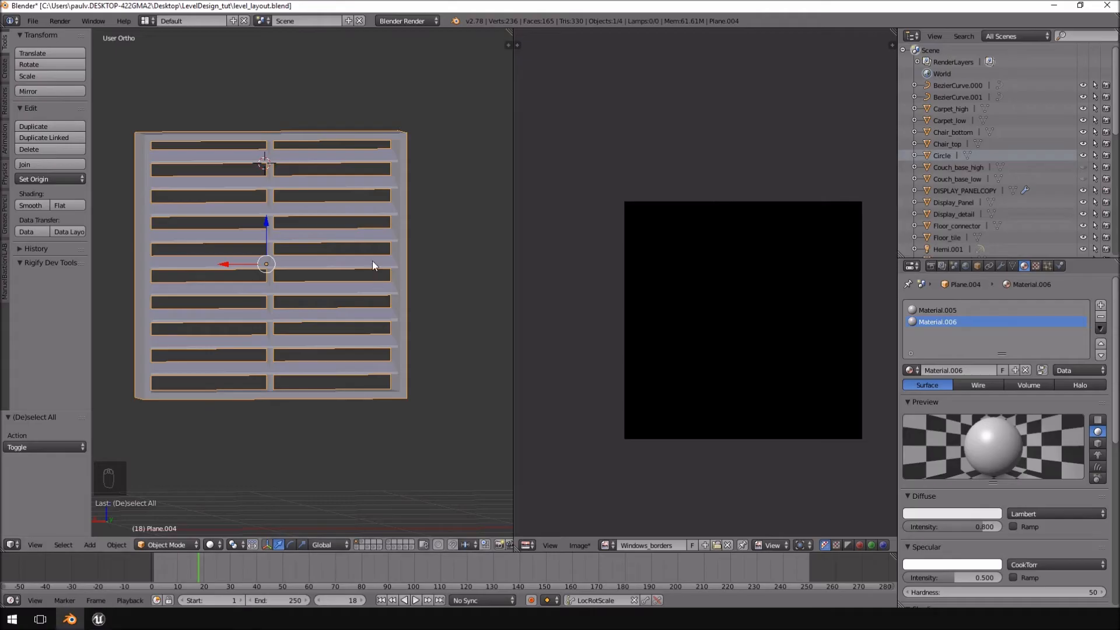
pyautogui.rightClick(513, 242)
pyautogui.click(507, 242)
pyautogui.rightClick(511, 242)
pyautogui.rightClick(513, 272)
pyautogui.click(510, 279)
pyautogui.click(613, 278)
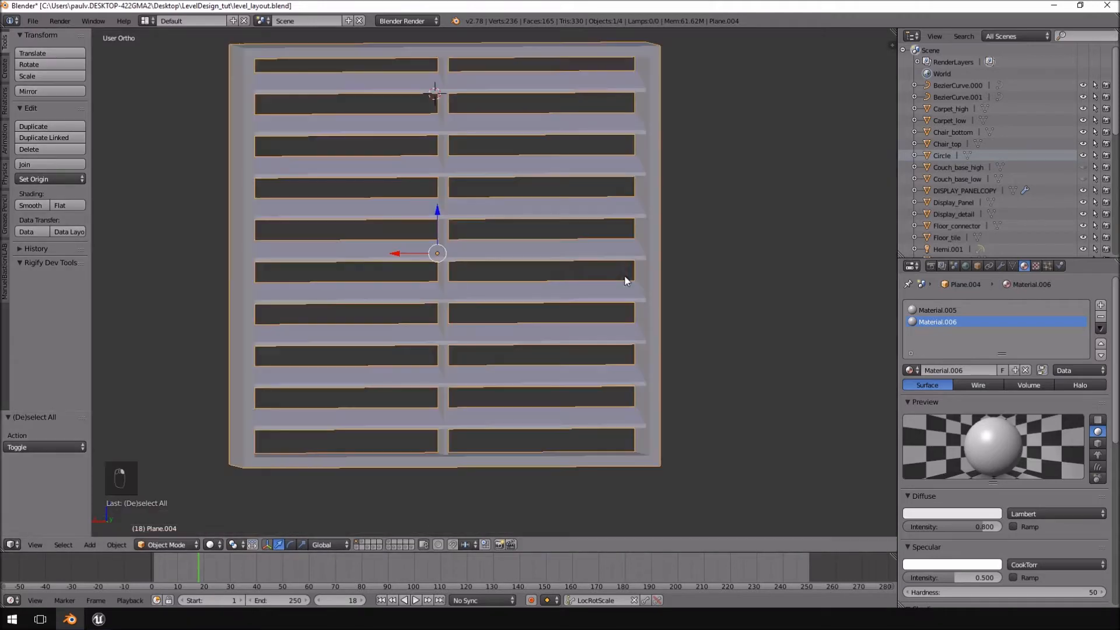
# In the front view, duplicate the window and place the copy directly beside it, offset -2 units along X.
pyautogui.scroll(-3, 625, 281)
pyautogui.moveTo(605, 315); pyautogui.dragTo(530, 310, button='middle')
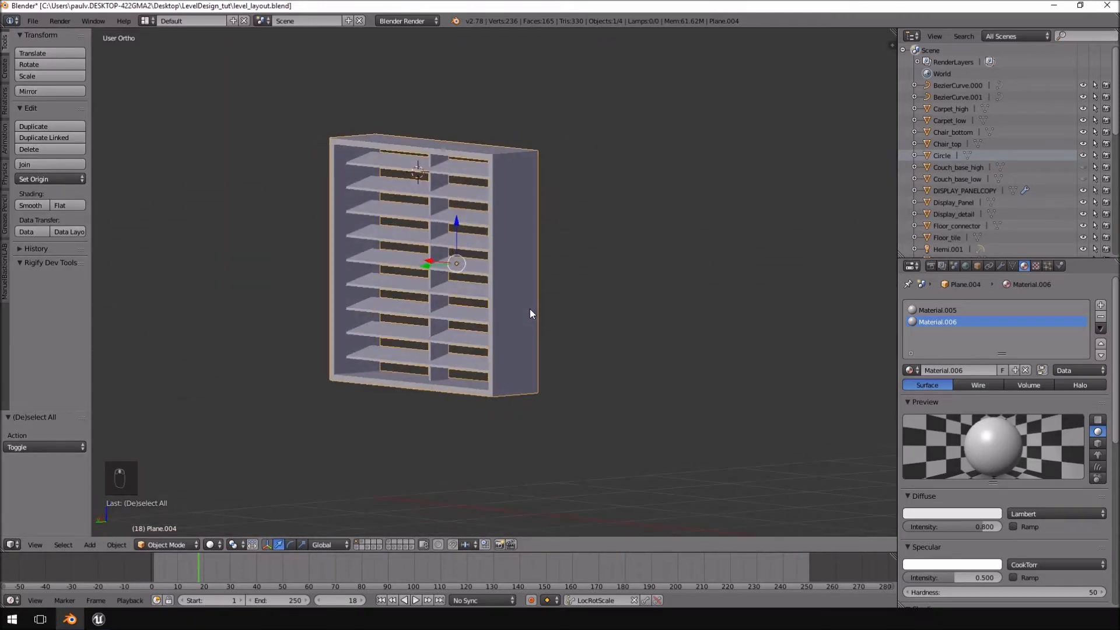
pyautogui.press('KP_1')
pyautogui.scroll(-4, 538, 320)
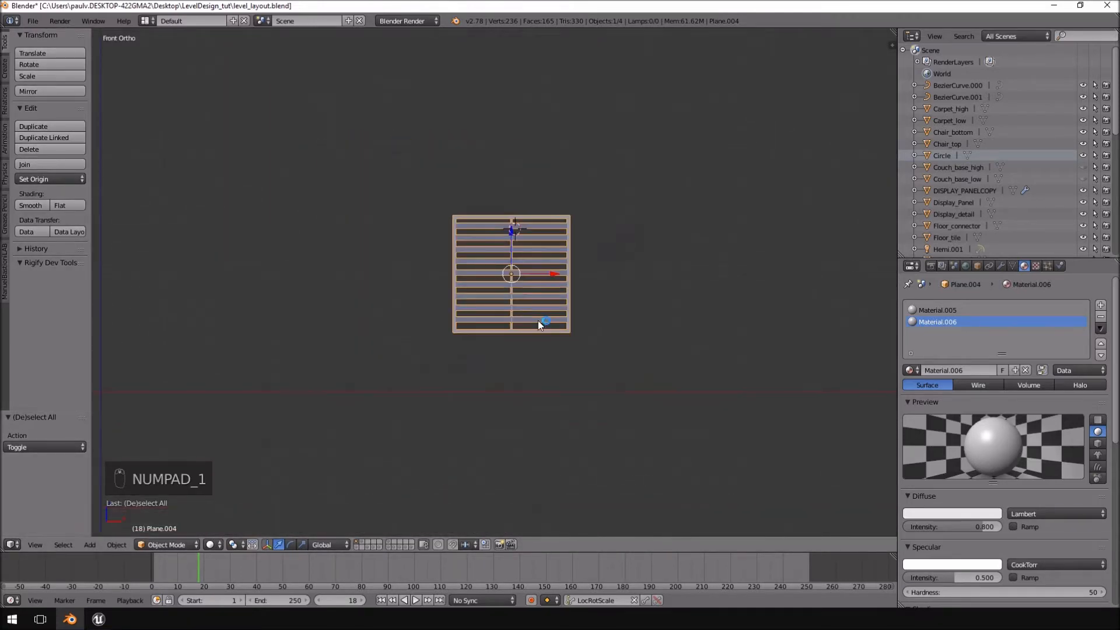
pyautogui.hotkey('shift', 'd')
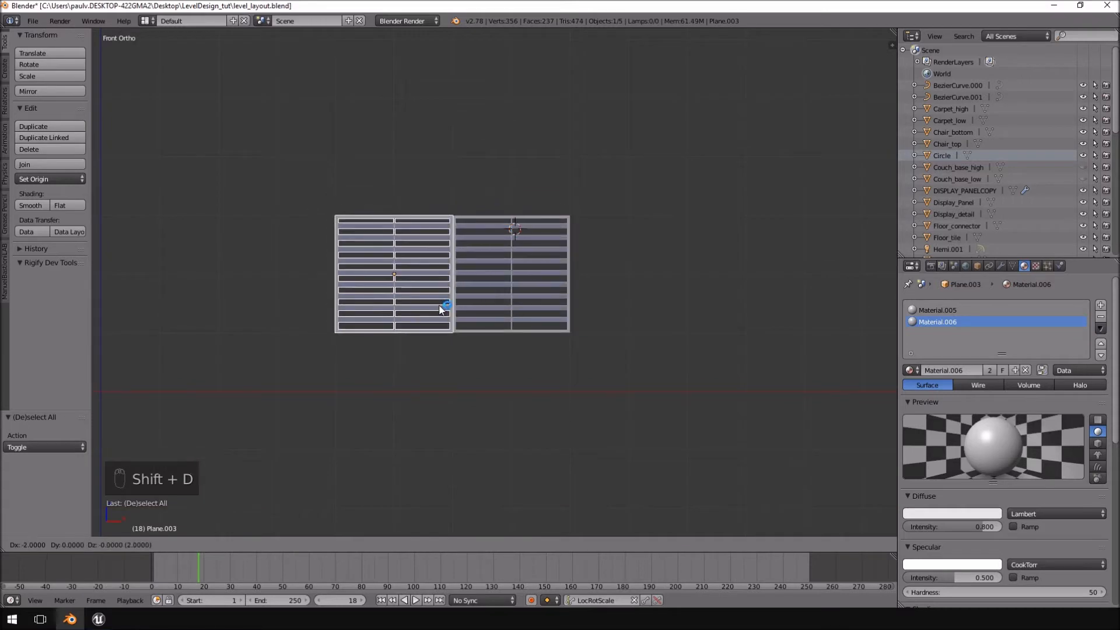
pyautogui.click(407, 301)
pyautogui.keyDown('shift'); pyautogui.moveTo(407, 301); pyautogui.dragTo(562, 321, button='middle'); pyautogui.keyUp('shift')
# Open the duplicated window's mesh for vertex editing in wireframe display, with nothing selected.
pyautogui.scroll(4, 562, 321)
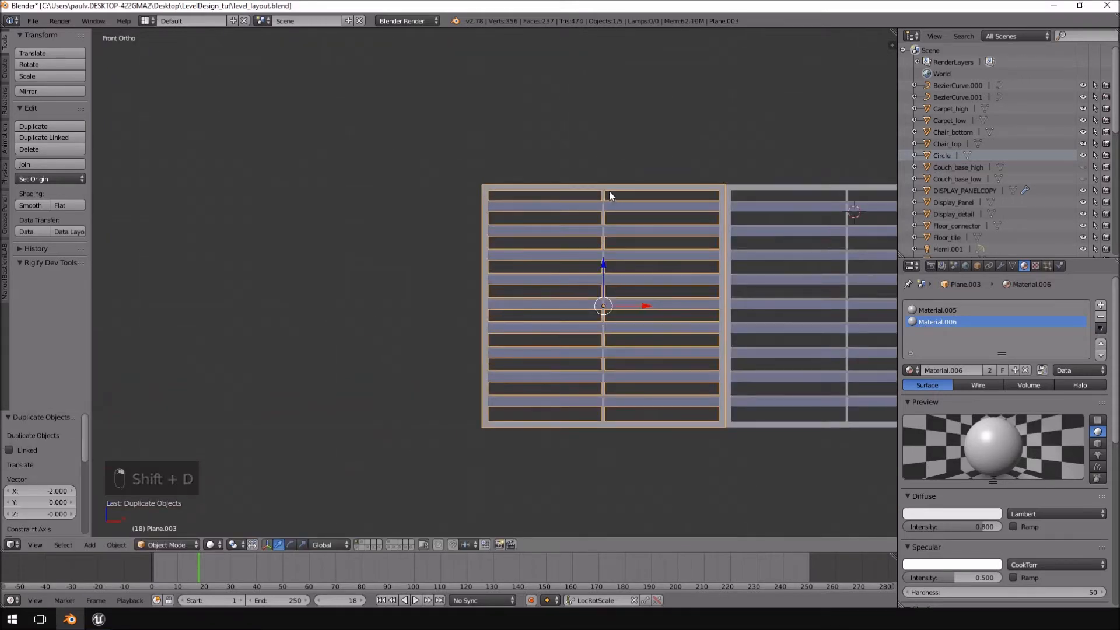
pyautogui.press('Tab')
pyautogui.press('a')
pyautogui.press('a')
pyautogui.moveTo(478, 126)
pyautogui.keyDown('ctrl'); pyautogui.mouseDown()
pyautogui.moveTo(435, 524)
pyautogui.moveTo(448, 512)
pyautogui.mouseUp(); pyautogui.keyUp('ctrl')
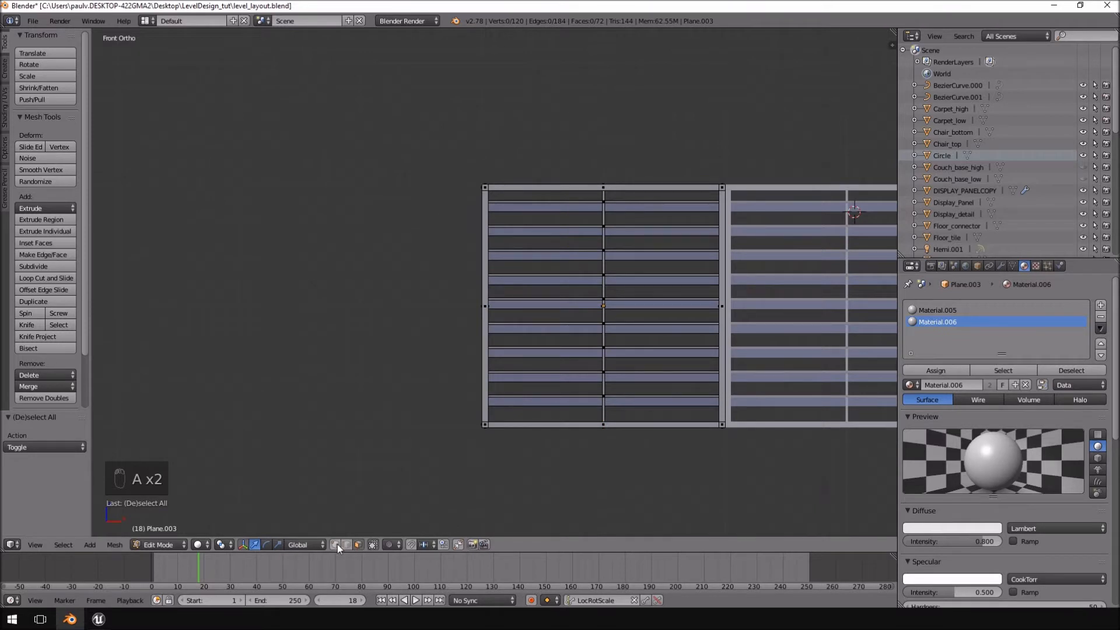
pyautogui.press('a')
pyautogui.scroll(2, 499, 225)
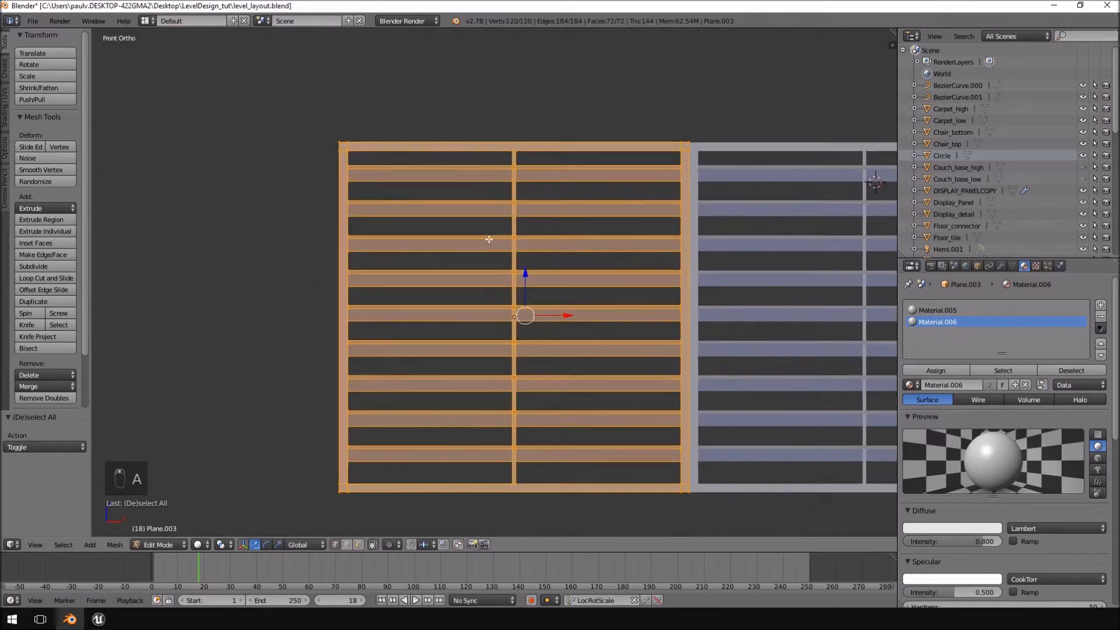
pyautogui.press('z')
pyautogui.press('a')
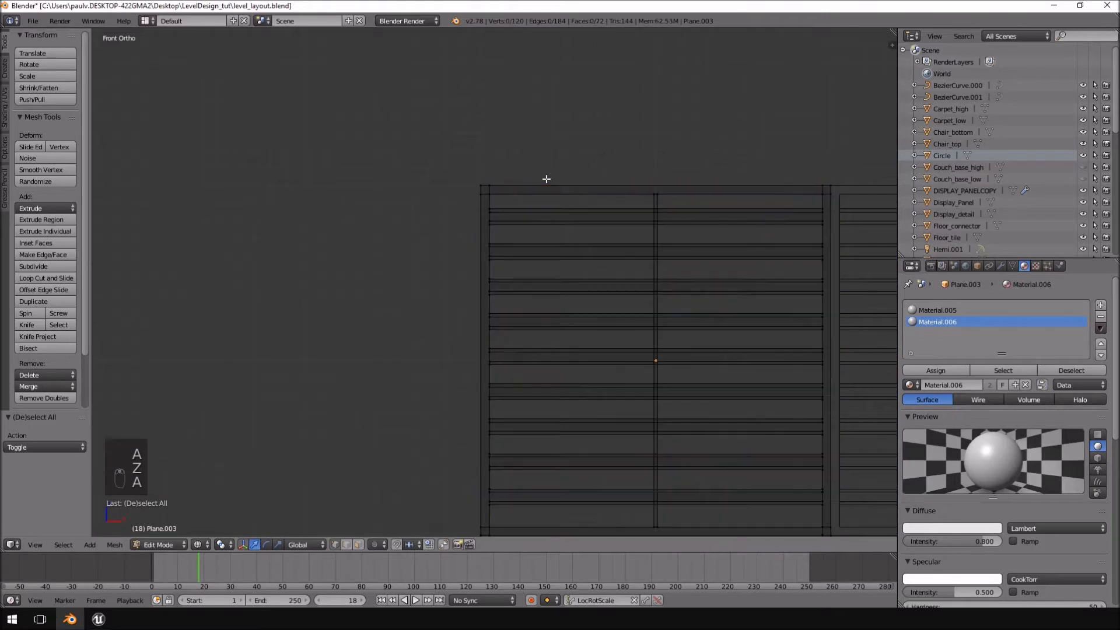
# Select the outer side of the duplicate's frame, including both corners, and move it -1 unit along X to widen the frame.
pyautogui.keyDown('ctrl'); pyautogui.moveTo(442, 185); pyautogui.dragTo(547, 204); pyautogui.keyUp('ctrl')
pyautogui.keyDown('shift'); pyautogui.moveTo(526, 300); pyautogui.dragTo(522, 211, button='middle'); pyautogui.keyUp('shift')
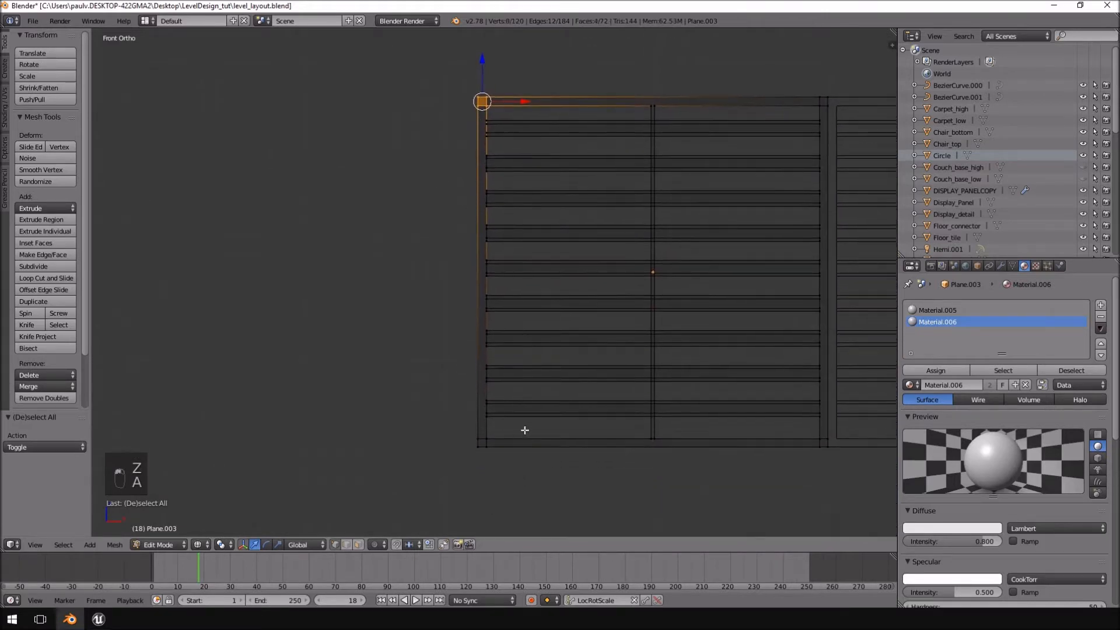
pyautogui.keyDown('ctrl'); pyautogui.moveTo(458, 477); pyautogui.dragTo(434, 458); pyautogui.keyUp('ctrl')
pyautogui.scroll(-3, 527, 409)
pyautogui.keyDown('shift'); pyautogui.moveTo(542, 284); pyautogui.dragTo(517, 335, button='middle'); pyautogui.keyUp('shift')
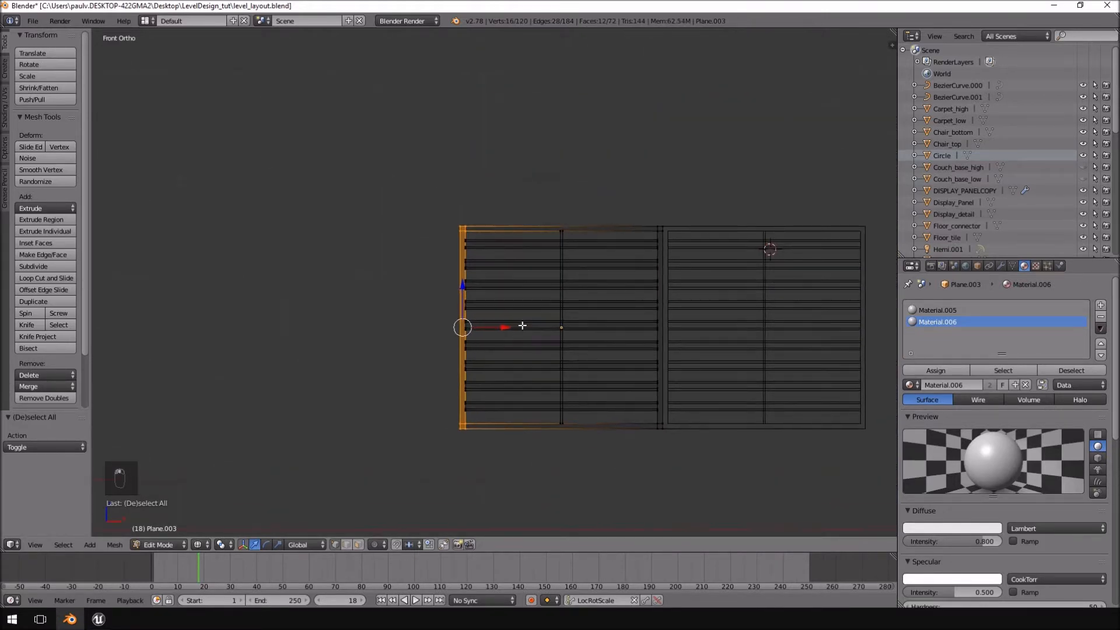
pyautogui.moveTo(511, 327); pyautogui.dragTo(450, 331)
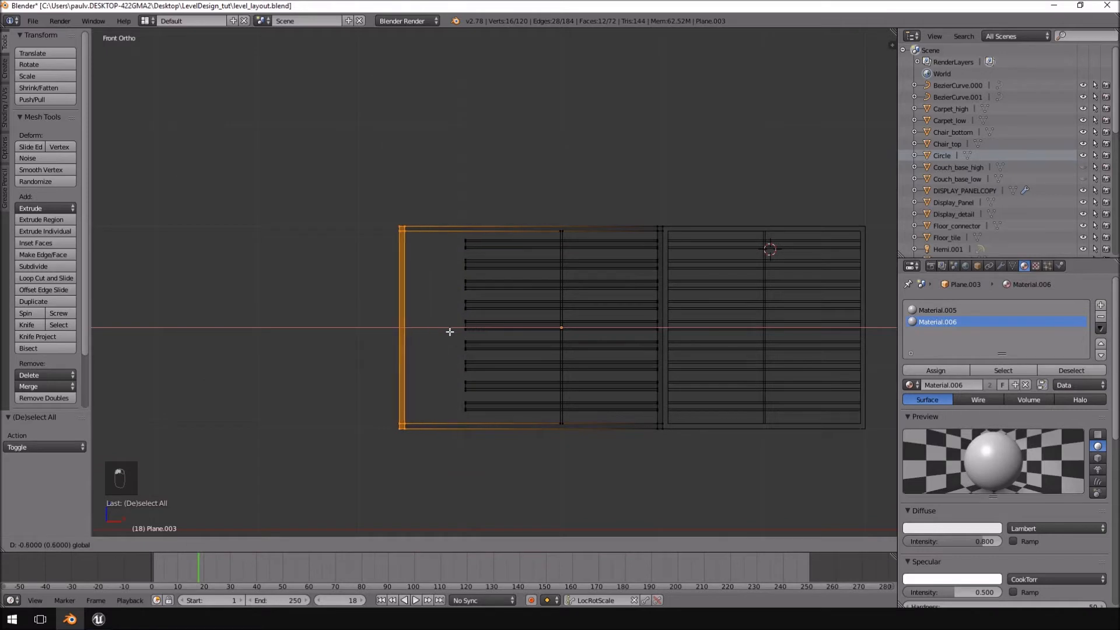
pyautogui.click(412, 337)
# Select the outer ends of all the slats and move them -1 unit along X to reach the widened frame.
pyautogui.press('a')
pyautogui.moveTo(461, 213)
pyautogui.keyDown('ctrl'); pyautogui.mouseDown()
pyautogui.moveTo(443, 400)
pyautogui.moveTo(502, 388)
pyautogui.mouseUp(); pyautogui.keyUp('ctrl')
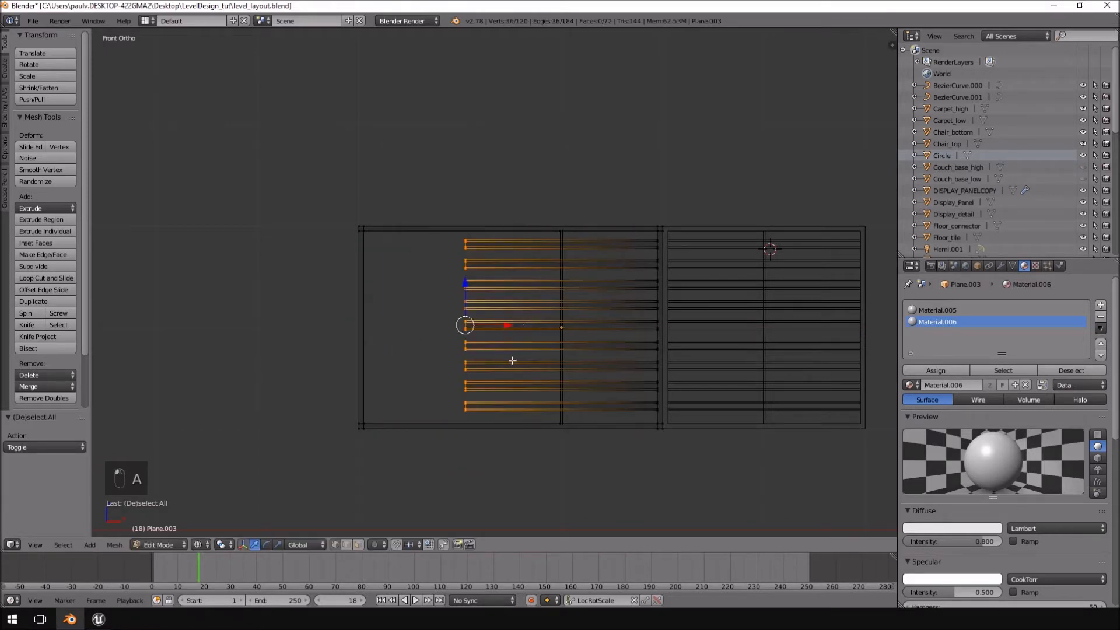
pyautogui.moveTo(508, 324); pyautogui.dragTo(442, 327)
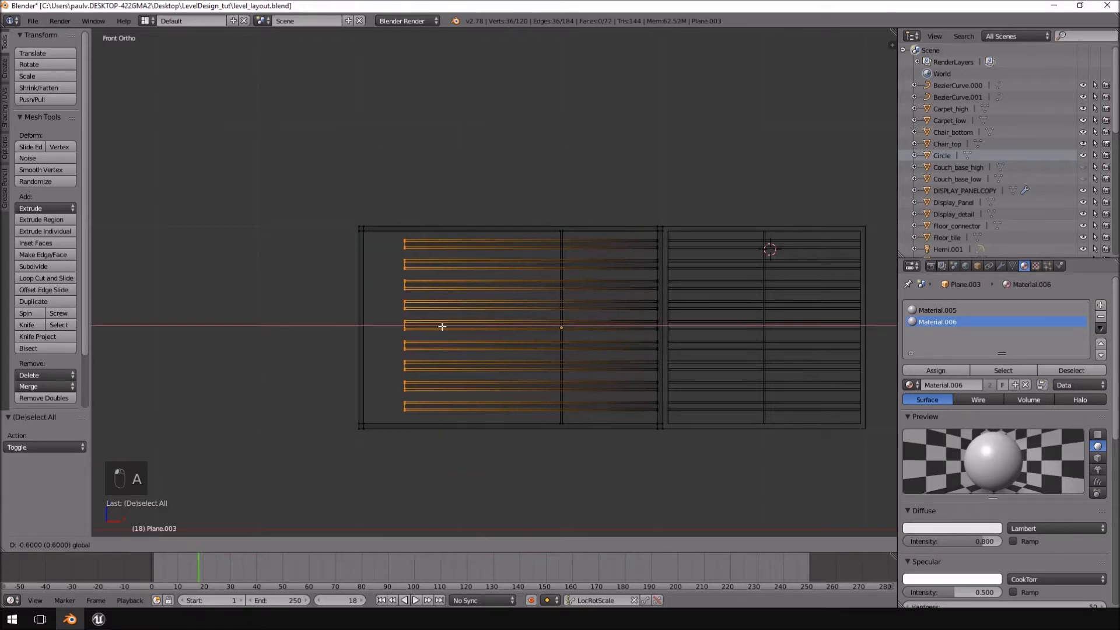
pyautogui.click(406, 326)
# Select the whole vertical divider and duplicate it sideways into the widened part of the window.
pyautogui.scroll(3, 474, 330)
pyautogui.press('Tab')
pyautogui.press('Tab')
pyautogui.rightClick(597, 220)
pyautogui.hotkey('ctrl', 'l')
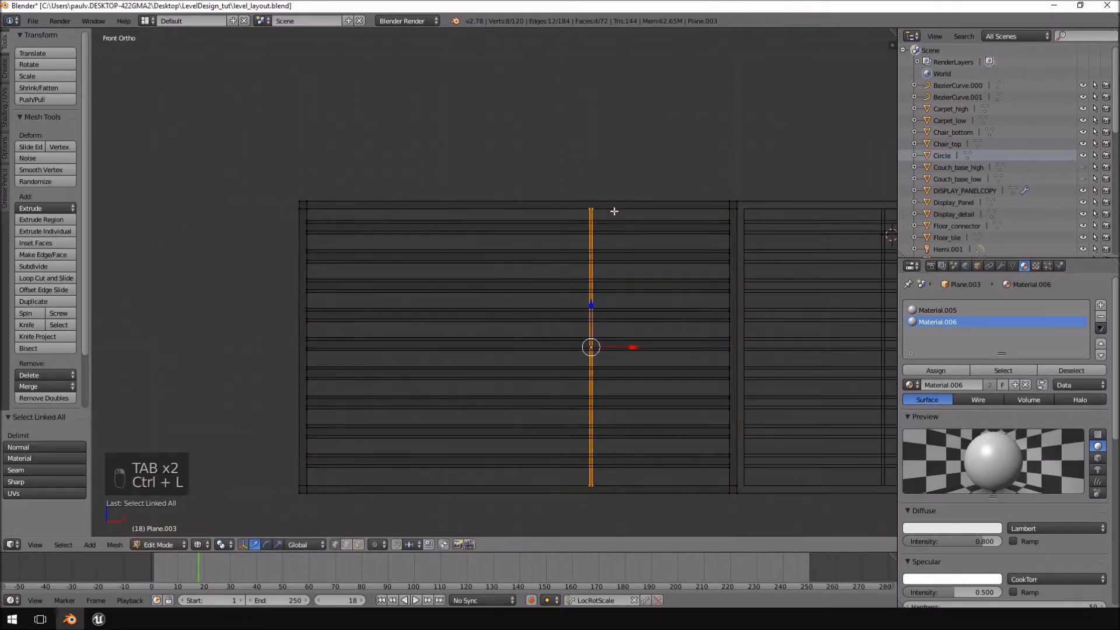
pyautogui.hotkey('shift', 'd')
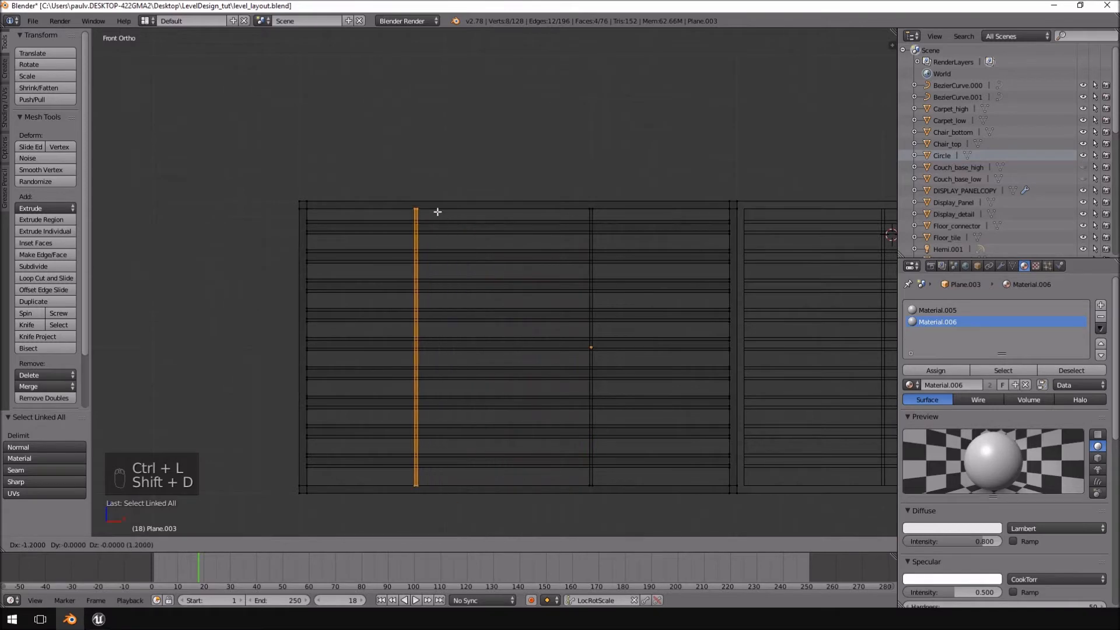
pyautogui.click(472, 212)
# Return to solid shading in Object Mode and inspect the two windows side by side from an angle.
pyautogui.press('Tab')
pyautogui.scroll(-2, 650, 280)
pyautogui.press('Tab')
pyautogui.press('z')
pyautogui.moveTo(676, 282); pyautogui.dragTo(504, 310, button='middle')
pyautogui.press('Tab')
pyautogui.moveTo(557, 348); pyautogui.dragTo(352, 238, button='middle')
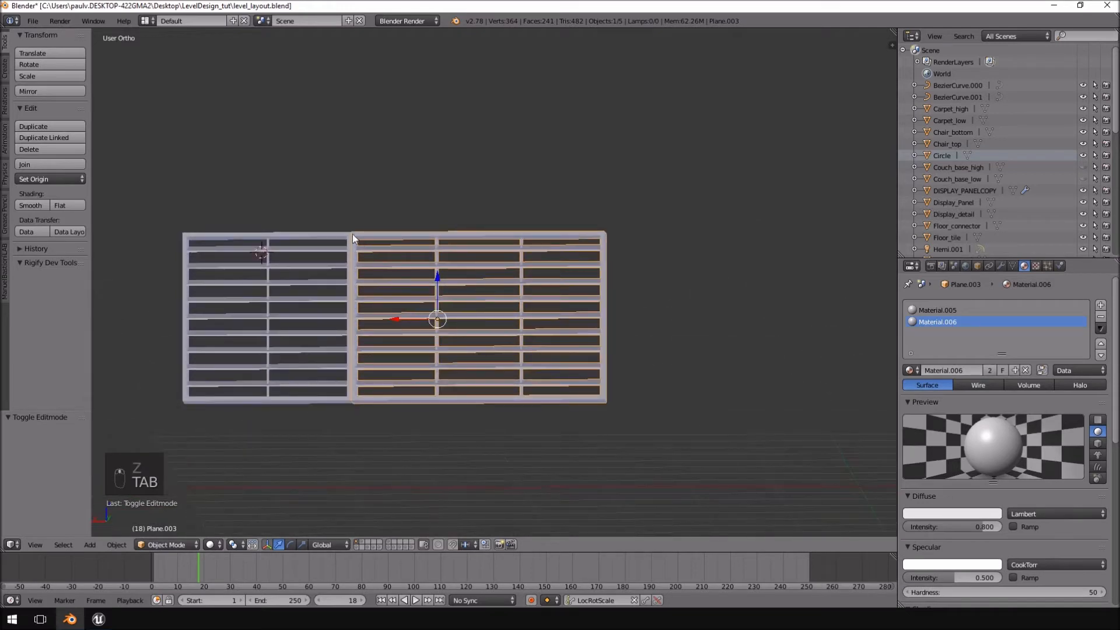
pyautogui.moveTo(452, 284); pyautogui.dragTo(489, 317, button='middle')
# Select both windows and export the FBX over border_test.fbx in the Window_borders folder.
pyautogui.keyDown('shift'); pyautogui.rightClick(325, 250); pyautogui.keyUp('shift')
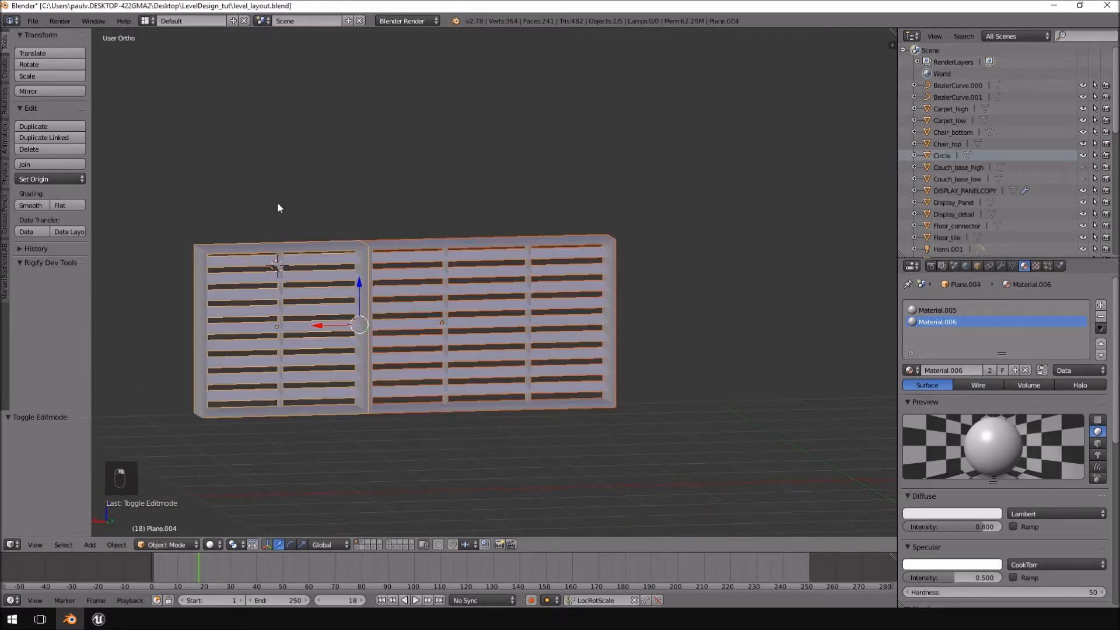
pyautogui.click(32, 21)
pyautogui.moveTo(71, 244)
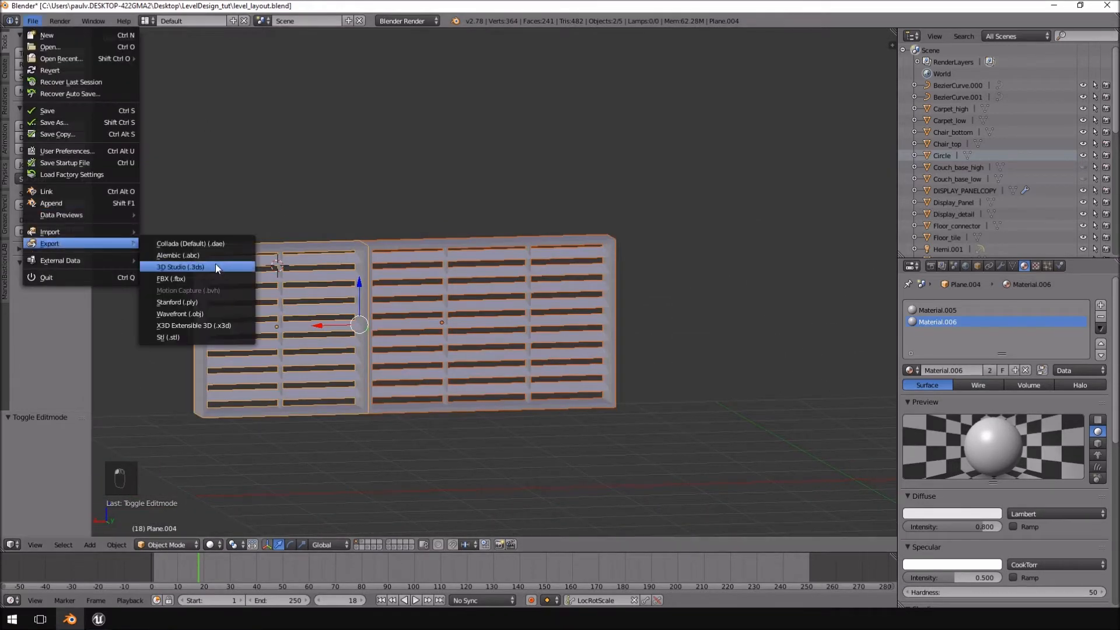
pyautogui.click(209, 278)
pyautogui.click(194, 91)
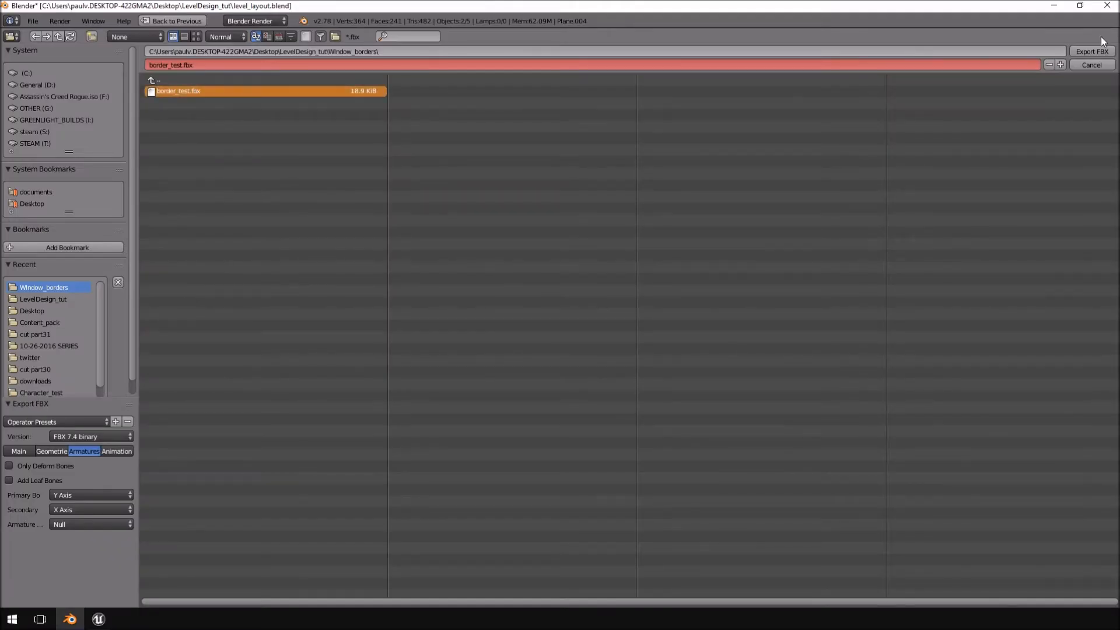
pyautogui.click(1096, 52)
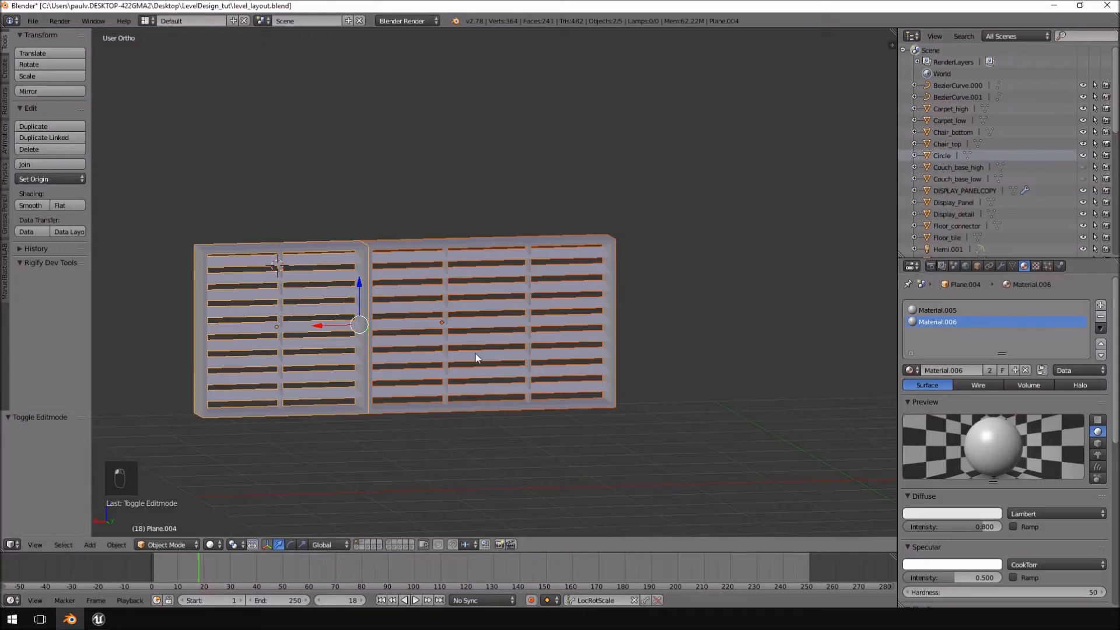
# Switch to Unreal Engine and import border_test.fbx into the Content folder, overwriting all existing assets.
pyautogui.click(105, 622)
pyautogui.scroll(-5, 513, 159)
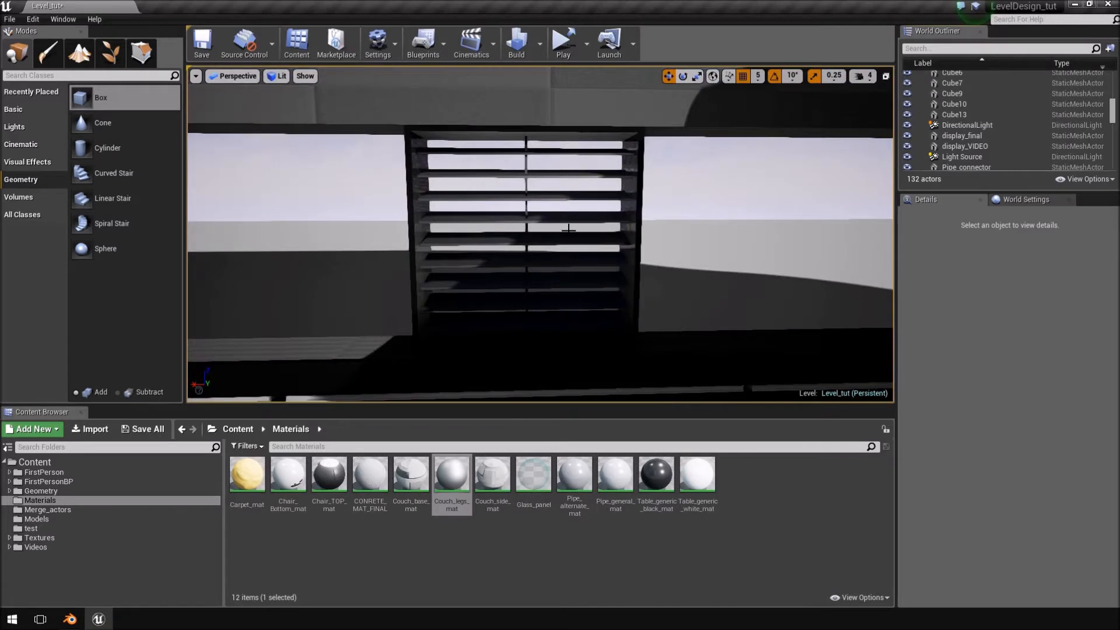
pyautogui.click(107, 459)
pyautogui.click(91, 429)
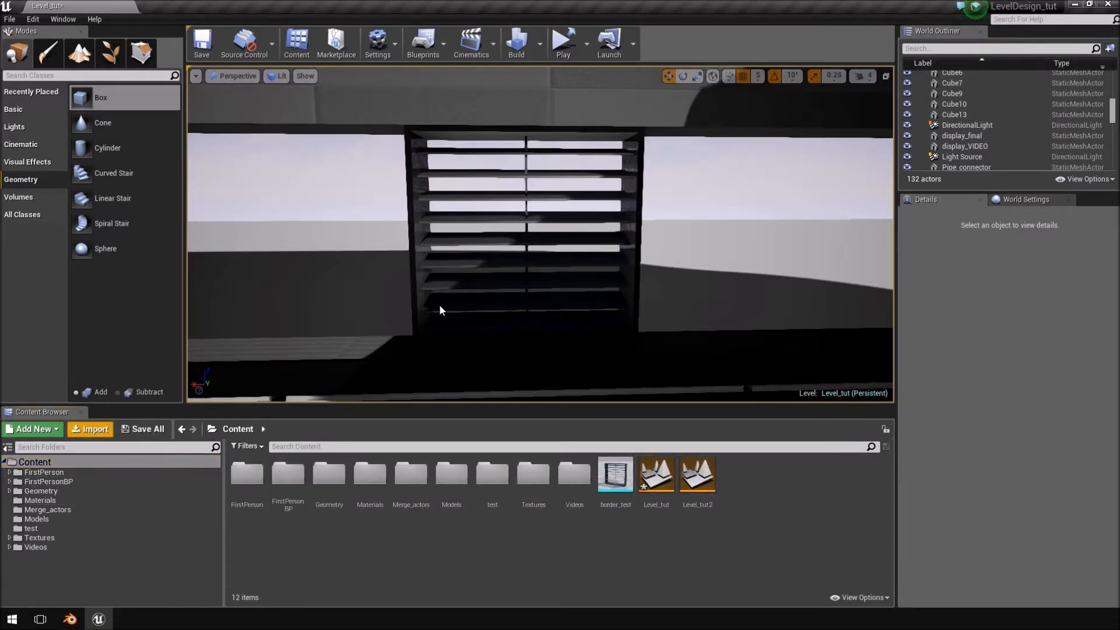
pyautogui.doubleClick(145, 83)
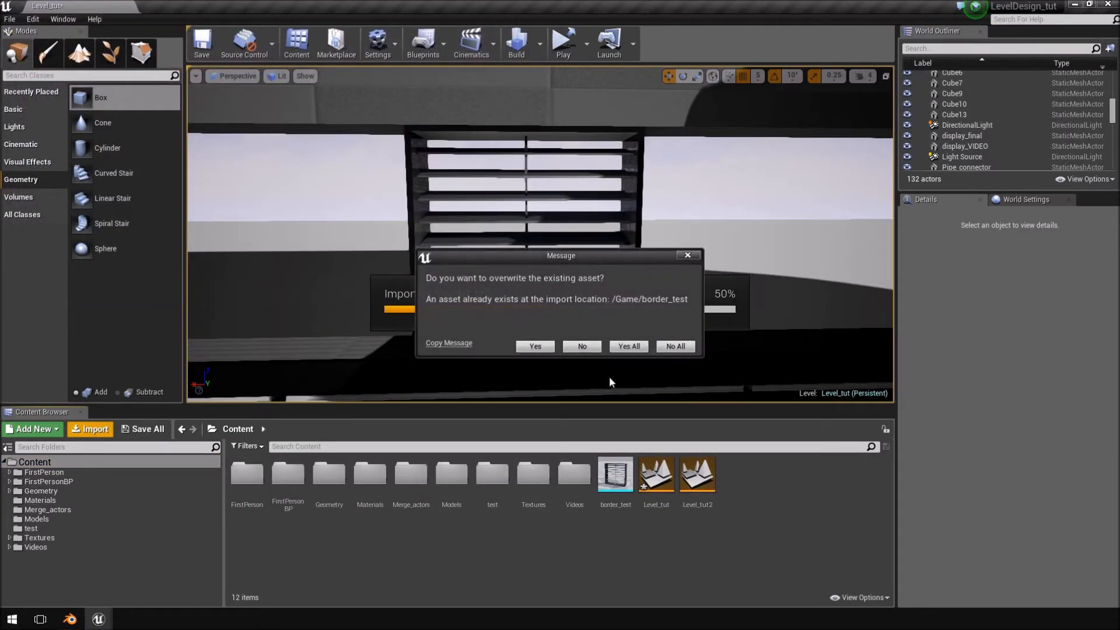
pyautogui.click(628, 346)
pyautogui.click(620, 475)
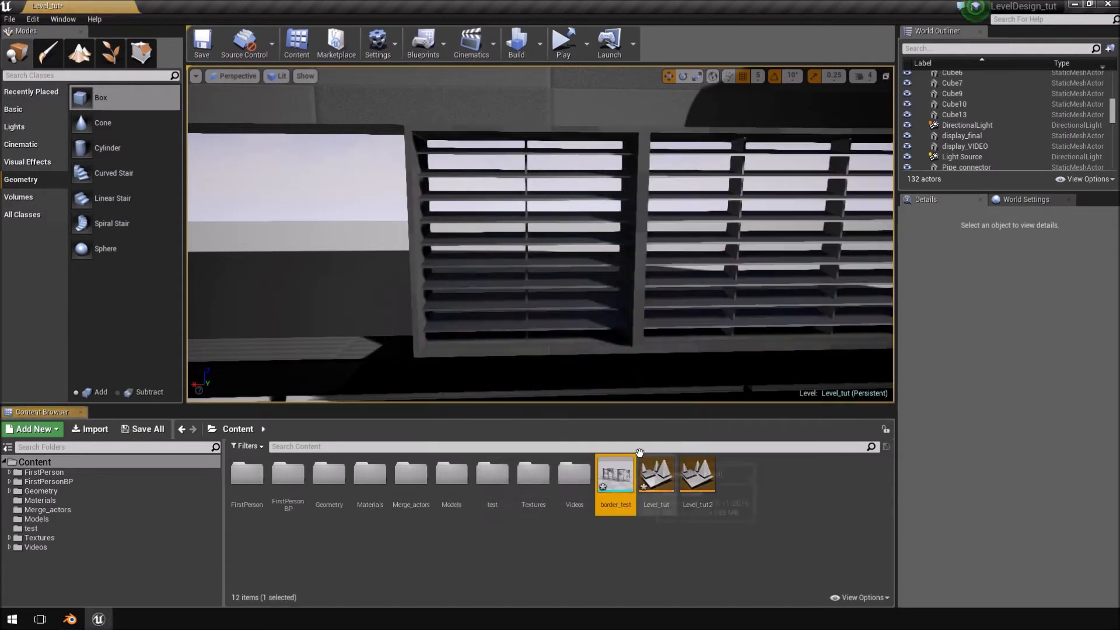
# Play the level in the viewport and inspect both louvred windows and their slats from near and far and at different angles.
pyautogui.moveTo(715, 252); pyautogui.dragTo(804, 244, button='right')
pyautogui.click(586, 43)
pyautogui.click(627, 75)
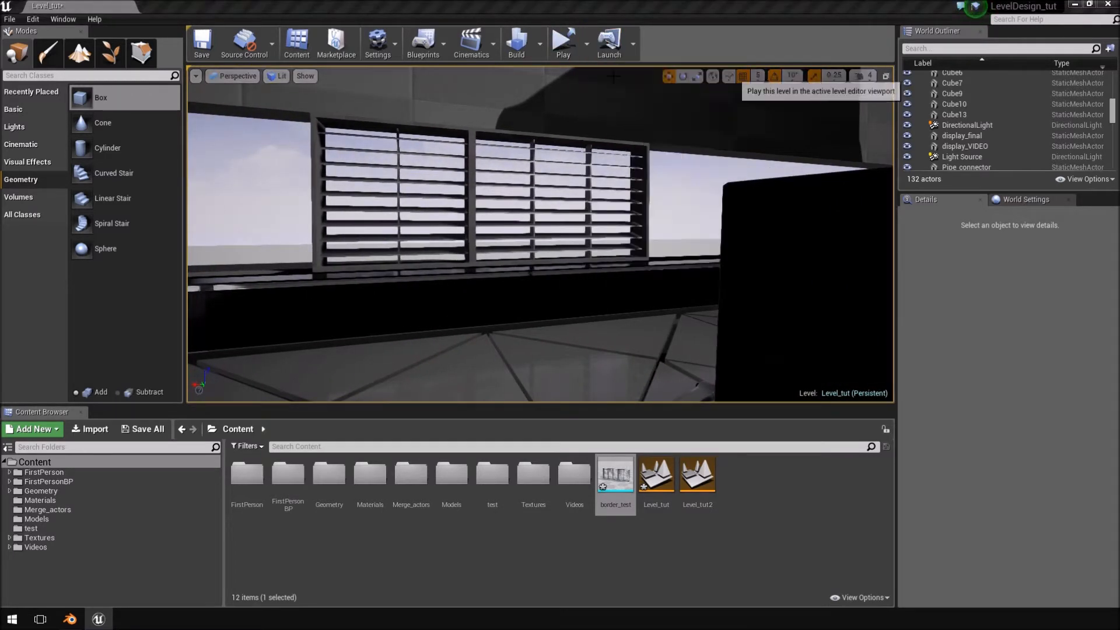
pyautogui.press('w')
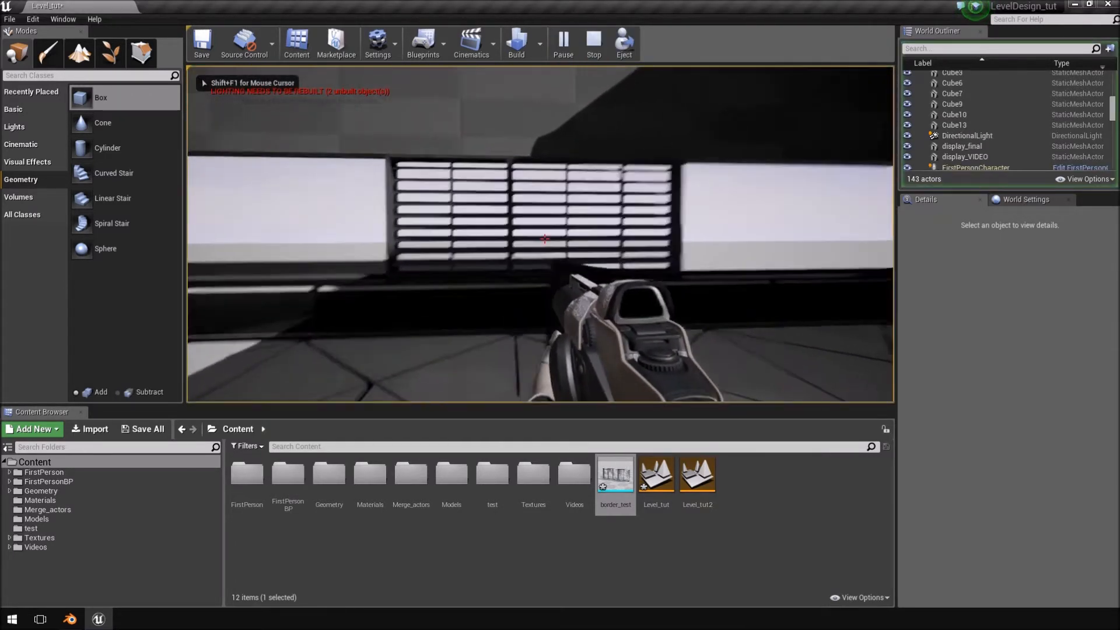
pyautogui.press('w')
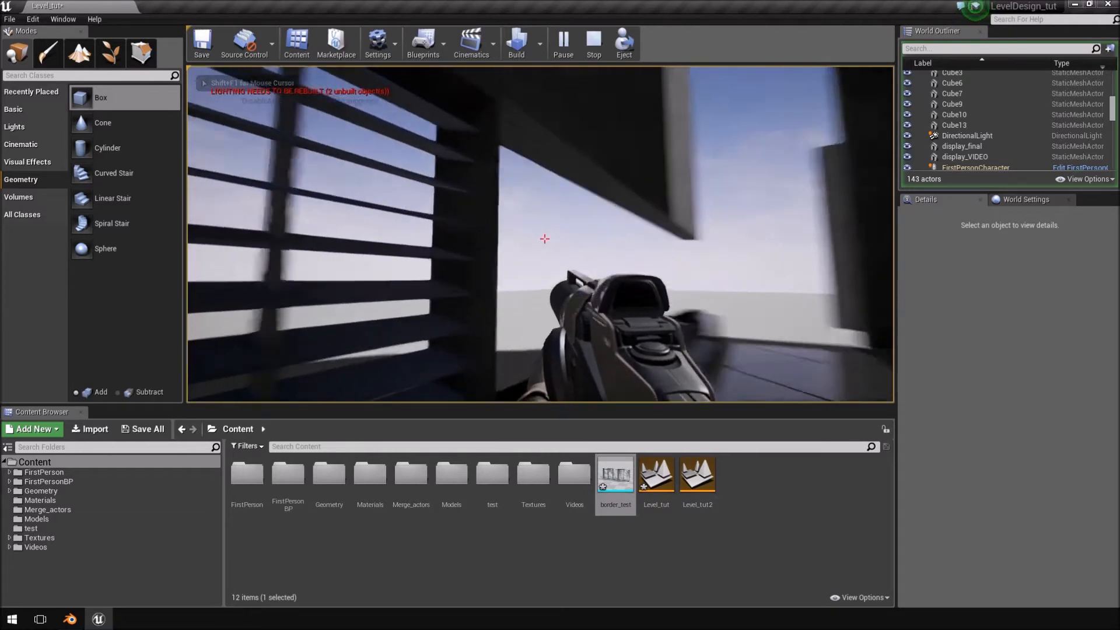
pyautogui.press('s')
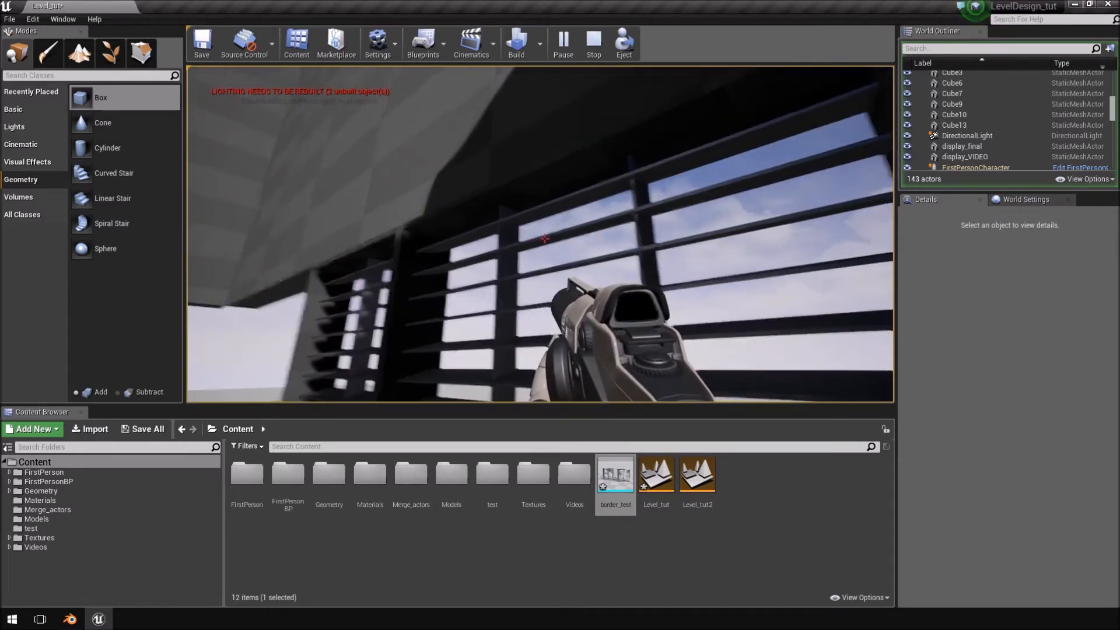
pyautogui.press('w')
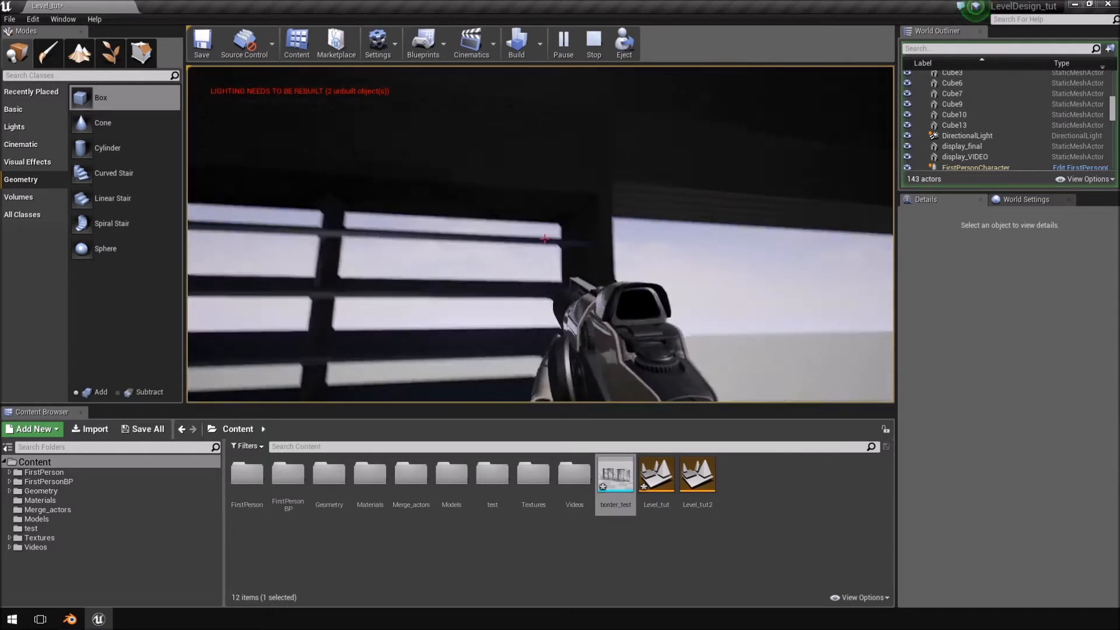
pyautogui.press('w')
pyautogui.press('w')
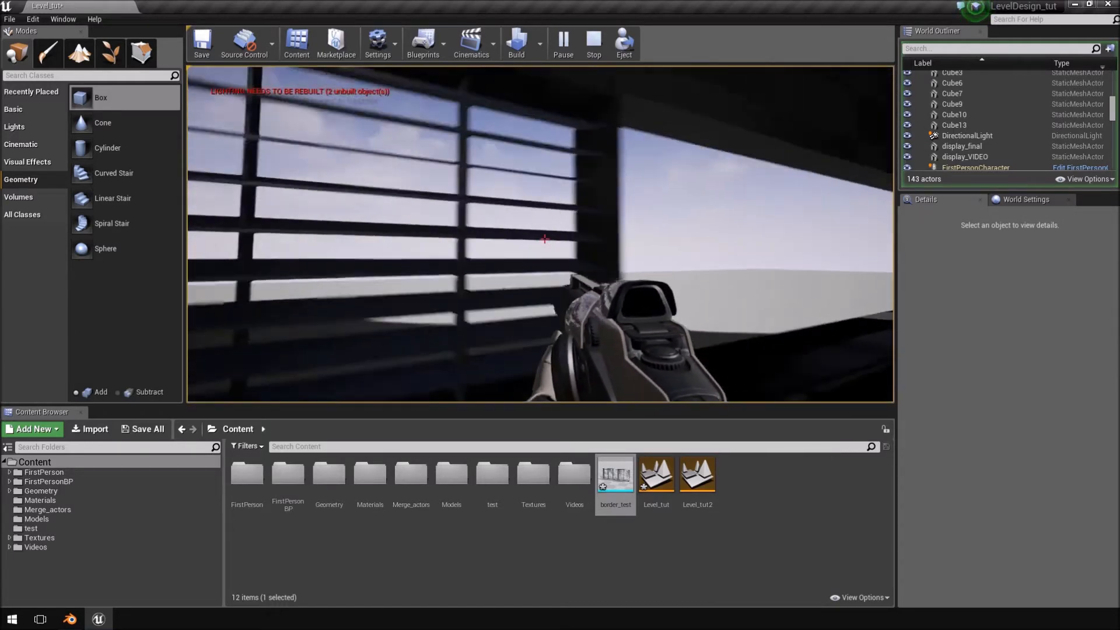
pyautogui.press('w')
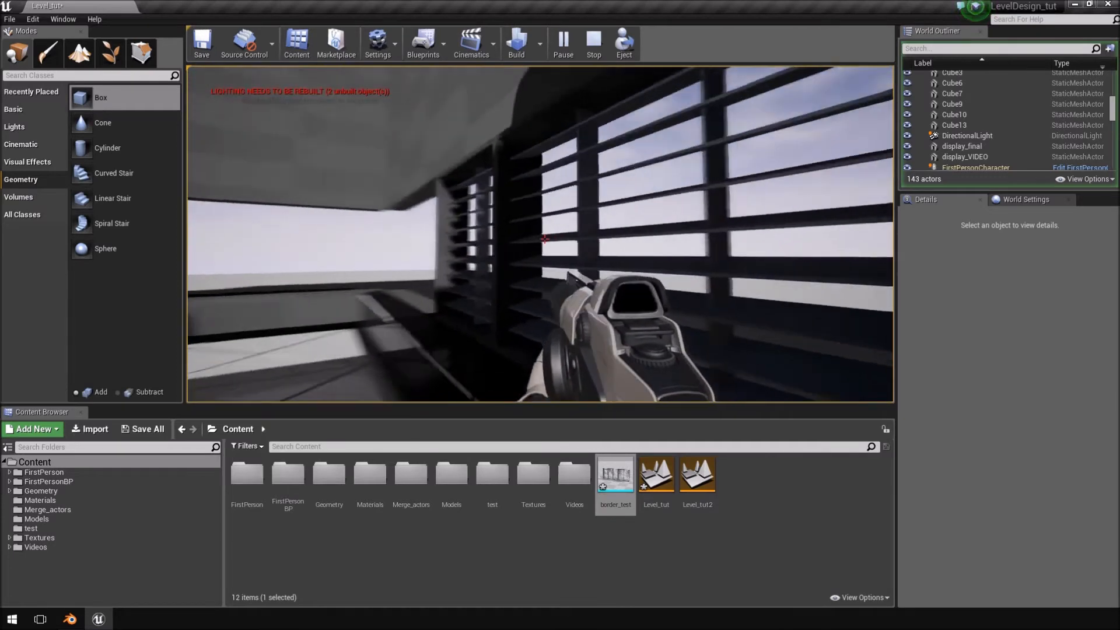
pyautogui.press('s')
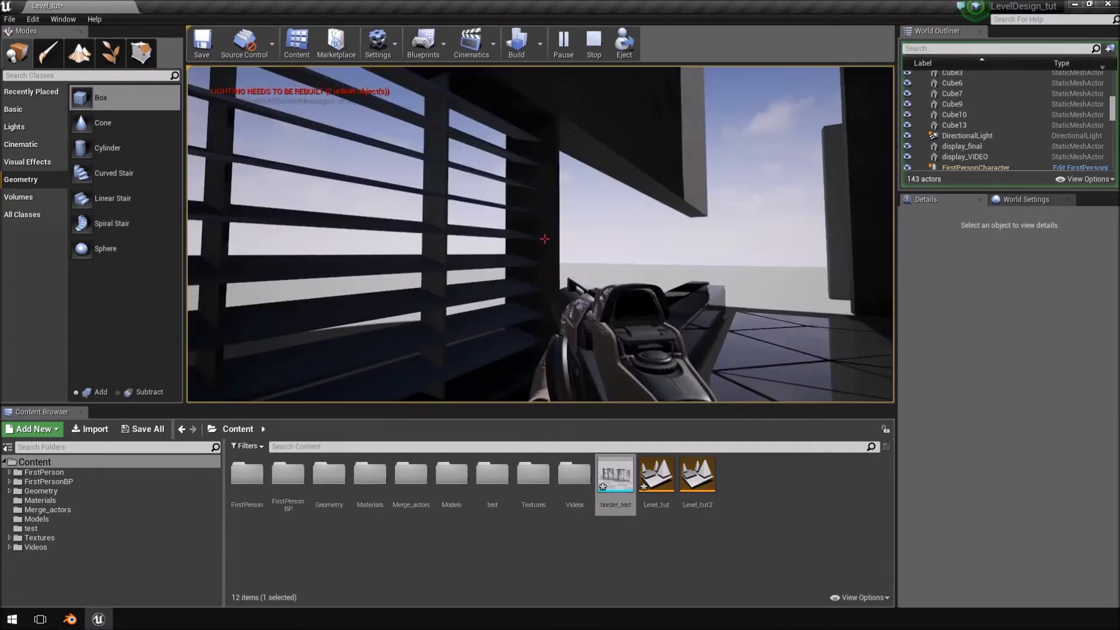
pyautogui.press('s')
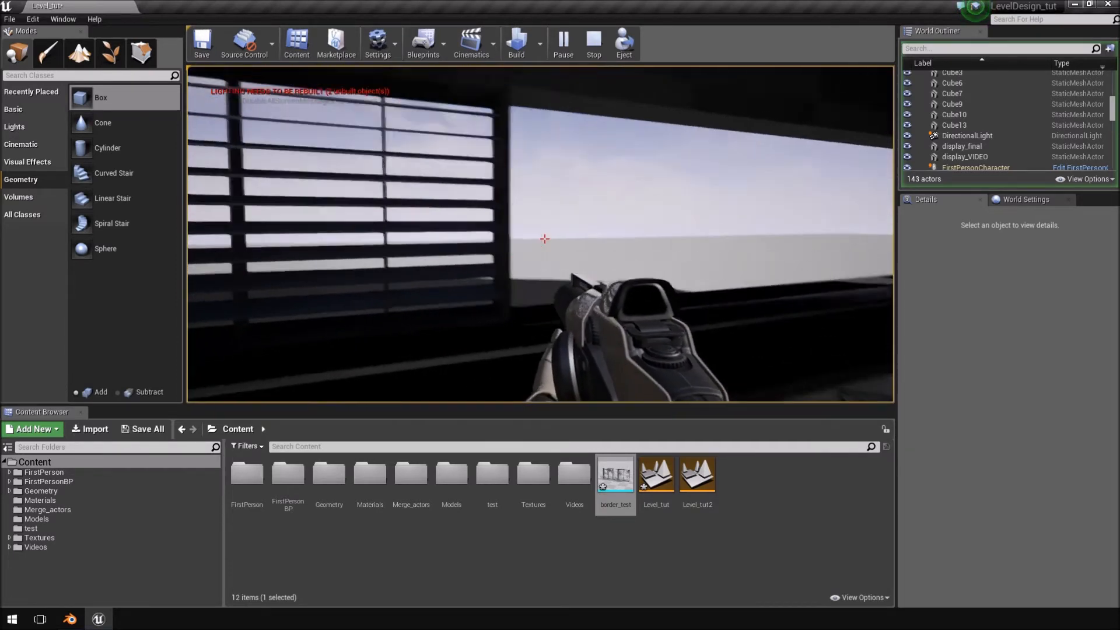
pyautogui.press('s')
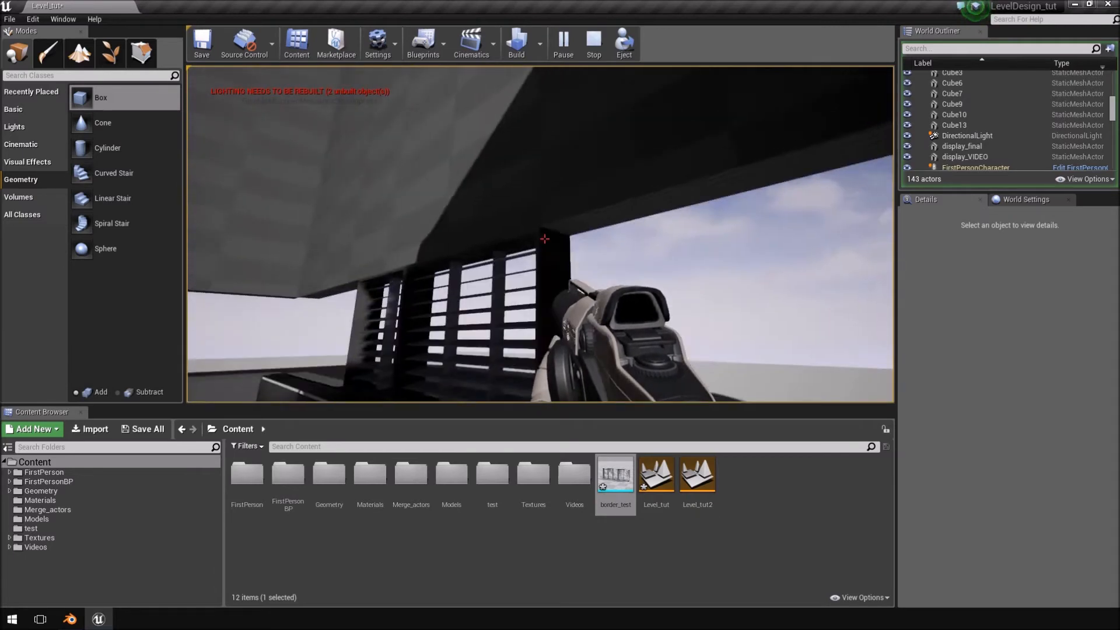
pyautogui.press('Escape')
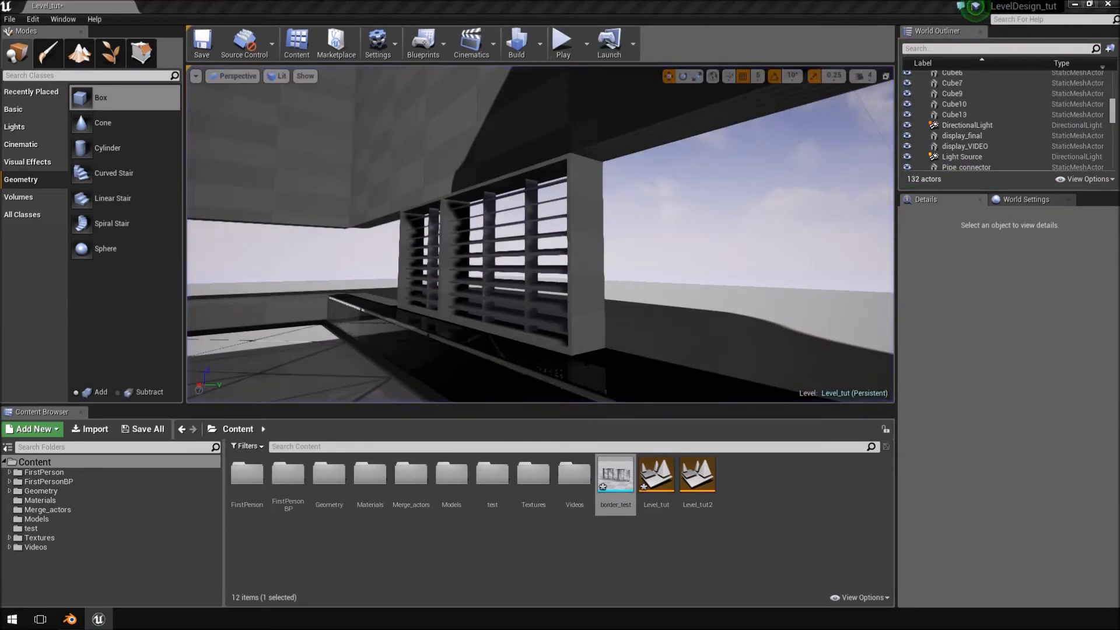
# Compare the louvred windows with the Mirror's Edge Catalyst reference video, and close the video.
pyautogui.moveTo(1119, 35); pyautogui.dragTo(0, 55)
pyautogui.moveTo(175, 69); pyautogui.dragTo(206, 53)
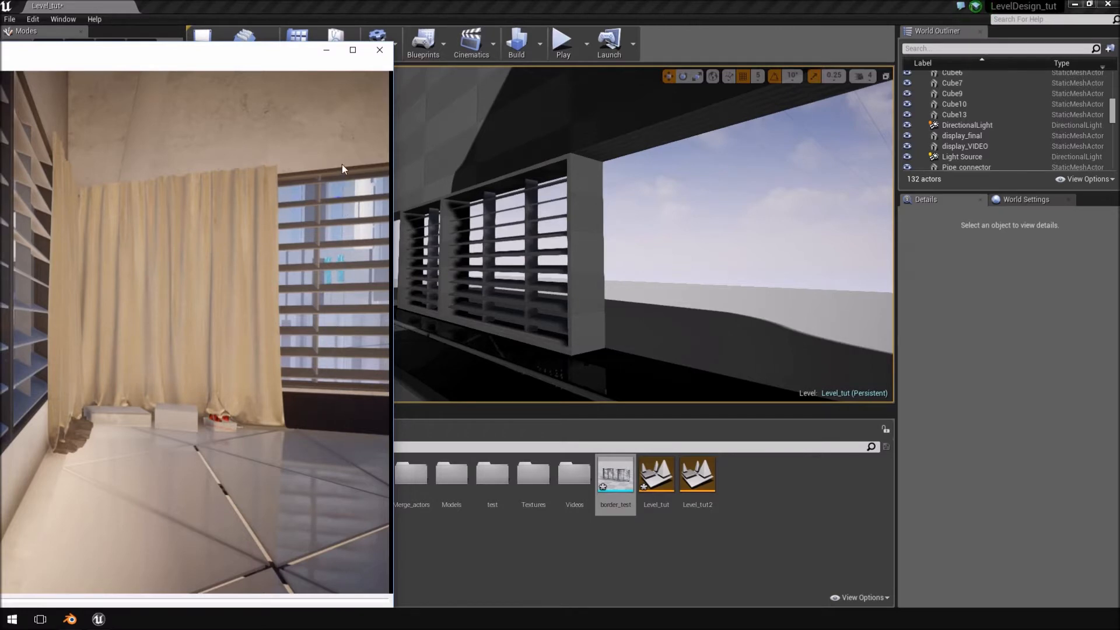
pyautogui.moveTo(232, 59); pyautogui.dragTo(1117, 2)
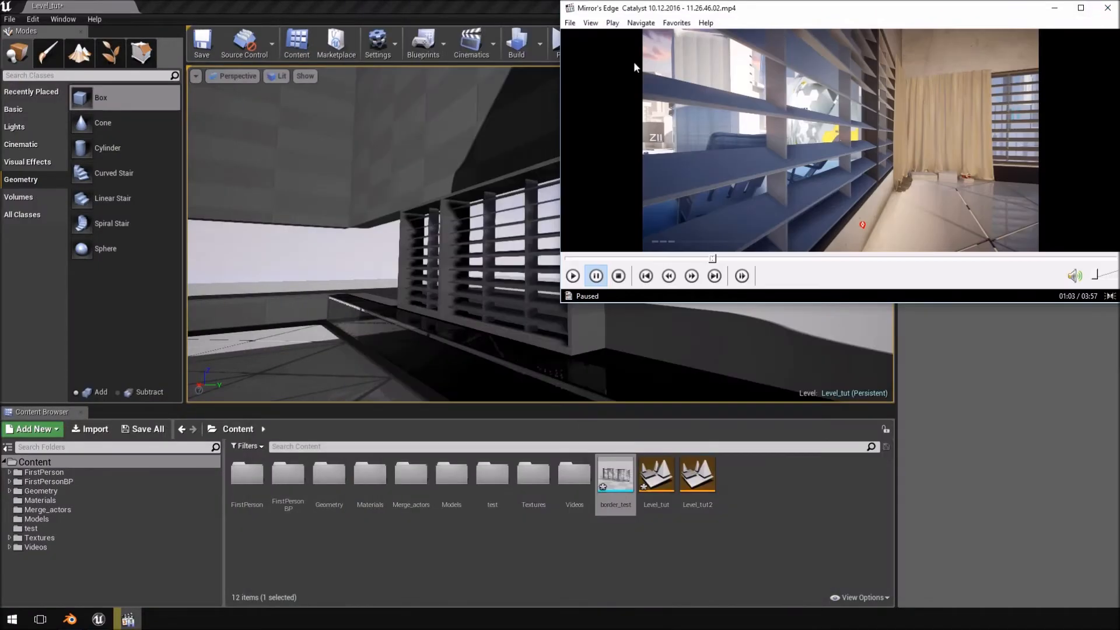
pyautogui.click(1108, 8)
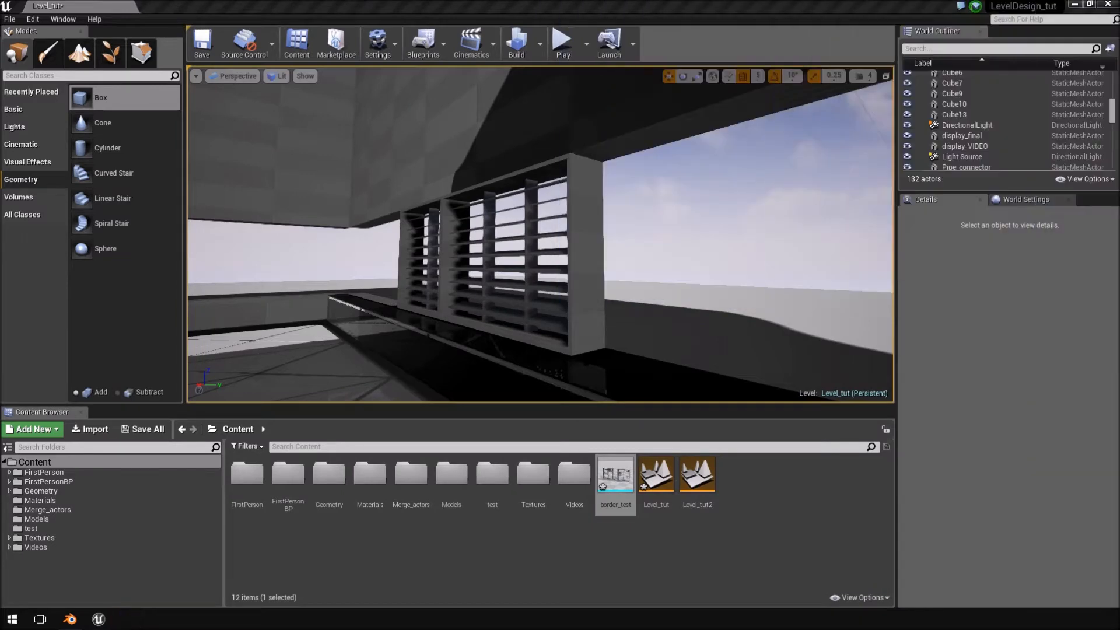
# Select the subtractive Box Brush3 that cuts the window opening and set its Z scale to 3.0.
pyautogui.moveTo(689, 212); pyautogui.dragTo(873, 200, button='right')
pyautogui.press('a')
pyautogui.click(642, 225)
pyautogui.moveTo(642, 225); pyautogui.dragTo(760, 227, button='right')
pyautogui.click(726, 202)
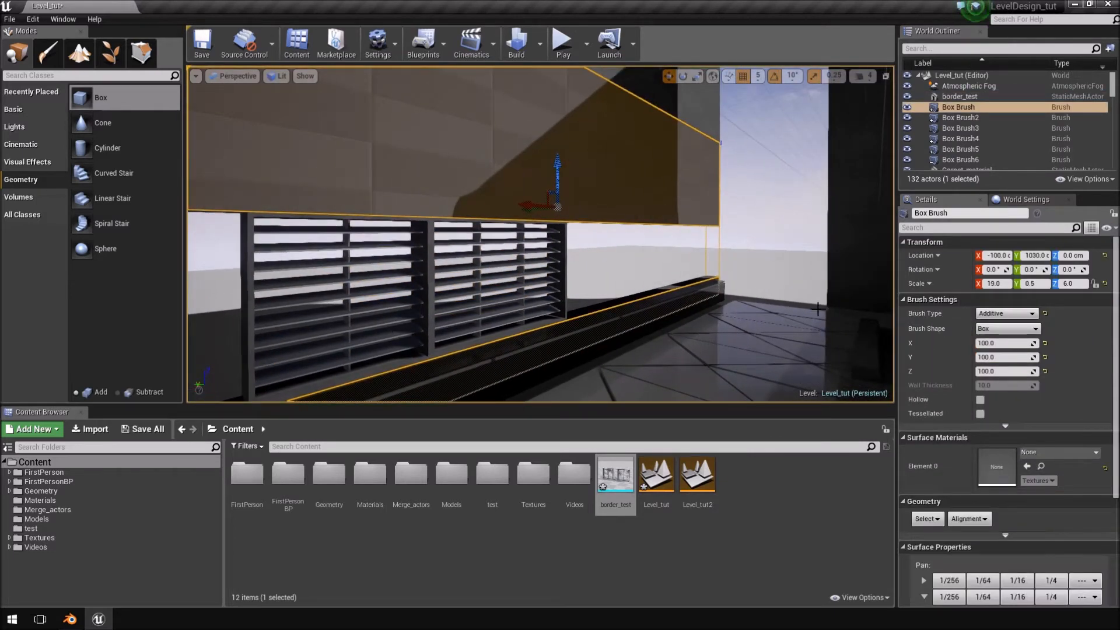
pyautogui.click(720, 248)
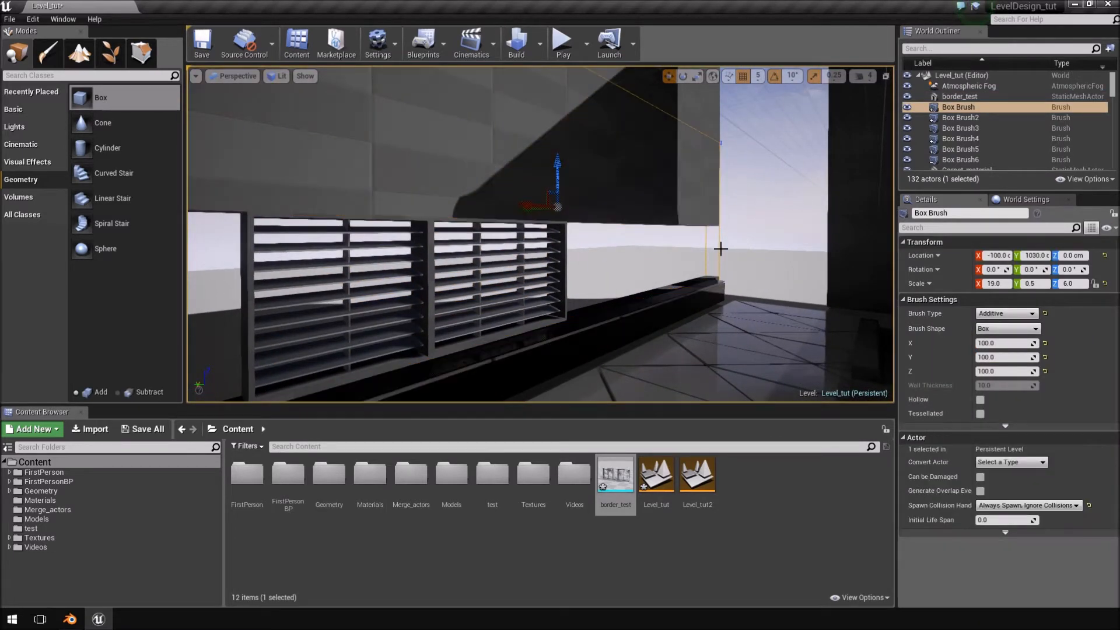
pyautogui.click(960, 128)
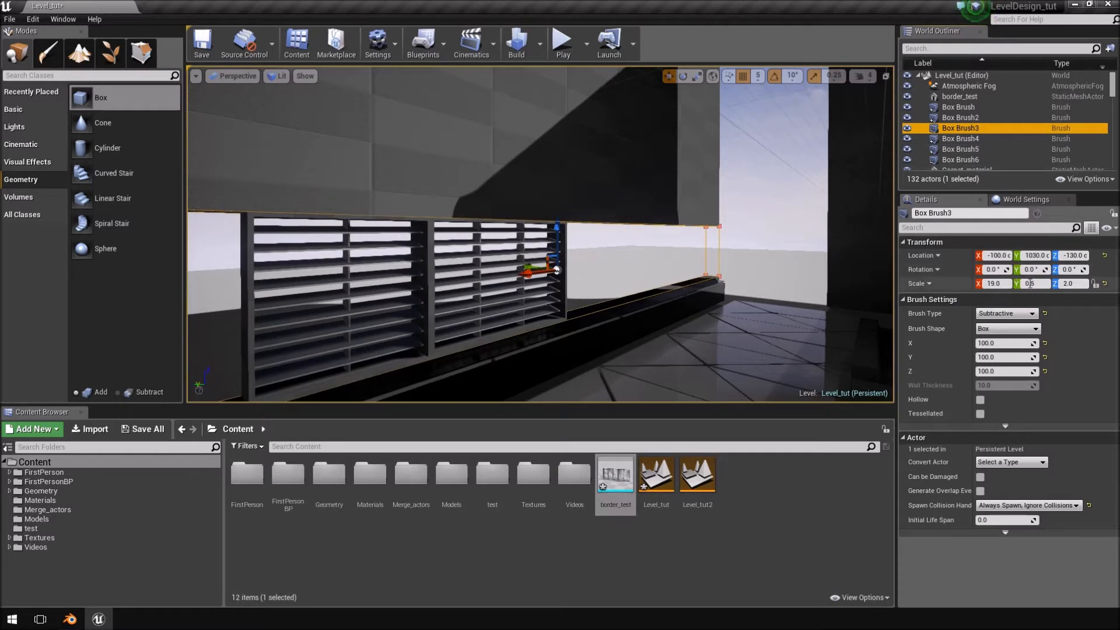
pyautogui.press('Return')
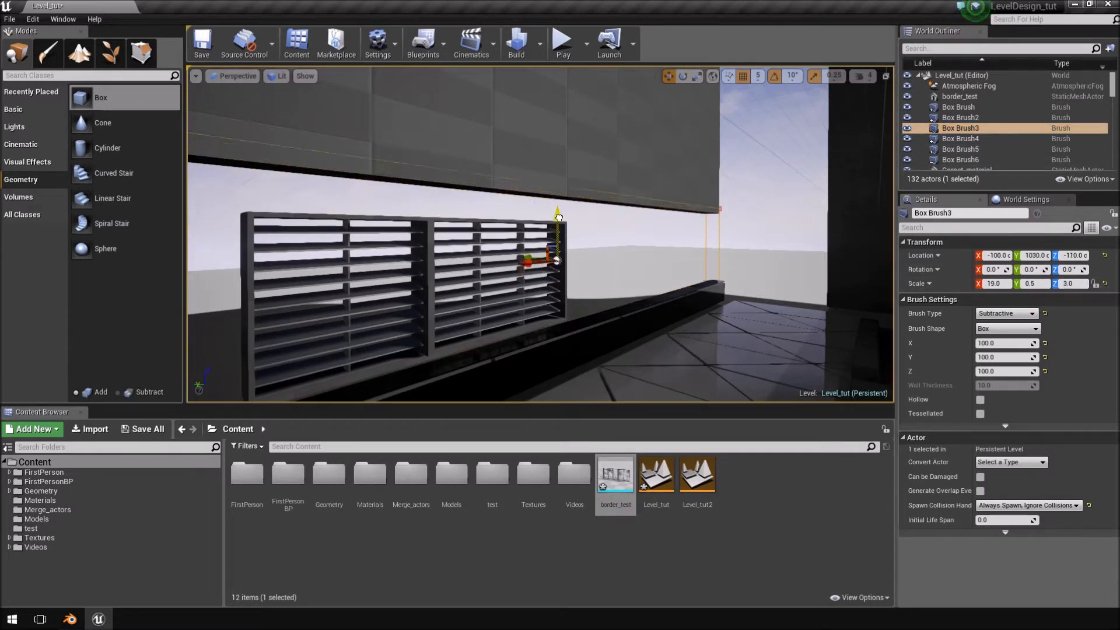
# Raise the subtractive brush to a Z location of -100 cm and view the enlarged opening from the side.
pyautogui.press('w')
pyautogui.moveTo(564, 211)
pyautogui.mouseDown(button='right')
pyautogui.moveTo(575, 204)
pyautogui.moveTo(502, 225)
pyautogui.moveTo(332, 225)
pyautogui.moveTo(277, 204)
pyautogui.moveTo(280, 190)
pyautogui.moveTo(572, 193)
pyautogui.mouseUp(button='right')
pyautogui.press('s')
pyautogui.press('q')
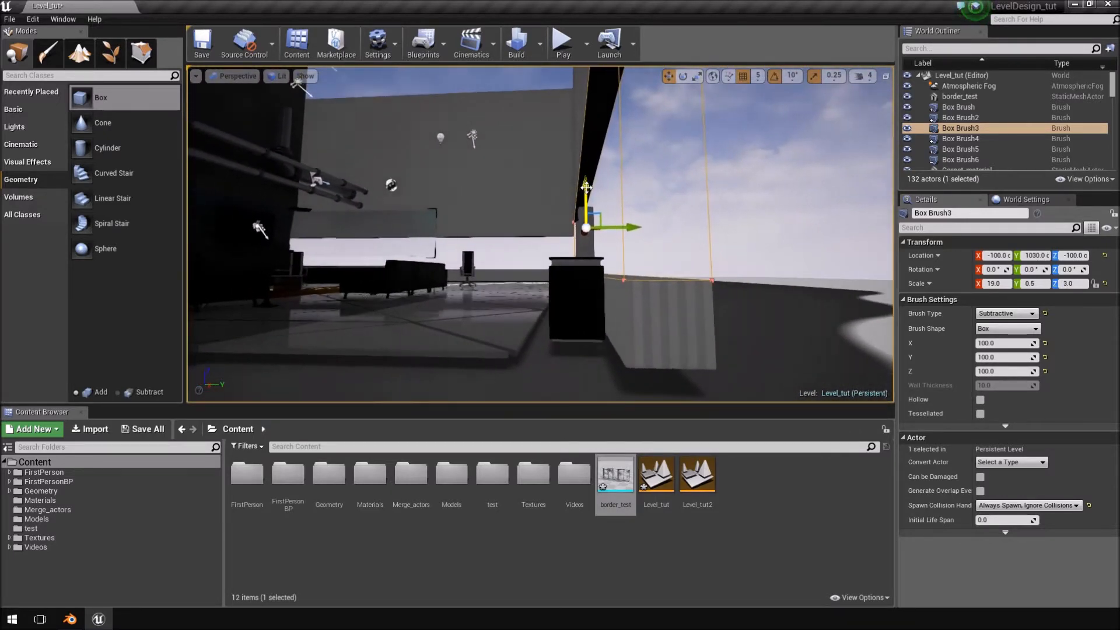
pyautogui.press('w')
pyautogui.moveTo(583, 190)
pyautogui.mouseDown(button='right')
pyautogui.moveTo(601, 236)
pyautogui.moveTo(651, 233)
pyautogui.mouseUp(button='right')
pyautogui.press('a')
# Switch to Blender and open the wider window's mesh for editing in the back orthographic view with nothing selected.
pyautogui.click(81, 624)
pyautogui.scroll(-2, 519, 292)
pyautogui.rightClick(564, 258)
pyautogui.press('KP_1')
pyautogui.press('KP_3')
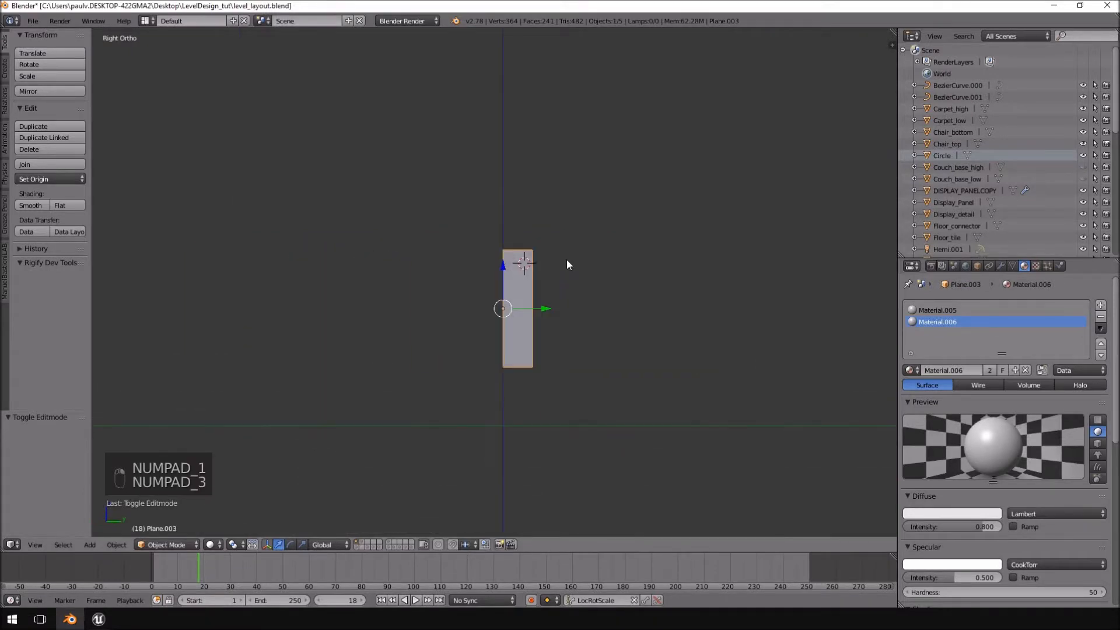
pyautogui.press('KP_1')
pyautogui.press('ctrl+KP_1')
pyautogui.press('Tab')
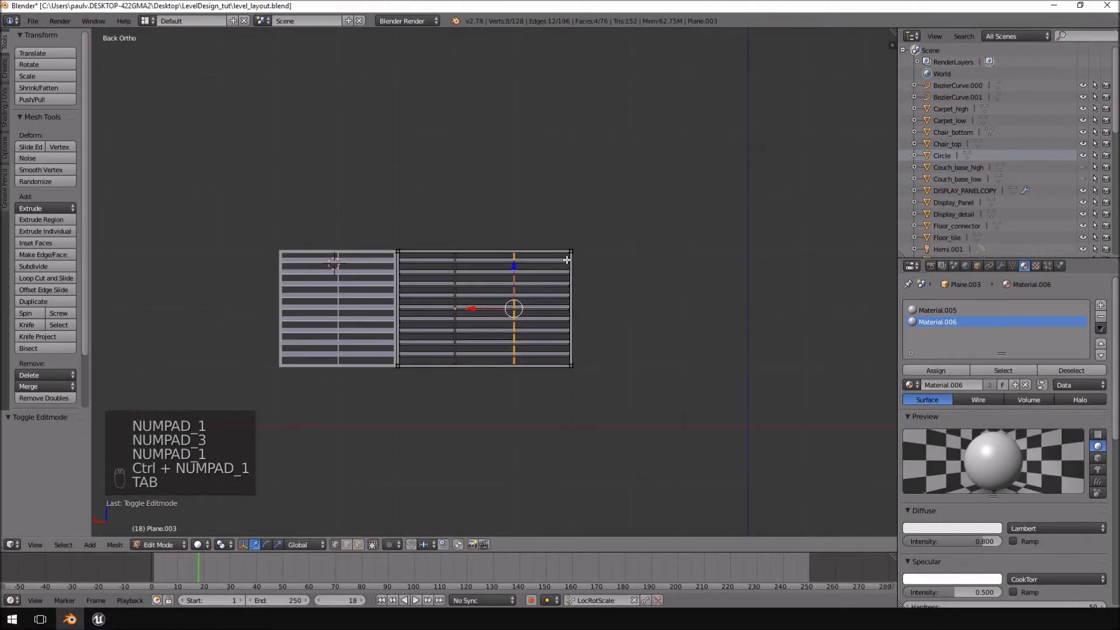
pyautogui.scroll(3, 567, 259)
pyautogui.press('z')
# In wireframe, select all vertices of the wider frame's upper two corners and raise them by about 1 unit.
pyautogui.press('z')
pyautogui.press('a')
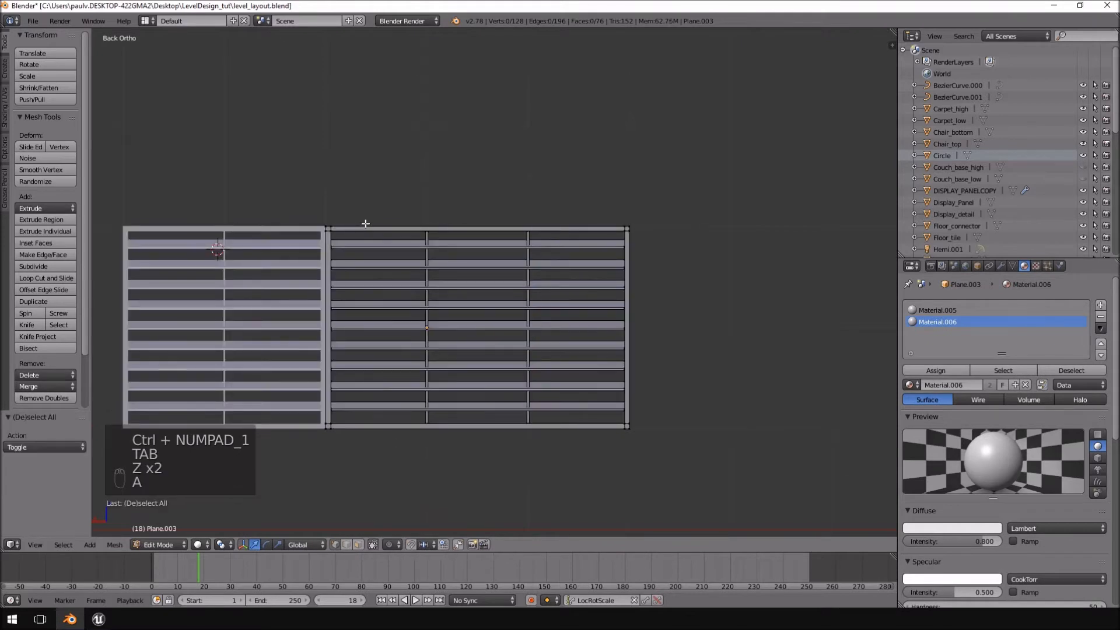
pyautogui.rightClick(327, 228)
pyautogui.keyDown('ctrl'); pyautogui.moveTo(644, 240); pyautogui.dragTo(647, 238); pyautogui.keyUp('ctrl')
pyautogui.moveTo(492, 187); pyautogui.dragTo(500, 109)
pyautogui.hotkey('ctrl', 'z')
pyautogui.press('a')
pyautogui.press('z')
pyautogui.moveTo(317, 239)
pyautogui.keyDown('ctrl'); pyautogui.mouseDown()
pyautogui.moveTo(291, 218)
pyautogui.moveTo(350, 234)
pyautogui.mouseUp(); pyautogui.keyUp('ctrl')
pyautogui.press('a')
pyautogui.keyDown('ctrl'); pyautogui.moveTo(627, 235); pyautogui.dragTo(624, 233); pyautogui.keyUp('ctrl')
pyautogui.moveTo(476, 190); pyautogui.dragTo(500, 86)
pyautogui.press('a')
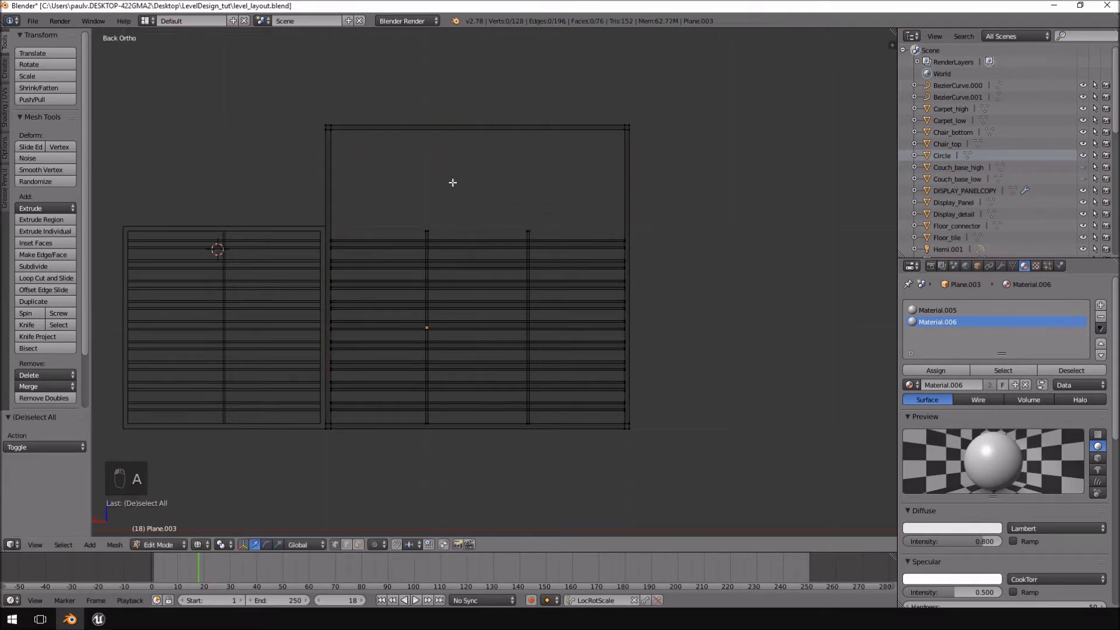
# Select the upper ends of both vertical dividers and raise them 1 unit along Z to meet the frame's top.
pyautogui.moveTo(451, 183); pyautogui.dragTo(391, 183, button='middle')
pyautogui.press('KP_1')
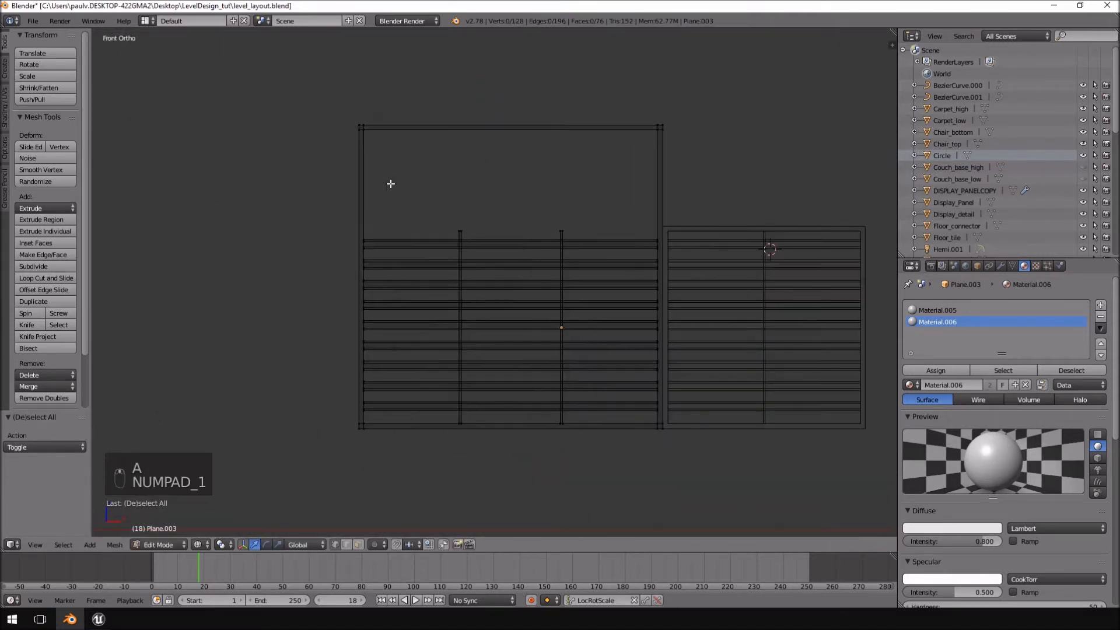
pyautogui.press('ctrl+KP_3')
pyautogui.press('ctrl+KP_1')
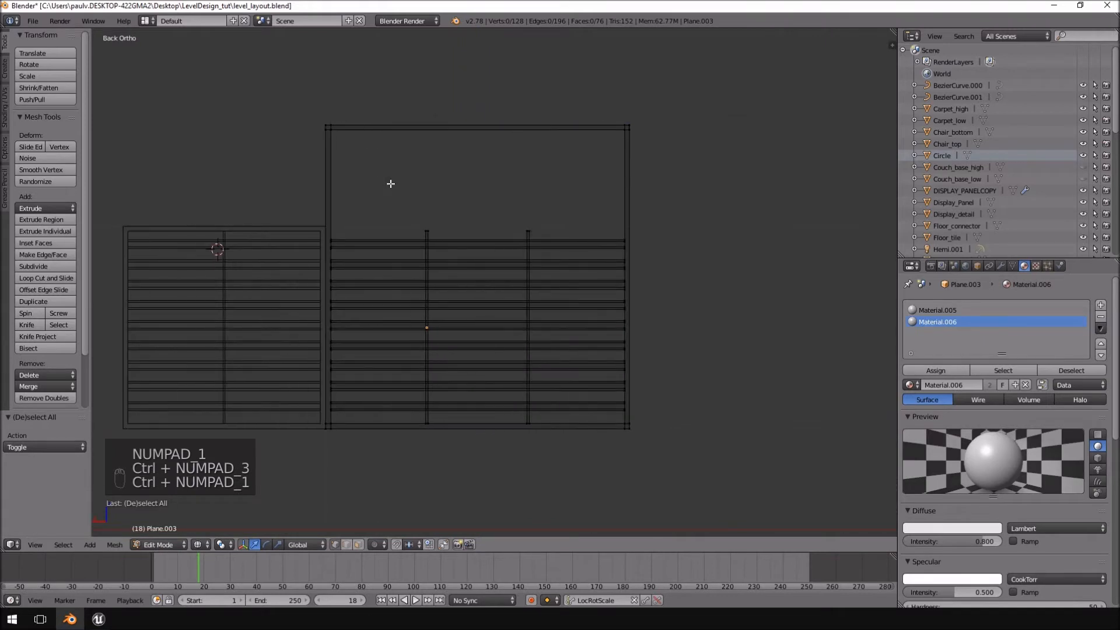
pyautogui.press('a')
pyautogui.press('a')
pyautogui.keyDown('ctrl'); pyautogui.moveTo(569, 221); pyautogui.dragTo(534, 262); pyautogui.keyUp('ctrl')
pyautogui.press('g')
pyautogui.press('z')
pyautogui.click(459, 168)
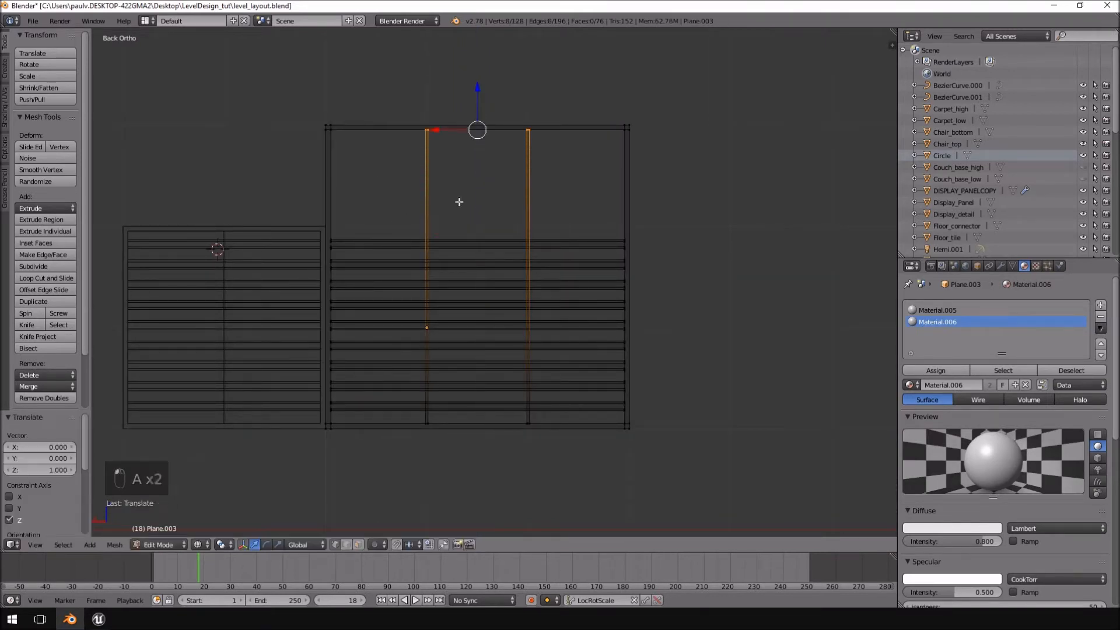
pyautogui.press('a')
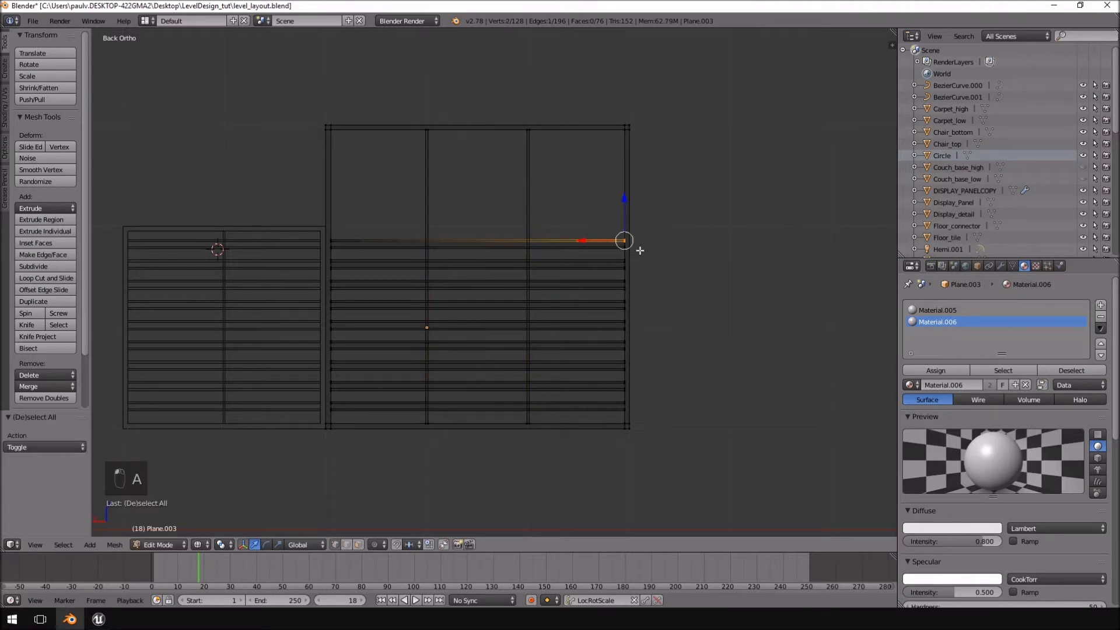
# Raise the wider window's top slat by 0.9 units and place the second slat below it with a wider gap.
pyautogui.hotkey('ctrl', 'l')
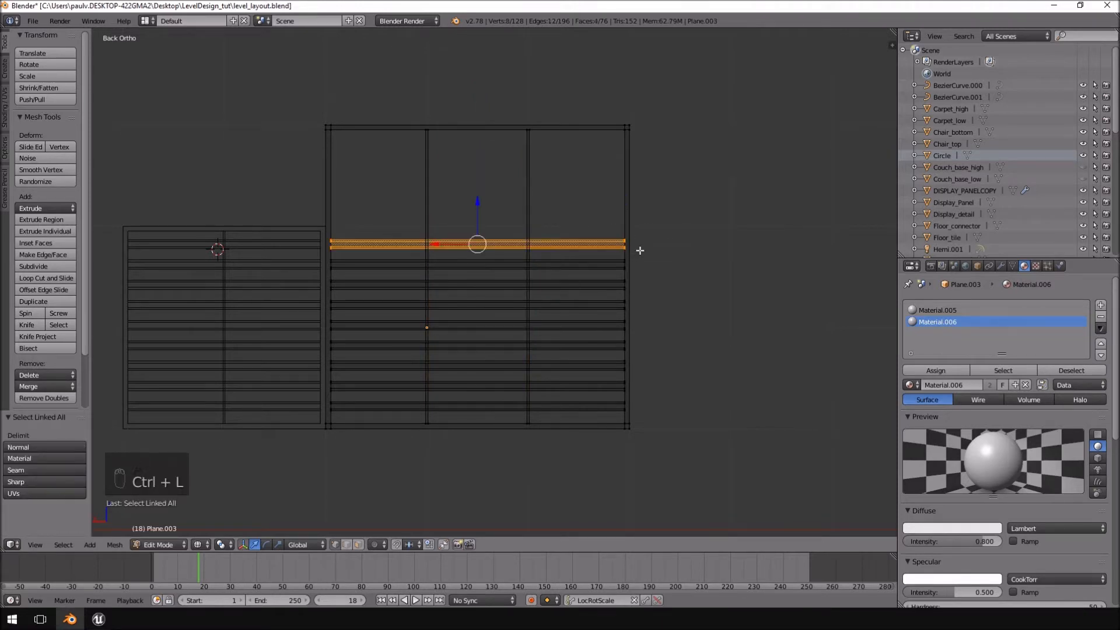
pyautogui.press('g')
pyautogui.click(642, 155)
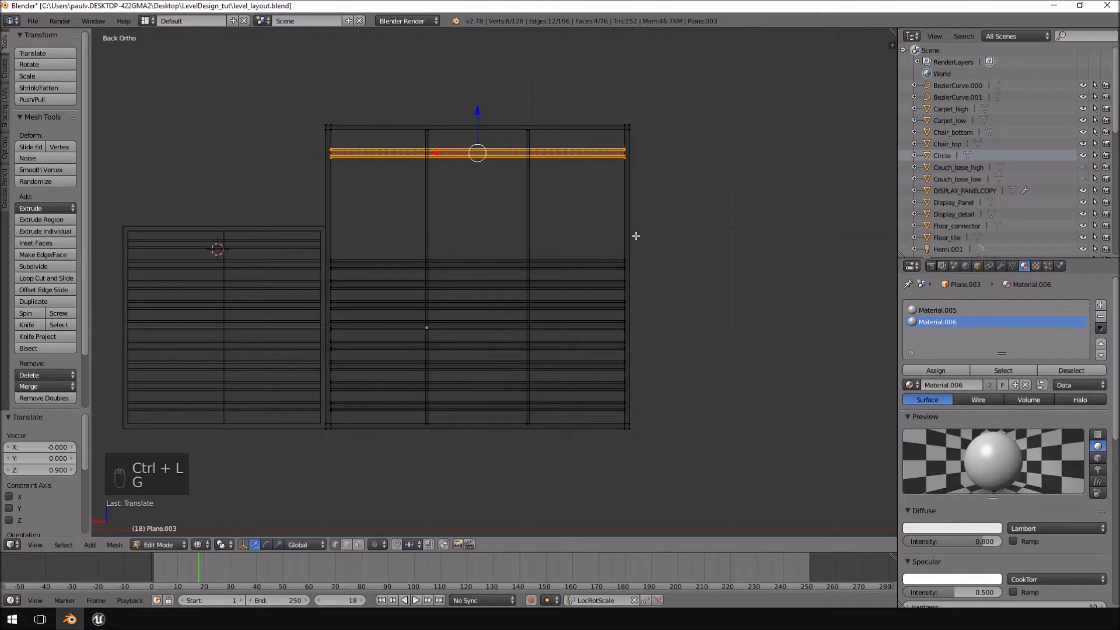
pyautogui.press('a')
pyautogui.keyDown('ctrl'); pyautogui.moveTo(620, 240); pyautogui.dragTo(633, 279); pyautogui.keyUp('ctrl')
pyautogui.hotkey('ctrl', 'l')
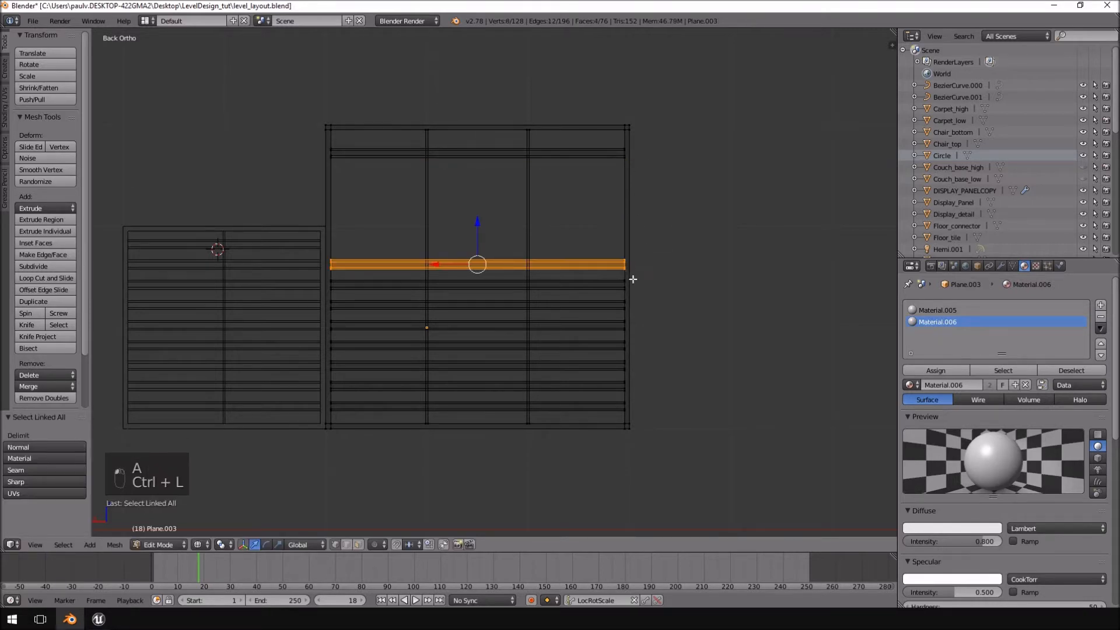
pyautogui.press('g')
pyautogui.click(634, 202)
pyautogui.press('a')
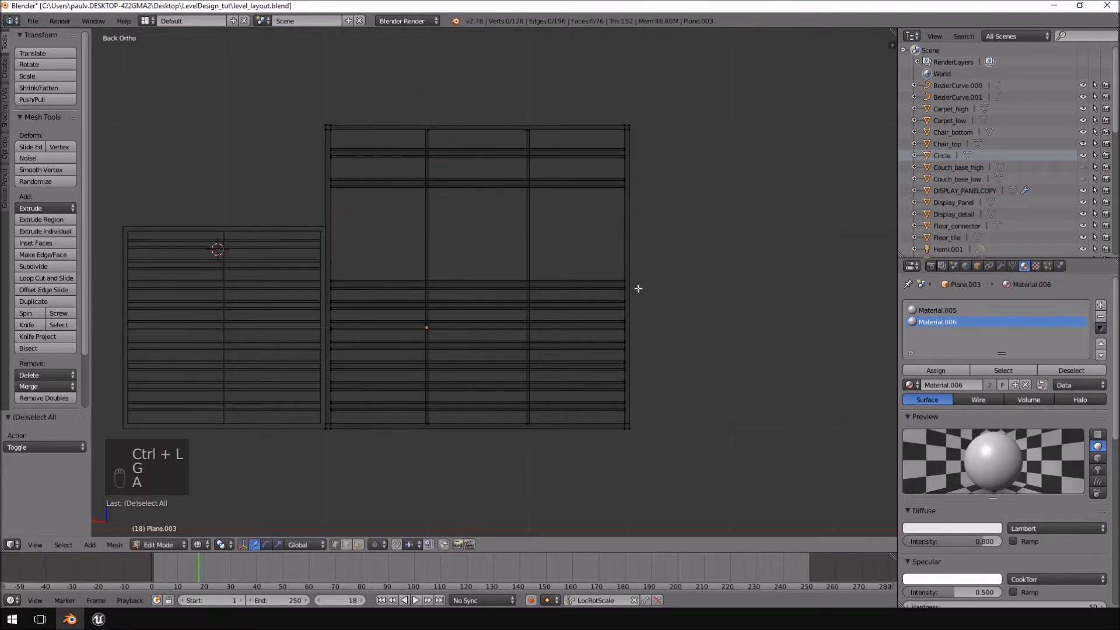
# Raise the third and fourth slats into the empty upper area, keeping the same wider spacing.
pyautogui.hotkey('ctrl', 'l')
pyautogui.press('g')
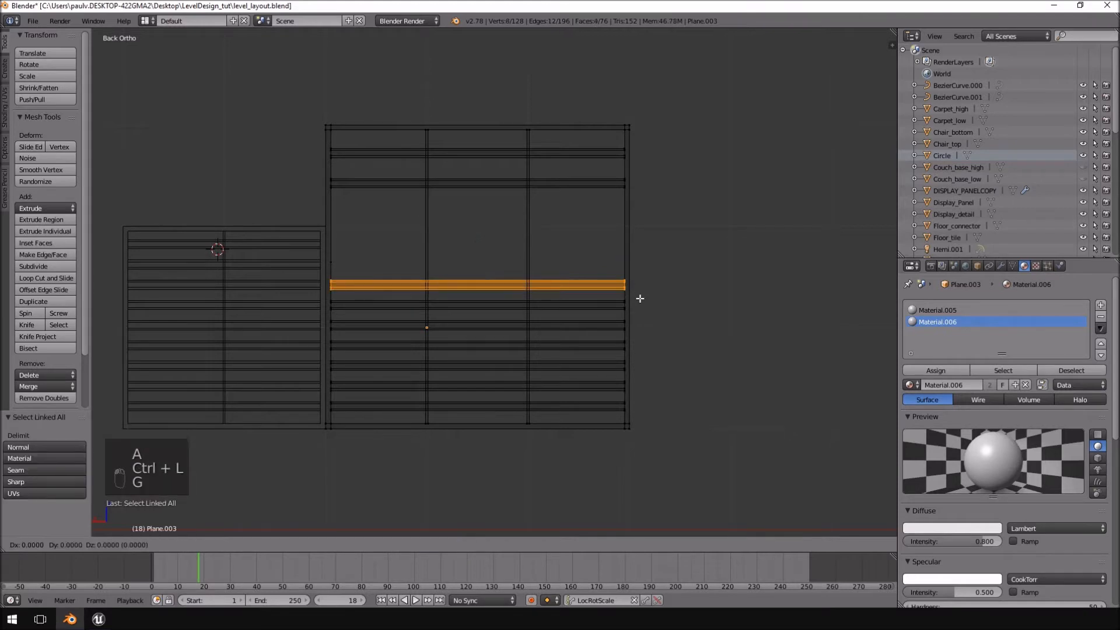
pyautogui.click(642, 226)
pyautogui.press('a')
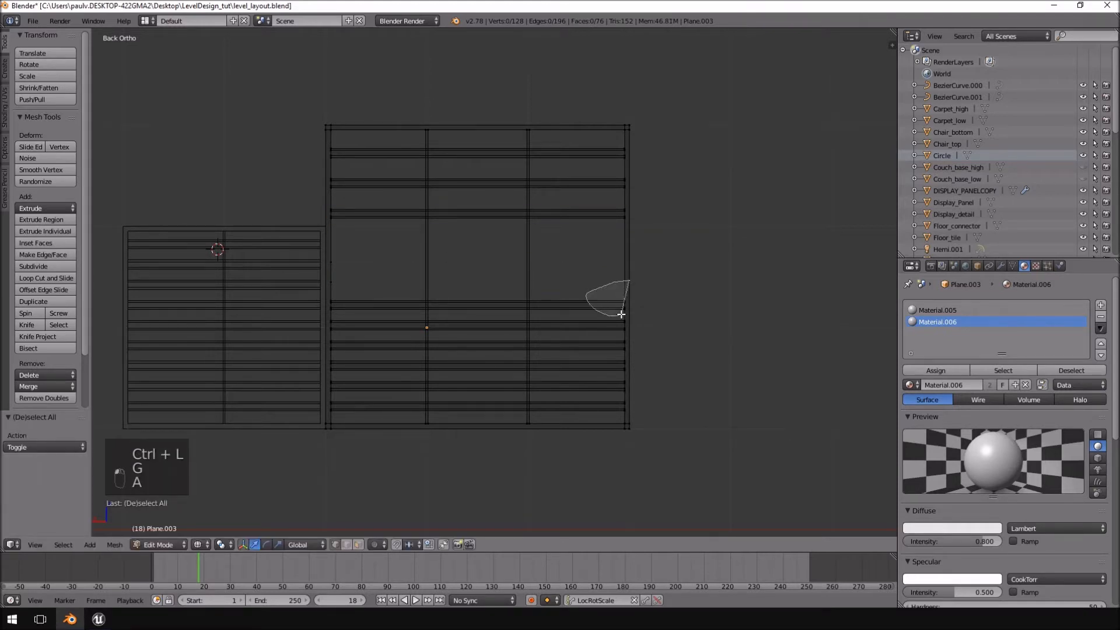
pyautogui.press('a')
pyautogui.press('a')
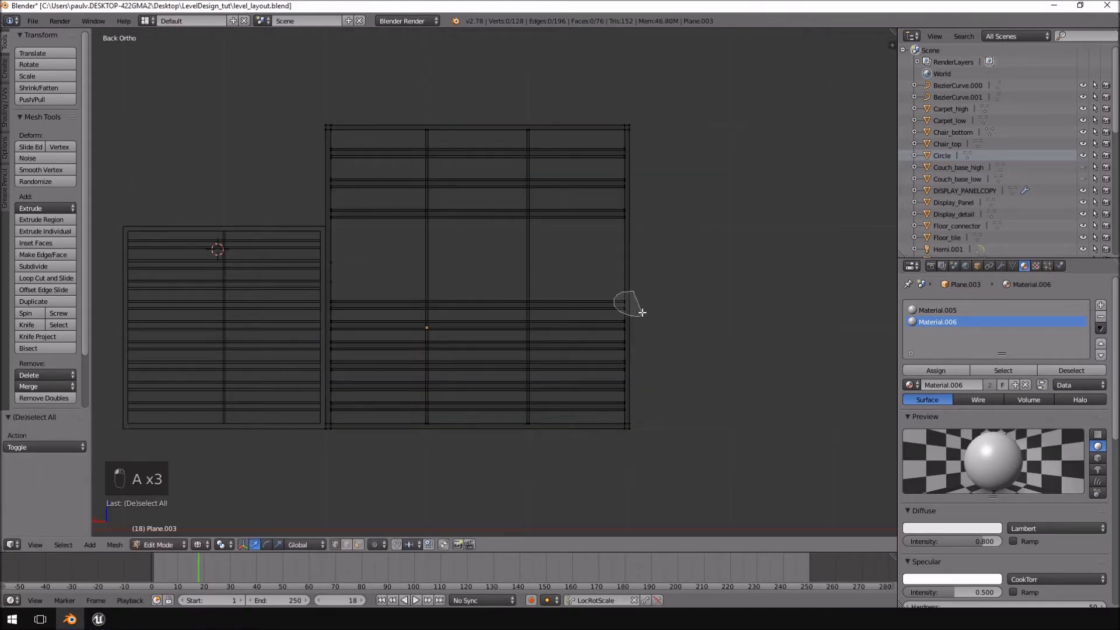
pyautogui.hotkey('ctrl', 'l')
pyautogui.press('g')
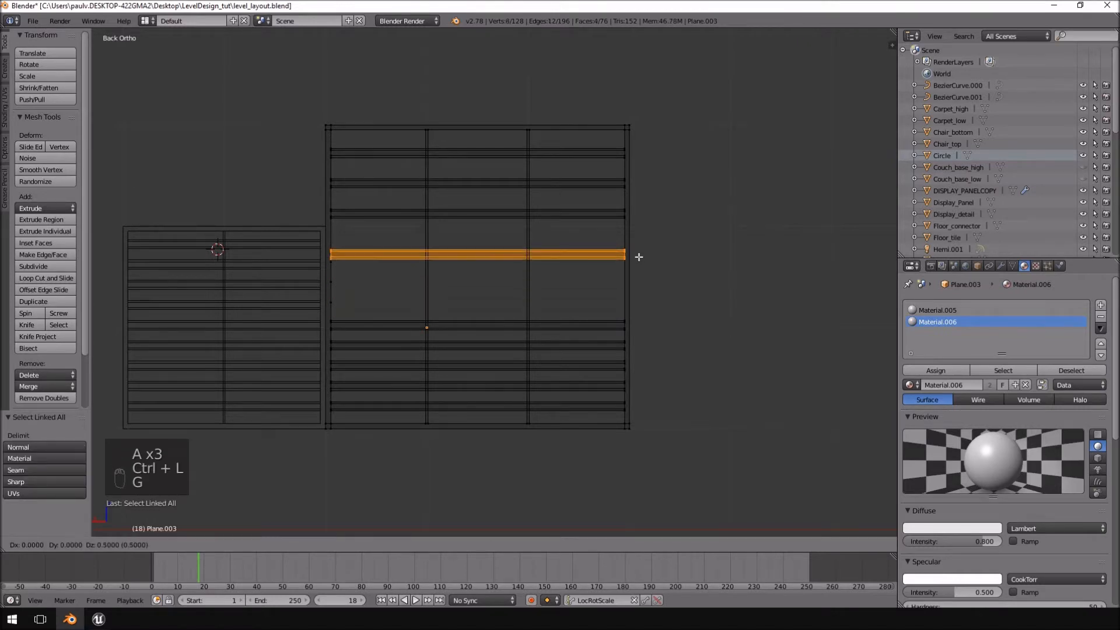
pyautogui.click(639, 255)
pyautogui.press('a')
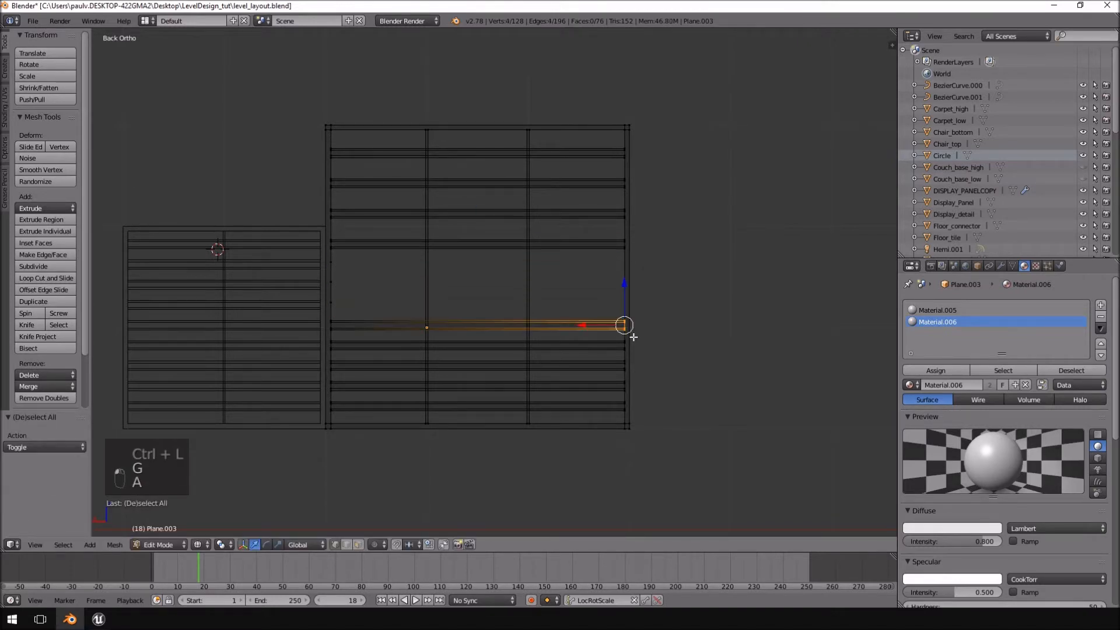
# Raise the fifth slat by 0.5 units and the sixth slat by 0.4 units.
pyautogui.hotkey('ctrl', 'l')
pyautogui.press('g')
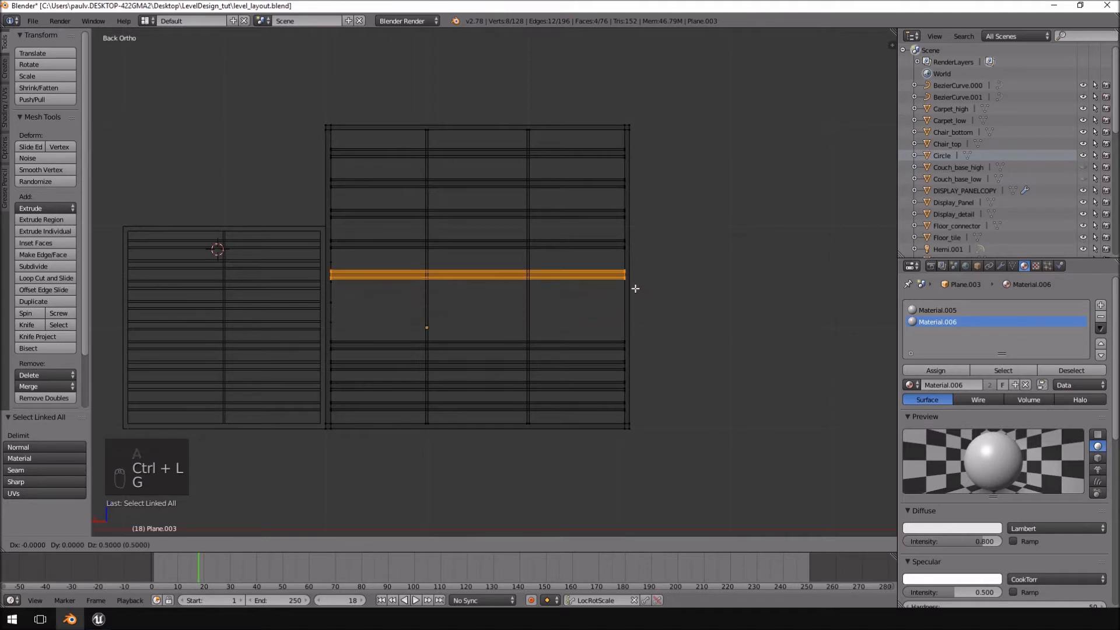
pyautogui.click(636, 290)
pyautogui.press('a')
pyautogui.hotkey('ctrl', 'l')
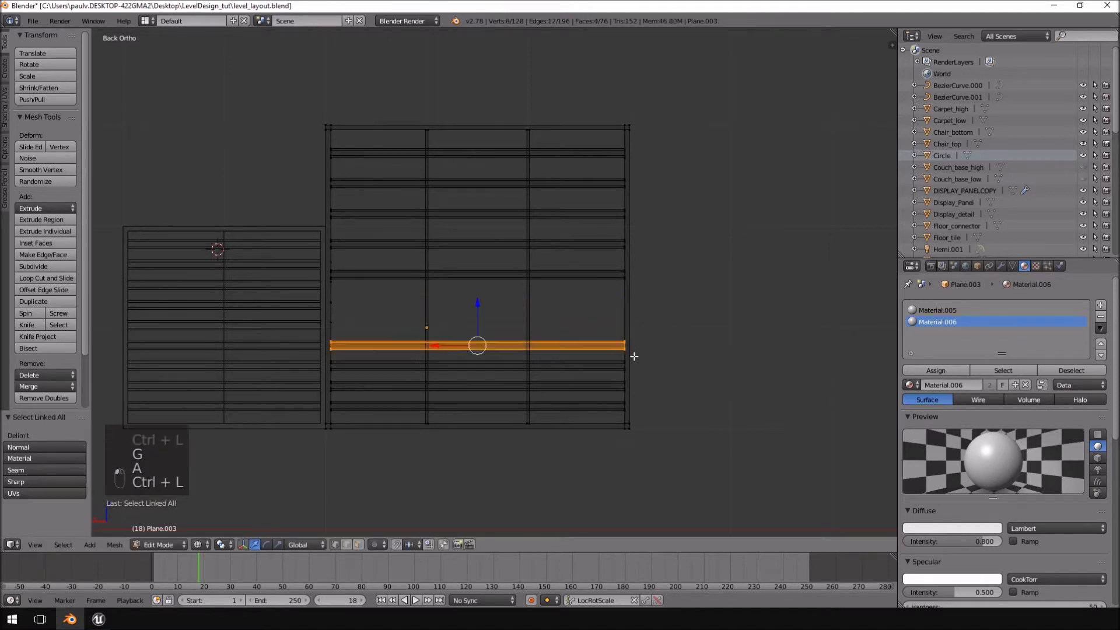
pyautogui.press('g')
pyautogui.click(631, 320)
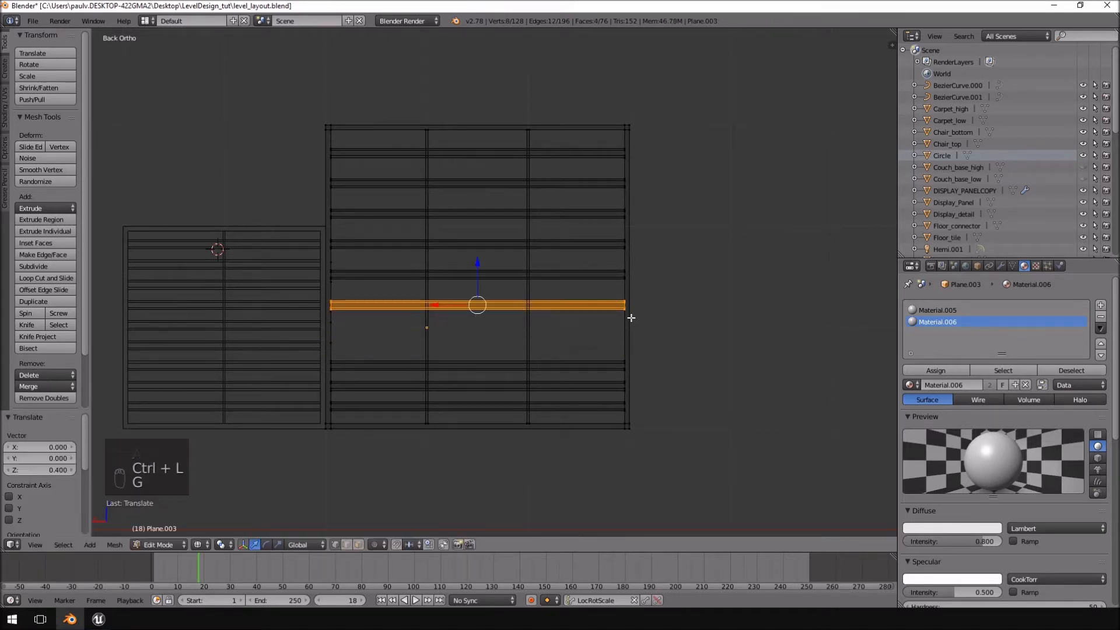
# Raise the seventh and eighth slats so they continue the even spacing below the sixth slat.
pyautogui.press('a')
pyautogui.hotkey('ctrl', 'l')
pyautogui.press('g')
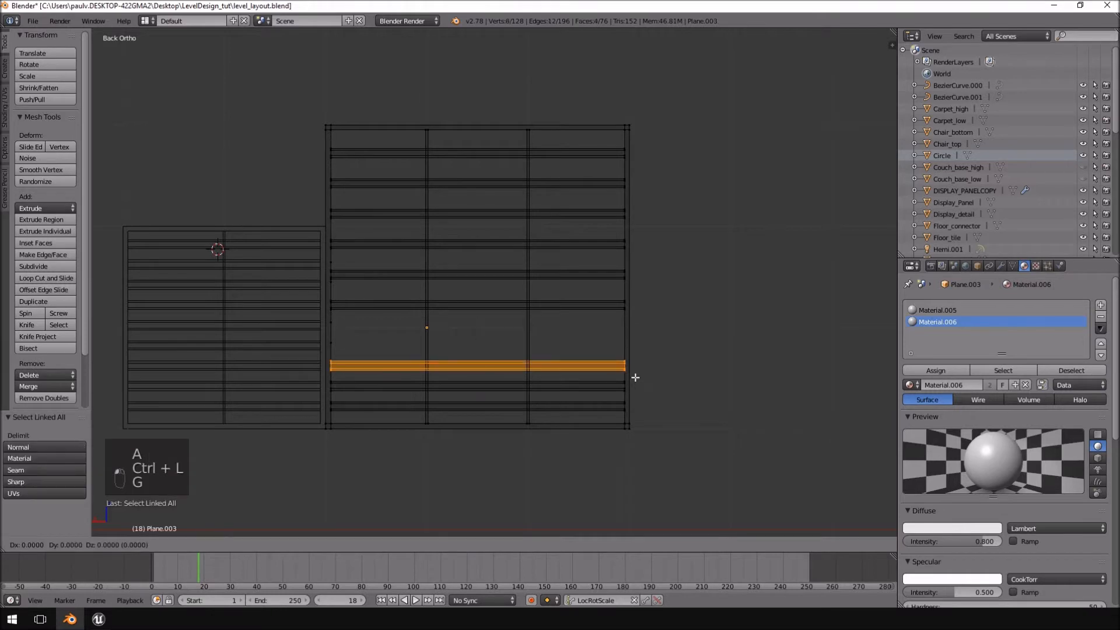
pyautogui.click(633, 346)
pyautogui.press('a')
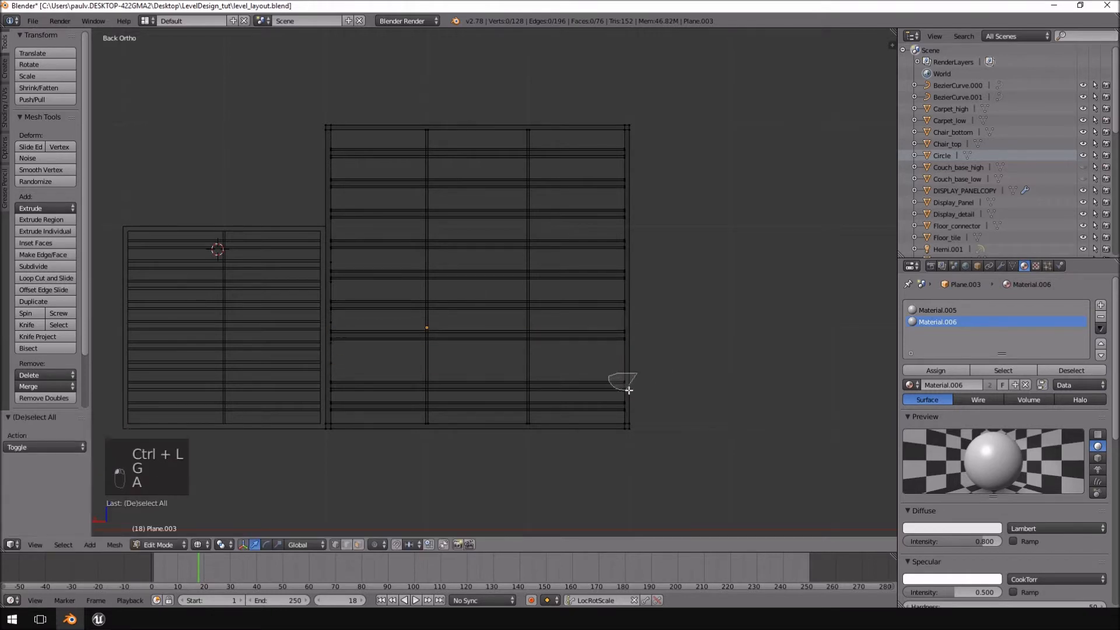
pyautogui.hotkey('ctrl', 'l')
pyautogui.press('g')
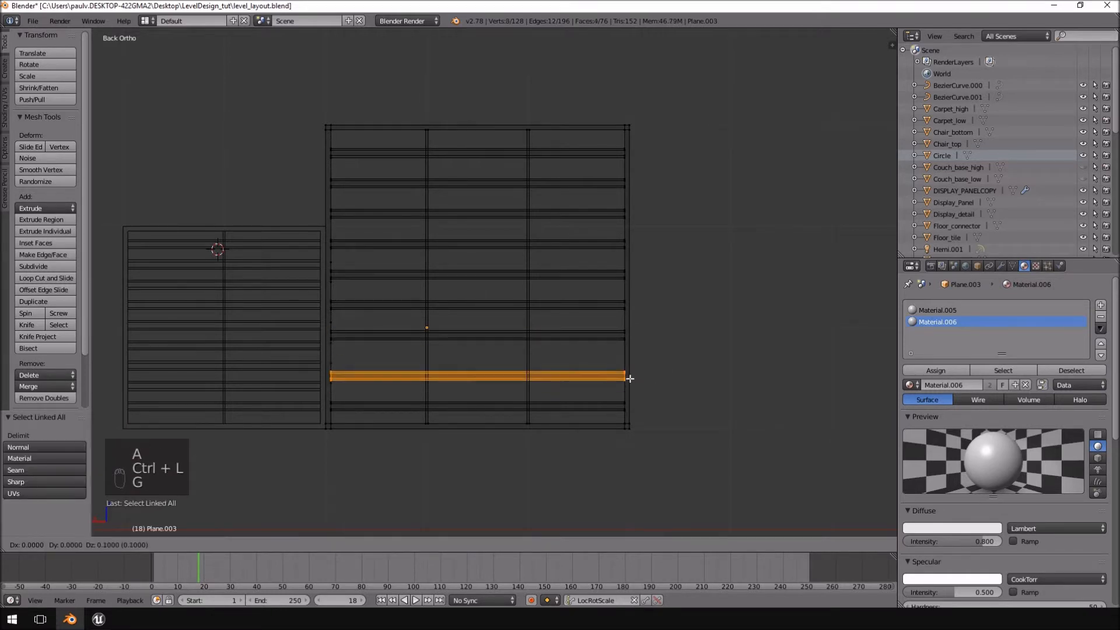
pyautogui.click(627, 367)
# Raise the lowest slat of the wider window by 0.1 units and clear the selection.
pyautogui.press('a')
pyautogui.hotkey('ctrl', 'l')
pyautogui.press('g')
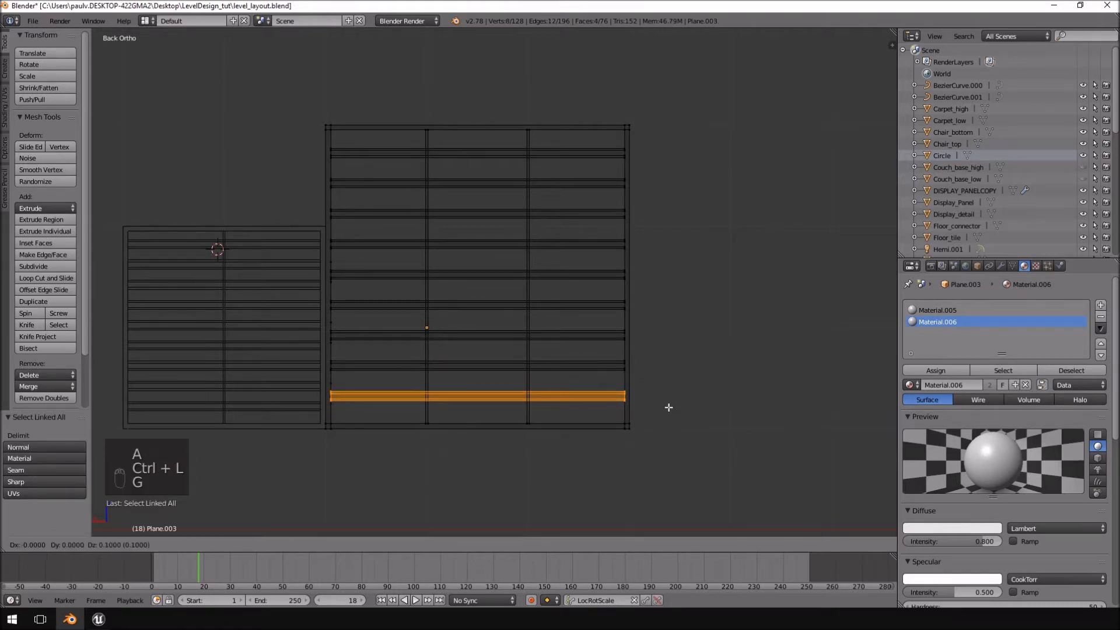
pyautogui.click(668, 406)
pyautogui.press('a')
# Leave mesh editing and examine the taller window's slat spacing from the side and at an angle.
pyautogui.moveTo(688, 400); pyautogui.dragTo(451, 387, button='middle')
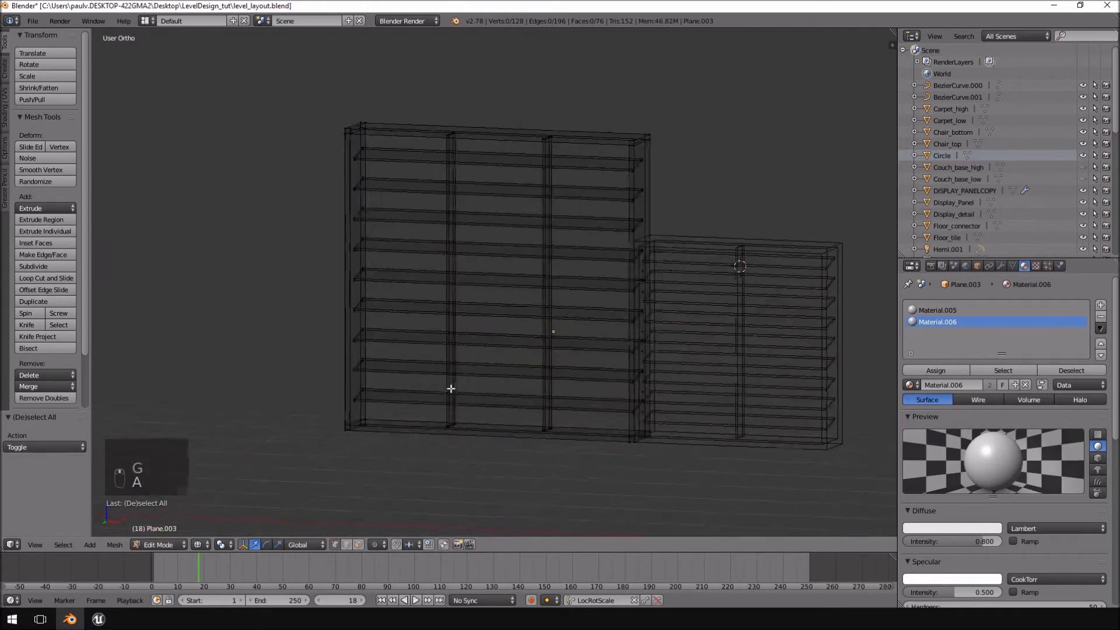
pyautogui.press('Tab')
pyautogui.press('KP_1')
pyautogui.press('KP_3')
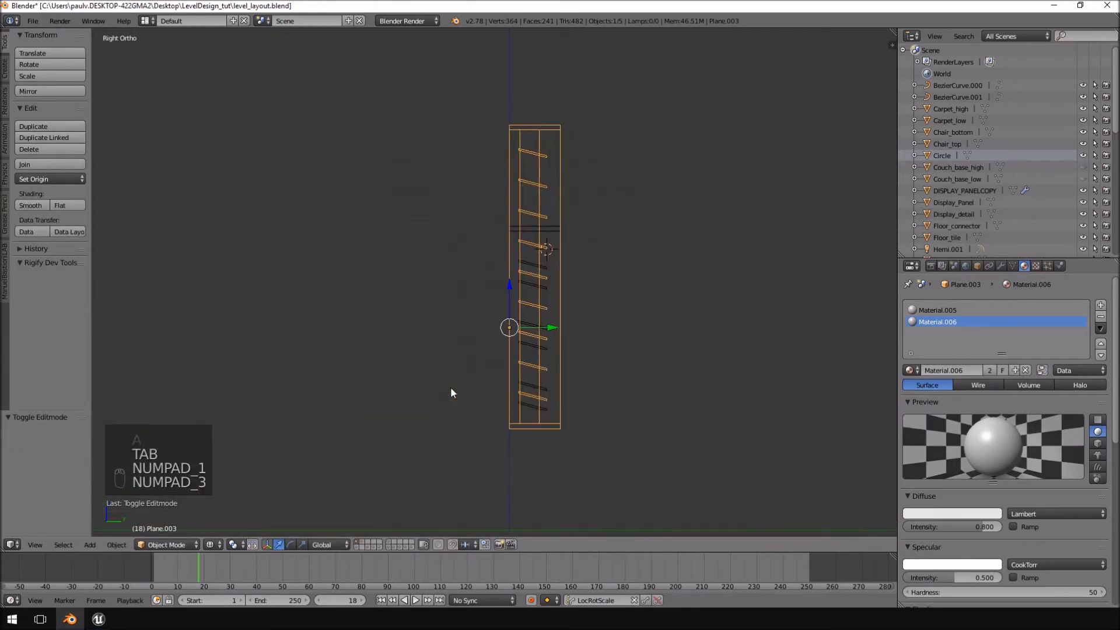
pyautogui.press('a')
pyautogui.press('a')
pyautogui.moveTo(451, 387); pyautogui.dragTo(412, 270, button='middle')
pyautogui.press('Tab')
pyautogui.press('Tab')
# Select both louvred windows and export them as FBX, overwriting border_test.fbx in the Window_borders folder.
pyautogui.rightClick(430, 163)
pyautogui.keyDown('shift'); pyautogui.rightClick(369, 266); pyautogui.keyUp('shift')
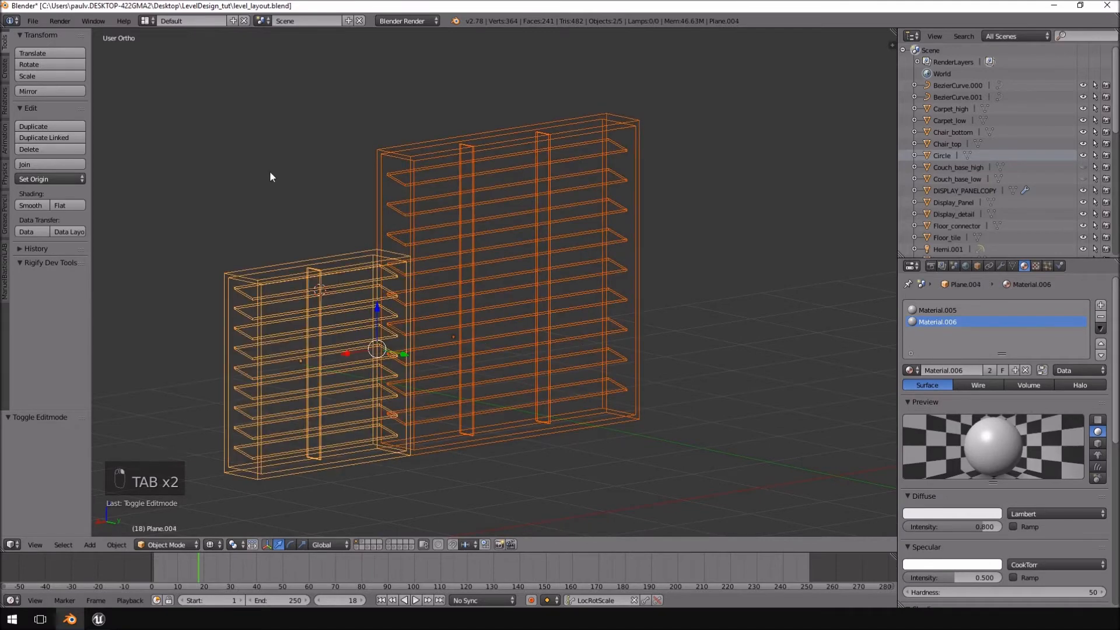
pyautogui.click(34, 21)
pyautogui.moveTo(88, 244)
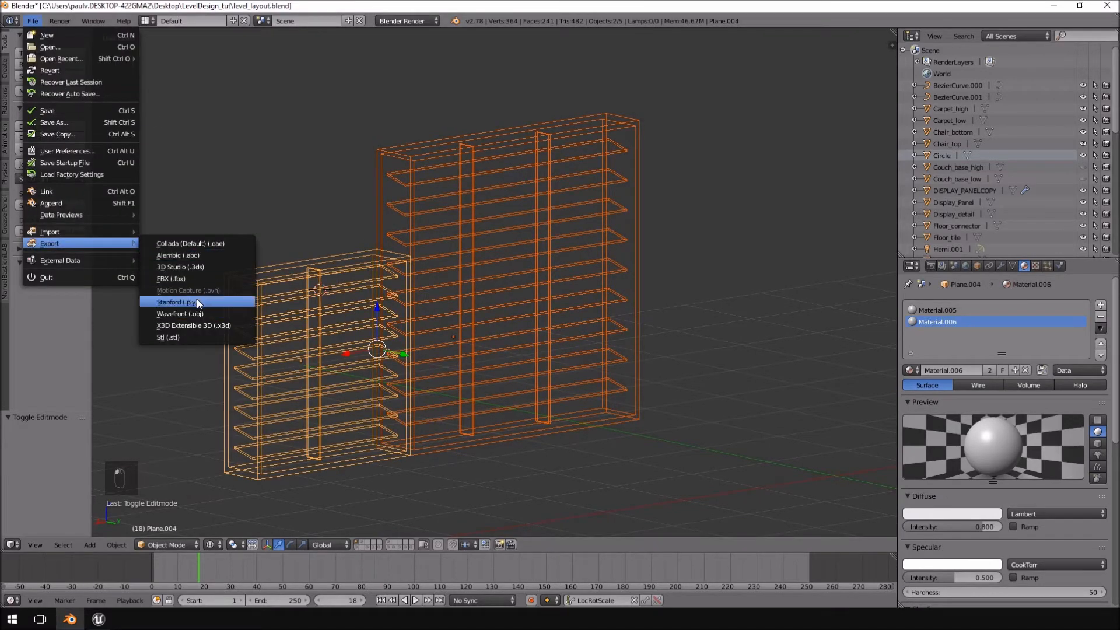
pyautogui.click(175, 279)
pyautogui.click(210, 82)
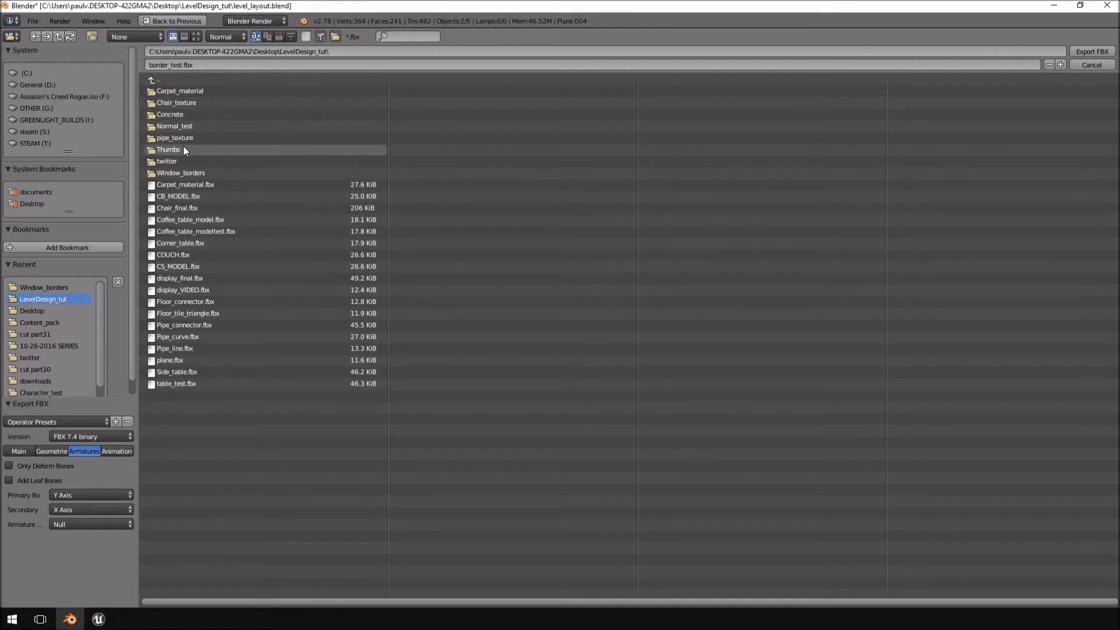
pyautogui.click(190, 172)
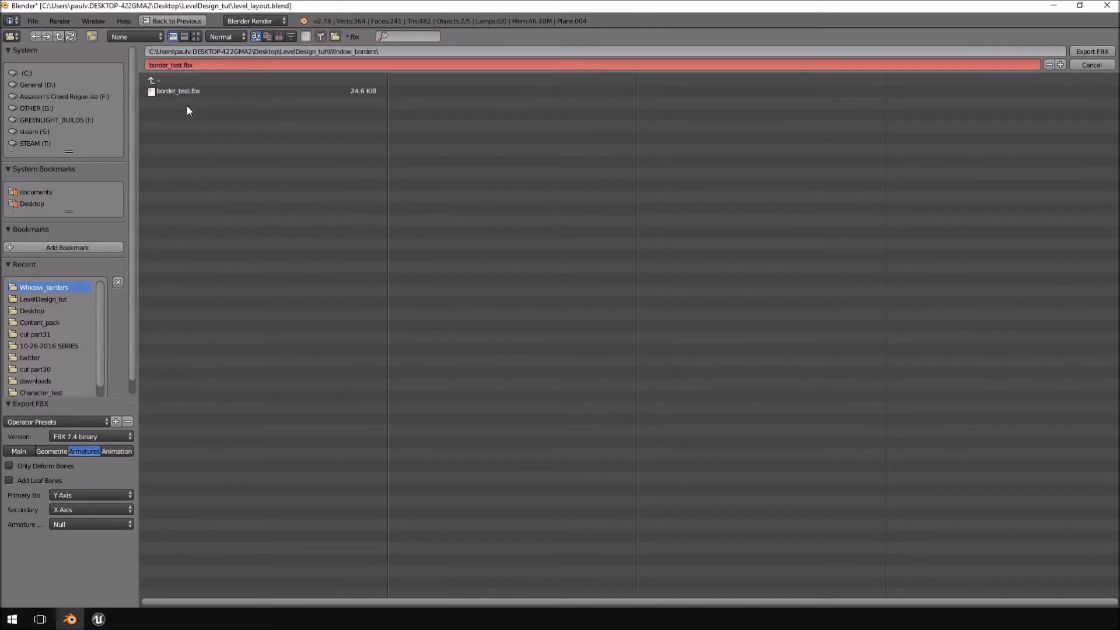
pyautogui.click(181, 92)
pyautogui.click(1090, 51)
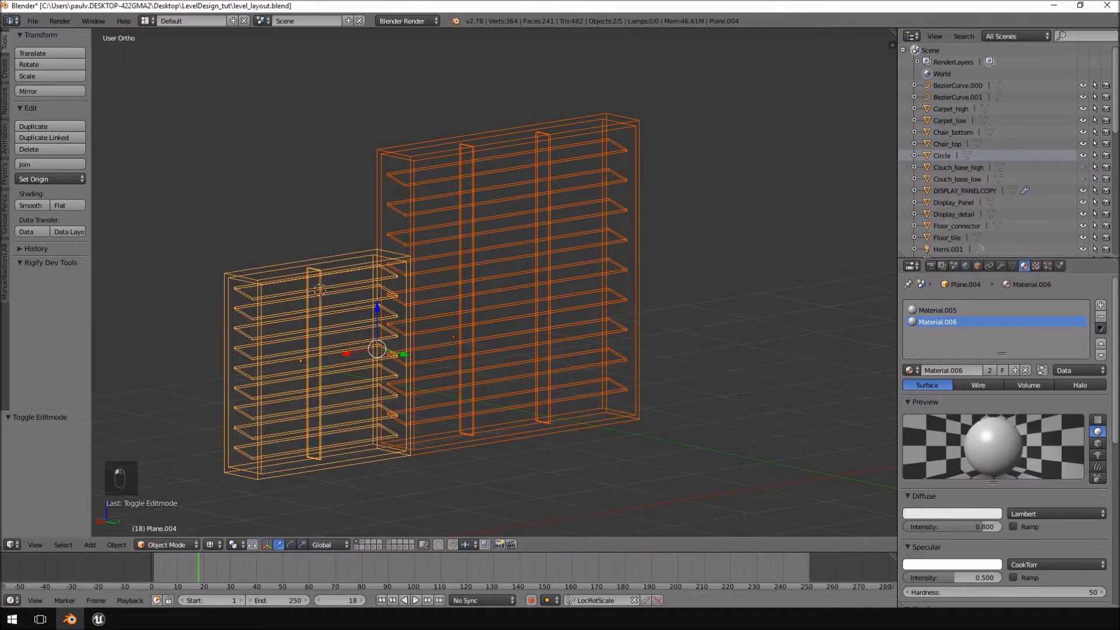
# Switch to Unreal Engine and reimport border_test with auto-generated collision, overwriting the existing asset.
pyautogui.click(98, 619)
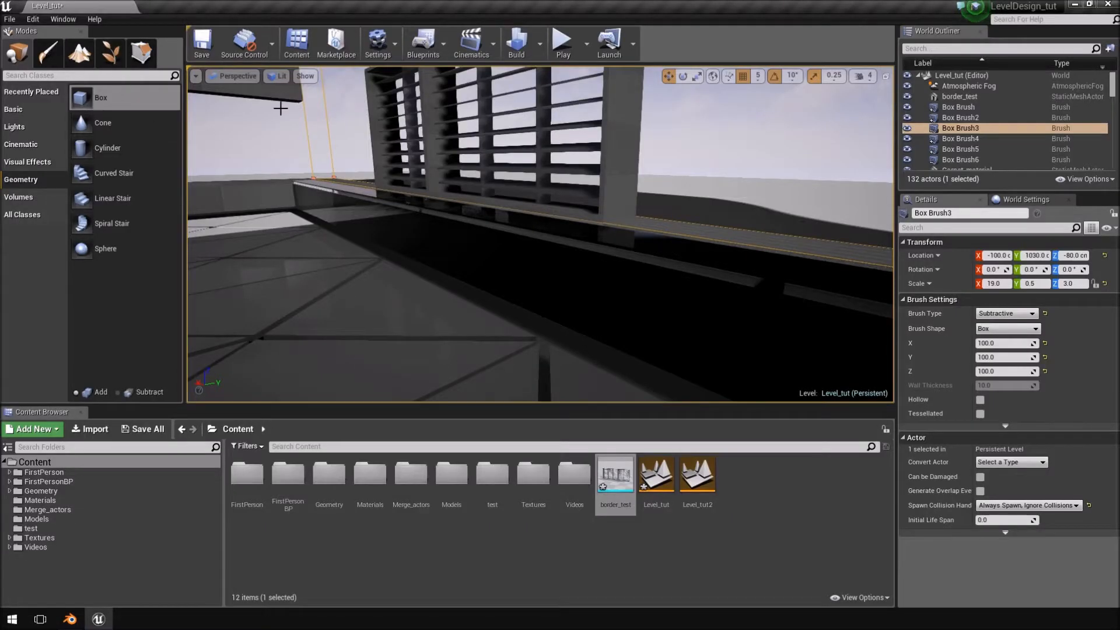
pyautogui.click(98, 431)
pyautogui.doubleClick(156, 81)
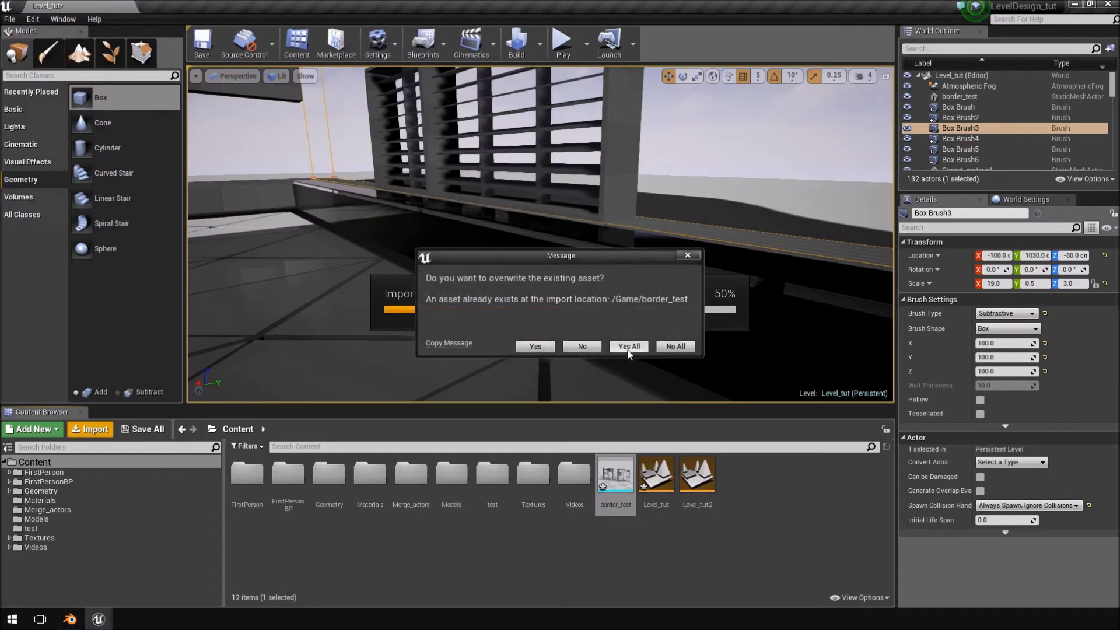
pyautogui.click(627, 348)
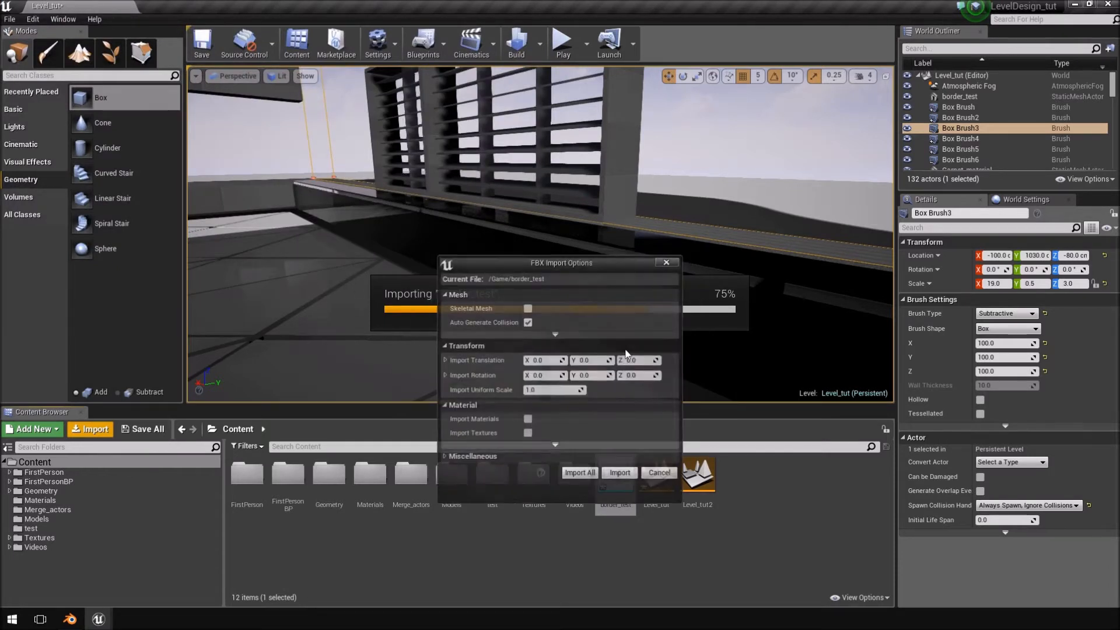
pyautogui.click(625, 480)
# Play the level and walk around both louvred windows to examine their slats, dividers and fit under the overhang, and end the play session.
pyautogui.moveTo(613, 280); pyautogui.dragTo(852, 269, button='right')
pyautogui.click(562, 43)
pyautogui.click(699, 270)
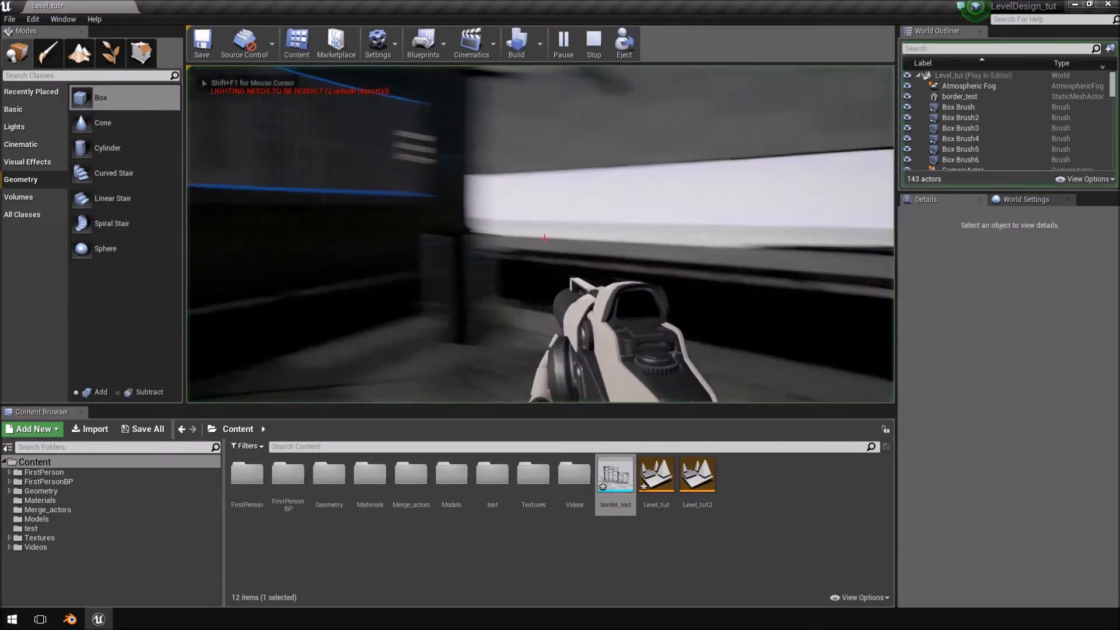
pyautogui.press('w')
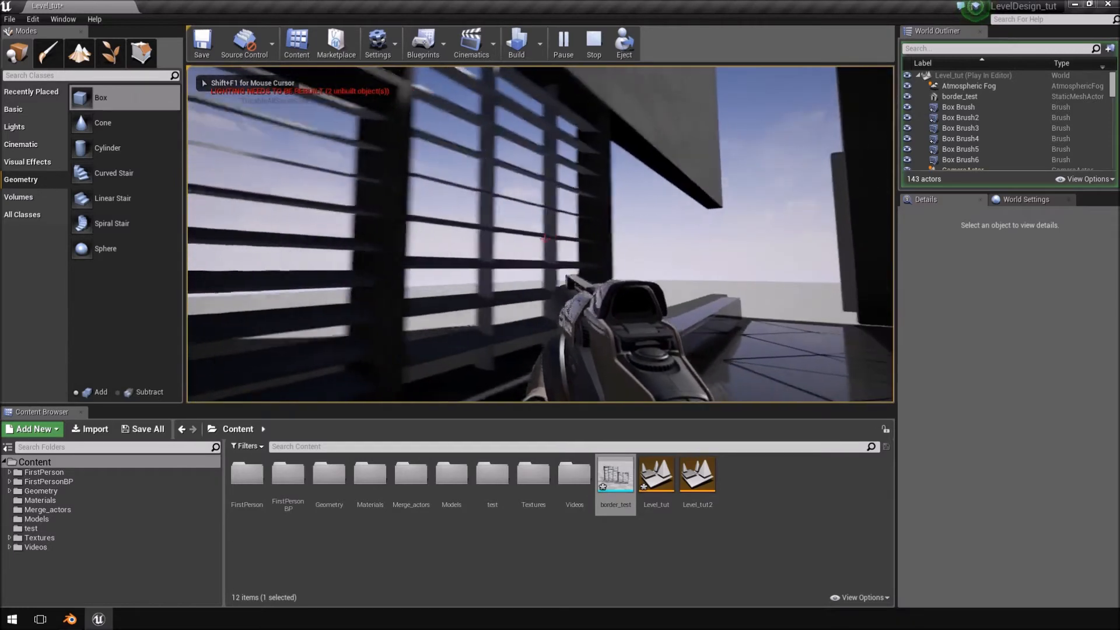
pyautogui.press('w')
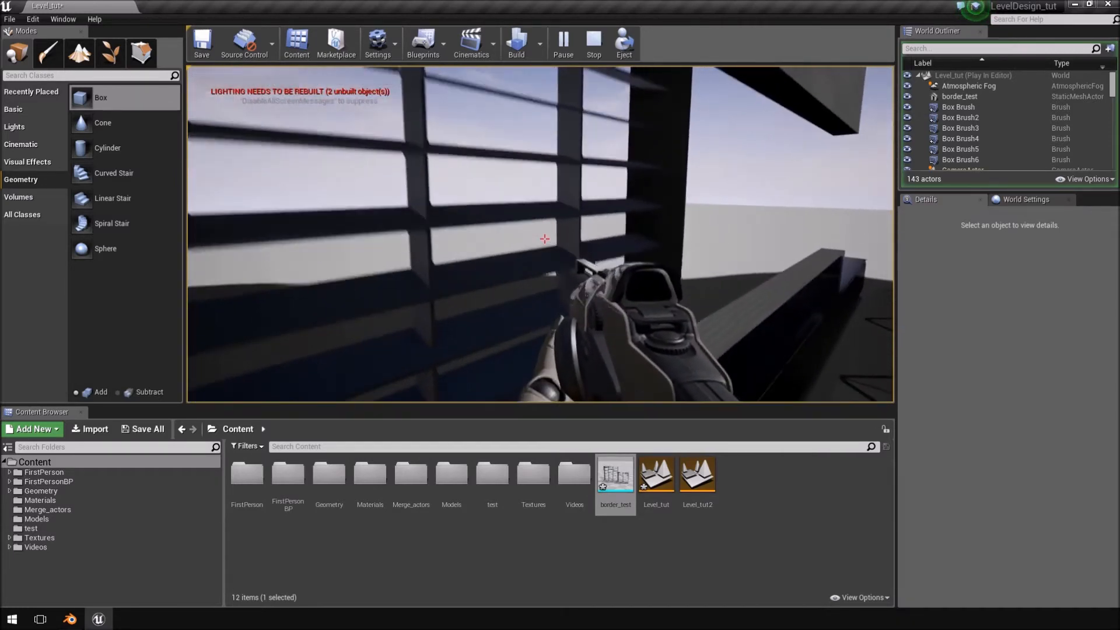
pyautogui.press('w')
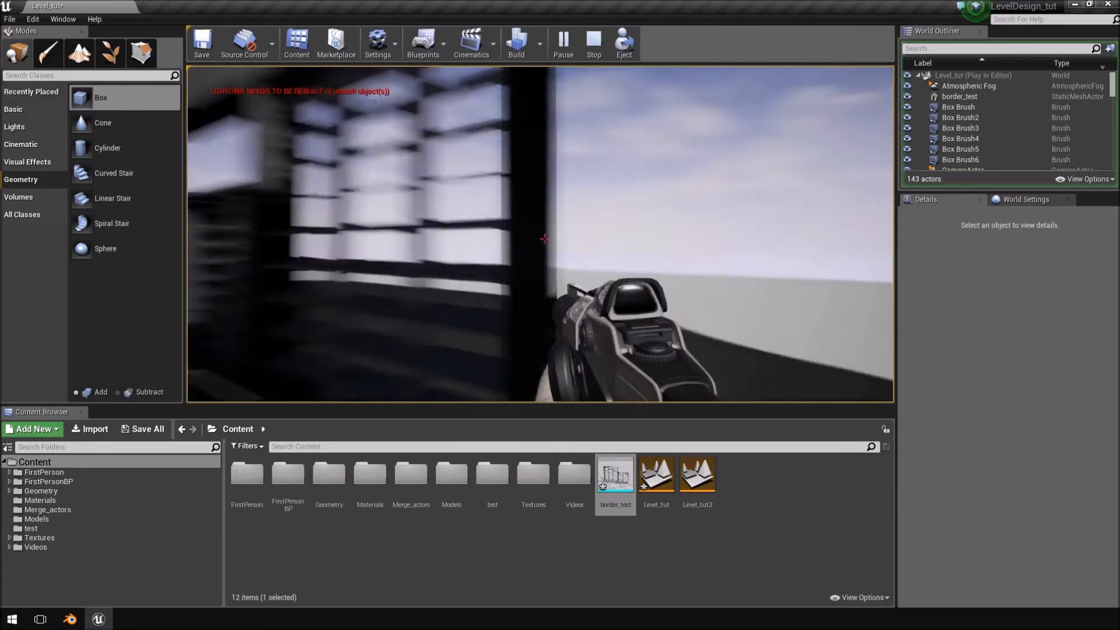
pyautogui.press('w')
pyautogui.press('space')
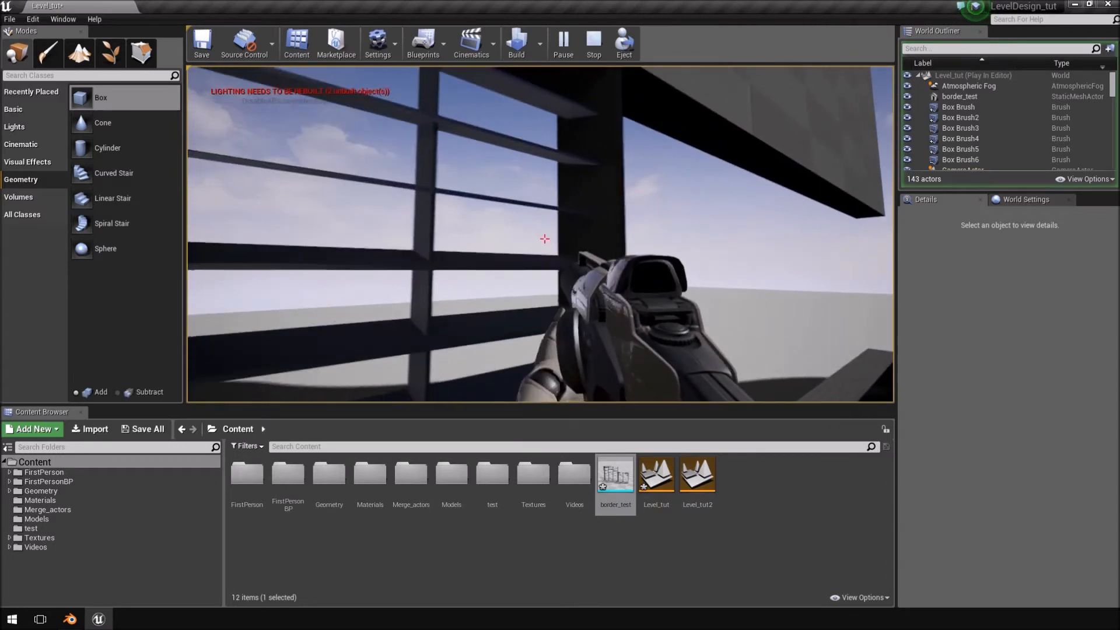
pyautogui.press('w')
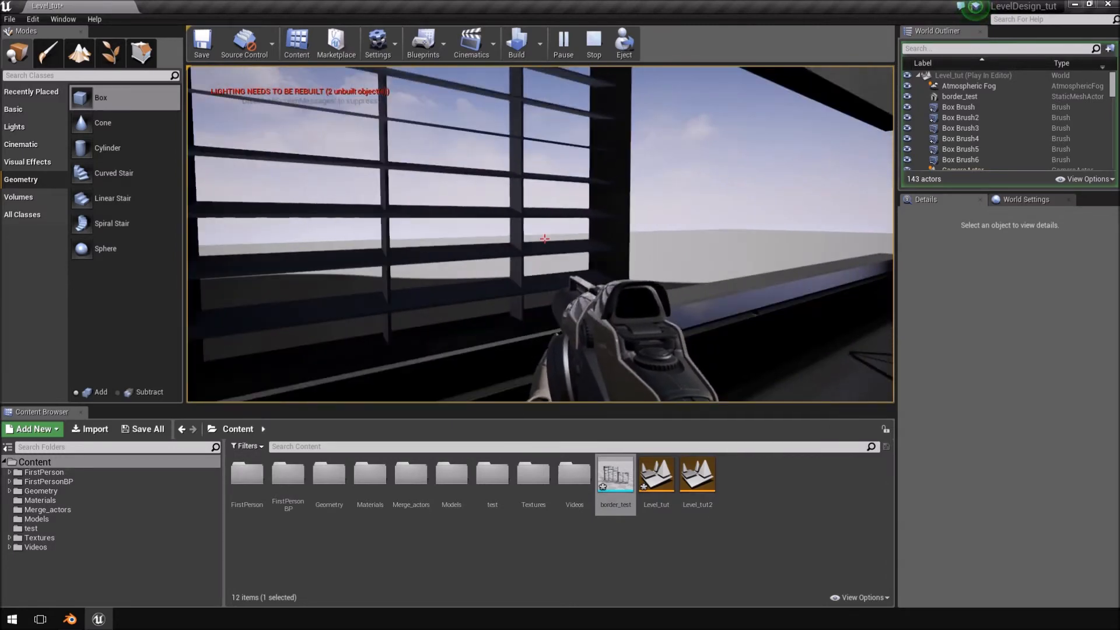
pyautogui.press('w')
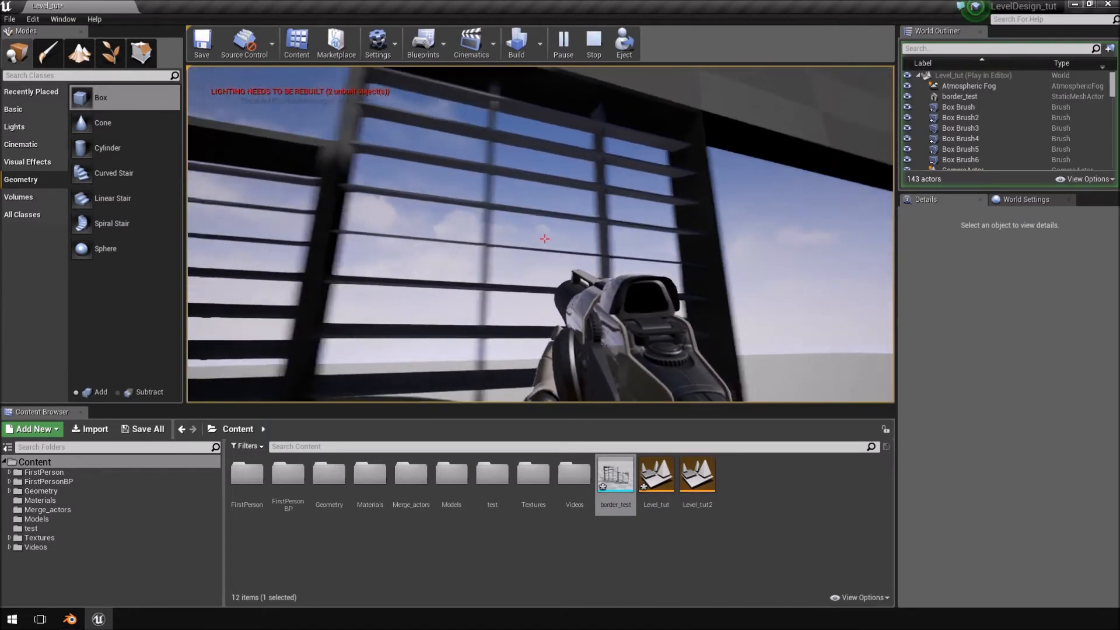
pyautogui.press('a')
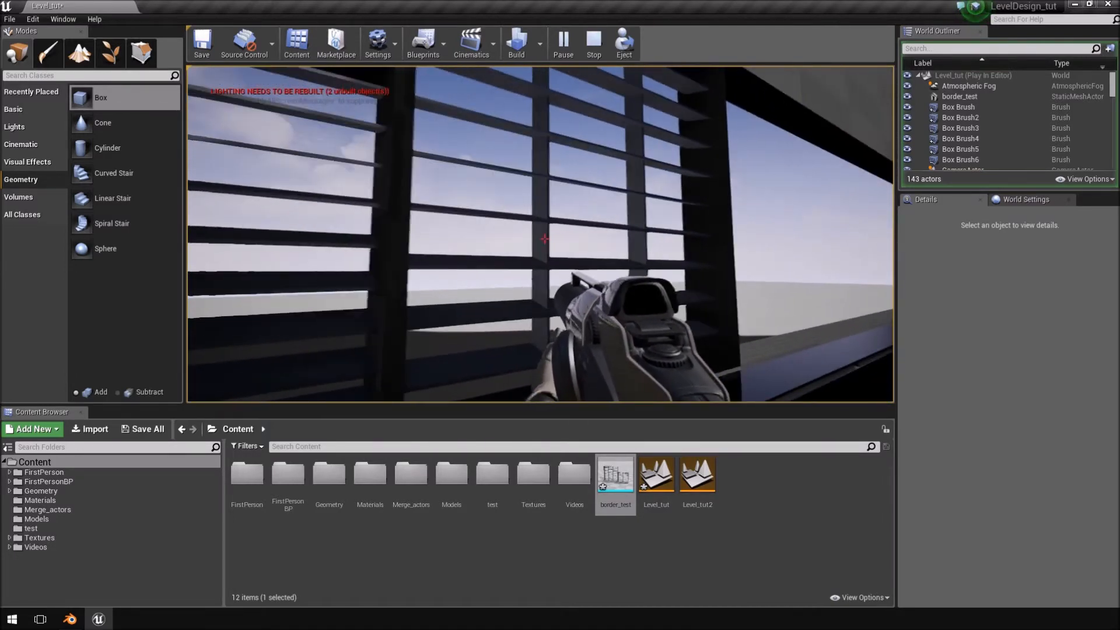
pyautogui.press('w')
pyautogui.press('s')
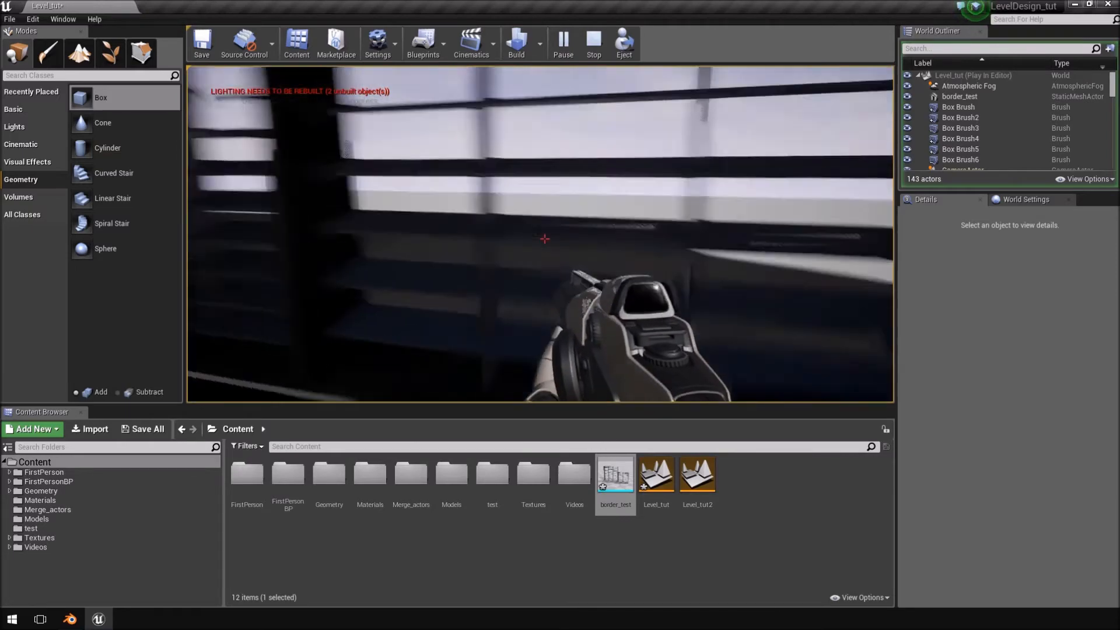
pyautogui.press('d')
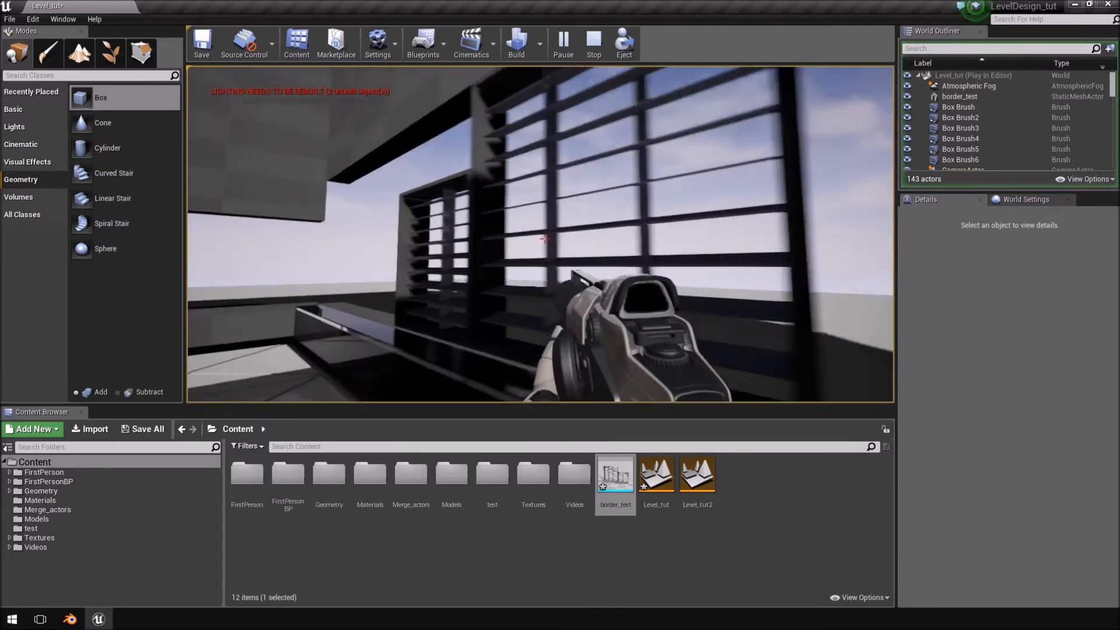
pyautogui.press('a')
pyautogui.press('d')
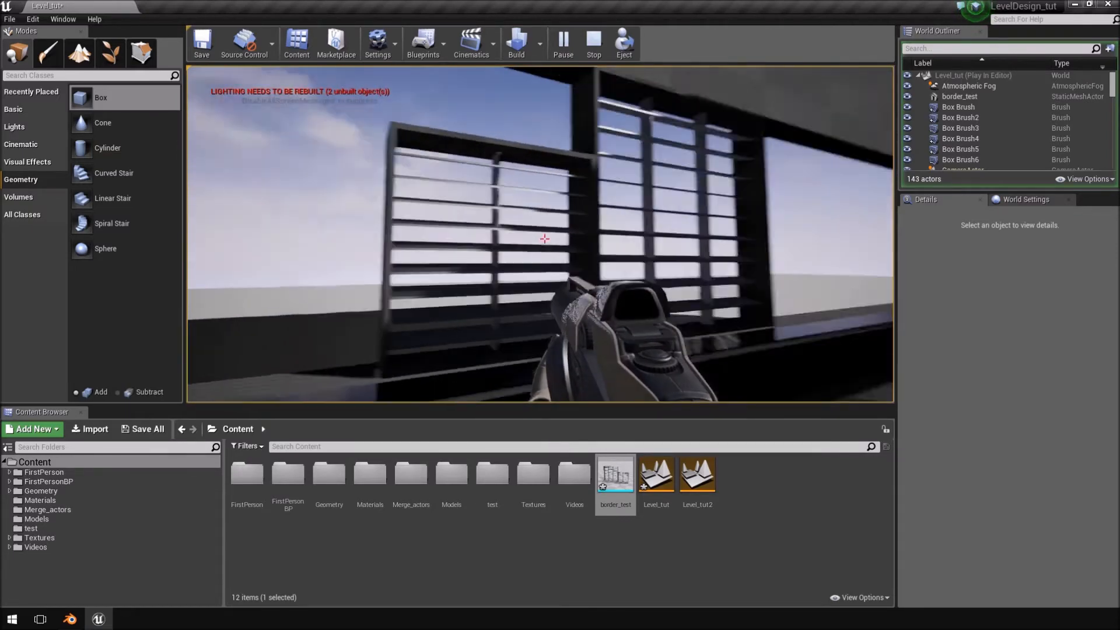
pyautogui.press('a')
pyautogui.press('d')
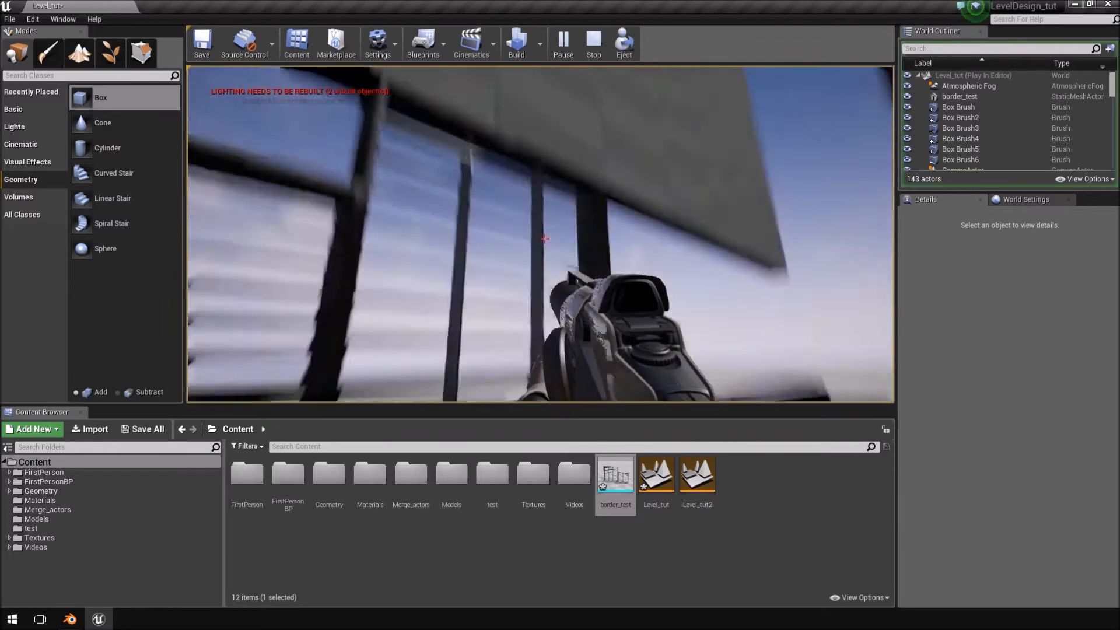
pyautogui.press('a')
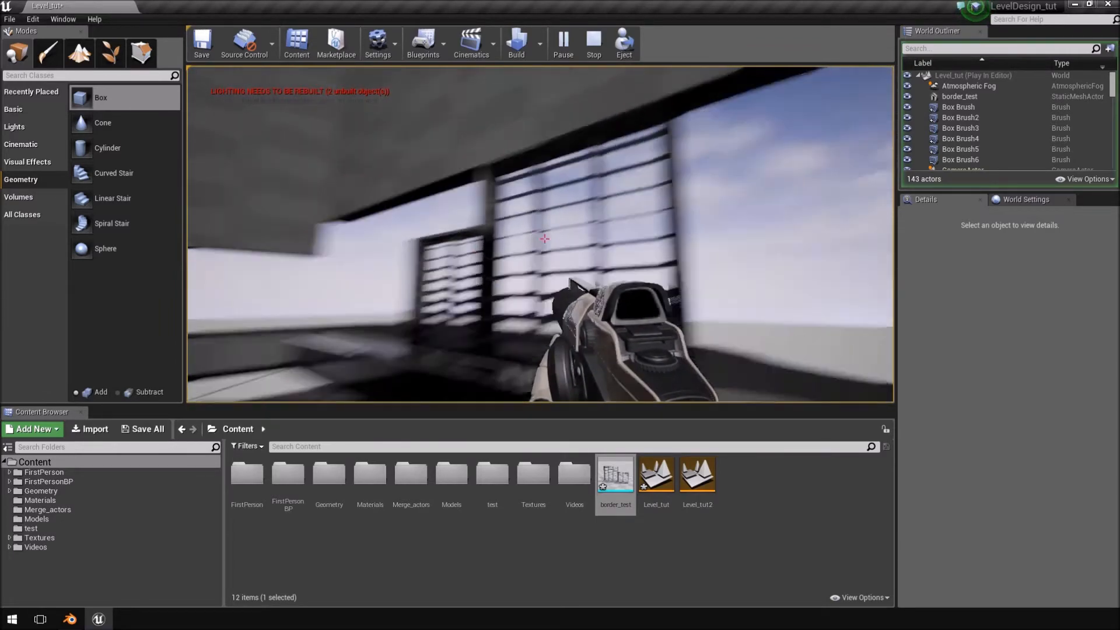
pyautogui.press('s')
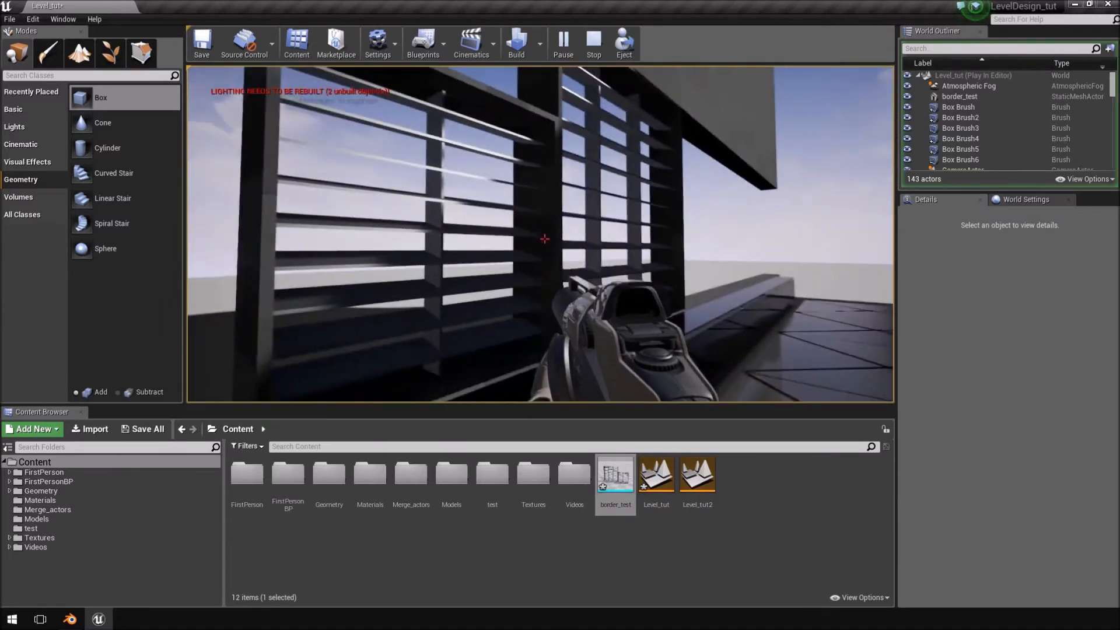
pyautogui.press('Escape')
# Switch to Blender, view the windows from the back, and open the wider window's mesh for editing.
pyautogui.click(73, 622)
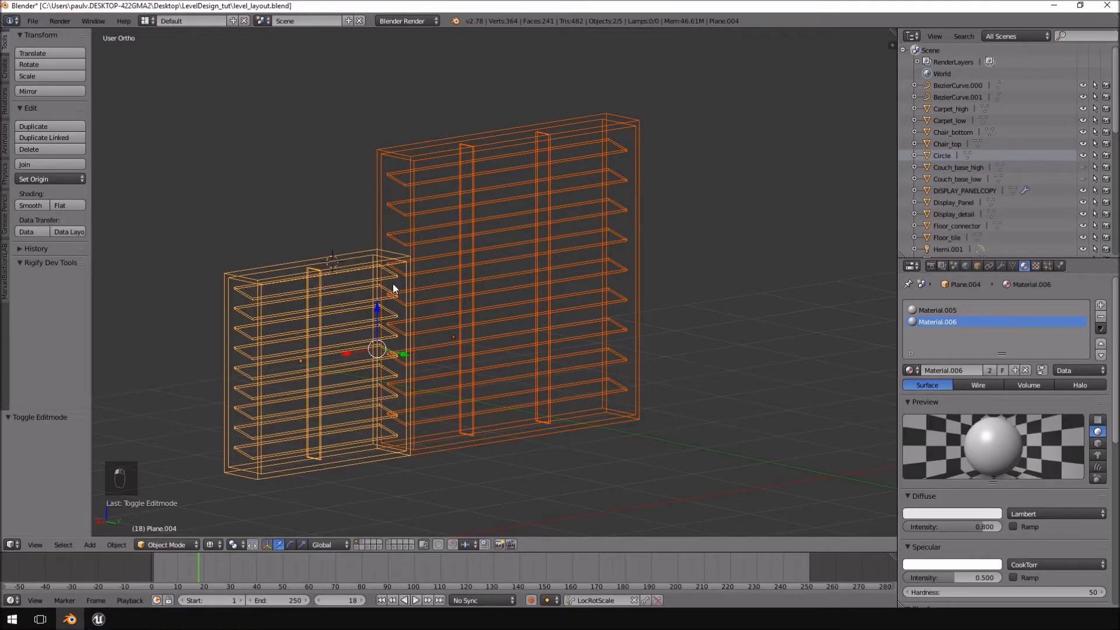
pyautogui.press('KP_1')
pyautogui.press('ctrl+KP_3')
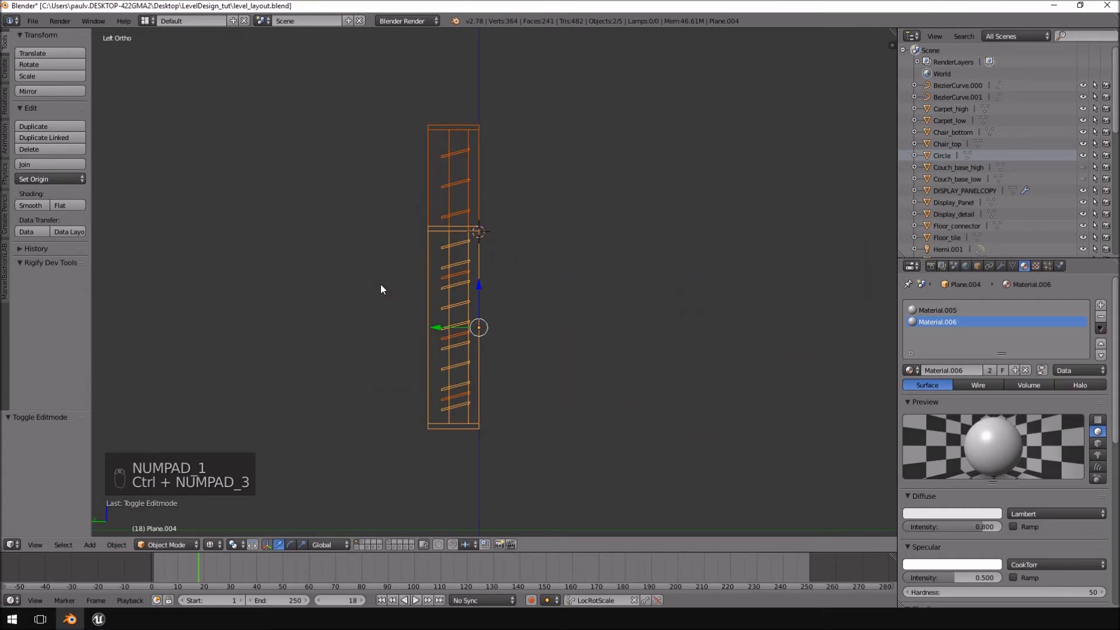
pyautogui.press('KP_1')
pyautogui.press('ctrl+KP_1')
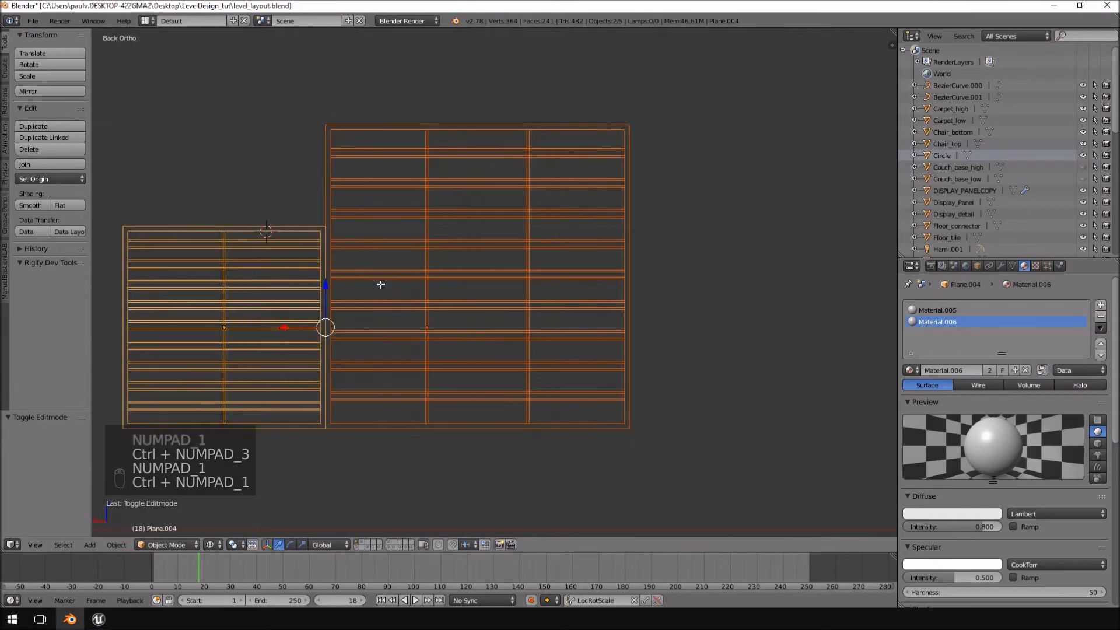
pyautogui.press('Tab')
pyautogui.press('a')
pyautogui.press('a')
pyautogui.press('Tab')
pyautogui.rightClick(562, 138)
pyautogui.press('Tab')
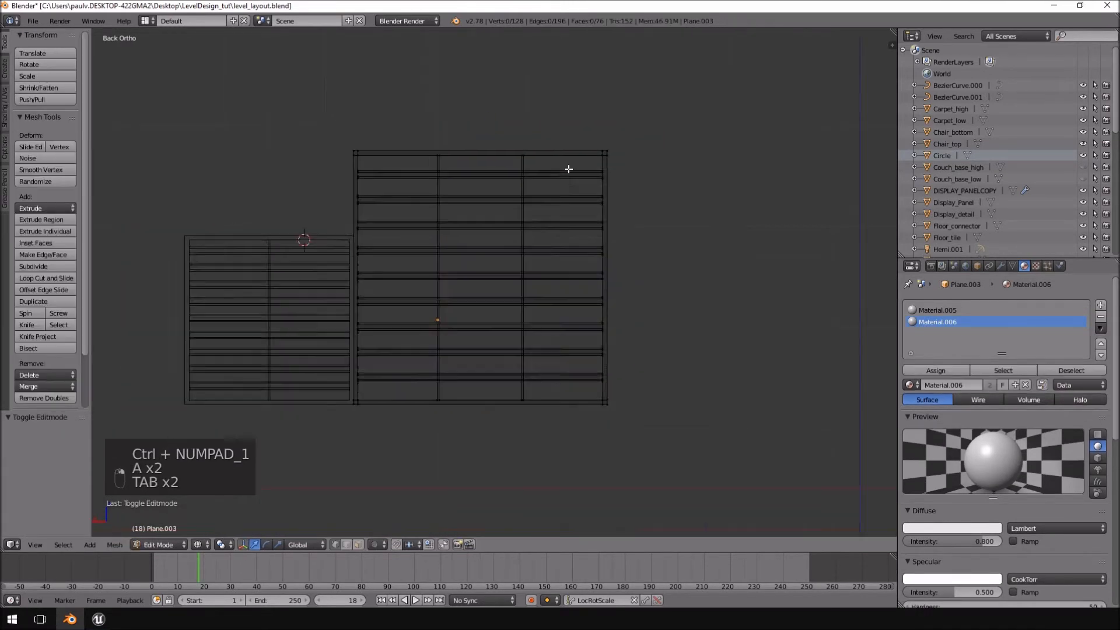
pyautogui.press('a')
pyautogui.press('a')
pyautogui.press('a')
pyautogui.scroll(-4, 569, 169)
pyautogui.scroll(6, 569, 169)
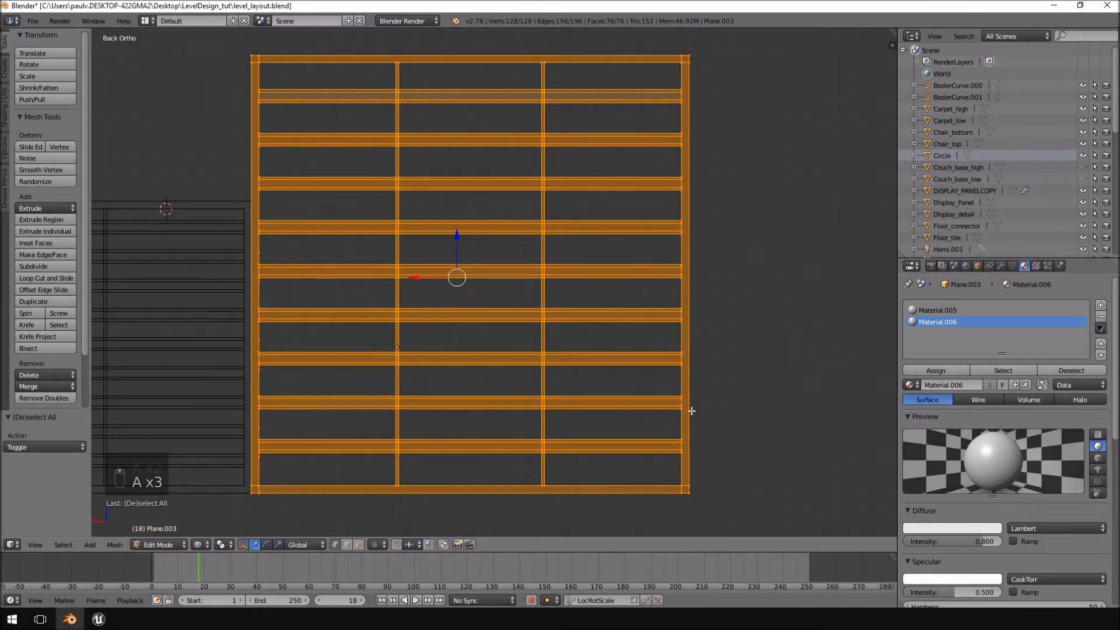
pyautogui.scroll(-4, 772, 133)
pyautogui.scroll(2, 593, 230)
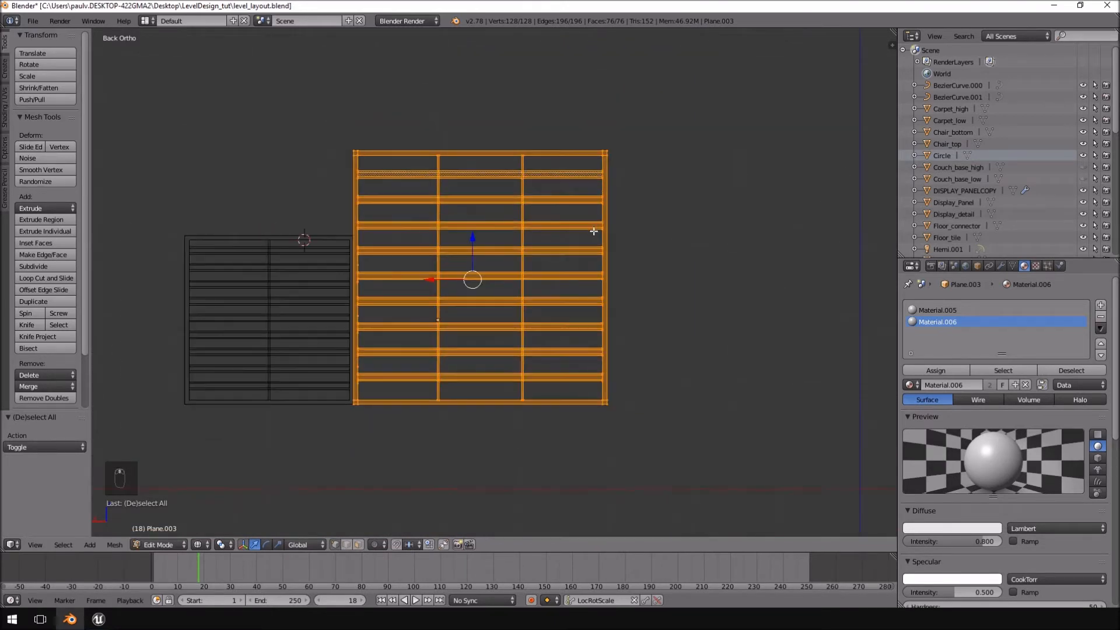
pyautogui.press('a')
pyautogui.moveTo(685, 110)
pyautogui.keyDown('ctrl'); pyautogui.mouseDown()
pyautogui.moveTo(600, 443)
pyautogui.moveTo(647, 491)
pyautogui.mouseUp(); pyautogui.keyUp('ctrl')
pyautogui.press('a')
pyautogui.keyDown('ctrl'); pyautogui.moveTo(630, 147); pyautogui.dragTo(631, 148); pyautogui.keyUp('ctrl')
pyautogui.keyDown('ctrl'); pyautogui.moveTo(636, 421); pyautogui.dragTo(606, 458); pyautogui.keyUp('ctrl')
pyautogui.scroll(-1, 628, 395)
pyautogui.keyDown('shift'); pyautogui.moveTo(627, 395); pyautogui.dragTo(544, 414, button='middle'); pyautogui.keyUp('shift')
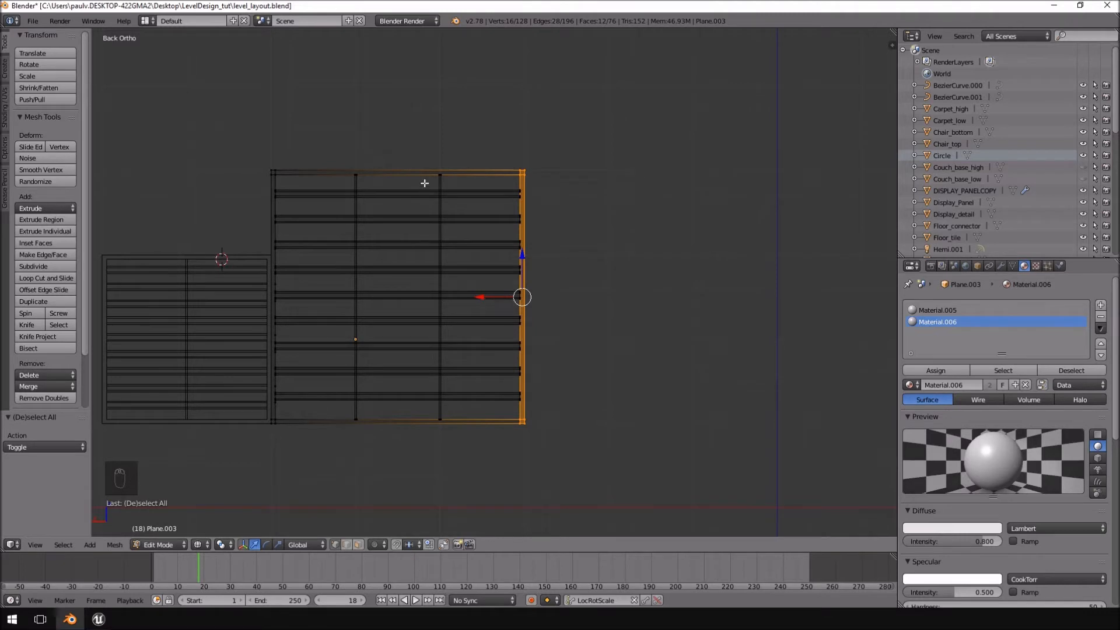
pyautogui.press('a')
# Dissolve the wider window's vertical divider farthest from the smaller window and delete its leftover vertices.
pyautogui.hotkey('ctrl', 'Delete')
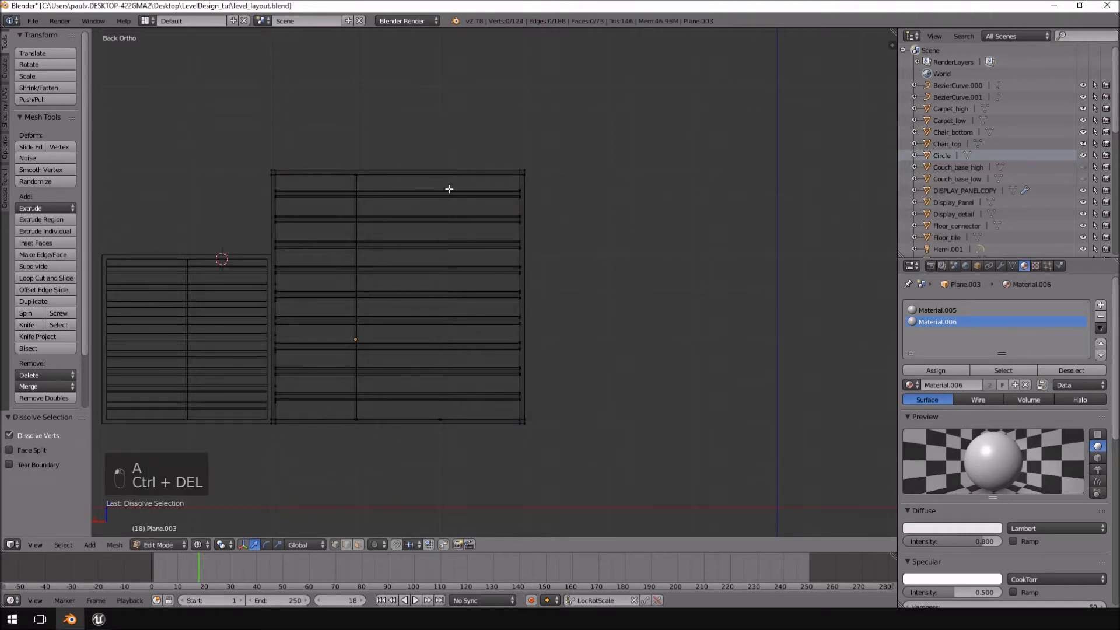
pyautogui.press('a')
pyautogui.press('a')
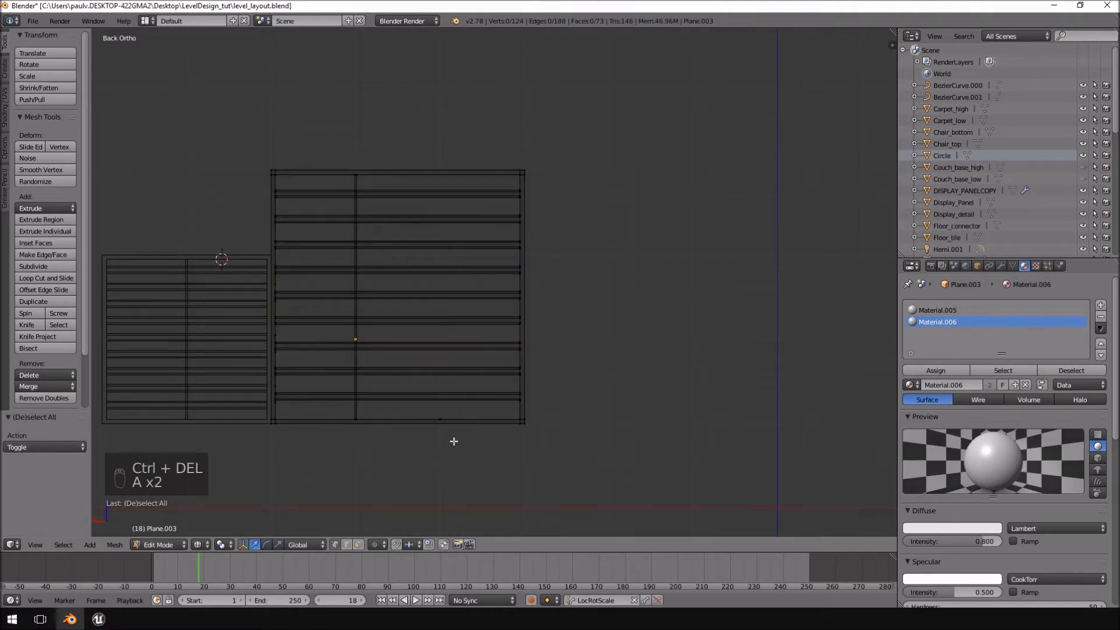
pyautogui.press('Delete')
pyautogui.press('Up')
pyautogui.press('Up')
pyautogui.press('Return')
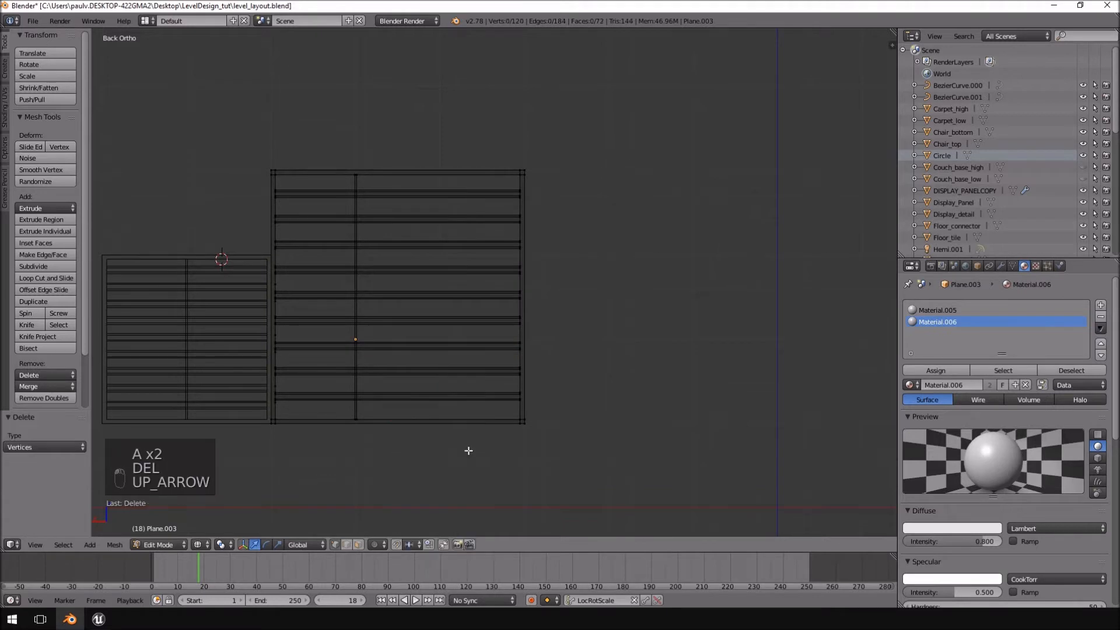
# Select the remaining vertical divider of the wider window and move it -0.5 units along X to the frame's centre.
pyautogui.press('a')
pyautogui.press('a')
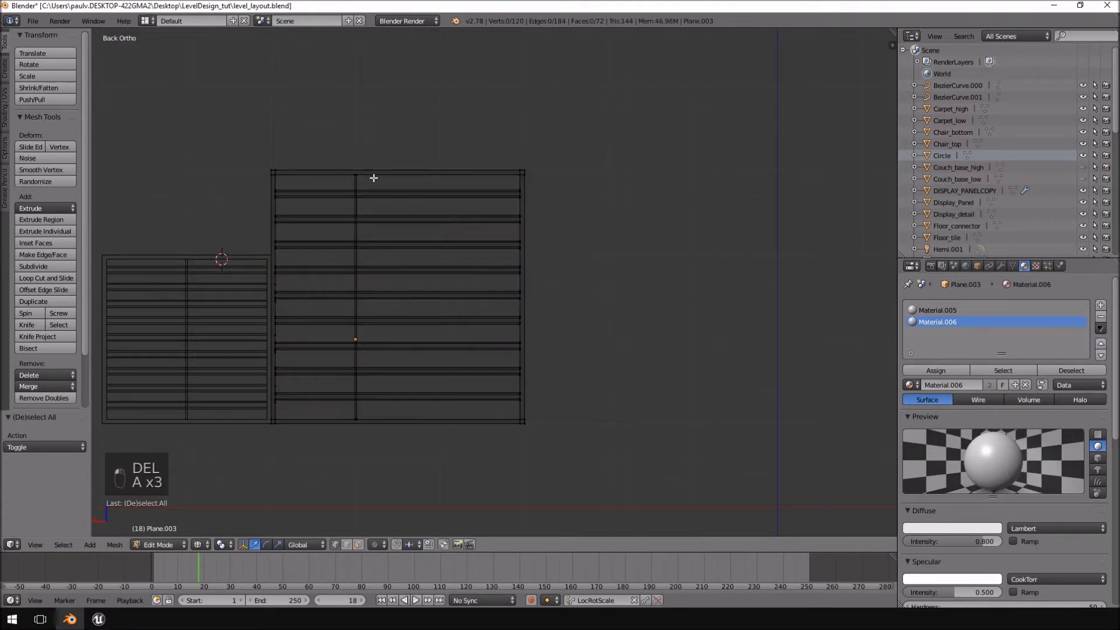
pyautogui.hotkey('ctrl', 'l')
pyautogui.press('g')
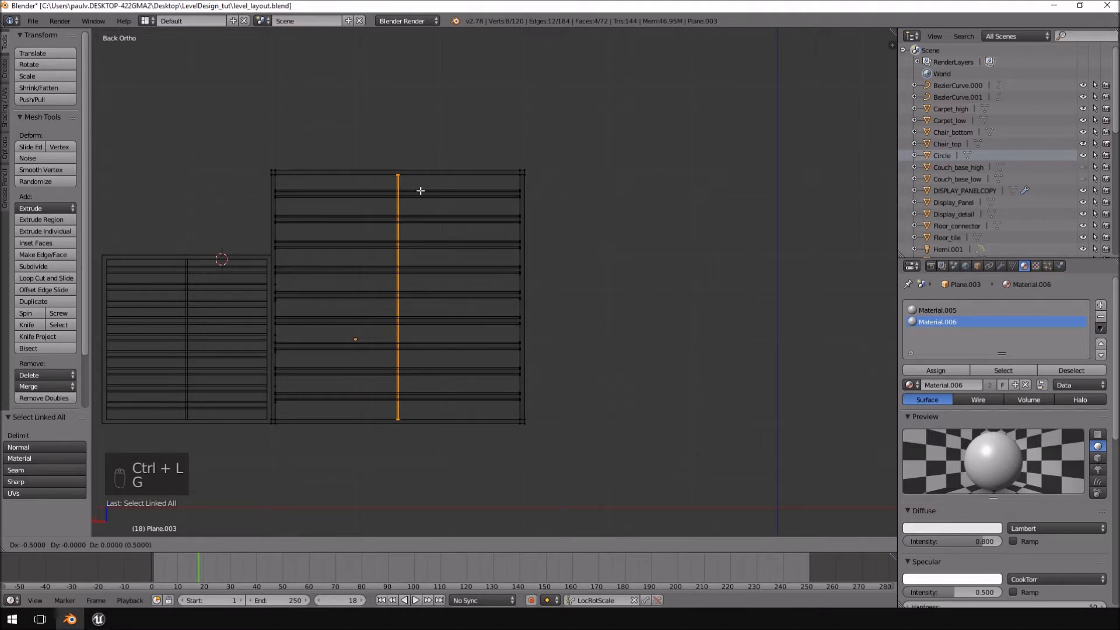
pyautogui.click(420, 190)
pyautogui.scroll(5, 487, 308)
pyautogui.scroll(-2, 508, 316)
pyautogui.keyDown('shift'); pyautogui.moveTo(508, 320); pyautogui.dragTo(527, 406, button='middle'); pyautogui.keyUp('shift')
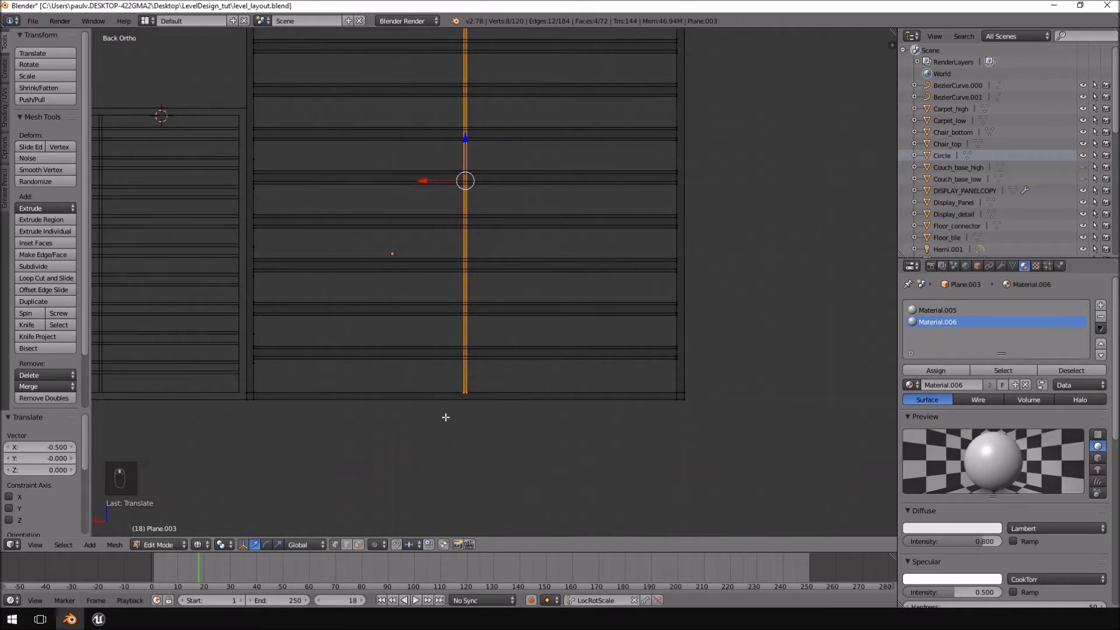
# Finish editing the wider window's mesh, delete the smaller louvred window, and select the wider window.
pyautogui.scroll(-6, 558, 370)
pyautogui.scroll(2, 563, 303)
pyautogui.press('Tab')
pyautogui.scroll(4, 562, 301)
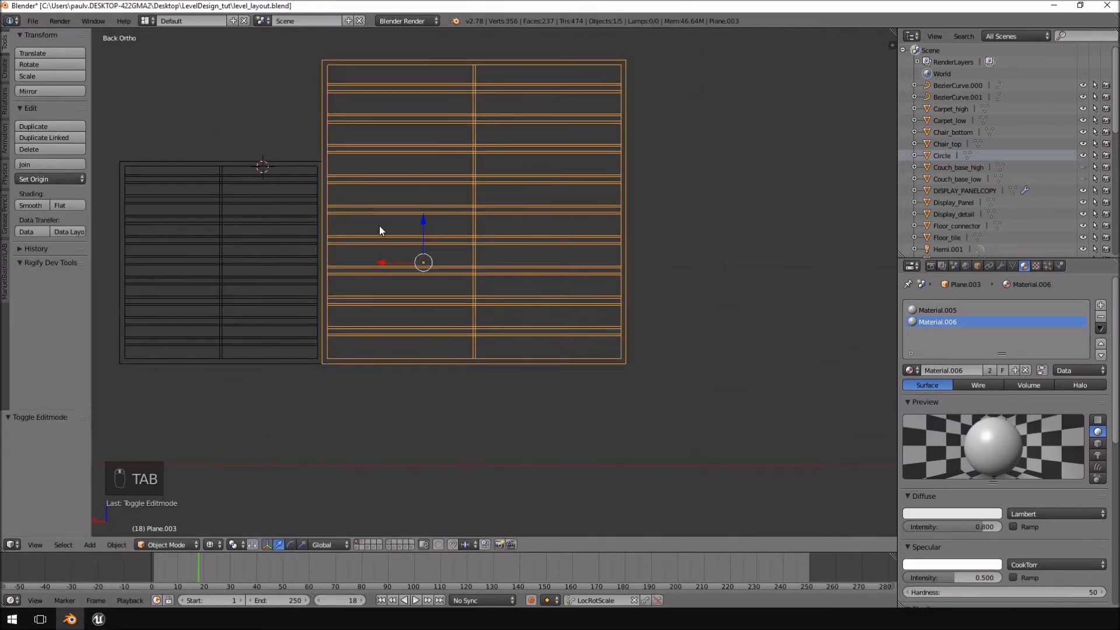
pyautogui.moveTo(470, 97); pyautogui.dragTo(257, 196, button='middle')
pyautogui.rightClick(320, 226)
pyautogui.press('Delete')
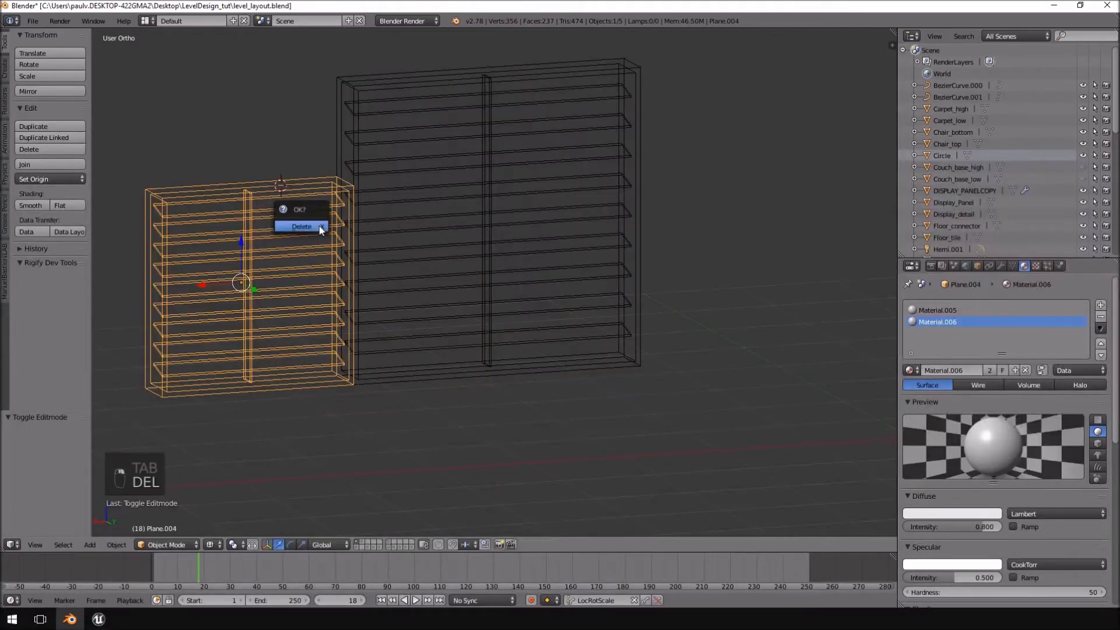
pyautogui.click(319, 229)
pyautogui.rightClick(629, 86)
# Examine the remaining window from the back, from the side and in an angled perspective view.
pyautogui.press('KP_1')
pyautogui.press('KP_3')
pyautogui.press('ctrl+KP_1')
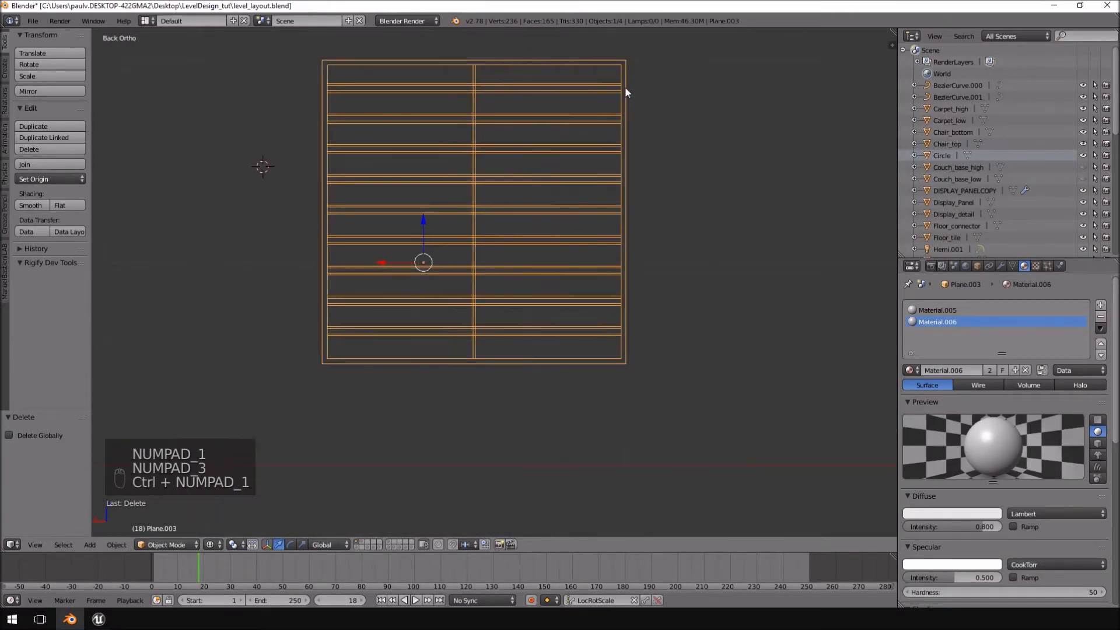
pyautogui.moveTo(554, 151); pyautogui.dragTo(643, 197, button='middle')
pyautogui.press('KP_1')
pyautogui.press('KP_3')
pyautogui.press('KP_5')
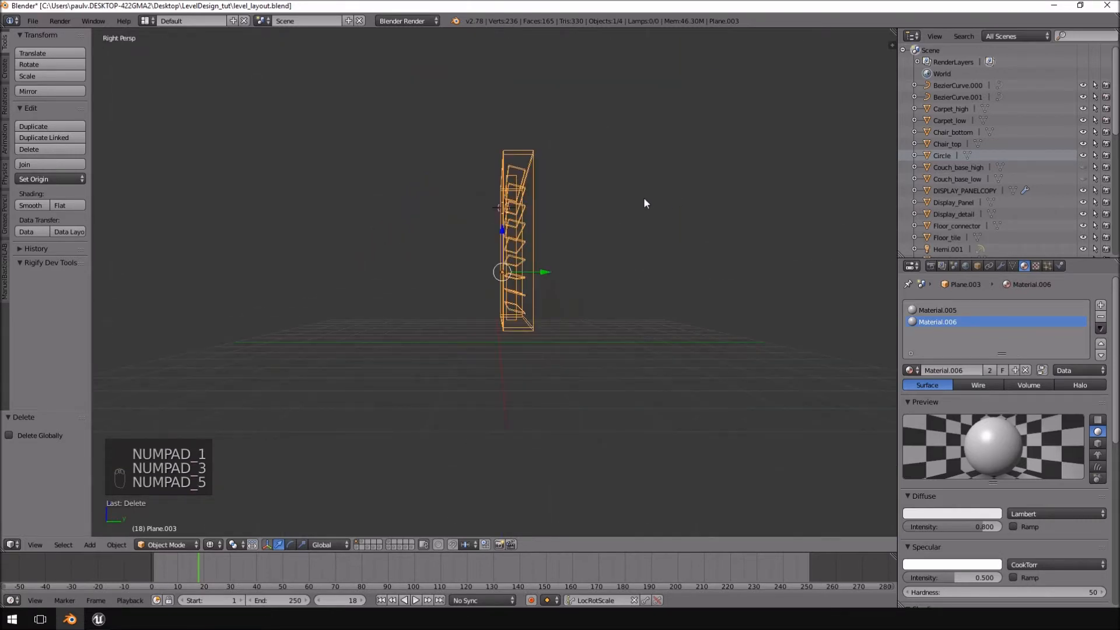
pyautogui.press('KP_6')
pyautogui.press('KP_6')
pyautogui.press('KP_6')
pyautogui.press('KP_6')
pyautogui.press('KP_6')
# Deselect all of the window's mesh, switch the viewport to solid shading, and return to Object Mode.
pyautogui.press('Tab')
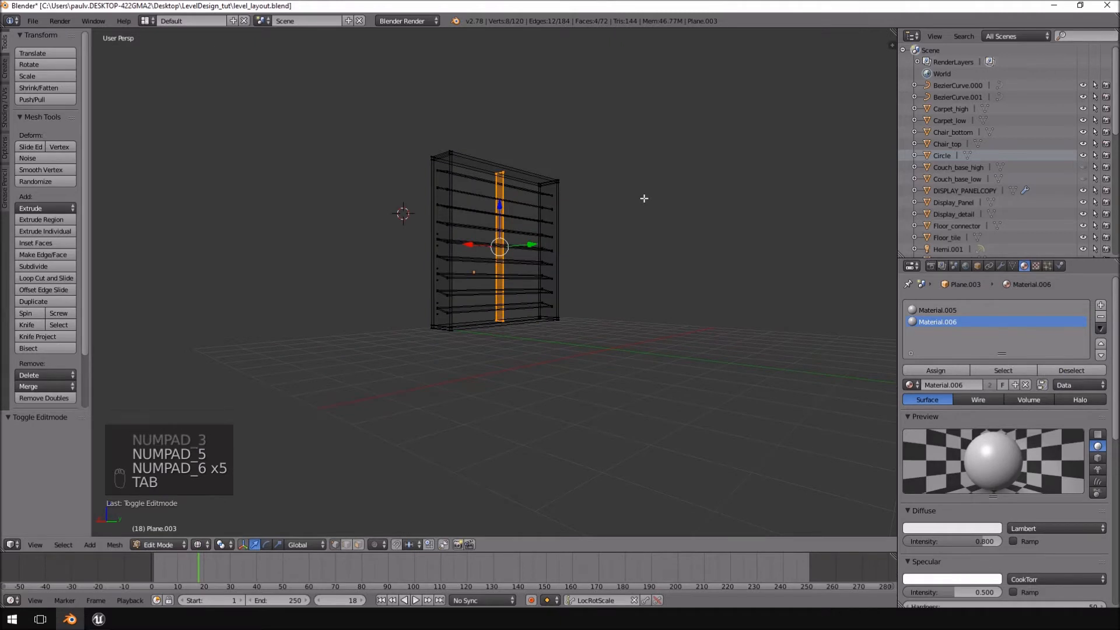
pyautogui.press('KP_5')
pyautogui.press('KP_5')
pyautogui.press('a')
pyautogui.press('a')
pyautogui.press('a')
pyautogui.moveTo(643, 198); pyautogui.dragTo(646, 255, button='middle')
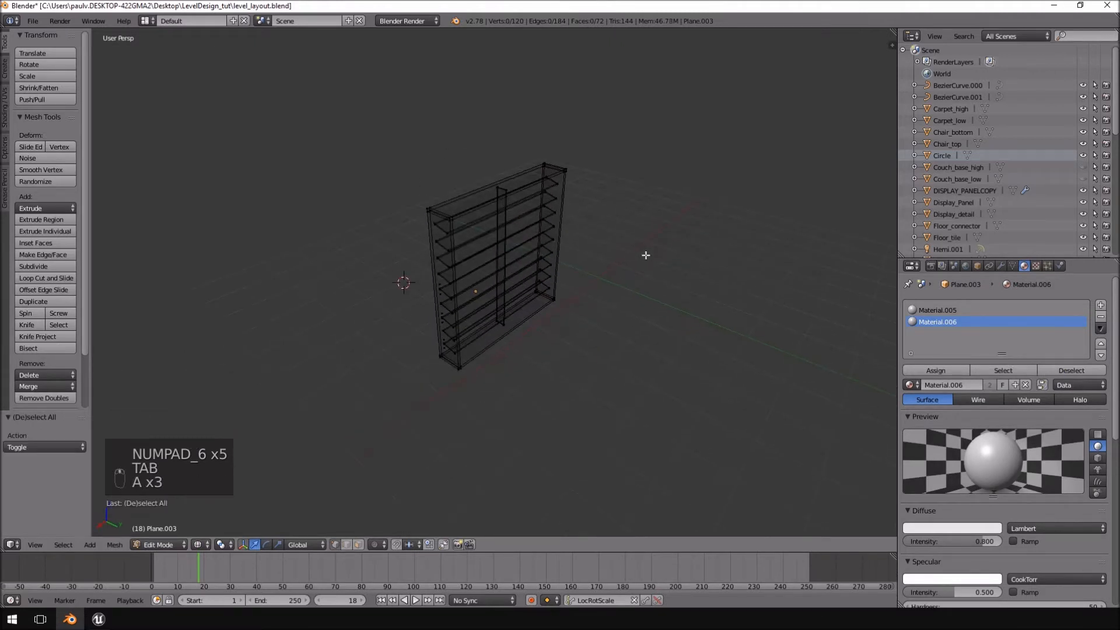
pyautogui.moveTo(642, 179)
pyautogui.mouseDown(button='middle')
pyautogui.moveTo(630, 158)
pyautogui.moveTo(517, 170)
pyautogui.moveTo(570, 193)
pyautogui.moveTo(560, 180)
pyautogui.moveTo(558, 313)
pyautogui.mouseUp(button='middle')
pyautogui.press('z')
pyautogui.press('Tab')
pyautogui.scroll(3, 565, 184)
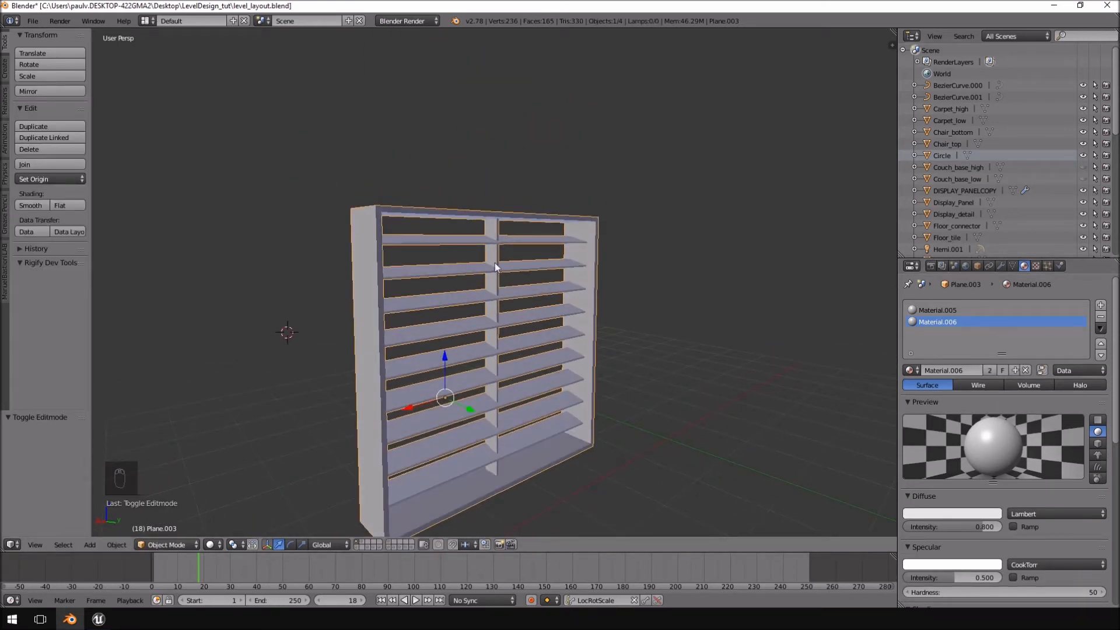
# Split the 3D view with a UV/Image Editor beside it and select the window's whole mesh to examine its UV layout.
pyautogui.rightClick(492, 30)
pyautogui.click(487, 40)
pyautogui.click(446, 146)
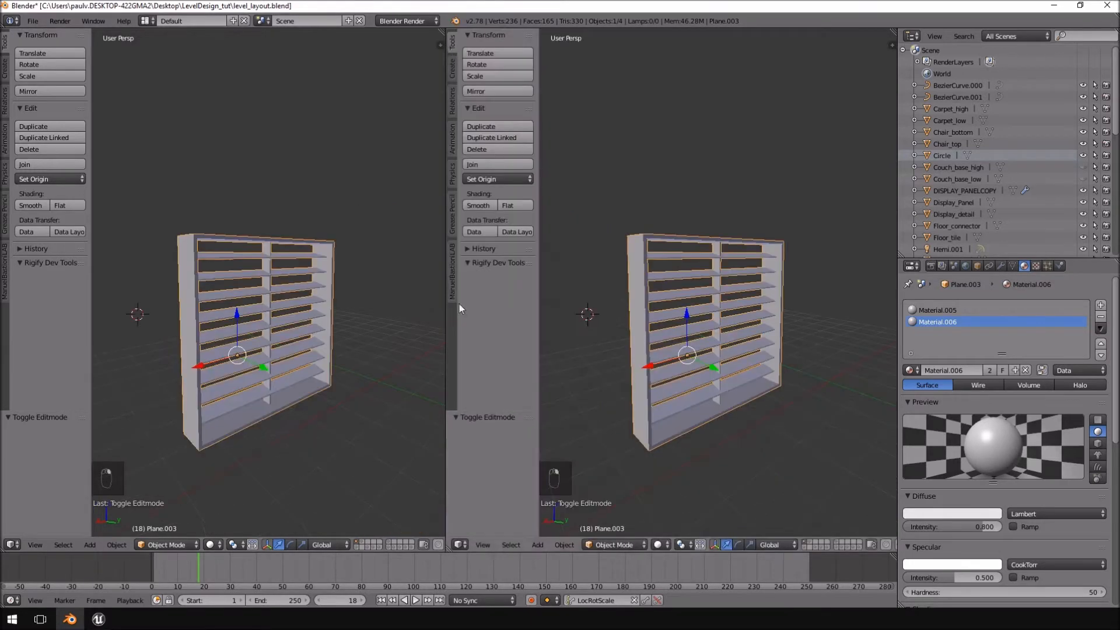
pyautogui.click(461, 544)
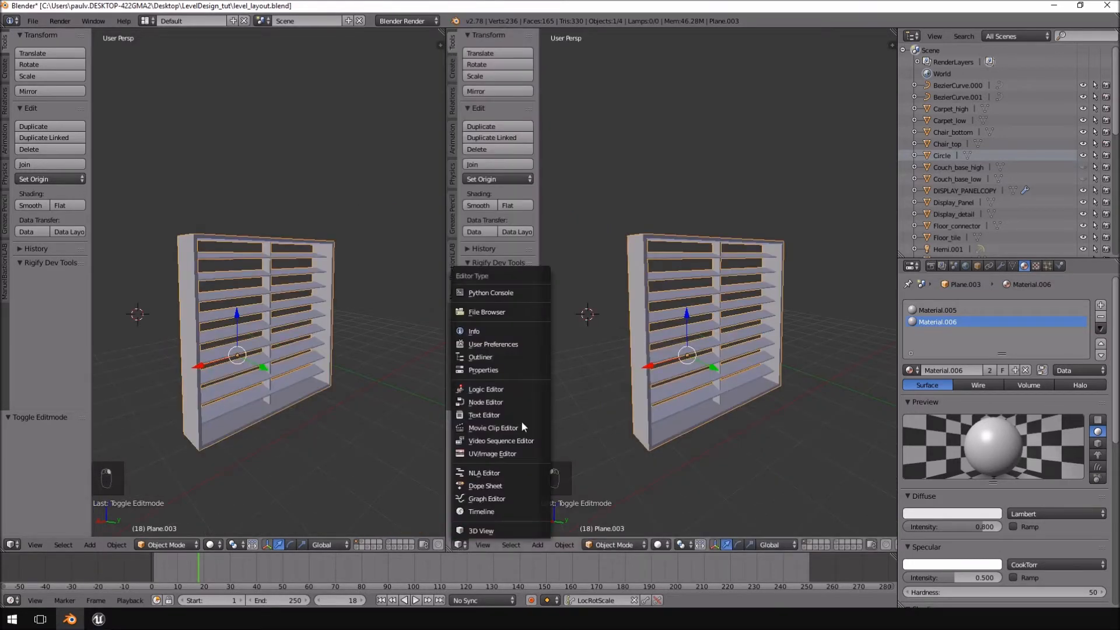
pyautogui.click(492, 453)
pyautogui.press('Tab')
pyautogui.press('a')
pyautogui.press('a')
pyautogui.scroll(-6, 756, 359)
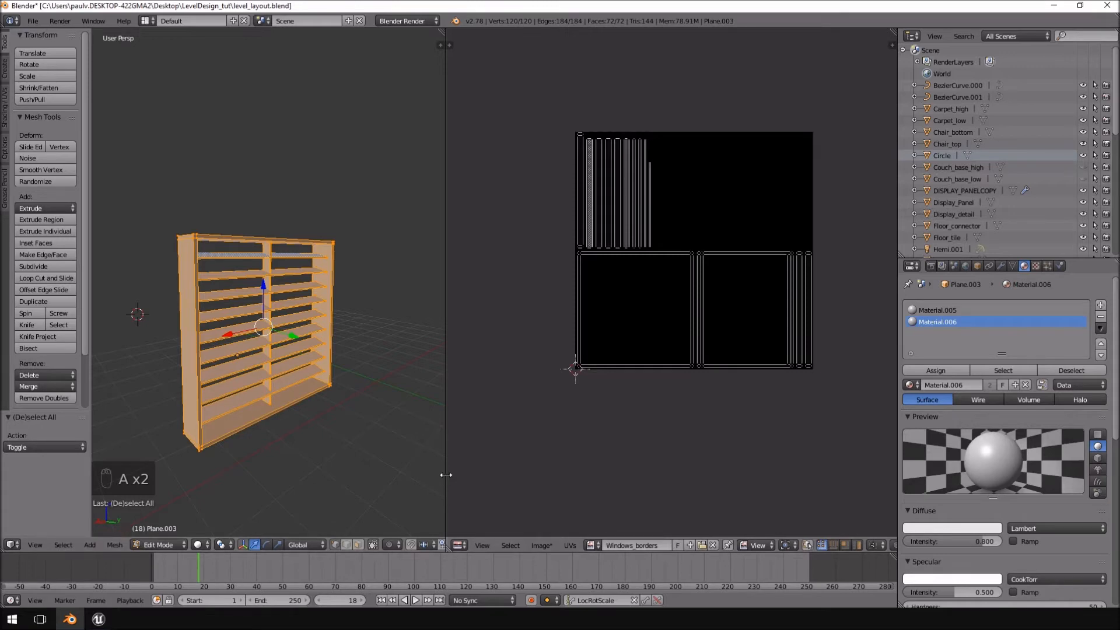
# Merge the UV/Image Editor area back into a single 3D view and return to Object Mode.
pyautogui.rightClick(446, 474)
pyautogui.click(423, 485)
pyautogui.click(572, 461)
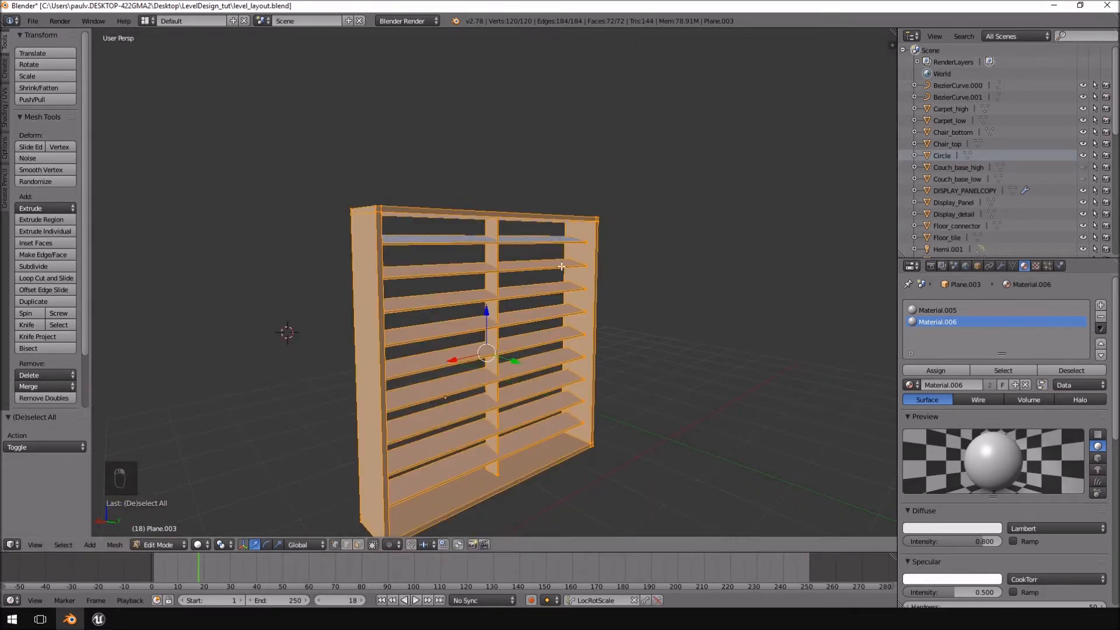
pyautogui.press('Tab')
# Examine the shaded window's slats and central divider from angled, side and back views.
pyautogui.moveTo(625, 251); pyautogui.dragTo(716, 275, button='middle')
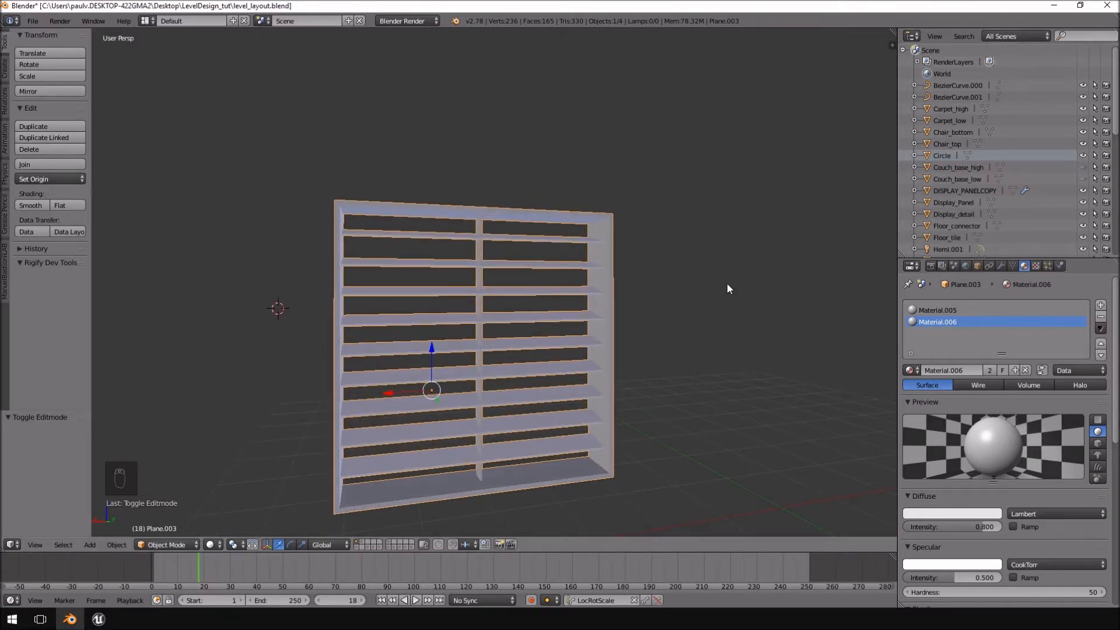
pyautogui.moveTo(727, 283); pyautogui.dragTo(665, 260, button='middle')
pyautogui.press('KP_1')
pyautogui.press('KP_3')
pyautogui.press('KP_5')
pyautogui.press('KP_1')
pyautogui.press('ctrl+KP_1')
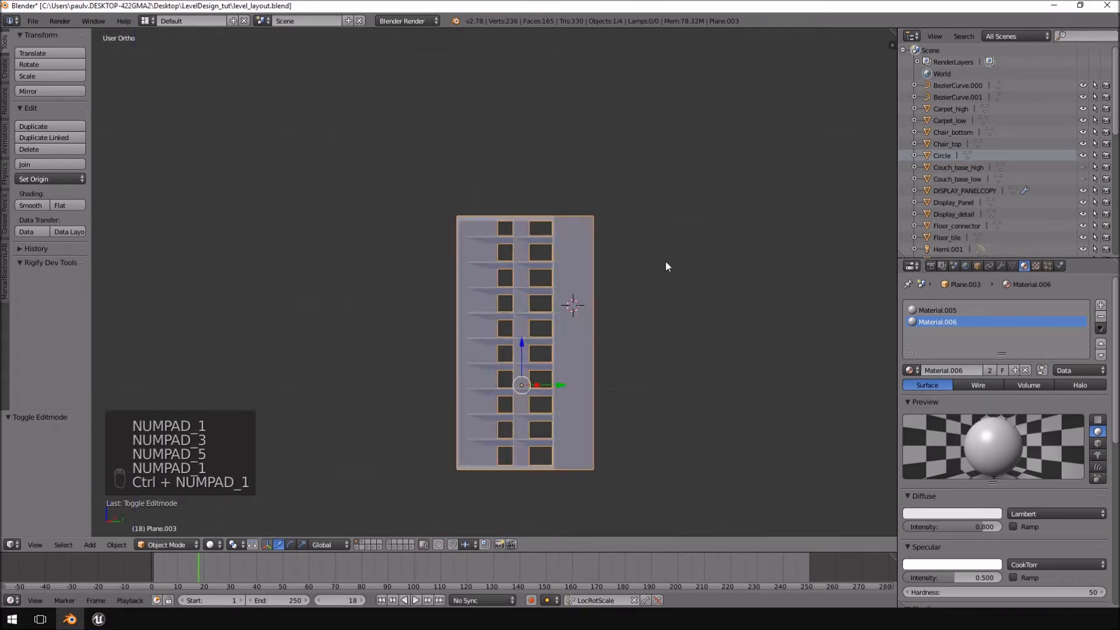
pyautogui.moveTo(667, 266); pyautogui.dragTo(622, 327, button='middle')
pyautogui.scroll(4, 624, 324)
pyautogui.moveTo(651, 279); pyautogui.dragTo(614, 275, button='middle')
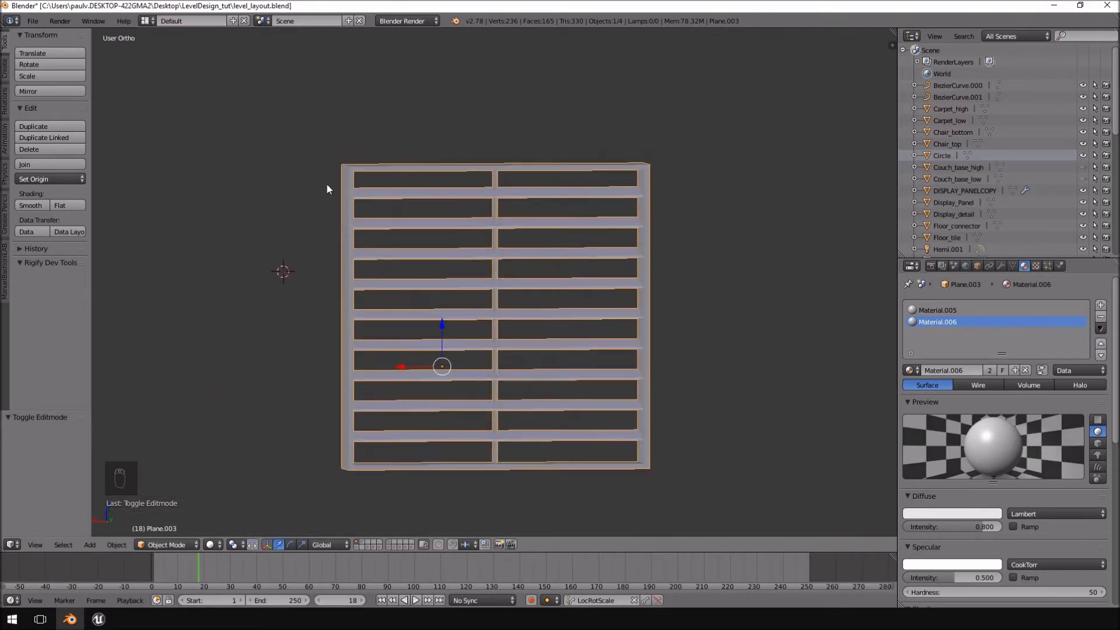
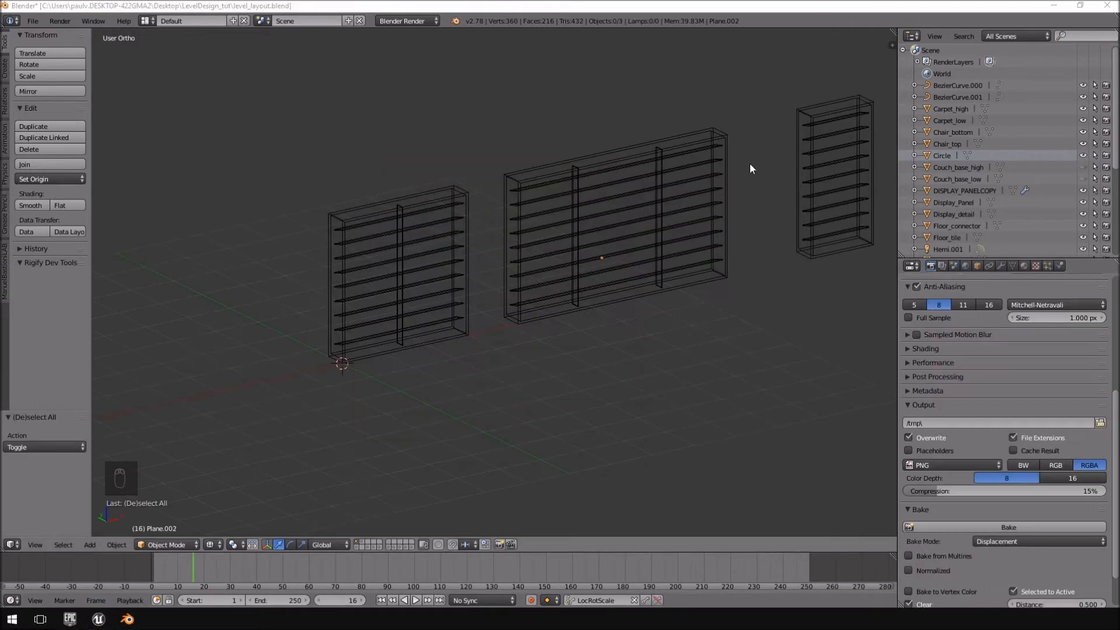
# Show the 3D view's object properties and check the dimensions of the square two-section window.
pyautogui.moveTo(750, 164); pyautogui.dragTo(538, 259, button='middle')
pyautogui.rightClick(538, 259)
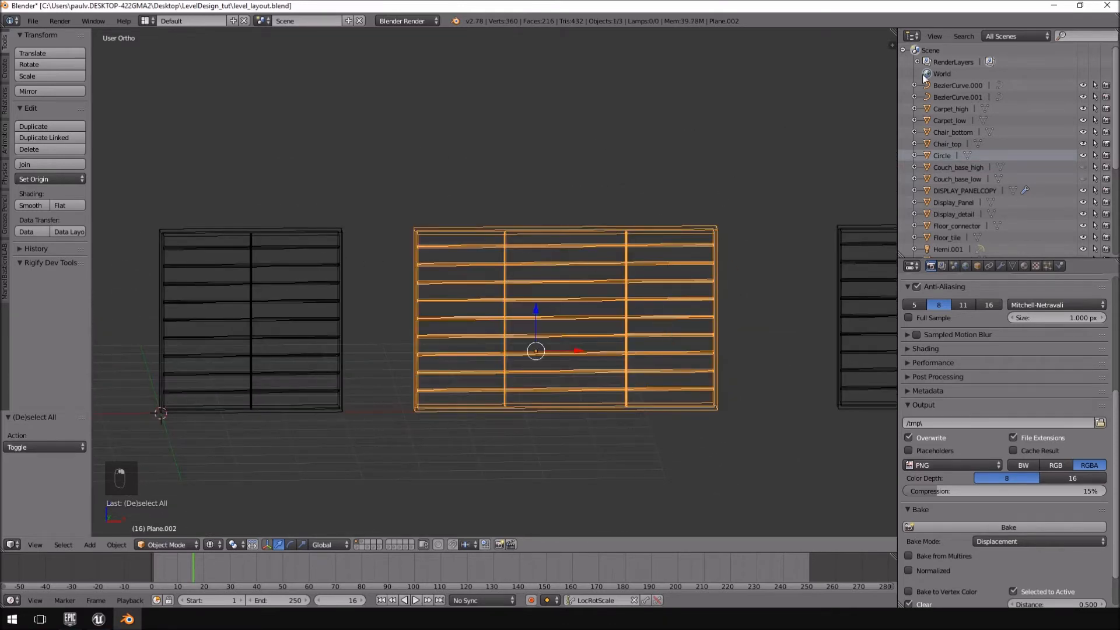
pyautogui.click(891, 44)
pyautogui.rightClick(281, 267)
pyautogui.scroll(1, 283, 268)
pyautogui.keyDown('shift'); pyautogui.moveTo(297, 275); pyautogui.dragTo(427, 298, button='middle'); pyautogui.keyUp('shift')
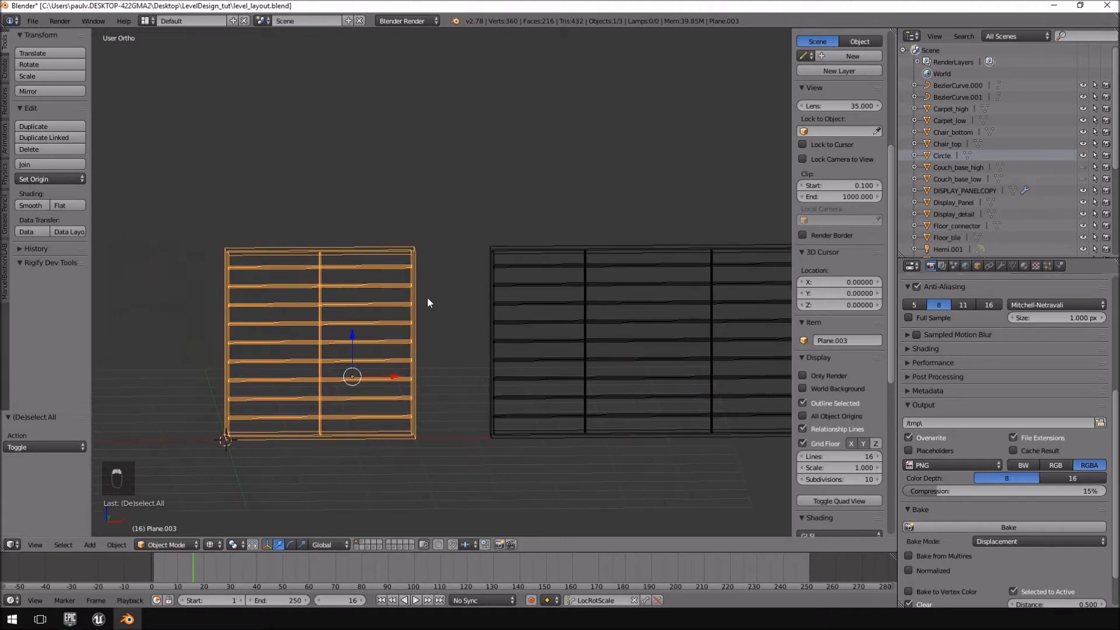
pyautogui.scroll(8, 820, 207)
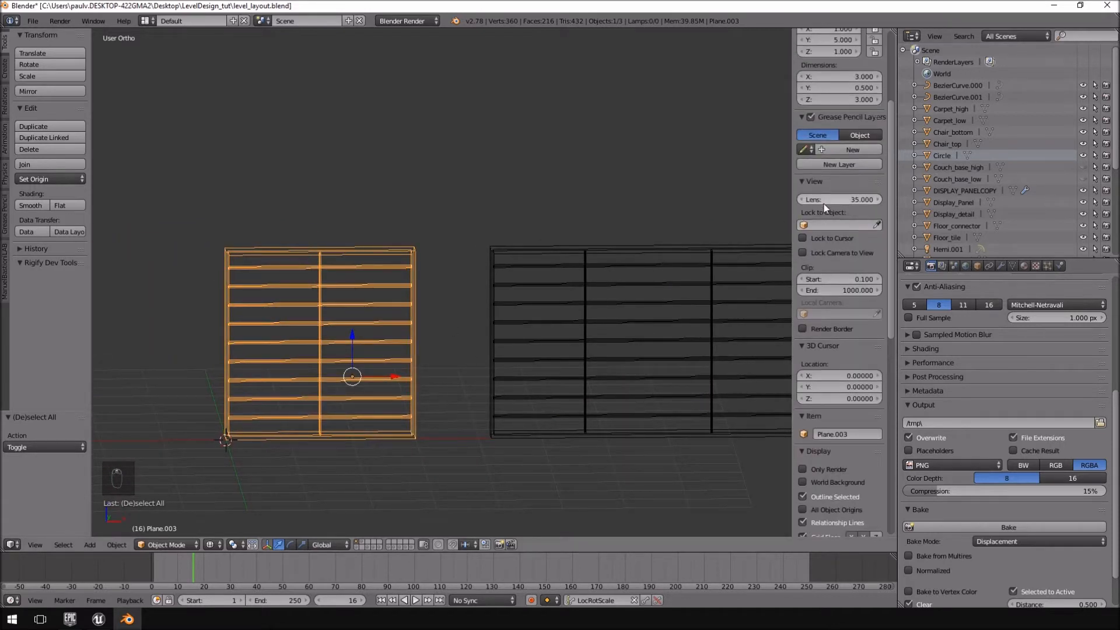
# Check the dimensions of the wide three-section window and of the narrow window.
pyautogui.rightClick(608, 326)
pyautogui.keyDown('shift'); pyautogui.moveTo(608, 324); pyautogui.dragTo(506, 339, button='middle'); pyautogui.keyUp('shift')
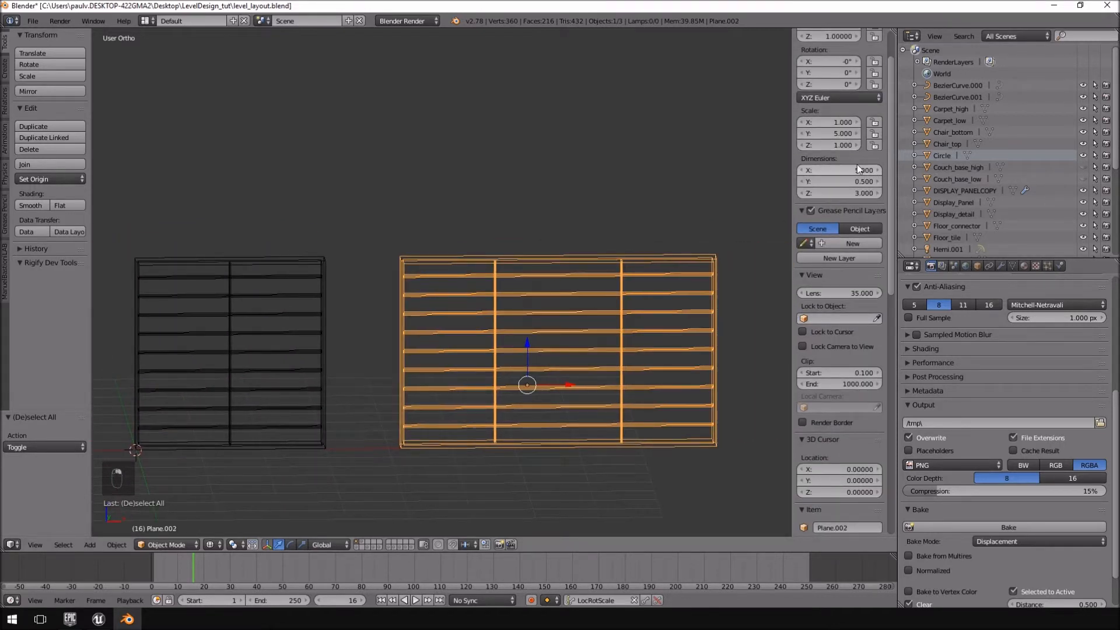
pyautogui.keyDown('shift'); pyautogui.moveTo(664, 281); pyautogui.dragTo(544, 279, button='middle'); pyautogui.keyUp('shift')
pyautogui.keyDown('shift'); pyautogui.moveTo(788, 308); pyautogui.dragTo(669, 303, button='middle'); pyautogui.keyUp('shift')
pyautogui.rightClick(666, 304)
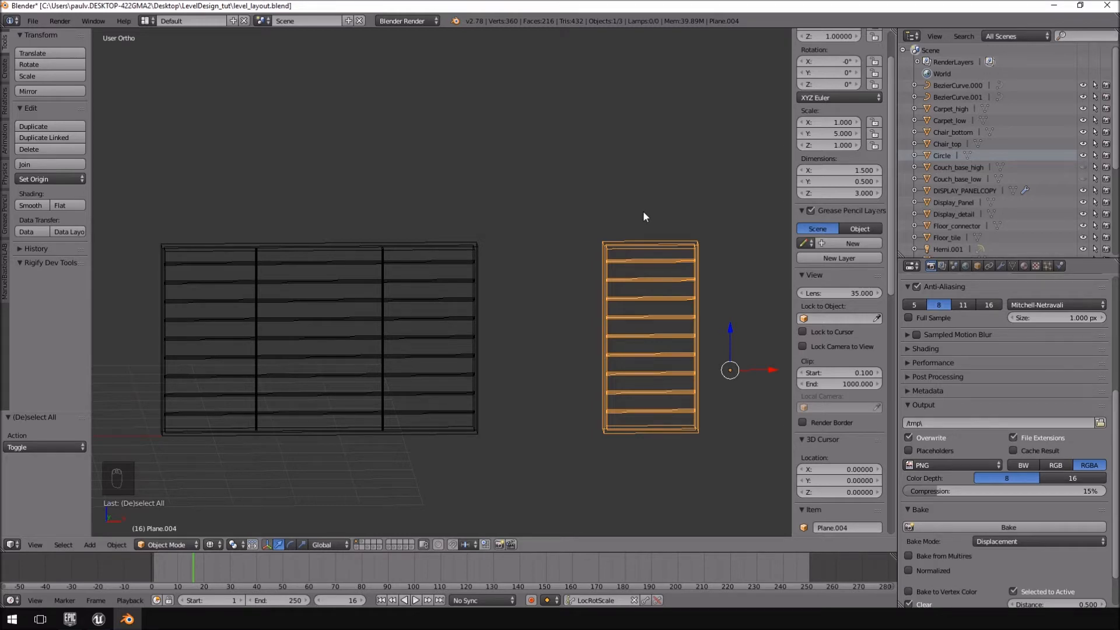
# Select the square window and split the 3D view with a UV/Image Editor beside it.
pyautogui.moveTo(370, 230); pyautogui.dragTo(455, 292, button='middle')
pyautogui.rightClick(345, 265)
pyautogui.moveTo(345, 266)
pyautogui.mouseDown(button='middle')
pyautogui.moveTo(307, 281)
pyautogui.moveTo(332, 283)
pyautogui.mouseUp(button='middle')
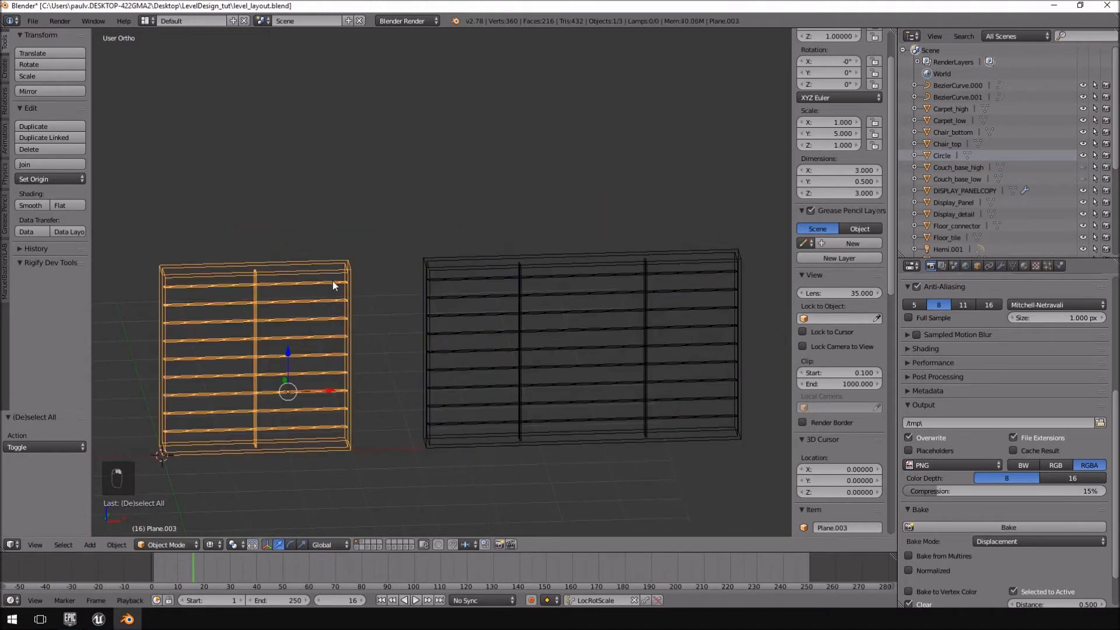
pyautogui.rightClick(440, 29)
pyautogui.click(420, 43)
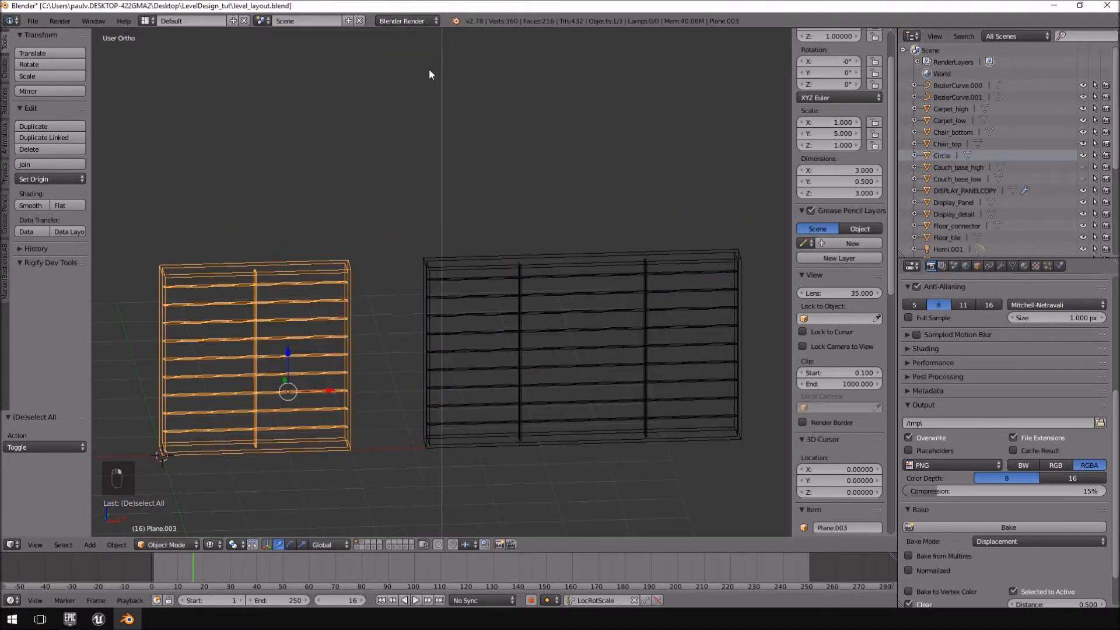
pyautogui.click(419, 292)
pyautogui.click(432, 544)
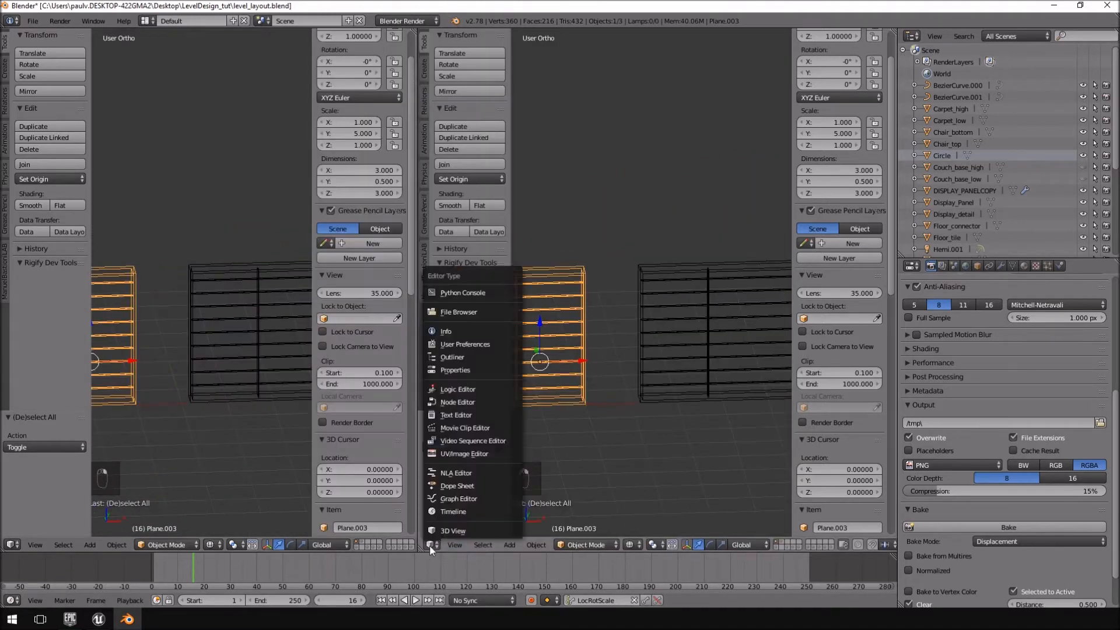
pyautogui.click(468, 453)
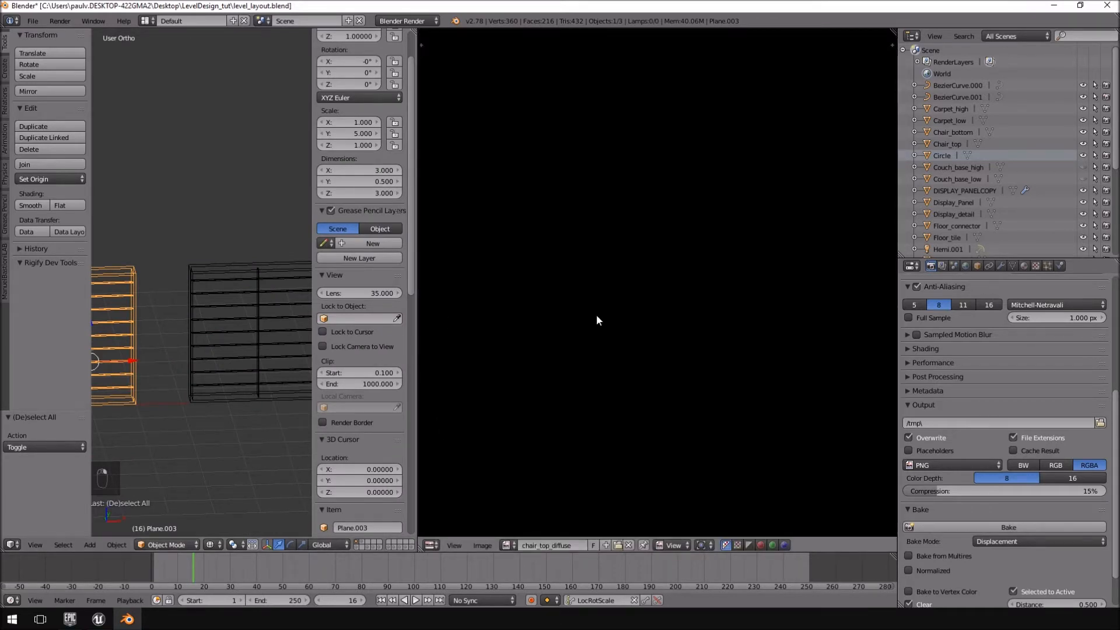
# Hide the object properties and enter Edit Mode on the square window to examine its UV layout.
pyautogui.scroll(-3, 236, 327)
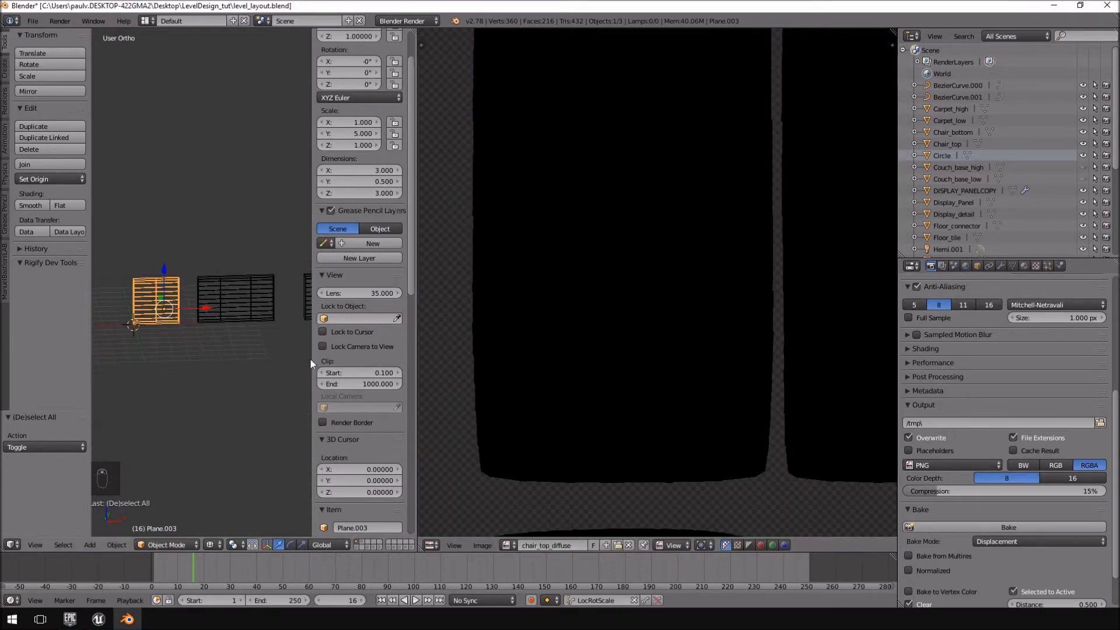
pyautogui.moveTo(312, 358); pyautogui.dragTo(440, 336)
pyautogui.moveTo(181, 271); pyautogui.dragTo(307, 342, button='middle')
pyautogui.scroll(5, 307, 342)
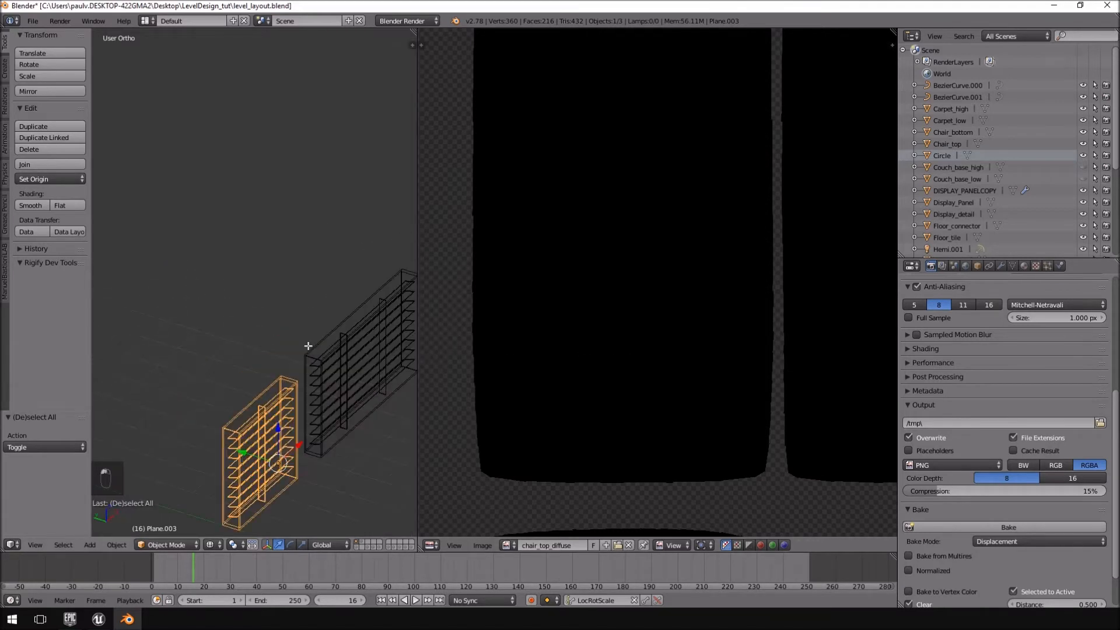
pyautogui.press('Tab')
pyautogui.scroll(5, 671, 270)
pyautogui.keyDown('shift'); pyautogui.scroll(-1, 285, 366); pyautogui.keyUp('shift')
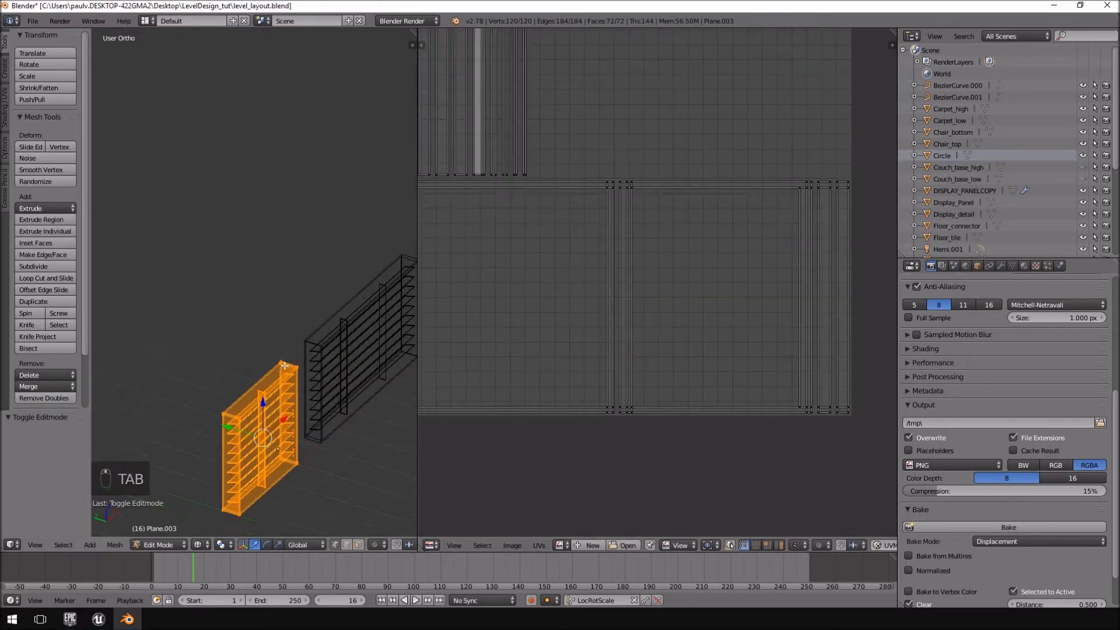
pyautogui.keyDown('shift'); pyautogui.moveTo(284, 366); pyautogui.dragTo(164, 367, button='middle'); pyautogui.keyUp('shift')
# Switch to the wide window in Edit Mode to examine its UV layout.
pyautogui.press('Tab')
pyautogui.rightClick(232, 284)
pyautogui.press('Tab')
pyautogui.moveTo(717, 196); pyautogui.dragTo(809, 270, button='middle')
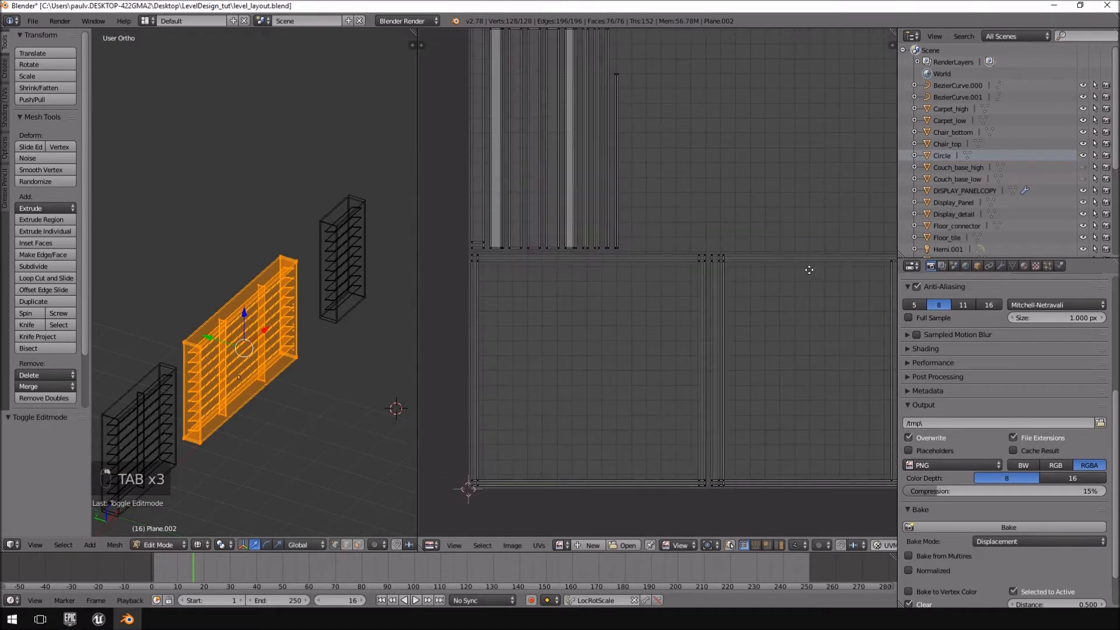
pyautogui.keyDown('shift'); pyautogui.moveTo(292, 265); pyautogui.dragTo(283, 315, button='middle'); pyautogui.keyUp('shift')
# Enter Edit Mode on the narrow window and select its whole mesh to examine its full UV layout.
pyautogui.press('Tab')
pyautogui.rightClick(334, 275)
pyautogui.press('Tab')
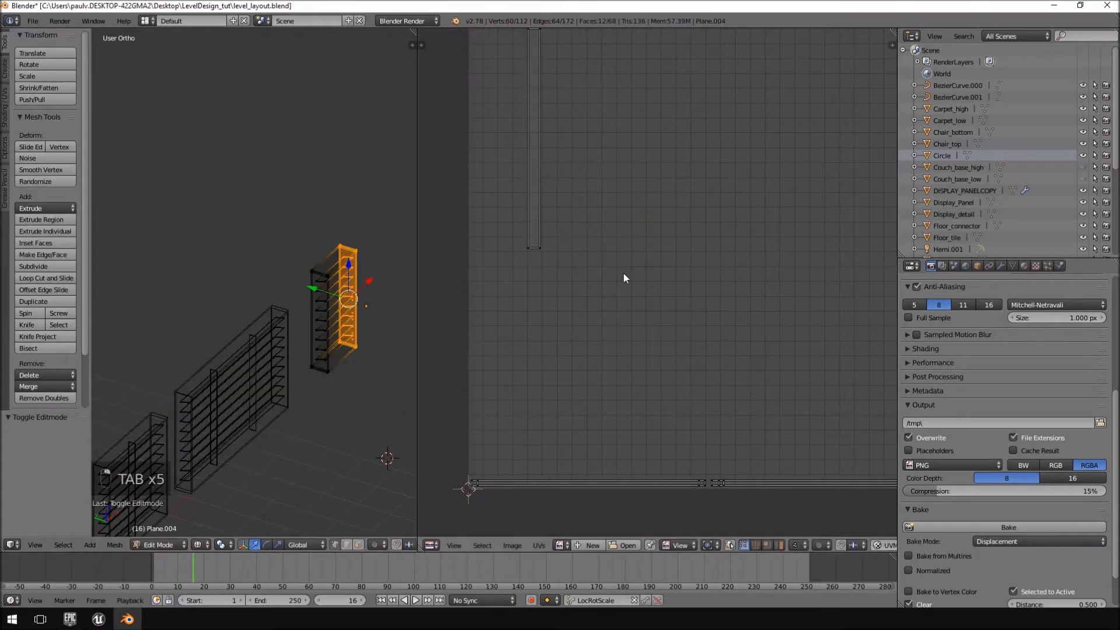
pyautogui.press('a')
pyautogui.scroll(-4, 750, 245)
pyautogui.moveTo(330, 279); pyautogui.dragTo(327, 280, button='middle')
pyautogui.press('a')
pyautogui.press('a')
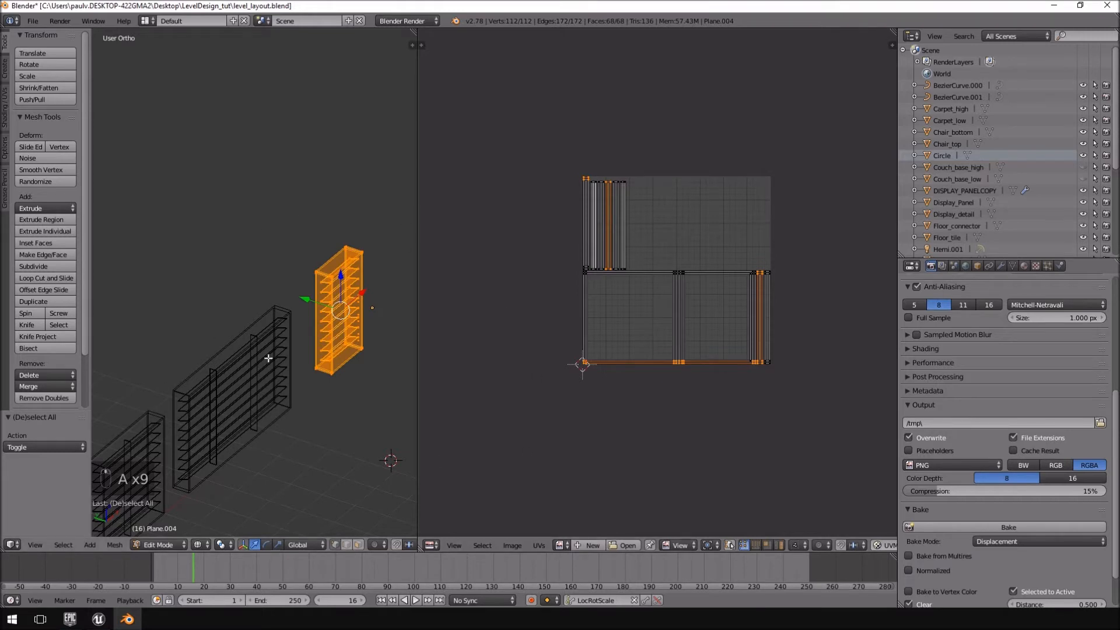
# Compare the UV layouts of the wide and square windows by entering Edit Mode on each in turn.
pyautogui.keyDown('shift'); pyautogui.moveTo(269, 358); pyautogui.dragTo(321, 326, button='middle'); pyautogui.keyUp('shift')
pyautogui.press('Tab')
pyautogui.rightClick(303, 310)
pyautogui.press('Tab')
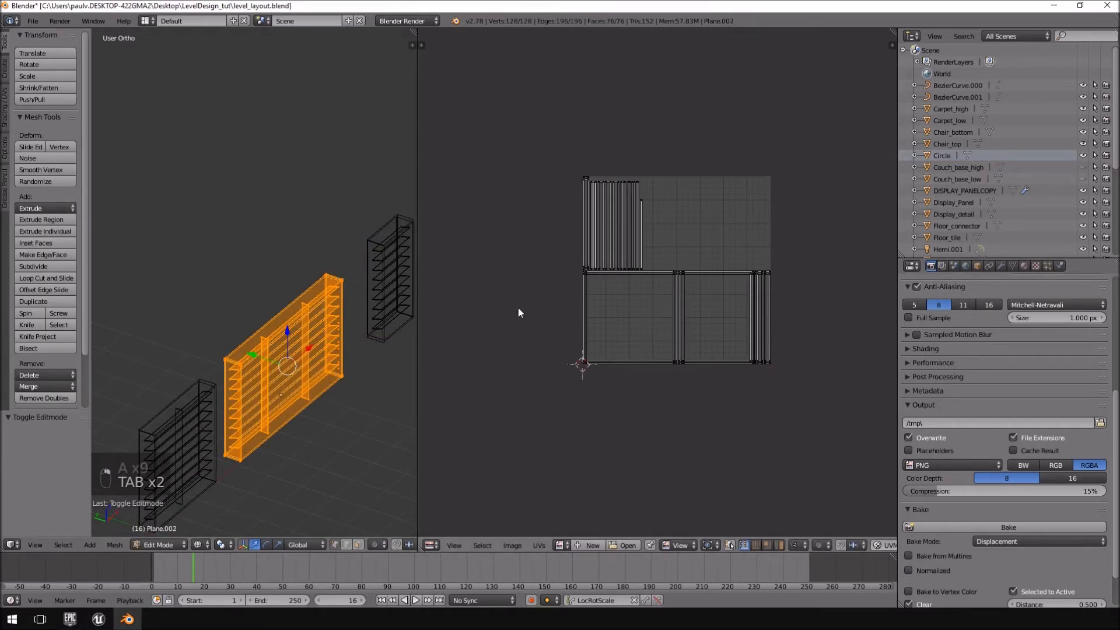
pyautogui.press('Tab')
pyautogui.rightClick(203, 413)
pyautogui.press('Tab')
pyautogui.moveTo(414, 358); pyautogui.dragTo(405, 348, button='middle')
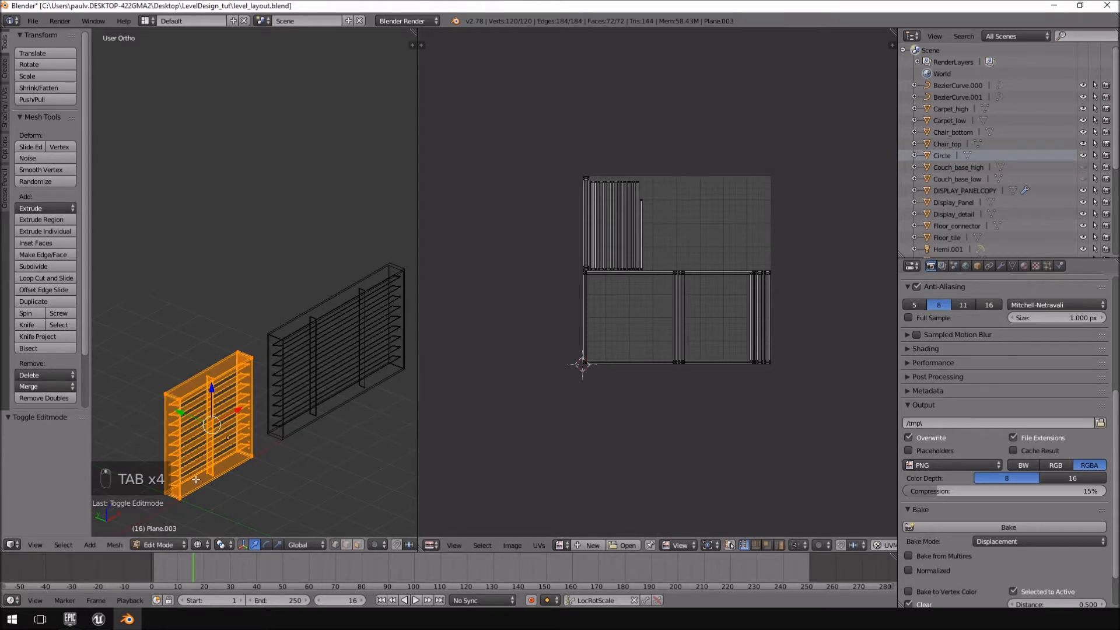
pyautogui.keyDown('shift'); pyautogui.moveTo(322, 358); pyautogui.dragTo(204, 330, button='middle'); pyautogui.keyUp('shift')
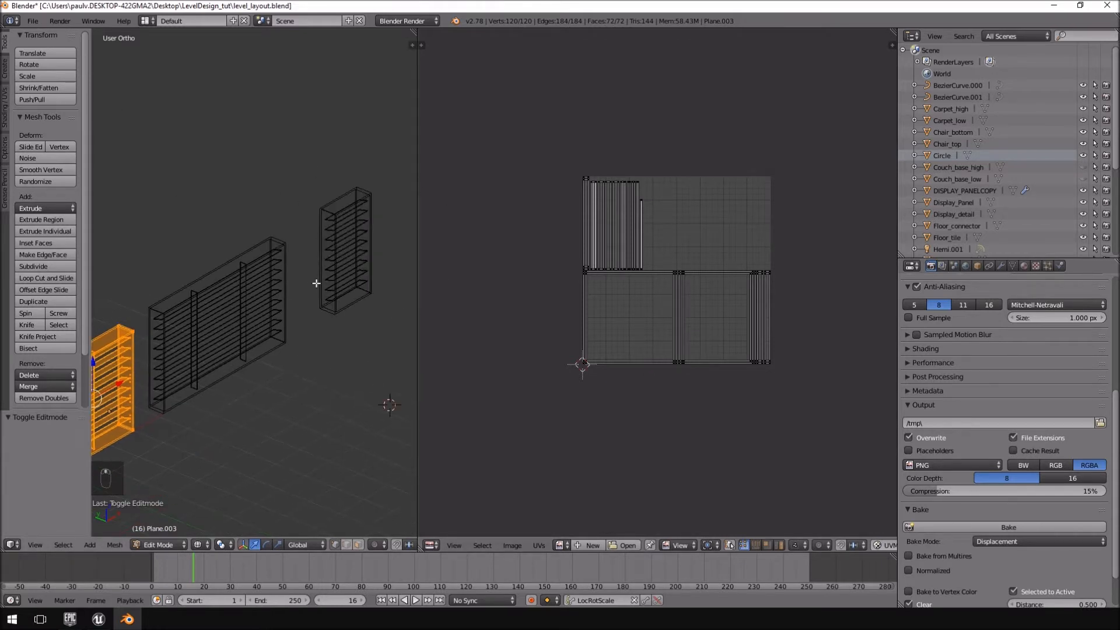
pyautogui.keyDown('shift'); pyautogui.moveTo(343, 321); pyautogui.dragTo(355, 326, button='middle'); pyautogui.keyUp('shift')
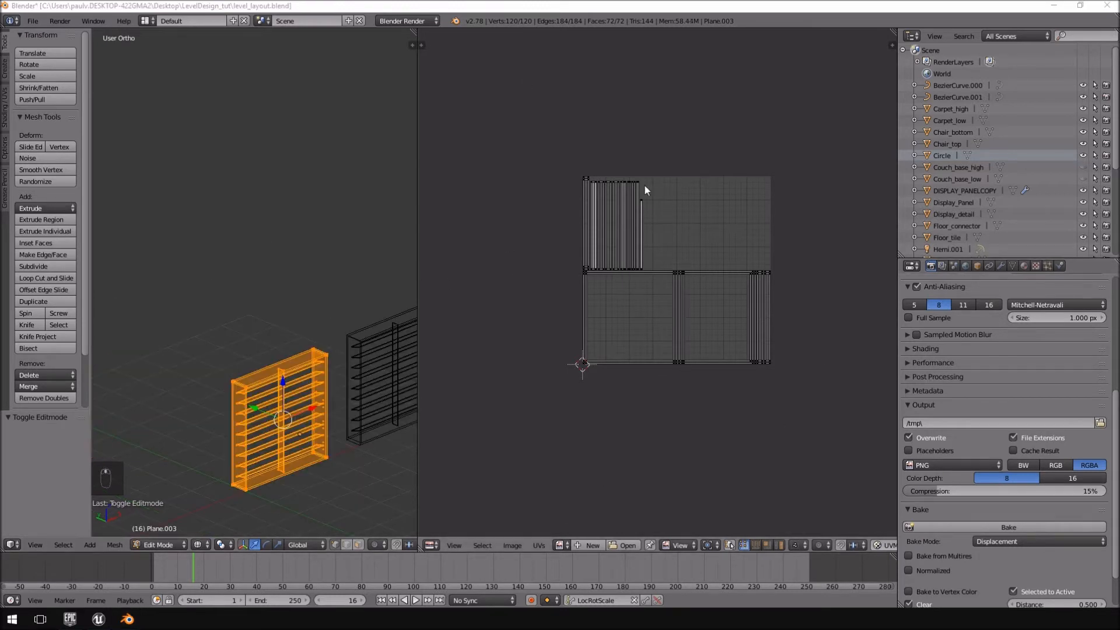
# Merge the UV/Image Editor area back into a single 3D view and return to Object Mode.
pyautogui.rightClick(418, 208)
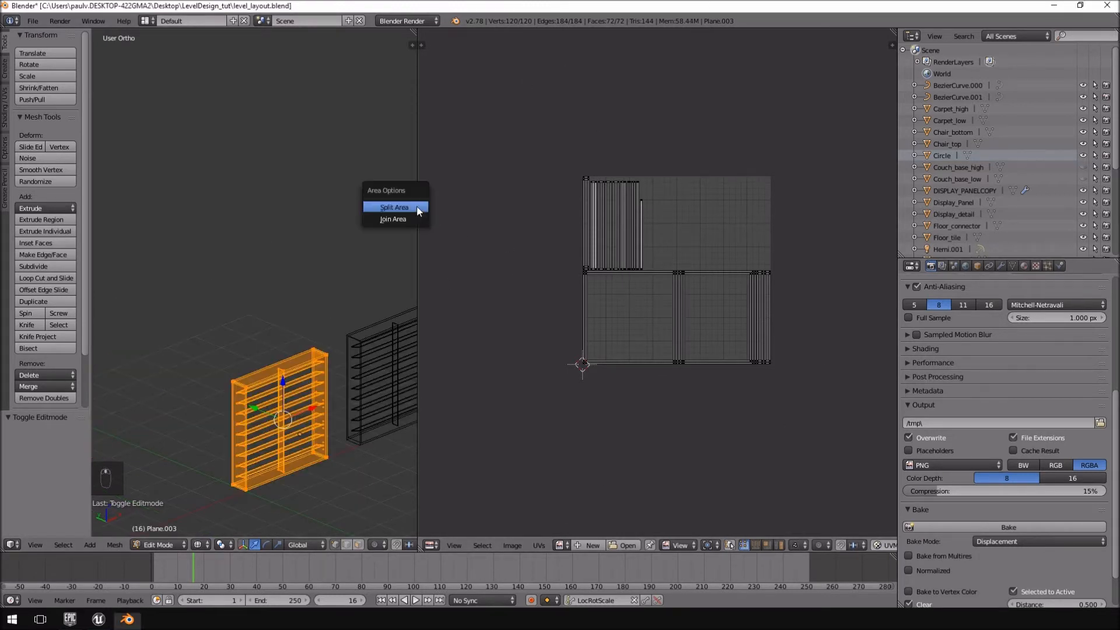
pyautogui.click(411, 219)
pyautogui.click(492, 230)
pyautogui.keyDown('shift'); pyautogui.moveTo(600, 348); pyautogui.dragTo(440, 233, button='middle'); pyautogui.keyUp('shift')
pyautogui.scroll(5, 449, 257)
pyautogui.scroll(-5, 452, 263)
pyautogui.press('Tab')
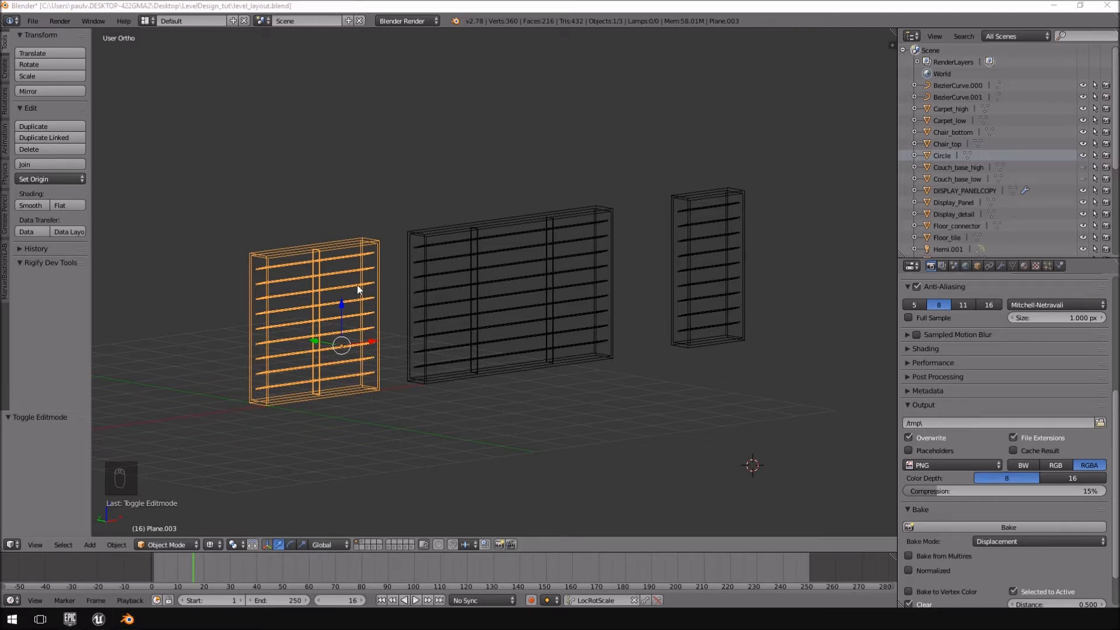
# Switch to front view and reset the 3D cursor to the world origin.
pyautogui.moveTo(349, 270); pyautogui.dragTo(334, 268, button='middle')
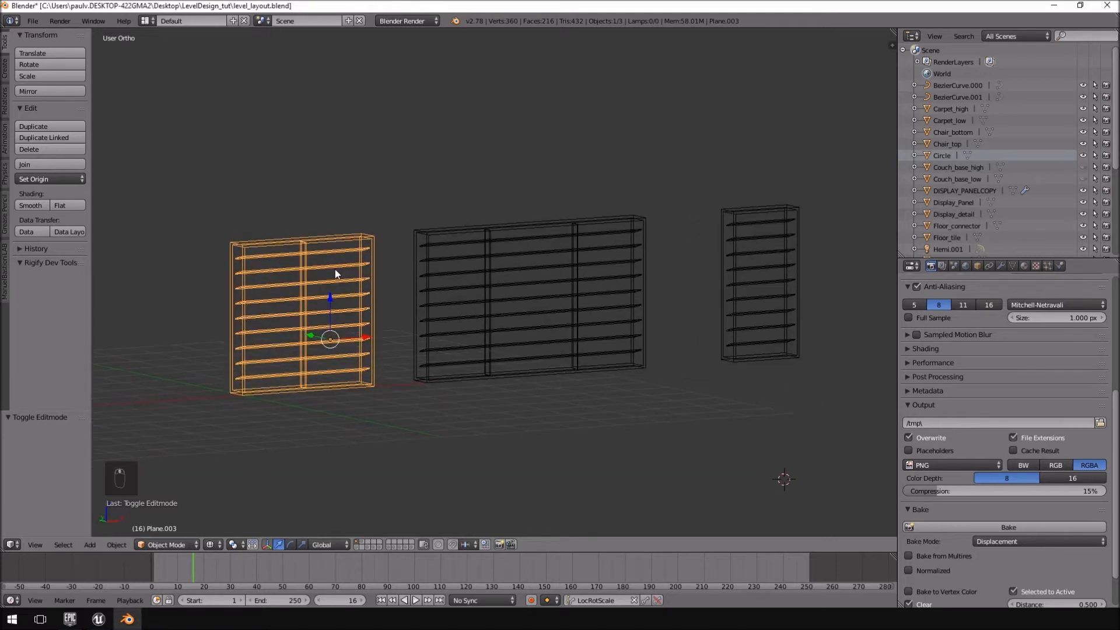
pyautogui.press('KP_1')
pyautogui.keyDown('shift'); pyautogui.moveTo(319, 302); pyautogui.dragTo(362, 287, button='middle'); pyautogui.keyUp('shift')
pyautogui.scroll(3, 450, 216)
pyautogui.scroll(-3, 450, 216)
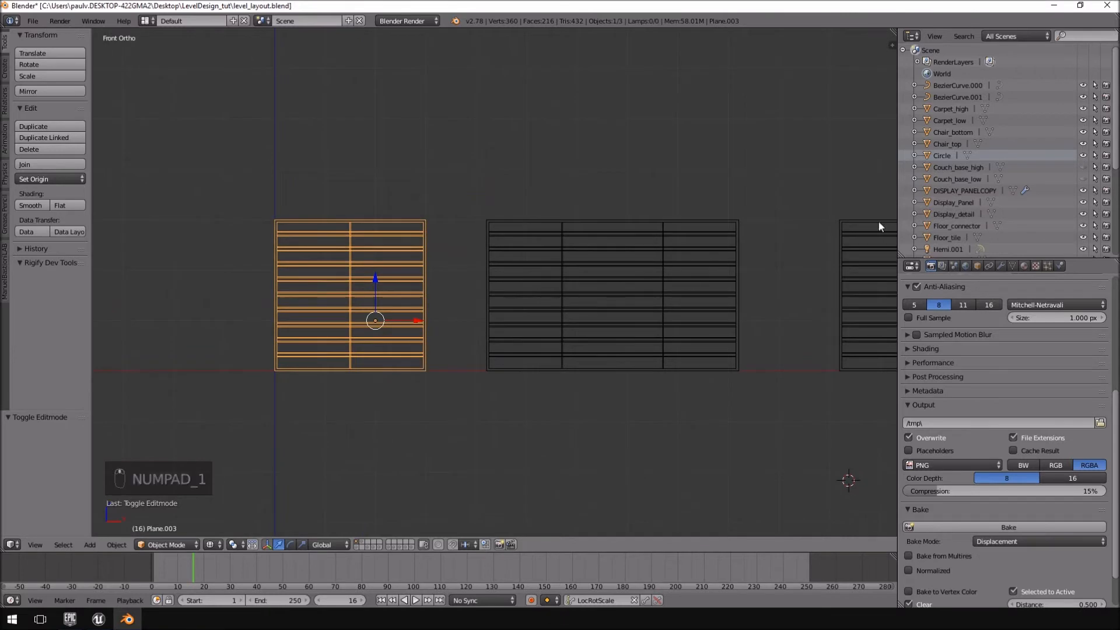
pyautogui.keyDown('shift'); pyautogui.moveTo(683, 235); pyautogui.dragTo(733, 239, button='middle'); pyautogui.keyUp('shift')
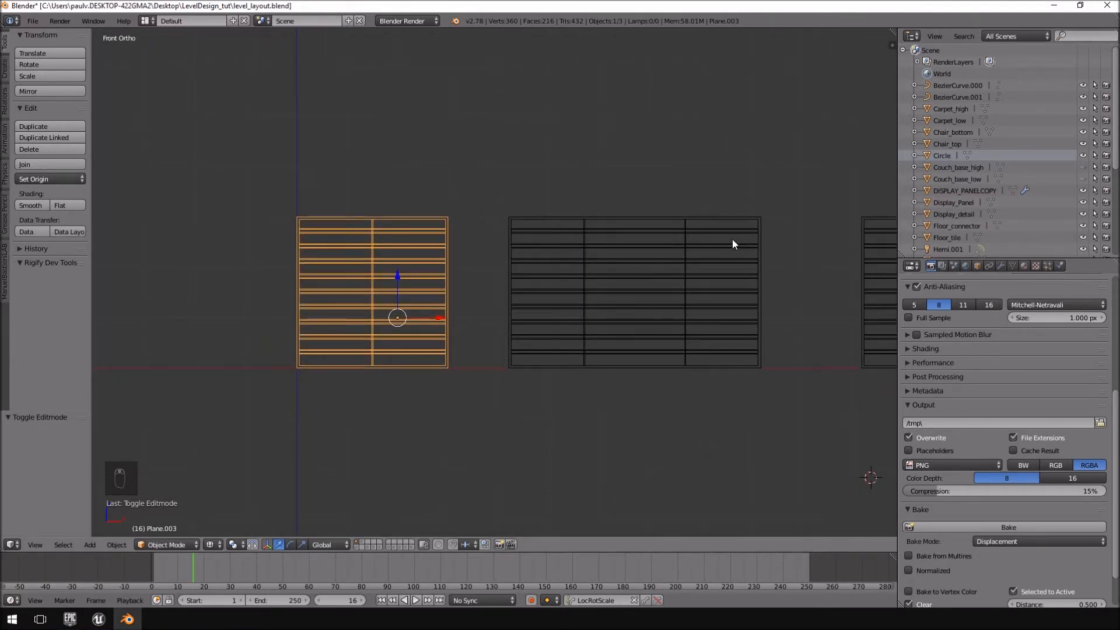
pyautogui.hotkey('shift', 'c')
pyautogui.keyDown('shift'); pyautogui.moveTo(460, 250); pyautogui.dragTo(617, 266, button='middle'); pyautogui.keyUp('shift')
pyautogui.scroll(5, 615, 221)
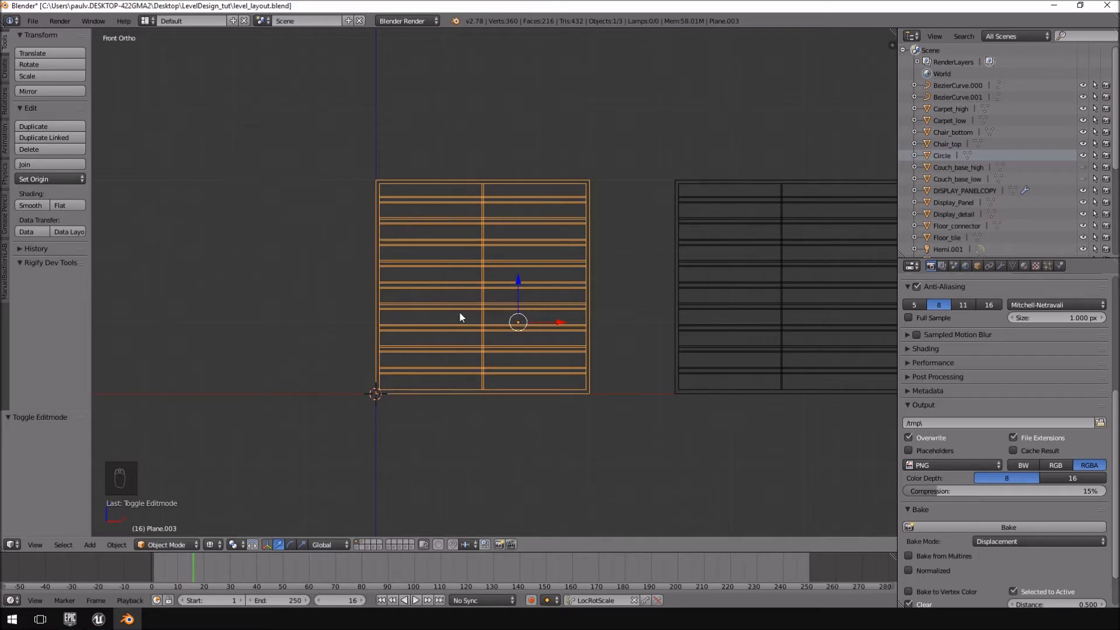
# Examine the square window's lower corner against the world origin from angled, top and front views.
pyautogui.moveTo(398, 375); pyautogui.dragTo(403, 416, button='middle')
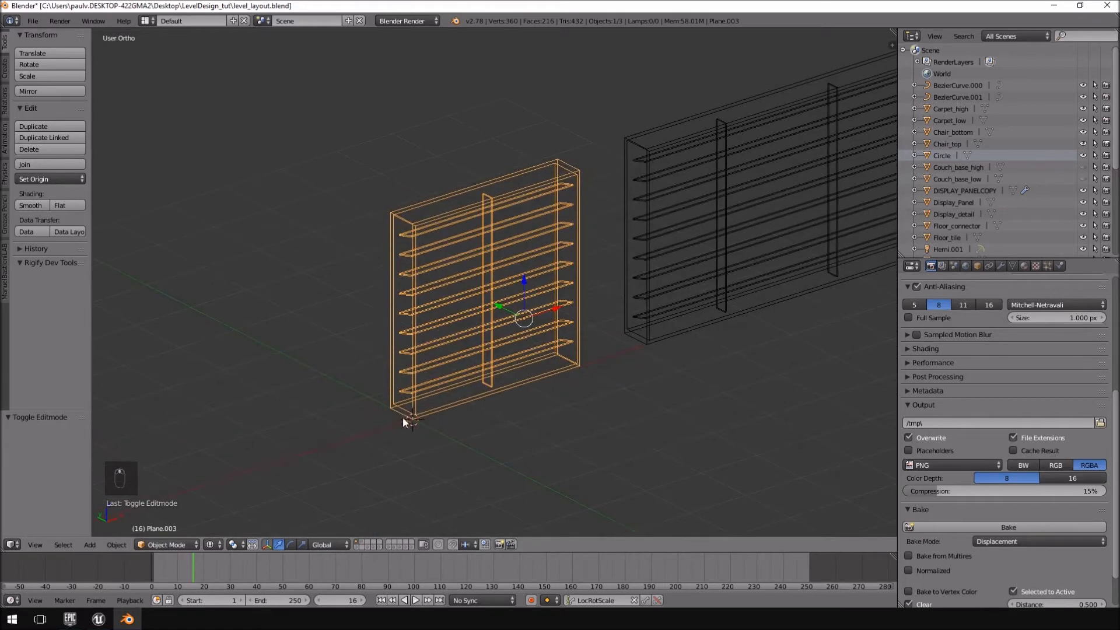
pyautogui.hotkey('shift', 'c')
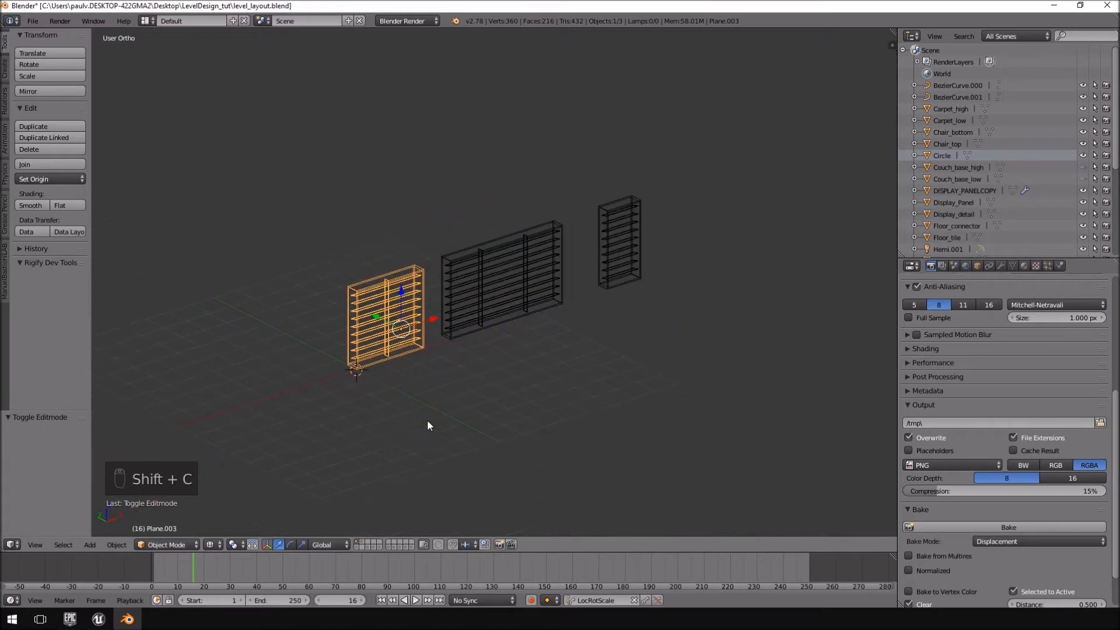
pyautogui.scroll(3, 593, 278)
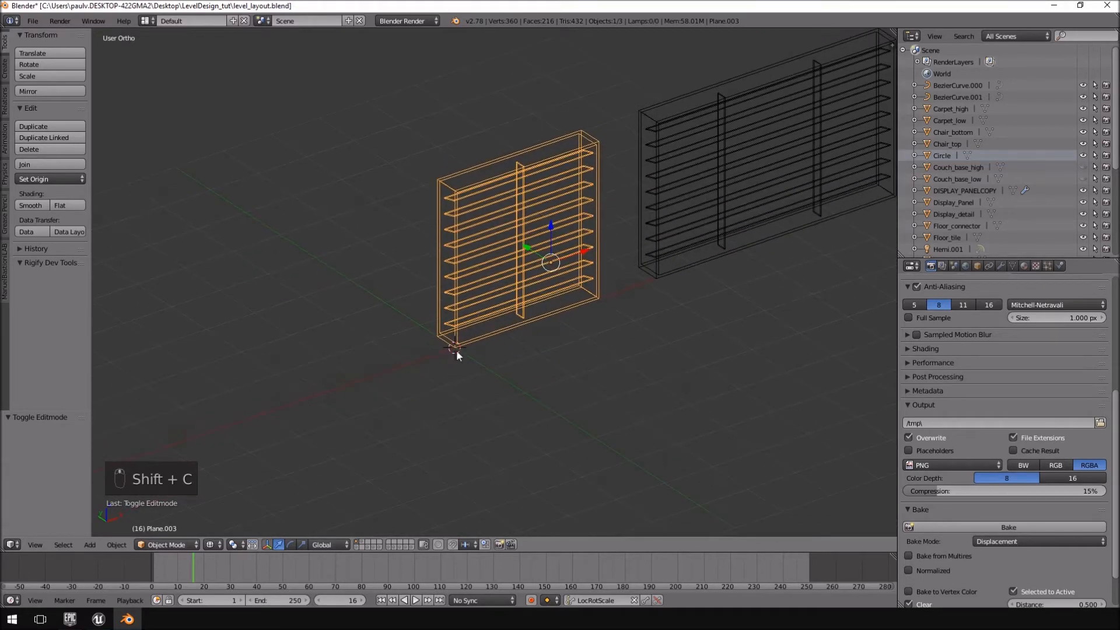
pyautogui.press('KP_7')
pyautogui.keyDown('shift'); pyautogui.moveTo(455, 348); pyautogui.dragTo(653, 183, button='middle'); pyautogui.keyUp('shift')
pyautogui.scroll(6, 593, 199)
pyautogui.keyDown('shift'); pyautogui.moveTo(749, 177); pyautogui.dragTo(528, 254, button='middle'); pyautogui.keyUp('shift')
pyautogui.scroll(4, 499, 322)
pyautogui.scroll(-7, 502, 318)
pyautogui.press('KP_1')
pyautogui.keyDown('shift'); pyautogui.moveTo(588, 191); pyautogui.dragTo(586, 264, button='middle'); pyautogui.keyUp('shift')
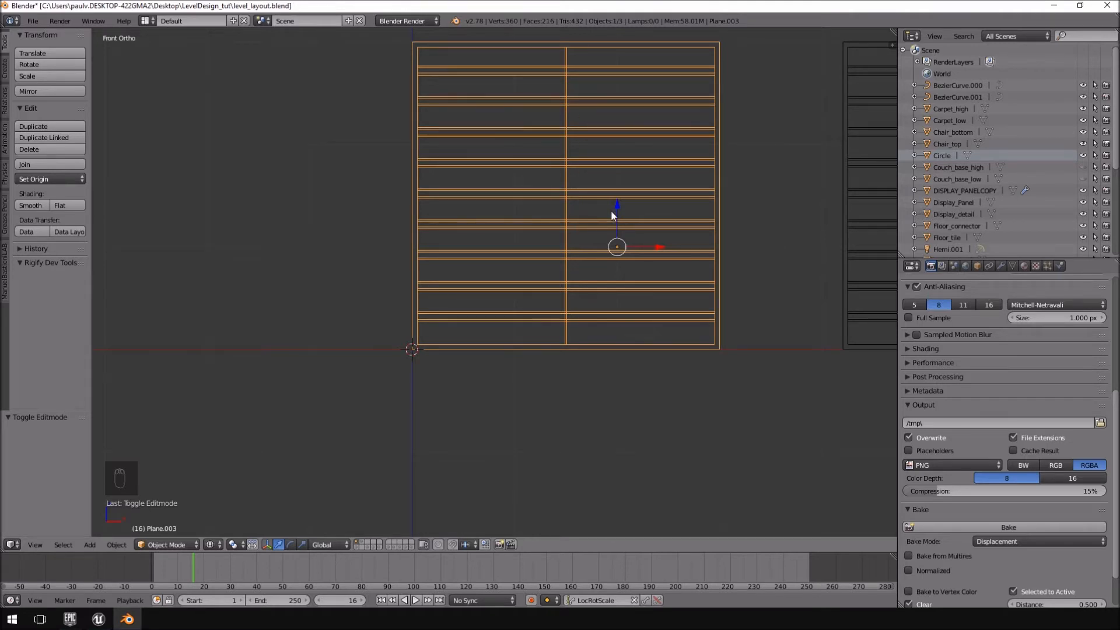
pyautogui.keyDown('shift'); pyautogui.moveTo(611, 212); pyautogui.dragTo(470, 233, button='middle'); pyautogui.keyUp('shift')
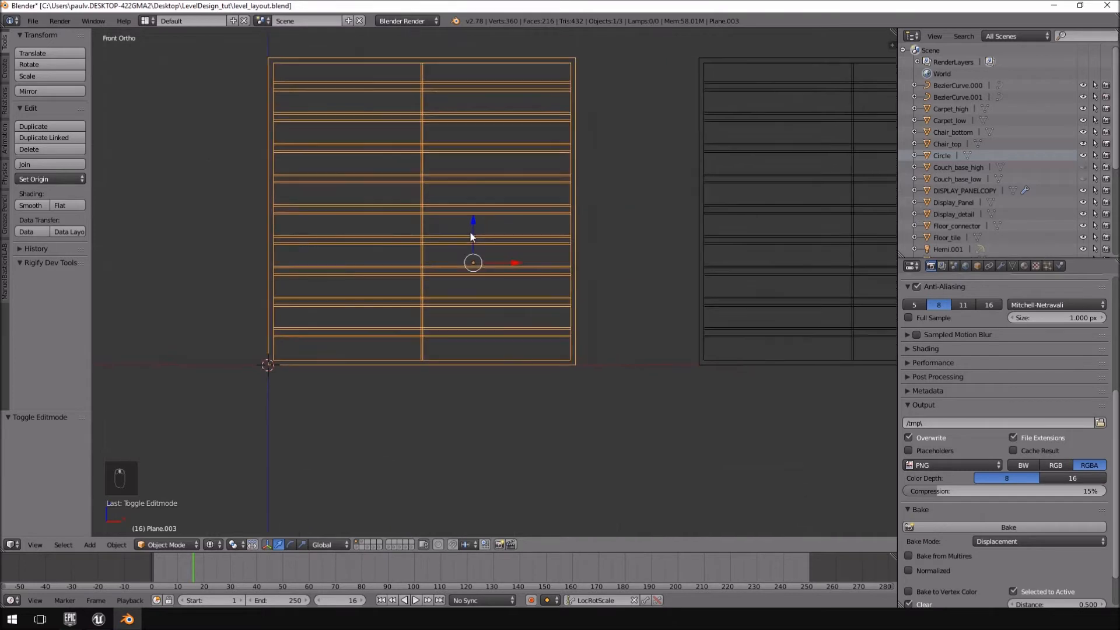
# Move the wide window -4.2 units along X so its lower corner sits at the world origin.
pyautogui.rightClick(708, 174)
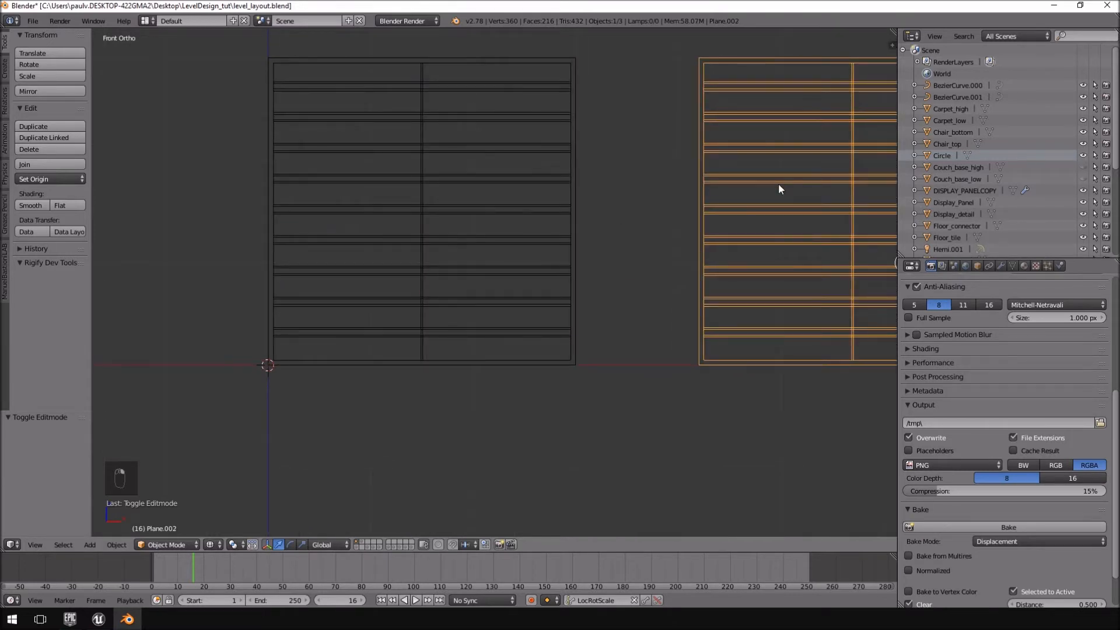
pyautogui.press('g')
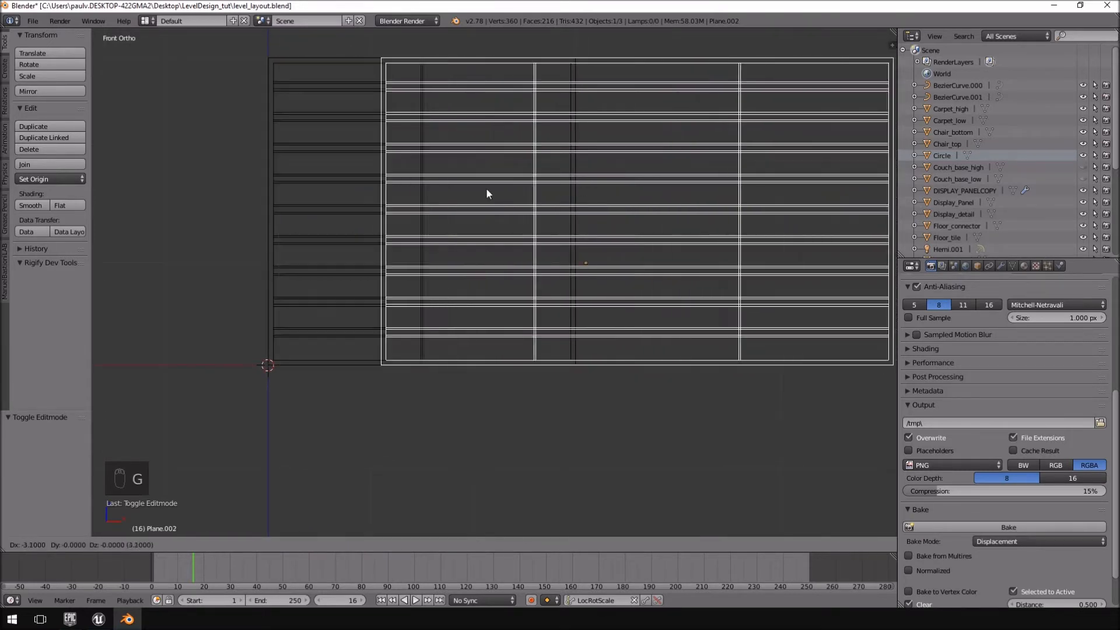
pyautogui.click(351, 188)
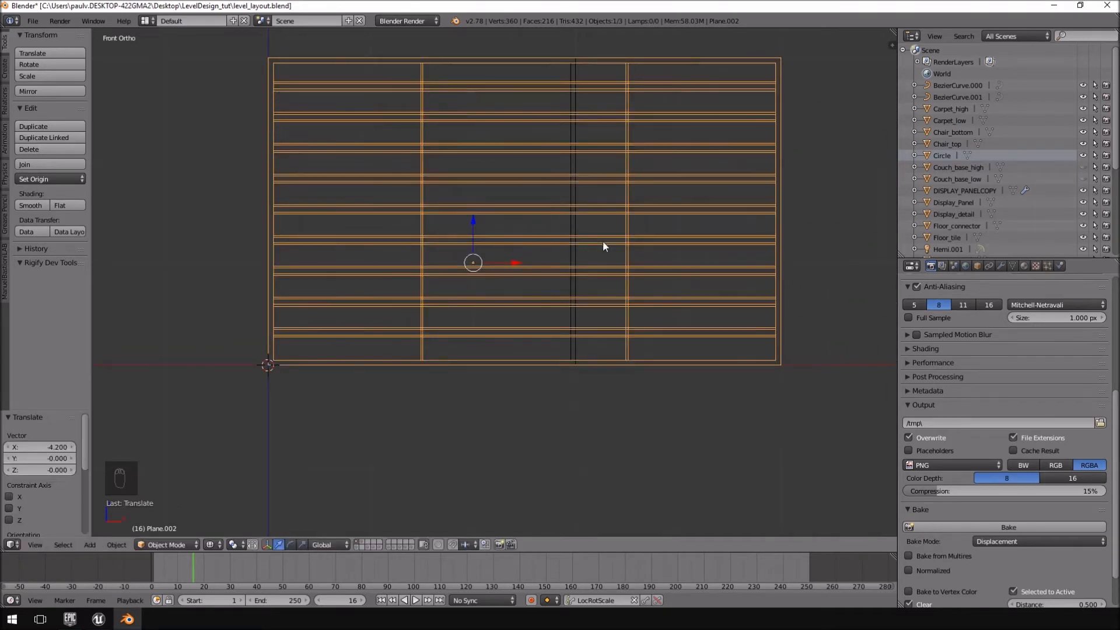
# Move the narrow window -11.2 units along X so its lower corner sits at the world origin.
pyautogui.keyDown('shift'); pyautogui.moveTo(875, 241); pyautogui.dragTo(649, 289, button='middle'); pyautogui.keyUp('shift')
pyautogui.scroll(-4, 616, 277)
pyautogui.rightClick(826, 251)
pyautogui.press('g')
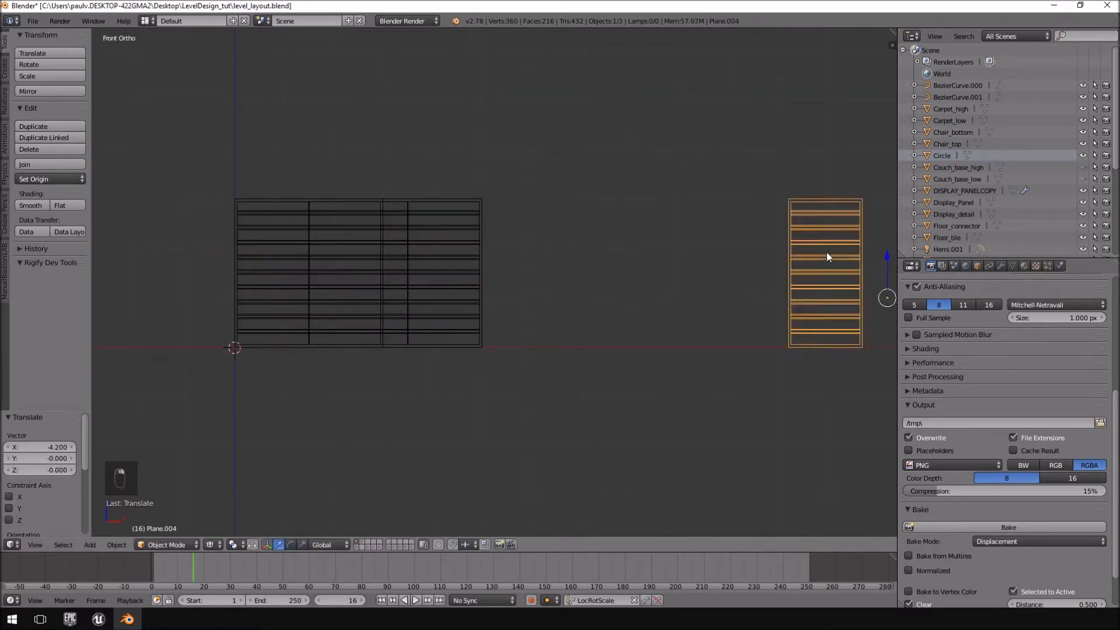
pyautogui.click(274, 252)
pyautogui.keyDown('shift'); pyautogui.moveTo(315, 303); pyautogui.dragTo(364, 296, button='middle'); pyautogui.keyUp('shift')
pyautogui.scroll(5, 492, 287)
pyautogui.moveTo(492, 287); pyautogui.dragTo(553, 152, button='middle')
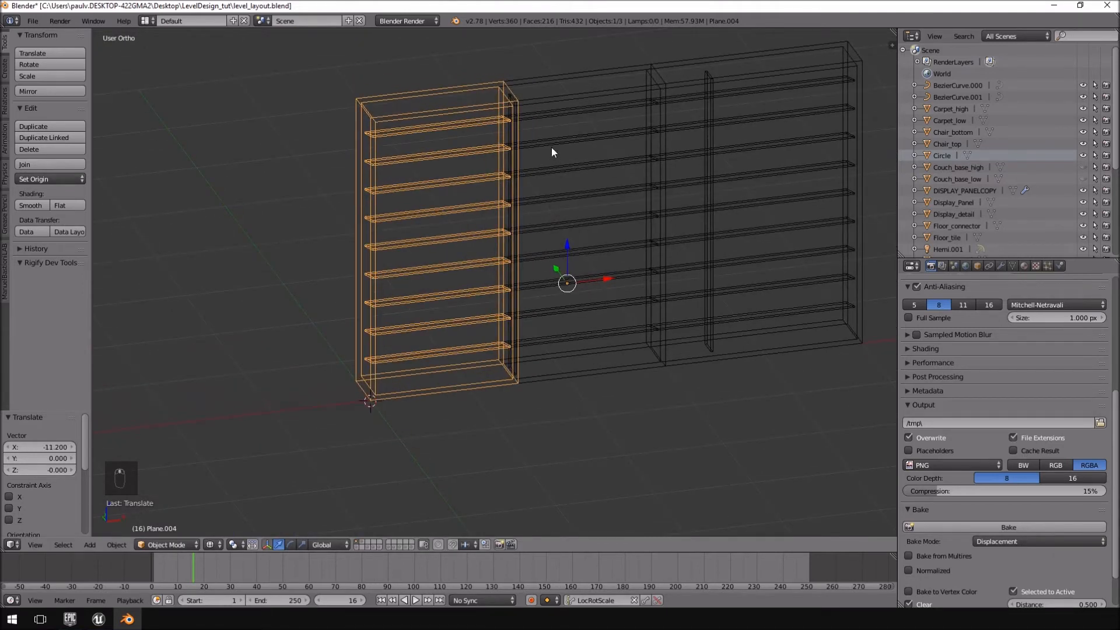
# Move the narrow window to layer 5, the square window to layer 4 and the wide window to layer 3.
pyautogui.press('m')
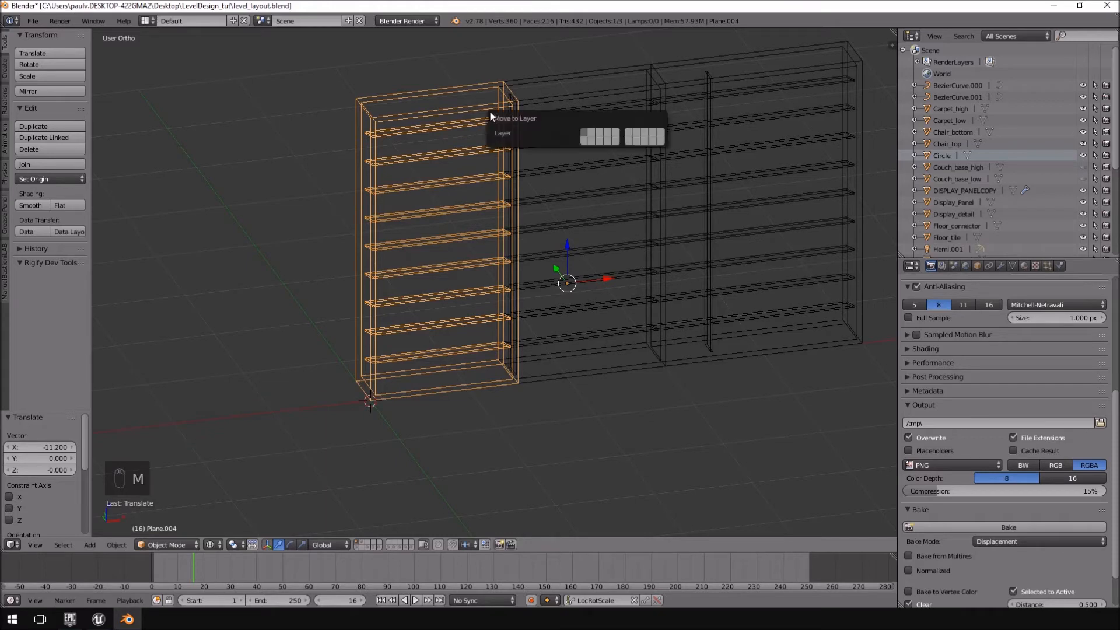
pyautogui.click(621, 138)
pyautogui.rightClick(608, 94)
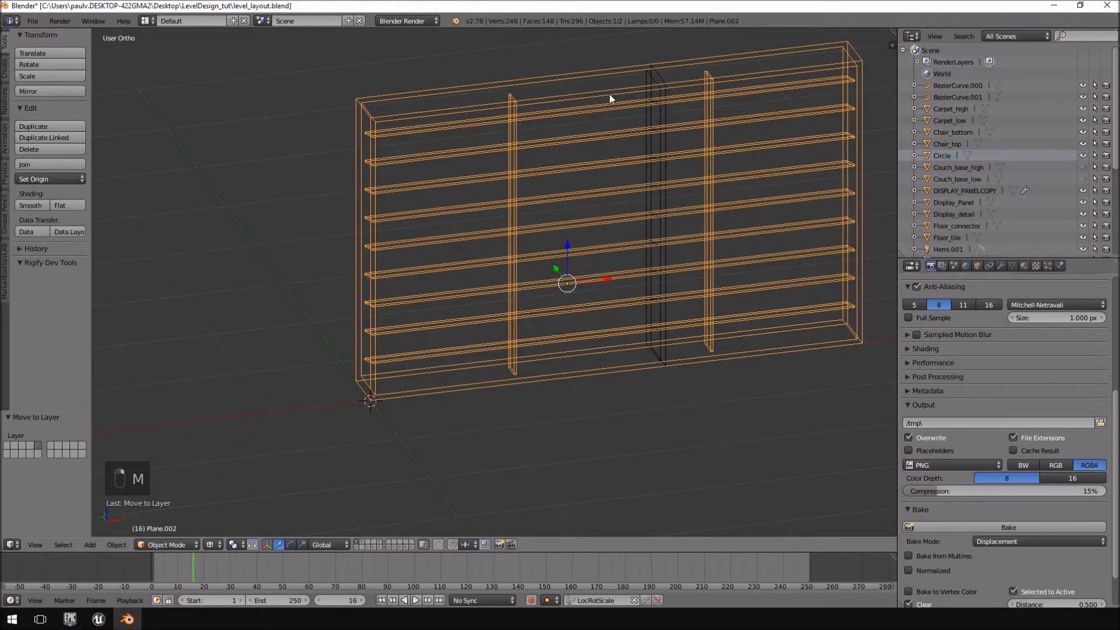
pyautogui.rightClick(616, 94)
pyautogui.press('m')
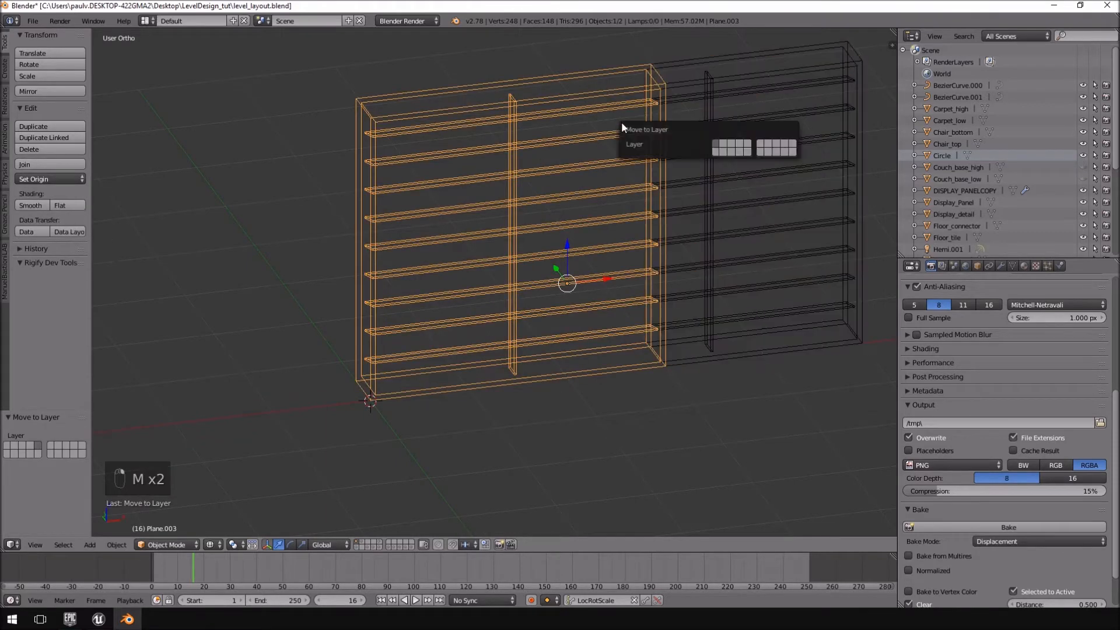
pyautogui.click(740, 147)
pyautogui.rightClick(716, 85)
pyautogui.press('m')
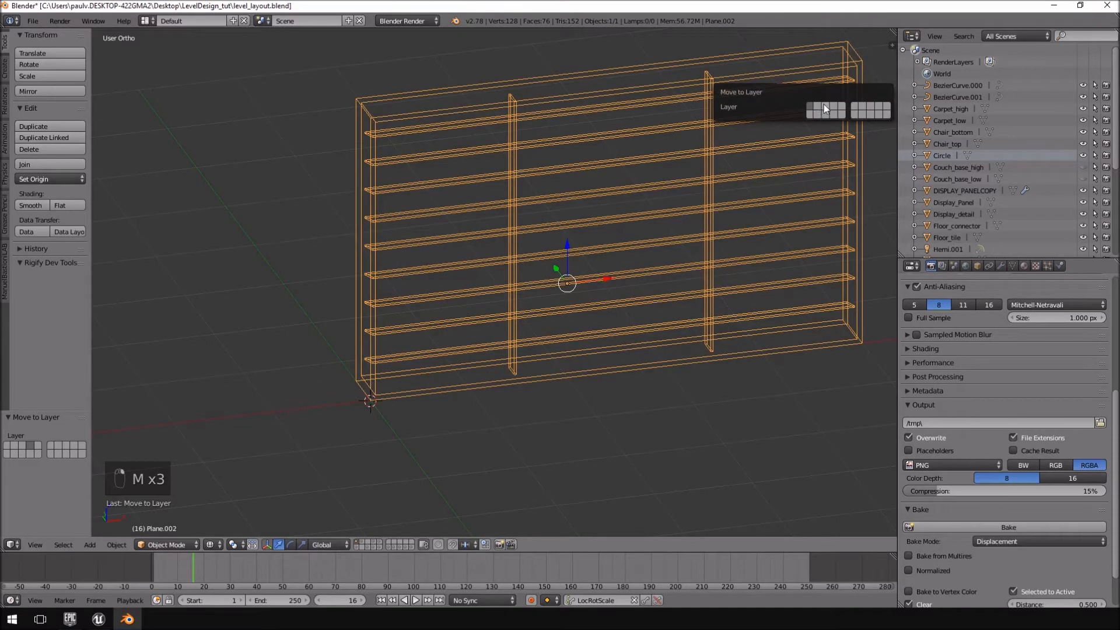
pyautogui.click(823, 106)
# Show the three window layers one after another, finishing on layer 3 with the wide window.
pyautogui.click(369, 541)
pyautogui.click(373, 541)
pyautogui.click(378, 540)
pyautogui.click(372, 541)
pyautogui.click(368, 541)
pyautogui.moveTo(429, 454); pyautogui.dragTo(441, 375, button='middle')
pyautogui.moveTo(439, 405); pyautogui.dragTo(460, 410, button='middle')
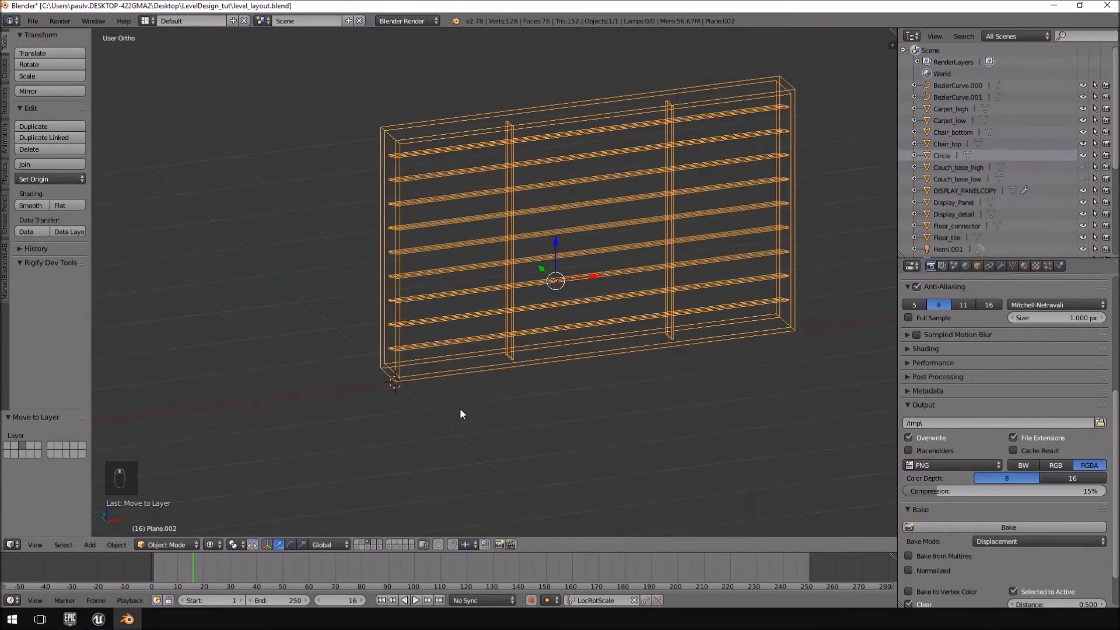
pyautogui.keyDown('shift'); pyautogui.moveTo(598, 123); pyautogui.dragTo(516, 263, button='middle'); pyautogui.keyUp('shift')
pyautogui.click(35, 21)
pyautogui.moveTo(84, 243)
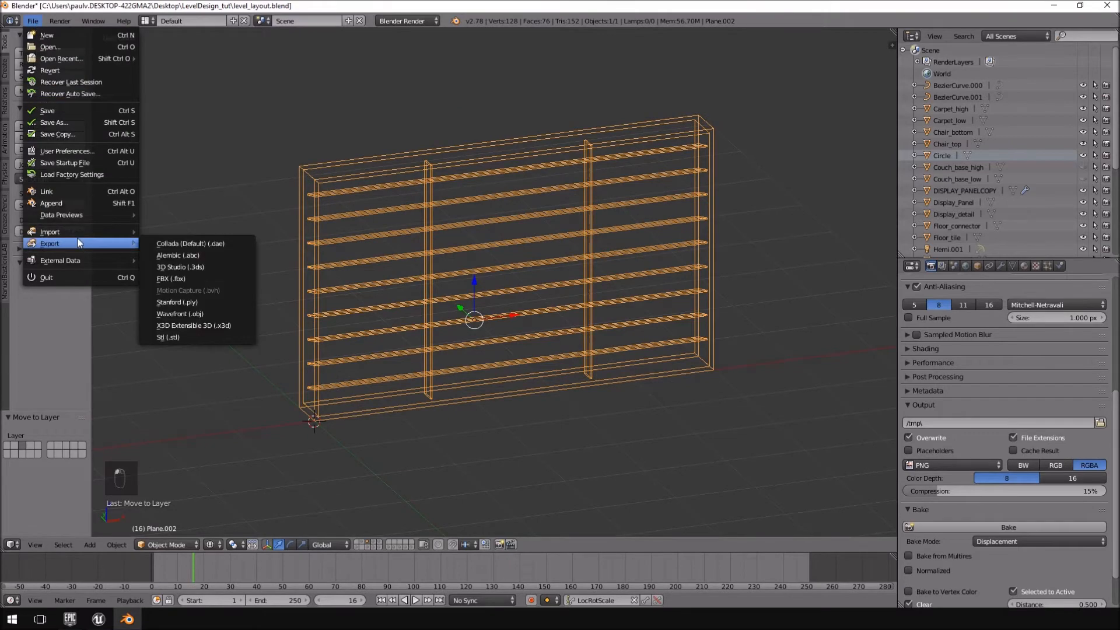
pyautogui.click(192, 279)
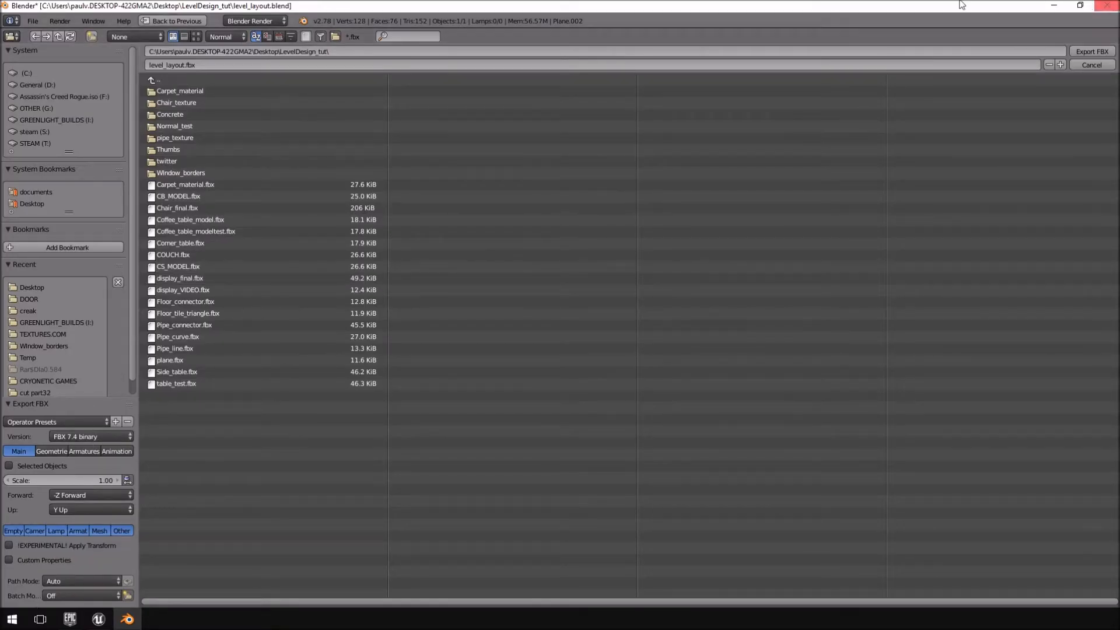
pyautogui.click(9, 466)
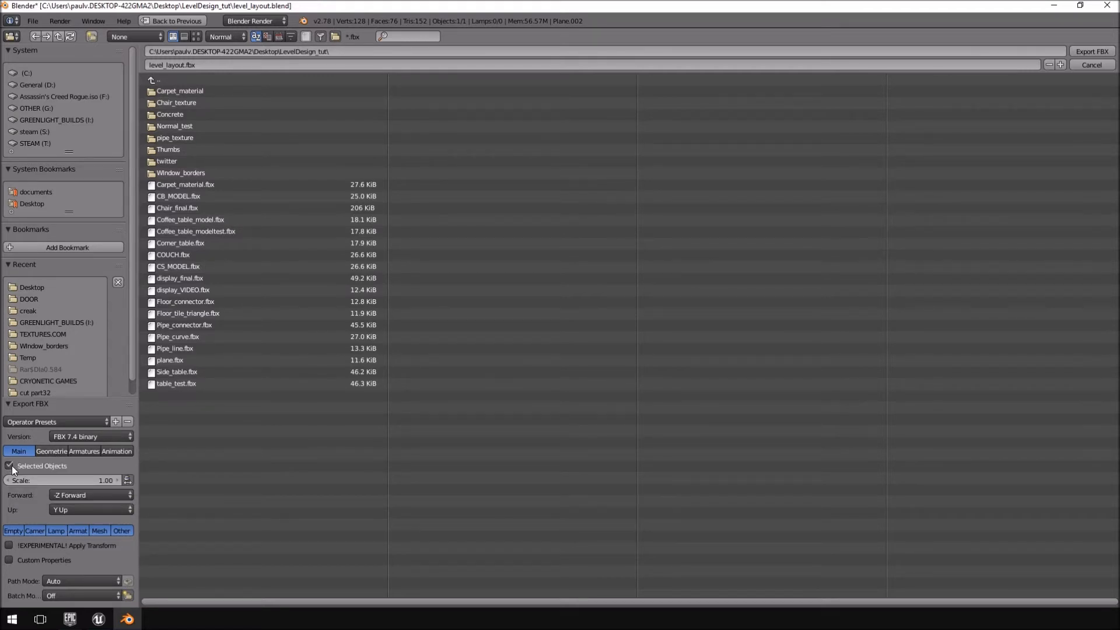
pyautogui.click(57, 450)
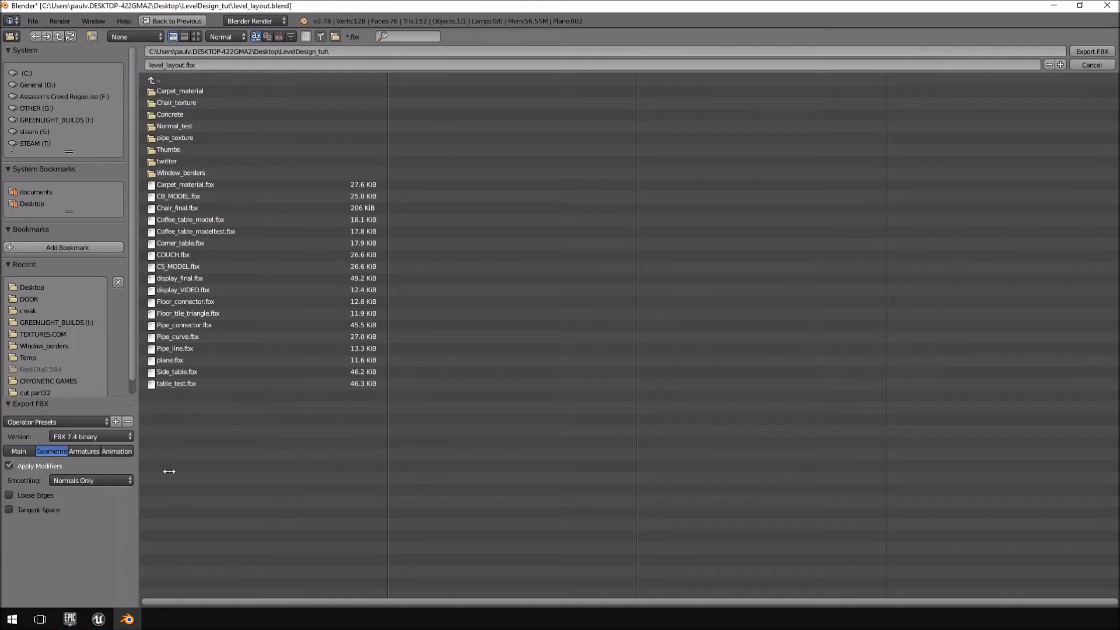
pyautogui.click(111, 480)
pyautogui.click(83, 452)
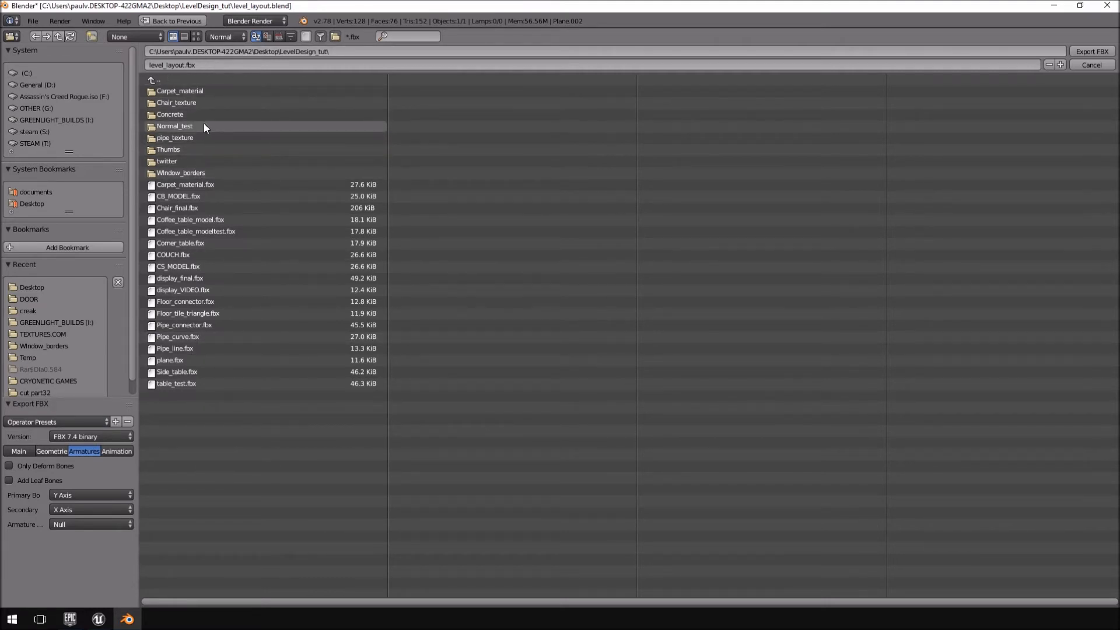
pyautogui.click(192, 172)
pyautogui.click(182, 65)
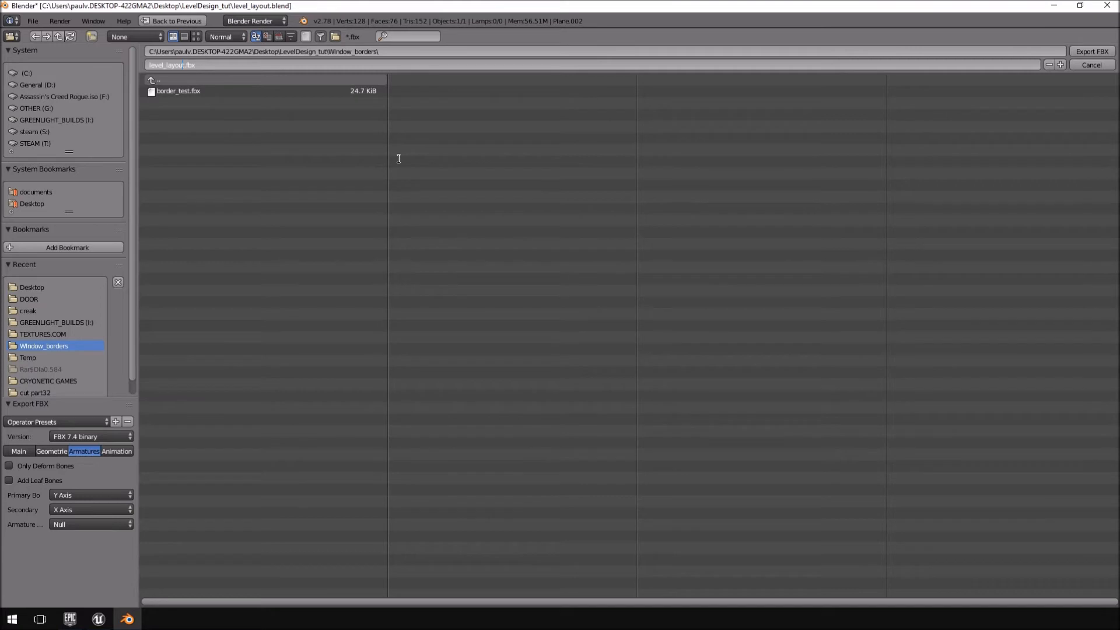
pyautogui.click(1104, 65)
# Start an FBX export of the wide window into the Window_borders folder with the file name Windows_large.fbx.
pyautogui.click(28, 22)
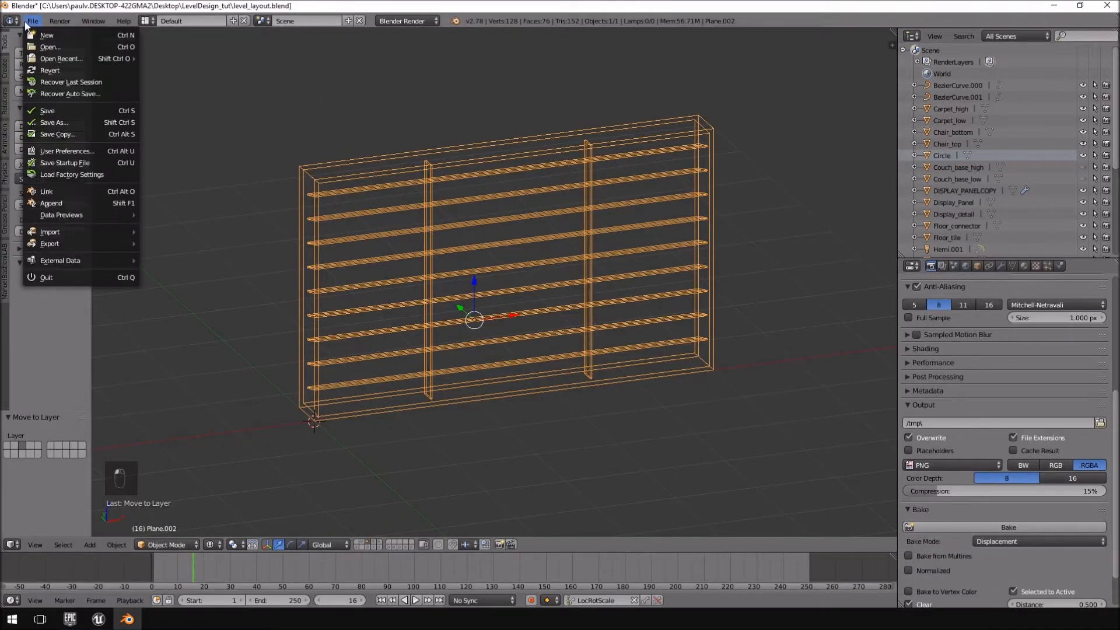
pyautogui.moveTo(64, 242)
pyautogui.click(194, 278)
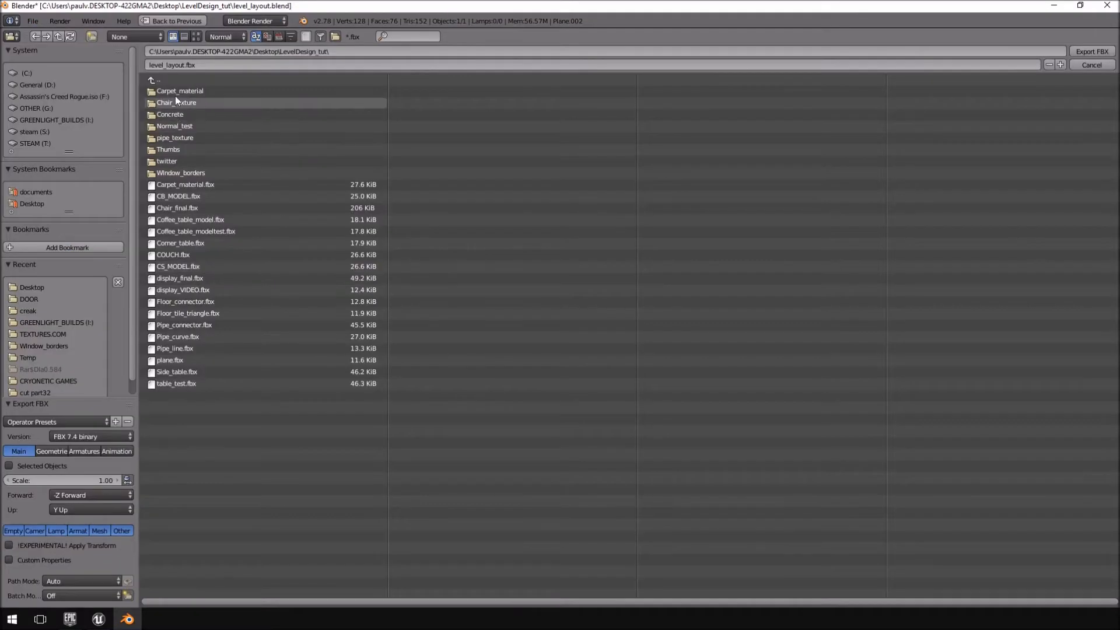
pyautogui.click(176, 172)
pyautogui.click(179, 64)
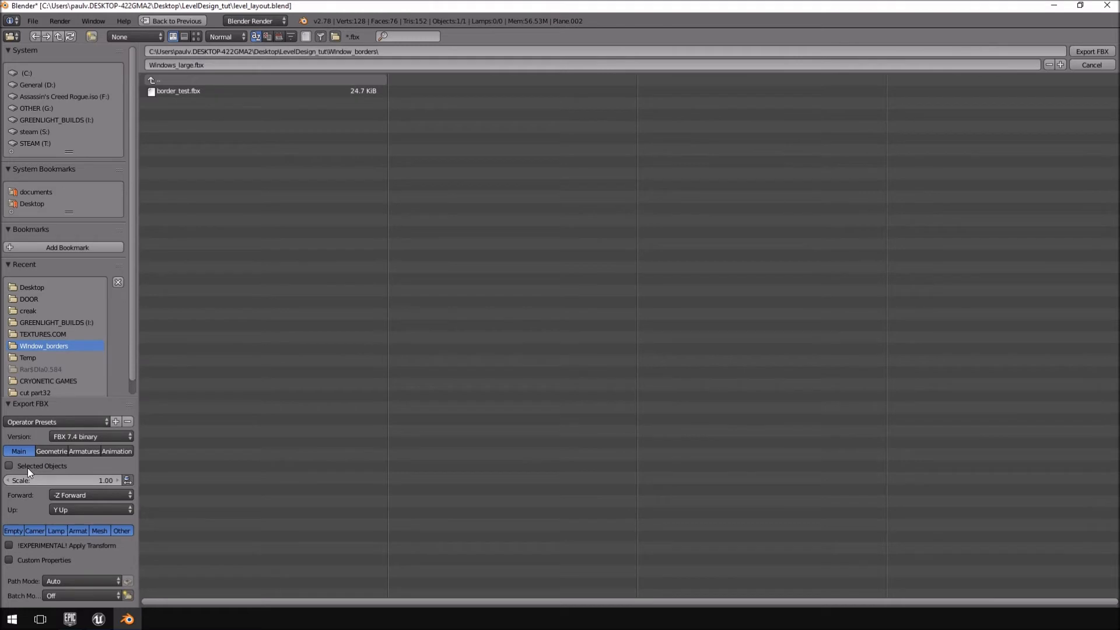
# Set the geometry smoothing to Edge and export the wide window's FBX file.
pyautogui.click(48, 450)
pyautogui.click(58, 479)
pyautogui.click(77, 455)
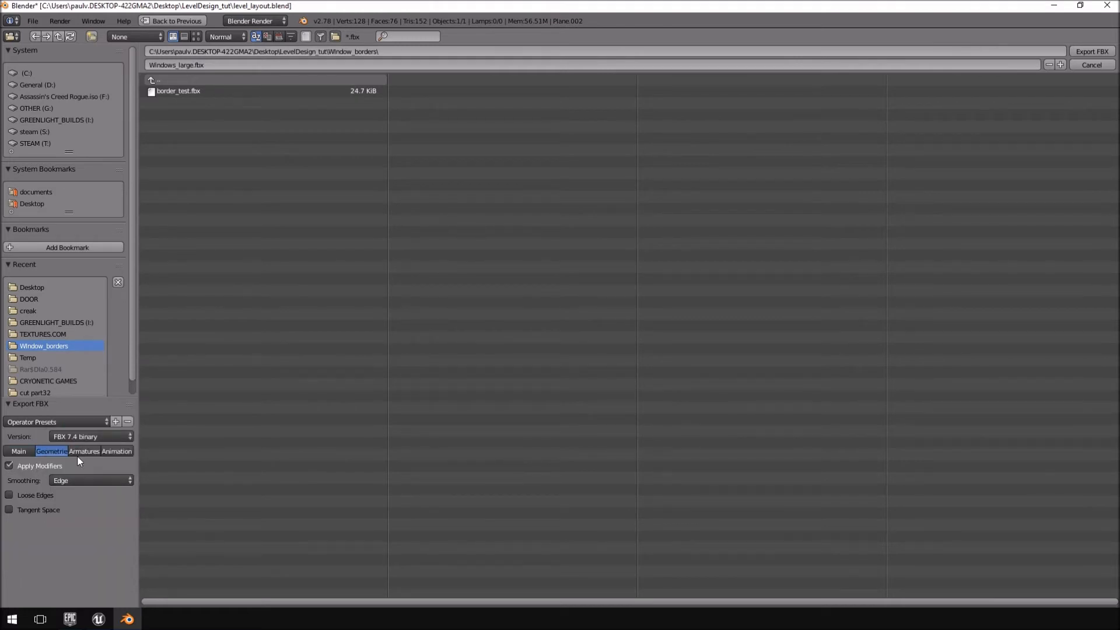
pyautogui.click(86, 452)
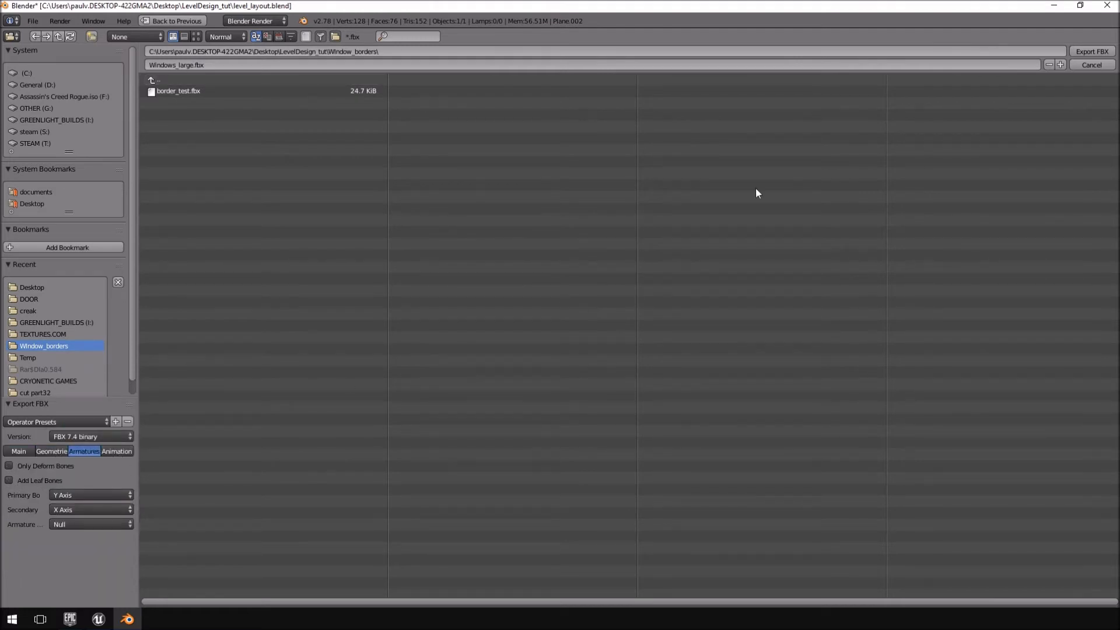
pyautogui.click(1077, 51)
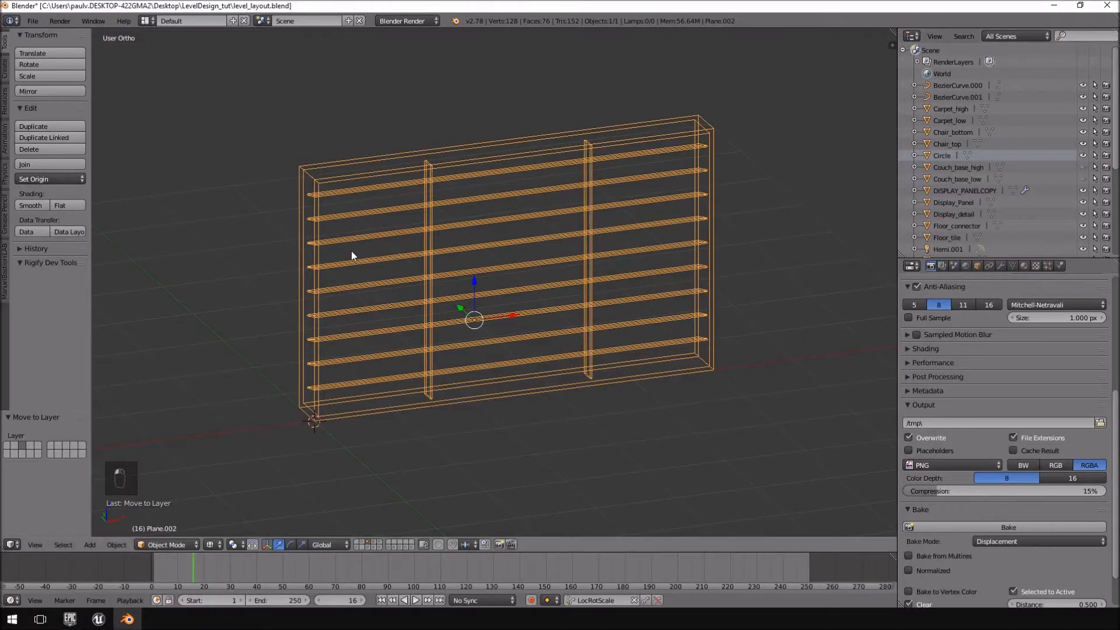
# Show layer 4 and export the square window as Windows_medfbx.fbx into the Window_borders folder.
pyautogui.click(374, 542)
pyautogui.rightClick(440, 203)
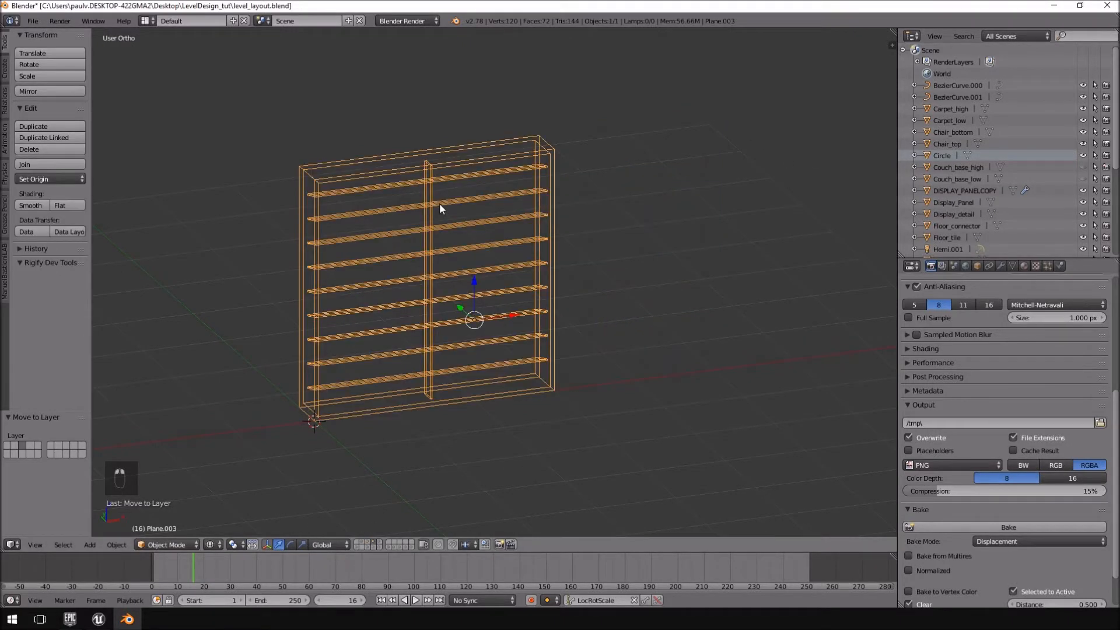
pyautogui.click(40, 16)
pyautogui.moveTo(93, 243)
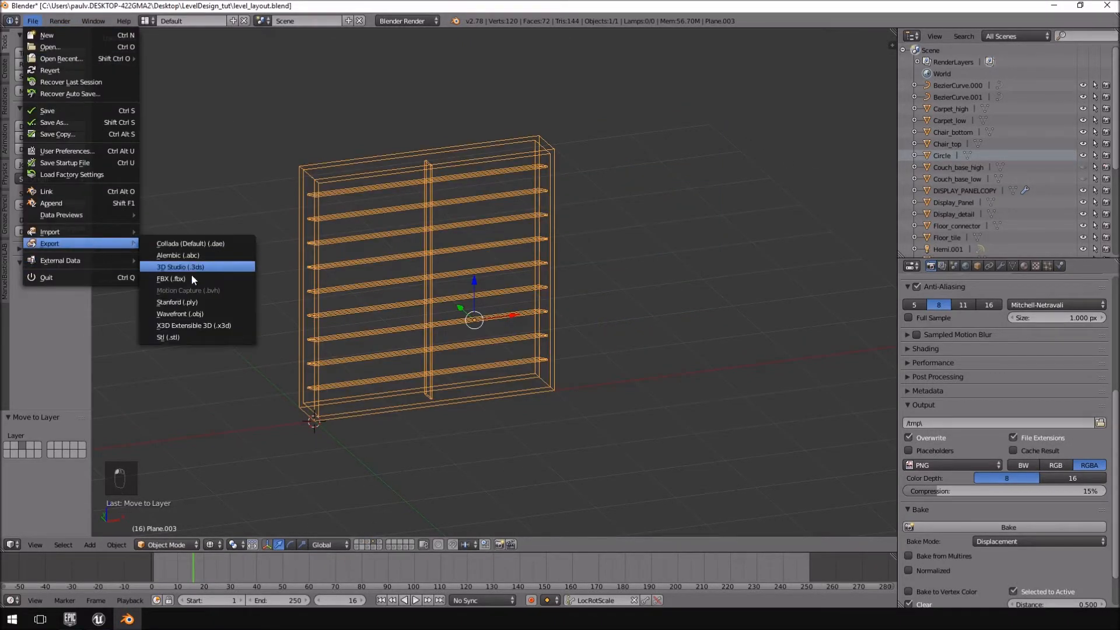
pyautogui.click(191, 276)
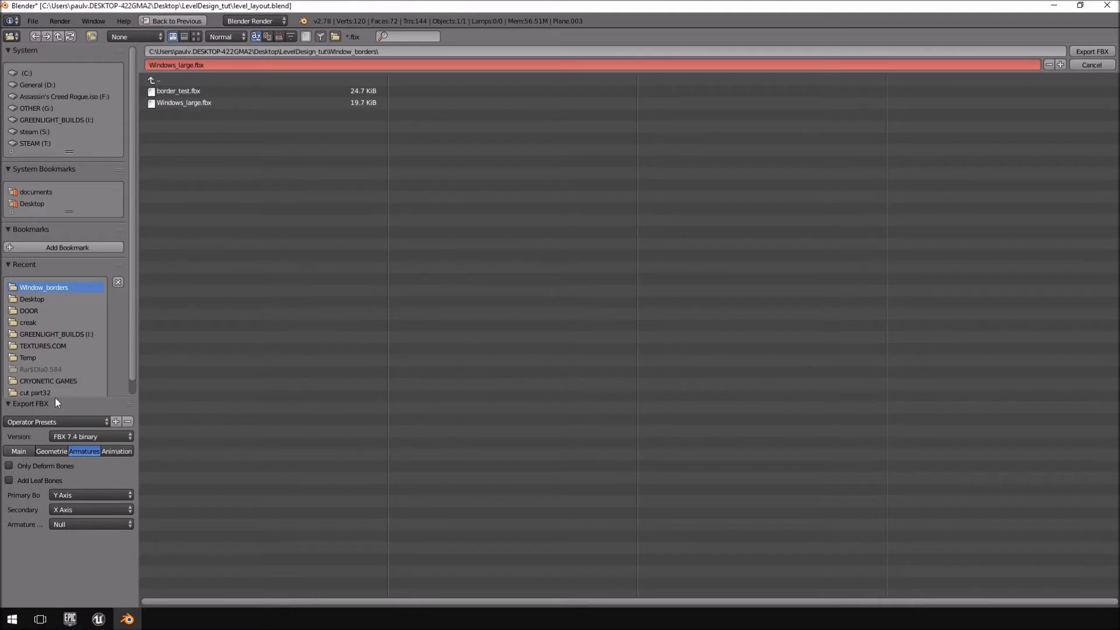
pyautogui.click(180, 64)
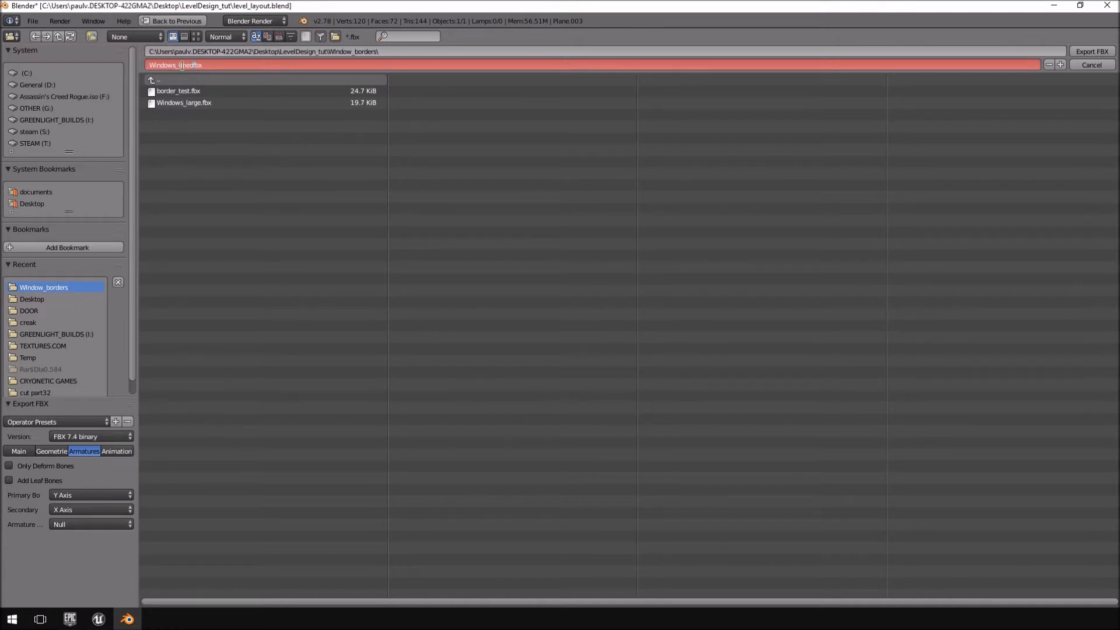
pyautogui.click(1089, 51)
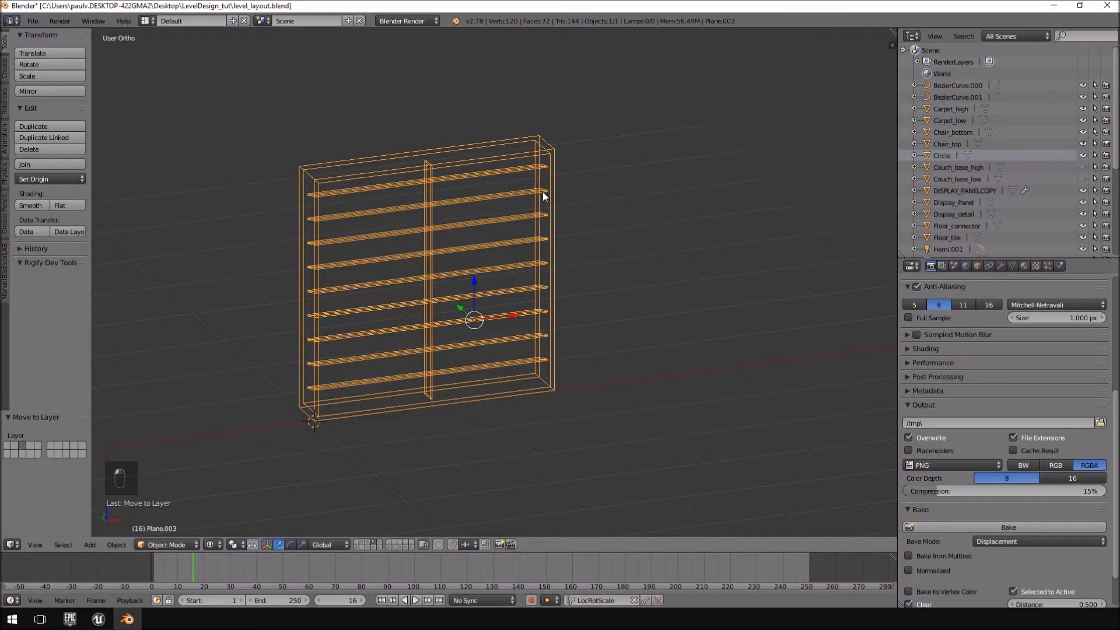
# Show layer 5 and export the narrow window as Windows_small.fbx into the Window_borders folder.
pyautogui.click(380, 543)
pyautogui.rightClick(362, 230)
pyautogui.click(33, 21)
pyautogui.moveTo(59, 244)
pyautogui.click(204, 267)
pyautogui.click(184, 68)
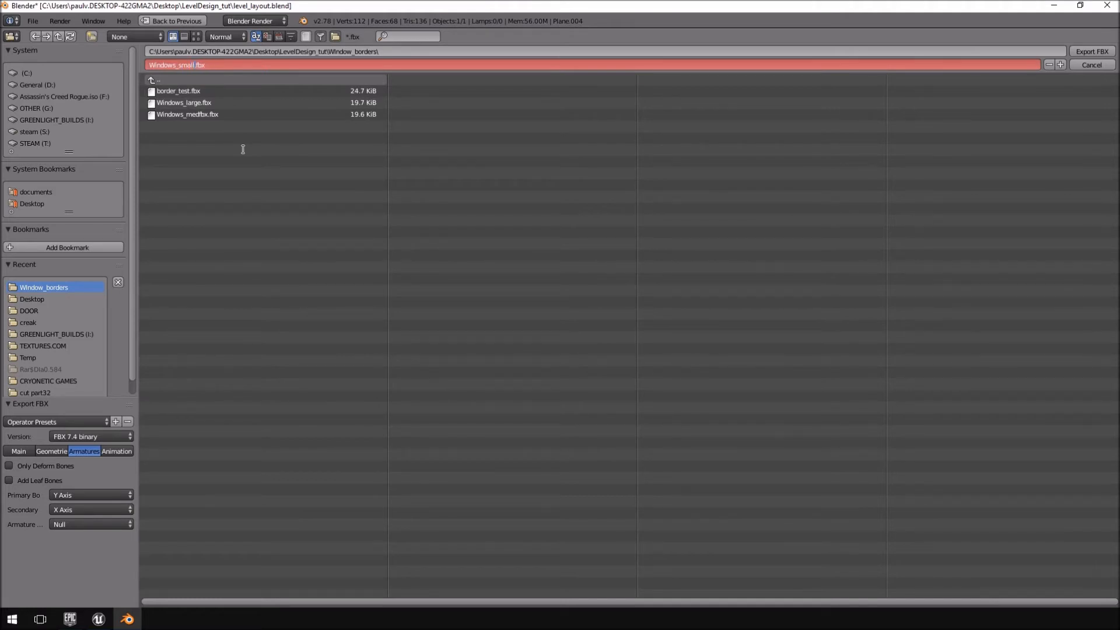
pyautogui.press('Return')
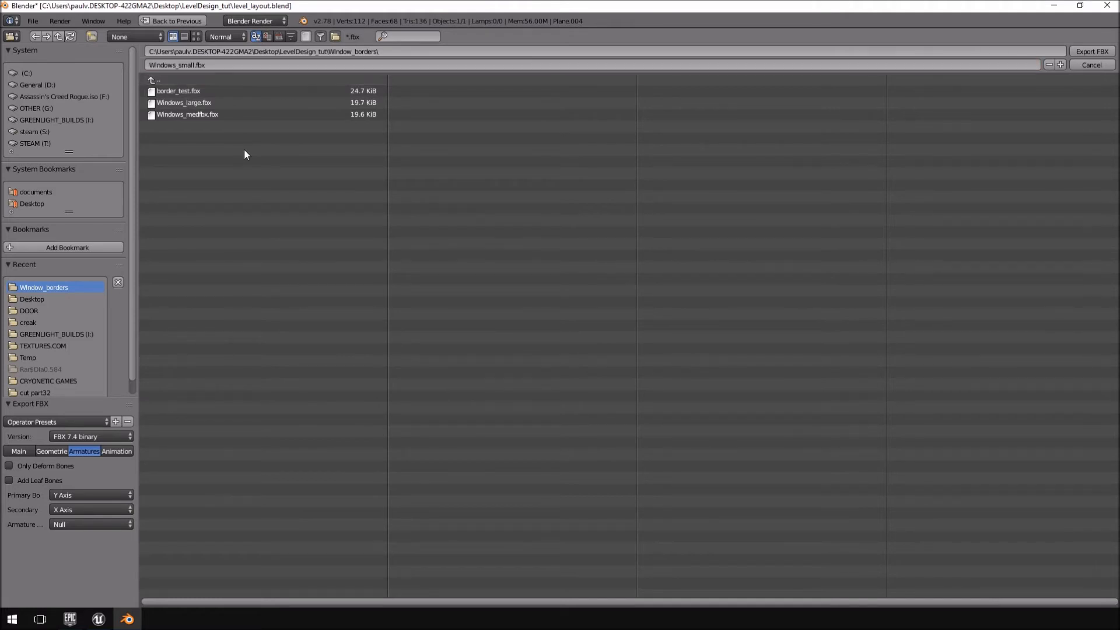
pyautogui.click(1087, 53)
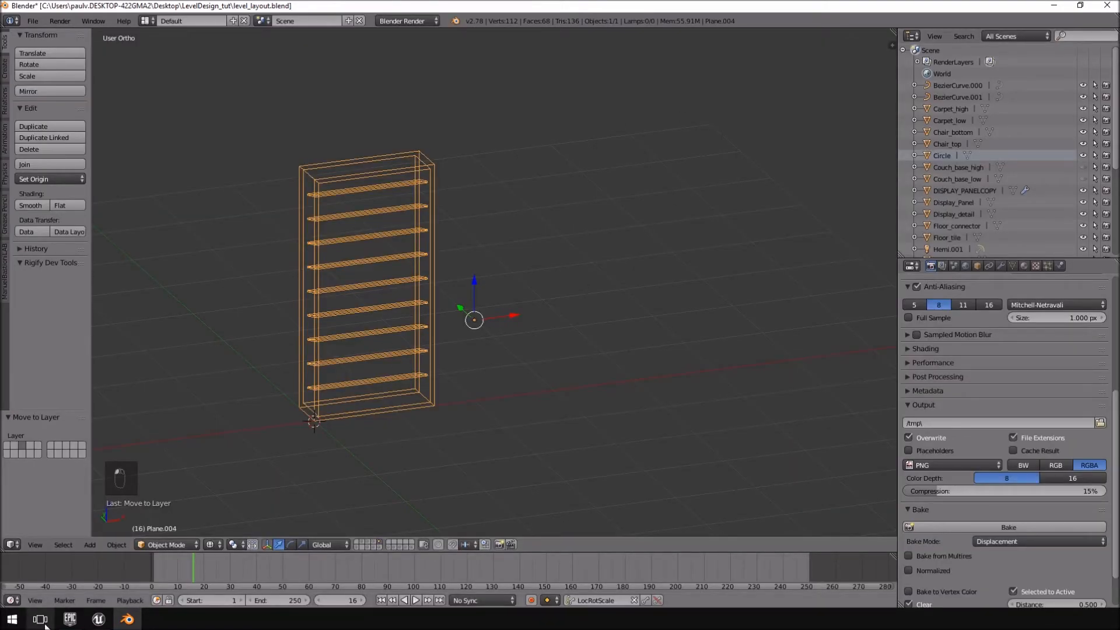
# Switch to Unreal Editor and open the Models content folder.
pyautogui.click(97, 619)
pyautogui.moveTo(541, 234); pyautogui.dragTo(542, 140, button='right')
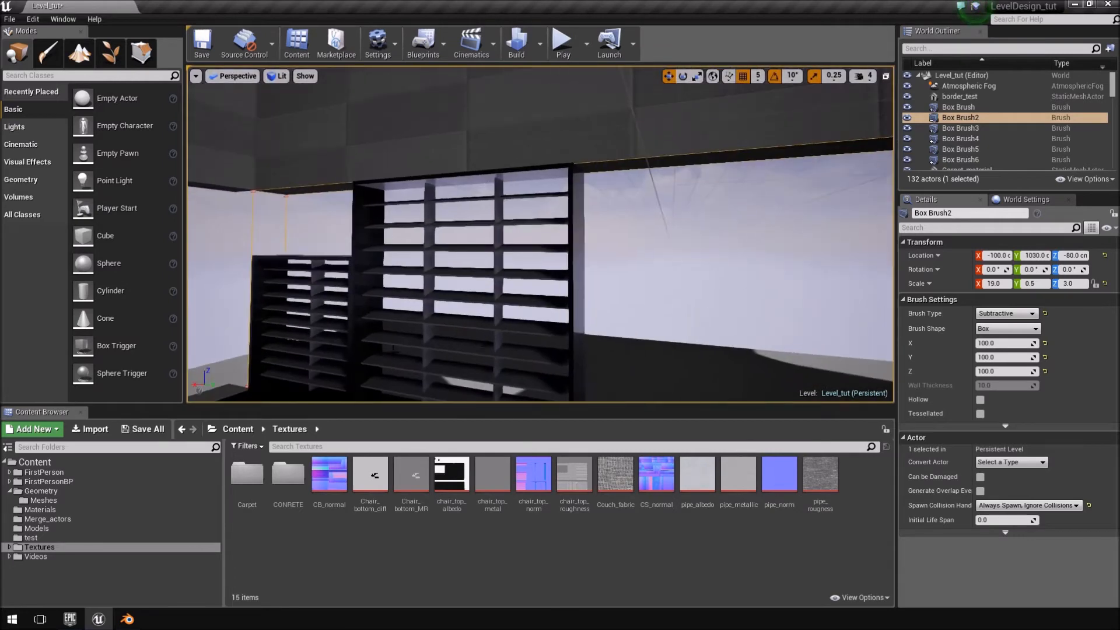
pyautogui.click(46, 528)
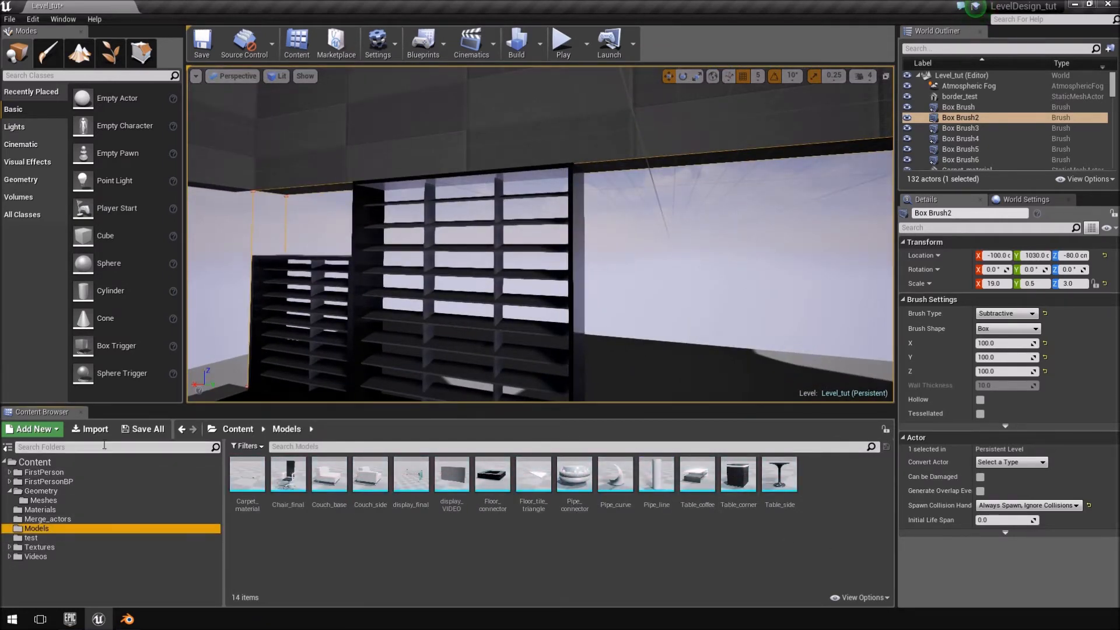
# Import Windows_large.fbx, Windows_medfbx.fbx and Windows_small.fbx from LevelDesign_tut's Window_borders folder, keeping the offered FBX import options.
pyautogui.click(91, 428)
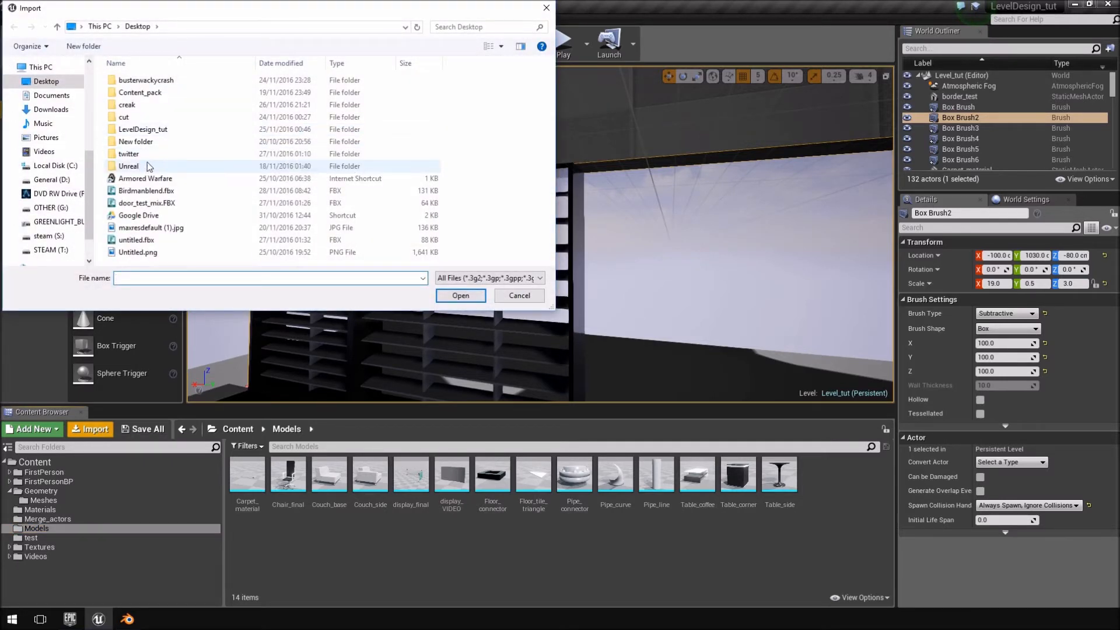
pyautogui.click(168, 133)
pyautogui.doubleClick(168, 132)
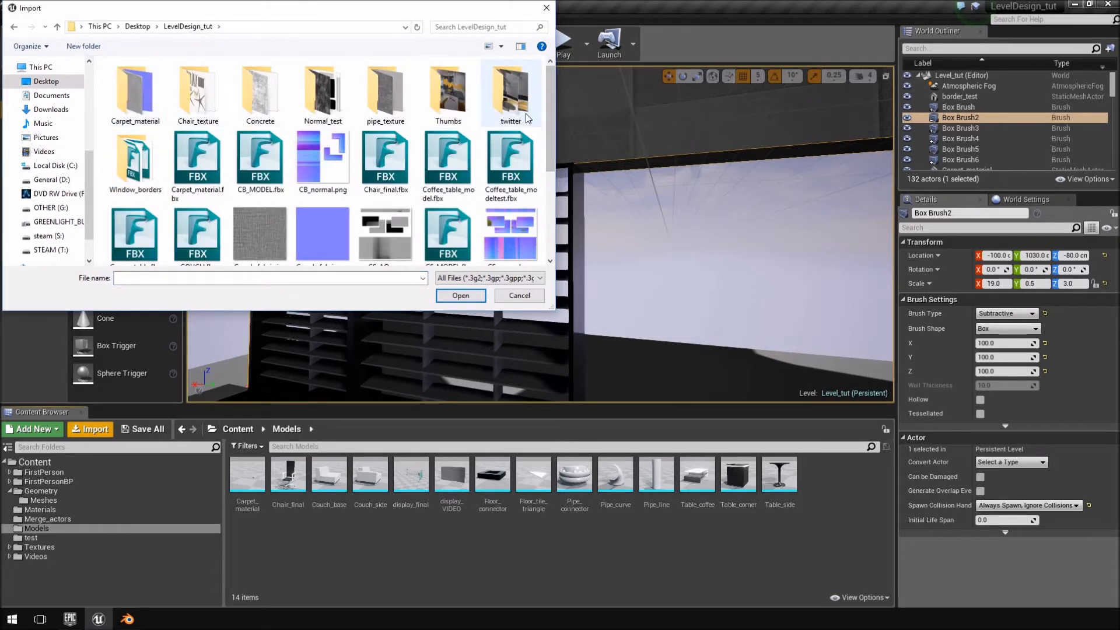
pyautogui.doubleClick(151, 162)
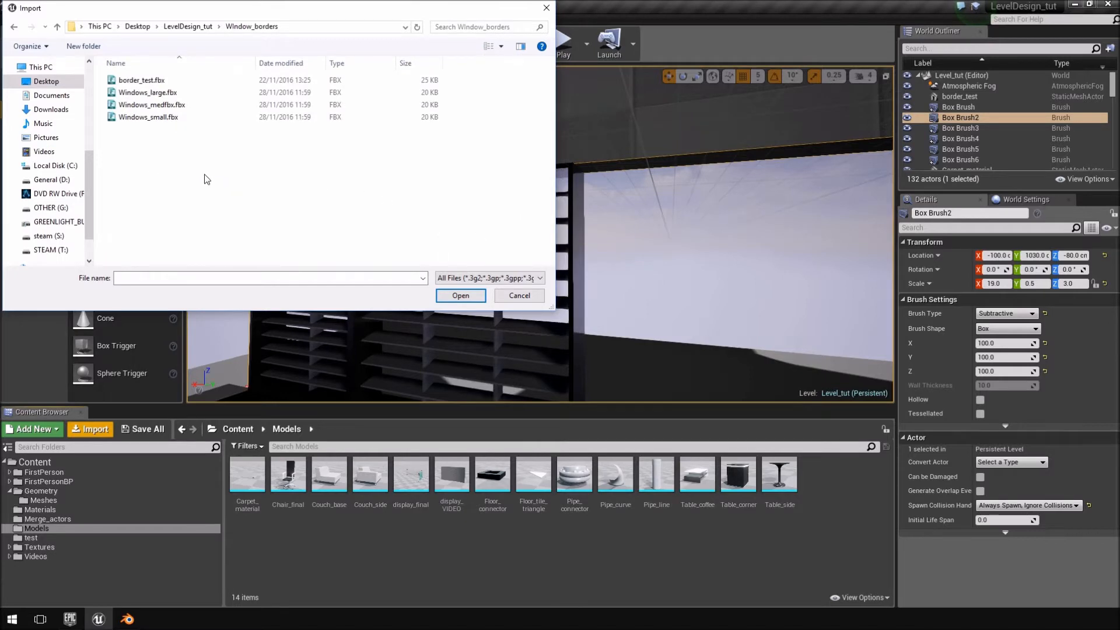
pyautogui.moveTo(177, 158); pyautogui.dragTo(152, 94)
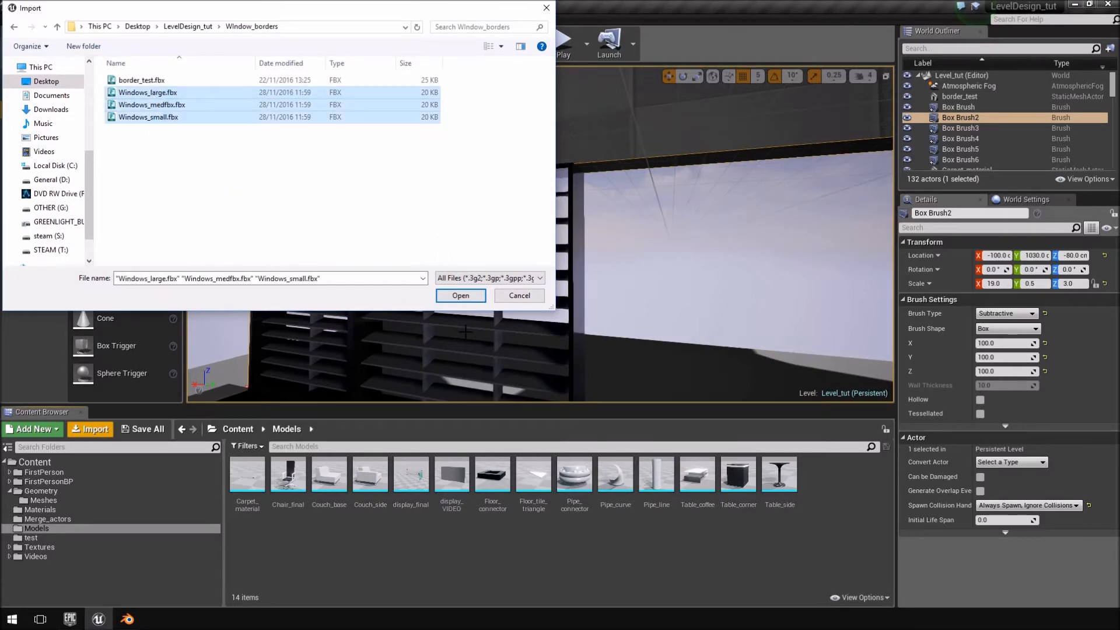
pyautogui.click(461, 295)
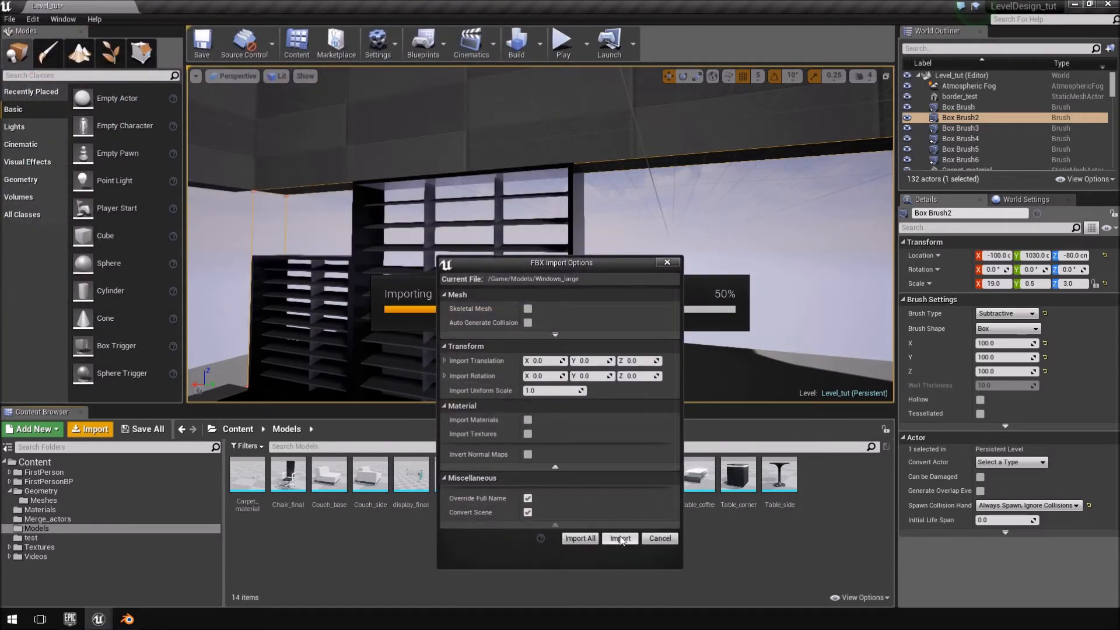
pyautogui.click(620, 538)
pyautogui.click(620, 537)
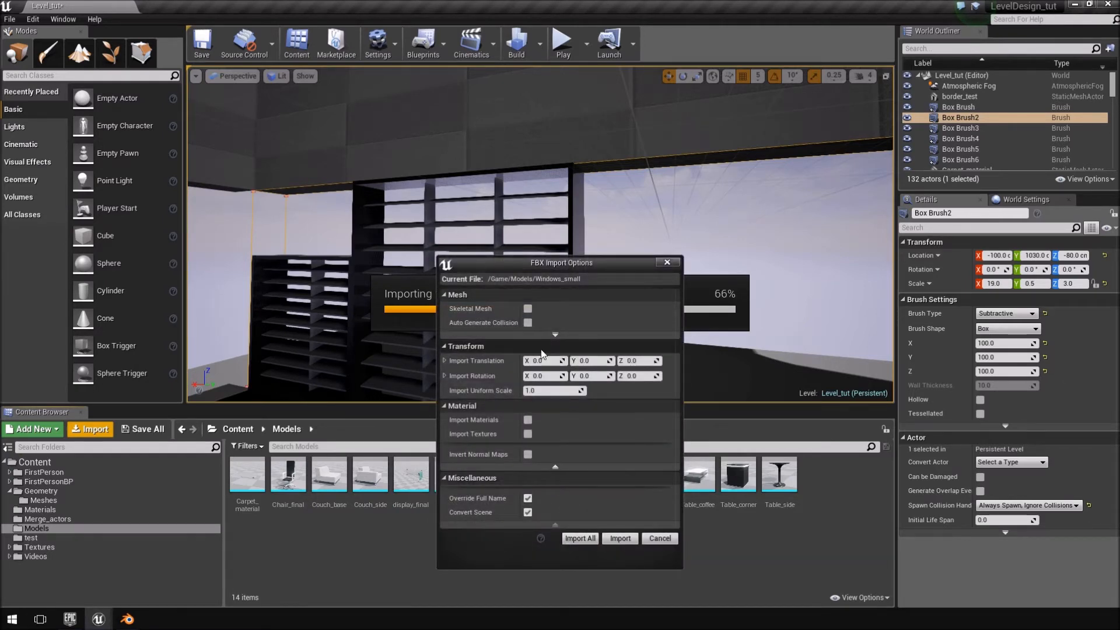
pyautogui.click(620, 538)
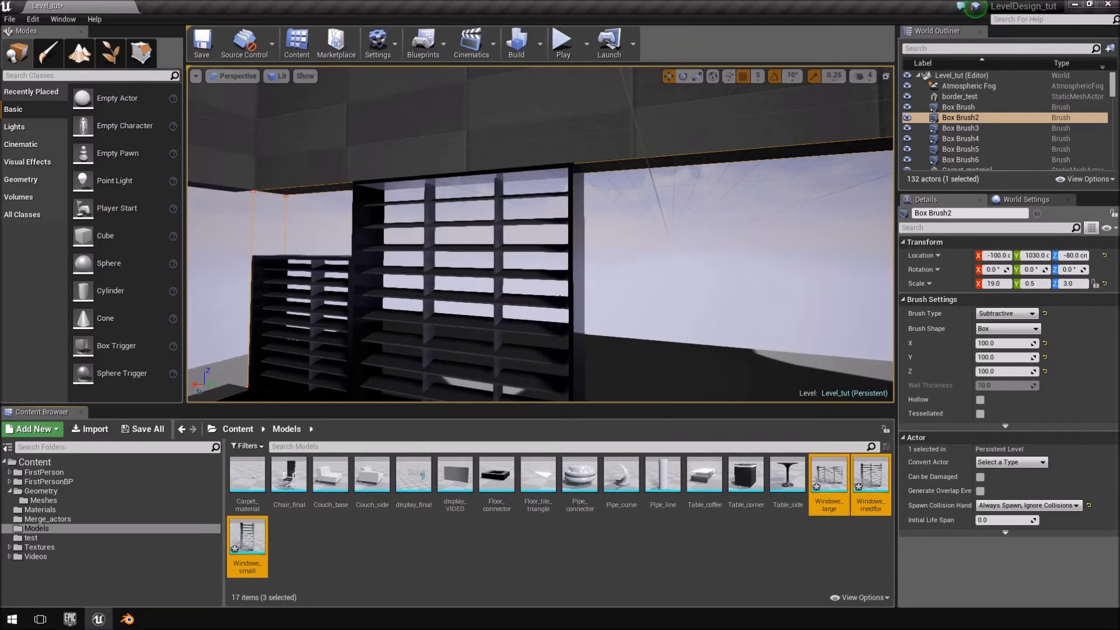
# Select the border_test window mesh standing in the level's window opening and clear the selection of the imported assets.
pyautogui.scroll(-2, 732, 296)
pyautogui.moveTo(704, 277); pyautogui.dragTo(689, 313, button='right')
pyautogui.click(402, 205)
pyautogui.moveTo(513, 215); pyautogui.dragTo(606, 190, button='right')
pyautogui.press('a')
pyautogui.click(509, 191)
pyautogui.press('w')
pyautogui.moveTo(619, 291)
pyautogui.mouseDown(button='right')
pyautogui.moveTo(583, 295)
pyautogui.moveTo(600, 305)
pyautogui.mouseUp(button='right')
pyautogui.press('s')
pyautogui.click(313, 565)
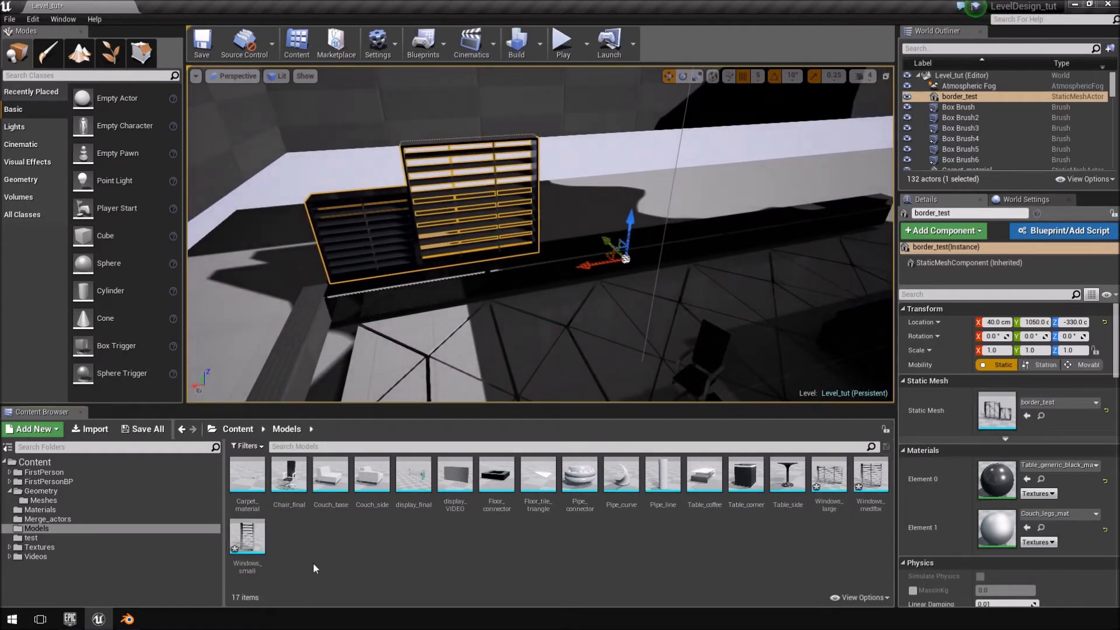
# Place the imported Windows_small, Windows_large and Windows_medfbx meshes in the level near the window opening.
pyautogui.moveTo(247, 537); pyautogui.dragTo(573, 317)
pyautogui.press('d')
pyautogui.moveTo(583, 323); pyautogui.dragTo(554, 344, button='right')
pyautogui.press('w')
pyautogui.press('s')
pyautogui.moveTo(841, 486); pyautogui.dragTo(378, 302)
pyautogui.moveTo(367, 259); pyautogui.dragTo(415, 246, button='right')
pyautogui.press('w')
# Delete the border_test window actor from the level.
pyautogui.press('w')
pyautogui.press('e')
pyautogui.press('e')
pyautogui.moveTo(532, 144); pyautogui.dragTo(297, 210, button='right')
pyautogui.press('w')
pyautogui.click(469, 262)
pyautogui.click(469, 273)
pyautogui.press('Delete')
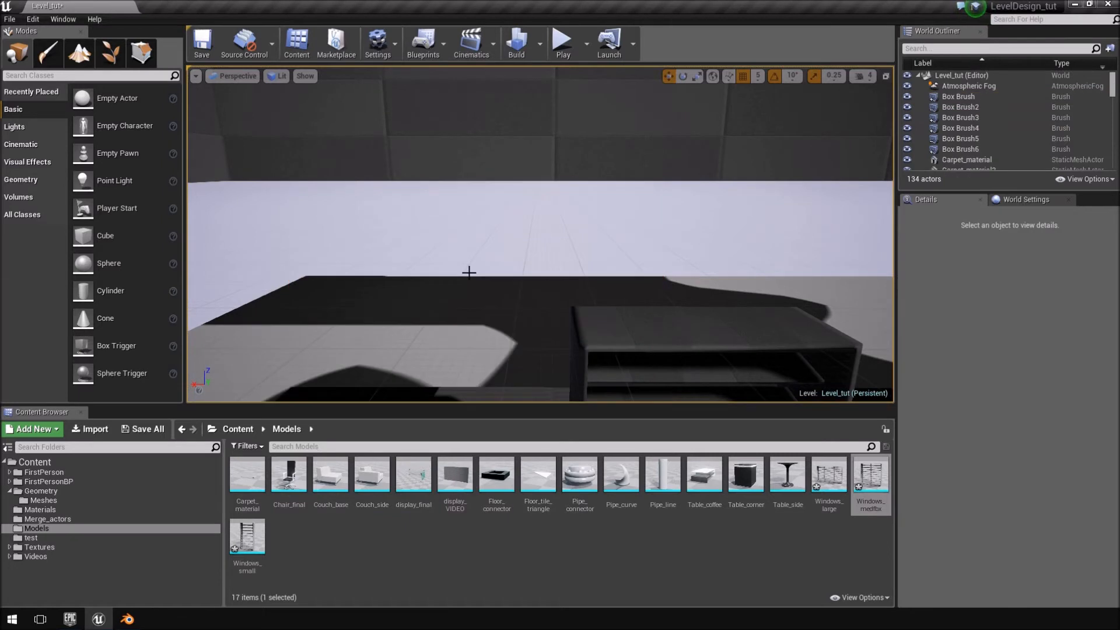
# Delete the border_test asset from the test content folder.
pyautogui.click(64, 536)
pyautogui.press('Delete')
pyautogui.click(548, 492)
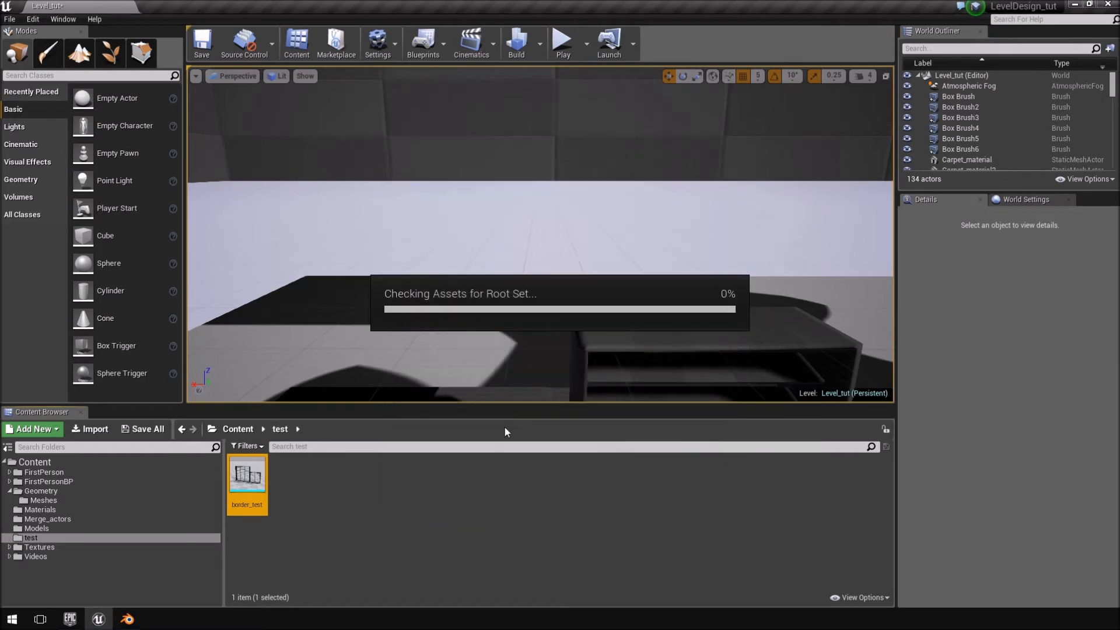
# Move Windows_large into the window opening, to about X 330, Y 1005, Z -215 cm.
pyautogui.moveTo(585, 270); pyautogui.dragTo(487, 328, button='right')
pyautogui.click(525, 220)
pyautogui.moveTo(525, 221); pyautogui.dragTo(581, 259, button='right')
pyautogui.moveTo(580, 261); pyautogui.dragTo(633, 162)
pyautogui.moveTo(681, 187)
pyautogui.mouseDown(button='right')
pyautogui.moveTo(647, 172)
pyautogui.moveTo(685, 199)
pyautogui.moveTo(681, 187)
pyautogui.mouseUp(button='right')
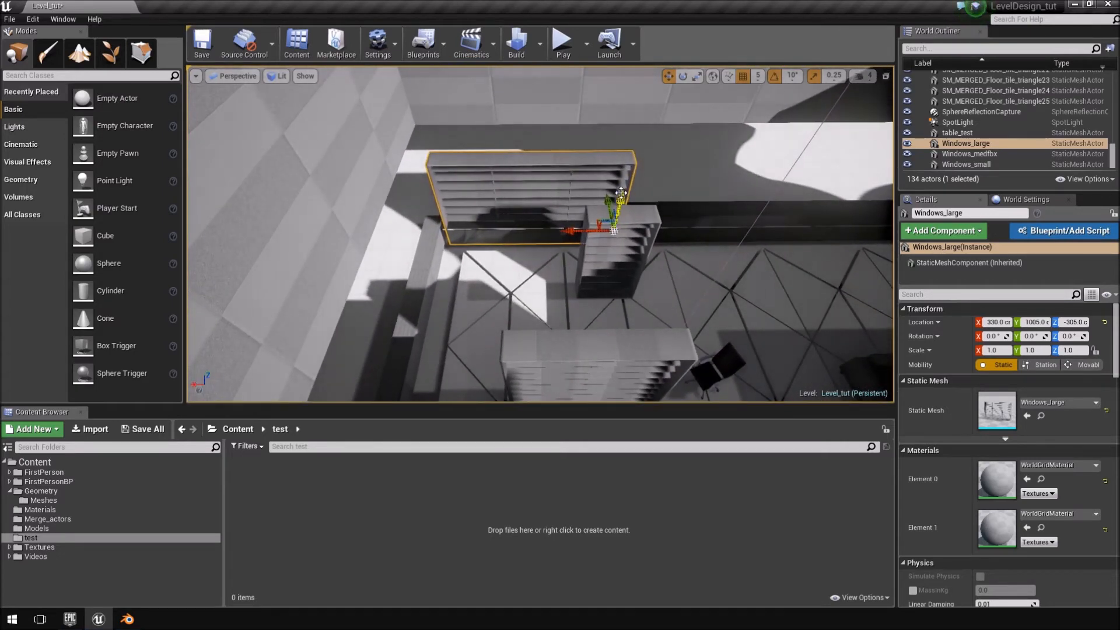
# Move Windows_small beside the large window, to X 210, Y 975, Z -185 cm.
pyautogui.click(619, 233)
pyautogui.moveTo(619, 233); pyautogui.dragTo(583, 273, button='right')
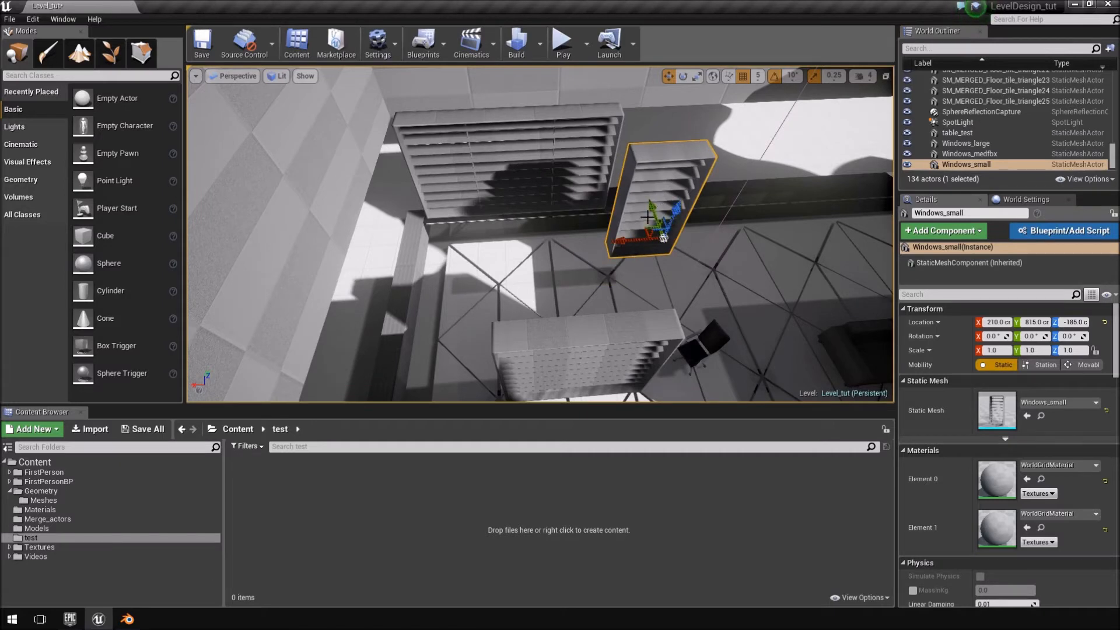
pyautogui.moveTo(638, 169); pyautogui.dragTo(592, 290, button='right')
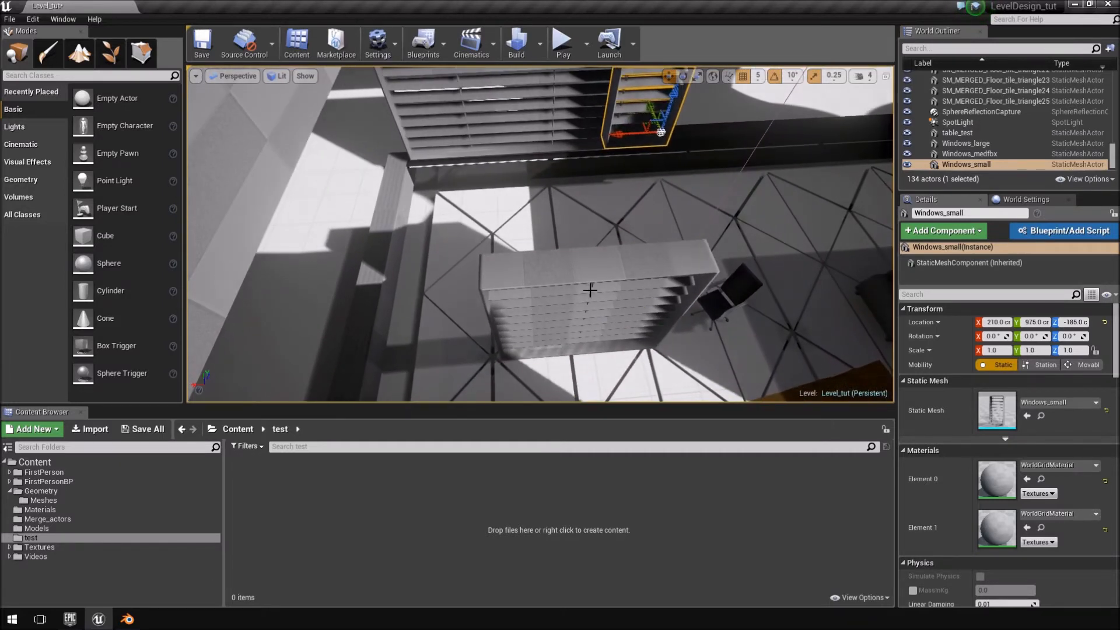
# Move Windows_medfbx over to the window opening, to X -80 and Y 1070 cm.
pyautogui.click(625, 322)
pyautogui.moveTo(600, 323); pyautogui.dragTo(788, 313)
pyautogui.moveTo(789, 312); pyautogui.dragTo(840, 294, button='right')
pyautogui.moveTo(721, 266); pyautogui.dragTo(637, 126)
pyautogui.moveTo(637, 126); pyautogui.dragTo(447, 285, button='right')
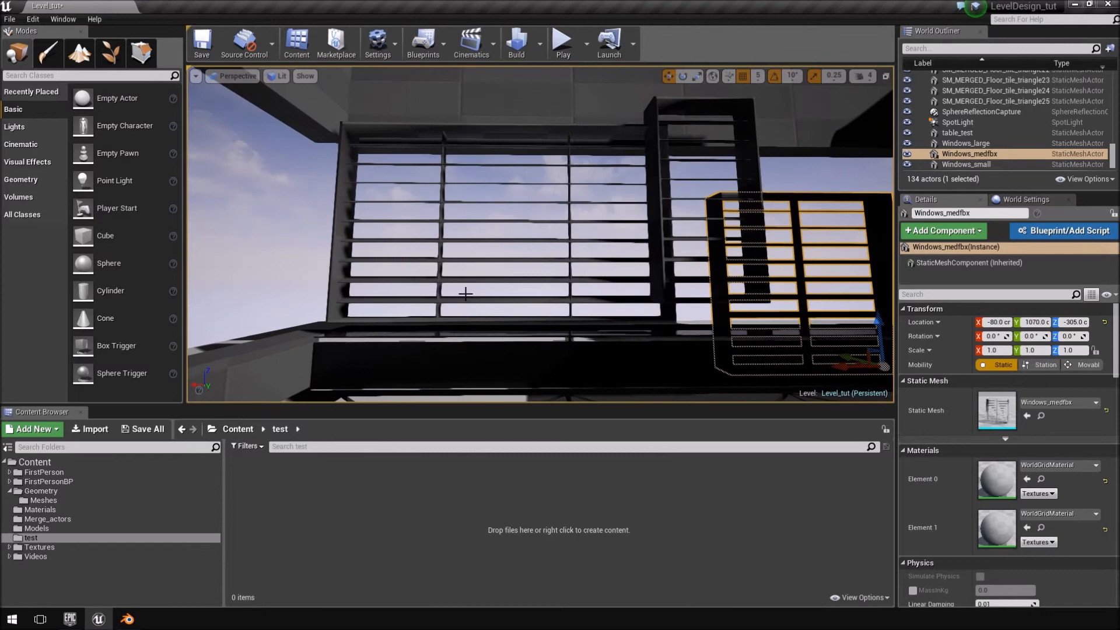
# Lower Windows_large towards the window sill, to Z -225 cm.
pyautogui.click(447, 285)
pyautogui.click(444, 274)
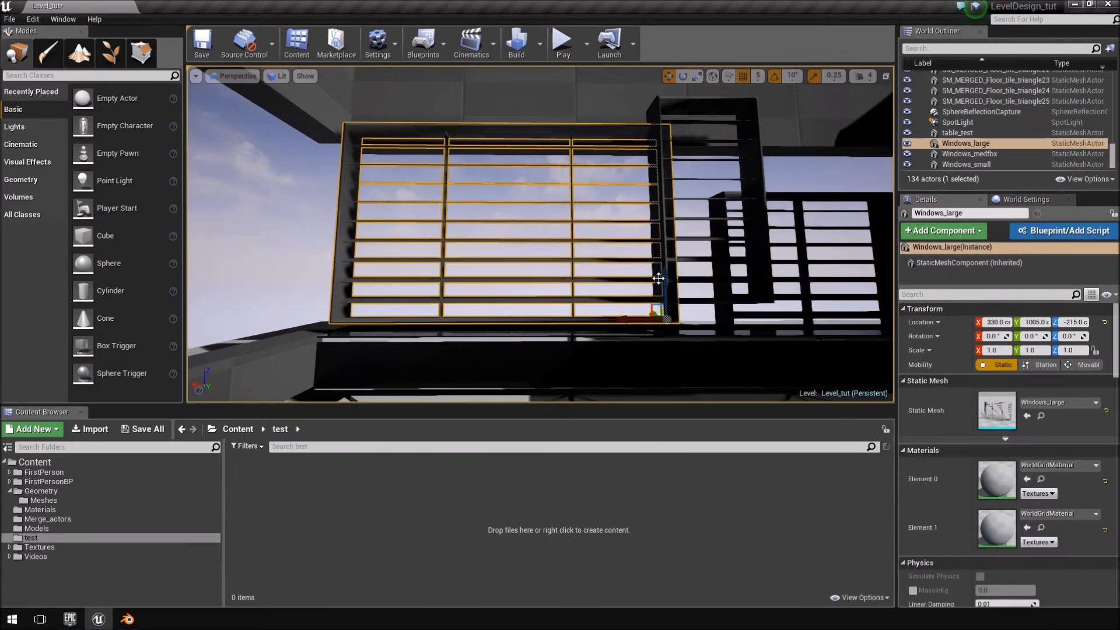
pyautogui.moveTo(668, 275); pyautogui.dragTo(669, 284)
# Lower Windows_small to Z -225 cm and slide it along X to the far end beyond the large window.
pyautogui.moveTo(669, 284); pyautogui.dragTo(643, 222, button='right')
pyautogui.click(633, 211)
pyautogui.click(622, 198)
pyautogui.click(624, 190)
pyautogui.click(620, 188)
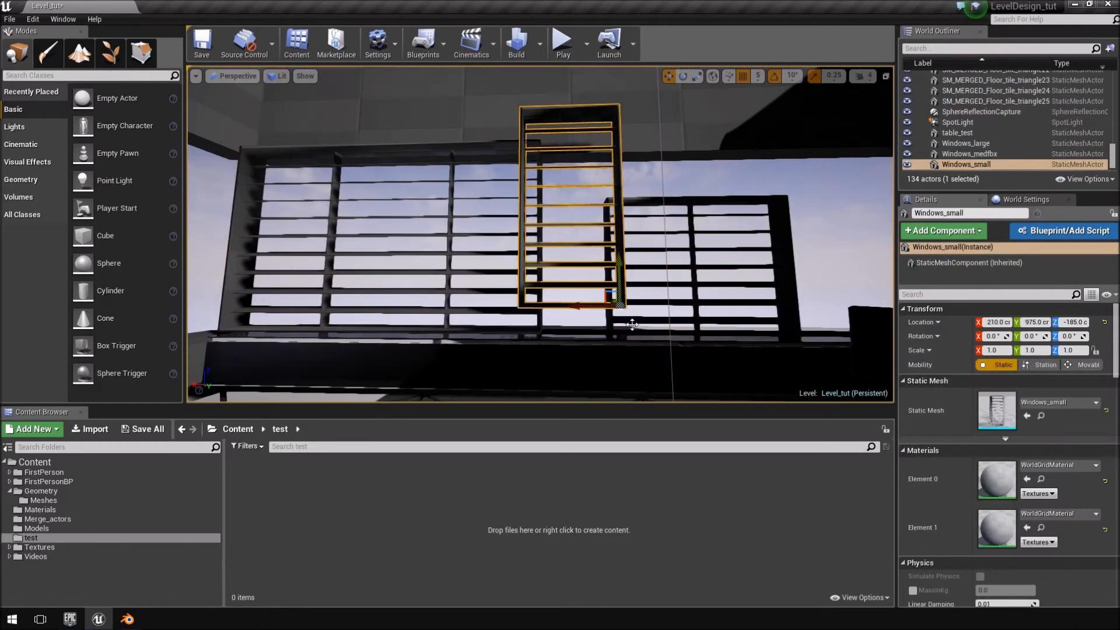
pyautogui.click(471, 218)
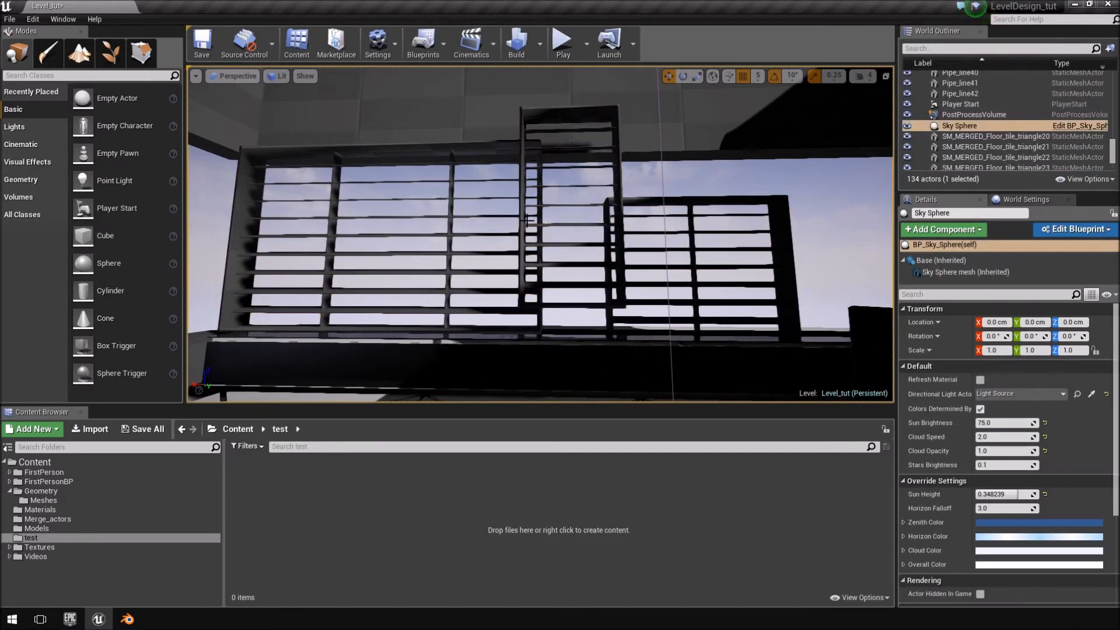
pyautogui.click(580, 242)
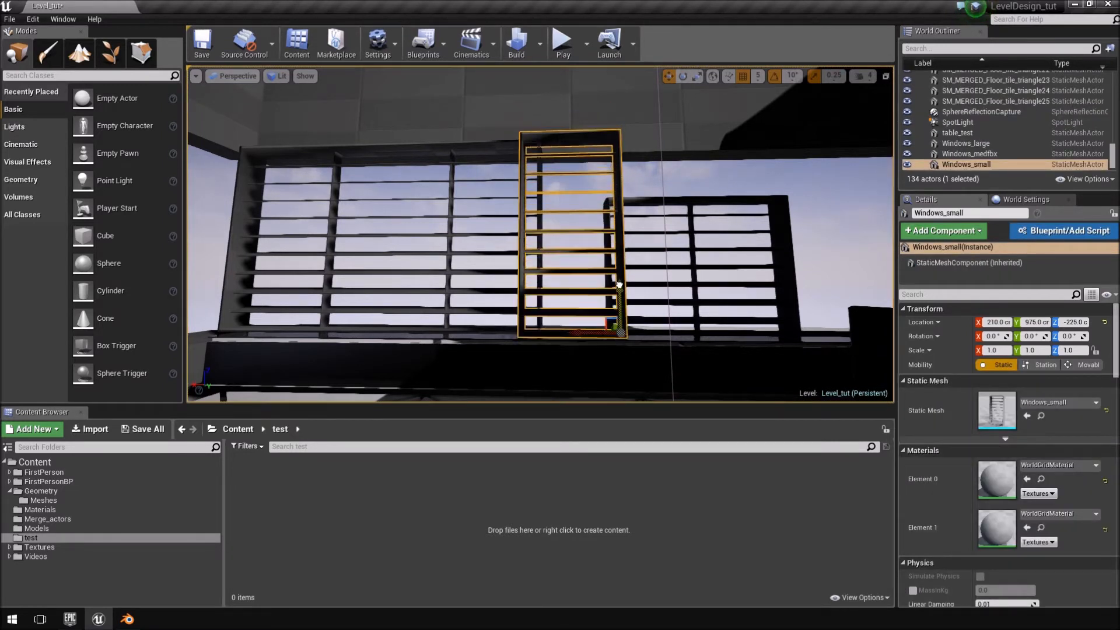
pyautogui.moveTo(569, 333); pyautogui.dragTo(189, 334)
# Push Windows_large outward over the window sill, to Y 1065 cm.
pyautogui.moveTo(333, 259); pyautogui.dragTo(333, 321, button='right')
pyautogui.moveTo(553, 312); pyautogui.dragTo(580, 308)
pyautogui.moveTo(592, 306); pyautogui.dragTo(540, 301, button='right')
pyautogui.click(592, 315)
pyautogui.moveTo(640, 261)
pyautogui.mouseDown(button='right')
pyautogui.moveTo(677, 266)
pyautogui.moveTo(641, 262)
pyautogui.mouseUp(button='right')
pyautogui.moveTo(664, 255); pyautogui.dragTo(692, 252)
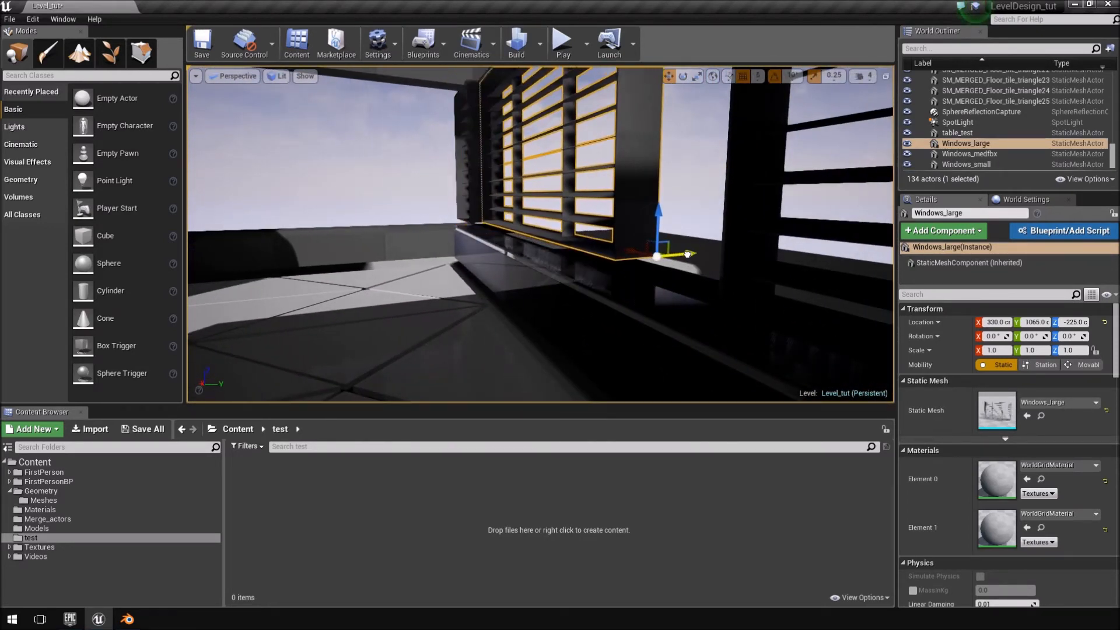
pyautogui.moveTo(692, 252); pyautogui.dragTo(683, 272, button='right')
pyautogui.press('w')
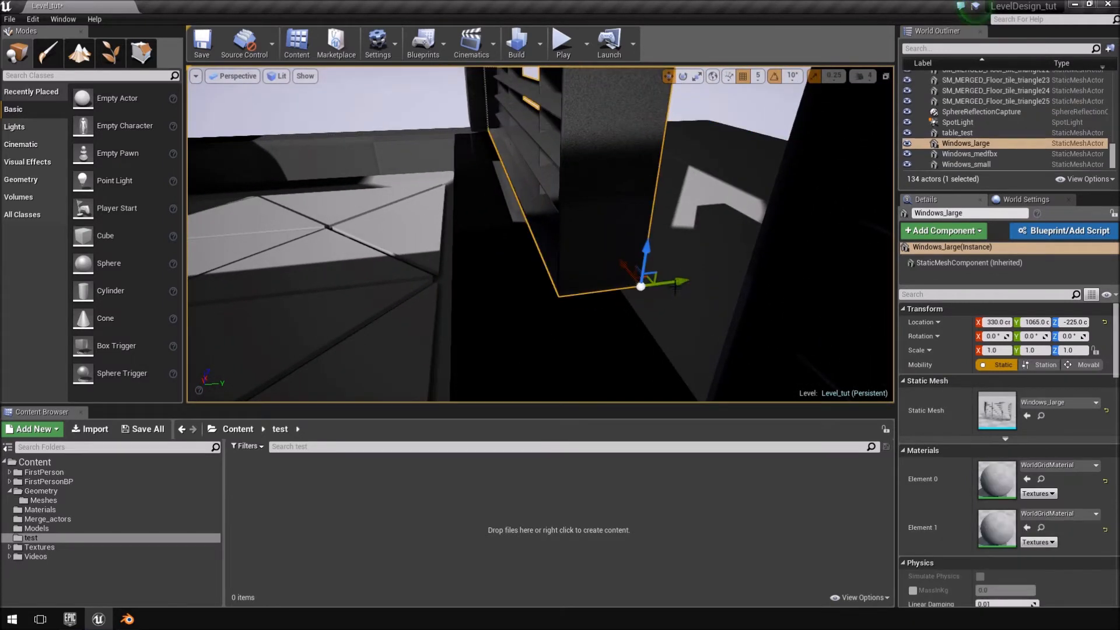
pyautogui.moveTo(661, 284); pyautogui.dragTo(744, 277, button='right')
pyautogui.click(688, 271)
# Raise Windows_medfbx to Z -230 cm and slide it along X to 35 cm, against the large window.
pyautogui.moveTo(673, 209); pyautogui.dragTo(680, 169)
pyautogui.moveTo(650, 182); pyautogui.dragTo(622, 161, button='right')
pyautogui.press('e')
pyautogui.click(602, 134)
pyautogui.click(599, 137)
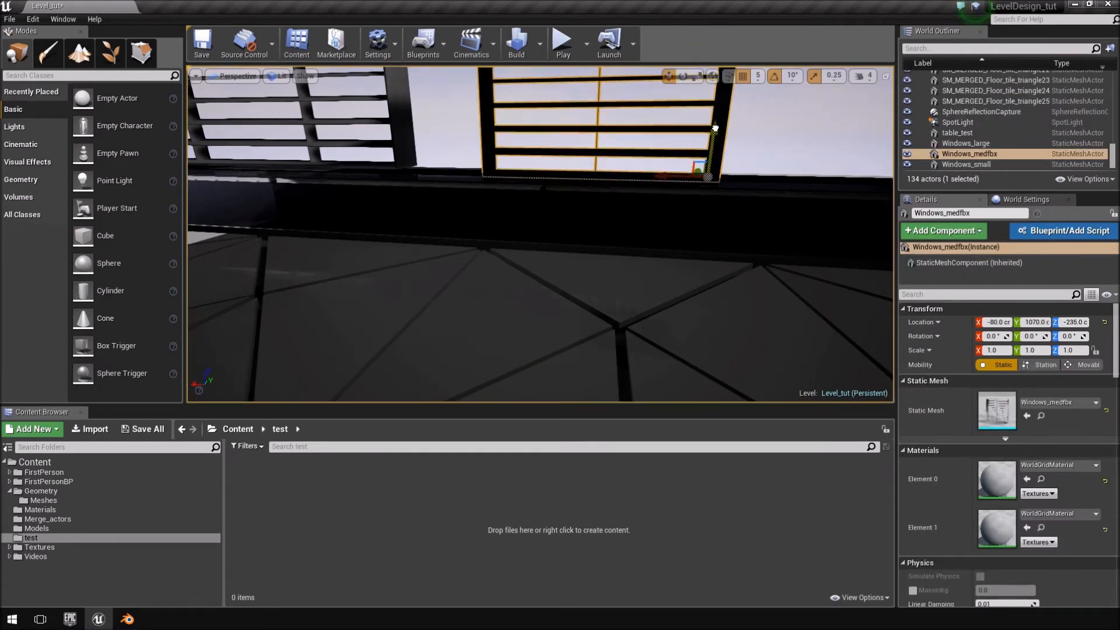
pyautogui.moveTo(716, 125); pyautogui.dragTo(698, 138, button='right')
pyautogui.moveTo(692, 164); pyautogui.dragTo(594, 166)
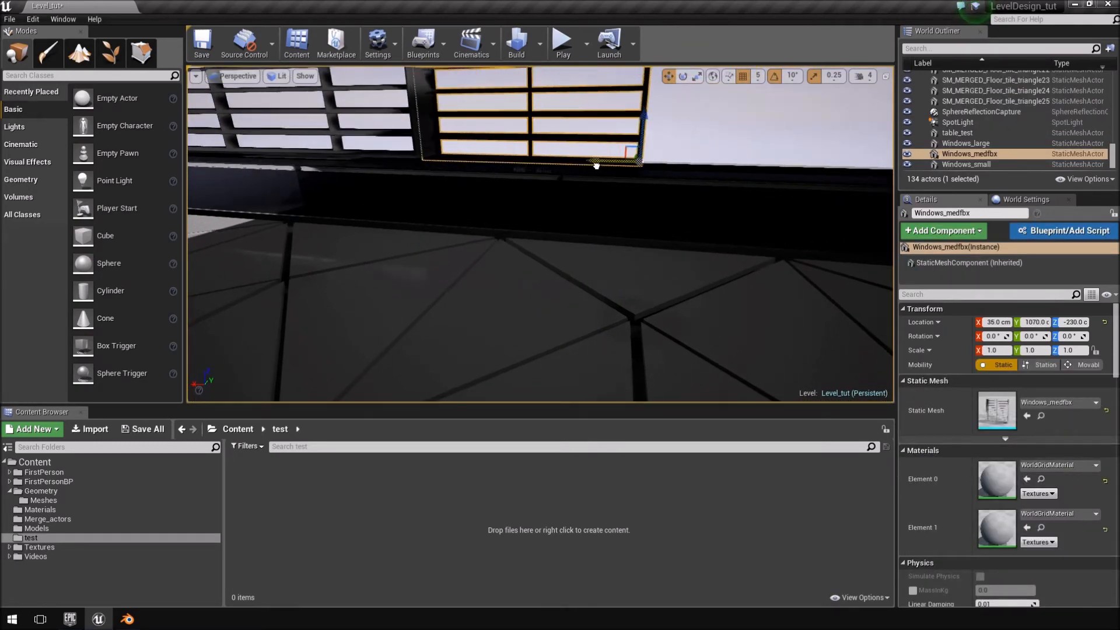
# Select Windows_large and Windows_medfbx and slide them together along X until the large window is at X 135 cm.
pyautogui.moveTo(497, 157); pyautogui.dragTo(461, 280, button='right')
pyautogui.press('w')
pyautogui.click(460, 250)
pyautogui.press('q')
pyautogui.moveTo(490, 227); pyautogui.dragTo(489, 230)
pyautogui.moveTo(489, 231); pyautogui.dragTo(466, 310, button='right')
pyautogui.press('d')
pyautogui.press('s')
pyautogui.keyDown('ctrl'); pyautogui.click(540, 245); pyautogui.keyUp('ctrl')
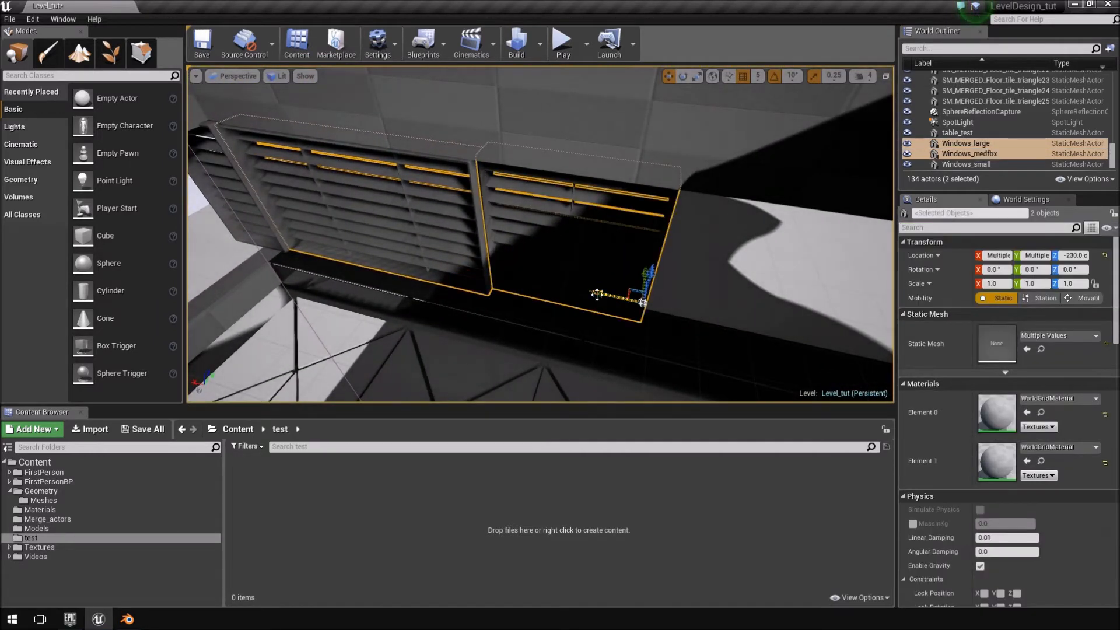
pyautogui.moveTo(597, 294); pyautogui.dragTo(701, 311)
# Switch to the top view, frame the windows and move Windows_large to X 145 cm.
pyautogui.moveTo(701, 311); pyautogui.dragTo(257, 96, button='right')
pyautogui.click(233, 76)
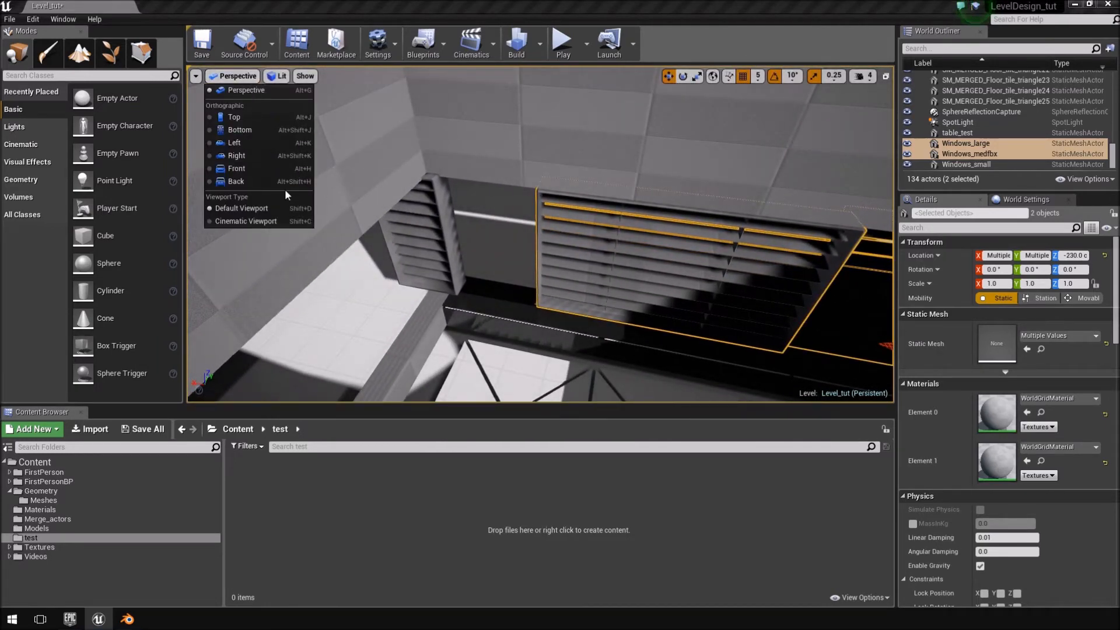
pyautogui.click(274, 118)
pyautogui.scroll(-15, 462, 286)
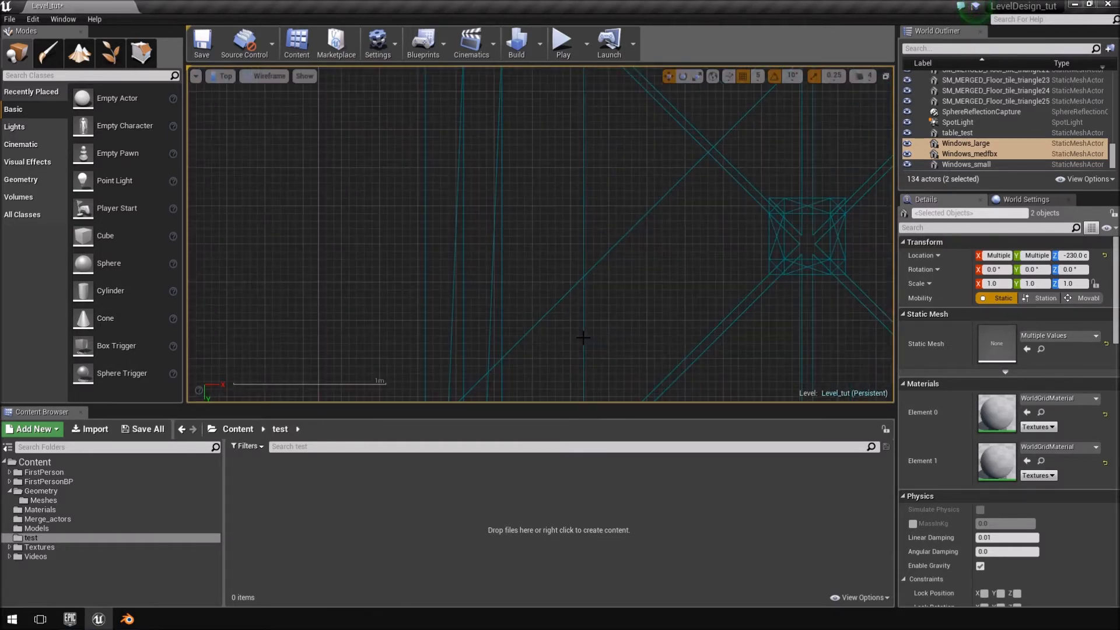
pyautogui.press('f')
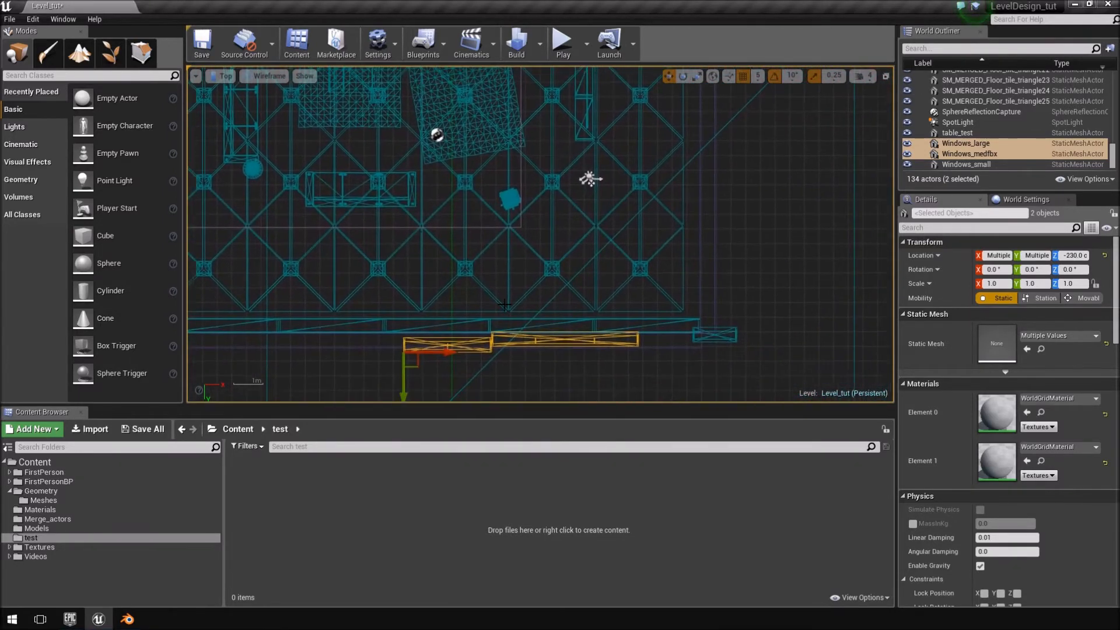
pyautogui.click(462, 261)
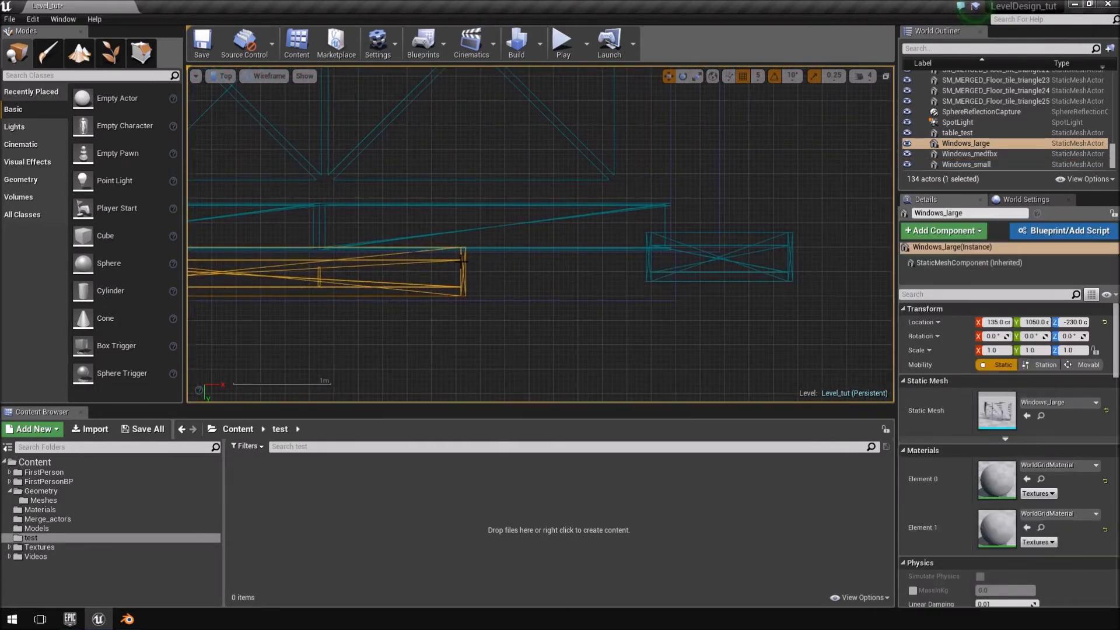
pyautogui.scroll(-3, 351, 313)
pyautogui.moveTo(370, 312); pyautogui.dragTo(526, 269, button='right')
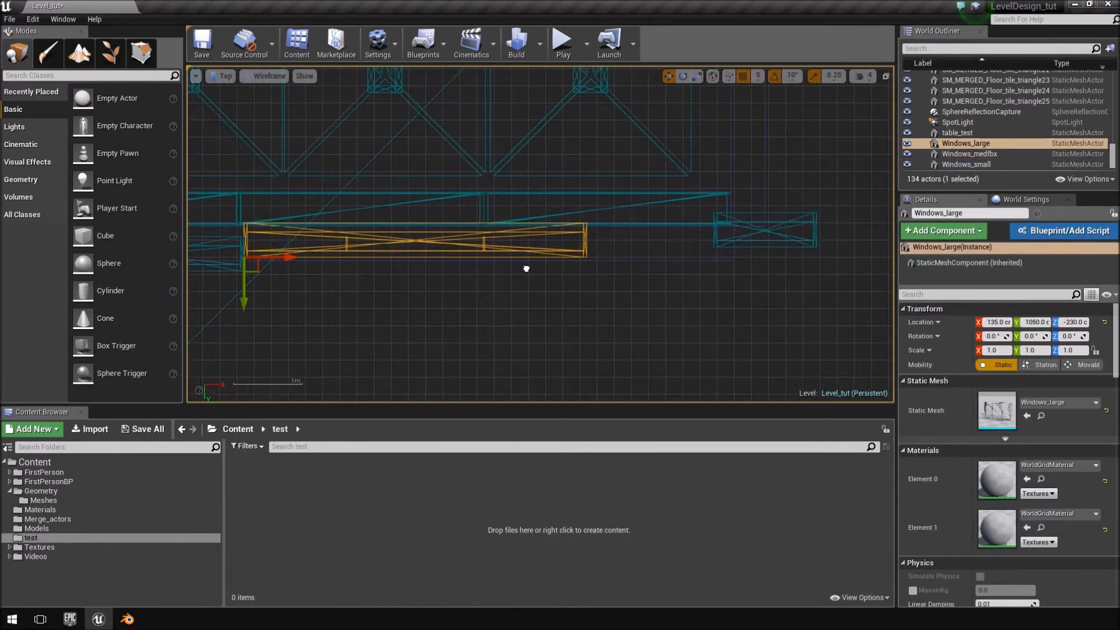
pyautogui.moveTo(291, 257)
pyautogui.mouseDown()
pyautogui.moveTo(434, 257)
pyautogui.moveTo(299, 268)
pyautogui.mouseUp()
pyautogui.rightClick(617, 253)
pyautogui.click(438, 257)
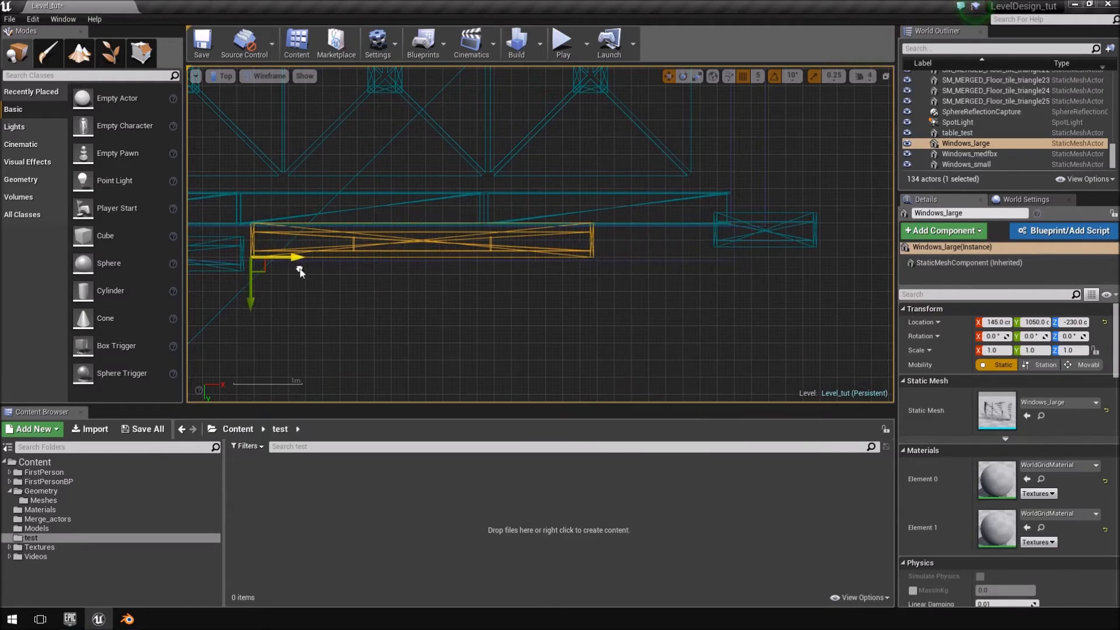
# Move Windows_small to the end of the sill, at X 700 and Y 1055 cm.
pyautogui.click(800, 238)
pyautogui.moveTo(800, 238); pyautogui.dragTo(665, 266, button='right')
pyautogui.moveTo(625, 269); pyautogui.dragTo(548, 270)
pyautogui.moveTo(495, 312); pyautogui.dragTo(496, 324)
pyautogui.scroll(6, 587, 310)
pyautogui.moveTo(648, 238); pyautogui.dragTo(720, 370, button='right')
pyautogui.moveTo(578, 280); pyautogui.dragTo(744, 260, button='right')
# Move Windows_large edge to edge with the small window, at X 200 and Y 1055 cm.
pyautogui.click(361, 276)
pyautogui.moveTo(362, 276); pyautogui.dragTo(509, 246, button='right')
pyautogui.scroll(-4, 508, 247)
pyautogui.scroll(-3, 327, 273)
pyautogui.moveTo(272, 290); pyautogui.dragTo(429, 243, button='right')
pyautogui.moveTo(224, 240); pyautogui.dragTo(304, 237, button='right')
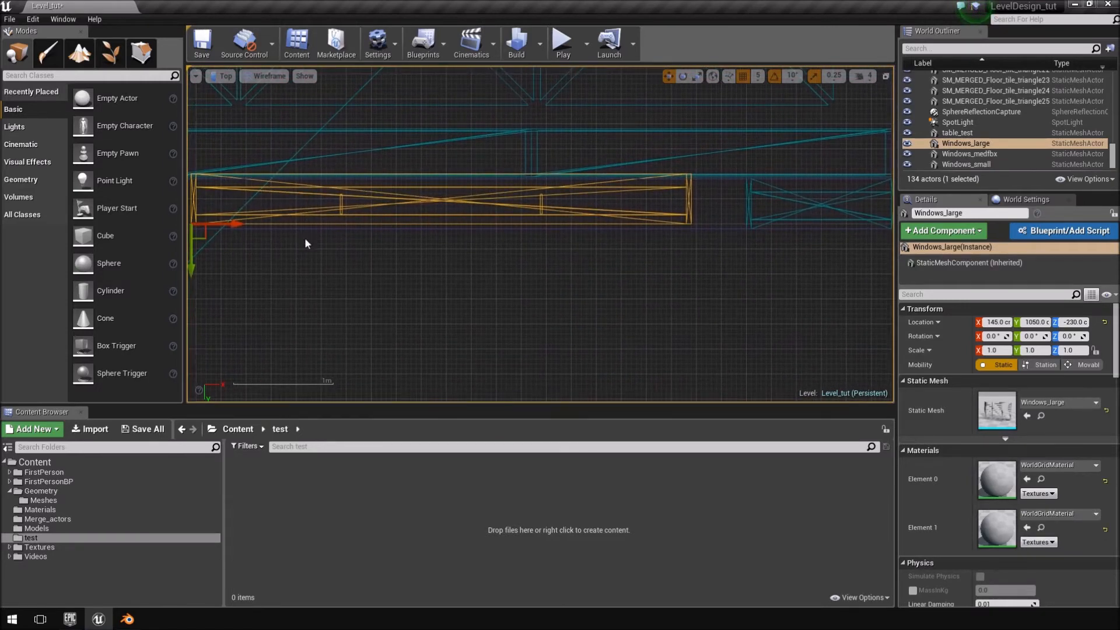
pyautogui.moveTo(240, 224); pyautogui.dragTo(296, 224)
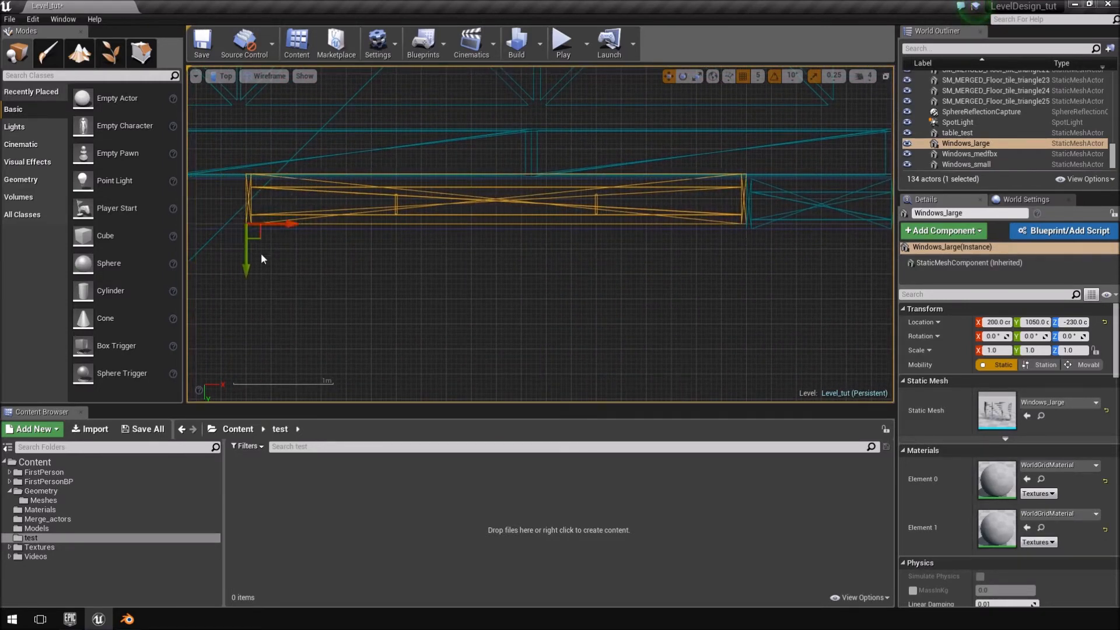
pyautogui.moveTo(248, 265); pyautogui.dragTo(248, 270)
pyautogui.moveTo(308, 270); pyautogui.dragTo(616, 276, button='right')
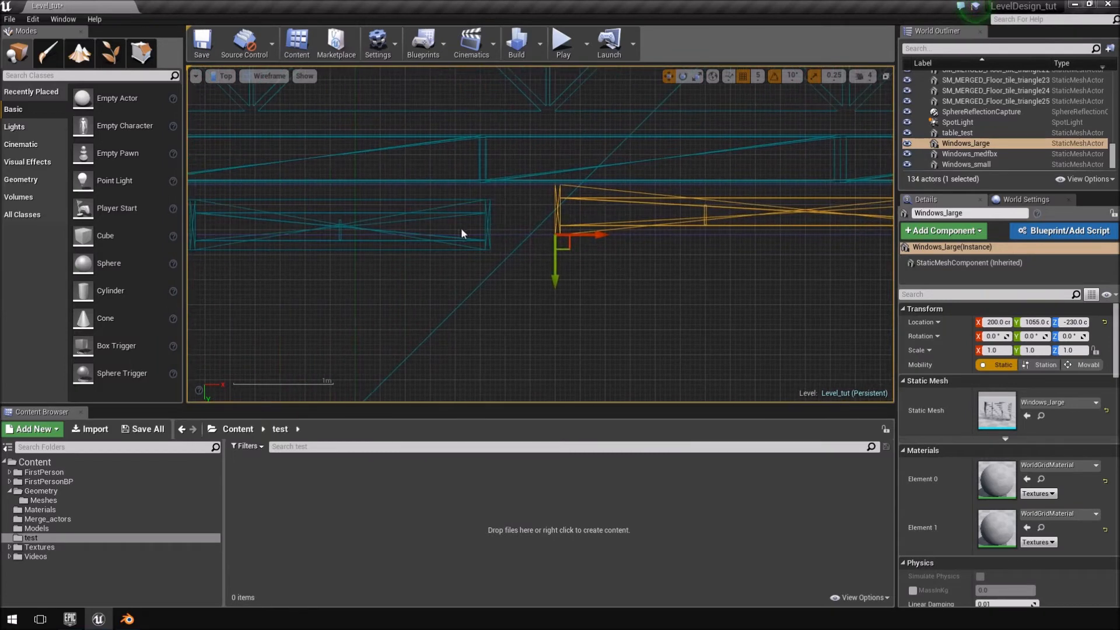
# Move Windows_medfbx against the large window, at X -100 and Y 1055 cm.
pyautogui.click(492, 221)
pyautogui.click(491, 221)
pyautogui.moveTo(232, 245); pyautogui.dragTo(297, 243)
pyautogui.moveTo(247, 284); pyautogui.dragTo(249, 268)
pyautogui.scroll(-2, 490, 277)
pyautogui.scroll(-2, 729, 251)
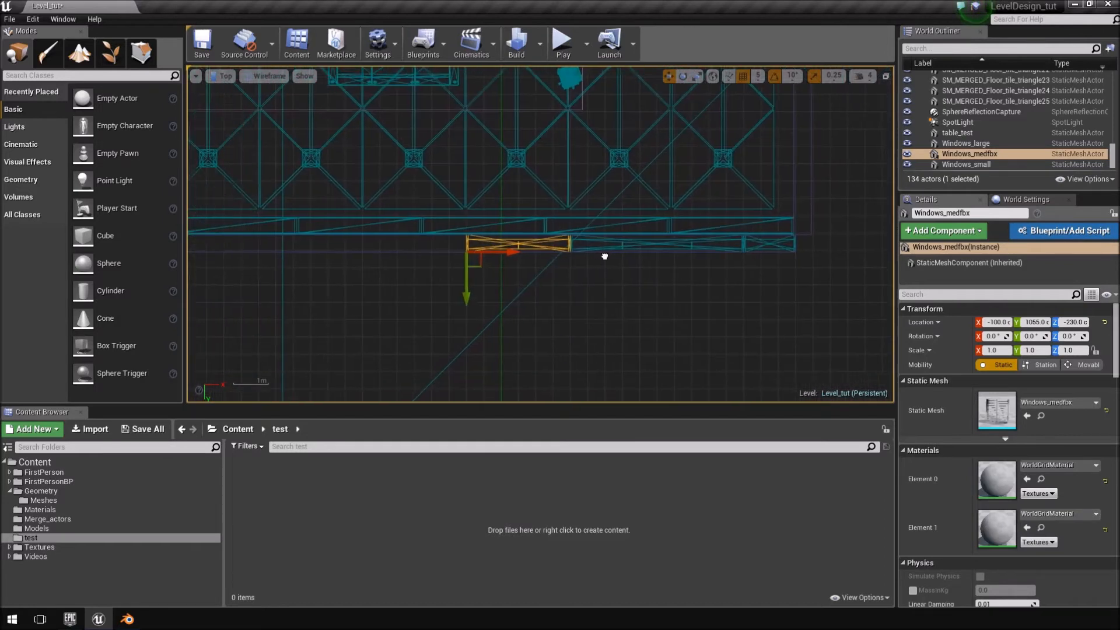
# Duplicate the large window twice along X, continuing the row edge to edge past the medium window, with the last copy at X -1100 cm.
pyautogui.click(702, 235)
pyautogui.keyDown('alt'); pyautogui.moveTo(666, 243); pyautogui.dragTo(390, 243); pyautogui.keyUp('alt')
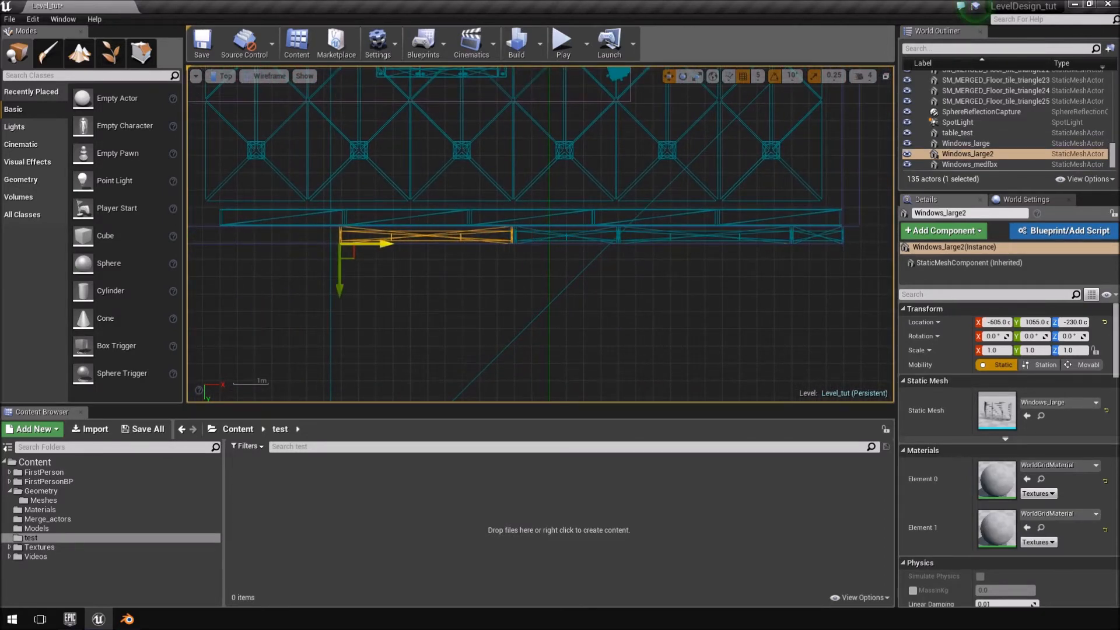
pyautogui.moveTo(691, 241); pyautogui.dragTo(817, 252, button='right')
pyautogui.keyDown('alt'); pyautogui.moveTo(520, 247); pyautogui.dragTo(344, 246); pyautogui.keyUp('alt')
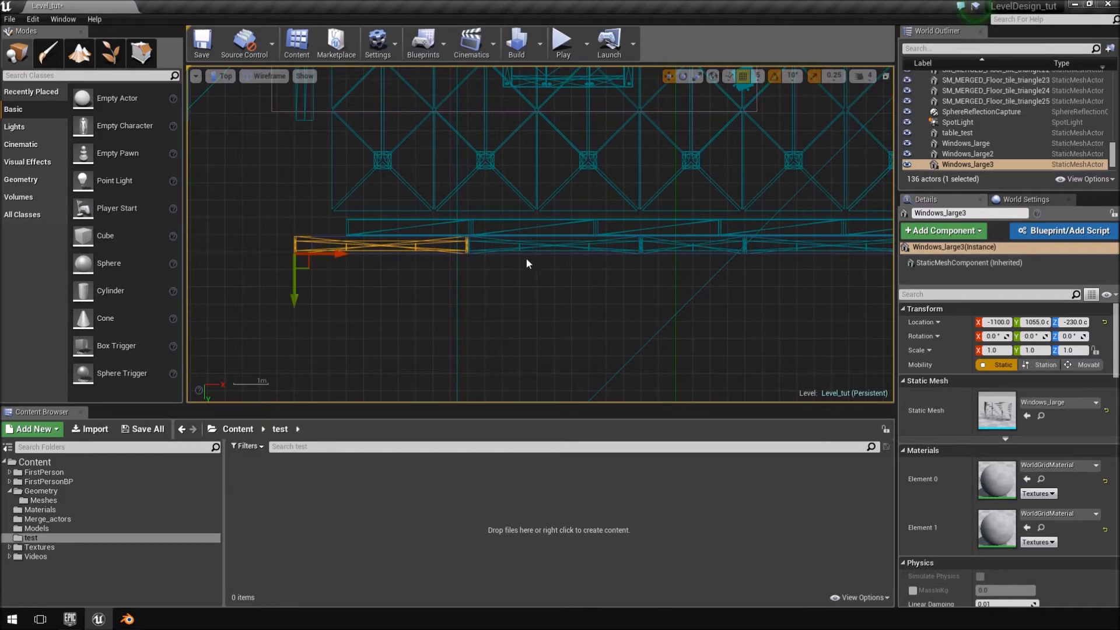
# Examine how Windows_small meets the large window and the end of the sill.
pyautogui.moveTo(583, 316)
pyautogui.mouseDown(button='right')
pyautogui.moveTo(348, 304)
pyautogui.moveTo(317, 320)
pyautogui.mouseUp(button='right')
pyautogui.moveTo(611, 292); pyautogui.dragTo(591, 347, button='right')
pyautogui.scroll(4, 639, 325)
pyautogui.scroll(5, 644, 308)
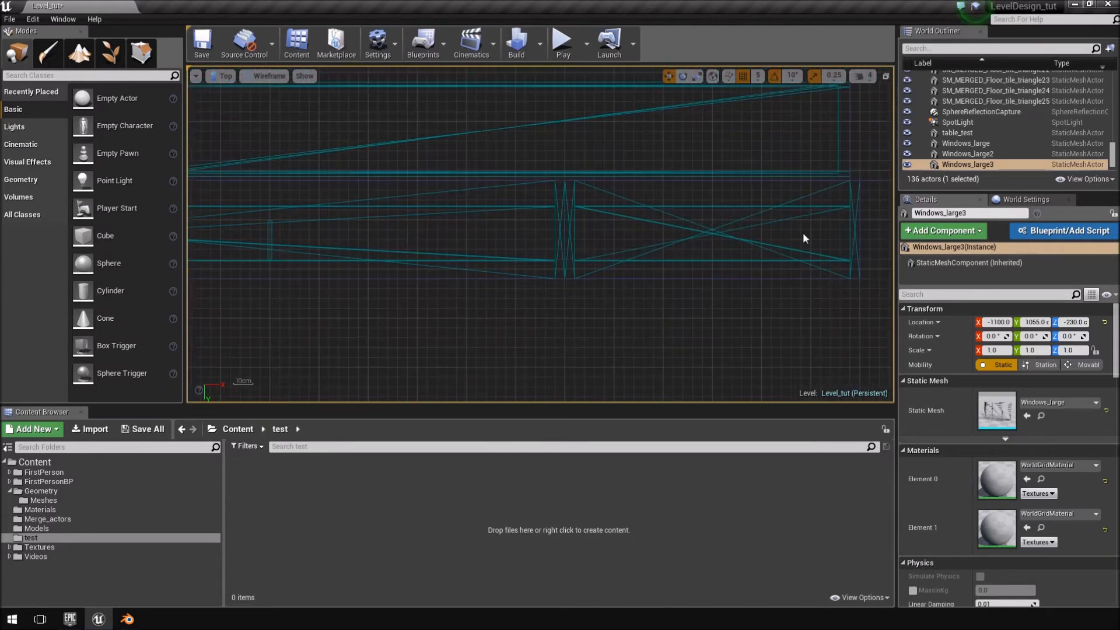
pyautogui.click(816, 203)
pyautogui.click(825, 205)
pyautogui.scroll(-7, 640, 313)
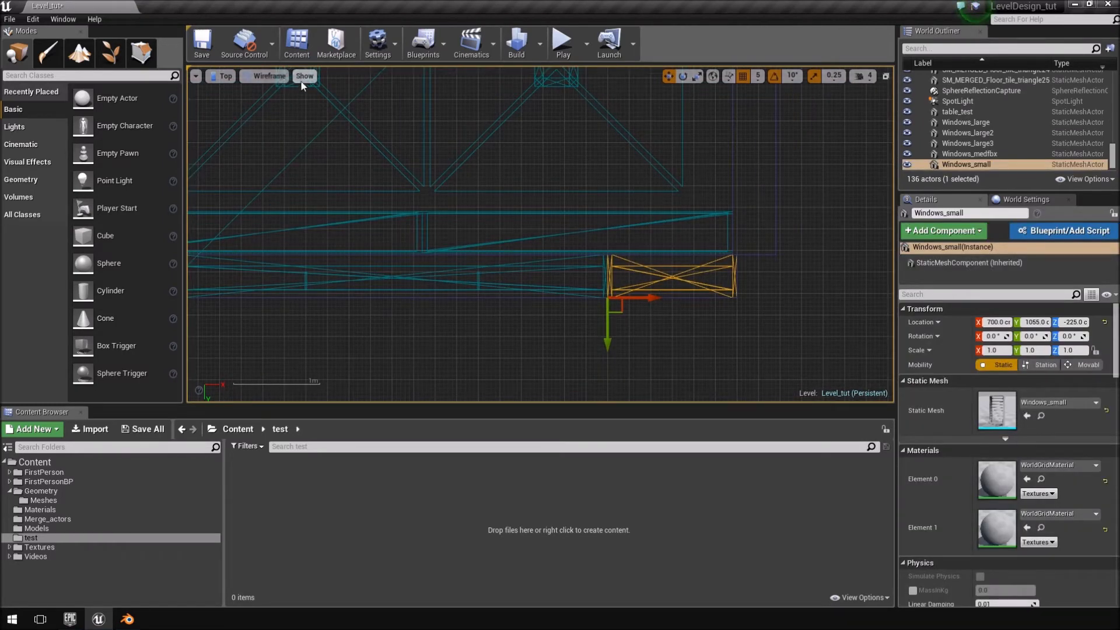
# Return to the perspective view and delete the outermost large window copy, Windows_large3.
pyautogui.click(224, 77)
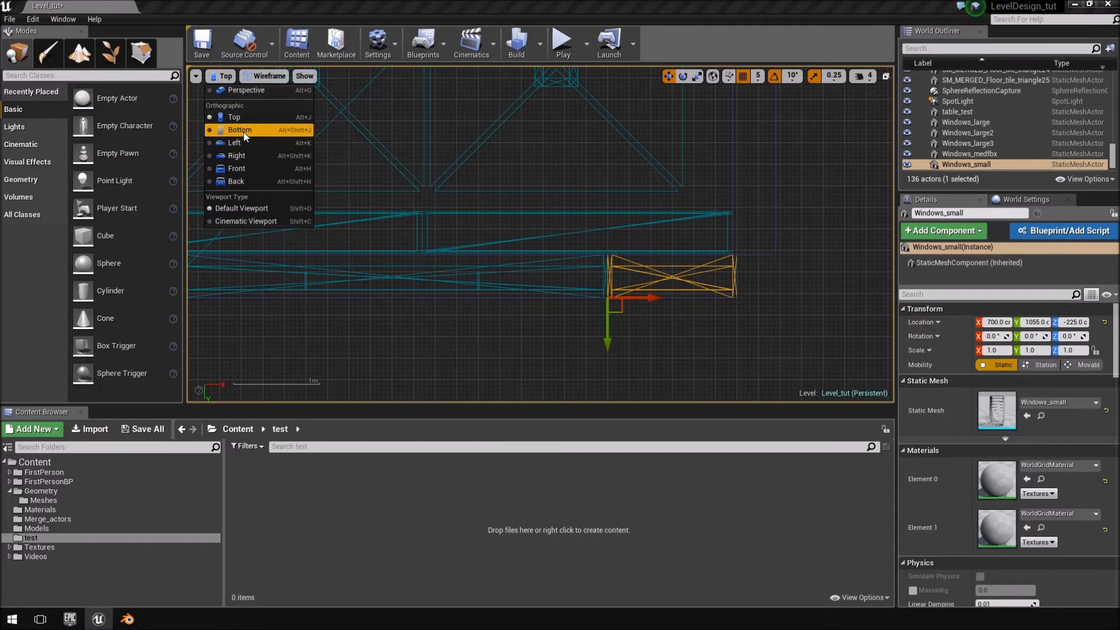
pyautogui.click(245, 90)
pyautogui.moveTo(411, 173); pyautogui.dragTo(519, 204, button='right')
pyautogui.click(662, 202)
pyautogui.click(652, 198)
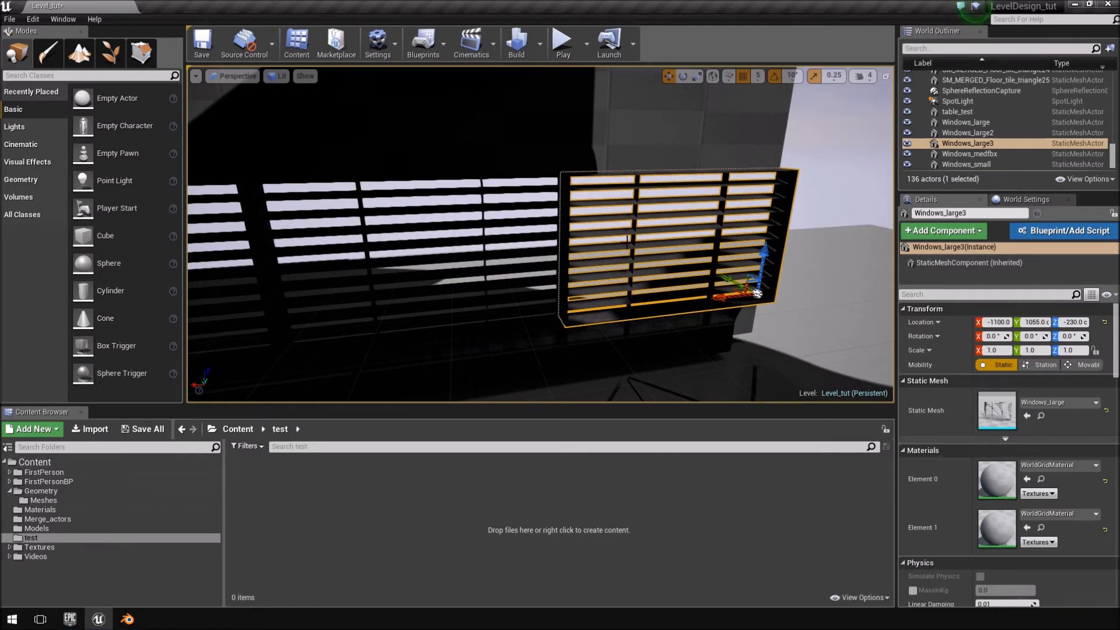
pyautogui.press('Delete')
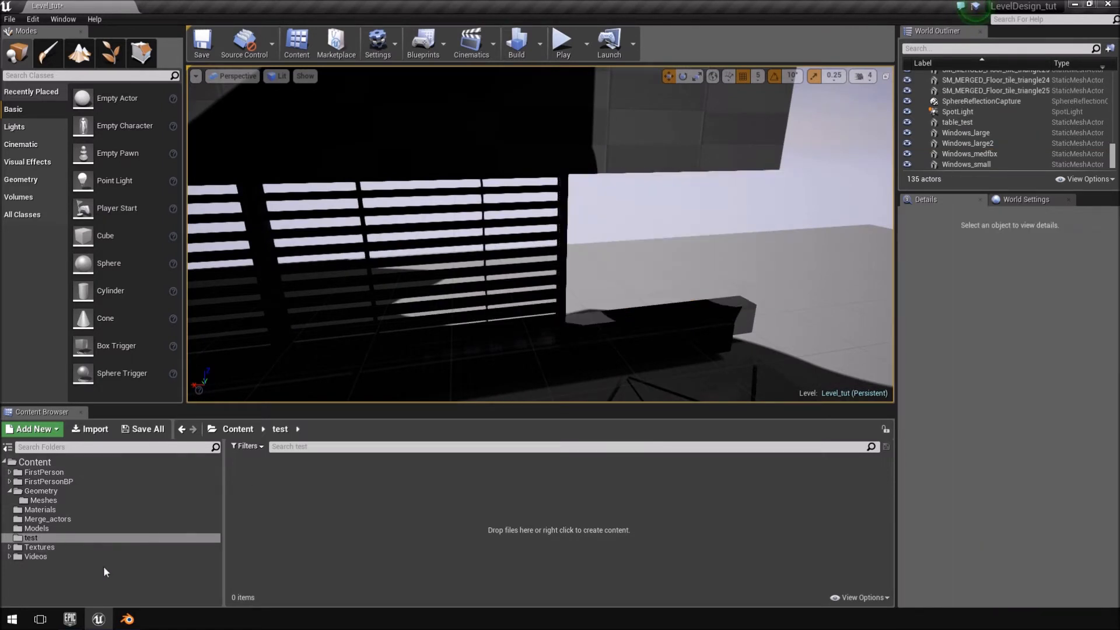
# Open the Models content folder and bring the uncovered end of the window opening into view.
pyautogui.click(56, 499)
pyautogui.click(46, 535)
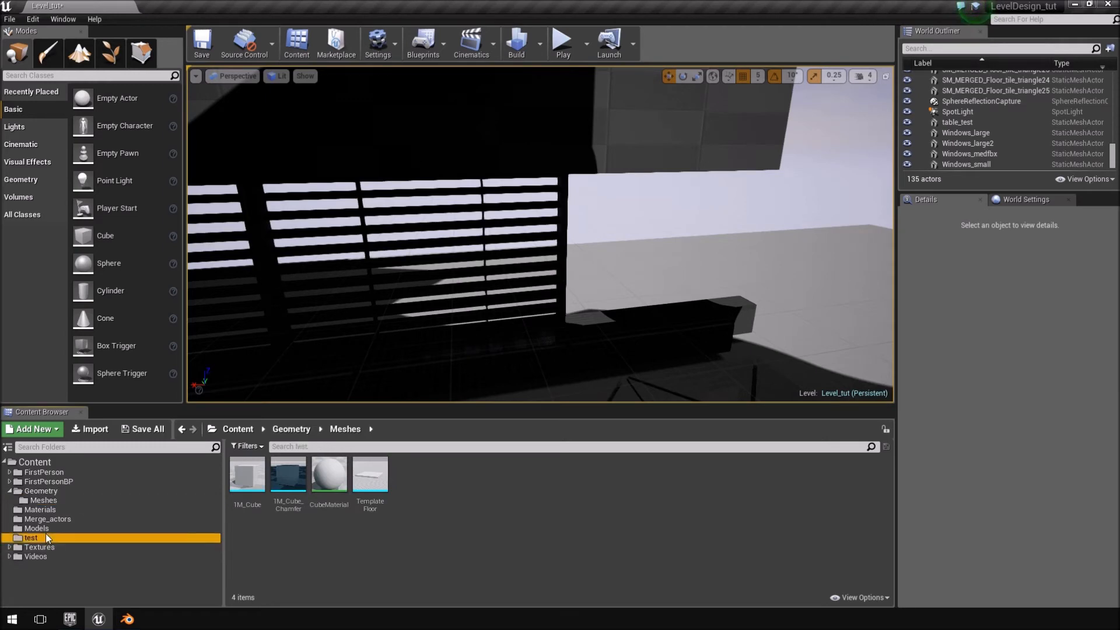
pyautogui.click(55, 526)
pyautogui.click(608, 578)
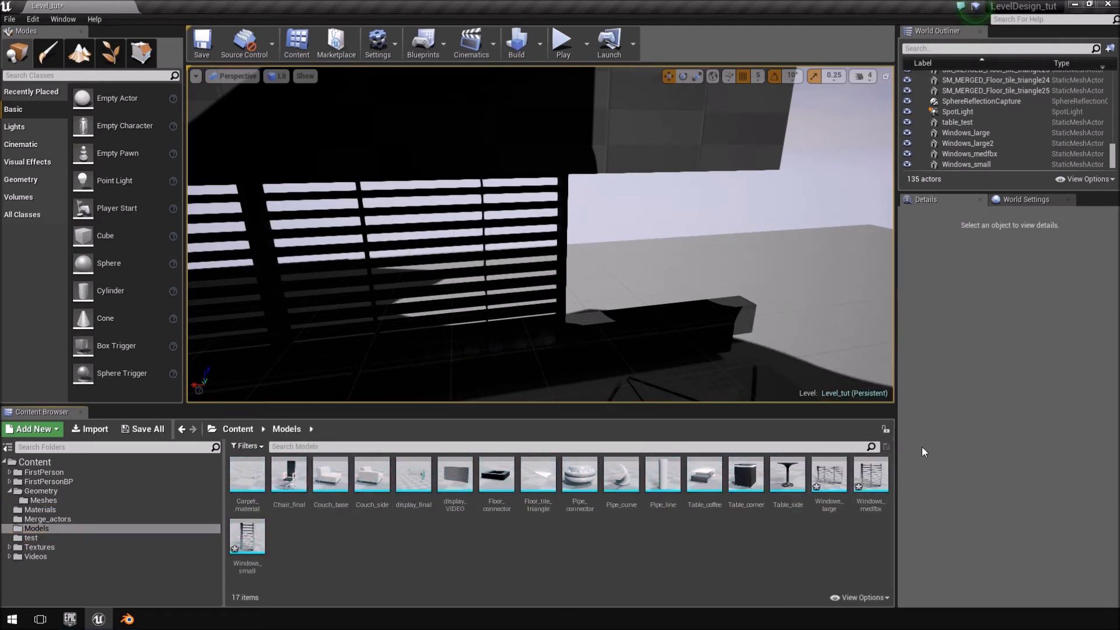
pyautogui.moveTo(653, 262); pyautogui.dragTo(589, 292, button='right')
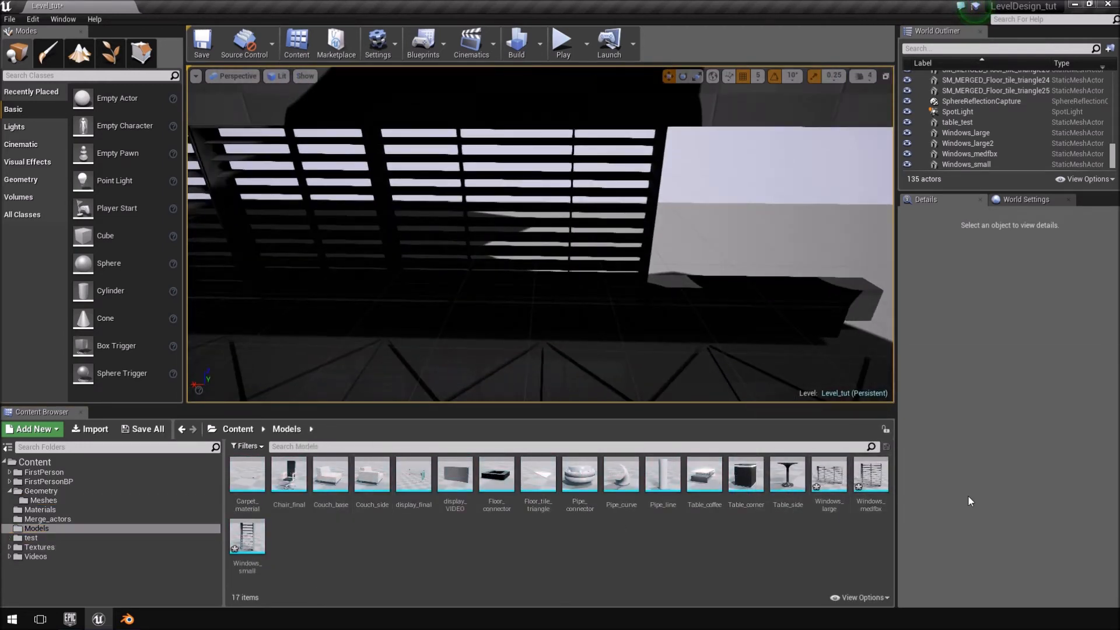
# Place Windows_medfbx from the Models folder at the uncovered end of the window row, at about X -905, Y 1050, Z -230 cm.
pyautogui.moveTo(869, 480); pyautogui.dragTo(755, 276)
pyautogui.moveTo(755, 276); pyautogui.dragTo(627, 301, button='right')
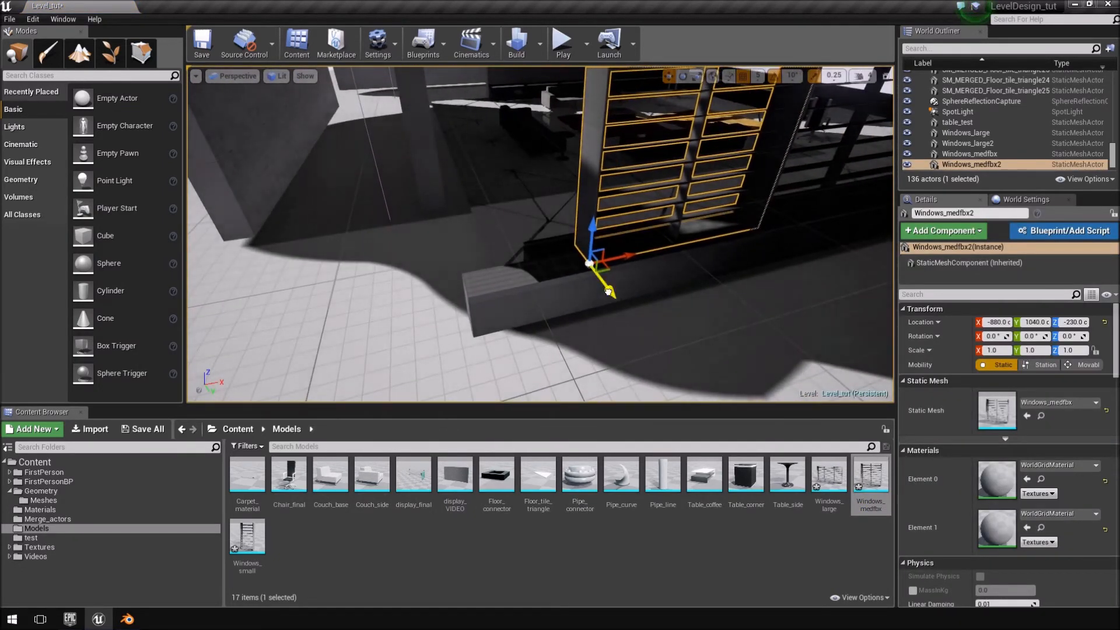
pyautogui.moveTo(621, 255); pyautogui.dragTo(607, 260)
pyautogui.moveTo(607, 260); pyautogui.dragTo(608, 169, button='right')
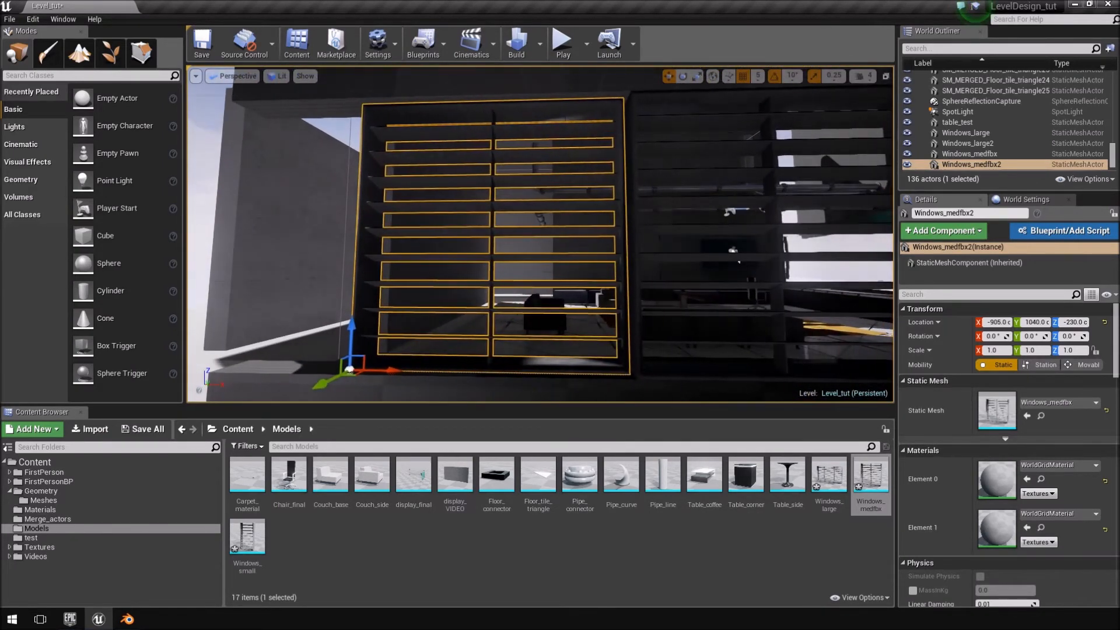
pyautogui.moveTo(320, 382); pyautogui.dragTo(315, 385)
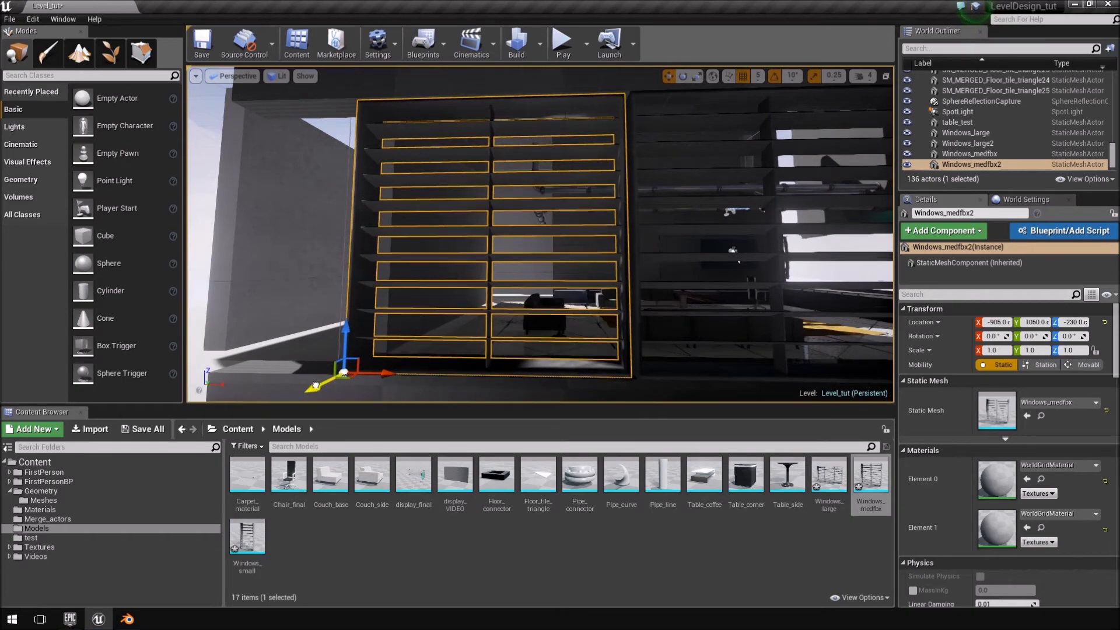
pyautogui.moveTo(387, 373); pyautogui.dragTo(392, 373)
pyautogui.moveTo(392, 373); pyautogui.dragTo(502, 397, button='right')
# Select all five louvred windows and slide the whole row along X toward the outer end of the sill with the medium window.
pyautogui.moveTo(428, 127); pyautogui.dragTo(604, 260, button='right')
pyautogui.click(408, 286)
pyautogui.moveTo(408, 287); pyautogui.dragTo(446, 267, button='right')
pyautogui.click(328, 191)
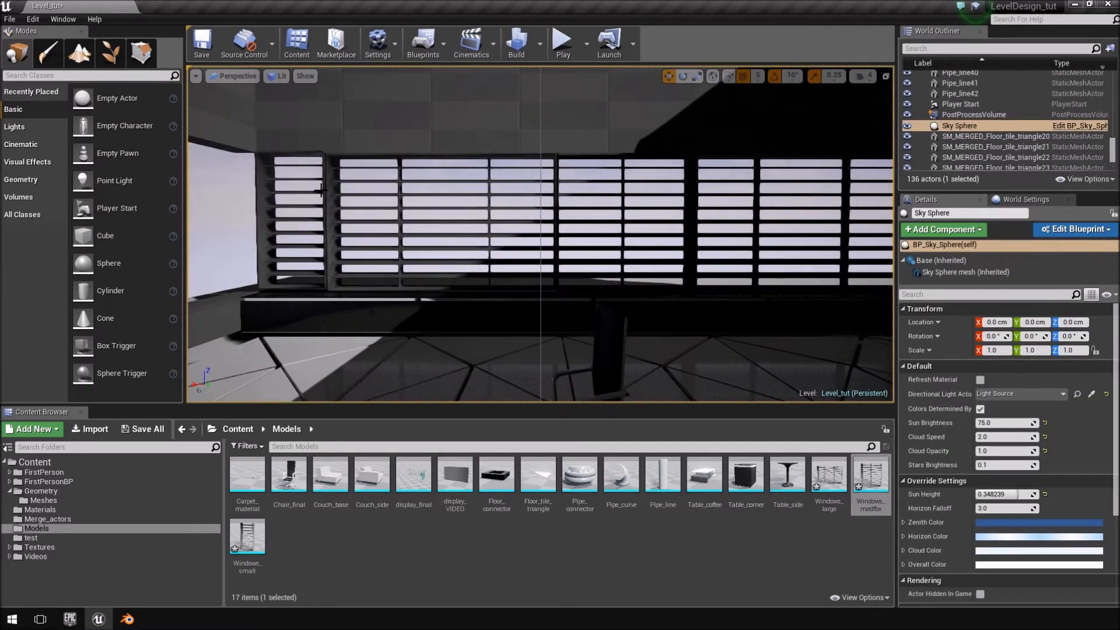
pyautogui.click(318, 229)
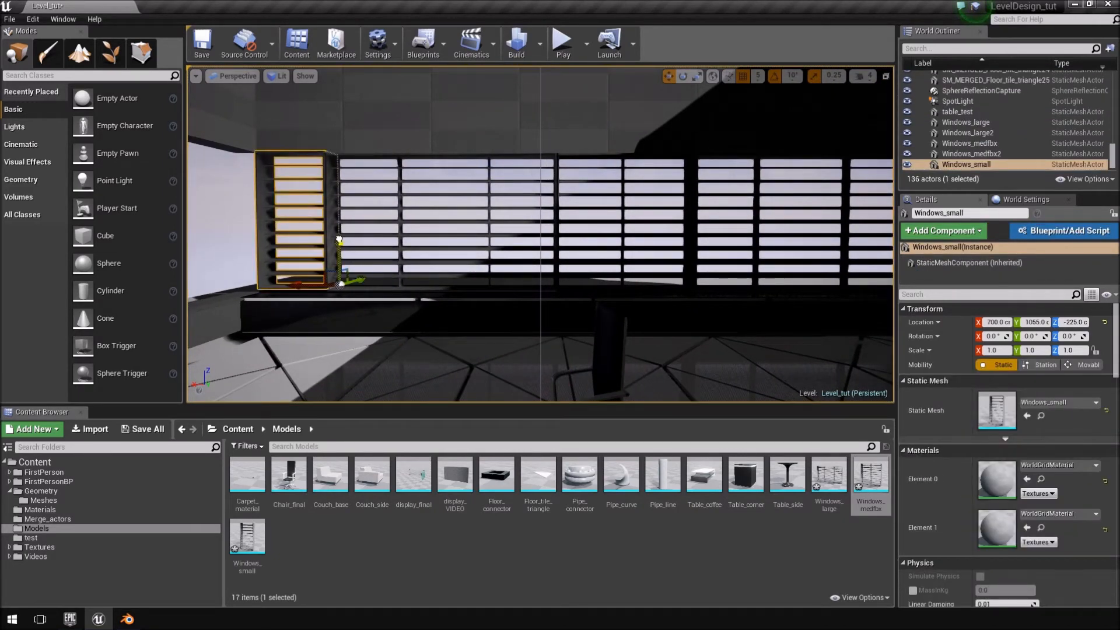
pyautogui.keyDown('ctrl'); pyautogui.click(494, 216); pyautogui.keyUp('ctrl')
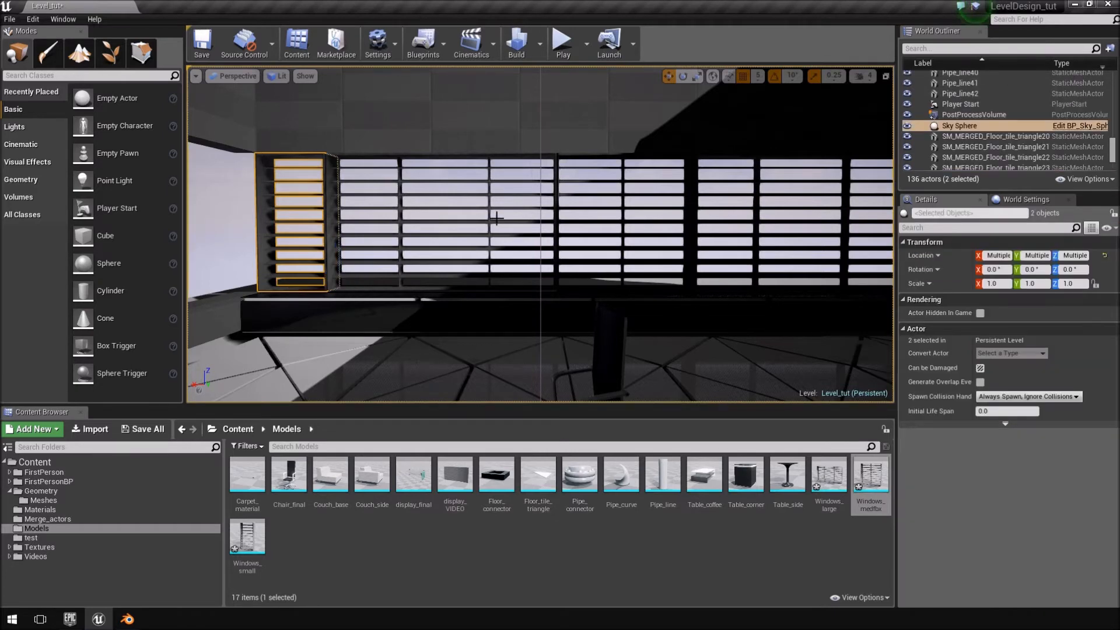
pyautogui.click(397, 177)
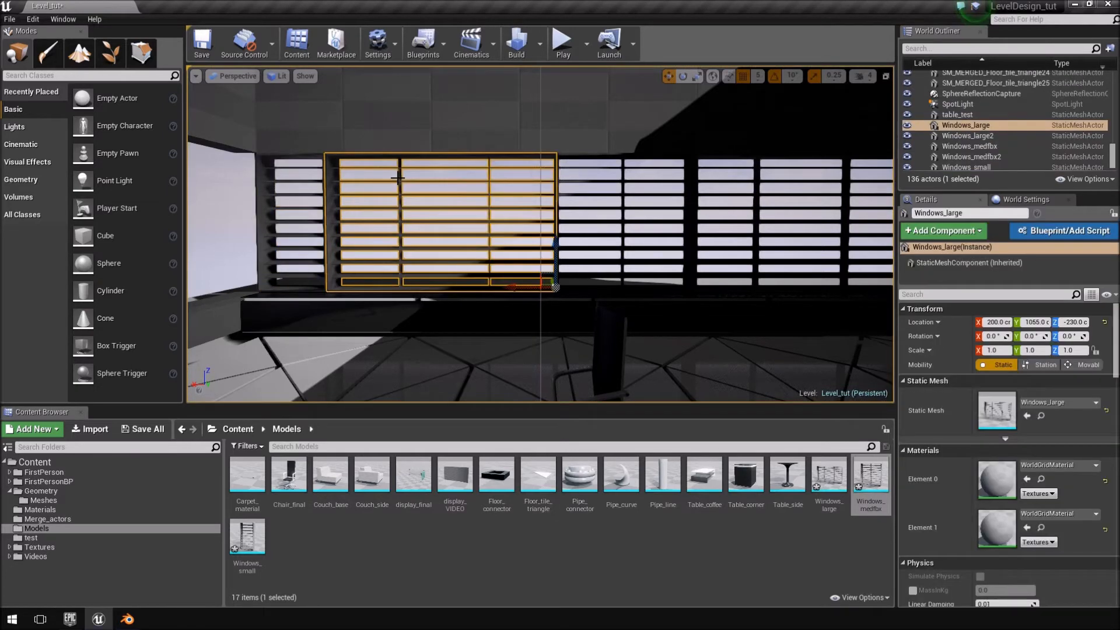
pyautogui.keyDown('ctrl'); pyautogui.click(261, 189); pyautogui.keyUp('ctrl')
pyautogui.keyDown('ctrl'); pyautogui.click(689, 187); pyautogui.keyUp('ctrl')
pyautogui.moveTo(689, 187); pyautogui.dragTo(788, 257, button='right')
pyautogui.keyDown('ctrl'); pyautogui.click(665, 197); pyautogui.keyUp('ctrl')
pyautogui.keyDown('ctrl'); pyautogui.click(711, 201); pyautogui.keyUp('ctrl')
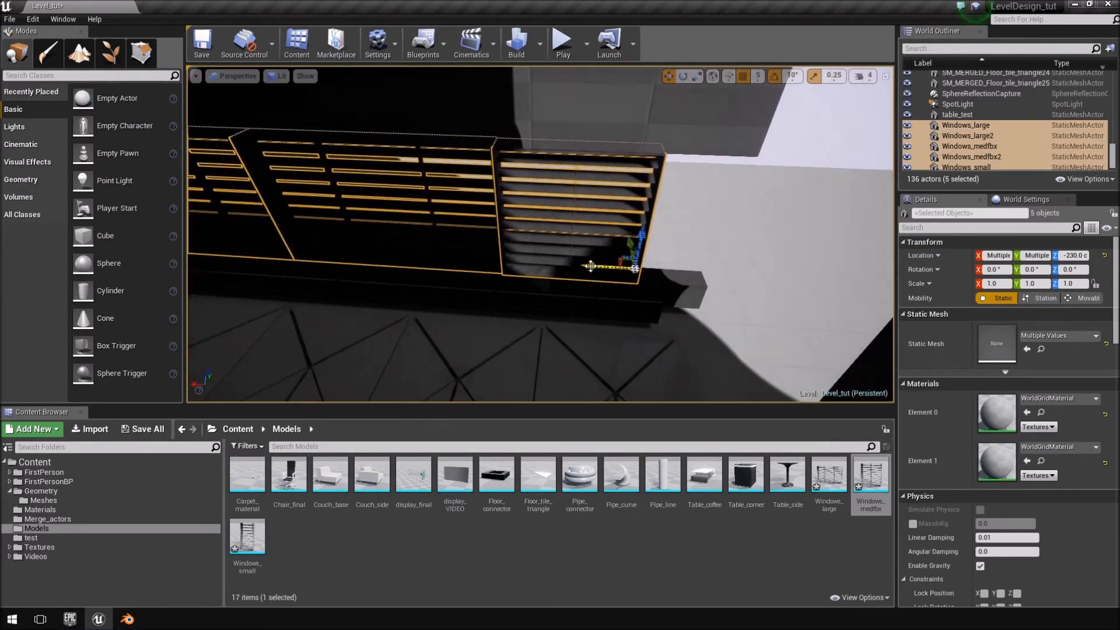
pyautogui.moveTo(590, 266); pyautogui.dragTo(652, 276)
pyautogui.moveTo(652, 276); pyautogui.dragTo(610, 267, button='right')
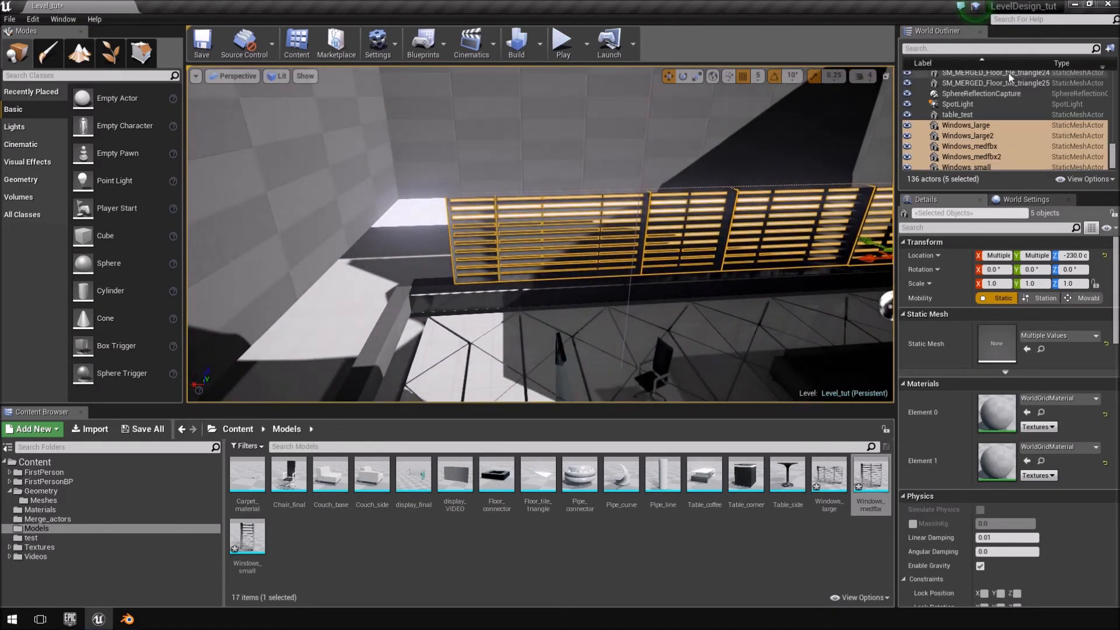
# Filter the level's actors by "box" and select the subtractive Box Brush2 that cuts the window opening.
pyautogui.click(1006, 49)
pyautogui.write('box')
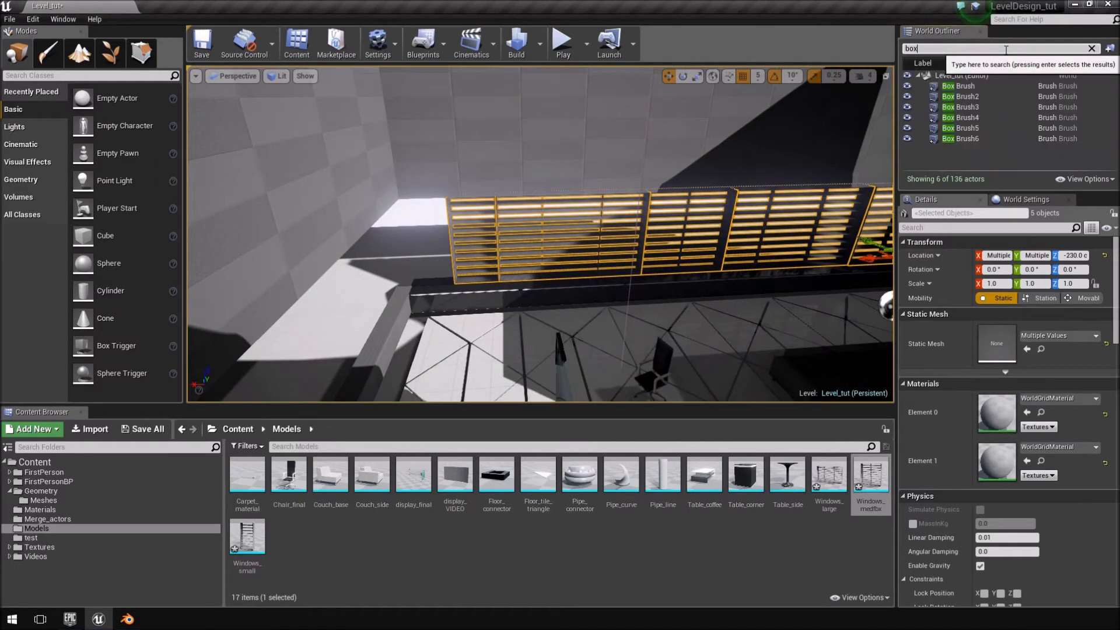
pyautogui.click(999, 95)
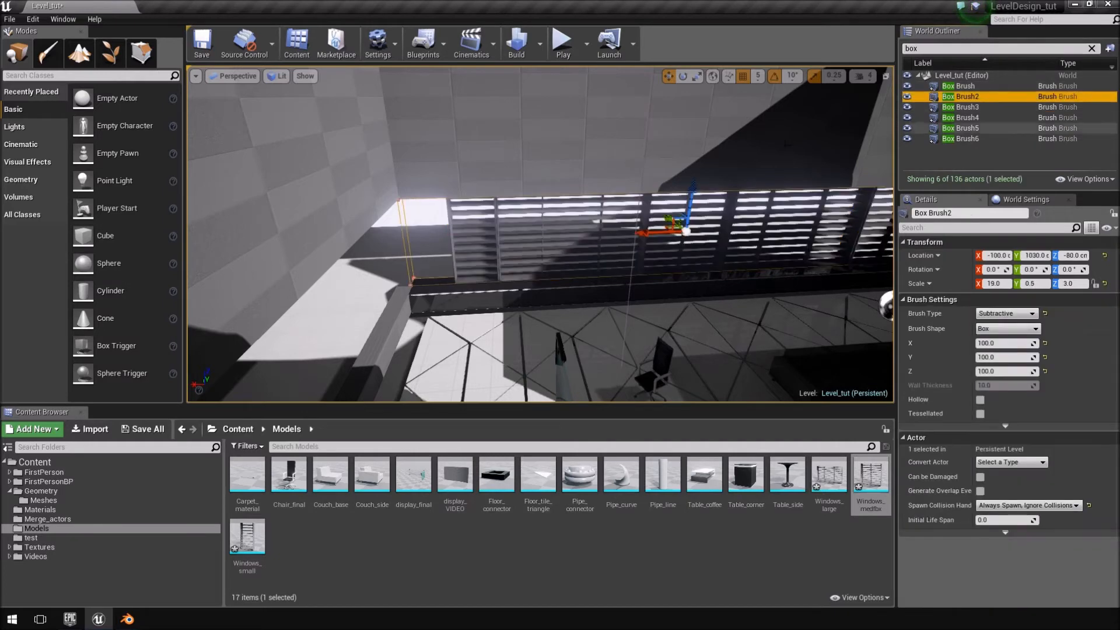
# Try to shift Box Brush2 along X to -180 cm to line the opening up with the window row.
pyautogui.moveTo(641, 228); pyautogui.dragTo(648, 247, button='right')
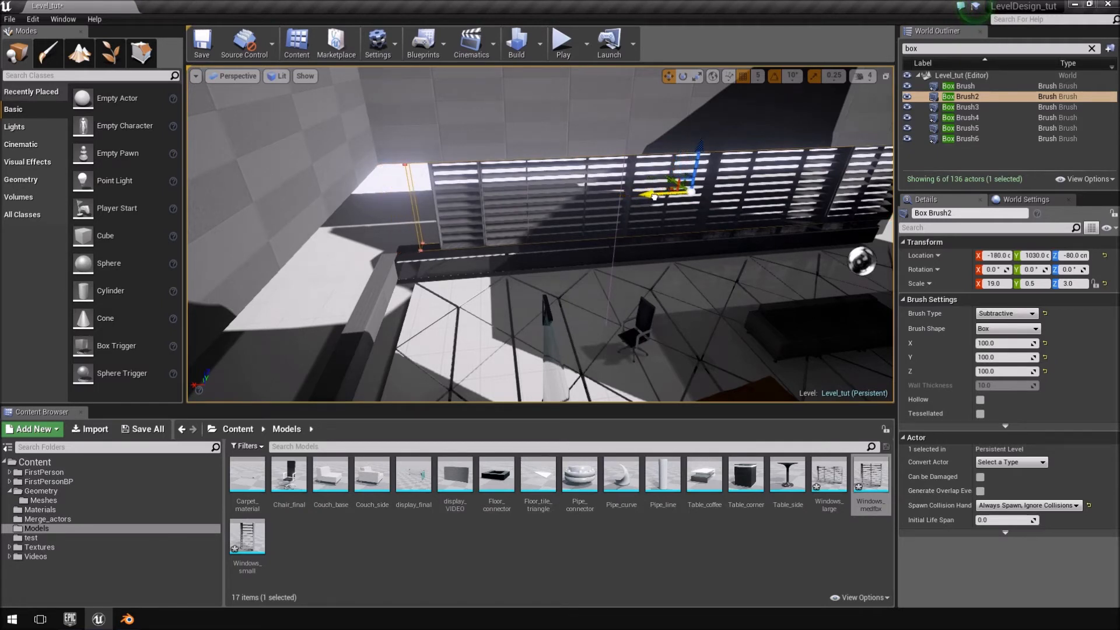
pyautogui.moveTo(654, 197); pyautogui.dragTo(653, 196)
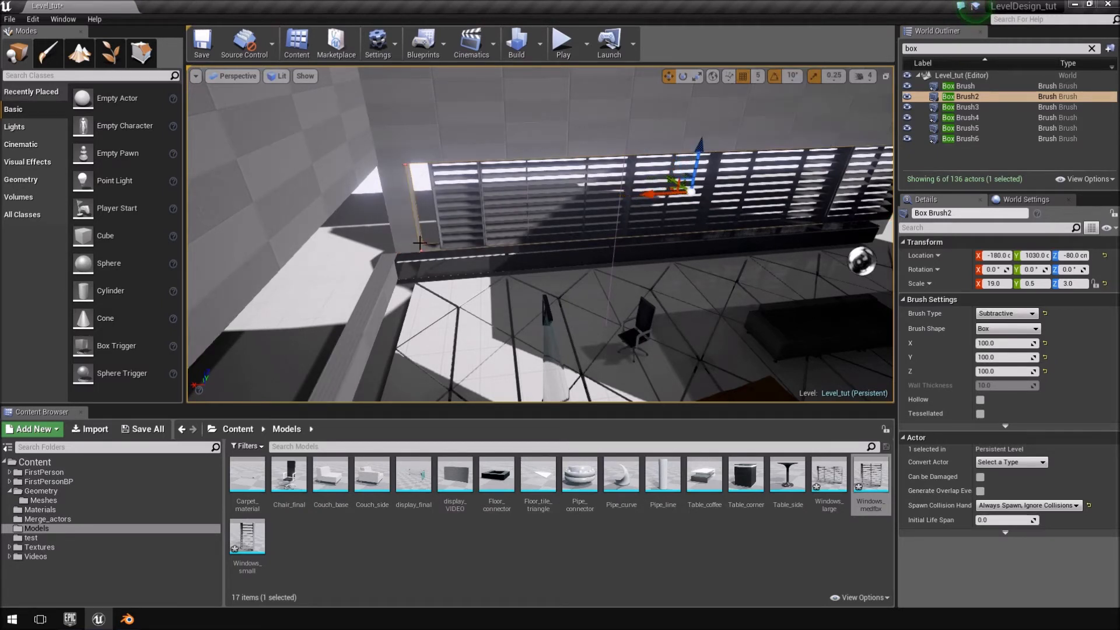
pyautogui.moveTo(639, 198)
pyautogui.mouseDown(button='right')
pyautogui.moveTo(598, 207)
pyautogui.moveTo(628, 191)
pyautogui.moveTo(675, 211)
pyautogui.mouseUp(button='right')
# Set Box Brush2's X scale to 9.5 and move it to X 230 cm, over the small and first large windows.
pyautogui.press('w')
pyautogui.press('w')
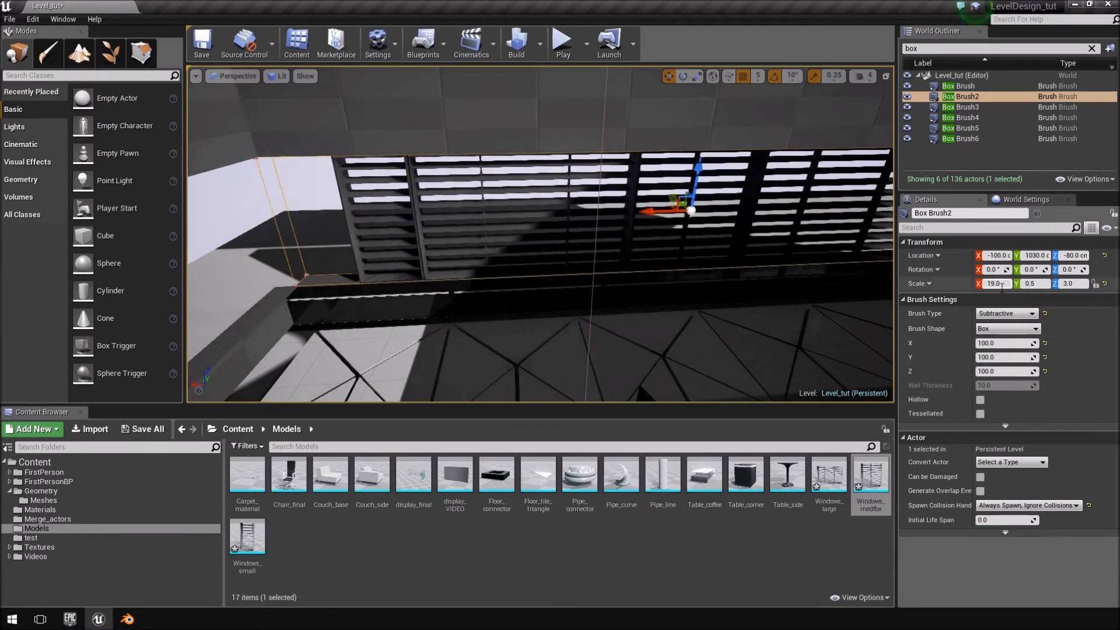
pyautogui.click(1002, 284)
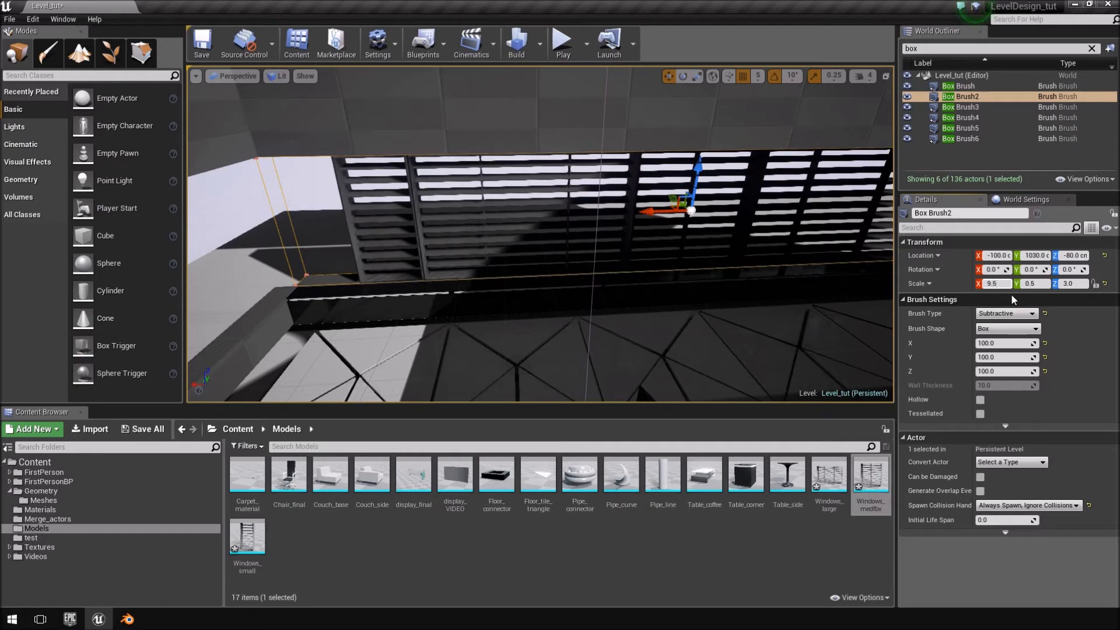
pyautogui.press('Return')
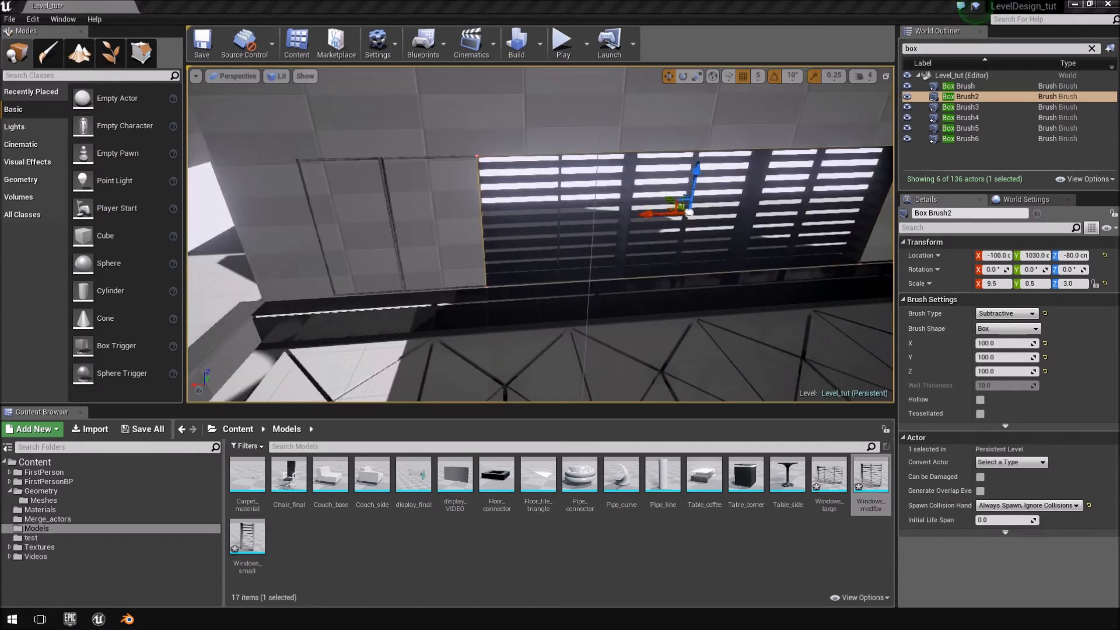
pyautogui.moveTo(648, 214); pyautogui.dragTo(515, 227)
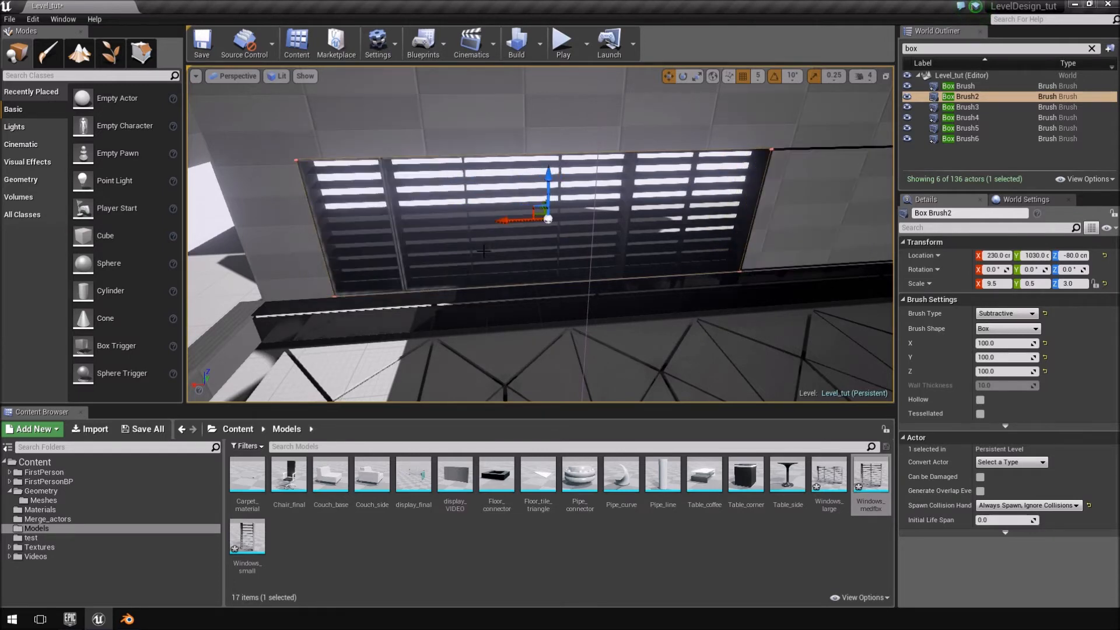
# Rename Box Brush2 to SUBTRACT_BRUSH.
pyautogui.moveTo(484, 251); pyautogui.dragTo(659, 261, button='right')
pyautogui.press('w')
pyautogui.press('s')
pyautogui.press('s')
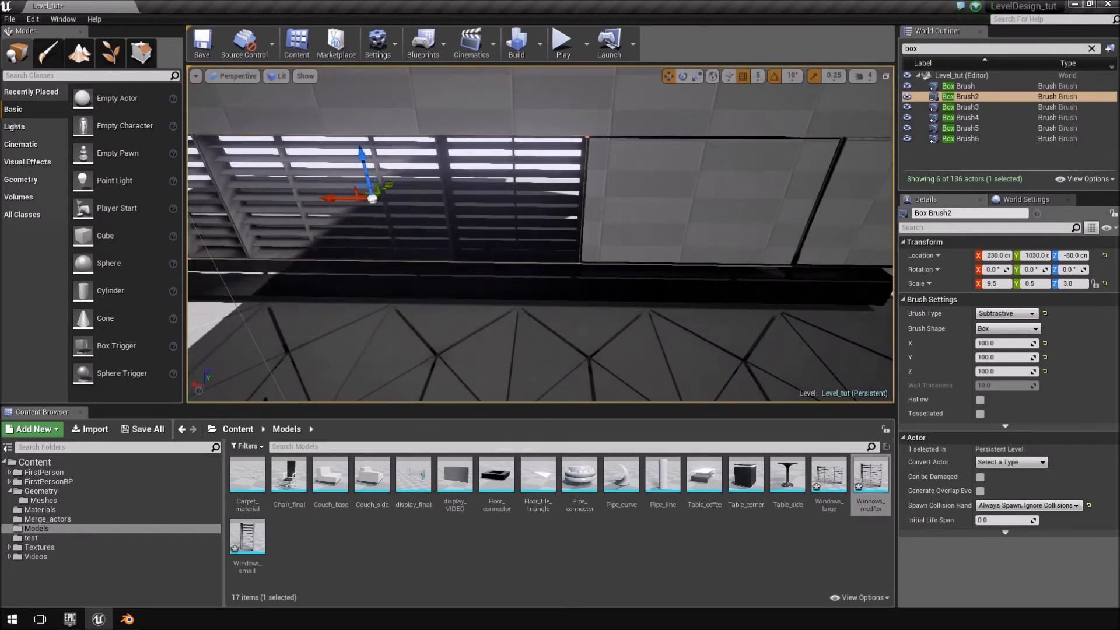
pyautogui.doubleClick(982, 97)
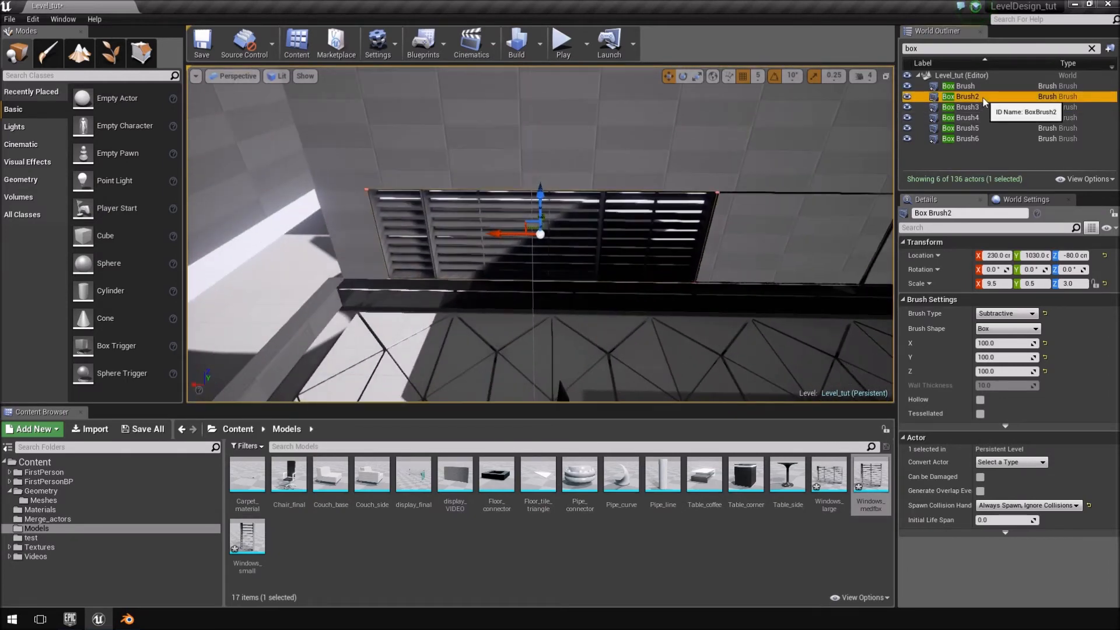
pyautogui.click(985, 98)
pyautogui.write('SU')
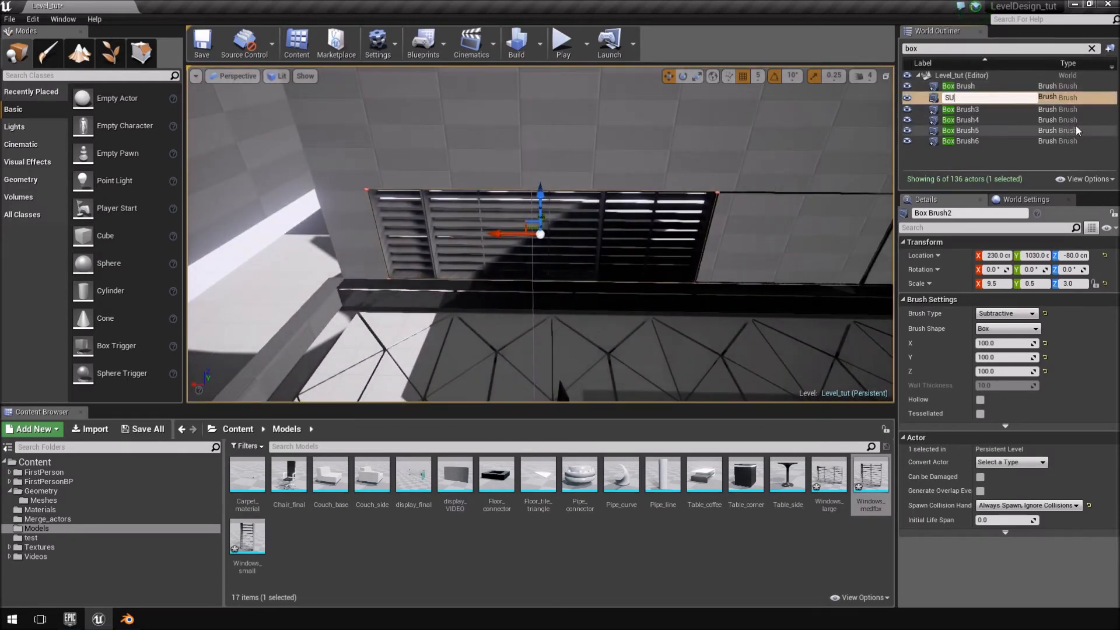
pyautogui.write('BTRACT_BRUSH')
pyautogui.press('Return')
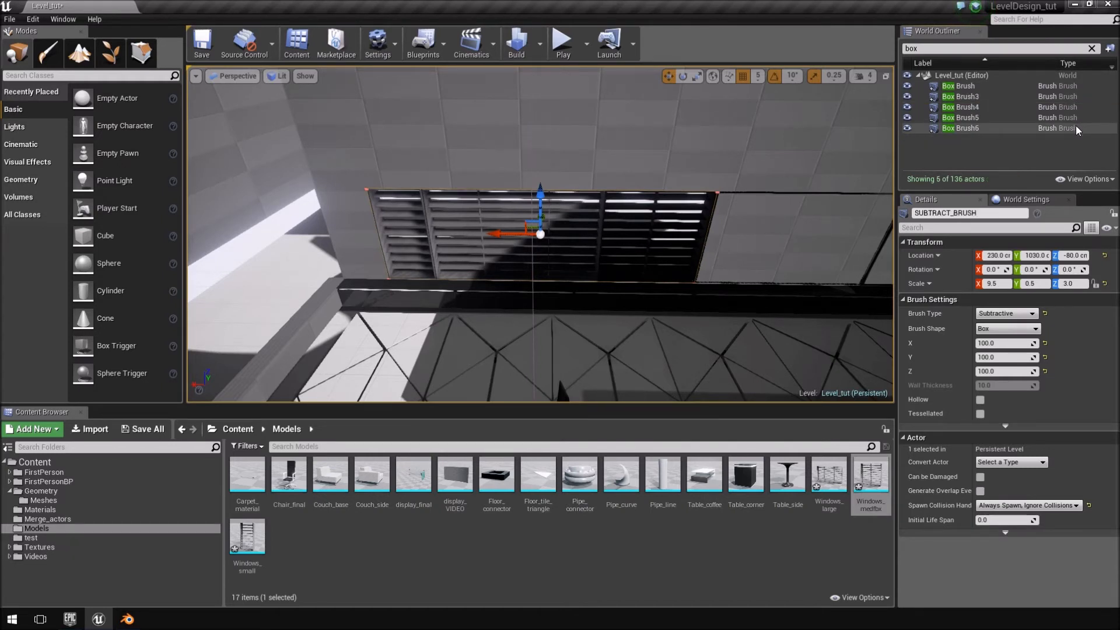
# Filter the actors by "sub" and duplicate SUBTRACT_BRUSH along X to -805 cm, cutting a second opening over the remaining windows.
pyautogui.click(949, 49)
pyautogui.write('sub')
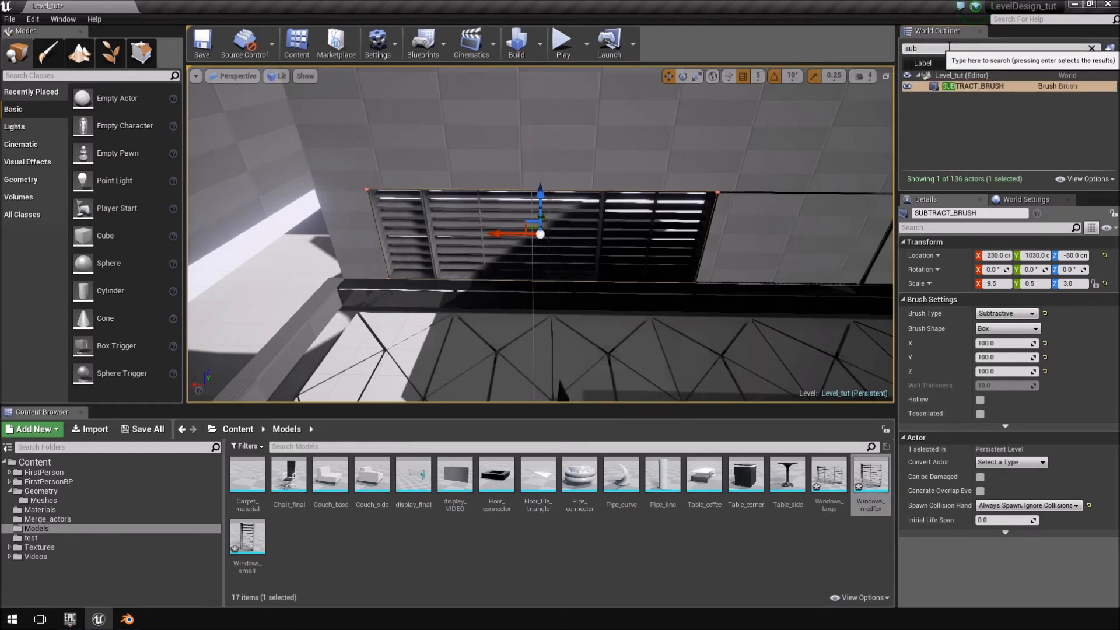
pyautogui.click(1004, 87)
pyautogui.moveTo(688, 192); pyautogui.dragTo(770, 173, button='right')
pyautogui.moveTo(504, 262)
pyautogui.mouseDown(button='right')
pyautogui.moveTo(540, 262)
pyautogui.moveTo(505, 268)
pyautogui.moveTo(528, 253)
pyautogui.moveTo(513, 257)
pyautogui.mouseUp(button='right')
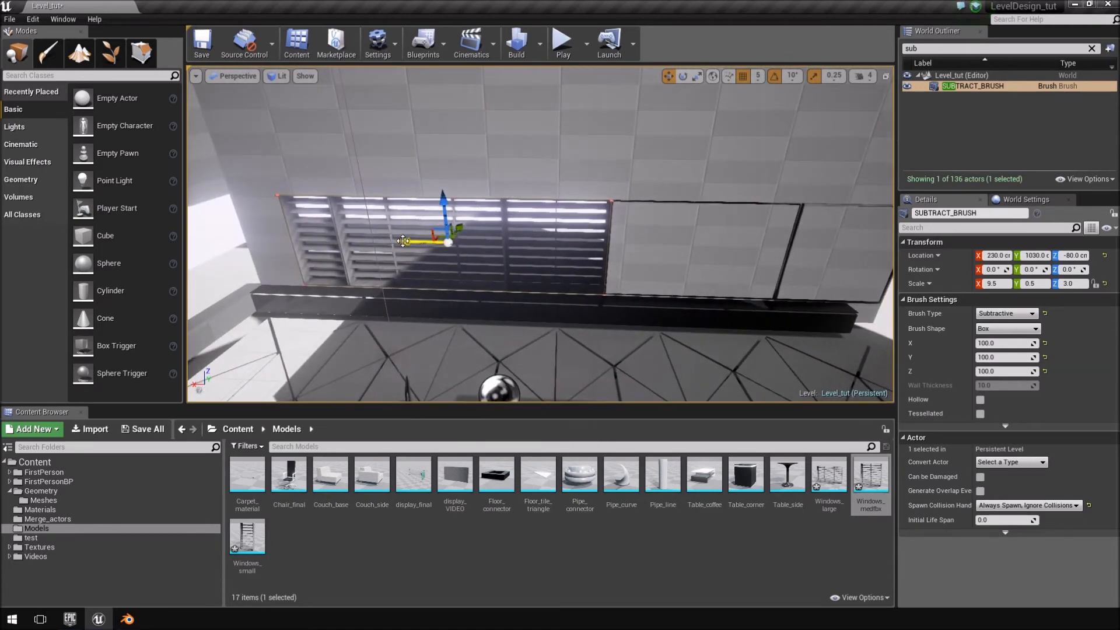
pyautogui.keyDown('alt'); pyautogui.moveTo(403, 241); pyautogui.dragTo(407, 241); pyautogui.keyUp('alt')
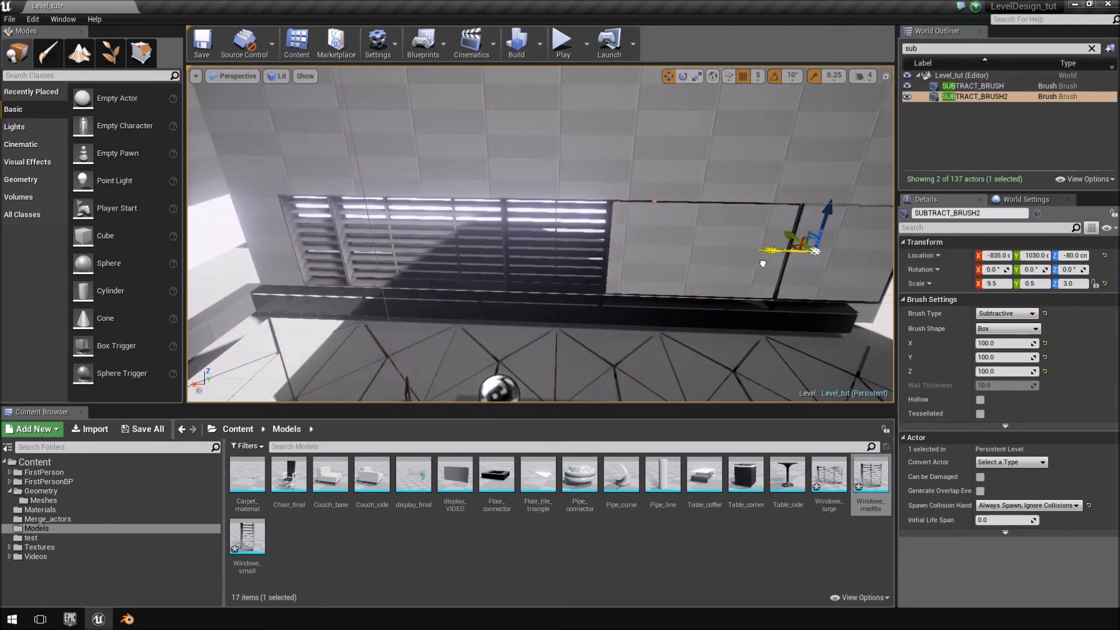
pyautogui.keyDown('alt'); pyautogui.moveTo(752, 265); pyautogui.dragTo(752, 265); pyautogui.keyUp('alt')
pyautogui.moveTo(752, 264); pyautogui.dragTo(793, 263, button='right')
pyautogui.press('a')
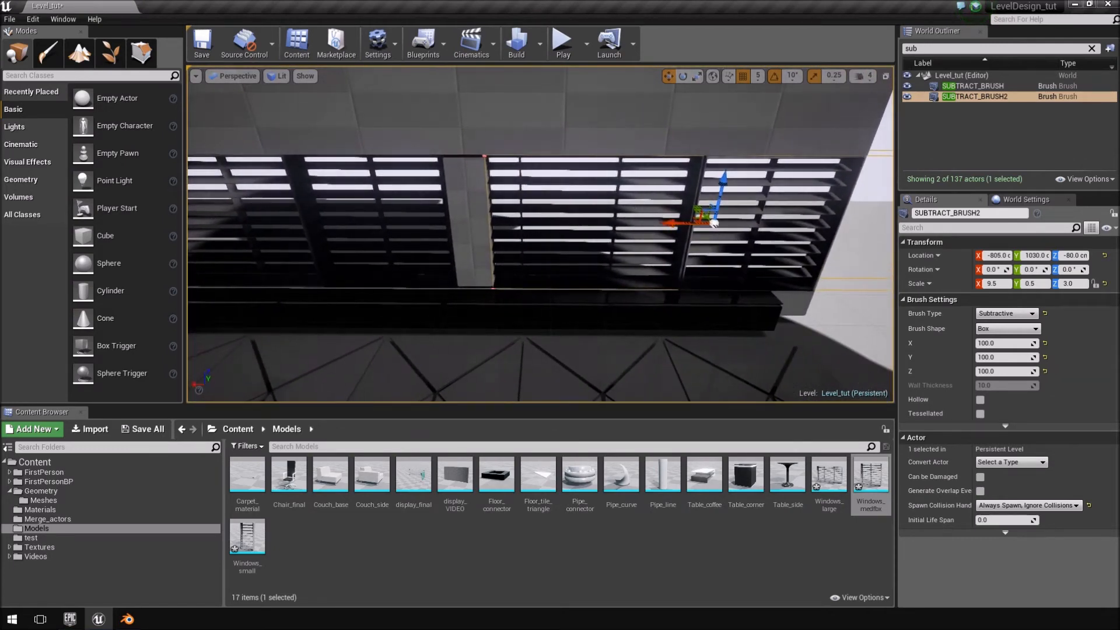
# Delete Windows_large2 and fill its place with a duplicate of Windows_medfbx2 moved along X to -745 cm.
pyautogui.click(624, 168)
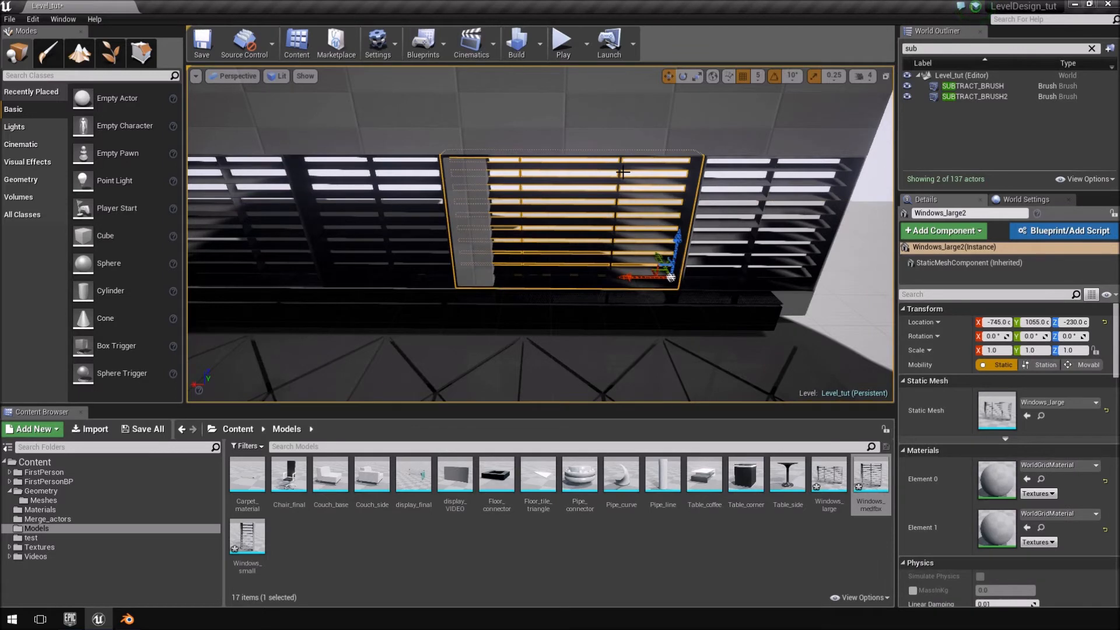
pyautogui.press('Delete')
pyautogui.click(671, 174)
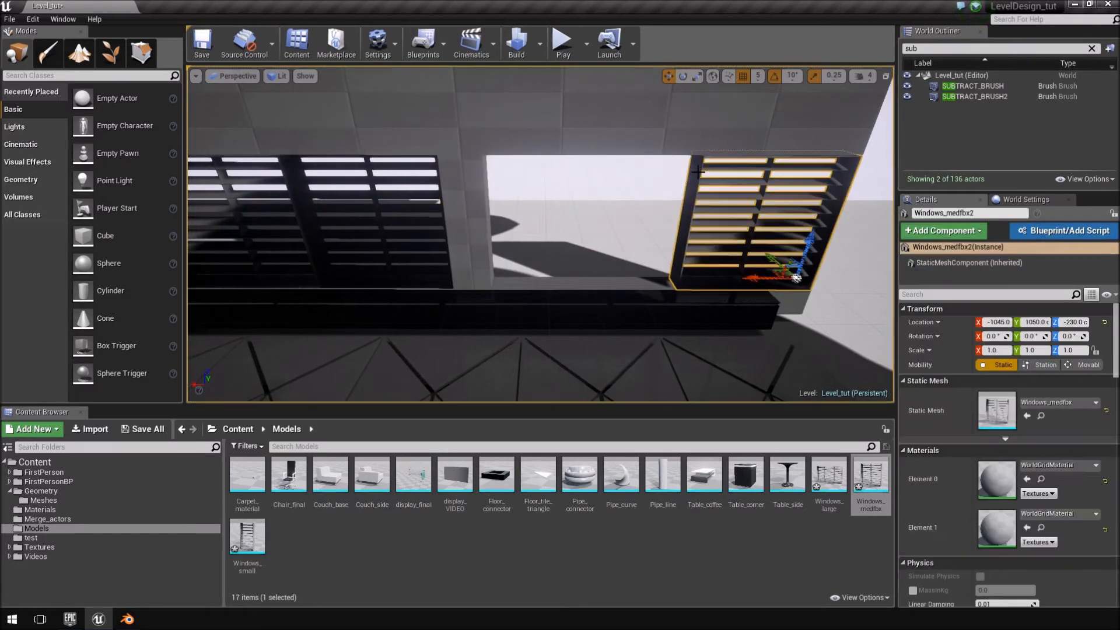
pyautogui.keyDown('alt'); pyautogui.moveTo(753, 277); pyautogui.dragTo(595, 282); pyautogui.keyUp('alt')
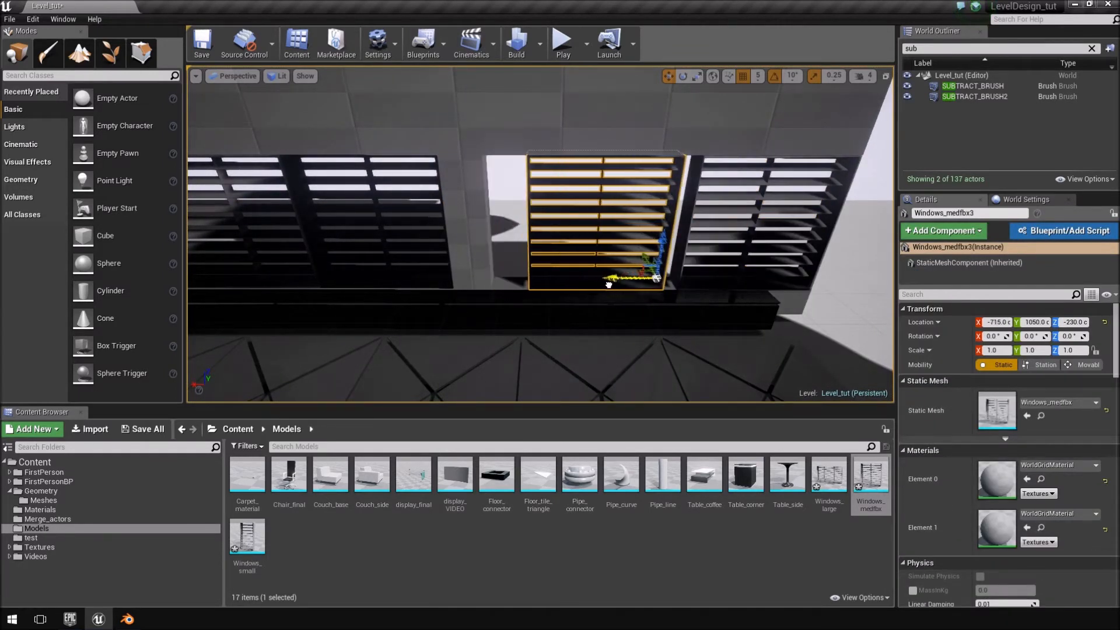
pyautogui.moveTo(627, 281); pyautogui.dragTo(642, 272, button='right')
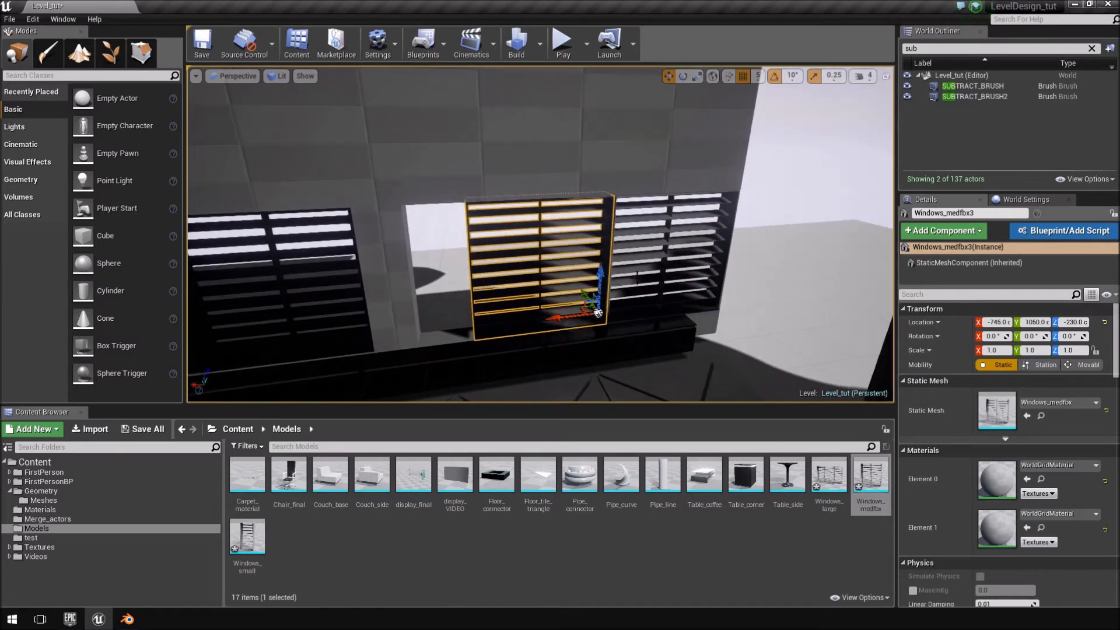
# Move SUBTRACT_BRUSH2 along X to -920 cm so the second opening starts at the edge of the new medium window.
pyautogui.click(409, 258)
pyautogui.click(382, 266)
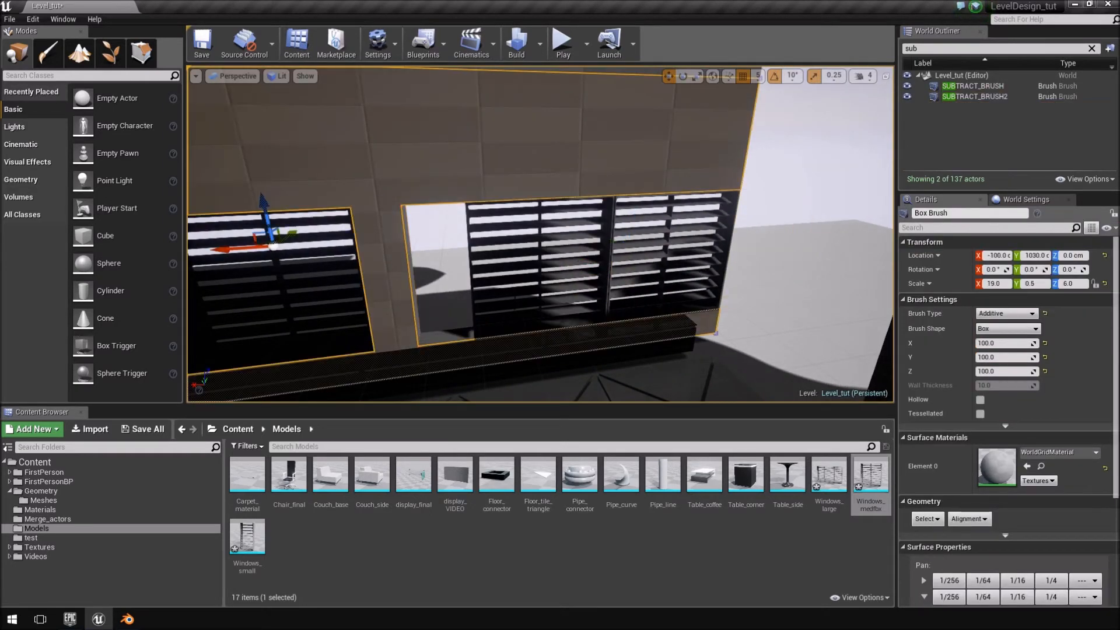
pyautogui.press('s')
pyautogui.moveTo(391, 266); pyautogui.dragTo(325, 267, button='right')
pyautogui.press('a')
pyautogui.moveTo(636, 215); pyautogui.dragTo(506, 148, button='right')
pyautogui.moveTo(380, 210); pyautogui.dragTo(444, 195, button='right')
pyautogui.click(973, 97)
pyautogui.moveTo(590, 248); pyautogui.dragTo(625, 227, button='right')
# Examine both window openings and the wall section between them for how the louvred windows fit.
pyautogui.press('w')
pyautogui.press('w')
pyautogui.moveTo(376, 88); pyautogui.dragTo(411, 218, button='right')
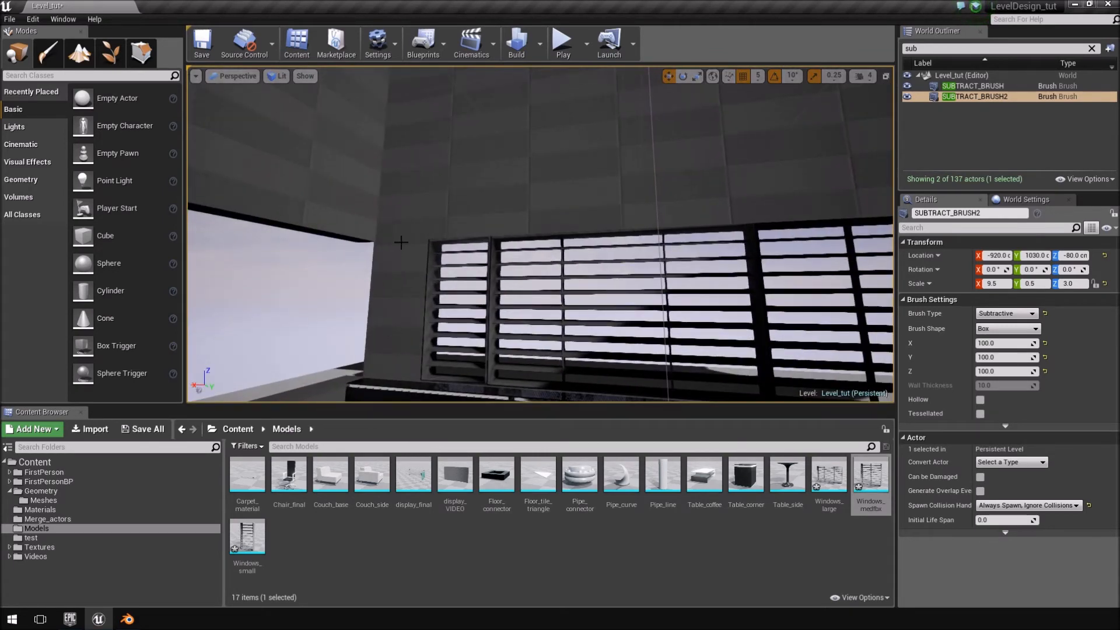
pyautogui.press('d')
pyautogui.moveTo(540, 234); pyautogui.dragTo(423, 184, button='right')
pyautogui.press('s')
pyautogui.press('w')
pyautogui.moveTo(525, 151); pyautogui.dragTo(470, 175, button='right')
pyautogui.press('w')
pyautogui.press('w')
pyautogui.press('w')
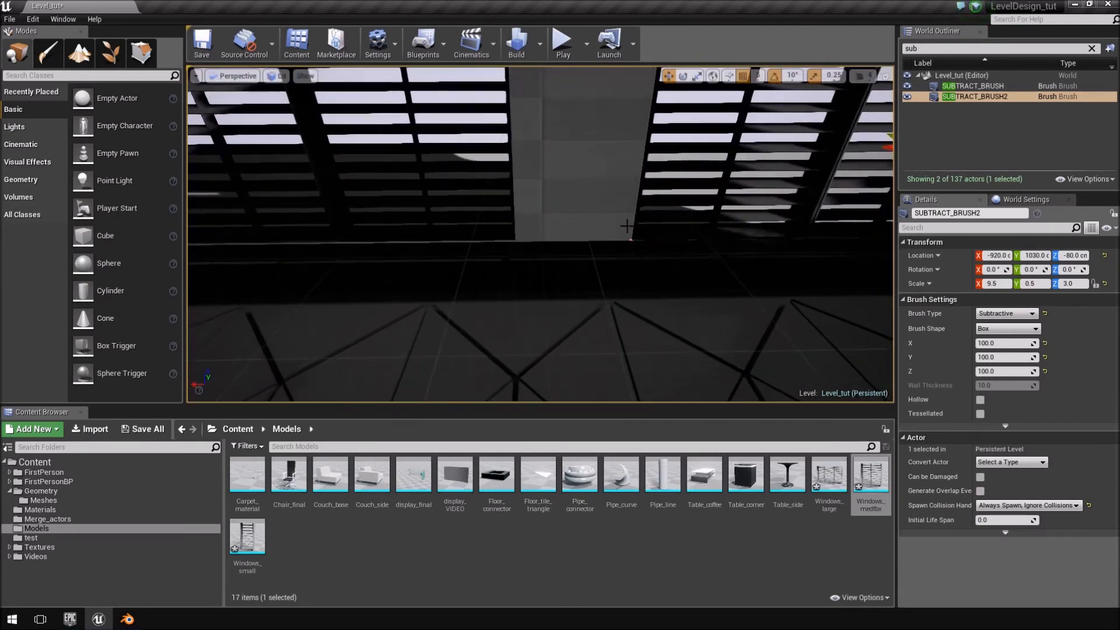
pyautogui.moveTo(580, 89)
pyautogui.mouseDown(button='right')
pyautogui.moveTo(630, 117)
pyautogui.moveTo(711, 108)
pyautogui.mouseUp(button='right')
pyautogui.moveTo(817, 146)
pyautogui.mouseDown(button='right')
pyautogui.moveTo(729, 150)
pyautogui.moveTo(742, 168)
pyautogui.mouseUp(button='right')
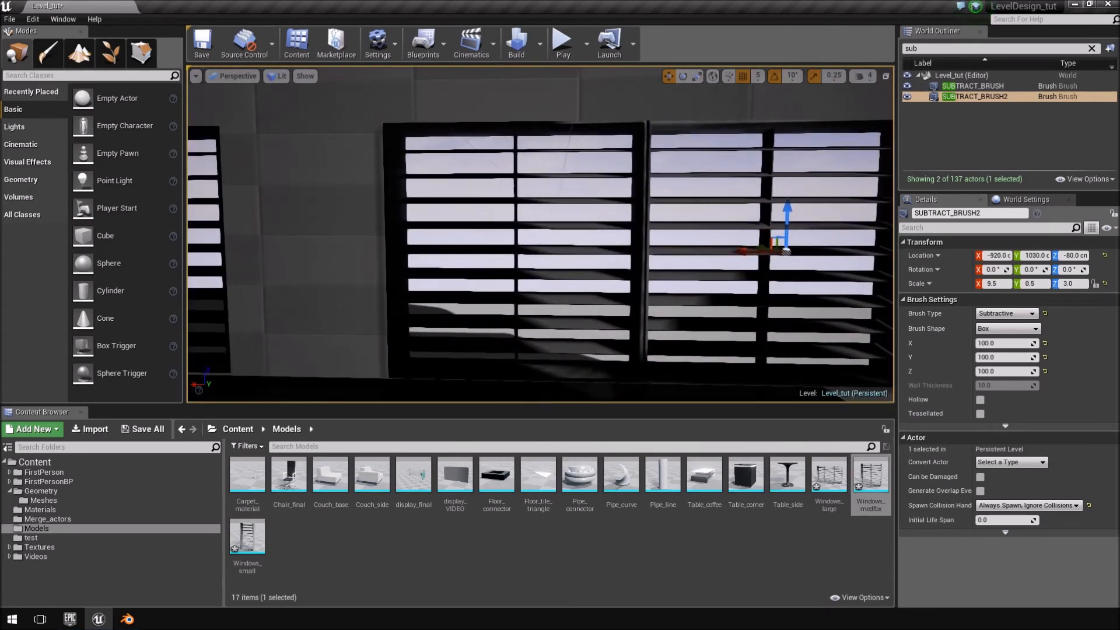
# Check the new medium window's edges in the second opening, and set SUBTRACT_BRUSH2's X scale to 6.0.
pyautogui.click(618, 190)
pyautogui.click(640, 192)
pyautogui.moveTo(640, 193); pyautogui.dragTo(712, 193, button='right')
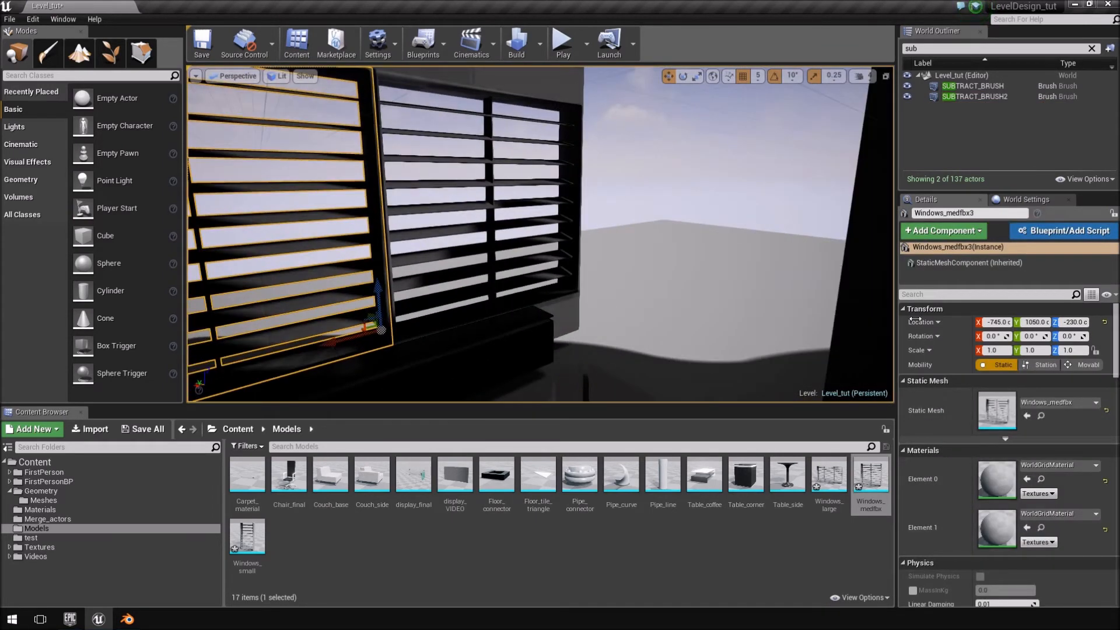
pyautogui.doubleClick(974, 96)
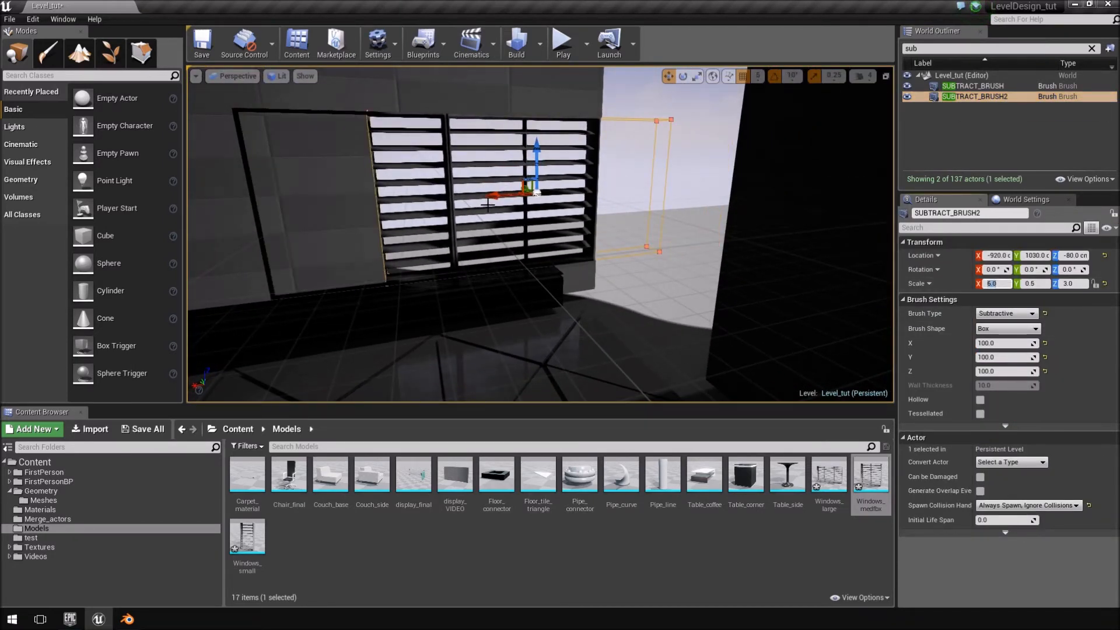
# Filter the outliner for the box brushes, find the subtractive one cutting the long opening in the adjacent wall (Box Brush5), and delete it.
pyautogui.moveTo(398, 218)
pyautogui.mouseDown(button='right')
pyautogui.moveTo(373, 205)
pyautogui.moveTo(263, 217)
pyautogui.moveTo(344, 217)
pyautogui.moveTo(216, 214)
pyautogui.moveTo(350, 213)
pyautogui.moveTo(341, 210)
pyautogui.mouseUp(button='right')
pyautogui.moveTo(558, 275)
pyautogui.mouseDown(button='right')
pyautogui.moveTo(374, 292)
pyautogui.moveTo(444, 274)
pyautogui.moveTo(426, 229)
pyautogui.mouseUp(button='right')
pyautogui.click(558, 269)
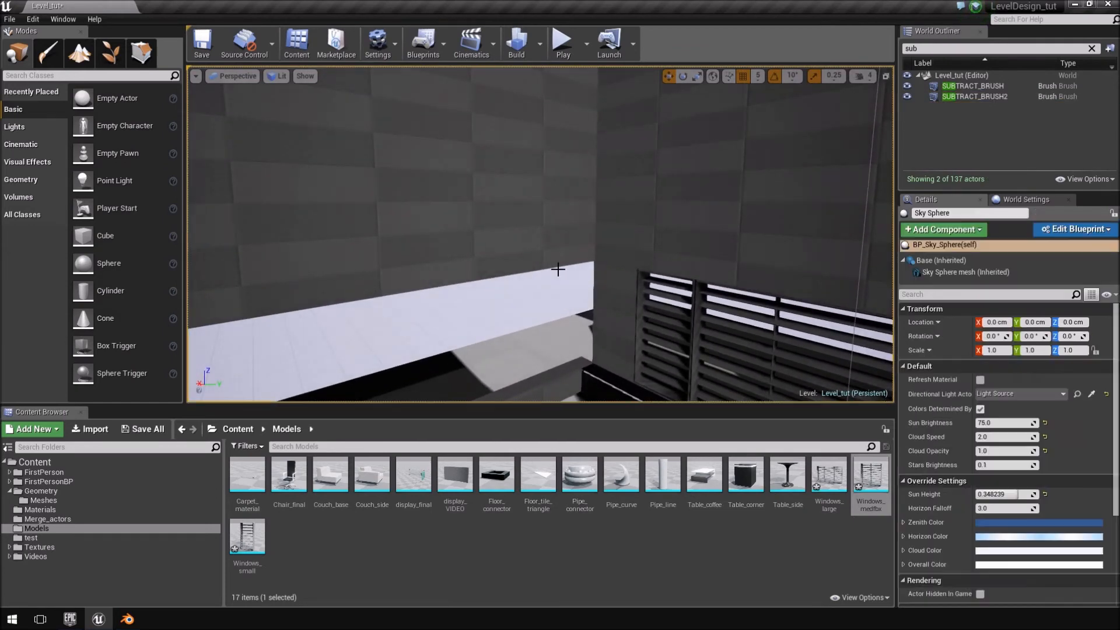
pyautogui.click(962, 51)
pyautogui.write('box')
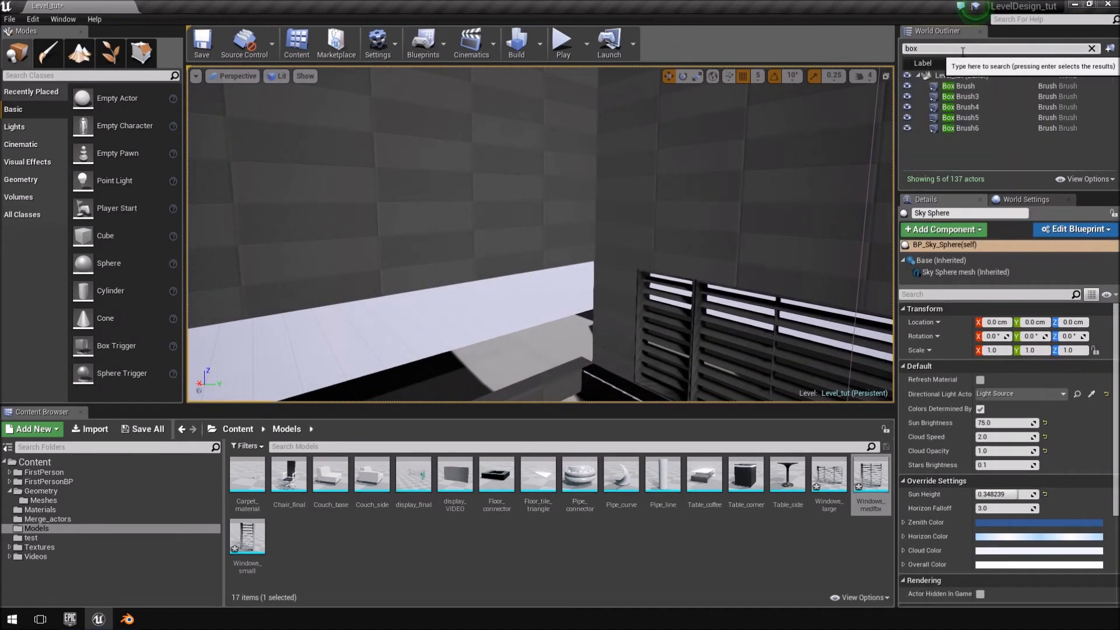
pyautogui.click(986, 108)
pyautogui.press('f')
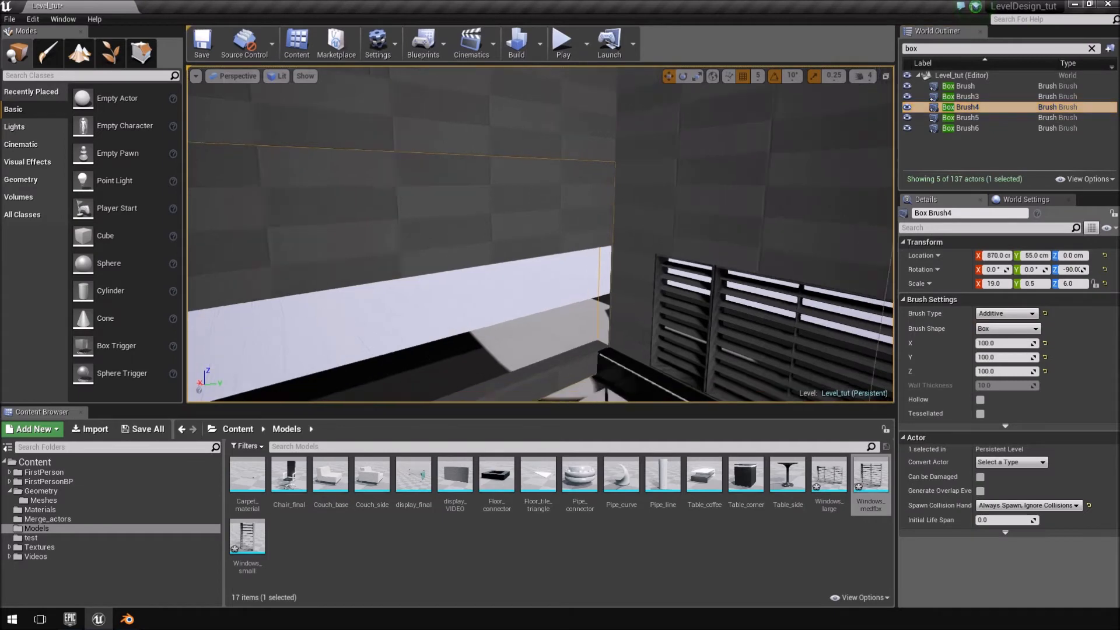
pyautogui.click(992, 120)
pyautogui.press('f')
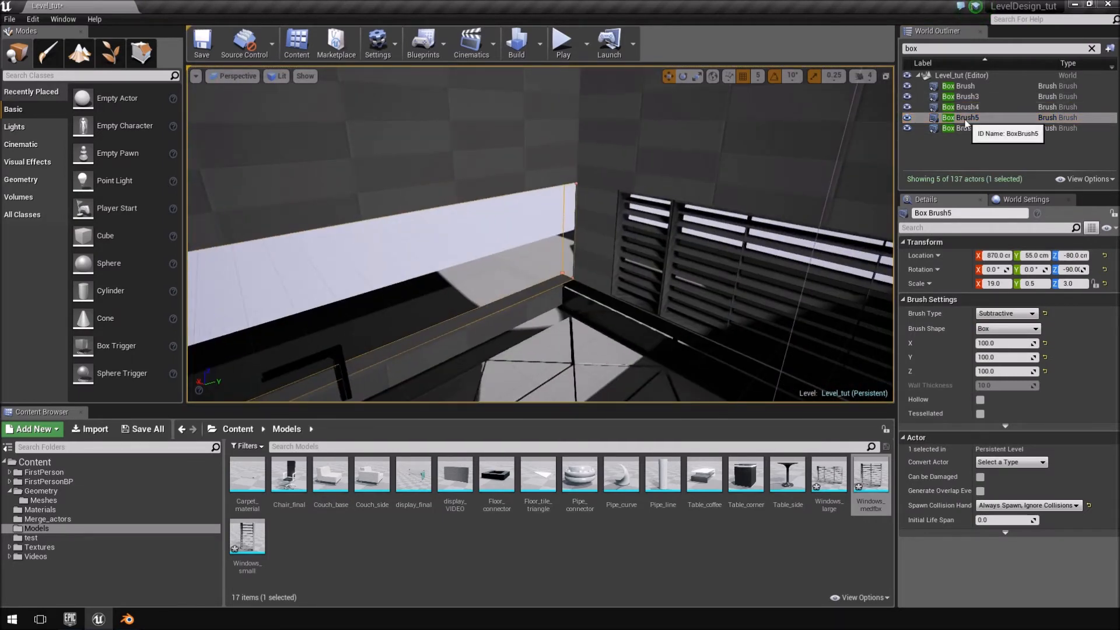
pyautogui.press('Delete')
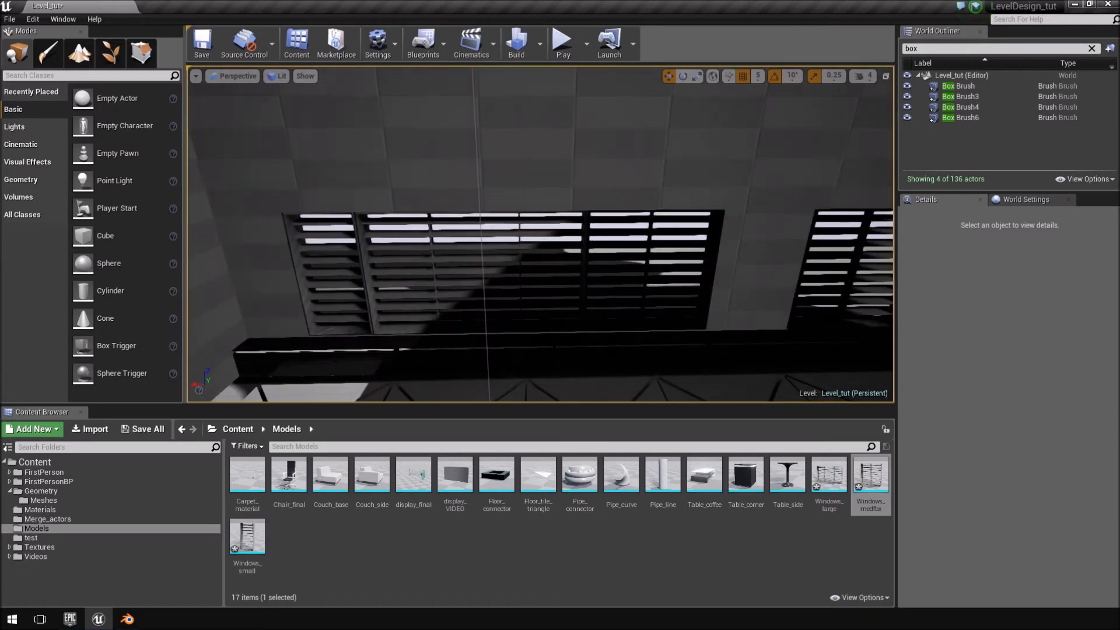
# Select all five louvred windows along the sill, covering both window groups.
pyautogui.click(259, 251)
pyautogui.click(478, 276)
pyautogui.click(963, 47)
pyautogui.moveTo(782, 205); pyautogui.dragTo(624, 221, button='right')
pyautogui.moveTo(615, 173); pyautogui.dragTo(683, 178, button='right')
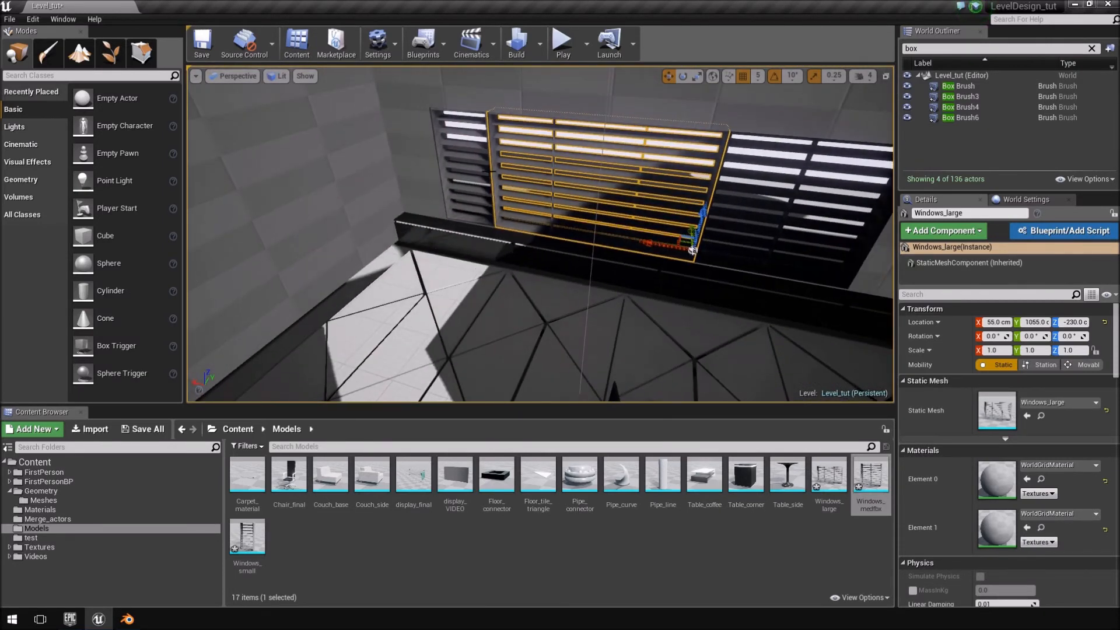
pyautogui.keyDown('ctrl'); pyautogui.click(471, 133); pyautogui.keyUp('ctrl')
pyautogui.moveTo(472, 134); pyautogui.dragTo(802, 178, button='right')
pyautogui.keyDown('ctrl'); pyautogui.click(529, 145); pyautogui.keyUp('ctrl')
pyautogui.keyDown('ctrl'); pyautogui.click(572, 177); pyautogui.keyUp('ctrl')
pyautogui.keyDown('ctrl'); pyautogui.click(601, 175); pyautogui.keyUp('ctrl')
# Filter the outliner for "sub", keep the five windows selected, and duplicate them along the wall past the room's corner.
pyautogui.click(948, 49)
pyautogui.write('sub')
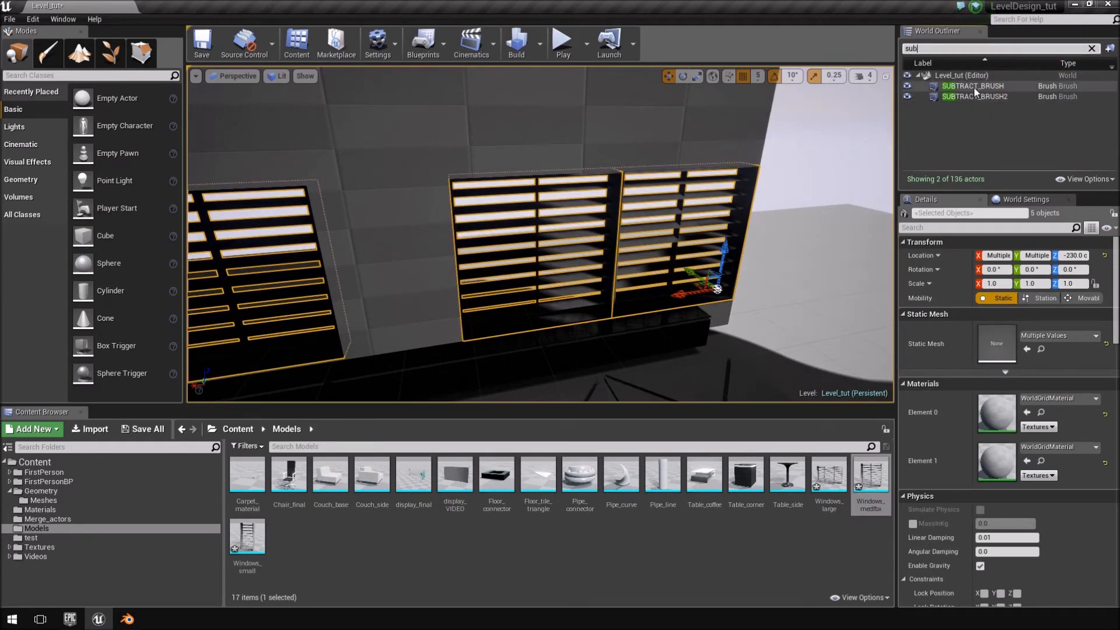
pyautogui.click(973, 87)
pyautogui.hotkey('ctrl', 'z')
pyautogui.moveTo(787, 143); pyautogui.dragTo(732, 217, button='right')
pyautogui.press('s')
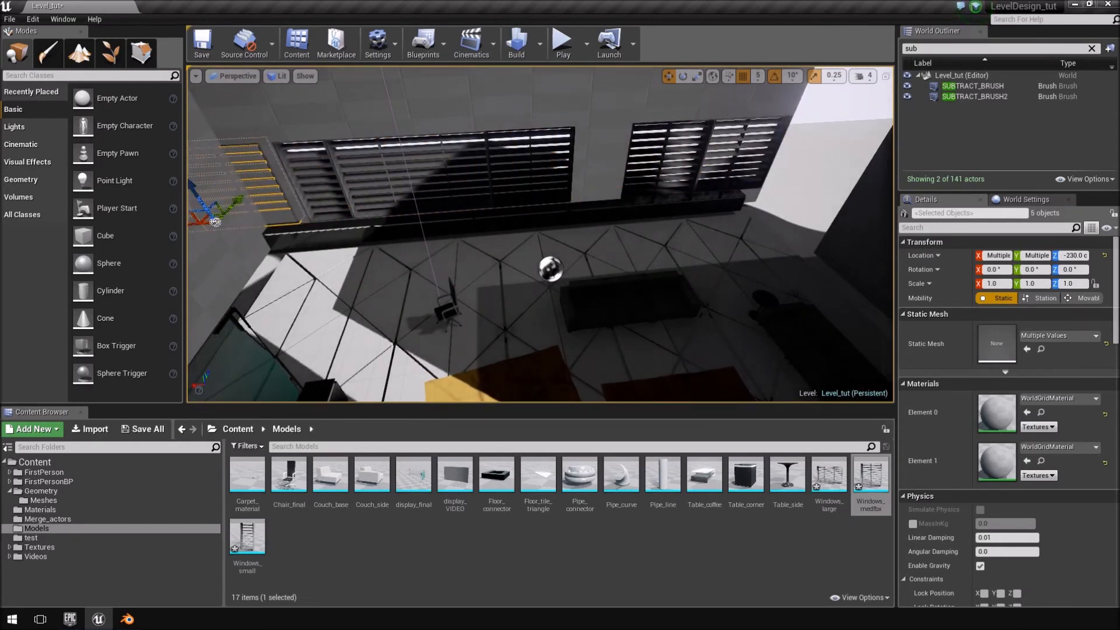
# Rotate the five duplicated windows to -90° about Z so they run parallel to the adjacent wall.
pyautogui.moveTo(732, 217); pyautogui.dragTo(335, 237, button='right')
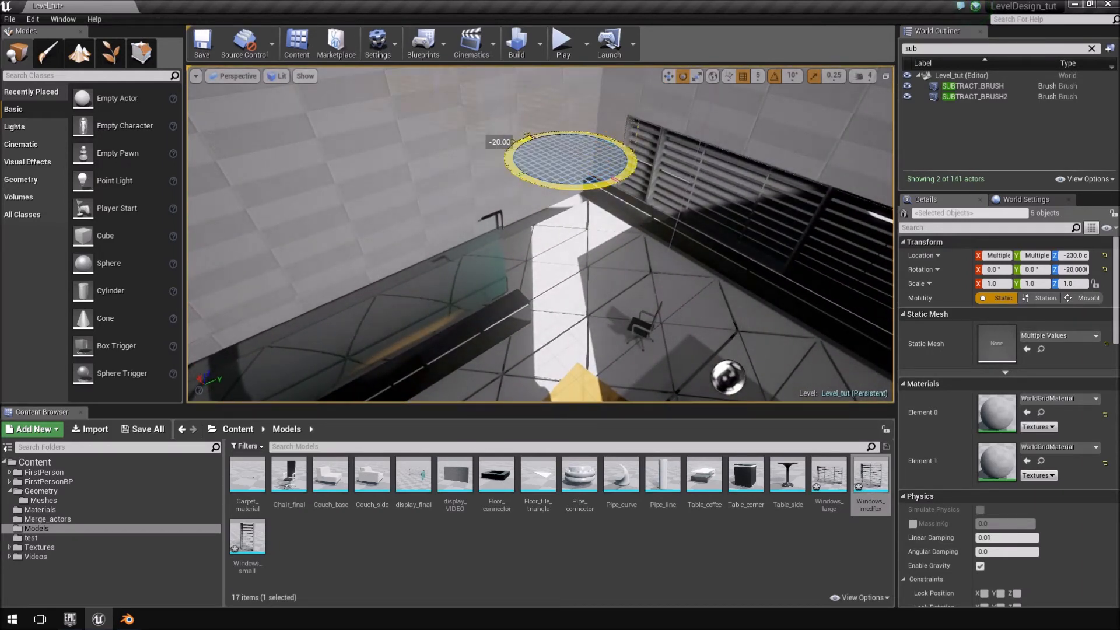
pyautogui.press('w')
pyautogui.moveTo(561, 156); pyautogui.dragTo(590, 183, button='right')
pyautogui.press('r')
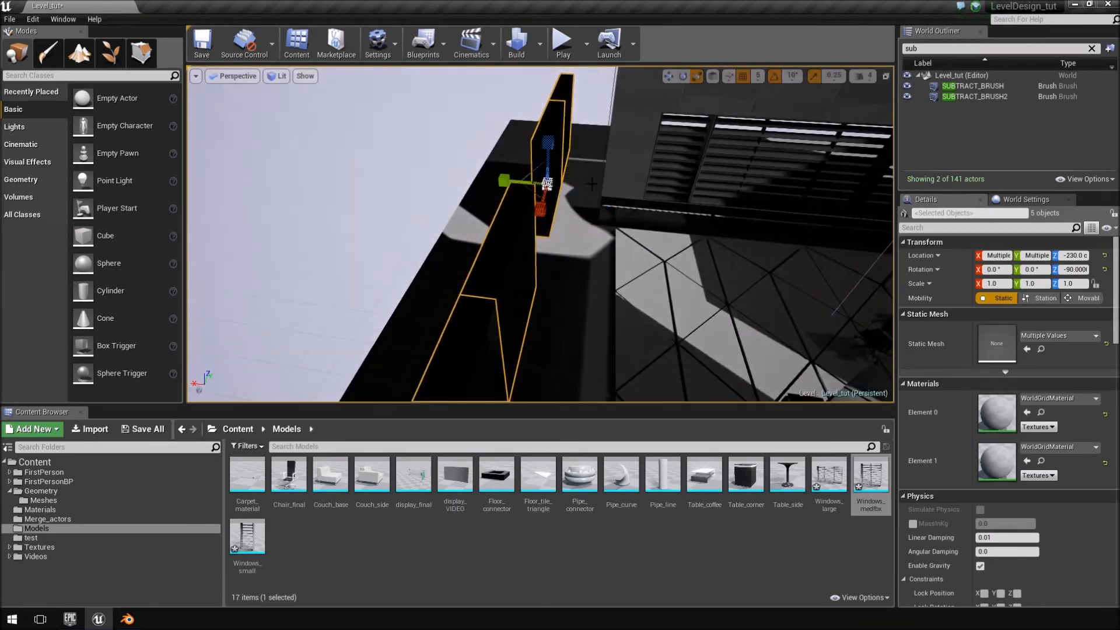
# Move the rotated window copies into place along the adjacent wall, starting near the room's corner.
pyautogui.moveTo(590, 166); pyautogui.dragTo(724, 244, button='right')
pyautogui.moveTo(708, 233); pyautogui.dragTo(500, 233)
pyautogui.moveTo(505, 232); pyautogui.dragTo(481, 240, button='right')
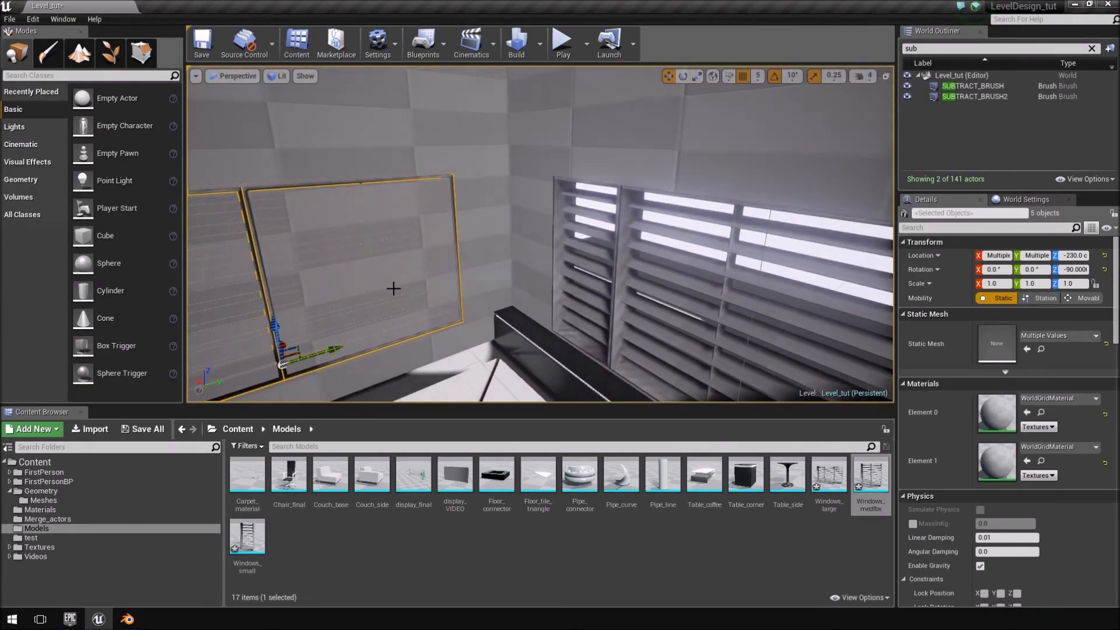
pyautogui.moveTo(339, 347); pyautogui.dragTo(328, 353)
pyautogui.click(329, 352)
pyautogui.moveTo(336, 351)
pyautogui.mouseDown(button='right')
pyautogui.moveTo(245, 355)
pyautogui.moveTo(391, 350)
pyautogui.mouseUp(button='right')
# Select SUBTRACT_BRUSH and SUBTRACT_BRUSH2 together and duplicate them along X toward the adjacent wall.
pyautogui.moveTo(617, 270); pyautogui.dragTo(593, 287, button='right')
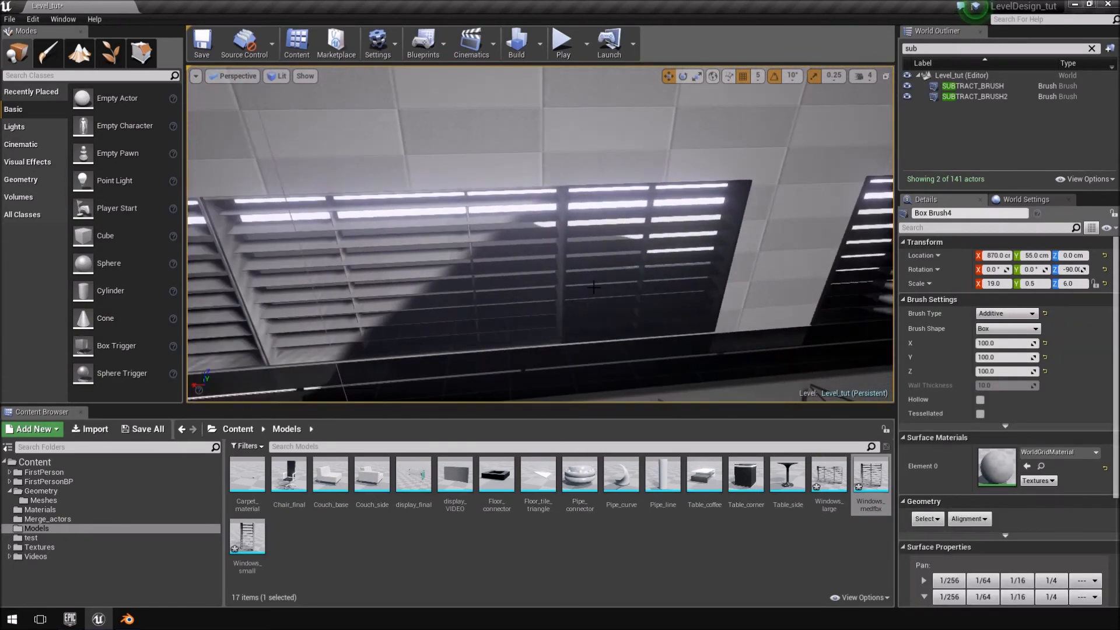
pyautogui.click(1027, 94)
pyautogui.keyDown('shift'); pyautogui.click(1019, 87); pyautogui.keyUp('shift')
pyautogui.press('f')
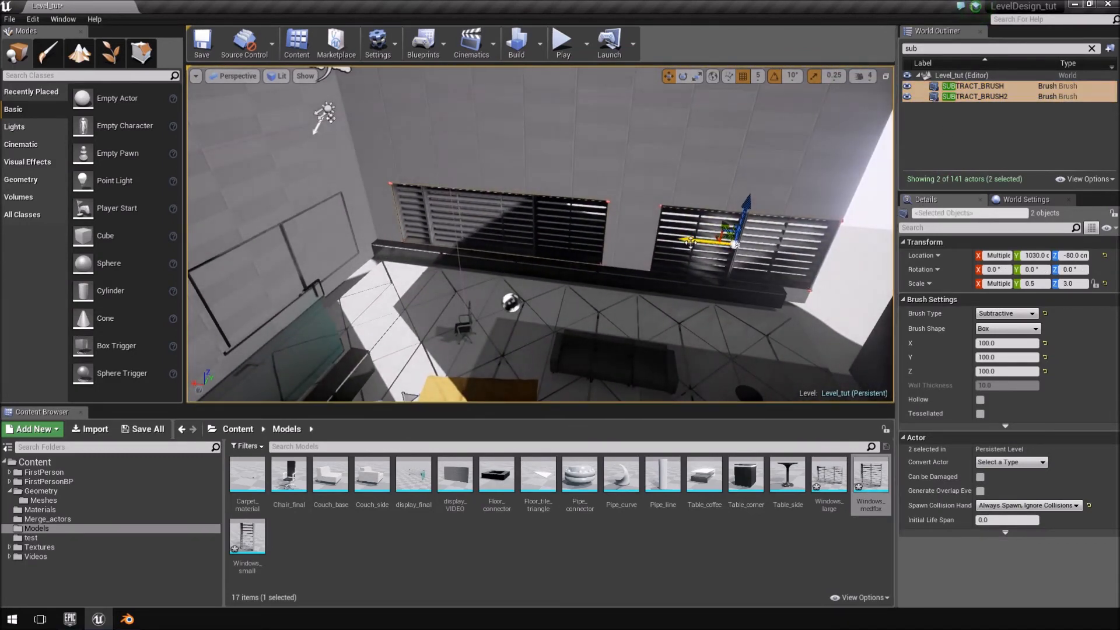
pyautogui.keyDown('alt'); pyautogui.moveTo(690, 243); pyautogui.dragTo(563, 248); pyautogui.keyUp('alt')
# Rotate the two duplicated subtractive brushes to -90° about Z.
pyautogui.press('e')
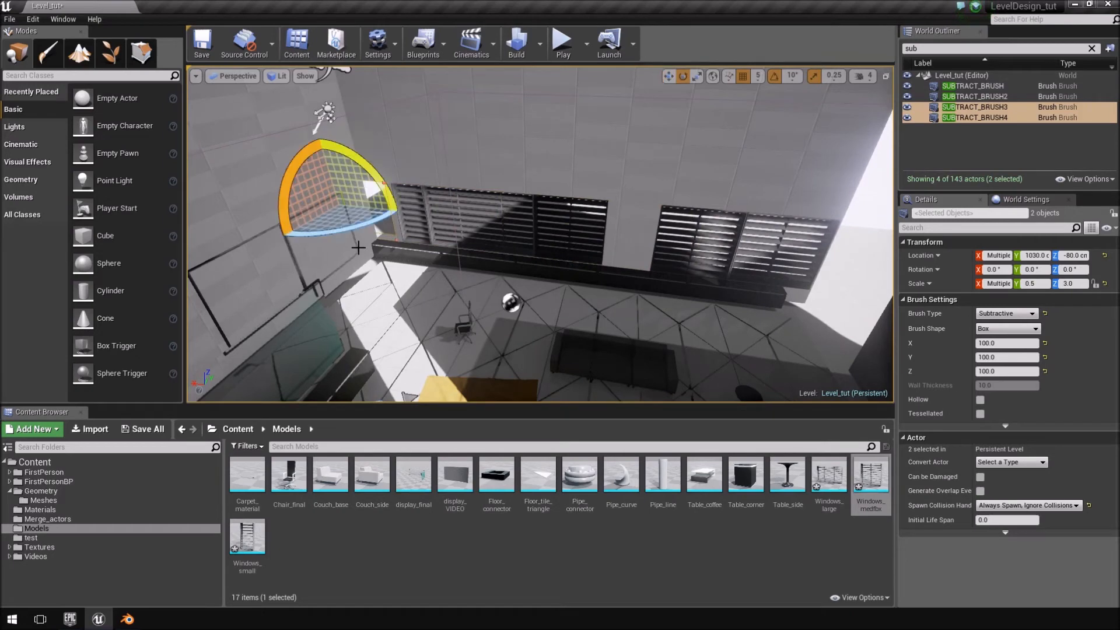
pyautogui.moveTo(350, 229); pyautogui.dragTo(245, 232)
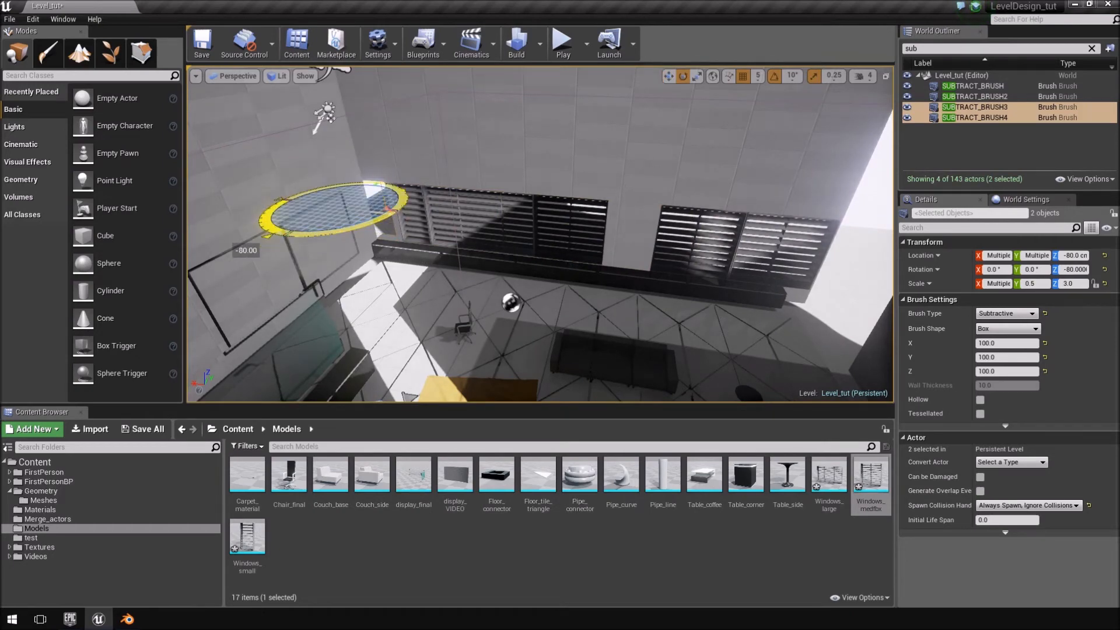
pyautogui.press('f')
pyautogui.press('r')
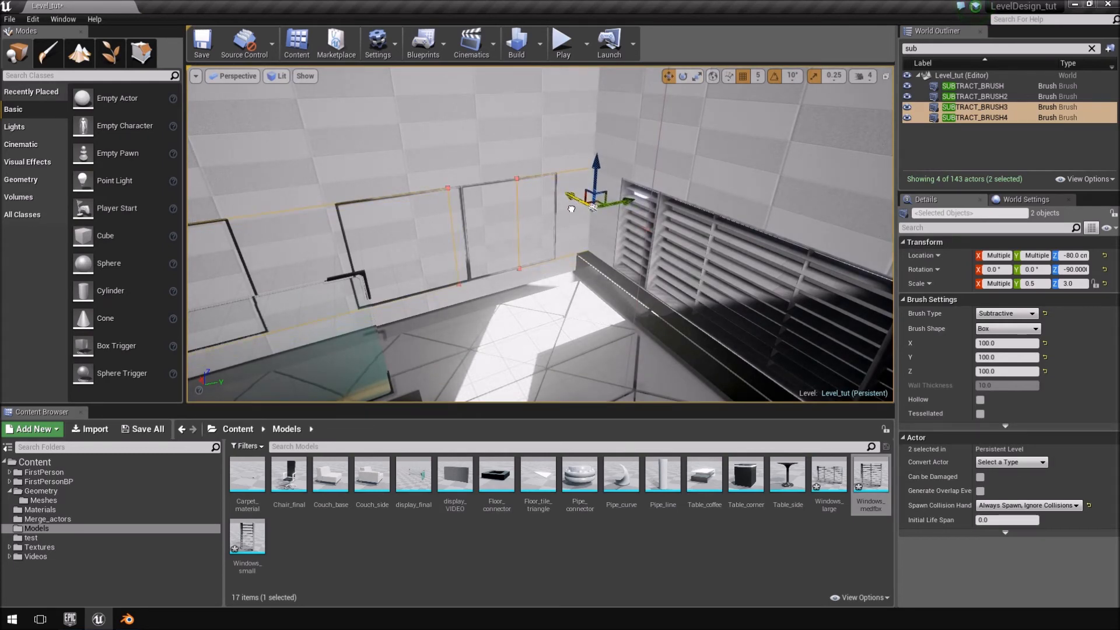
# Move the two rotated brush copies into the adjacent wall so they cut openings around the duplicated window groups.
pyautogui.press('w')
pyautogui.moveTo(569, 208); pyautogui.dragTo(571, 186, button='right')
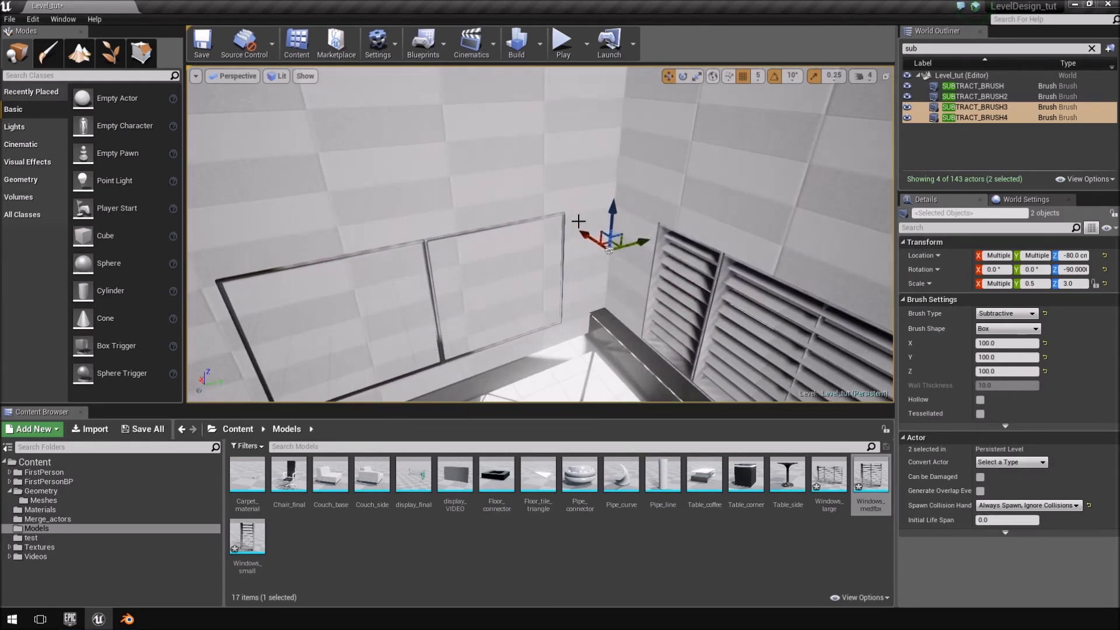
pyautogui.moveTo(582, 231); pyautogui.dragTo(588, 234)
pyautogui.moveTo(459, 198)
pyautogui.mouseDown(button='right')
pyautogui.moveTo(411, 217)
pyautogui.moveTo(388, 195)
pyautogui.mouseUp(button='right')
pyautogui.moveTo(802, 277); pyautogui.dragTo(744, 261, button='right')
pyautogui.moveTo(589, 267)
pyautogui.mouseDown()
pyautogui.moveTo(617, 265)
pyautogui.moveTo(605, 272)
pyautogui.mouseUp()
pyautogui.moveTo(528, 290); pyautogui.dragTo(567, 291)
pyautogui.moveTo(567, 292)
pyautogui.mouseDown(button='right')
pyautogui.moveTo(630, 268)
pyautogui.moveTo(609, 266)
pyautogui.moveTo(609, 283)
pyautogui.moveTo(551, 274)
pyautogui.moveTo(592, 240)
pyautogui.moveTo(591, 224)
pyautogui.moveTo(592, 254)
pyautogui.moveTo(633, 277)
pyautogui.mouseUp(button='right')
pyautogui.press('w')
pyautogui.press('s')
pyautogui.press('w')
pyautogui.press('s')
pyautogui.moveTo(855, 250)
pyautogui.mouseDown(button='right')
pyautogui.moveTo(875, 245)
pyautogui.moveTo(854, 249)
pyautogui.mouseUp(button='right')
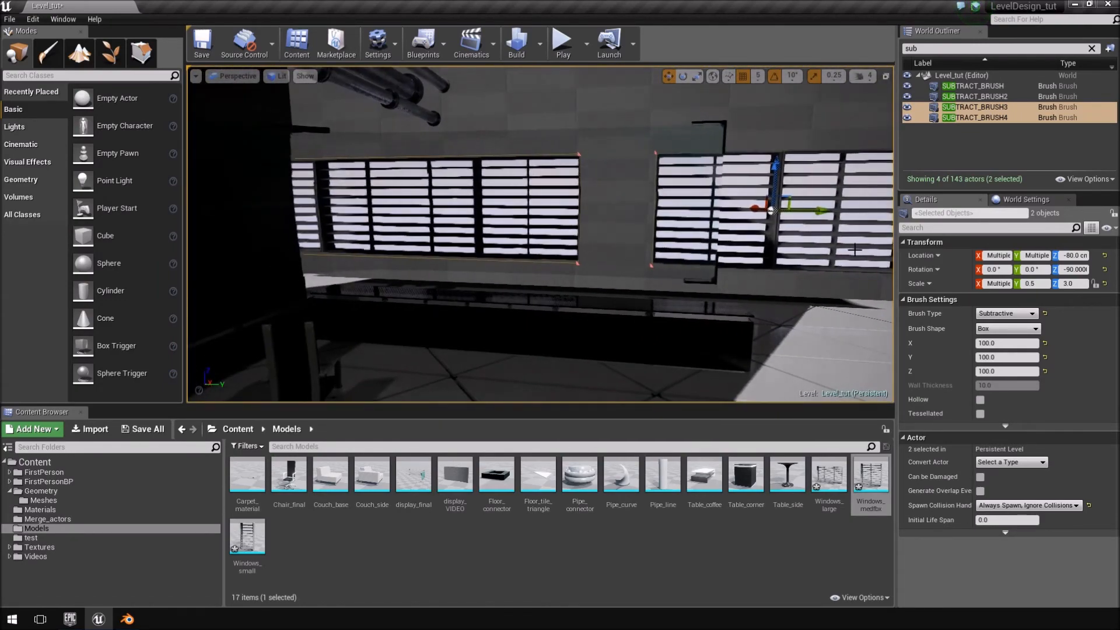
# Fine-tune SUBTRACT_BRUSH3 and SUBTRACT_BRUSH4 along Y to line the openings up with the windows.
pyautogui.moveTo(817, 211)
pyautogui.mouseDown(button='right')
pyautogui.moveTo(785, 205)
pyautogui.moveTo(743, 219)
pyautogui.moveTo(808, 223)
pyautogui.mouseUp(button='right')
pyautogui.press('s')
pyautogui.press('w')
pyautogui.press('w')
pyautogui.press('s')
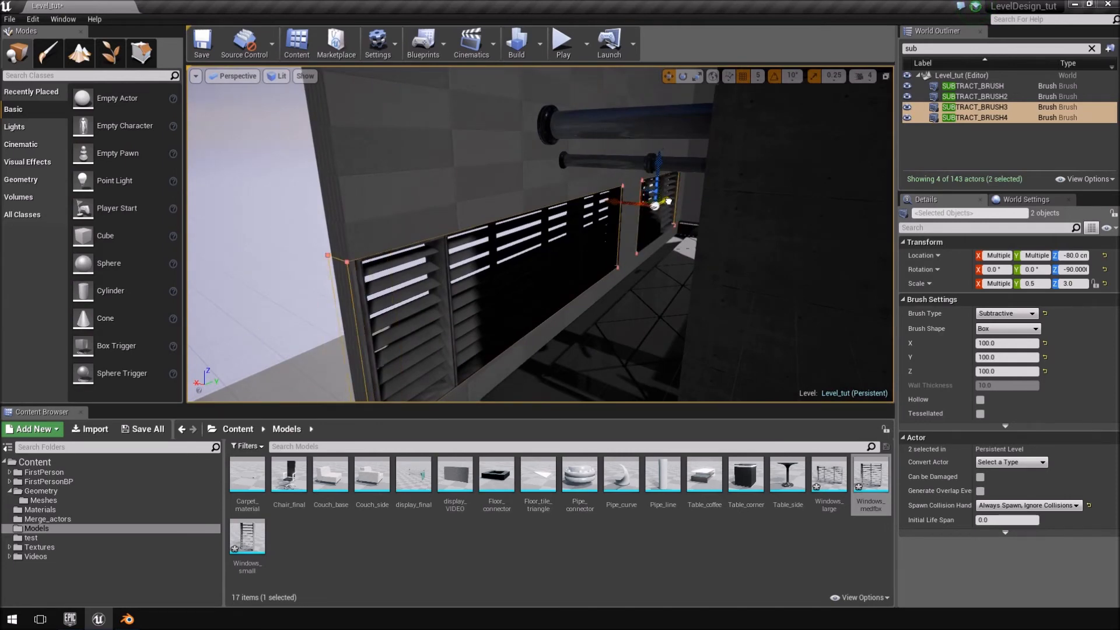
pyautogui.moveTo(669, 202)
pyautogui.mouseDown(button='right')
pyautogui.moveTo(583, 219)
pyautogui.moveTo(601, 224)
pyautogui.moveTo(592, 219)
pyautogui.moveTo(639, 203)
pyautogui.mouseUp(button='right')
pyautogui.press('w')
pyautogui.press('s')
pyautogui.click(809, 180)
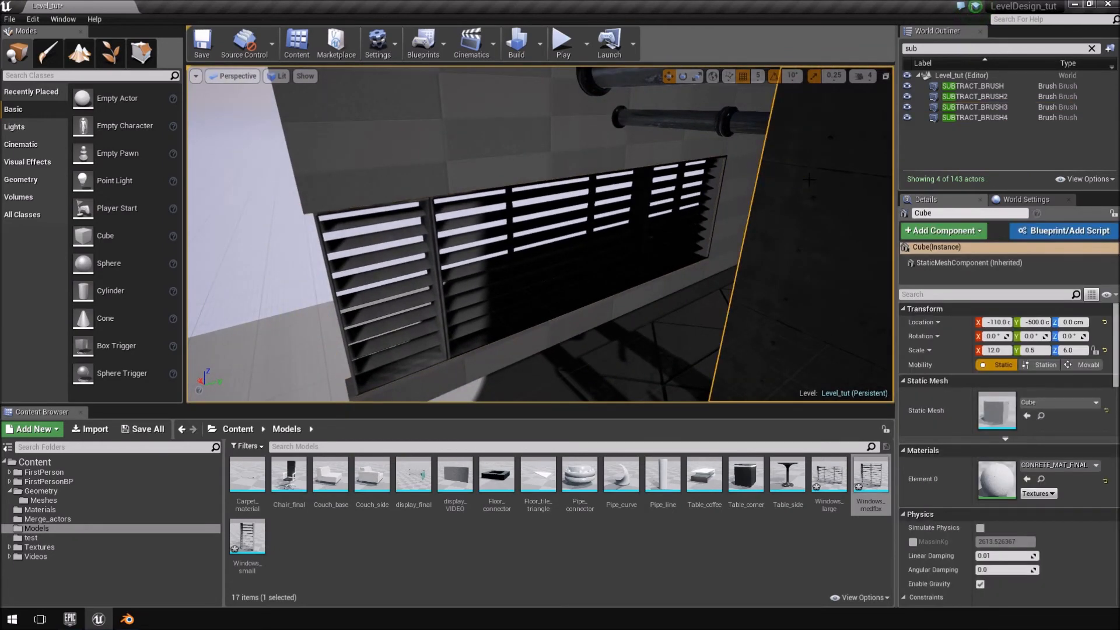
pyautogui.moveTo(536, 229); pyautogui.dragTo(538, 233, button='right')
pyautogui.hotkey('ctrl', 'z')
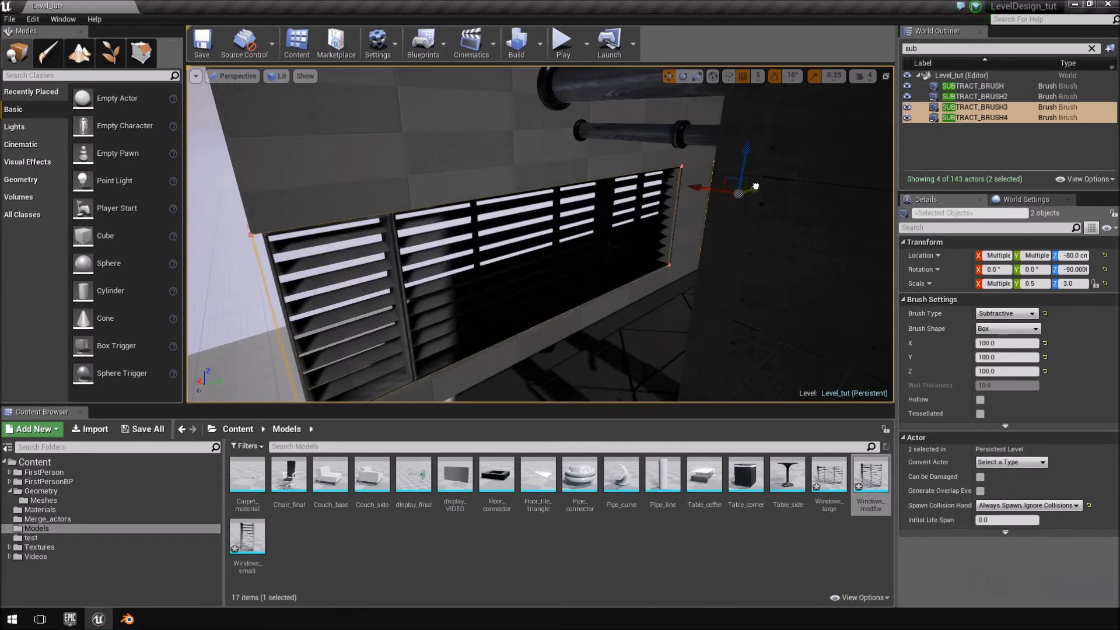
pyautogui.moveTo(490, 253); pyautogui.dragTo(409, 246, button='right')
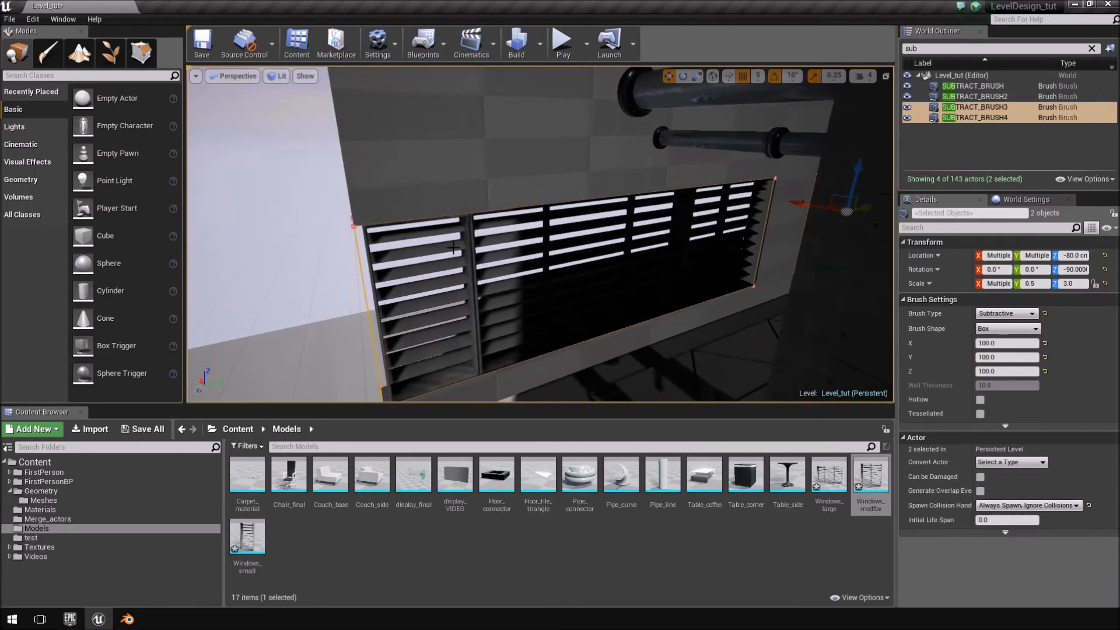
pyautogui.click(461, 251)
pyautogui.keyDown('ctrl'); pyautogui.click(519, 244); pyautogui.keyUp('ctrl')
pyautogui.keyDown('ctrl'); pyautogui.click(615, 226); pyautogui.keyUp('ctrl')
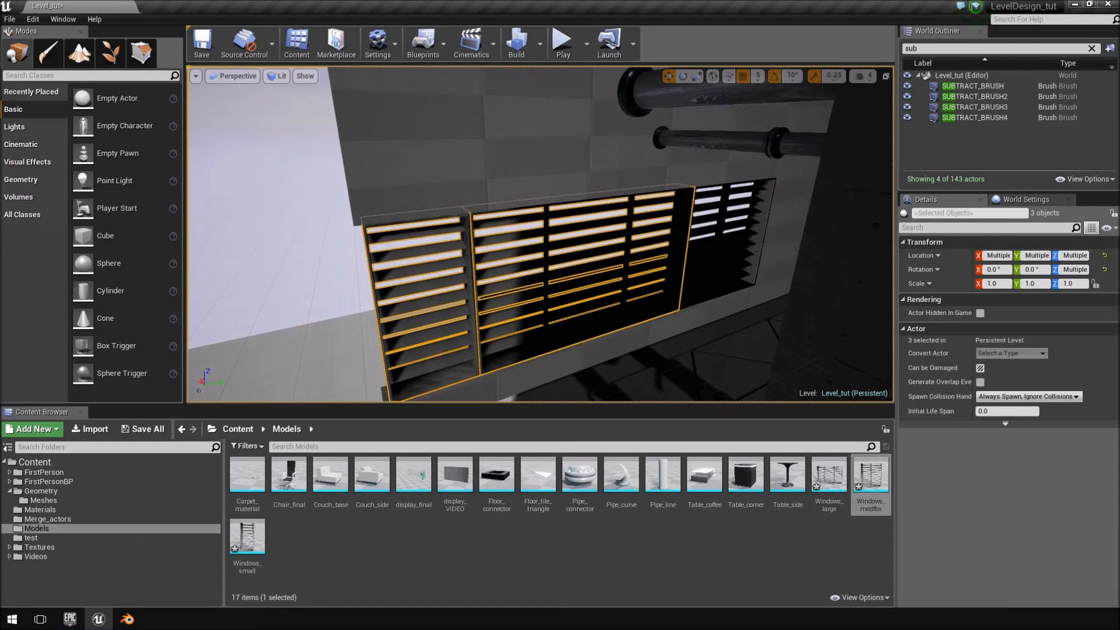
pyautogui.click(738, 278)
pyautogui.keyDown('ctrl'); pyautogui.click(418, 255); pyautogui.keyUp('ctrl')
pyautogui.keyDown('ctrl'); pyautogui.click(484, 248); pyautogui.keyUp('ctrl')
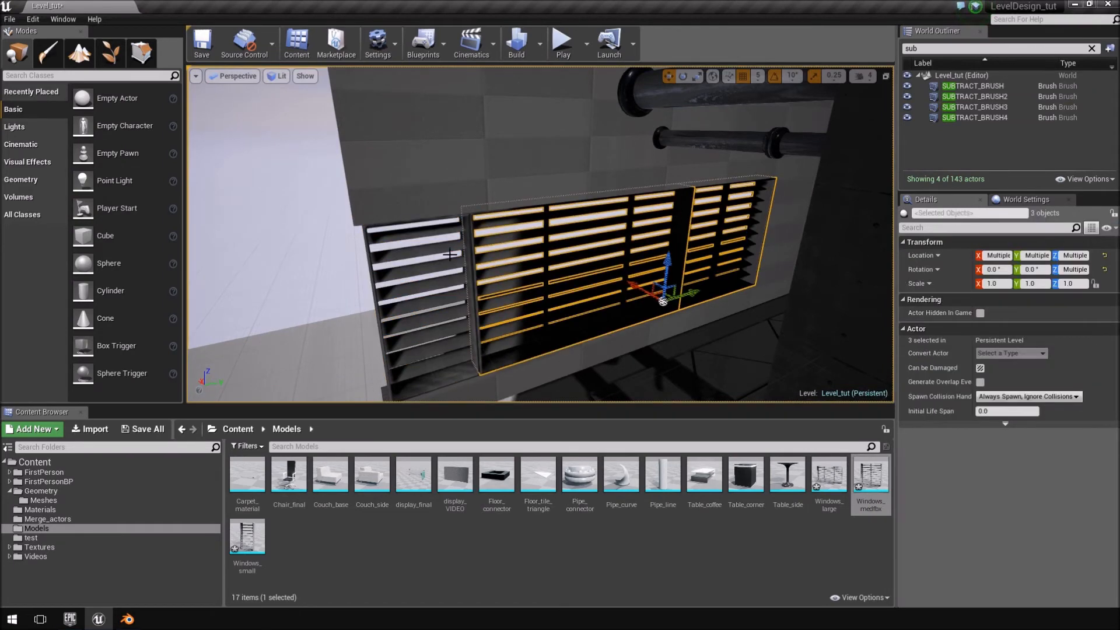
pyautogui.click(435, 254)
# Select the small, large and medium windows of the three-window group on the adjacent wall and shift them along Y to fit their opening.
pyautogui.click(435, 250)
pyautogui.keyDown('ctrl'); pyautogui.click(484, 238); pyautogui.keyUp('ctrl')
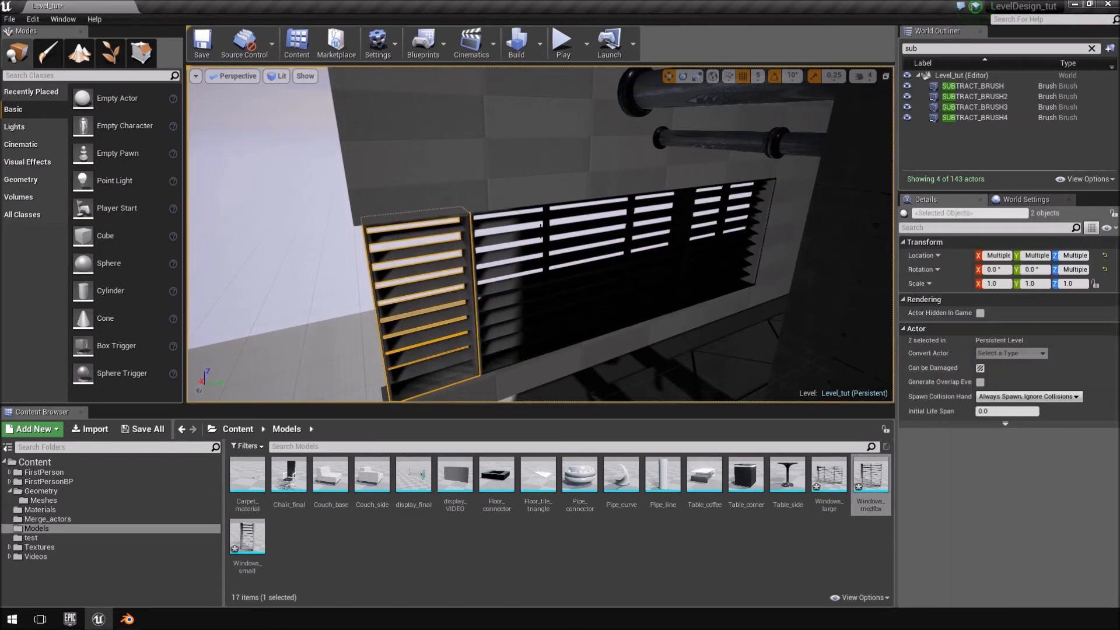
pyautogui.hotkey('ctrl', 'z')
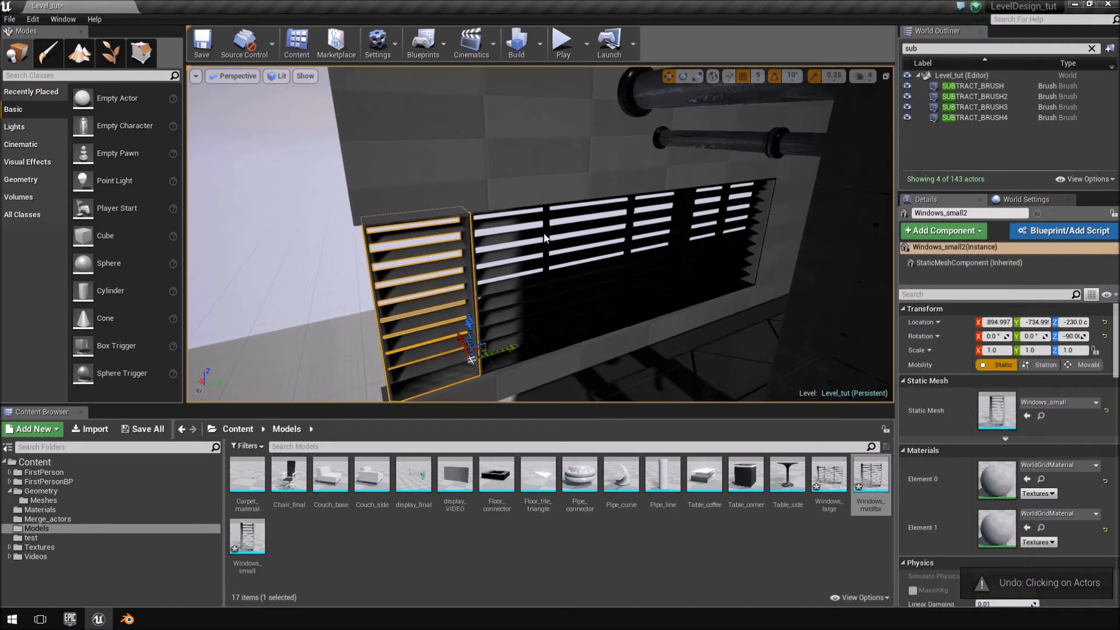
pyautogui.keyDown('ctrl'); pyautogui.click(545, 238); pyautogui.keyUp('ctrl')
pyautogui.keyDown('ctrl'); pyautogui.click(736, 202); pyautogui.keyUp('ctrl')
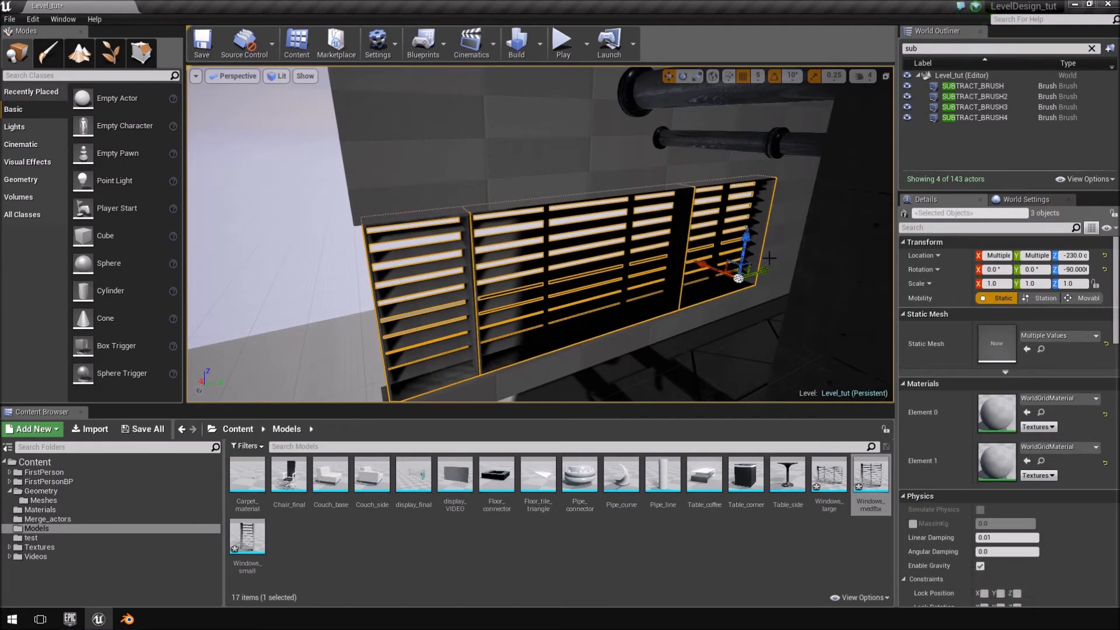
pyautogui.moveTo(765, 271); pyautogui.dragTo(764, 271)
pyautogui.moveTo(763, 271); pyautogui.dragTo(866, 242, button='right')
# Select the two medium windows near the room's corner and shift them along Y to fit their opening.
pyautogui.click(574, 224)
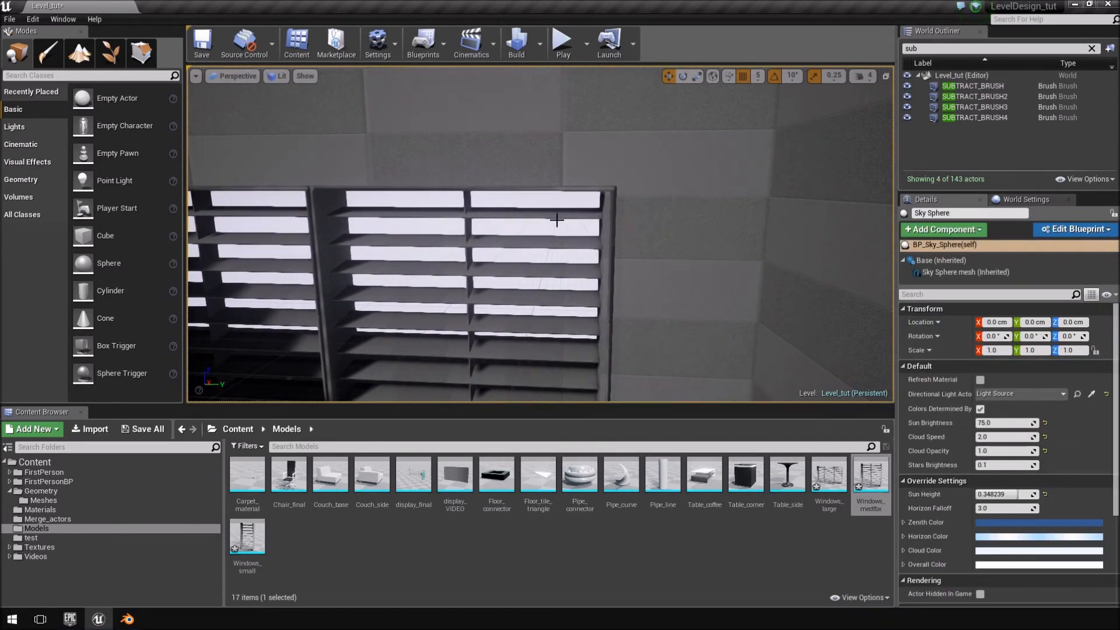
pyautogui.moveTo(574, 223); pyautogui.dragTo(565, 333, button='right')
pyautogui.keyDown('ctrl'); pyautogui.click(534, 201); pyautogui.keyUp('ctrl')
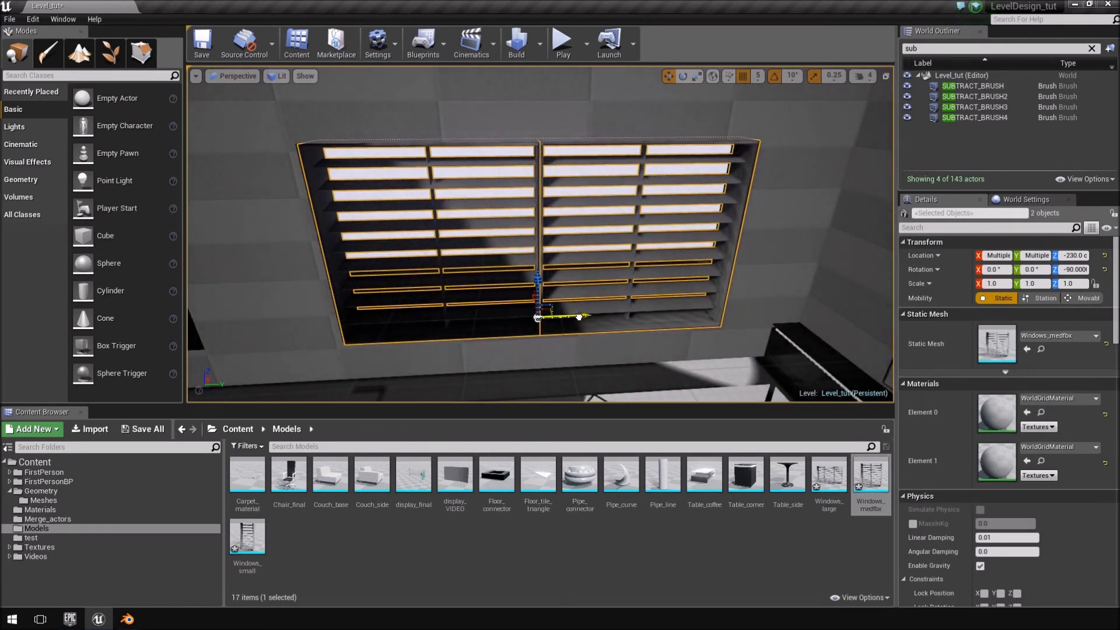
pyautogui.moveTo(600, 286); pyautogui.dragTo(574, 185, button='right')
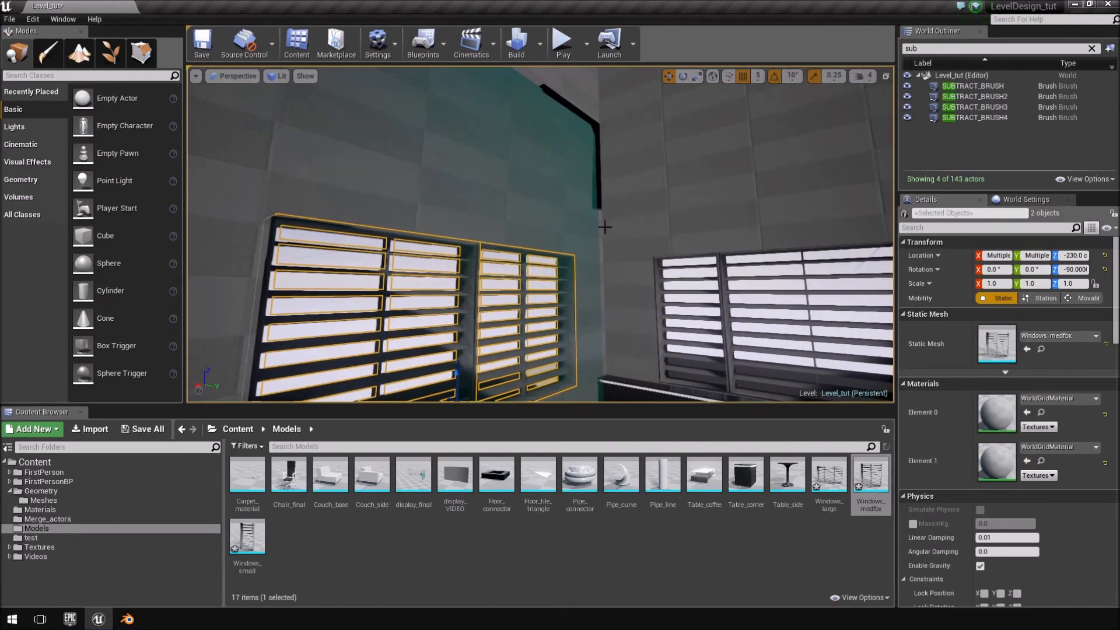
# Play the level and walk along both window walls to inspect the louvred windows and their openings up close.
pyautogui.click(667, 193)
pyautogui.moveTo(667, 193)
pyautogui.mouseDown(button='right')
pyautogui.moveTo(709, 167)
pyautogui.moveTo(642, 229)
pyautogui.mouseUp(button='right')
pyautogui.click(642, 200)
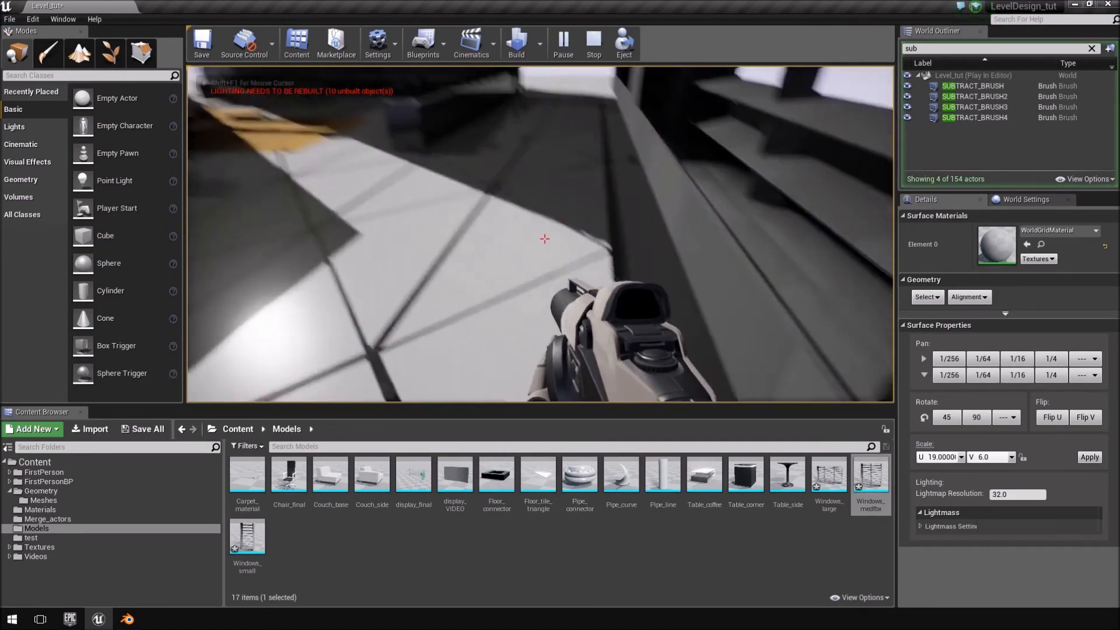
pyautogui.press('w')
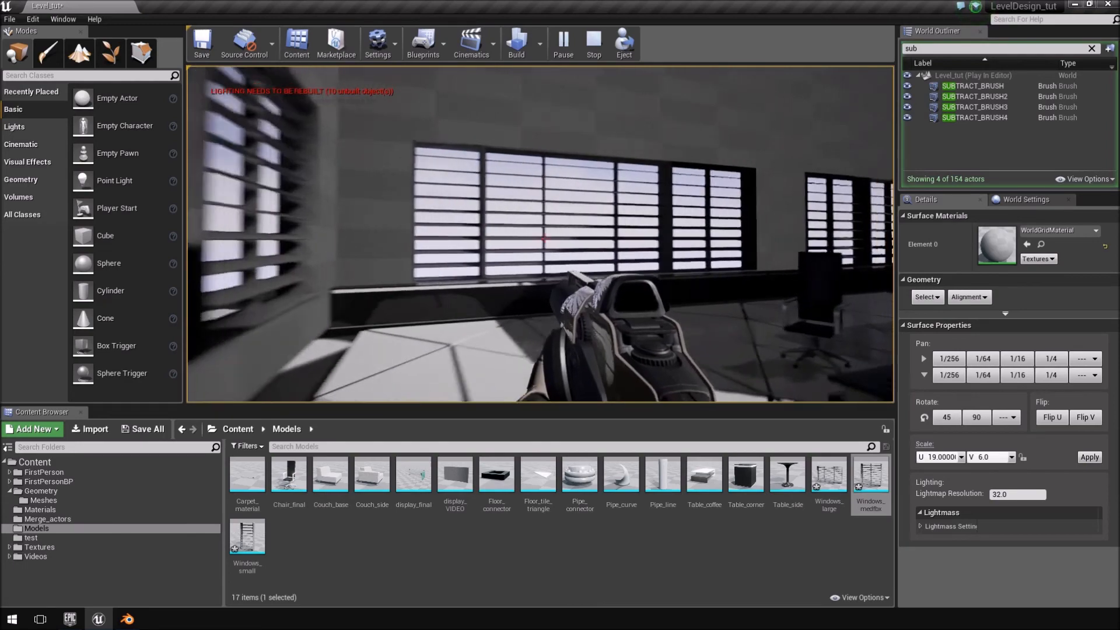
pyautogui.press('w')
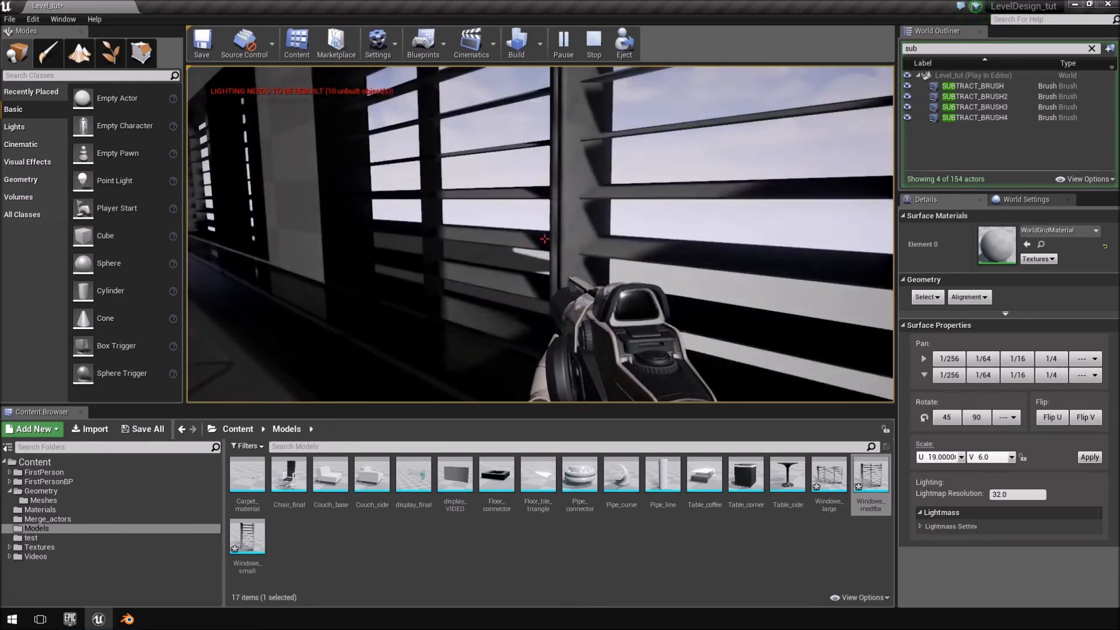
pyautogui.press('w')
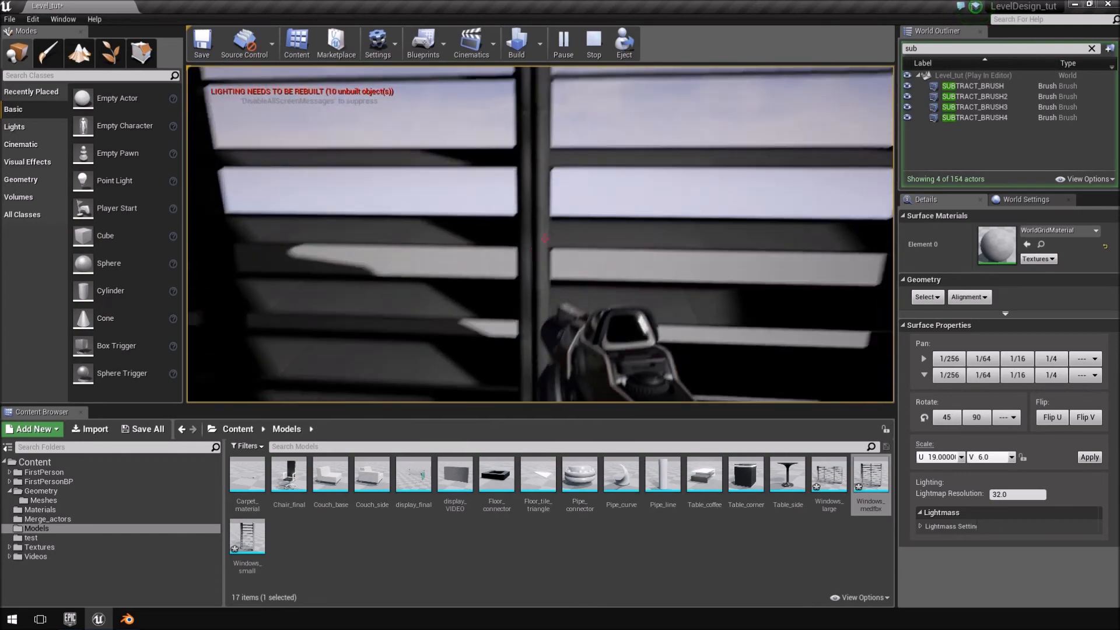
pyautogui.press('s')
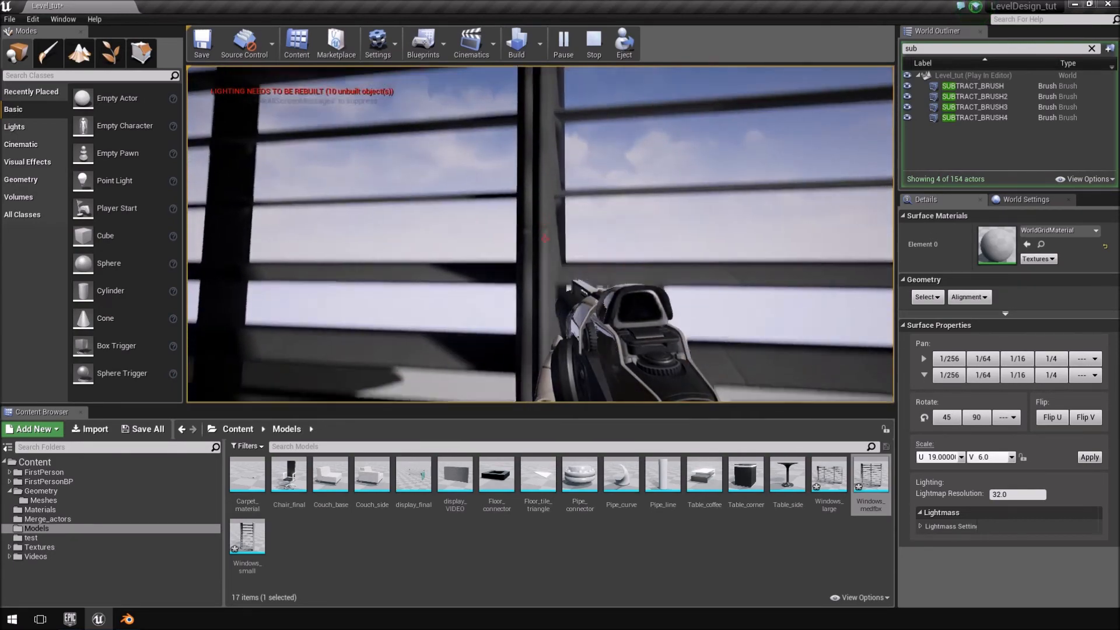
# Stop the play session and open the Windows_large, Windows_medfbx and Windows_small meshes from the Models folder for editing.
pyautogui.press('Escape')
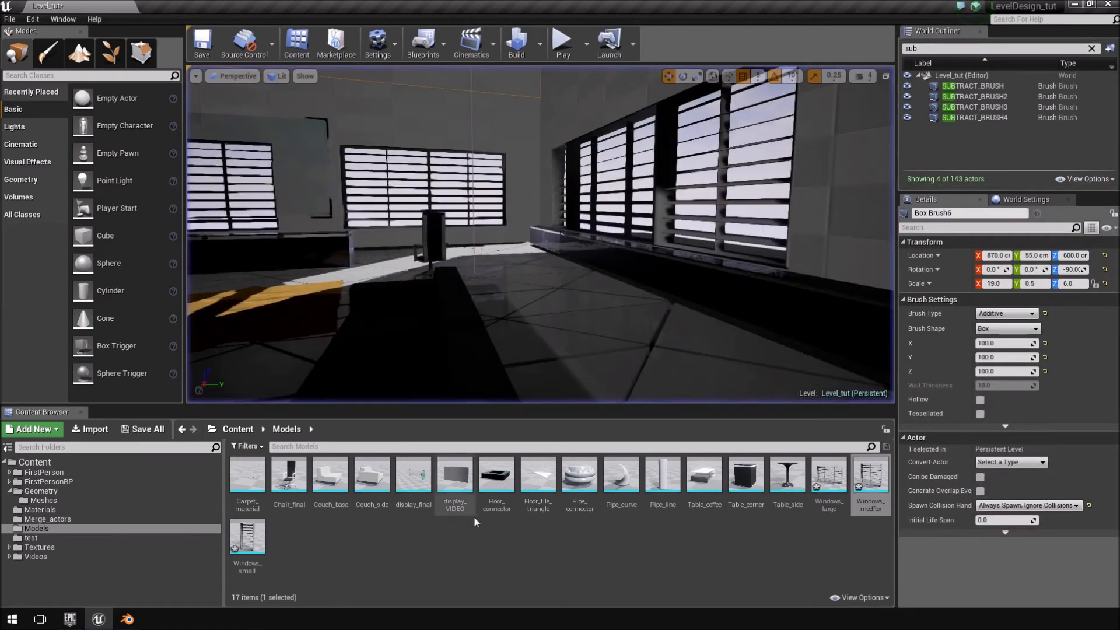
pyautogui.click(49, 519)
pyautogui.click(53, 509)
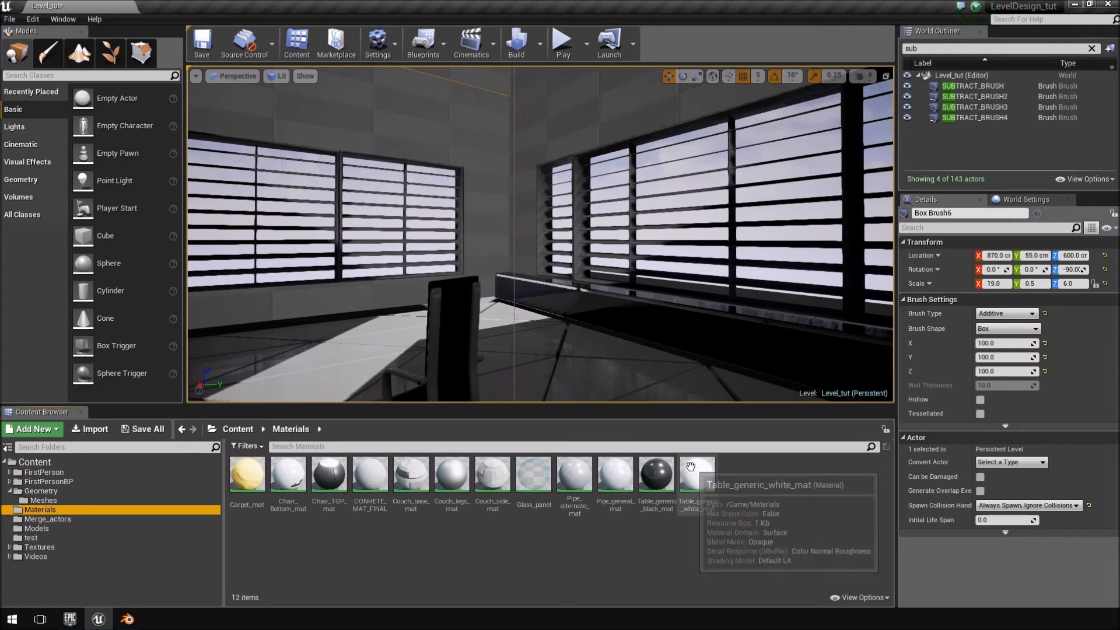
pyautogui.click(656, 475)
pyautogui.click(452, 476)
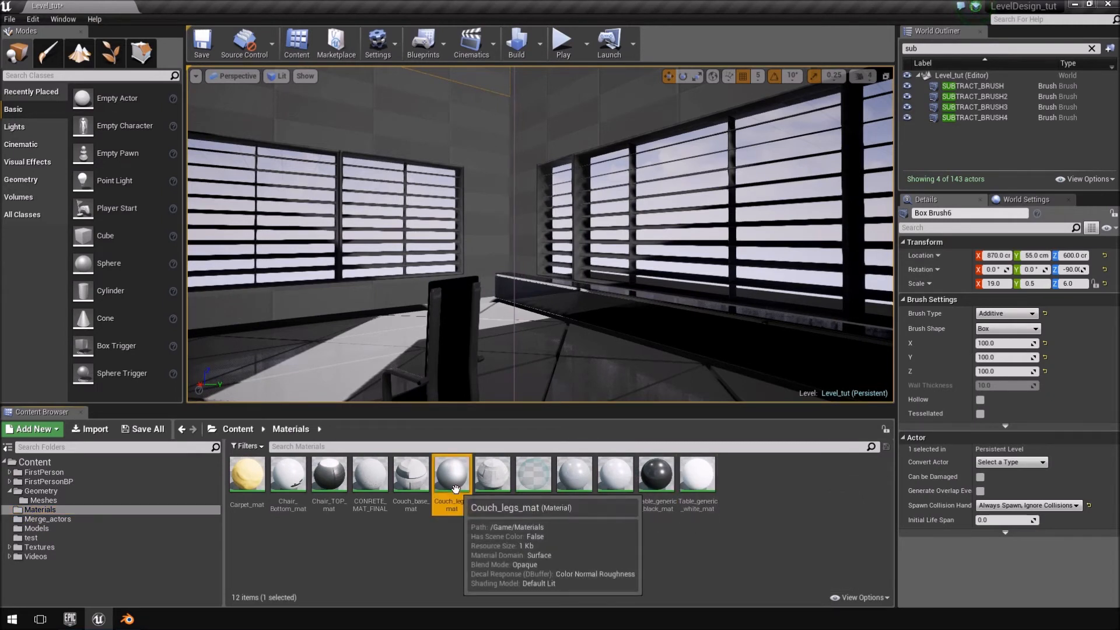
pyautogui.click(40, 529)
pyautogui.doubleClick(814, 492)
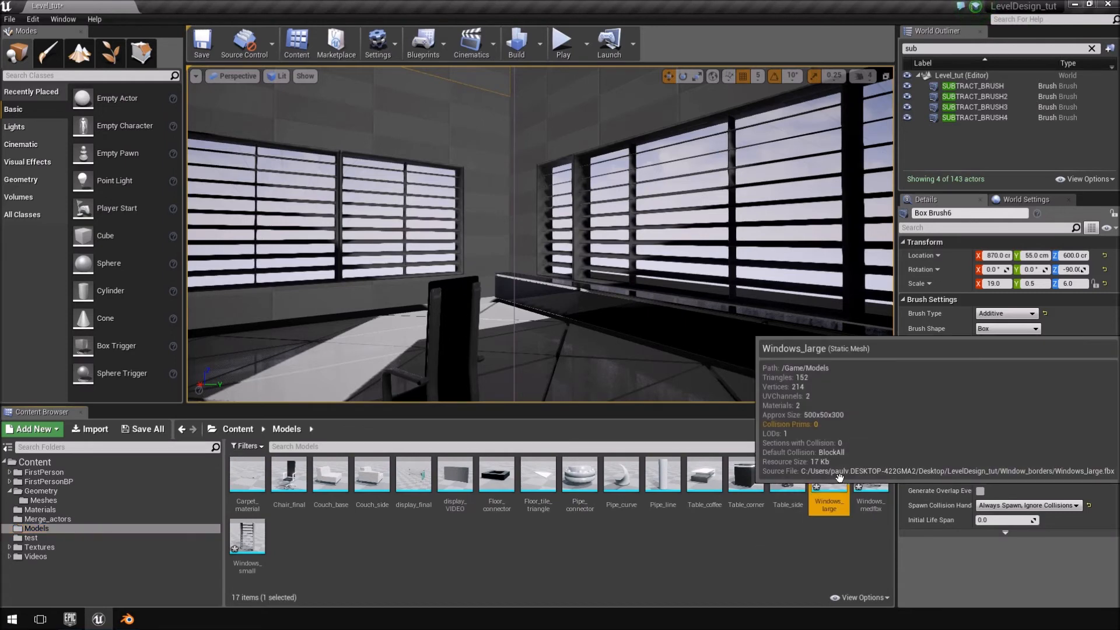
pyautogui.doubleClick(866, 488)
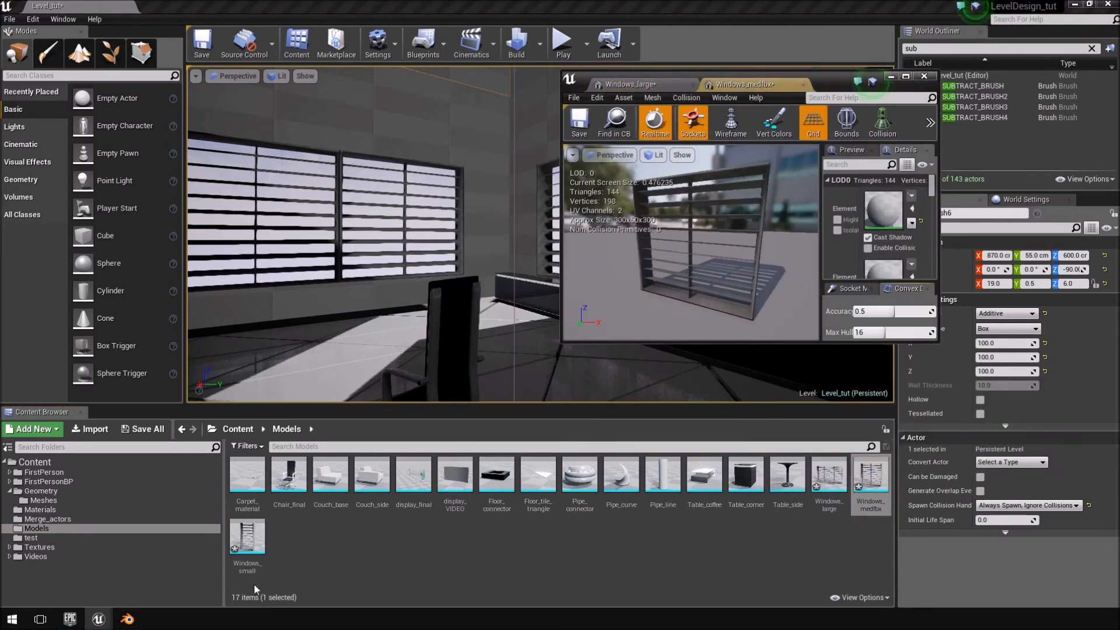
pyautogui.doubleClick(247, 537)
# Assign Couch_legs_mat from the Materials folder to both material elements of the Windows_small mesh.
pyautogui.click(43, 500)
pyautogui.click(49, 481)
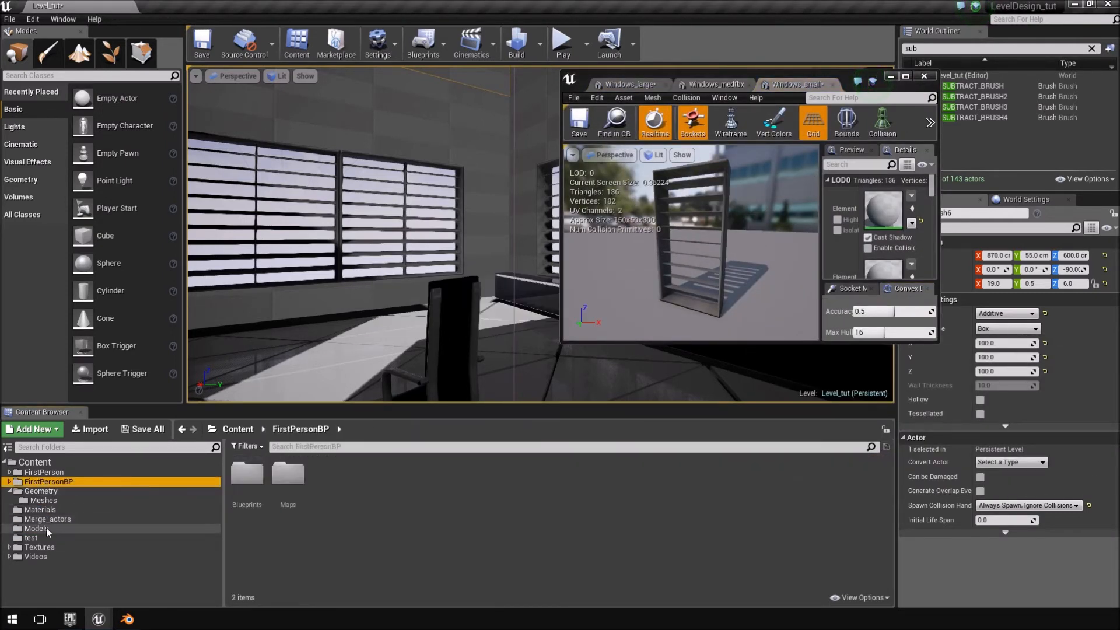
pyautogui.click(47, 509)
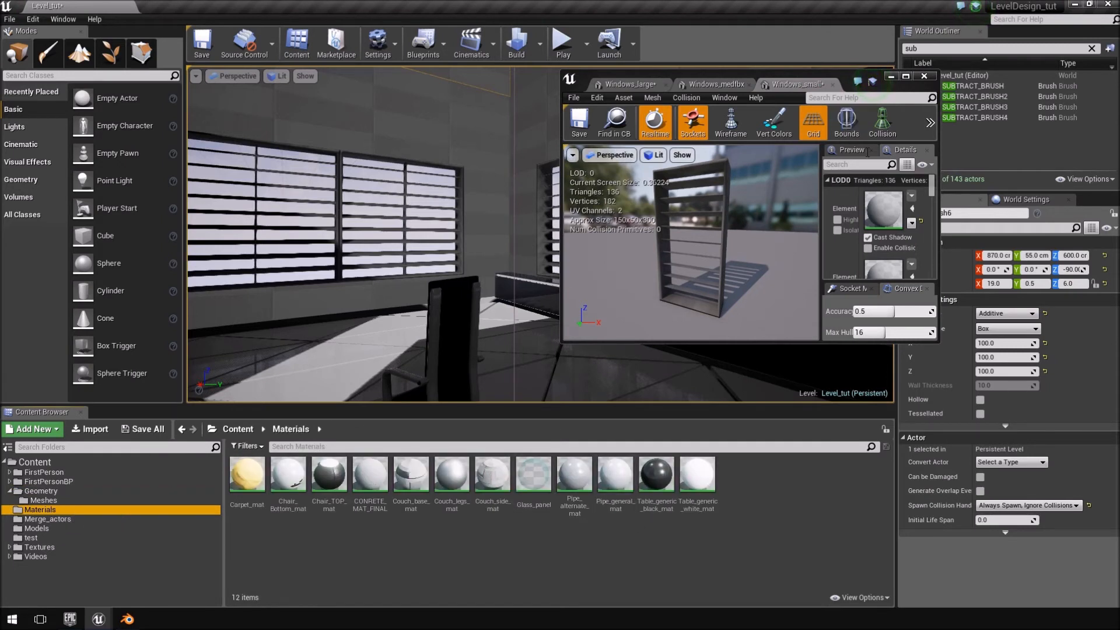
pyautogui.scroll(6, 777, 258)
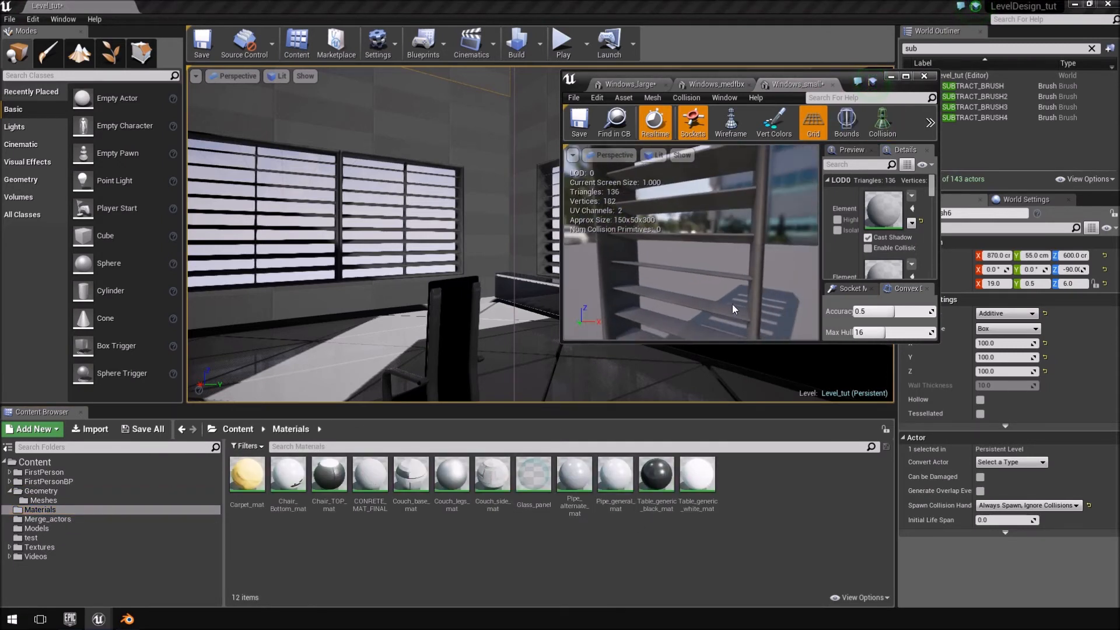
pyautogui.click(451, 474)
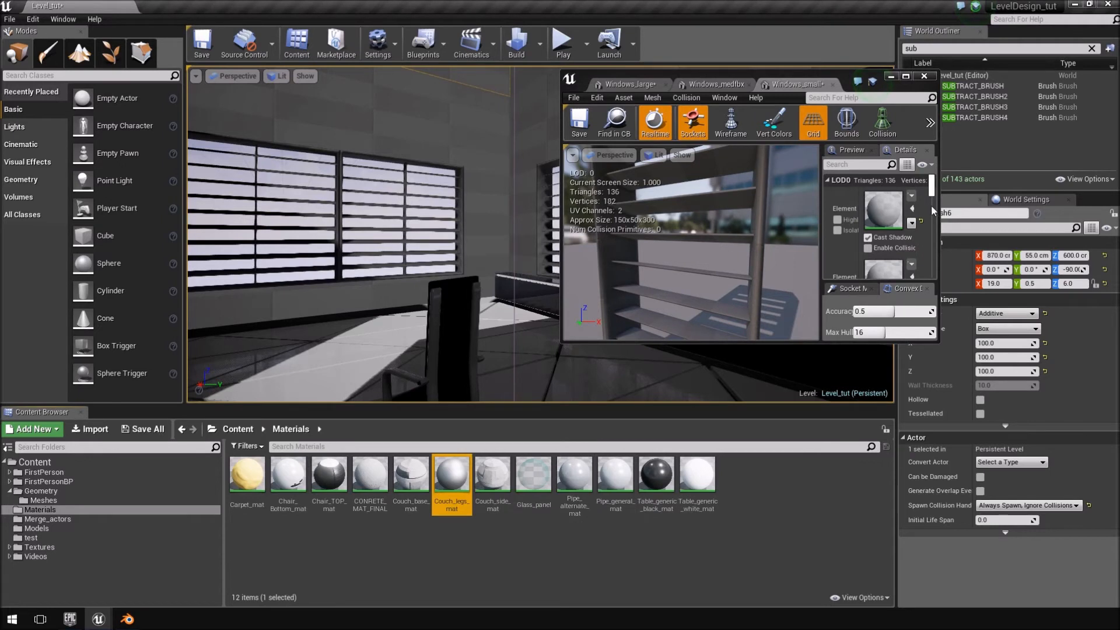
pyautogui.click(911, 211)
pyautogui.scroll(-2, 912, 222)
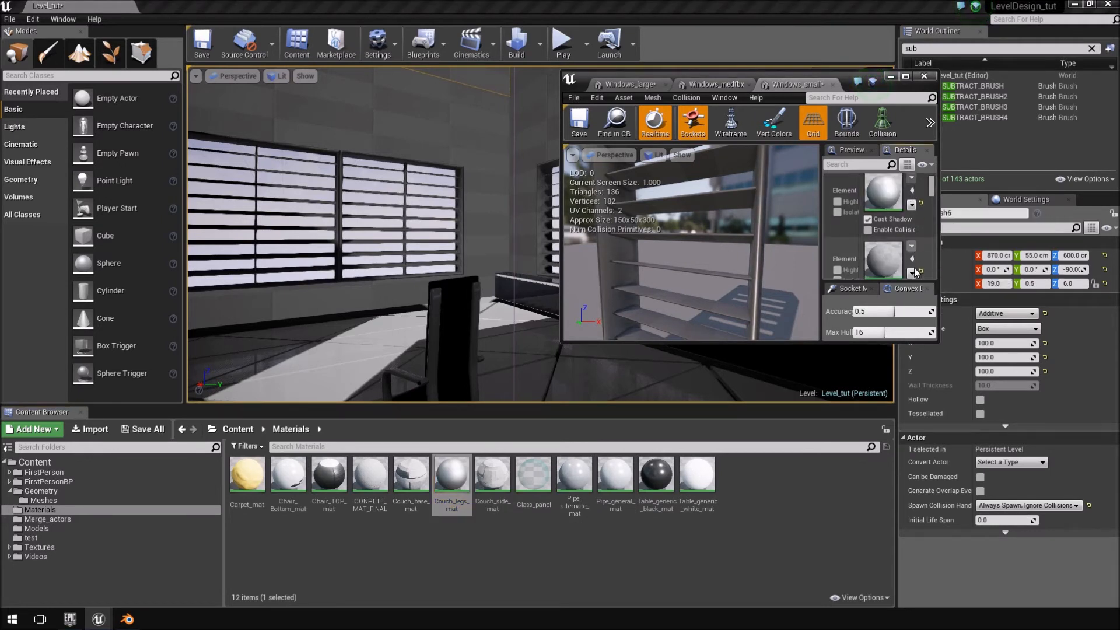
pyautogui.click(912, 239)
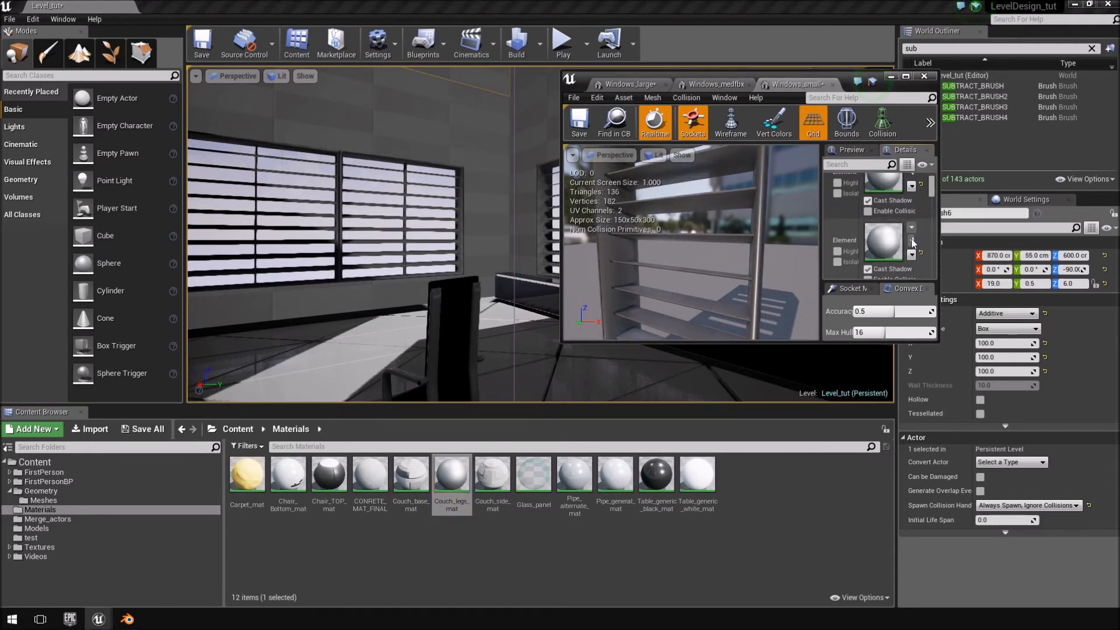
# Assign Table_generic_black_mat to the first material element of the Windows_small, Windows_medfbx and Windows_large meshes.
pyautogui.click(657, 475)
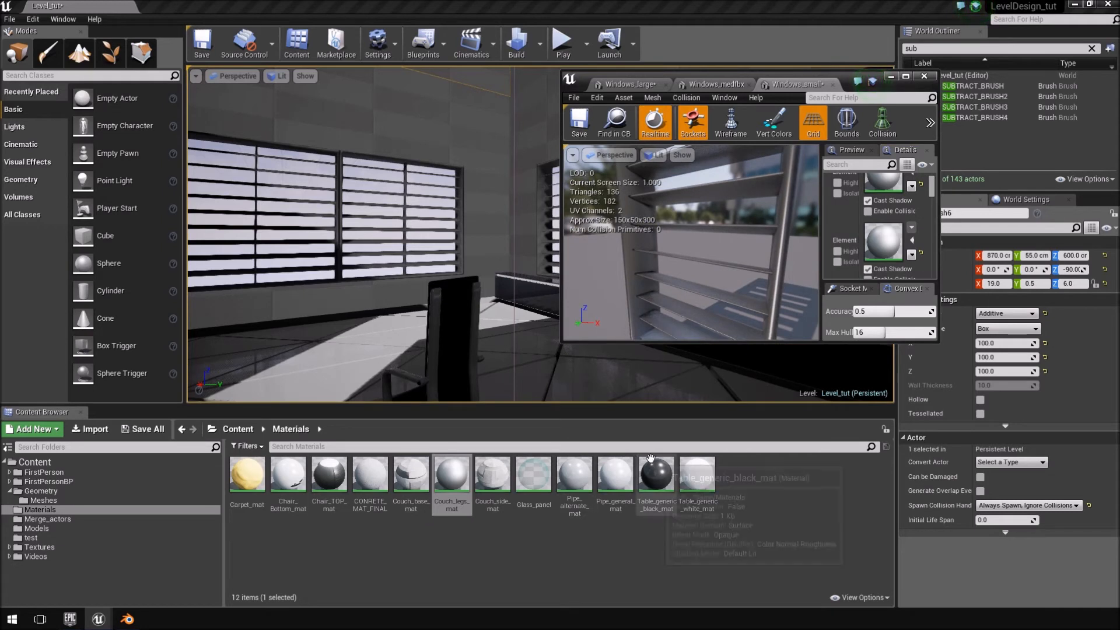
pyautogui.scroll(1, 906, 196)
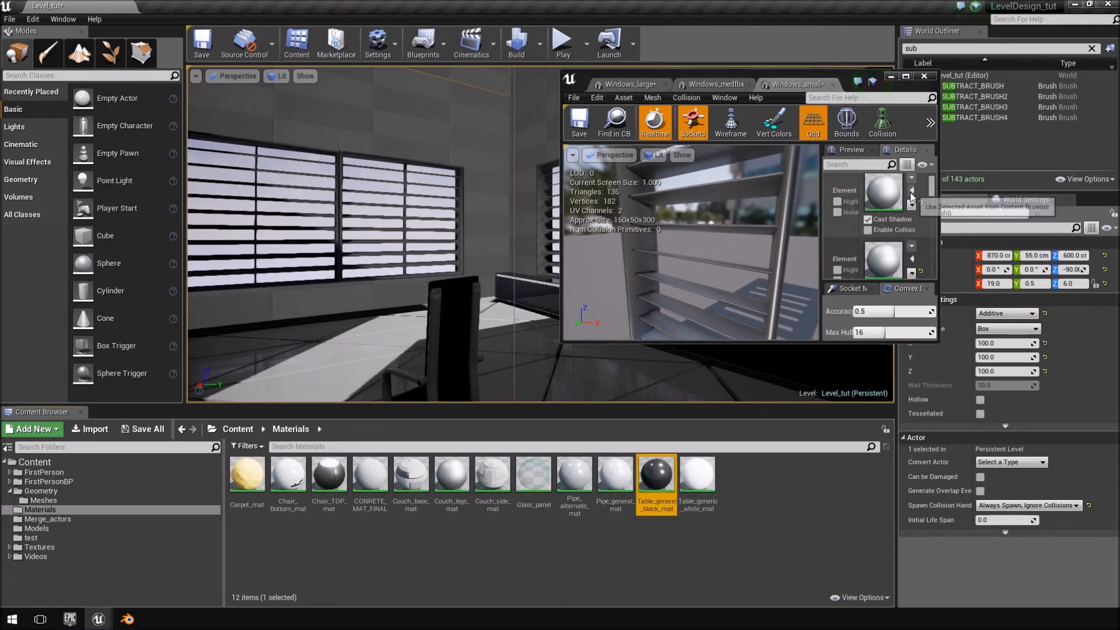
pyautogui.click(912, 205)
pyautogui.click(730, 83)
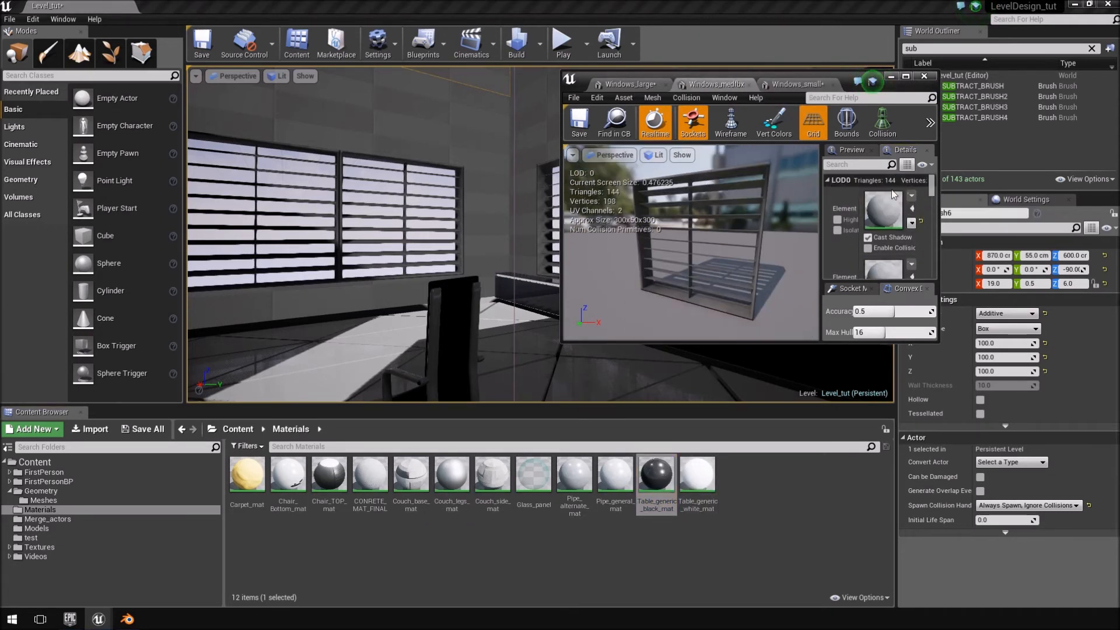
pyautogui.click(636, 84)
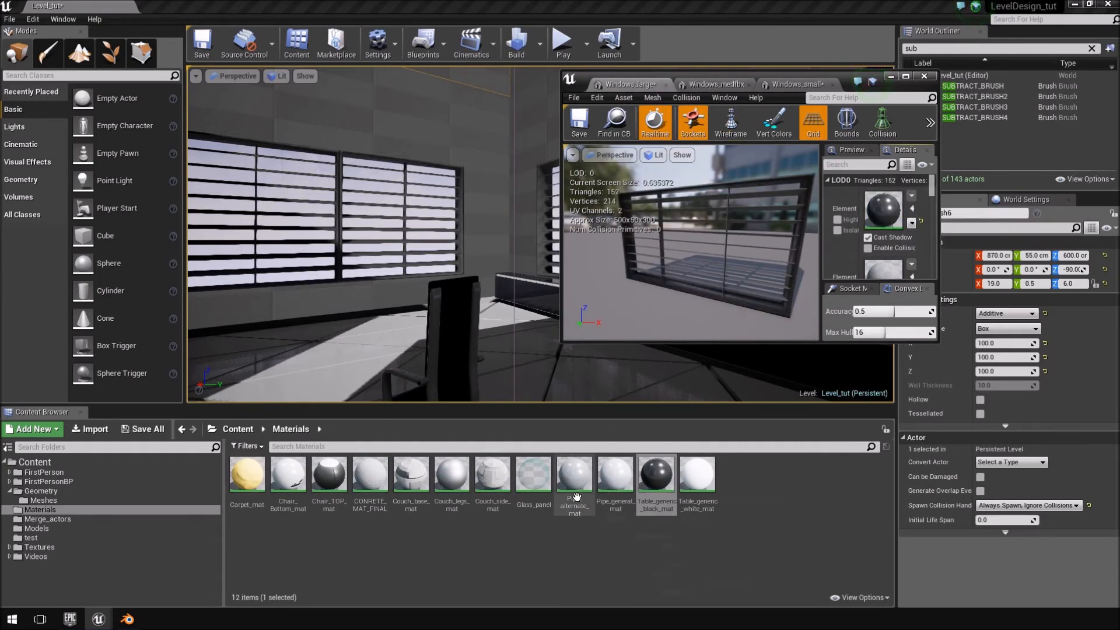
# Assign Couch_legs_mat to the second material element of the Windows_large and Windows_medfbx meshes.
pyautogui.click(452, 477)
pyautogui.click(911, 277)
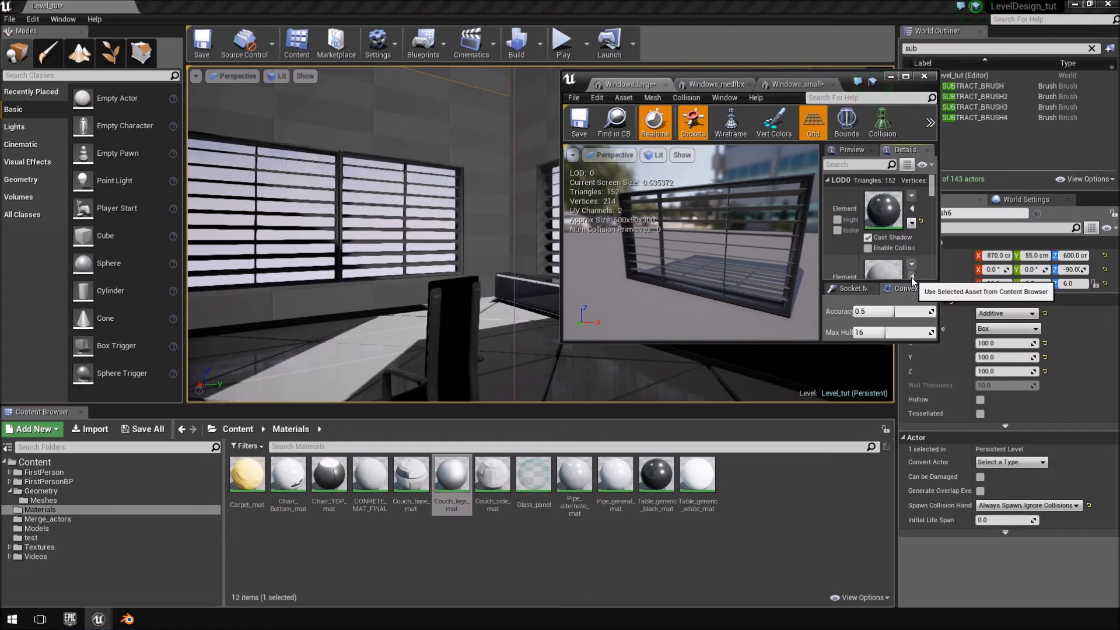
pyautogui.click(716, 84)
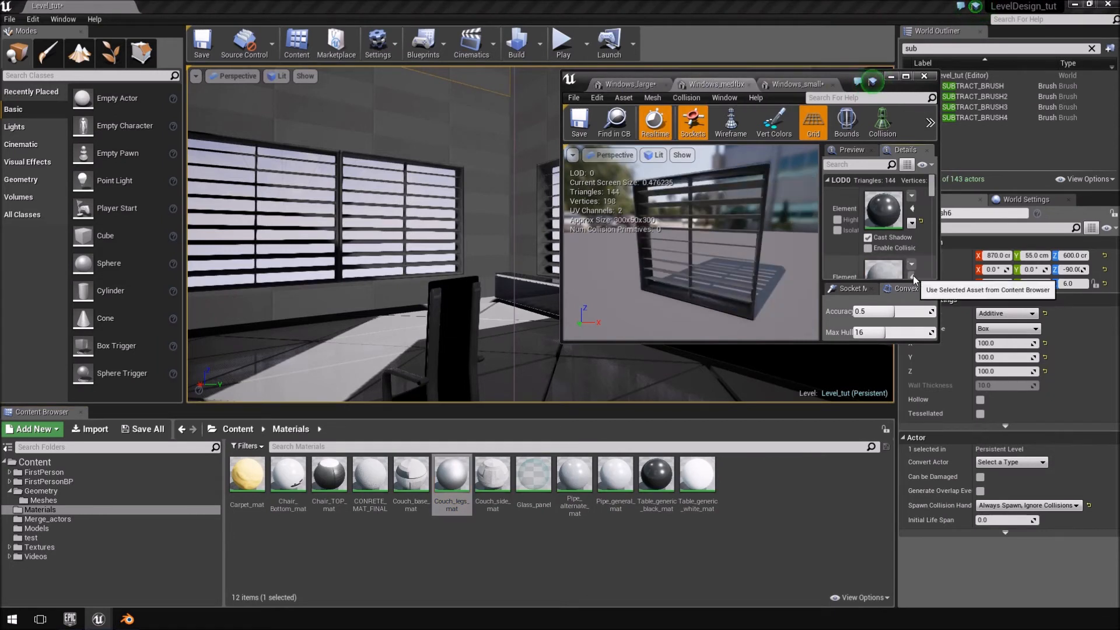
# Save the large, medium and small window meshes and close their editor window.
pyautogui.click(627, 84)
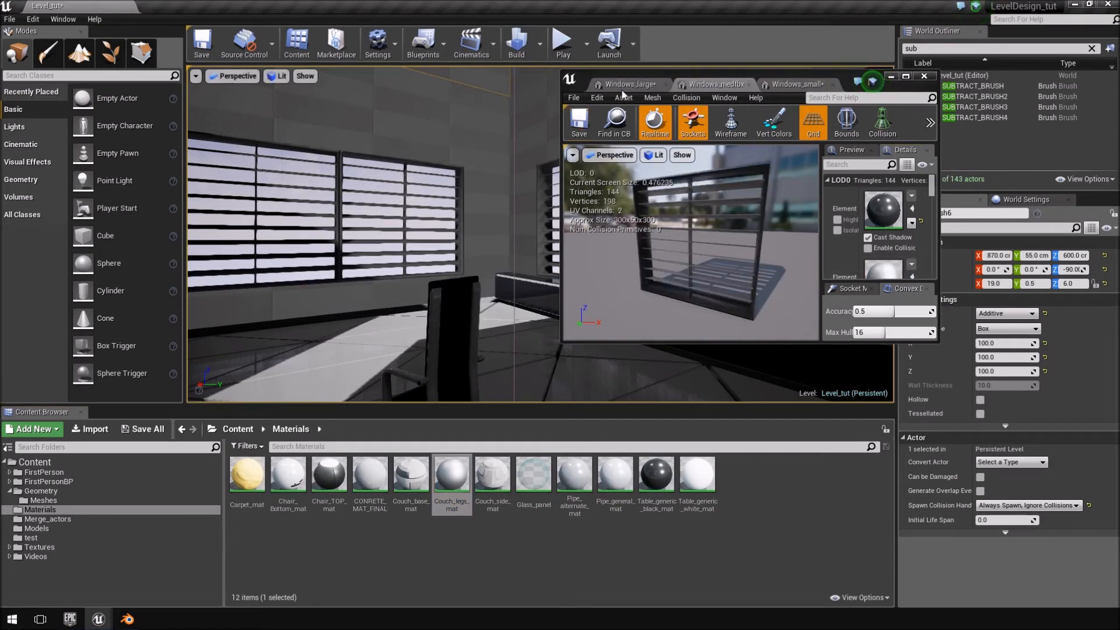
pyautogui.click(796, 84)
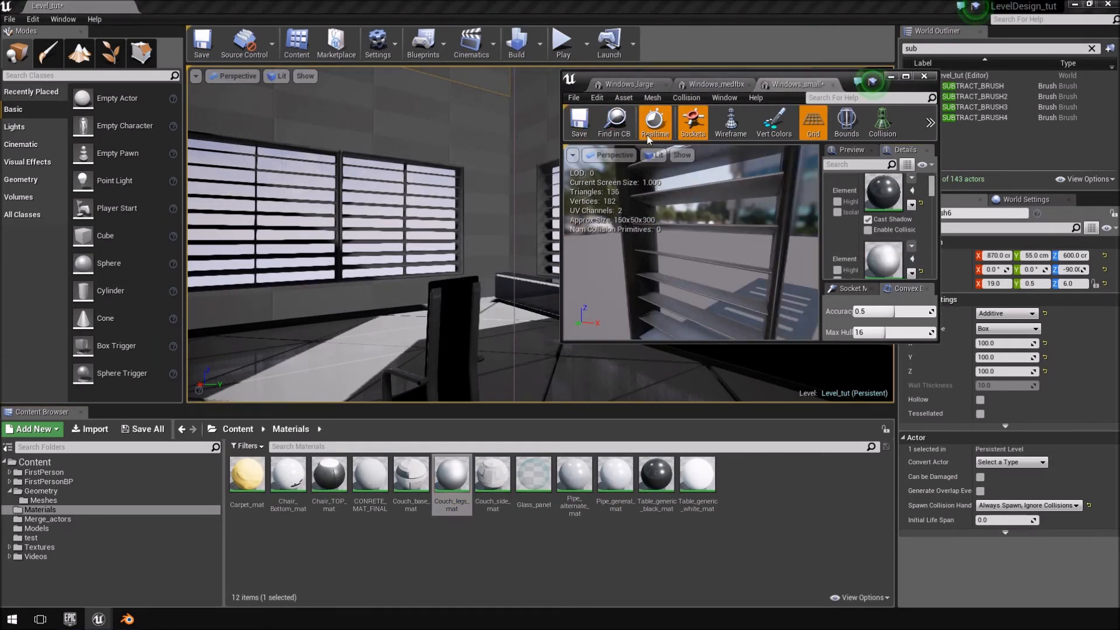
pyautogui.click(924, 76)
# Play the level and walk along the window walls to examine the new frame and louvre materials up close and across the room.
pyautogui.press('f')
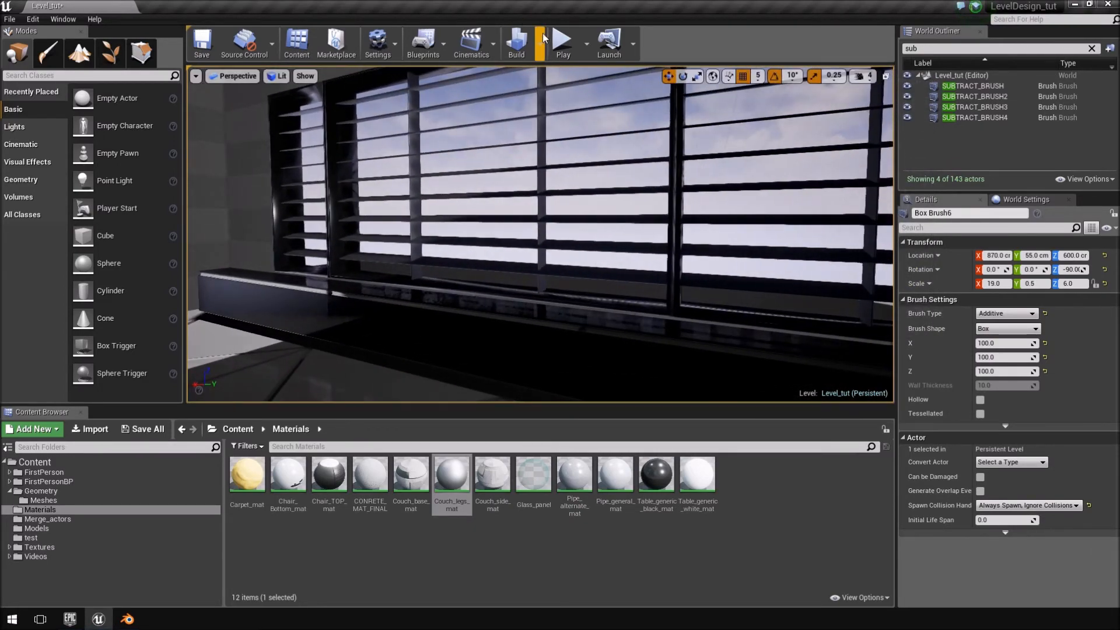
pyautogui.click(560, 42)
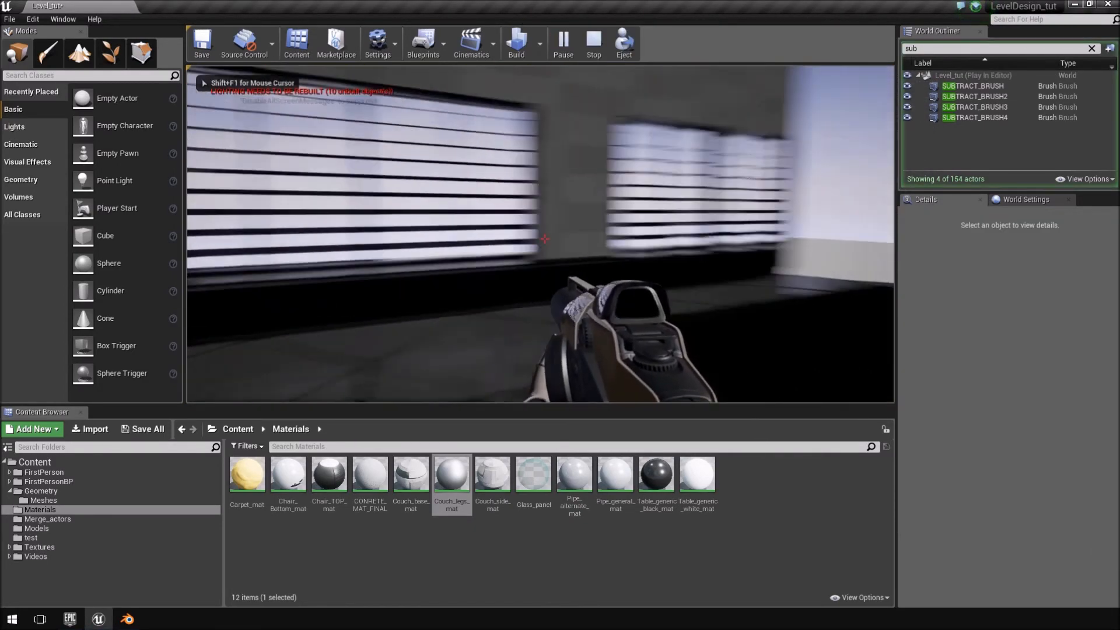
pyautogui.press('w')
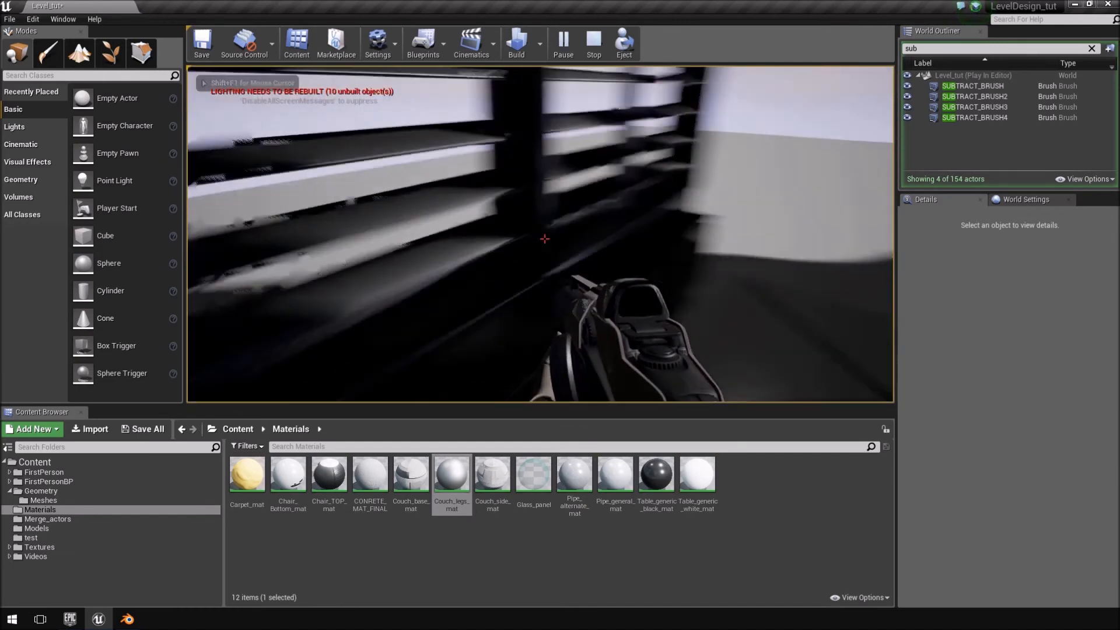
pyautogui.press('w')
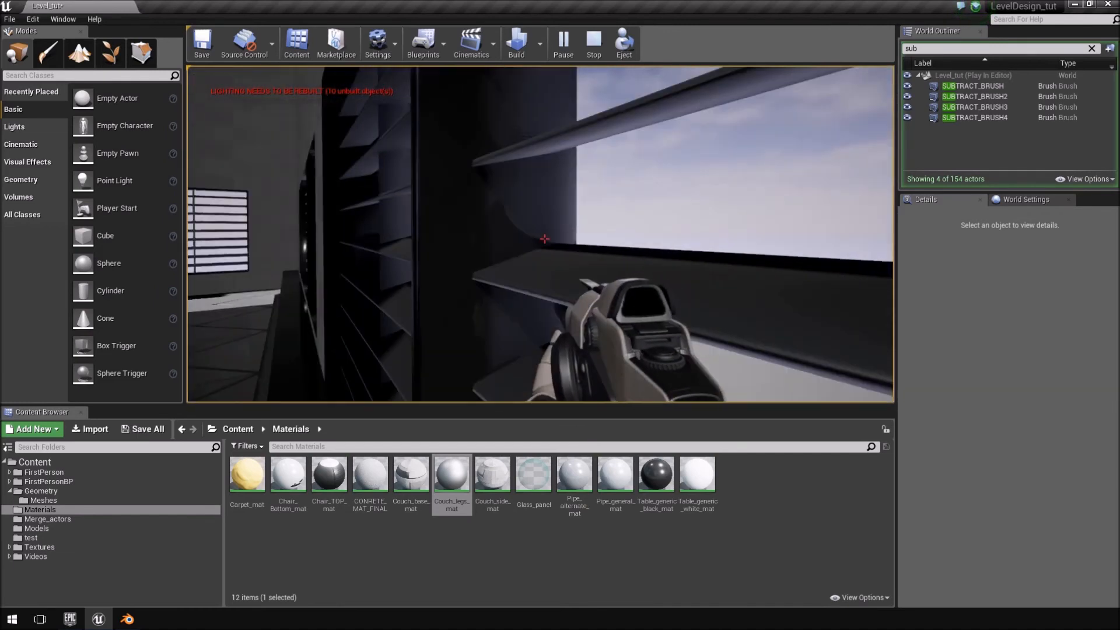
pyautogui.press('w')
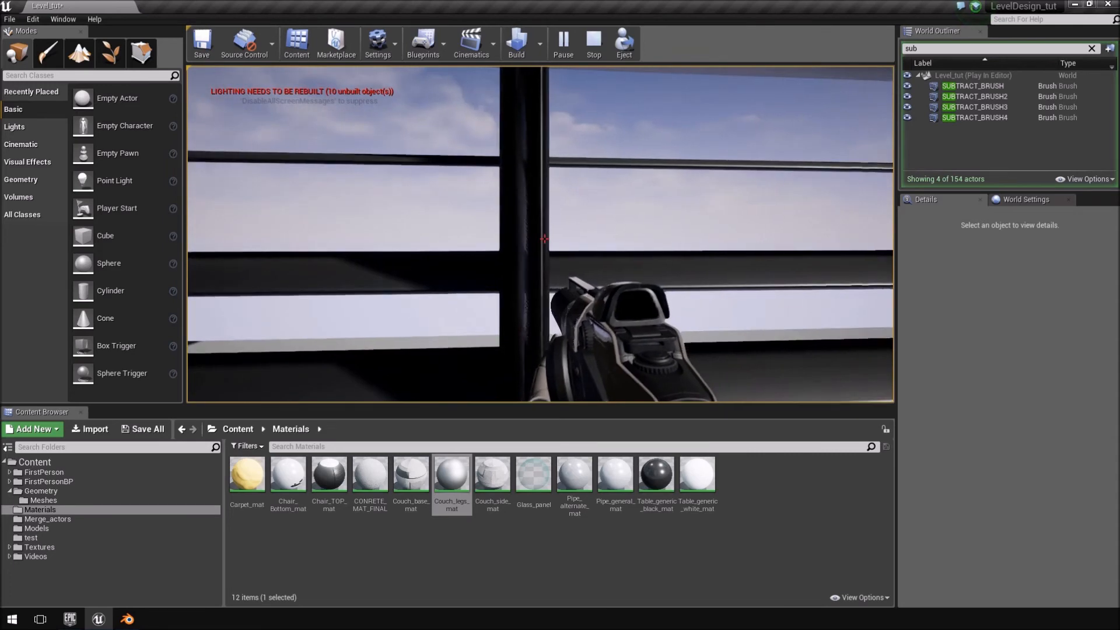
pyautogui.press('w')
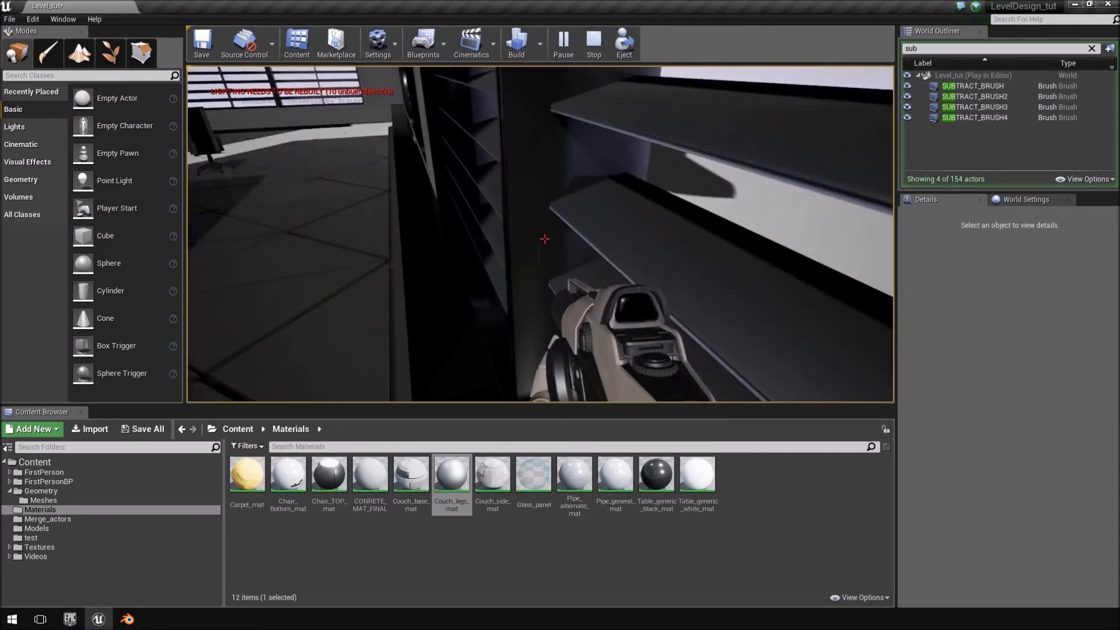
pyautogui.press('w')
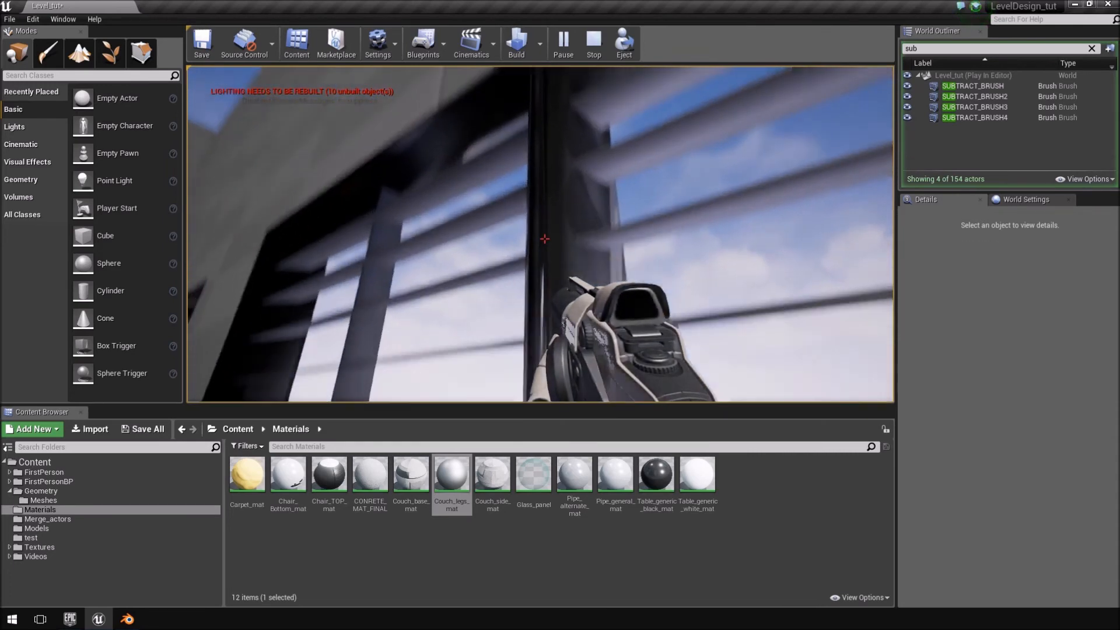
pyautogui.press('w')
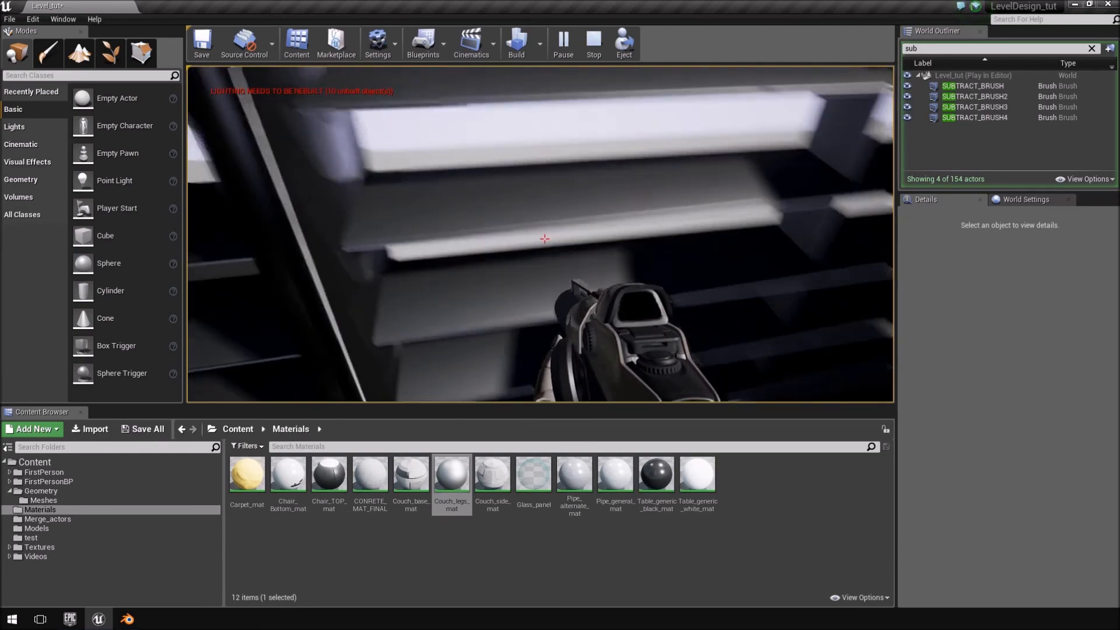
pyautogui.press('w')
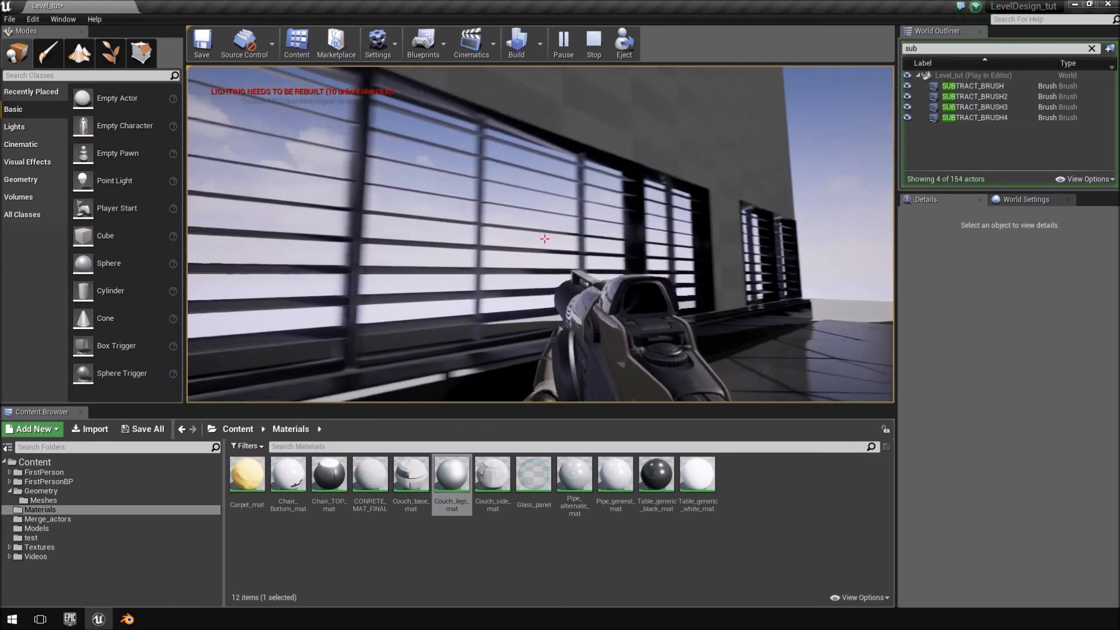
pyautogui.press('w')
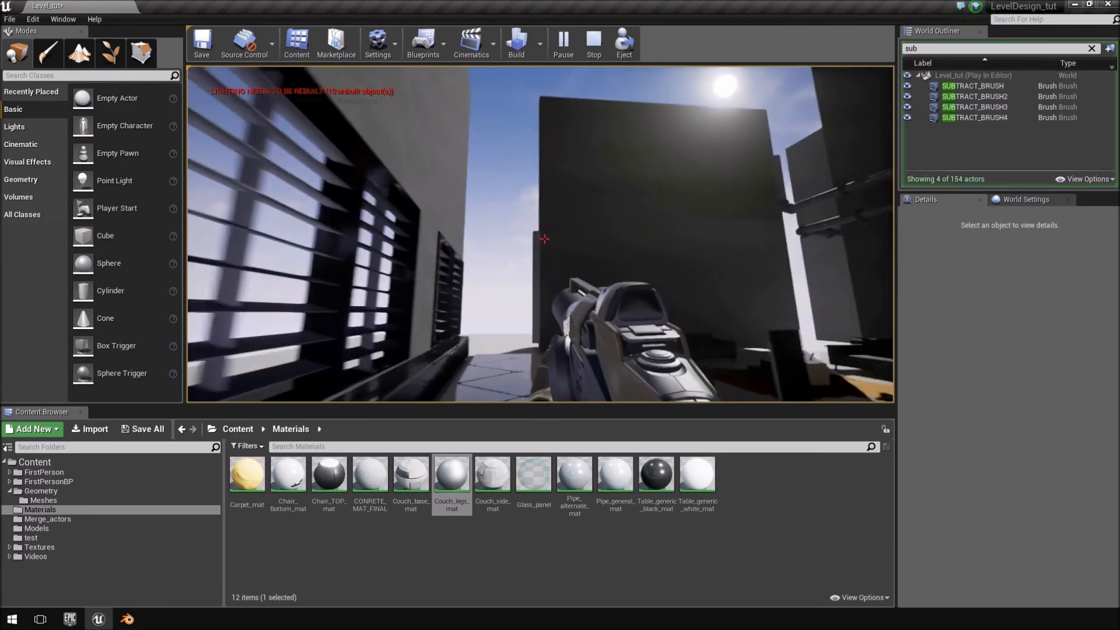
pyautogui.press('s')
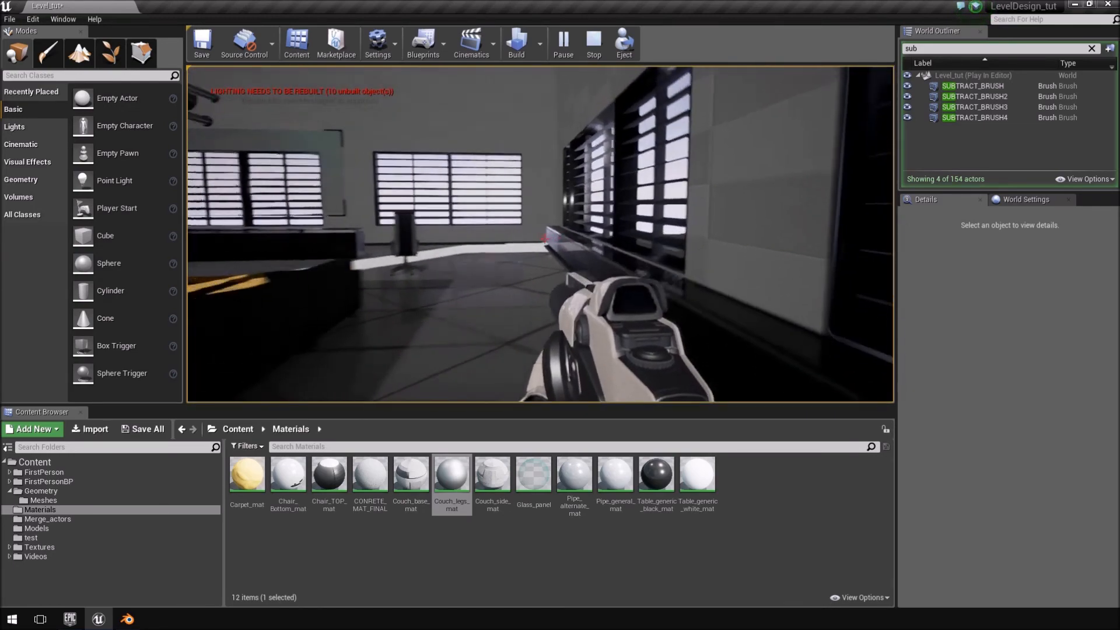
pyautogui.press('w')
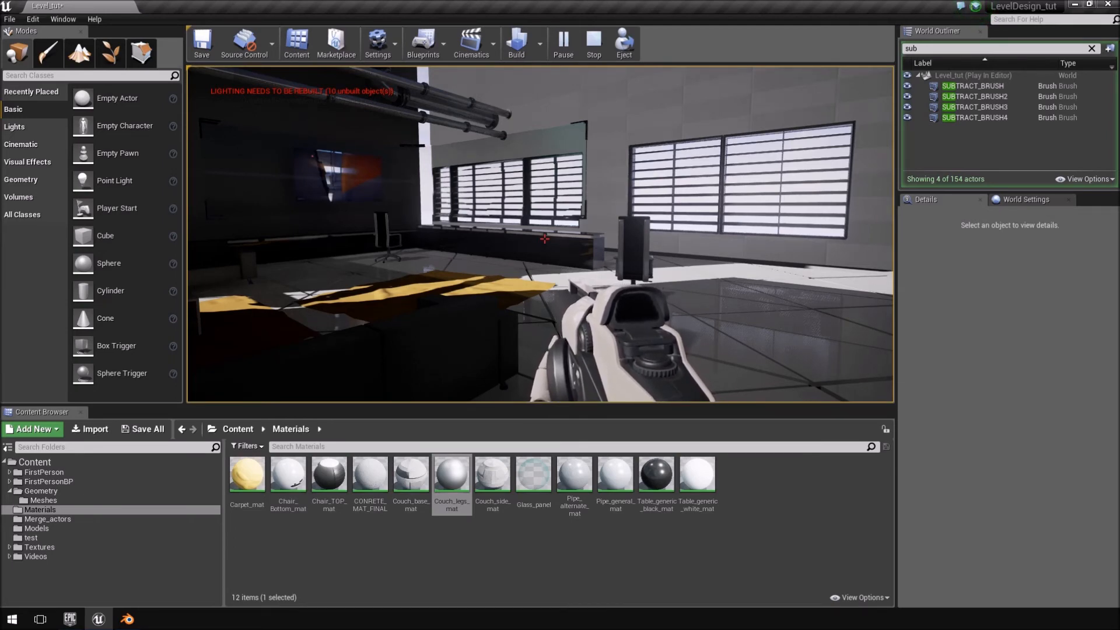
# Switch to Blender, show the layer with the room's wall layout in level_layout.blend, and select the long narrow plane Plane.001 between the walls.
pyautogui.hotkey('shift', 'F1')
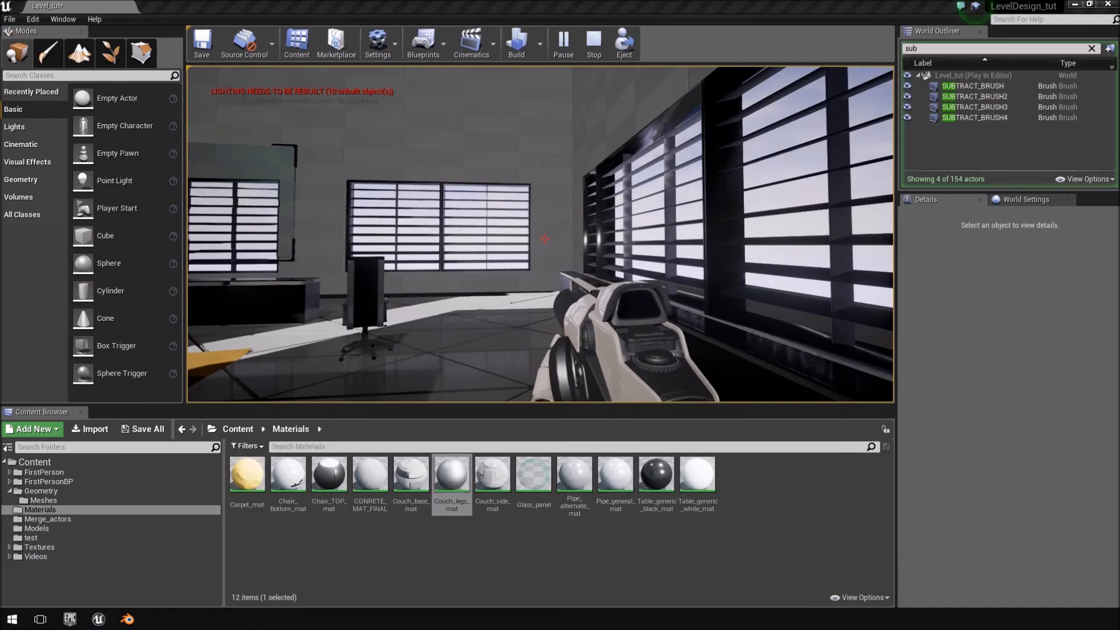
pyautogui.click(128, 620)
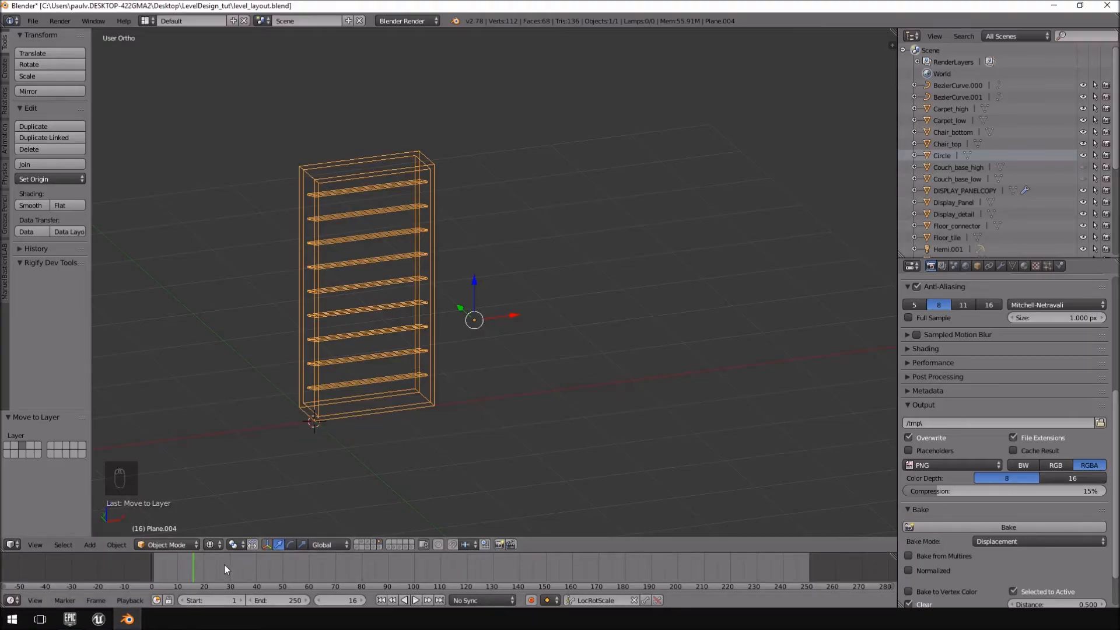
pyautogui.click(361, 543)
pyautogui.scroll(-9, 665, 175)
pyautogui.moveTo(667, 206); pyautogui.dragTo(573, 260, button='middle')
pyautogui.rightClick(594, 308)
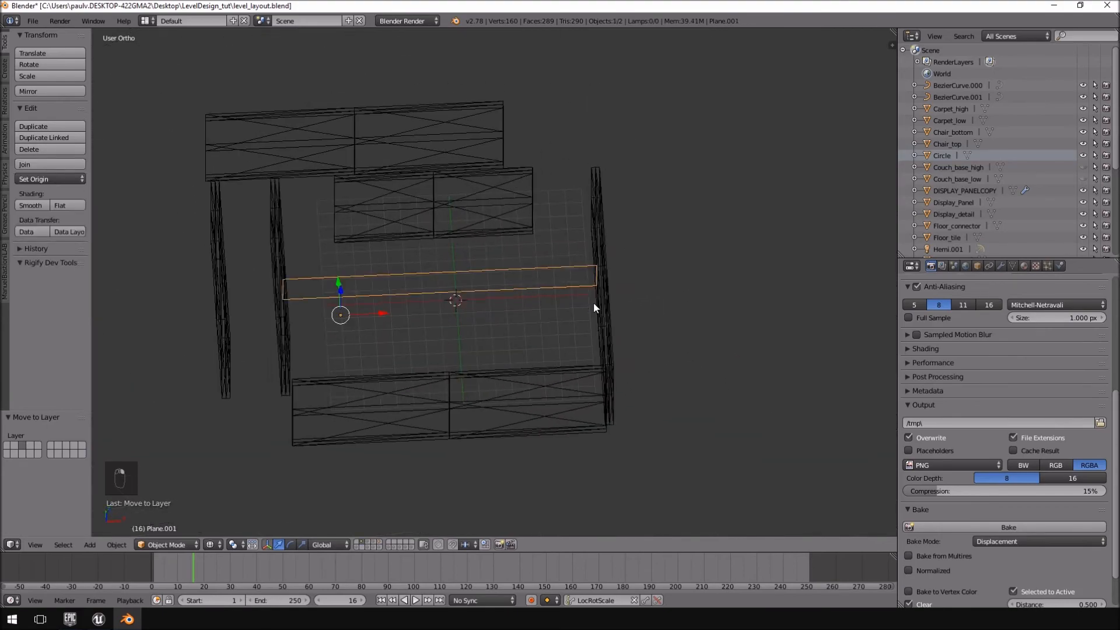
pyautogui.moveTo(594, 303); pyautogui.dragTo(594, 287, button='middle')
pyautogui.moveTo(464, 283); pyautogui.dragTo(481, 264, button='middle')
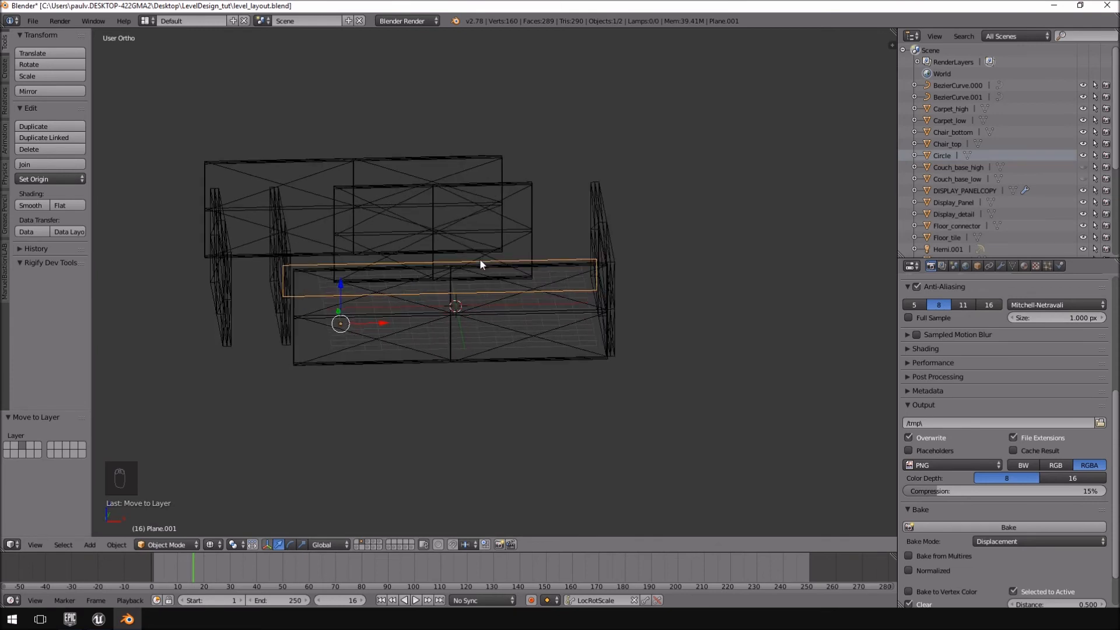
# Move Plane.001 to an empty layer, show only that layer, and view the plane from the front.
pyautogui.press('m')
pyautogui.click(617, 283)
pyautogui.click(388, 545)
pyautogui.scroll(4, 506, 244)
pyautogui.moveTo(506, 244); pyautogui.dragTo(450, 214, button='middle')
pyautogui.press('KP_1')
pyautogui.scroll(-3, 523, 201)
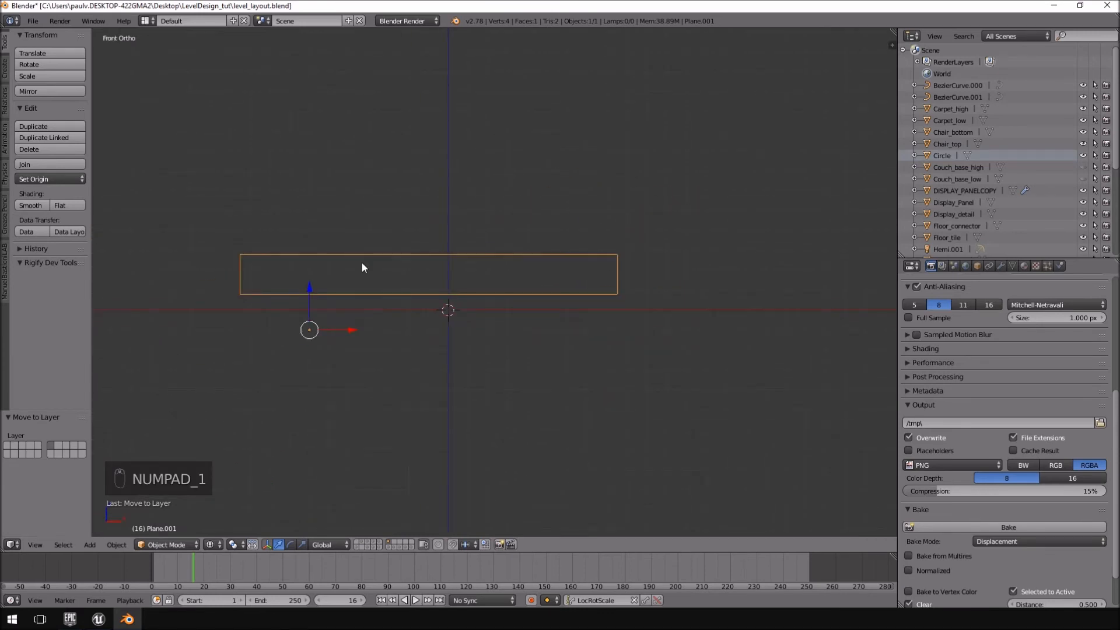
# Show the object's transform properties and set the plane's Z dimension to 3.
pyautogui.click(890, 45)
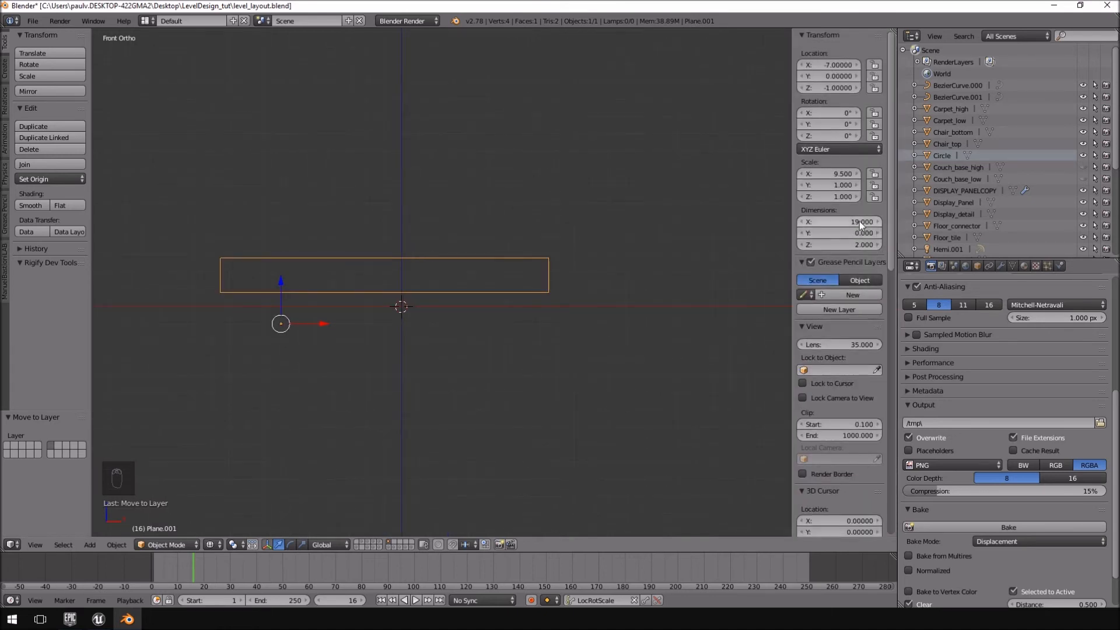
pyautogui.scroll(2, 594, 250)
pyautogui.scroll(2, 594, 251)
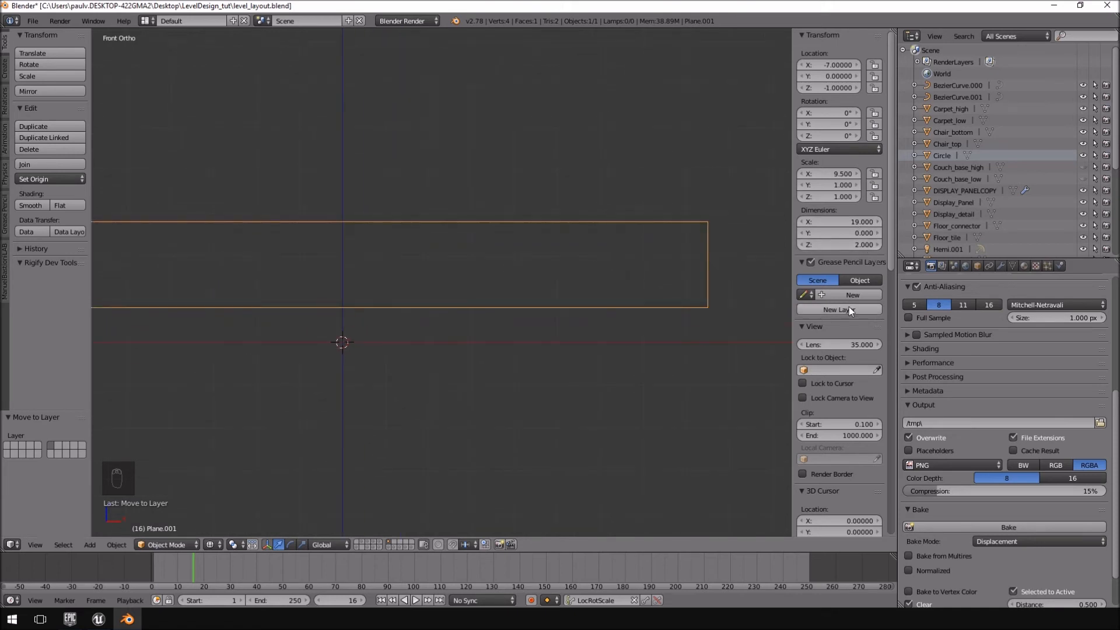
pyautogui.write('3')
pyautogui.press('Return')
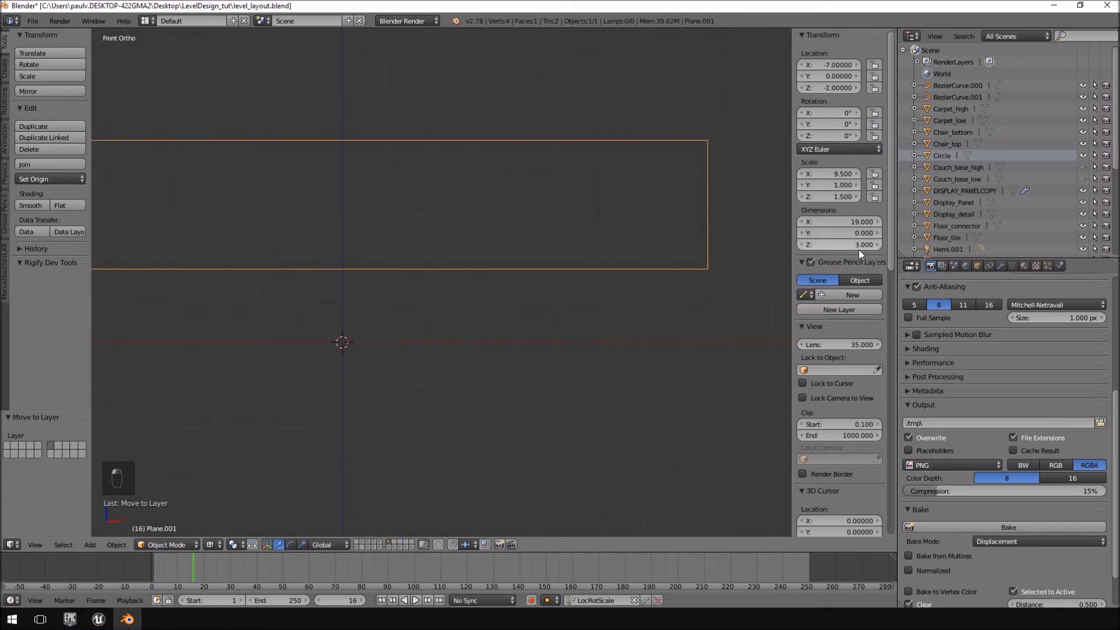
pyautogui.scroll(-3, 481, 247)
pyautogui.keyDown('shift'); pyautogui.moveTo(480, 247); pyautogui.dragTo(559, 265, button='middle'); pyautogui.keyUp('shift')
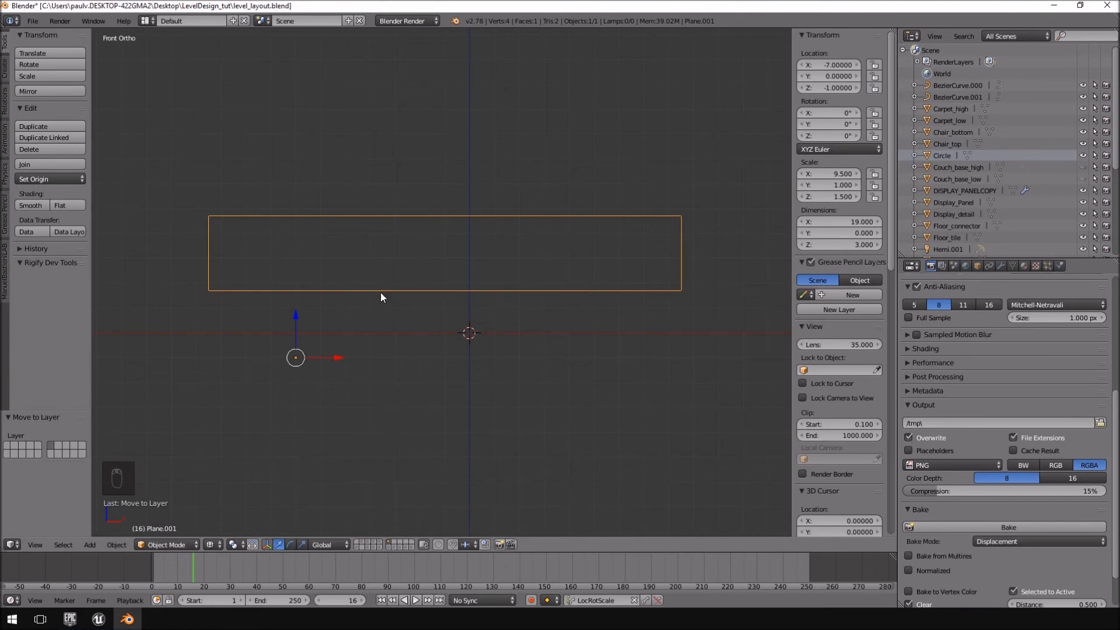
# Centre the 3D cursor at the world origin and set the plane's origin to its center of mass.
pyautogui.hotkey('shift', 'c')
pyautogui.hotkey('shift', 's')
pyautogui.hotkey('shift', 's')
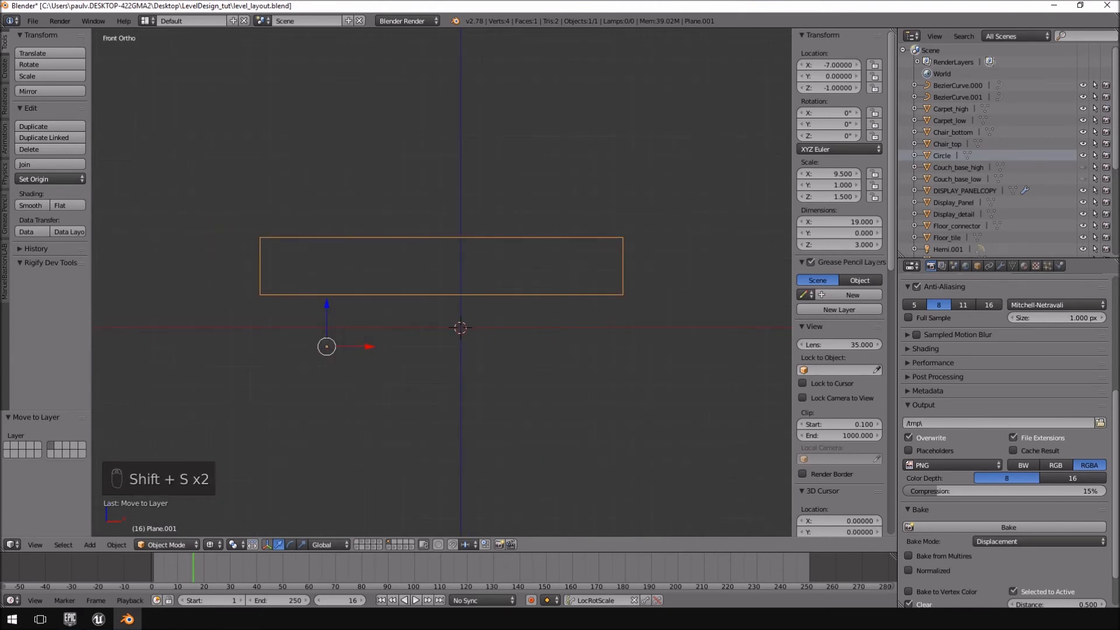
pyautogui.click(51, 178)
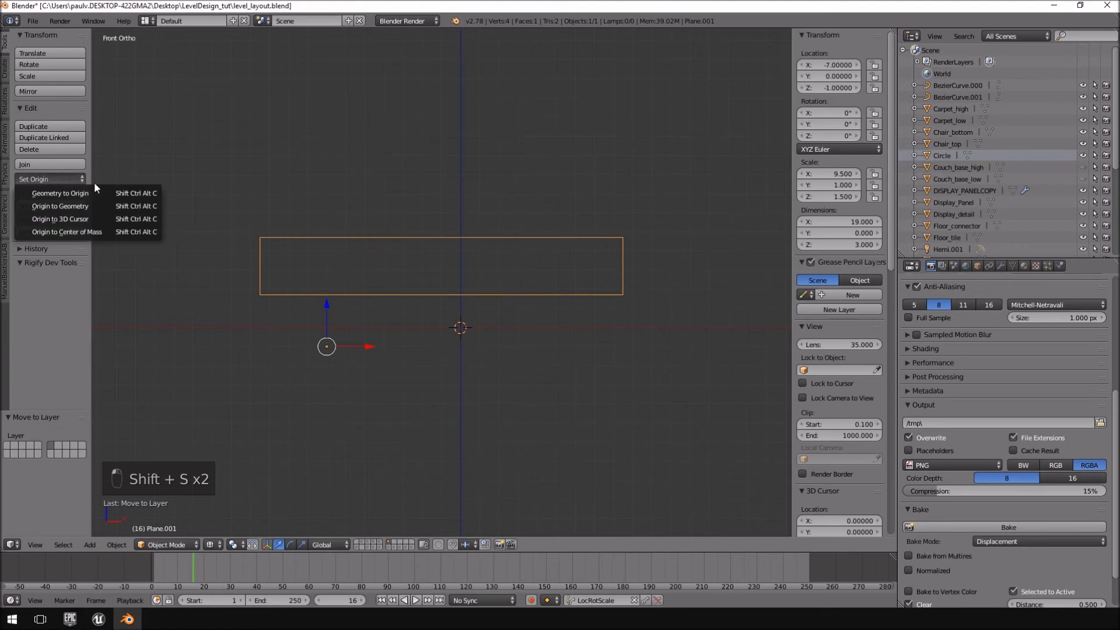
pyautogui.click(66, 231)
# Move the plane so its lower corner lies near the 3D cursor, at about X 9 and Z 1.2.
pyautogui.scroll(5, 622, 272)
pyautogui.press('g')
pyautogui.rightClick(576, 319)
pyautogui.scroll(-3, 577, 327)
pyautogui.keyDown('shift'); pyautogui.moveTo(580, 331); pyautogui.dragTo(547, 310, button='middle'); pyautogui.keyUp('shift')
pyautogui.scroll(2, 548, 310)
pyautogui.scroll(-2, 440, 310)
pyautogui.press('g')
pyautogui.click(678, 345)
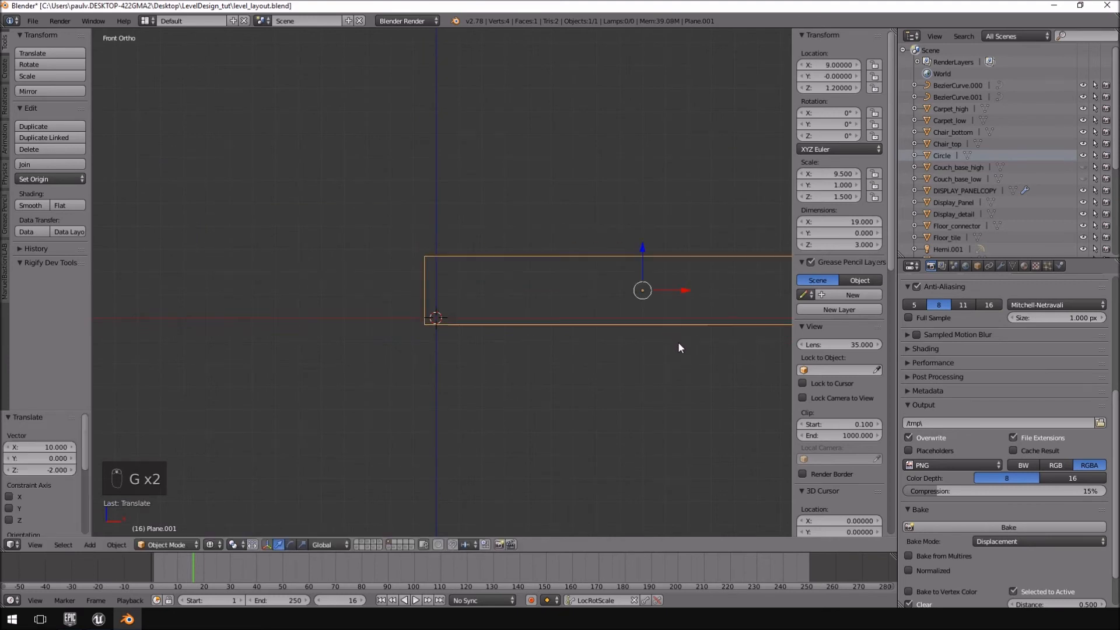
# Align the plane's lower corner exactly with the 3D cursor by moving it to X 9.5 and Z 1.5.
pyautogui.scroll(11, 665, 345)
pyautogui.keyDown('shift'); pyautogui.moveTo(497, 324); pyautogui.dragTo(538, 86, button='middle'); pyautogui.keyUp('shift')
pyautogui.press('g')
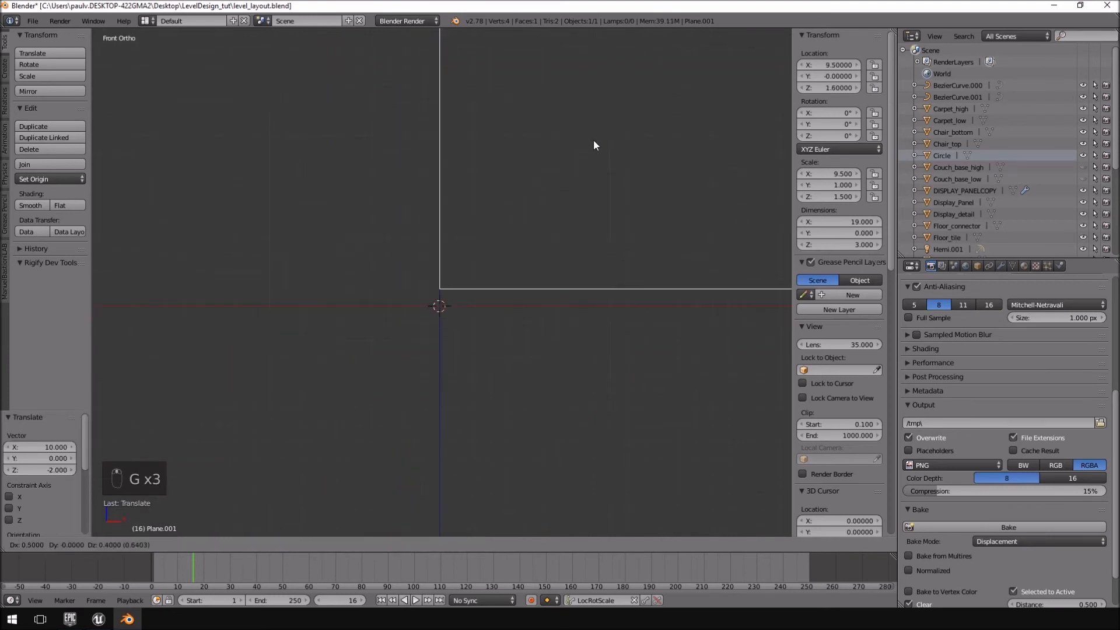
pyautogui.click(589, 175)
pyautogui.scroll(-6, 540, 257)
pyautogui.moveTo(534, 271); pyautogui.dragTo(593, 300, button='middle')
# In front view, edit the plane's mesh and unwrap its face with Project from View (Bounds).
pyautogui.press('KP_7')
pyautogui.press('KP_1')
pyautogui.scroll(-7, 592, 299)
pyautogui.keyDown('shift'); pyautogui.moveTo(694, 342); pyautogui.dragTo(548, 341, button='middle'); pyautogui.keyUp('shift')
pyautogui.press('KP_1')
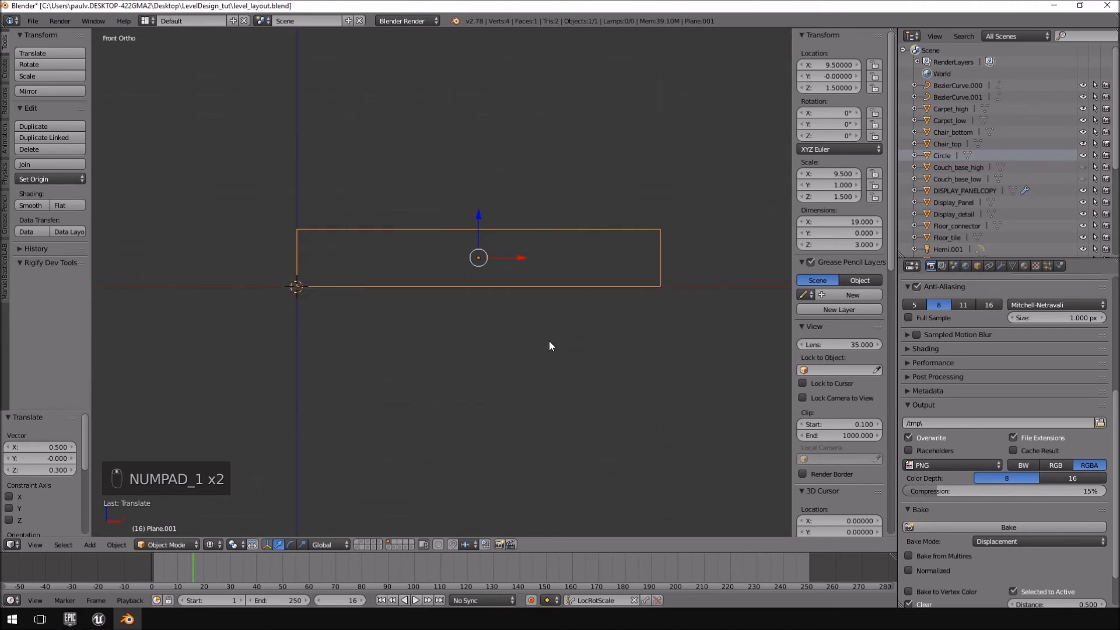
pyautogui.keyDown('shift'); pyautogui.moveTo(450, 245); pyautogui.dragTo(492, 264, button='middle'); pyautogui.keyUp('shift')
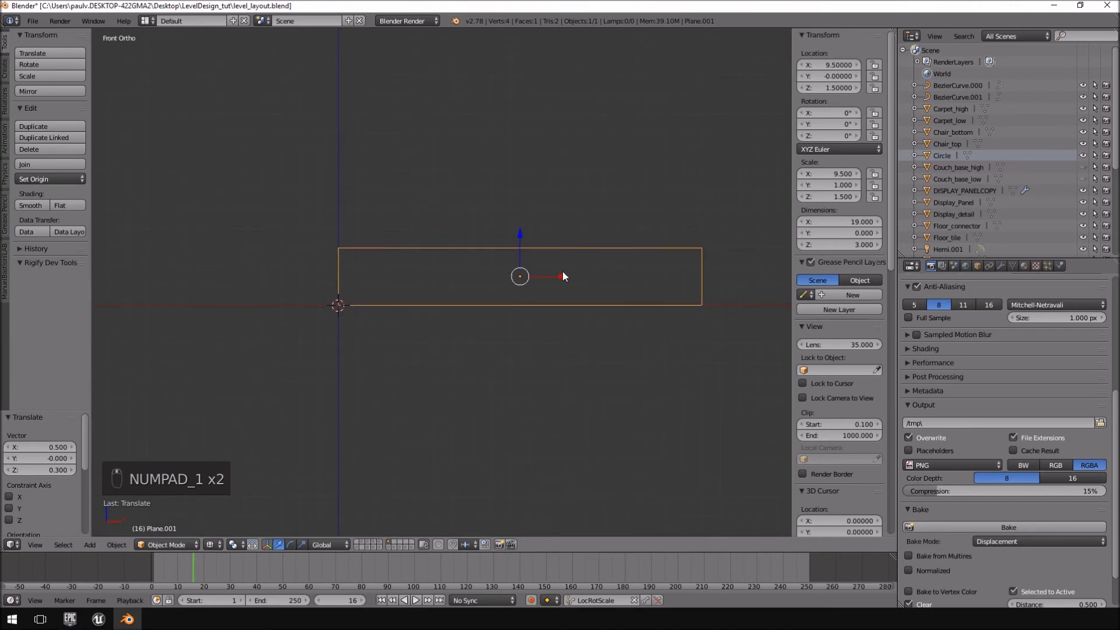
pyautogui.press('Tab')
pyautogui.press('u')
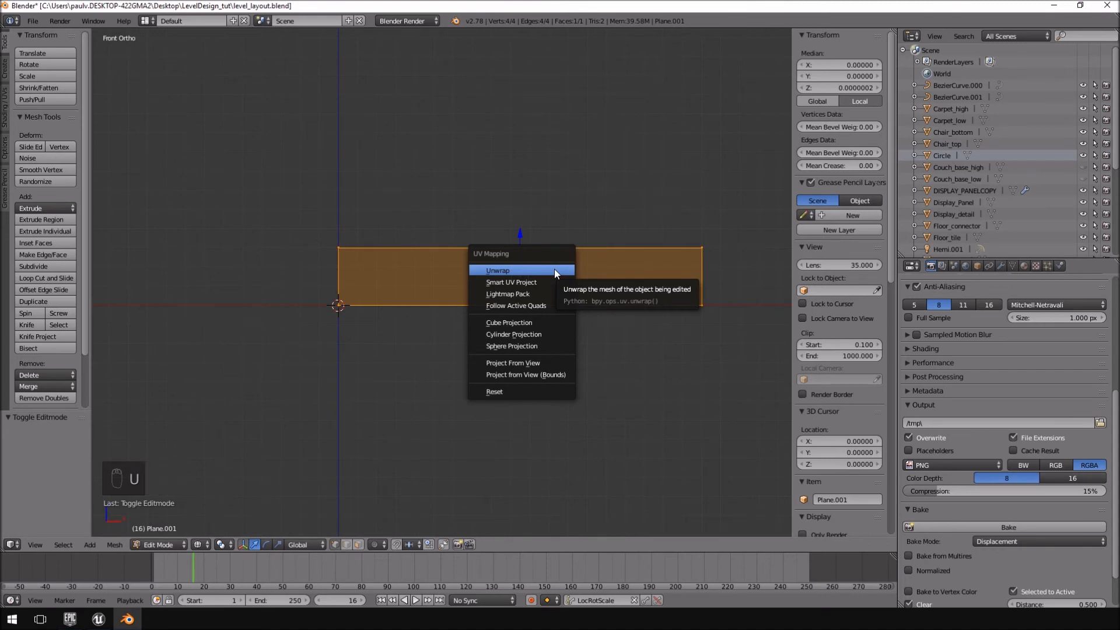
pyautogui.click(525, 375)
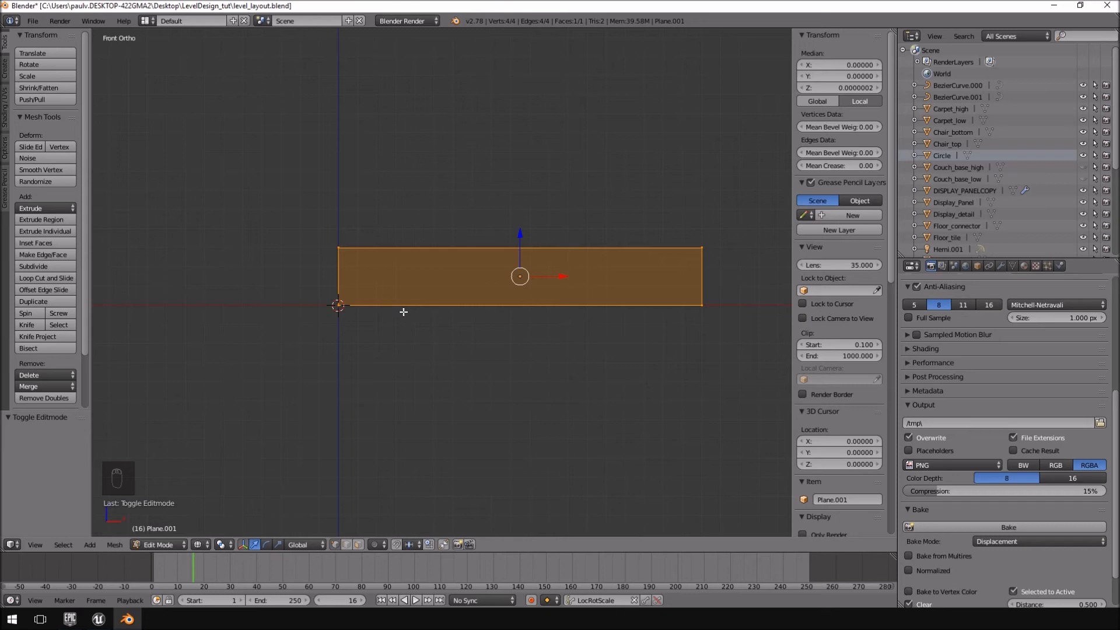
pyautogui.press('u')
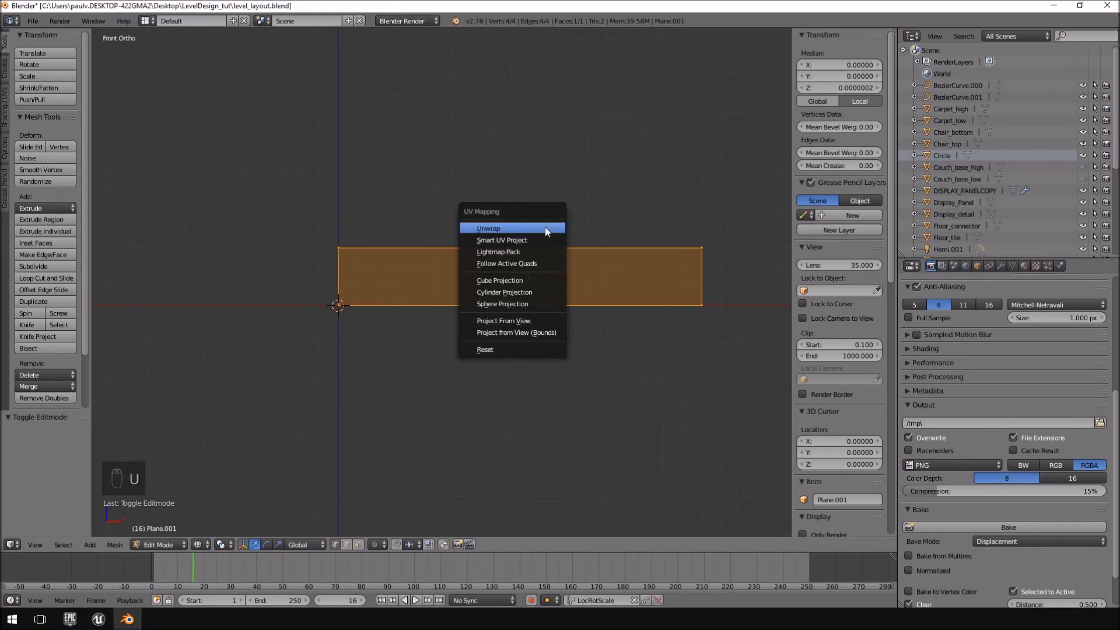
pyautogui.click(519, 338)
# Split the 3D view vertically and turn the new area into a UV/Image Editor.
pyautogui.rightClick(465, 25)
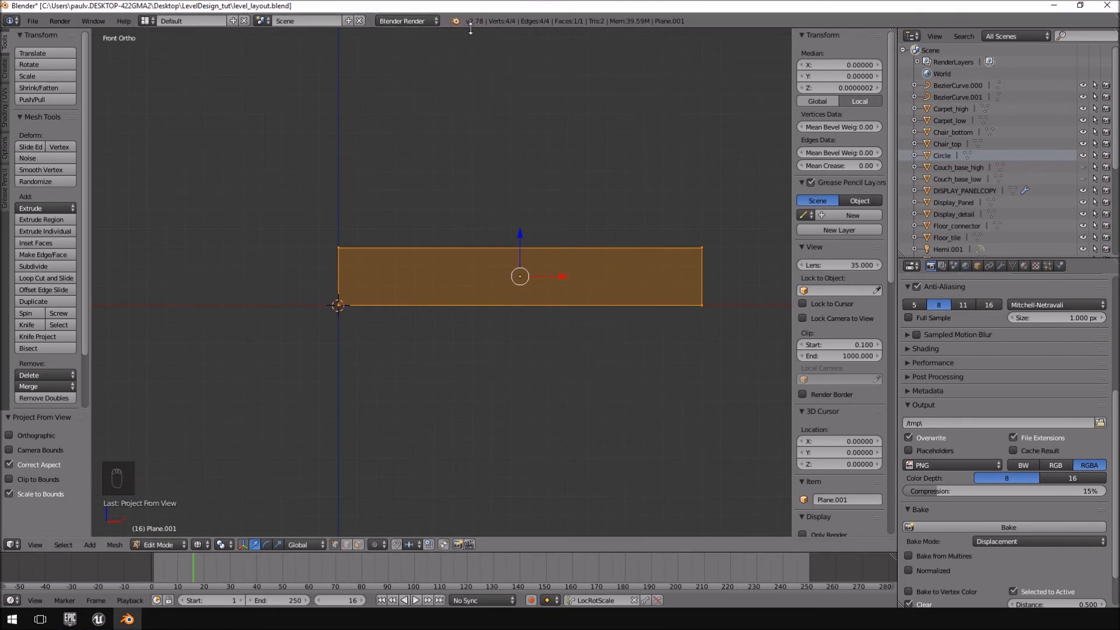
pyautogui.rightClick(470, 27)
pyautogui.click(446, 43)
pyautogui.click(419, 190)
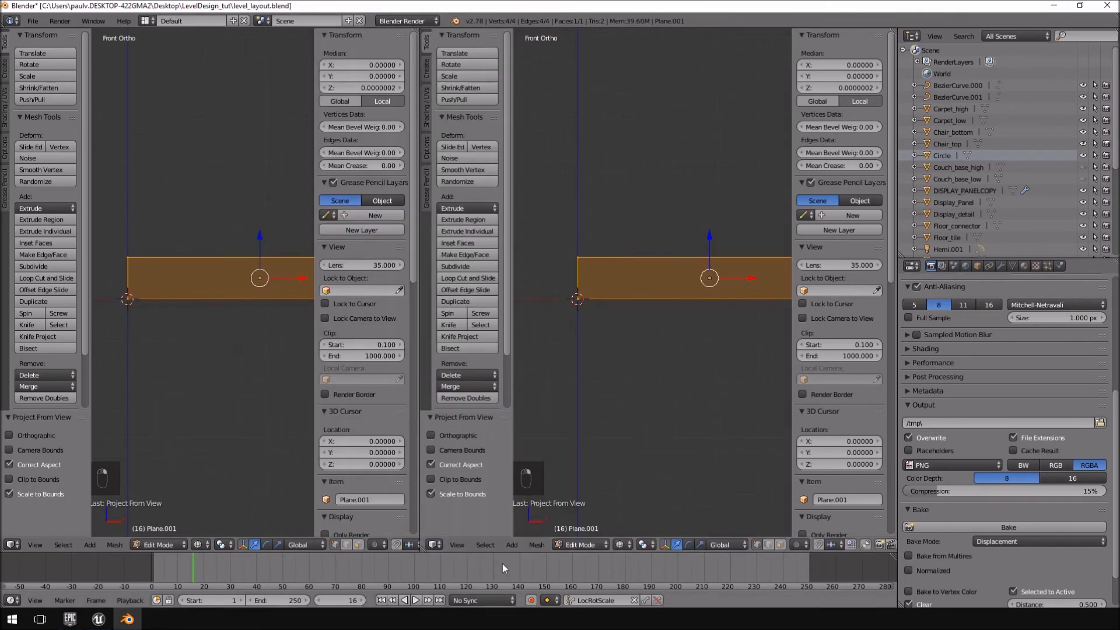
pyautogui.click(433, 544)
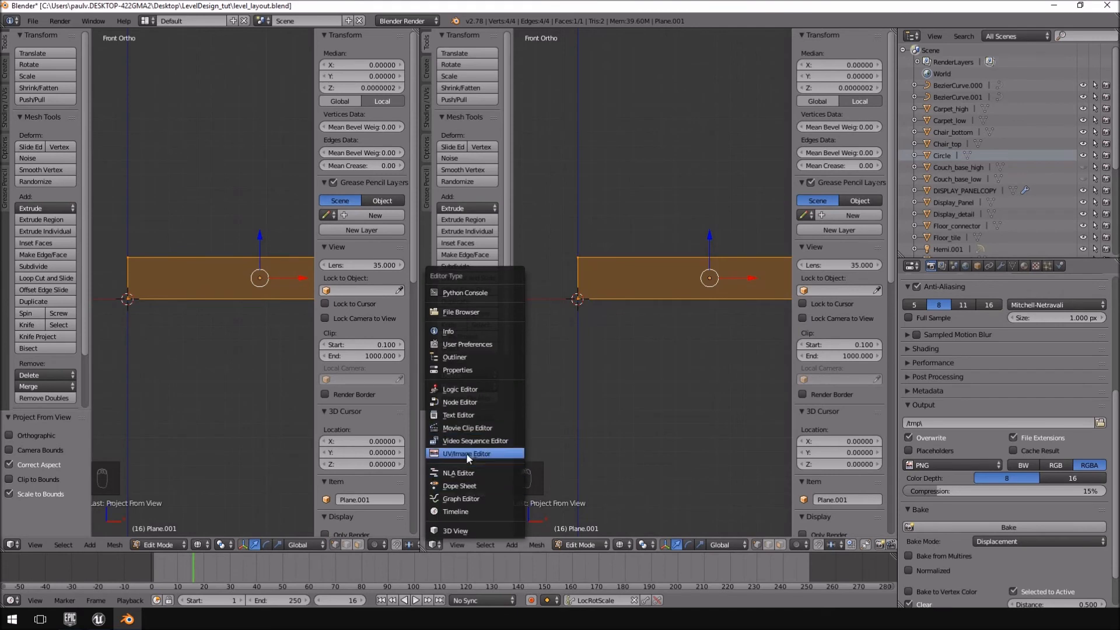
pyautogui.click(467, 453)
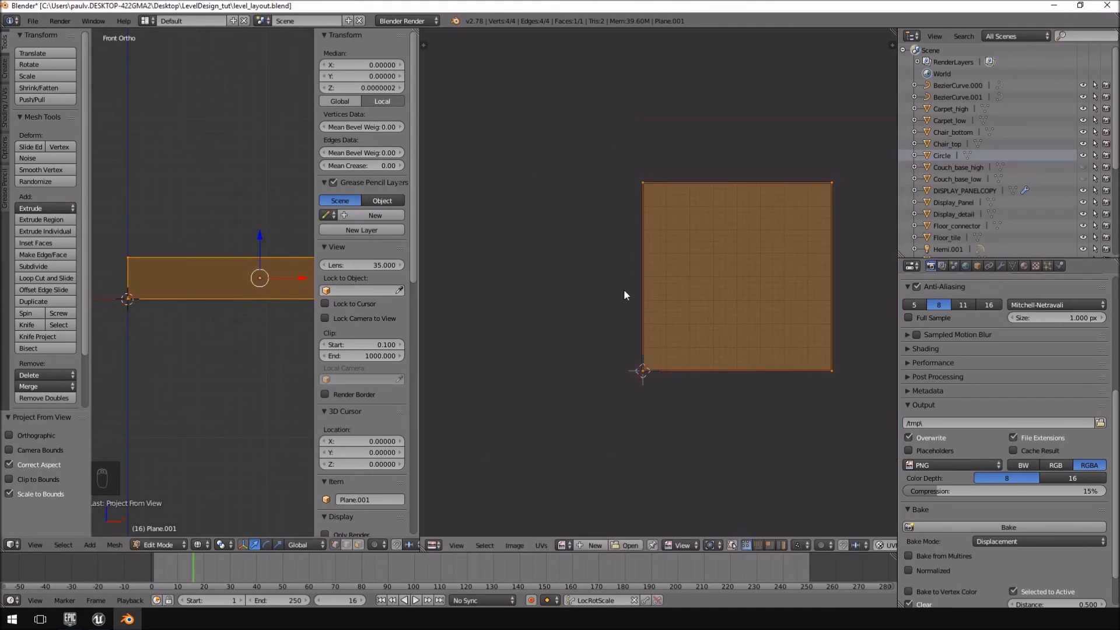
# Widen the 3D view beside the UV editor and hide its properties region so the whole plane fits.
pyautogui.scroll(5, 642, 146)
pyautogui.scroll(-4, 617, 402)
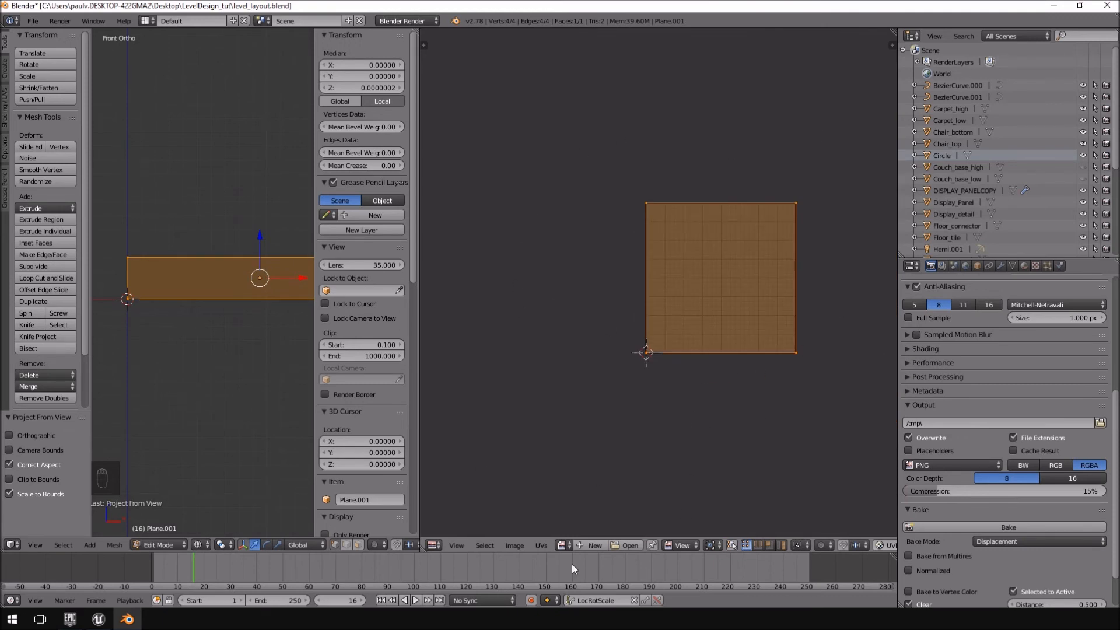
pyautogui.moveTo(418, 168); pyautogui.dragTo(575, 168)
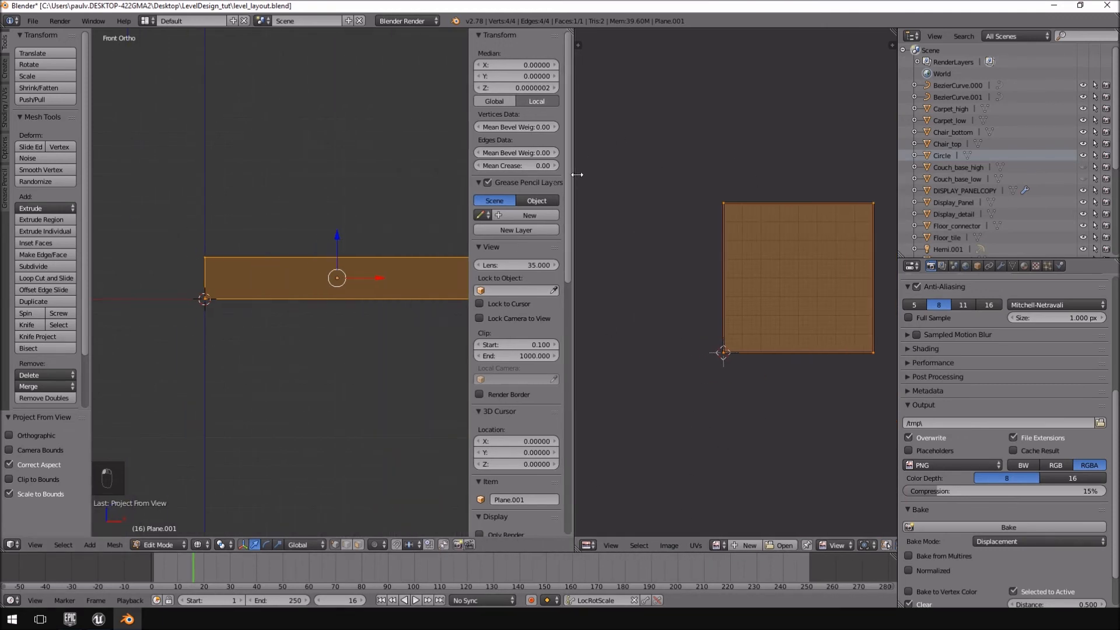
pyautogui.moveTo(470, 313); pyautogui.dragTo(685, 317)
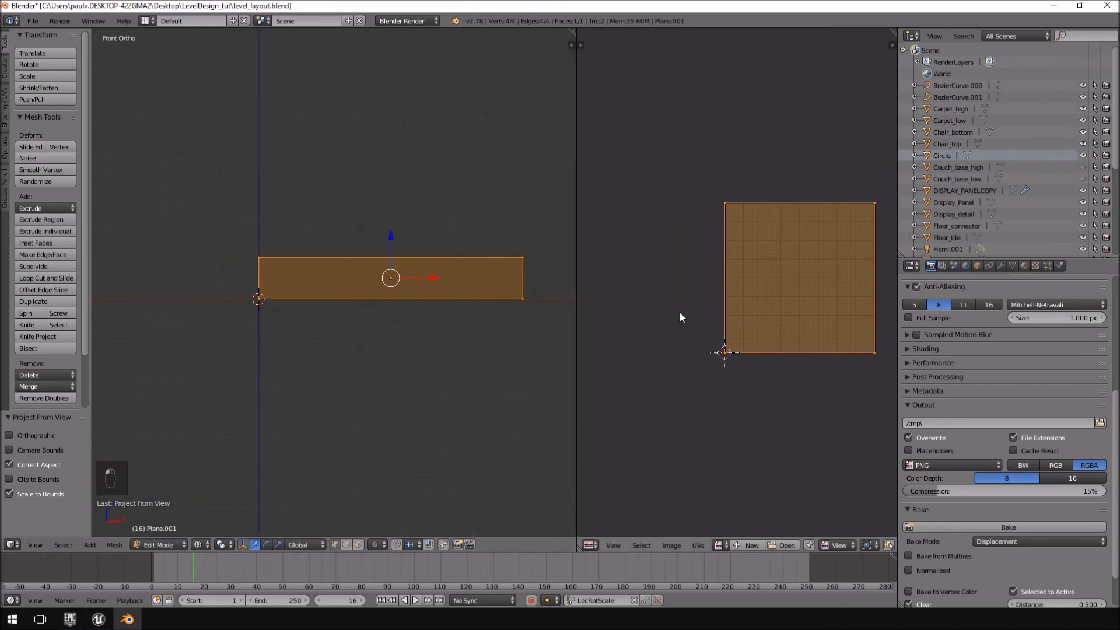
# Try Project From View on the plane's face, and reapply Project from View (Bounds) to compare the UV layouts.
pyautogui.press('u')
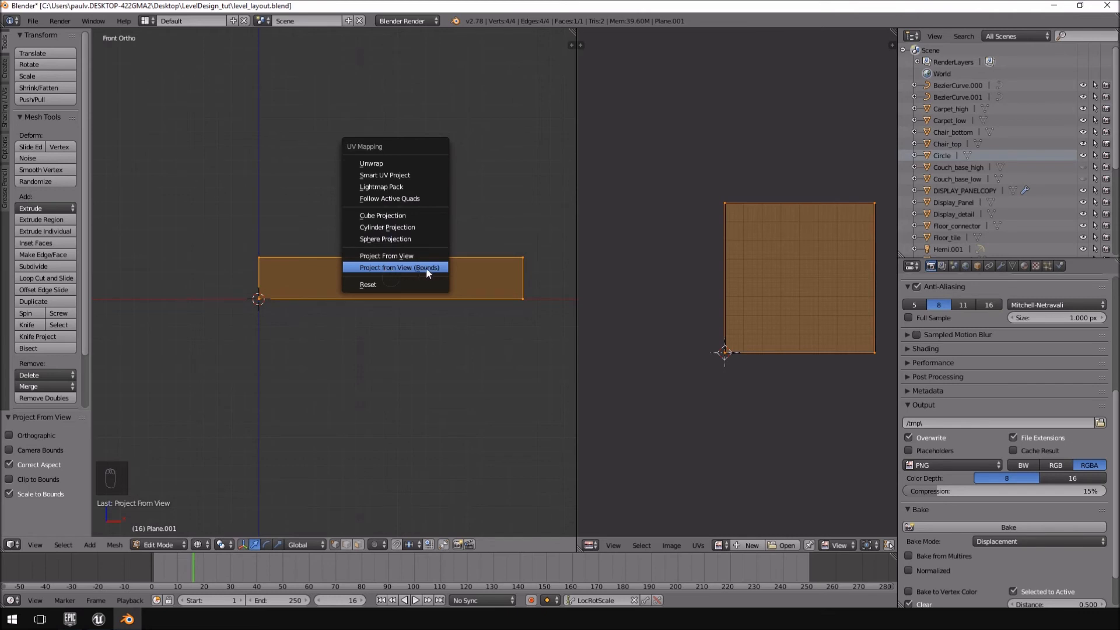
pyautogui.click(400, 258)
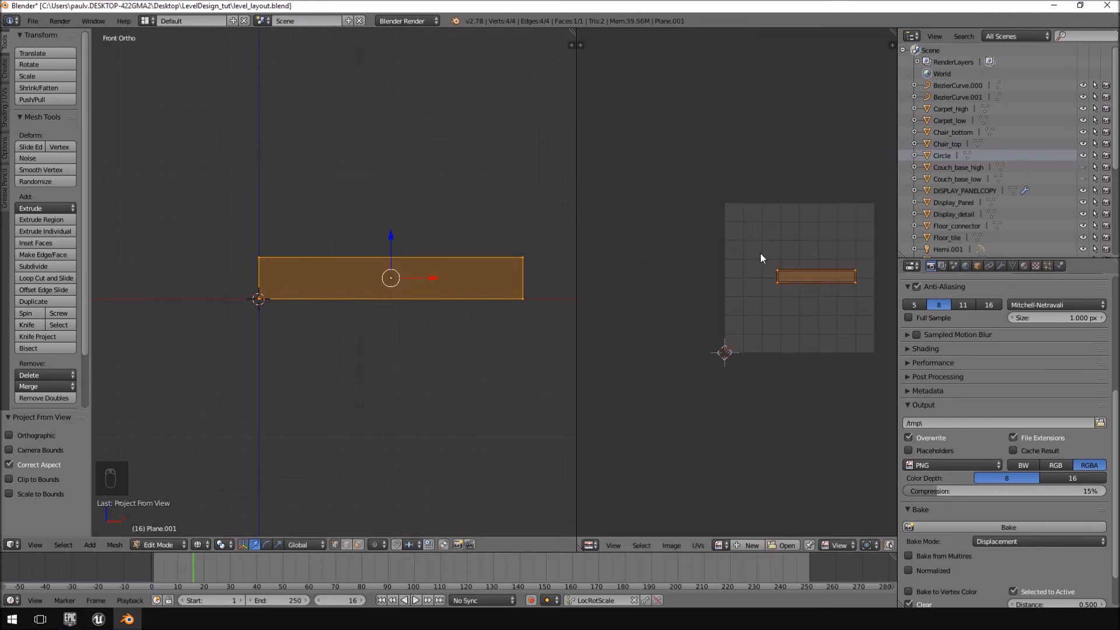
pyautogui.press('u')
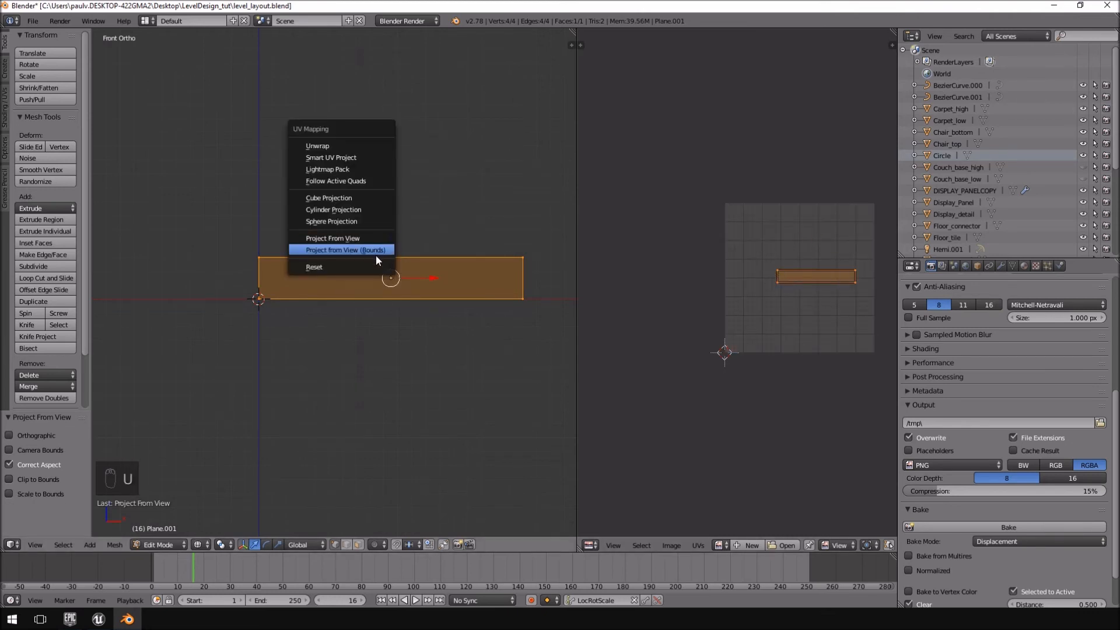
pyautogui.click(377, 268)
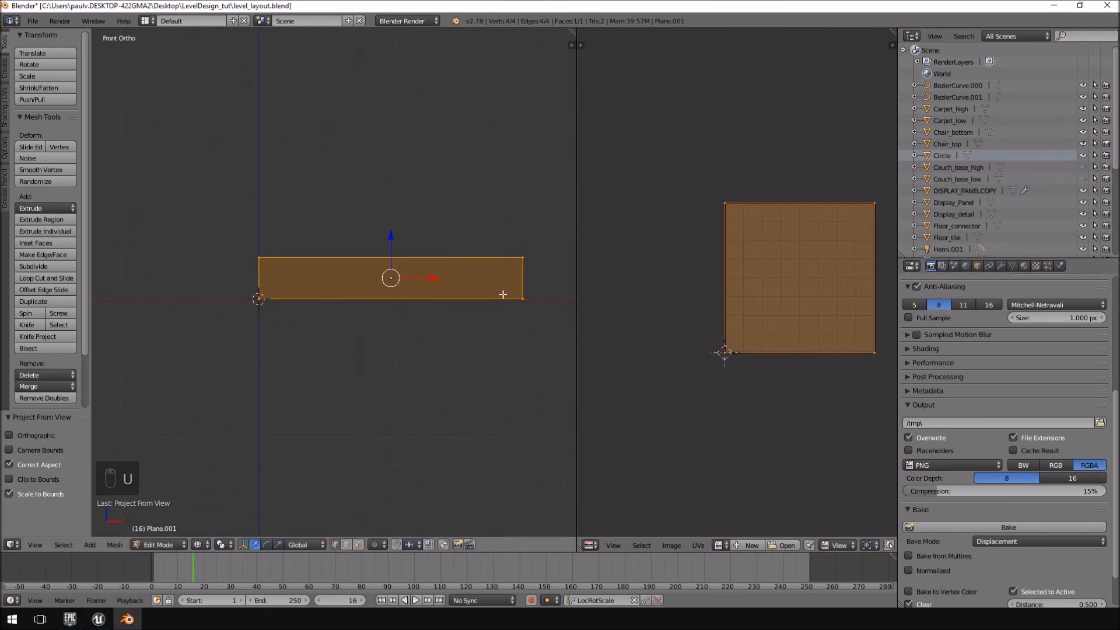
# Leave mesh editing and export the plane as glass.fbx into the Window_borders folder.
pyautogui.scroll(-3, 372, 253)
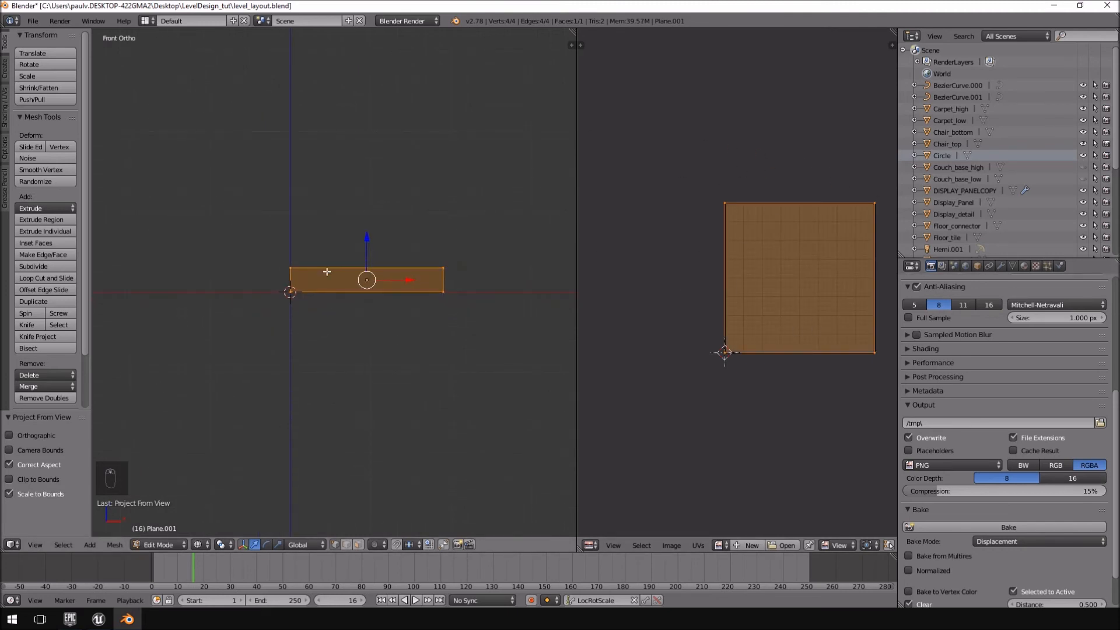
pyautogui.press('Tab')
pyautogui.click(34, 21)
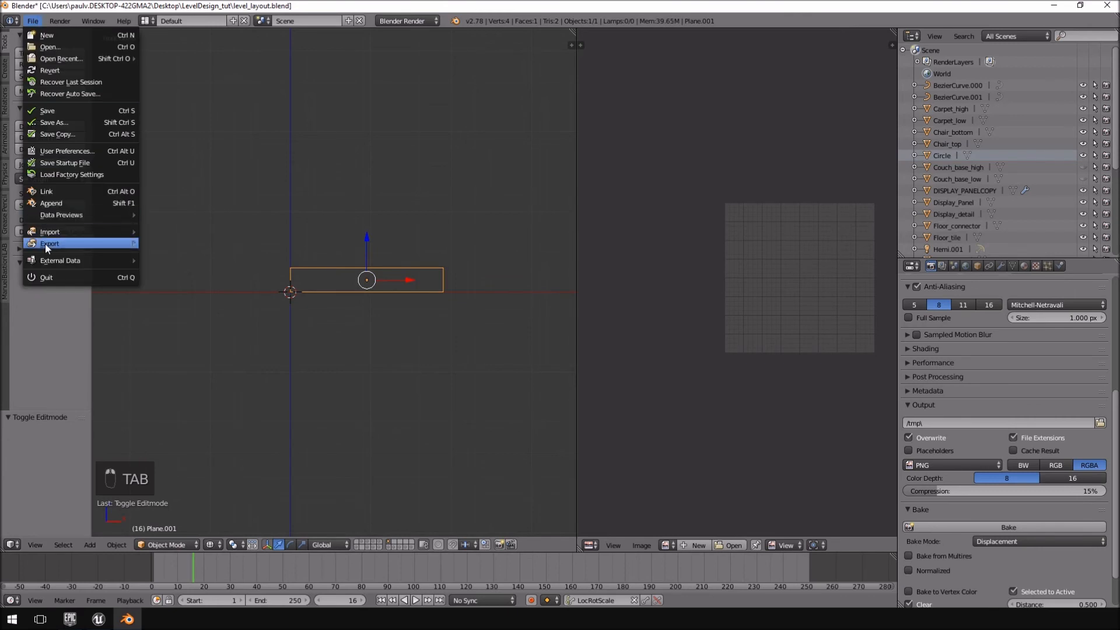
pyautogui.moveTo(44, 243)
pyautogui.click(204, 272)
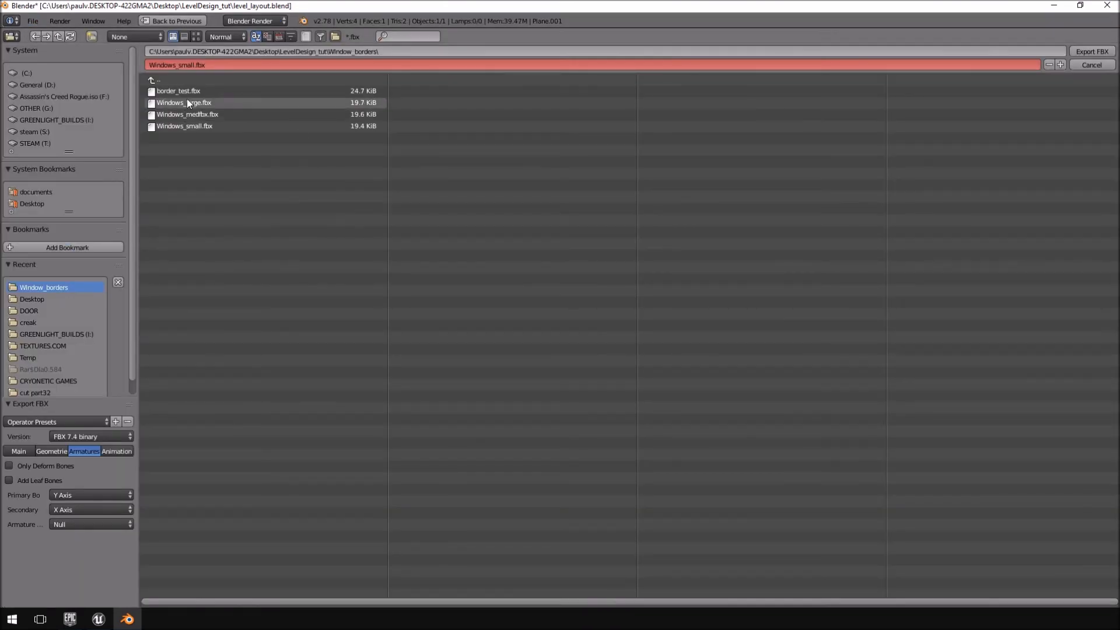
pyautogui.click(193, 65)
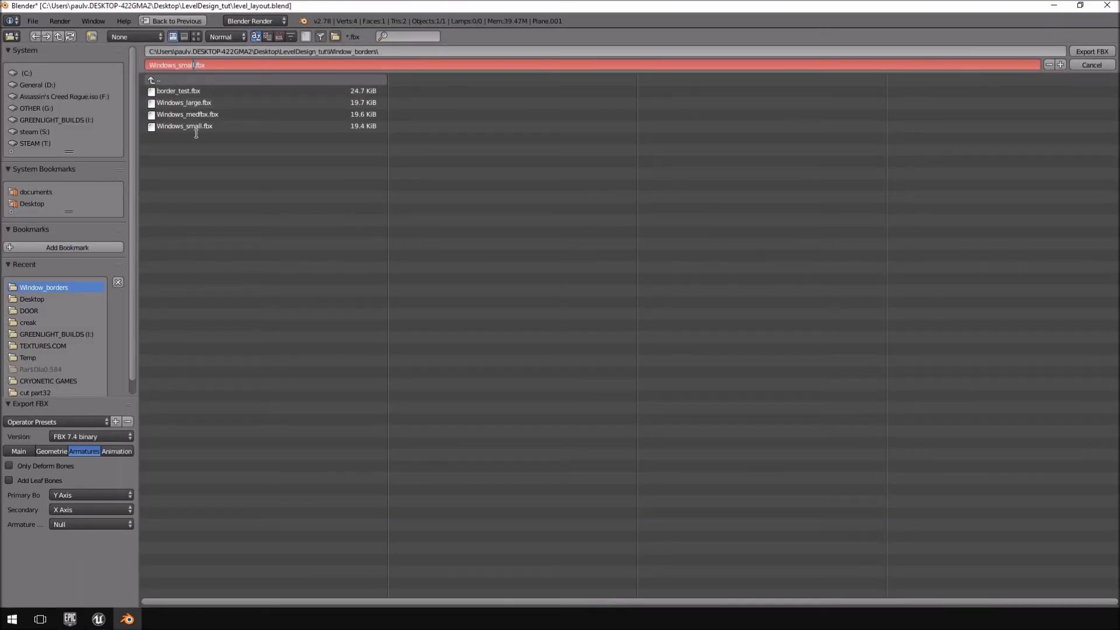
pyautogui.write('glass')
pyautogui.press('Return')
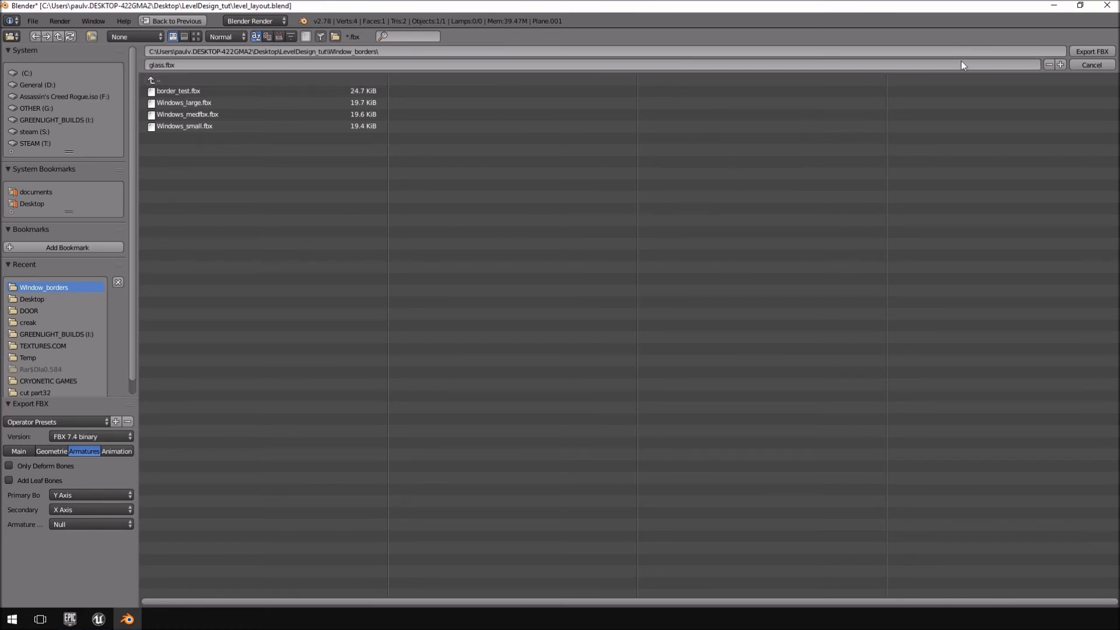
pyautogui.click(1089, 53)
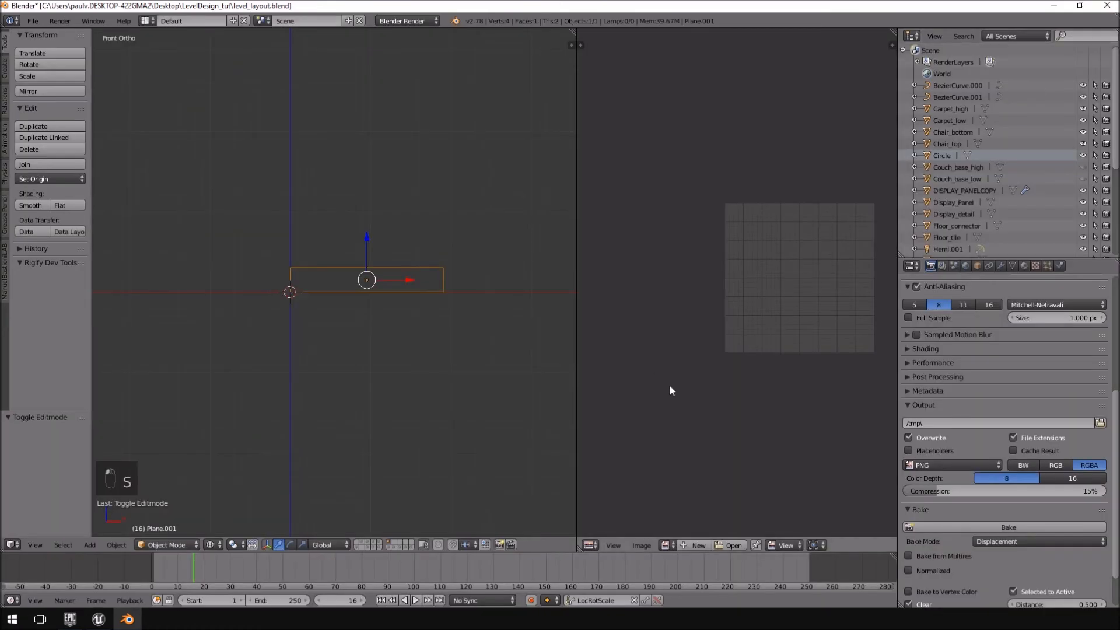
# Switch to Unreal Editor and stop the running play session.
pyautogui.click(108, 624)
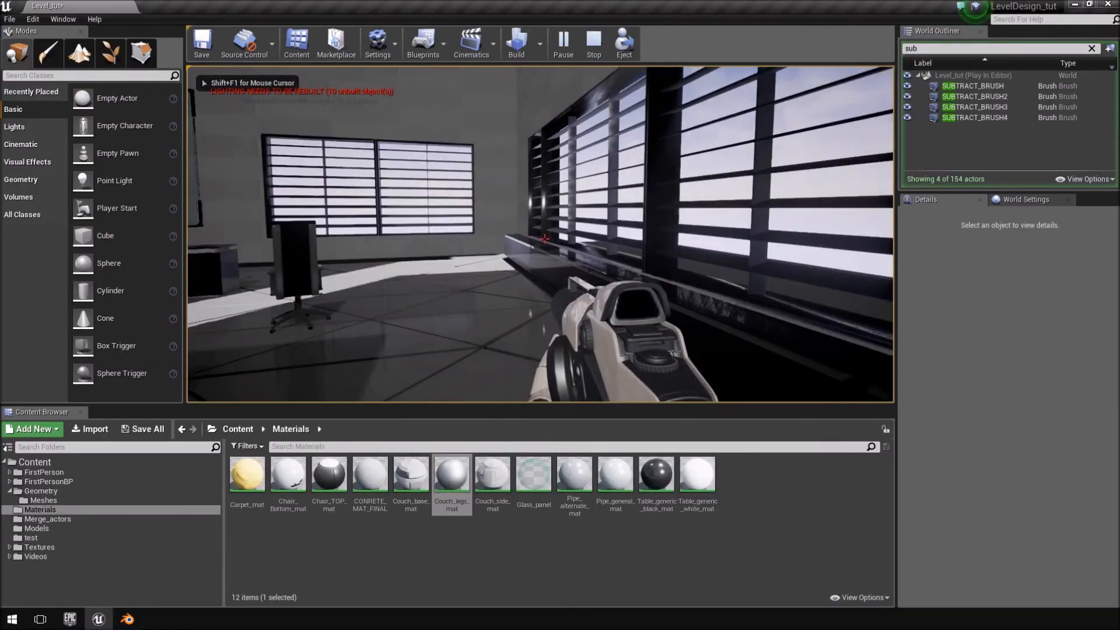
pyautogui.press('Escape')
pyautogui.moveTo(603, 223); pyautogui.dragTo(543, 263, button='right')
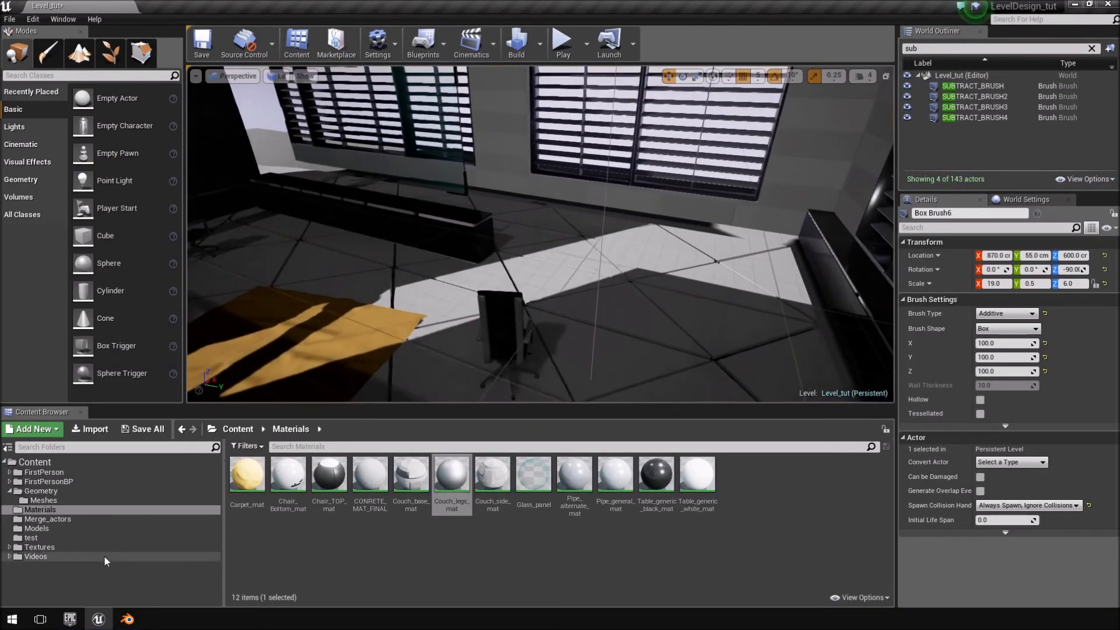
# Import glass.fbx from the Window_borders folder into the Models content folder.
pyautogui.click(40, 529)
pyautogui.click(91, 428)
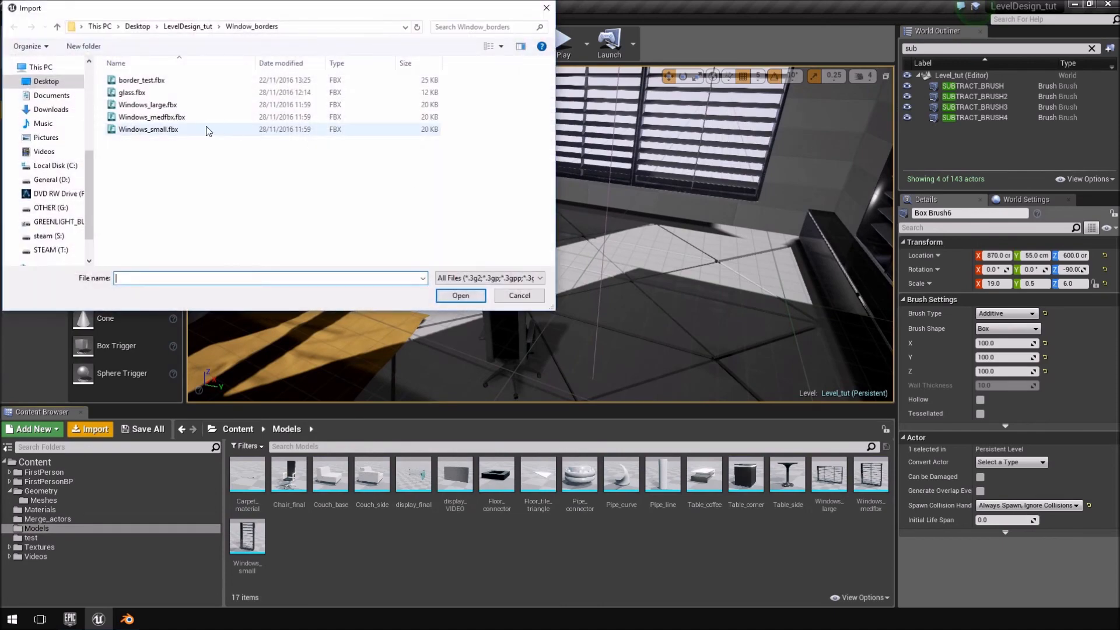
pyautogui.doubleClick(161, 92)
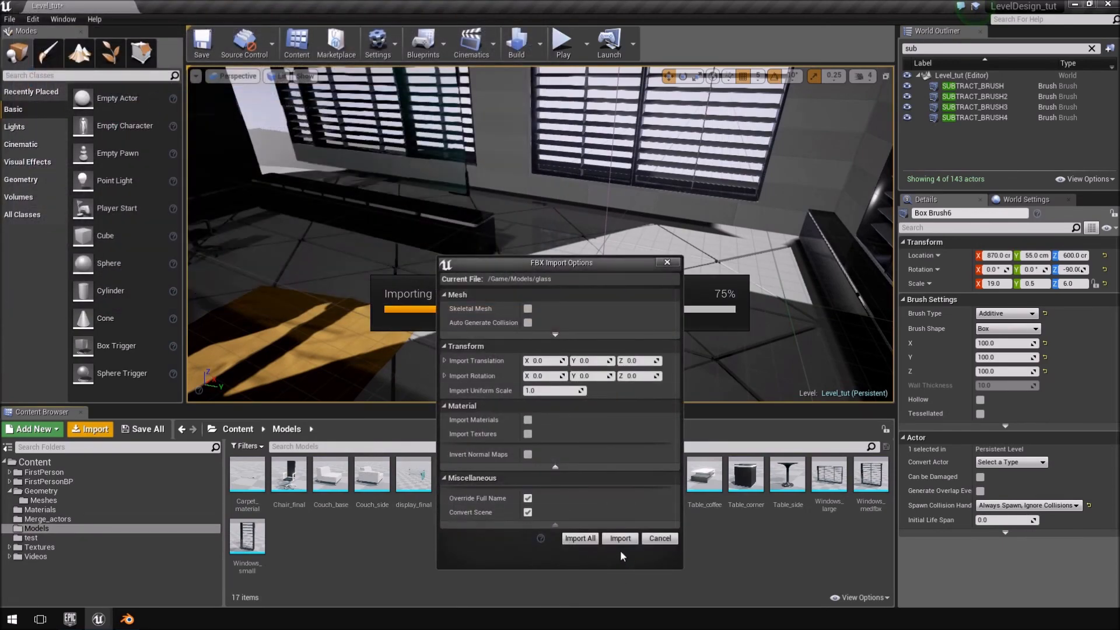
pyautogui.click(620, 538)
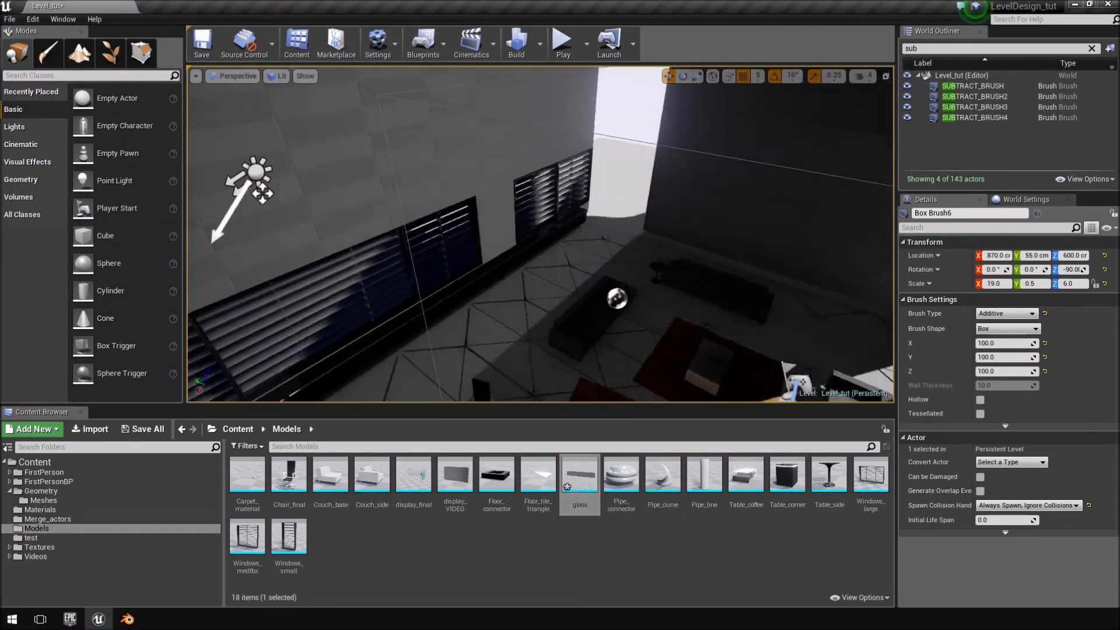
# Place the glass mesh in the level by the windows and raise it to Z -270 cm.
pyautogui.moveTo(580, 476); pyautogui.dragTo(580, 314)
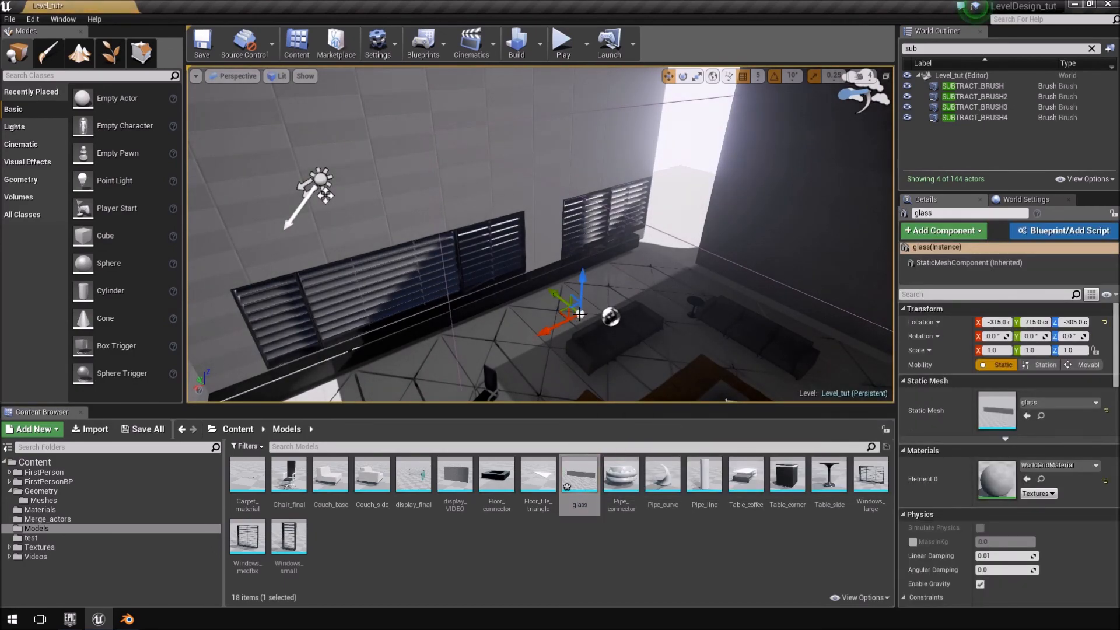
pyautogui.moveTo(591, 235); pyautogui.dragTo(802, 198, button='right')
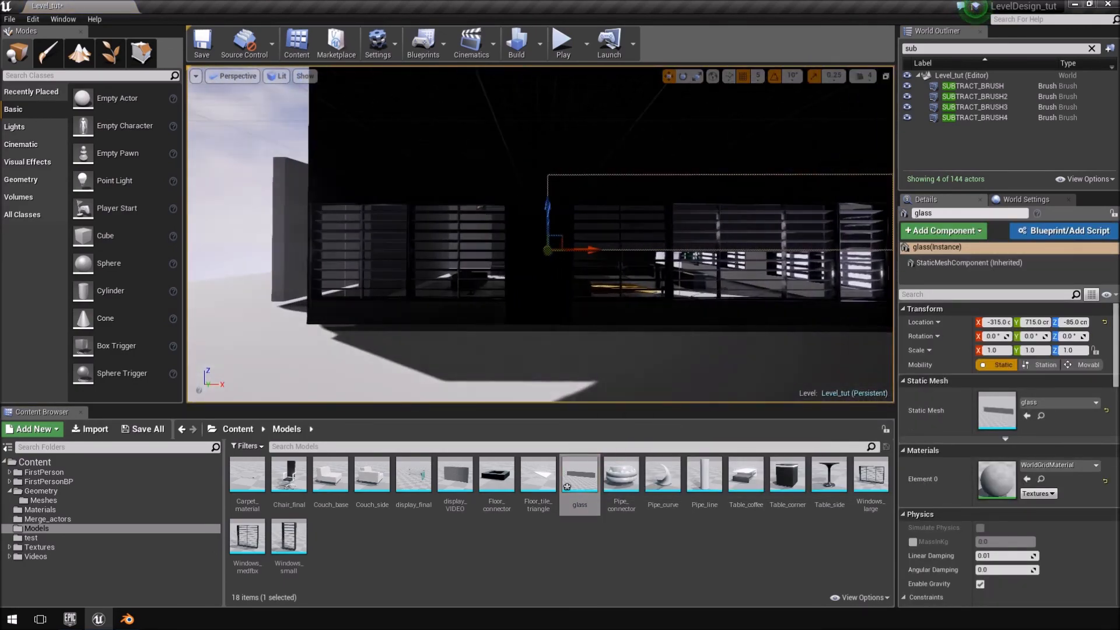
pyautogui.moveTo(546, 253); pyautogui.dragTo(764, 251, button='right')
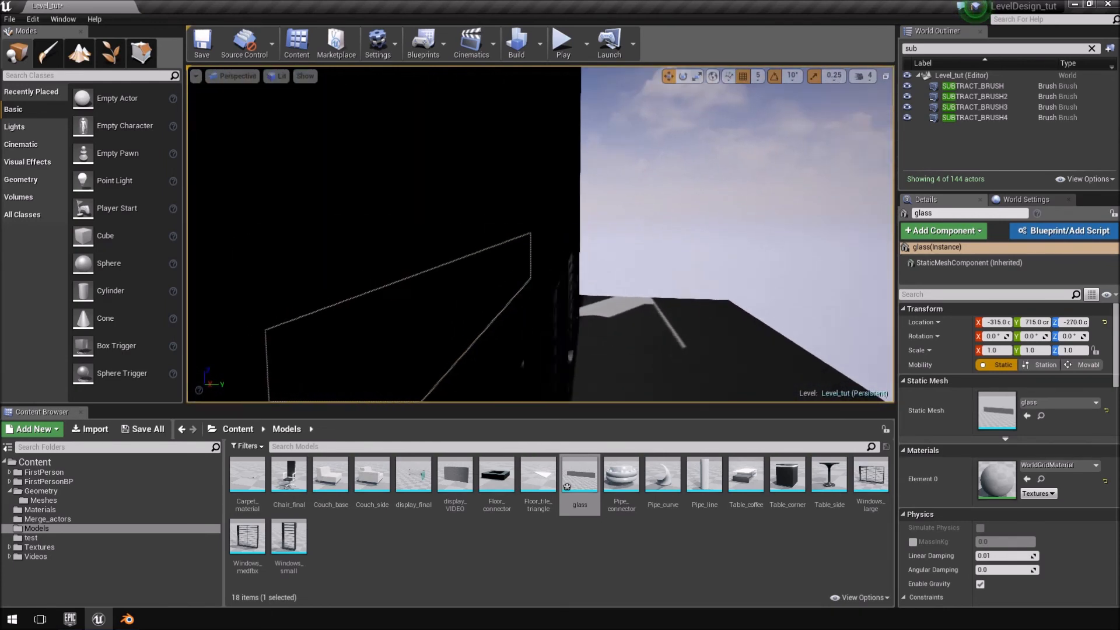
# Align the glass plane against the outside of the window wall at X -1050, Y 1055, Z -230 cm.
pyautogui.press('f')
pyautogui.moveTo(537, 344); pyautogui.dragTo(596, 344)
pyautogui.moveTo(736, 349); pyautogui.dragTo(508, 304, button='right')
pyautogui.moveTo(455, 291); pyautogui.dragTo(454, 262)
pyautogui.moveTo(590, 275)
pyautogui.mouseDown(button='right')
pyautogui.moveTo(635, 274)
pyautogui.moveTo(589, 269)
pyautogui.moveTo(560, 289)
pyautogui.moveTo(581, 265)
pyautogui.mouseUp(button='right')
pyautogui.moveTo(497, 266); pyautogui.dragTo(434, 267)
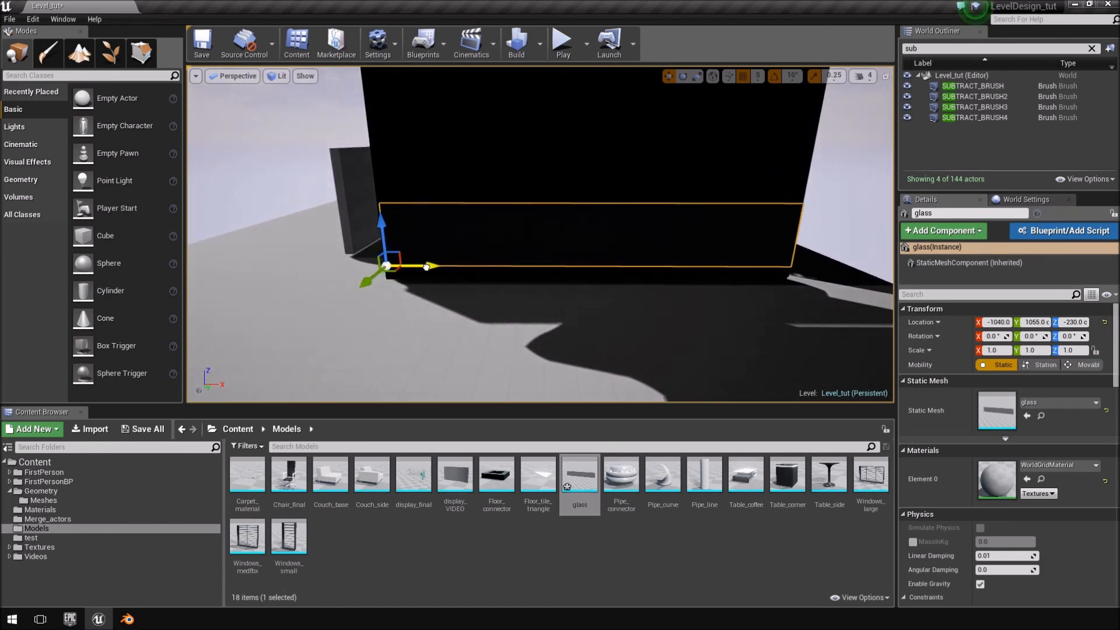
pyautogui.moveTo(428, 267)
pyautogui.mouseDown(button='right')
pyautogui.moveTo(408, 280)
pyautogui.moveTo(409, 265)
pyautogui.mouseUp(button='right')
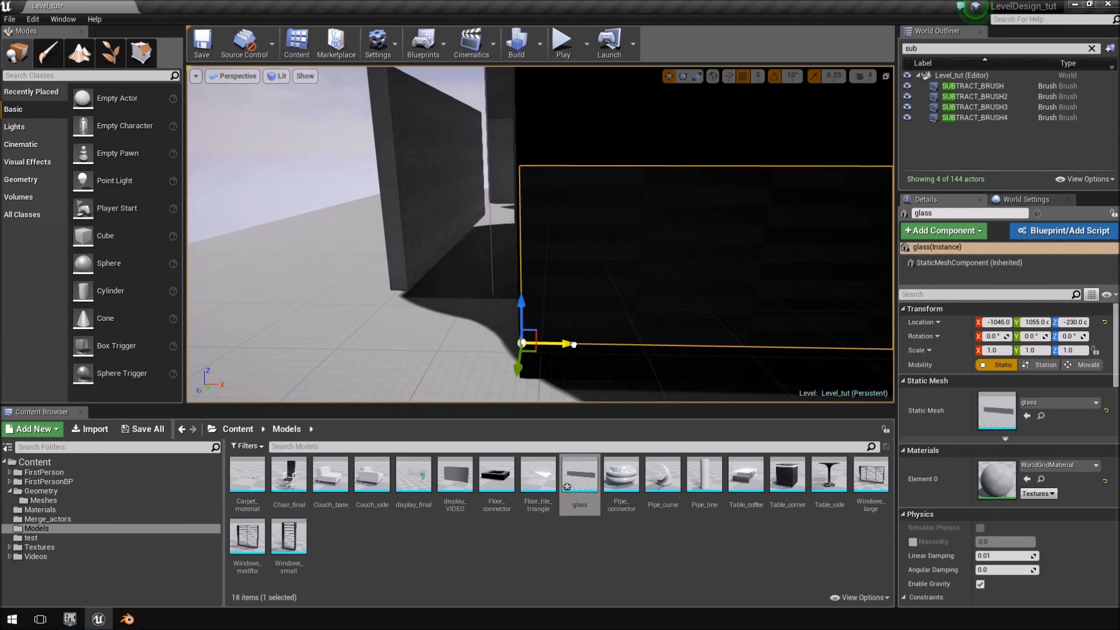
pyautogui.moveTo(571, 344); pyautogui.dragTo(596, 198, button='right')
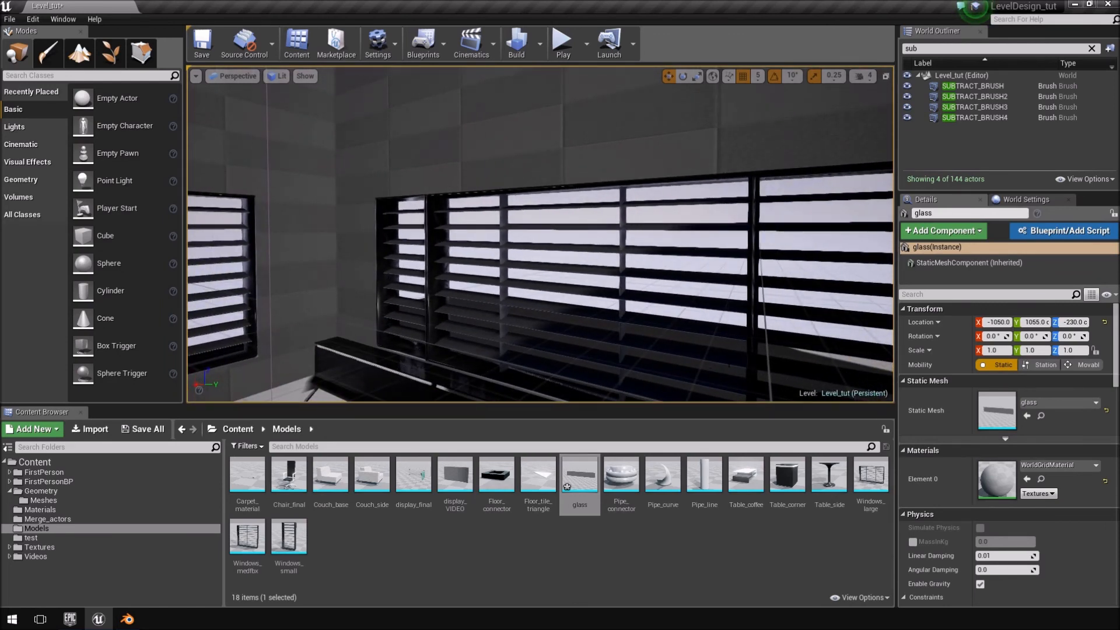
pyautogui.moveTo(843, 249); pyautogui.dragTo(842, 249, button='right')
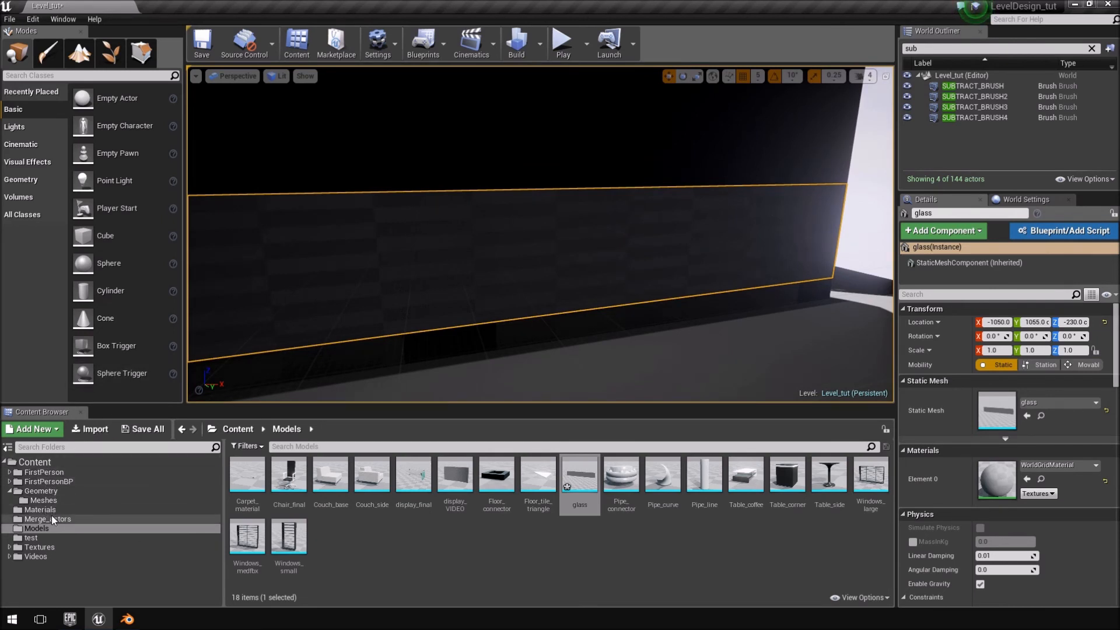
# Duplicate the Glass_panel material in the Materials folder, accepting the suggested name.
pyautogui.click(39, 510)
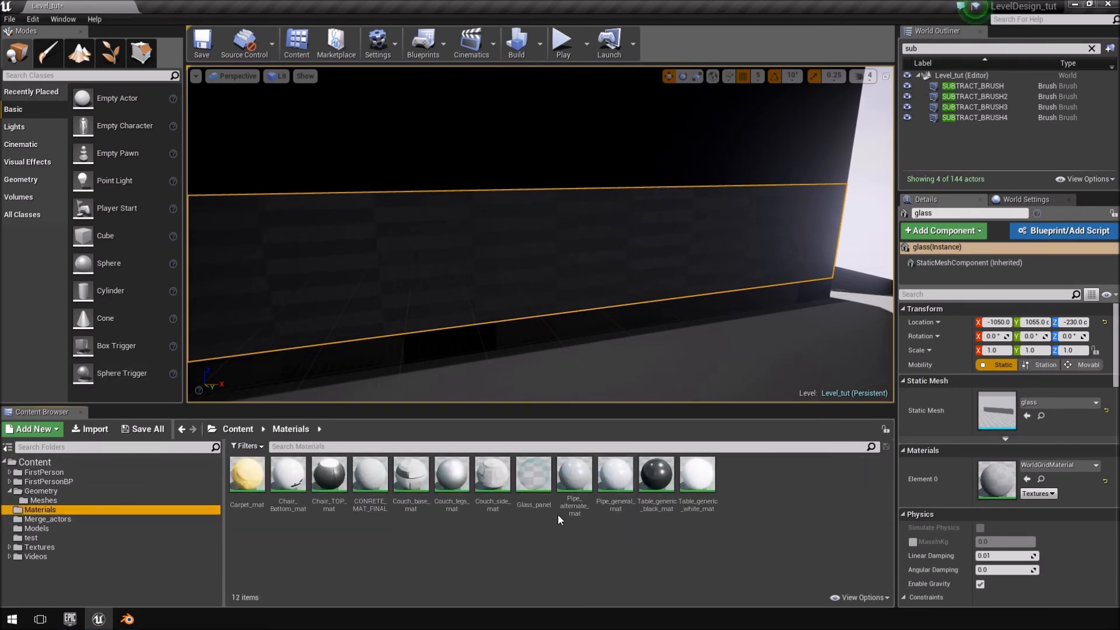
pyautogui.click(538, 507)
pyautogui.moveTo(550, 251); pyautogui.dragTo(749, 132, button='right')
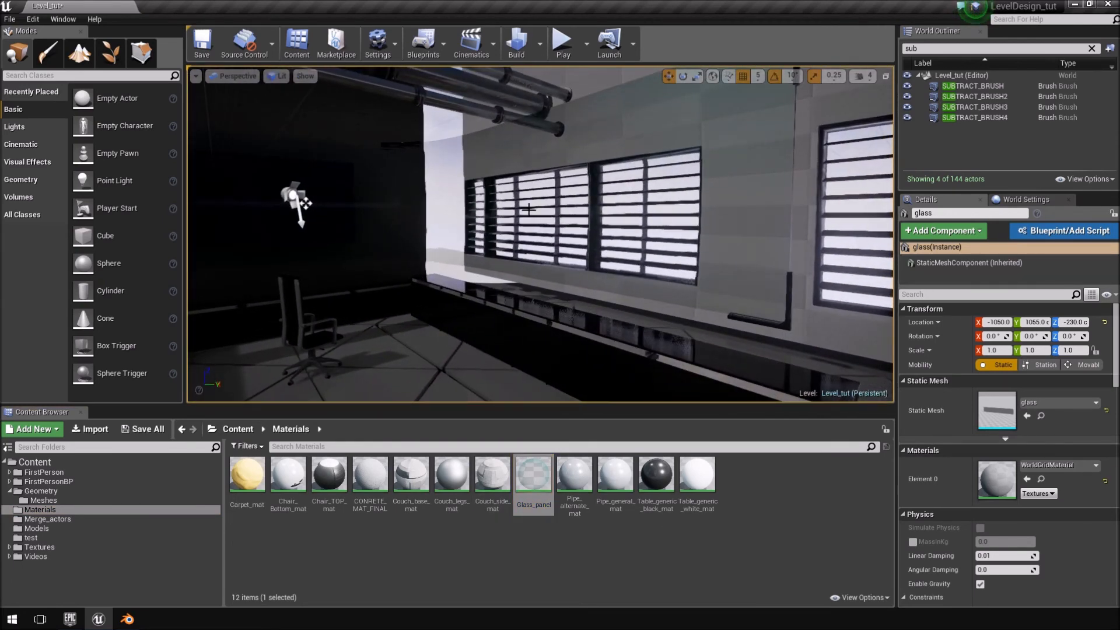
pyautogui.moveTo(629, 154); pyautogui.dragTo(628, 154, button='right')
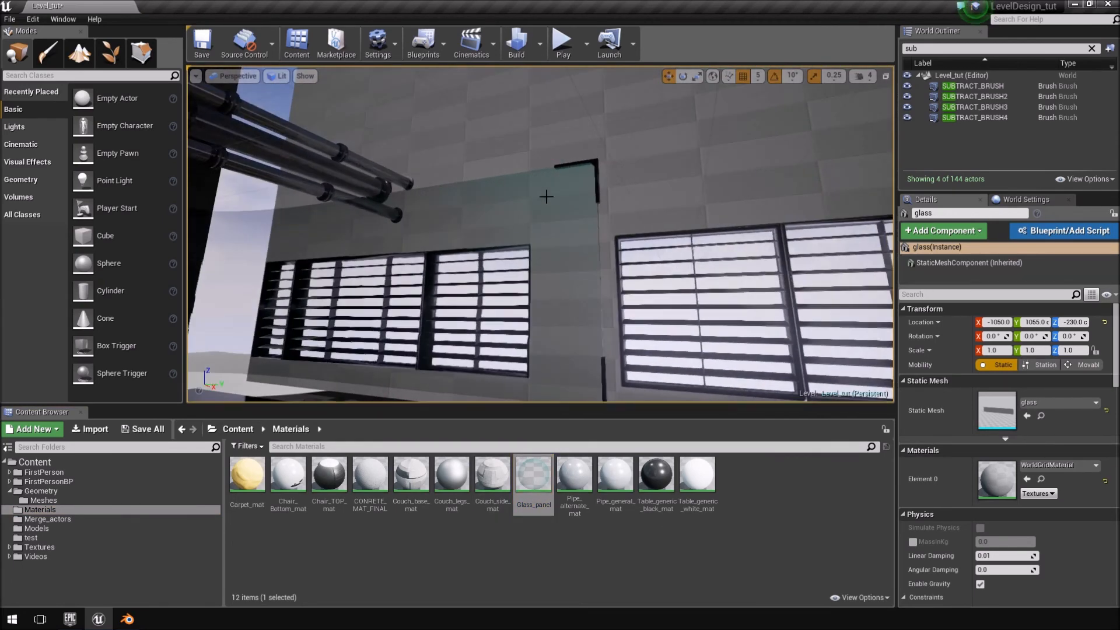
pyautogui.rightClick(532, 490)
pyautogui.click(599, 312)
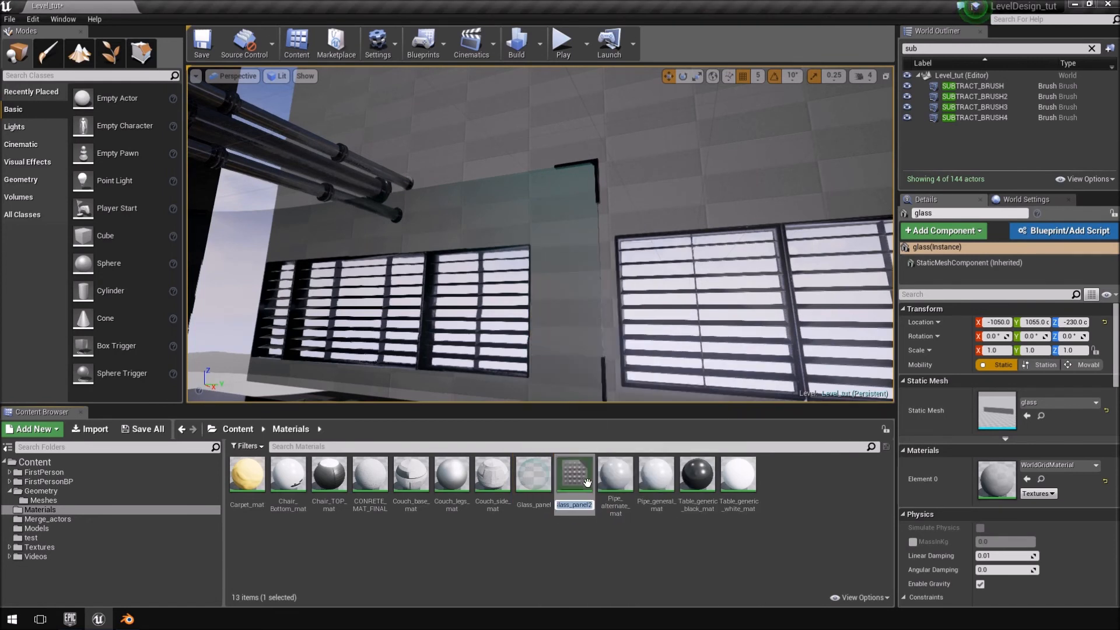
pyautogui.press('Return')
# Inspect the indoor glass panel and the placed plane from outside, and open the plane's static mesh asset for editing.
pyautogui.click(533, 475)
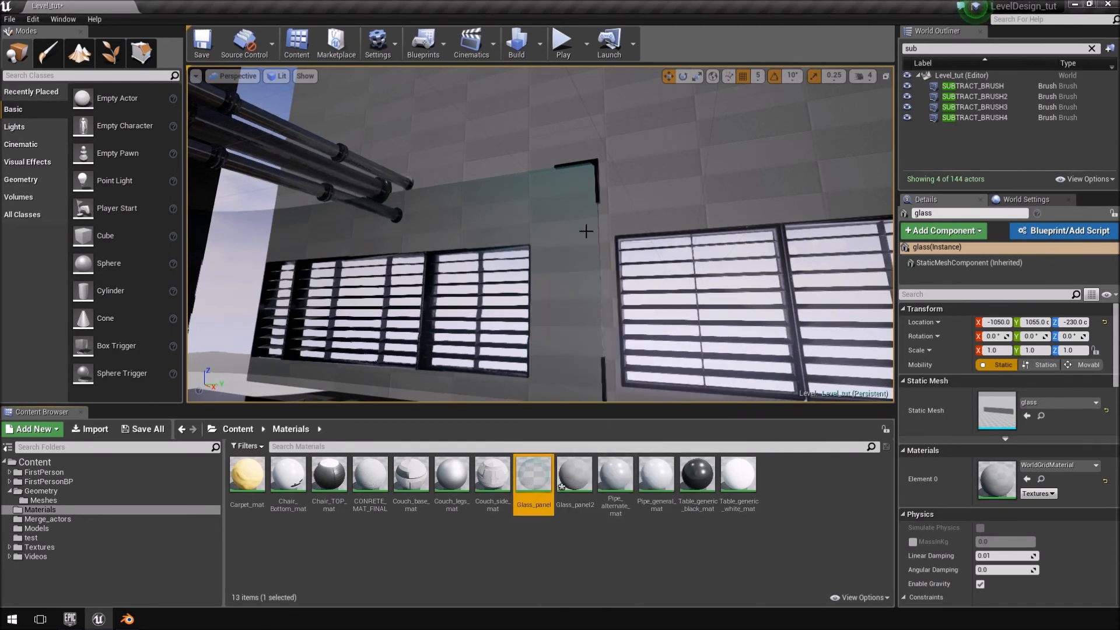
pyautogui.moveTo(614, 243); pyautogui.dragTo(600, 307, button='right')
pyautogui.moveTo(595, 353); pyautogui.dragTo(693, 185, button='right')
pyautogui.scroll(-1, 693, 185)
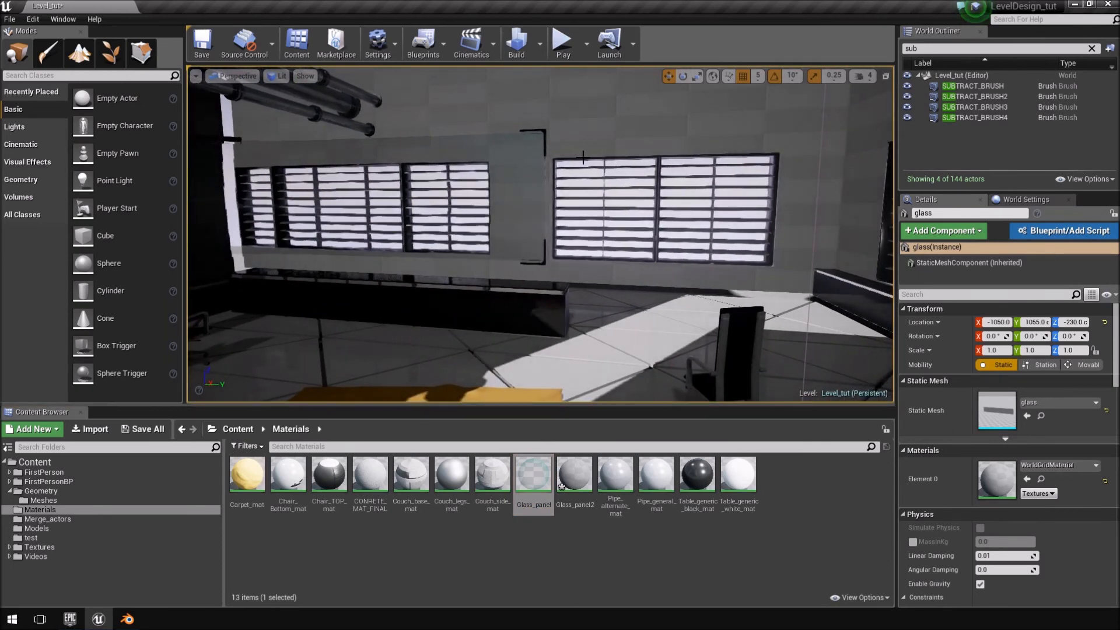
pyautogui.moveTo(541, 152); pyautogui.dragTo(420, 172, button='right')
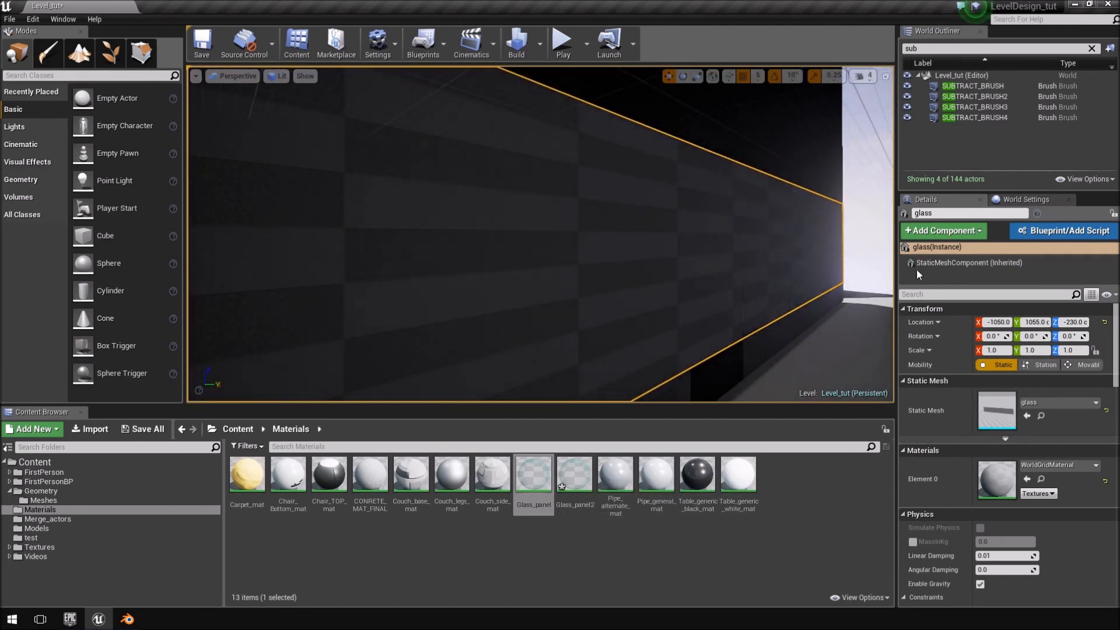
pyautogui.moveTo(653, 169); pyautogui.dragTo(604, 178, button='right')
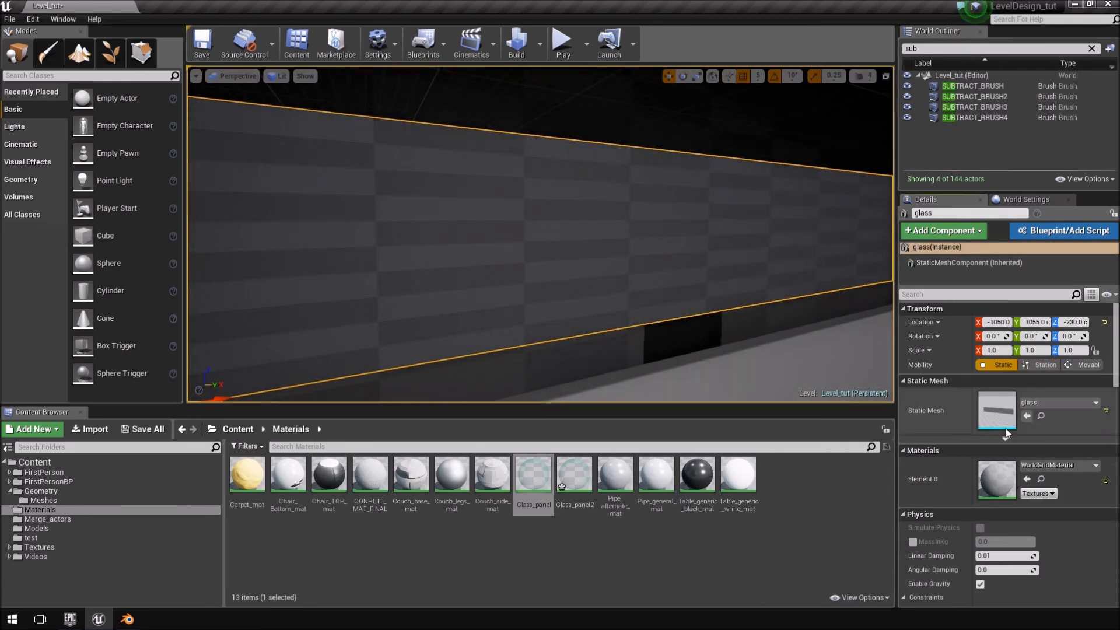
pyautogui.click(1040, 416)
pyautogui.doubleClick(579, 475)
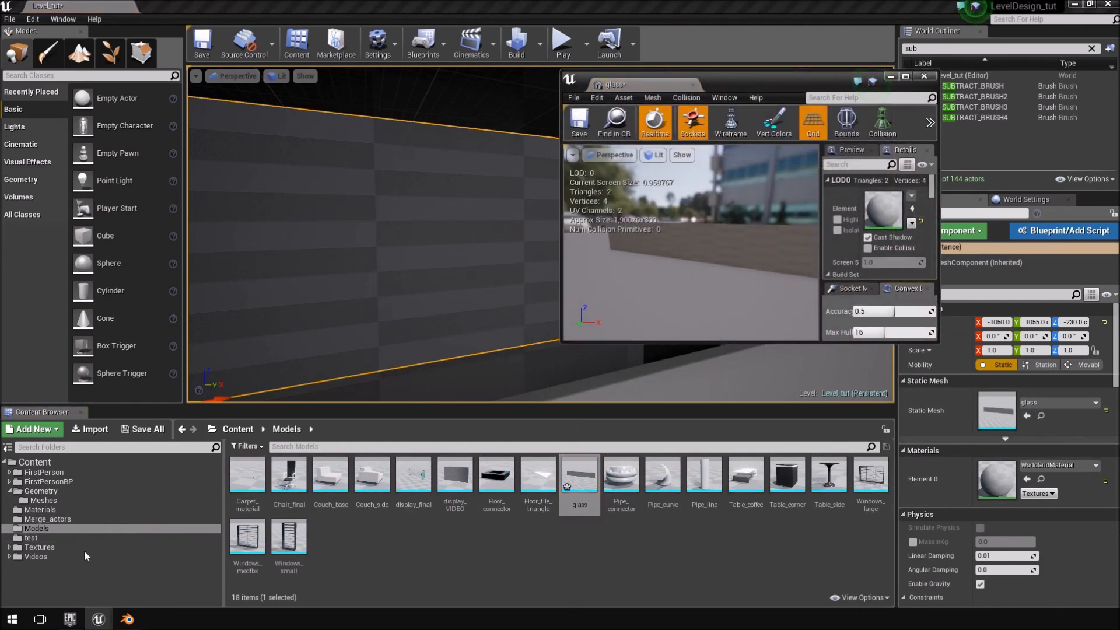
# Rename the duplicated Glass_panel2 material in the Materials folder as GLASS_WINDOWS.
pyautogui.click(39, 509)
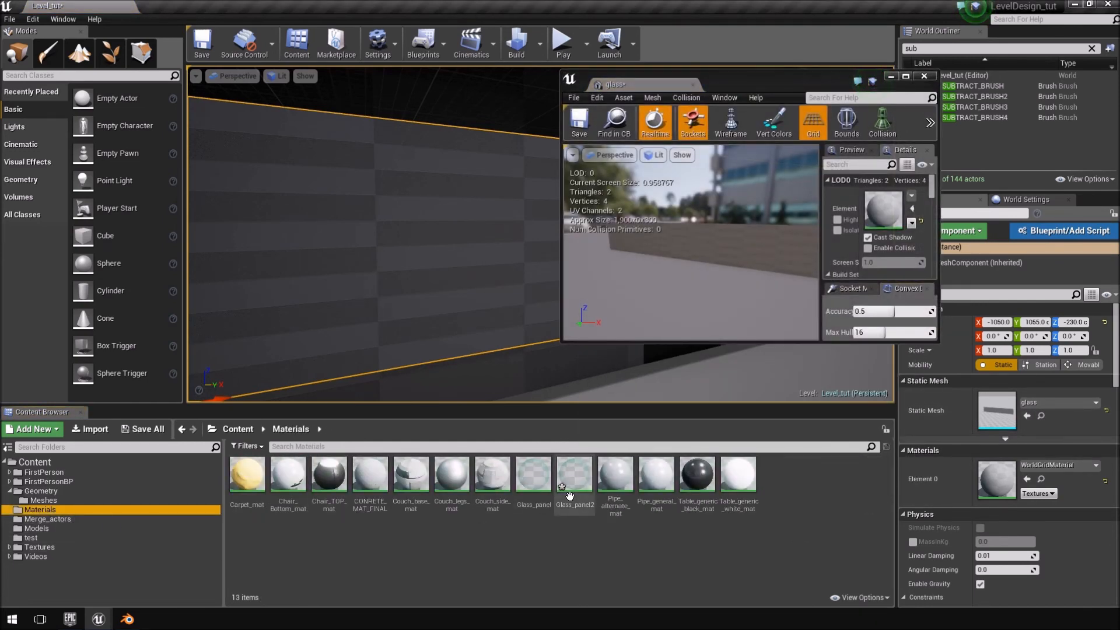
pyautogui.click(585, 490)
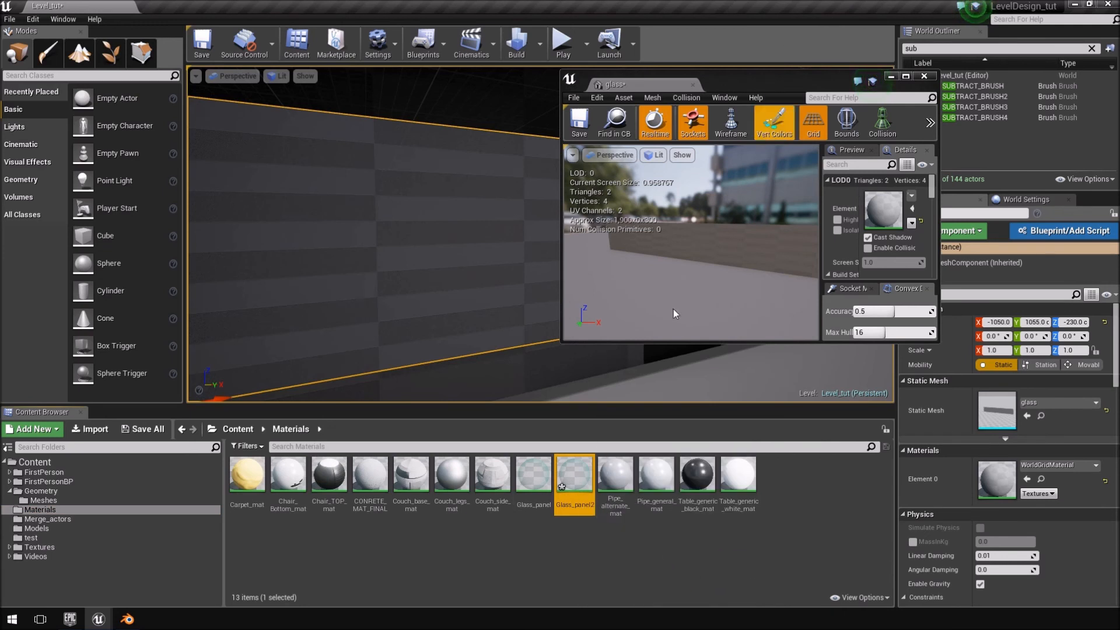
pyautogui.rightClick(574, 477)
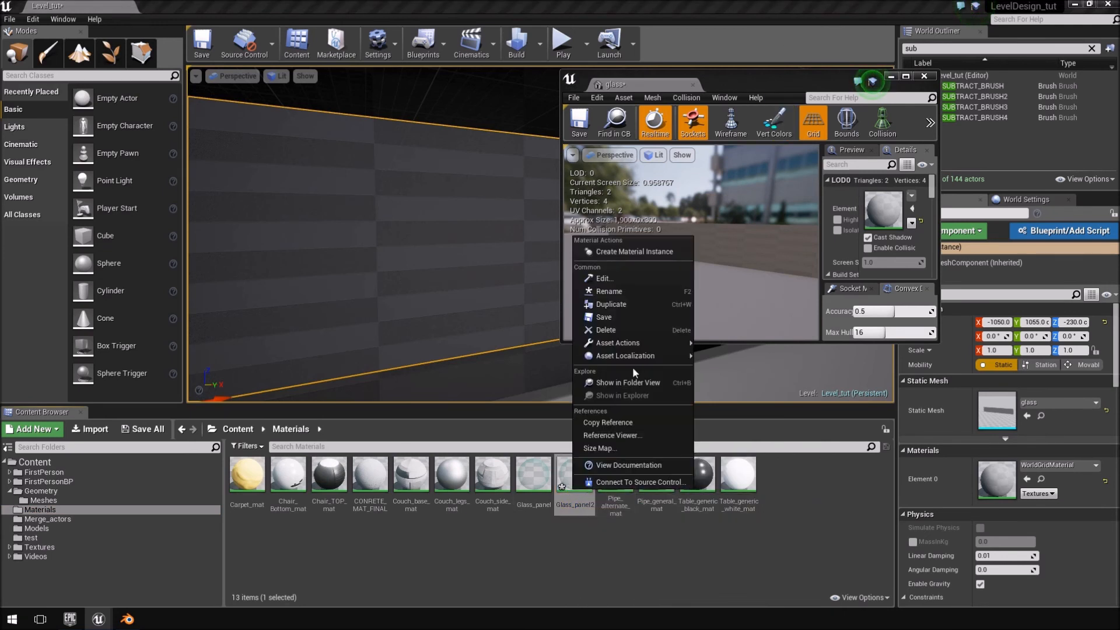
pyautogui.click(642, 298)
pyautogui.write('GLASS_WINDOWS')
pyautogui.press('Return')
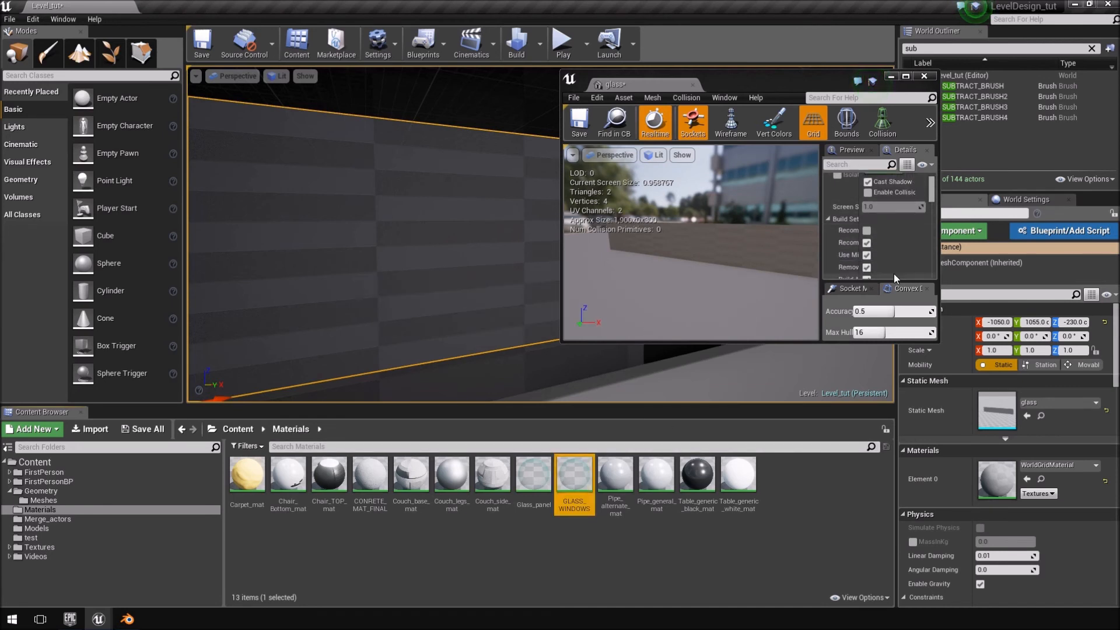
# Assign the GLASS_WINDOWS material to the glass mesh, then save and close the mesh asset.
pyautogui.click(912, 208)
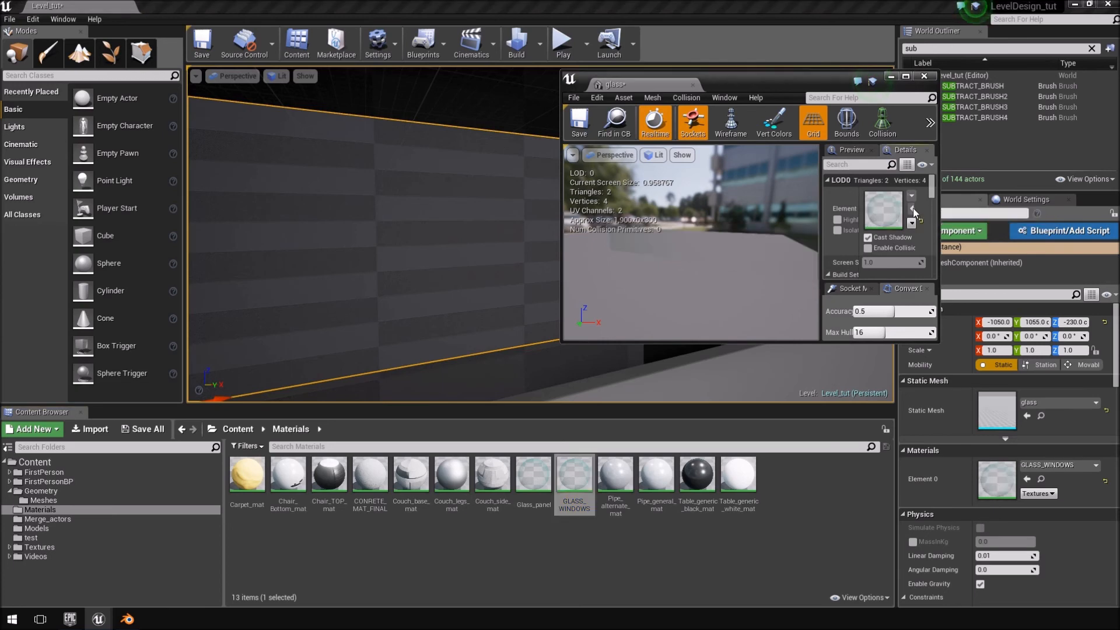
pyautogui.click(580, 123)
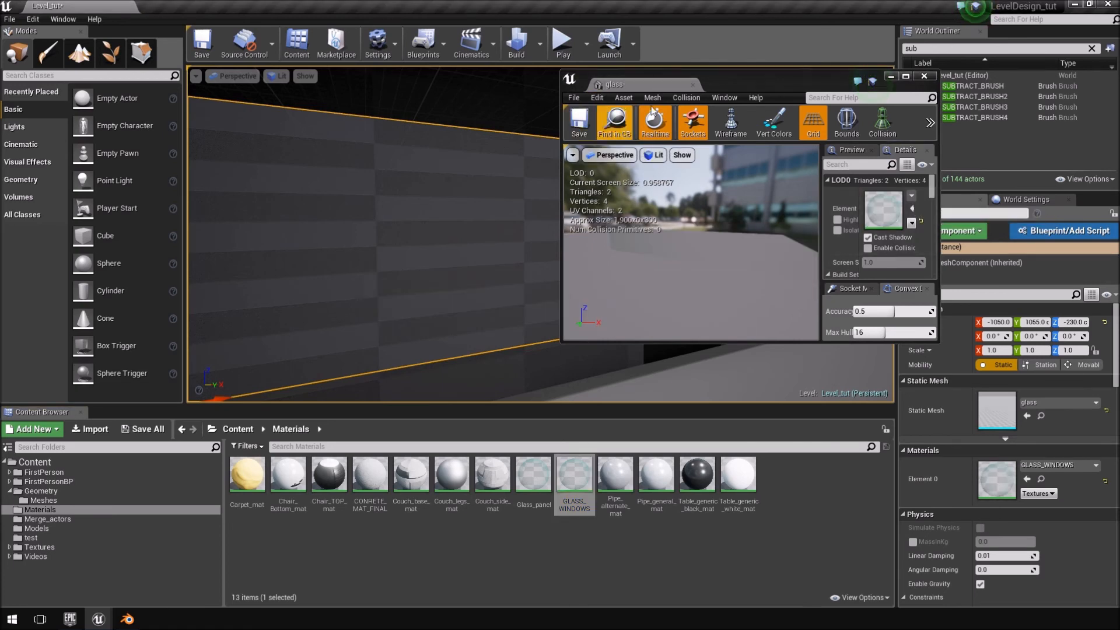
pyautogui.click(692, 86)
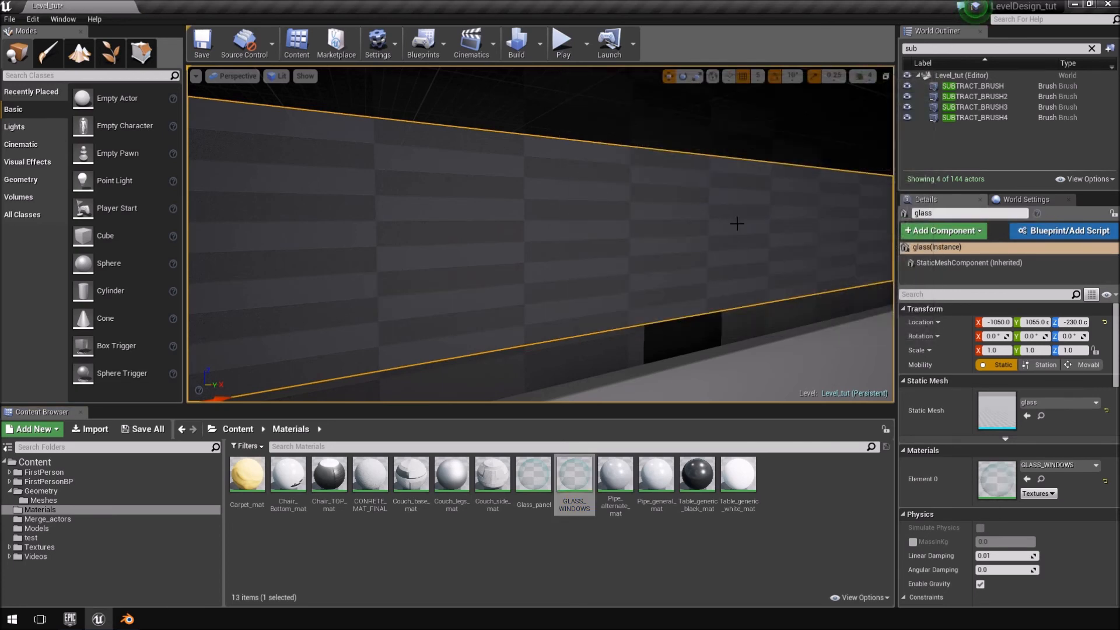
# Examine how the glass plane looks behind the blinds from outside and inside the room.
pyautogui.press('w')
pyautogui.moveTo(540, 233); pyautogui.dragTo(429, 231, button='right')
pyautogui.press('w')
pyautogui.press('w')
pyautogui.press('s')
pyautogui.press('w')
pyautogui.press('w')
pyautogui.press('s')
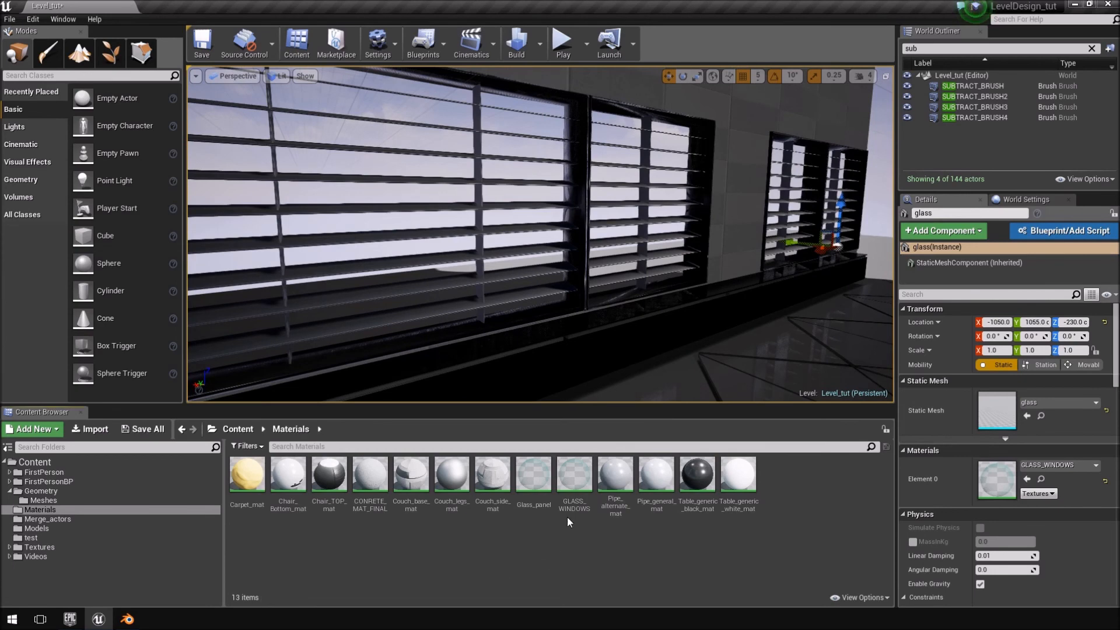
# Open the GLASS_WINDOWS material in a maximized editor and make it two-sided.
pyautogui.doubleClick(574, 484)
pyautogui.doubleClick(765, 90)
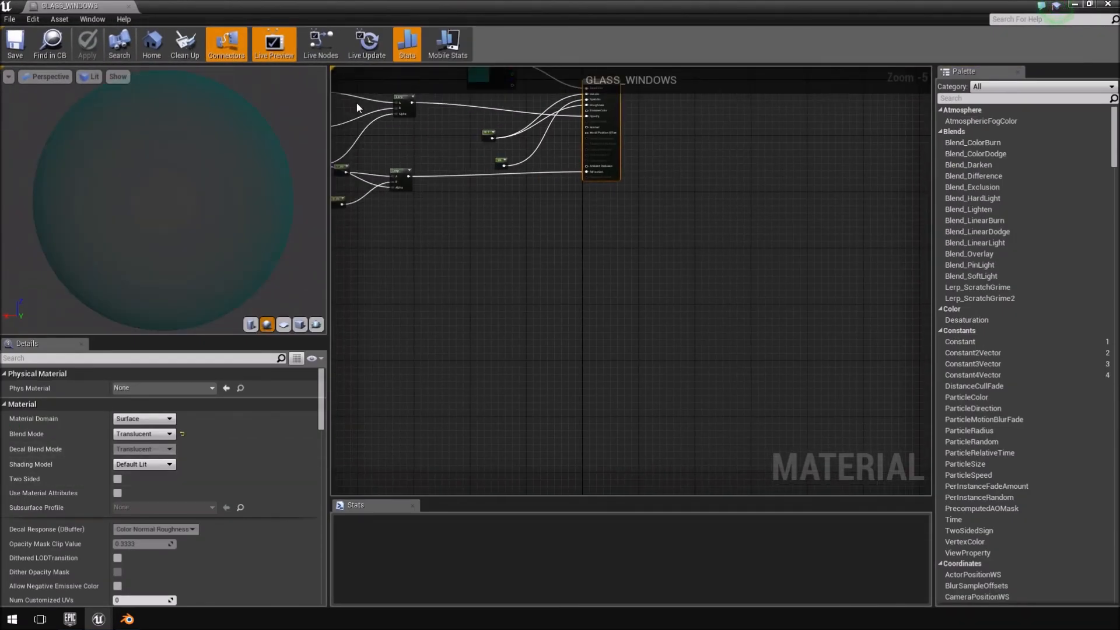
pyautogui.moveTo(614, 260); pyautogui.dragTo(814, 384, button='right')
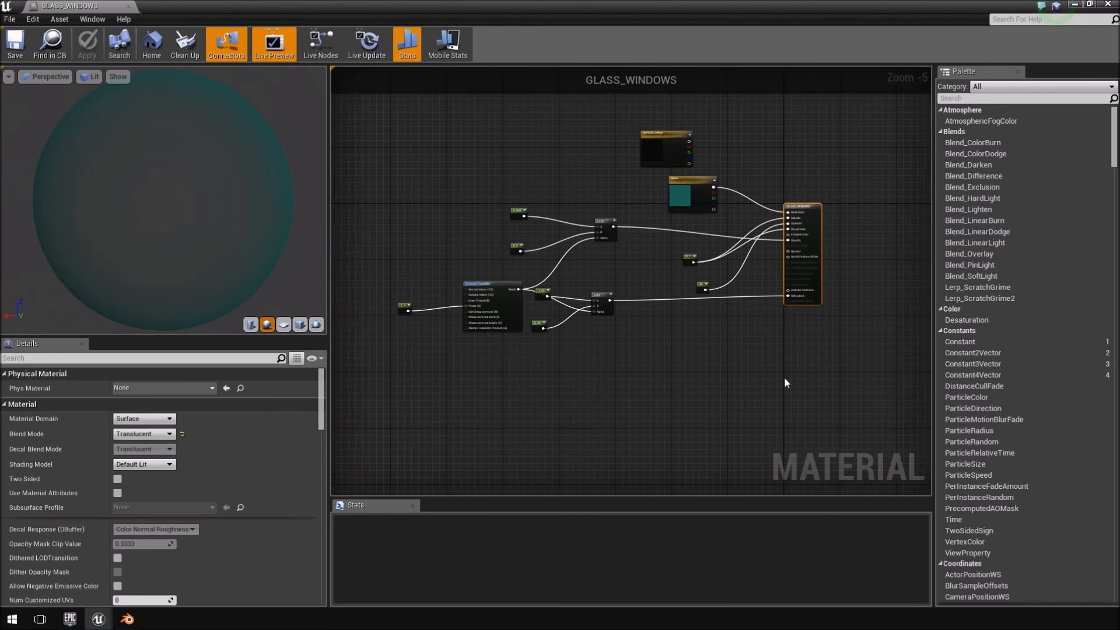
pyautogui.click(119, 481)
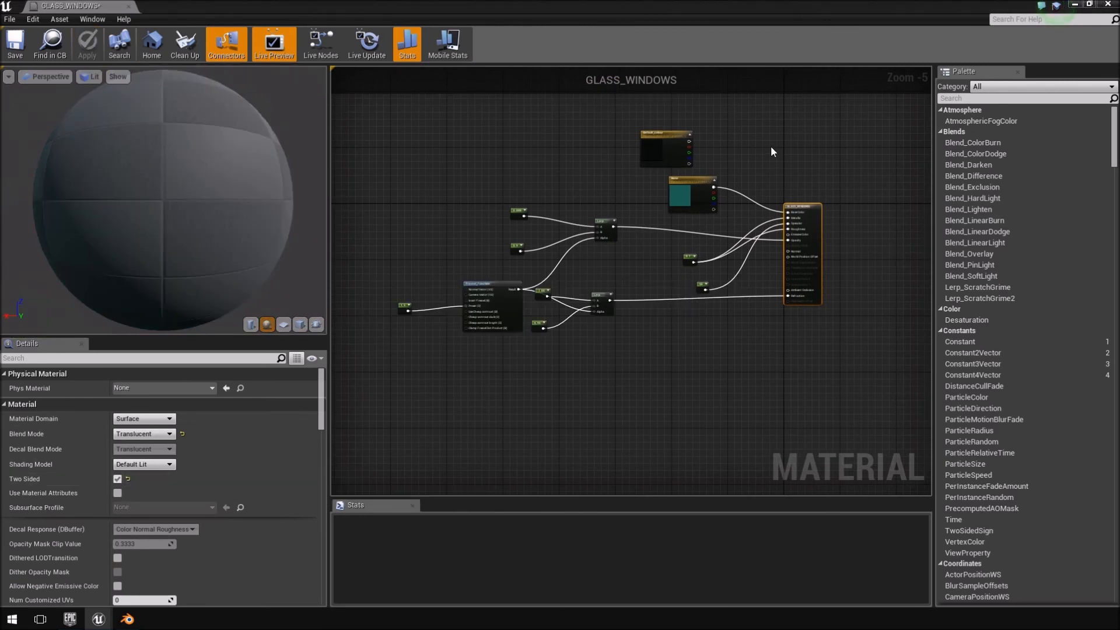
# Select the teal vector parameter node in the GLASS_WINDOWS graph.
pyautogui.scroll(5, 709, 213)
pyautogui.click(463, 334)
pyautogui.moveTo(546, 342); pyautogui.dragTo(743, 155, button='right')
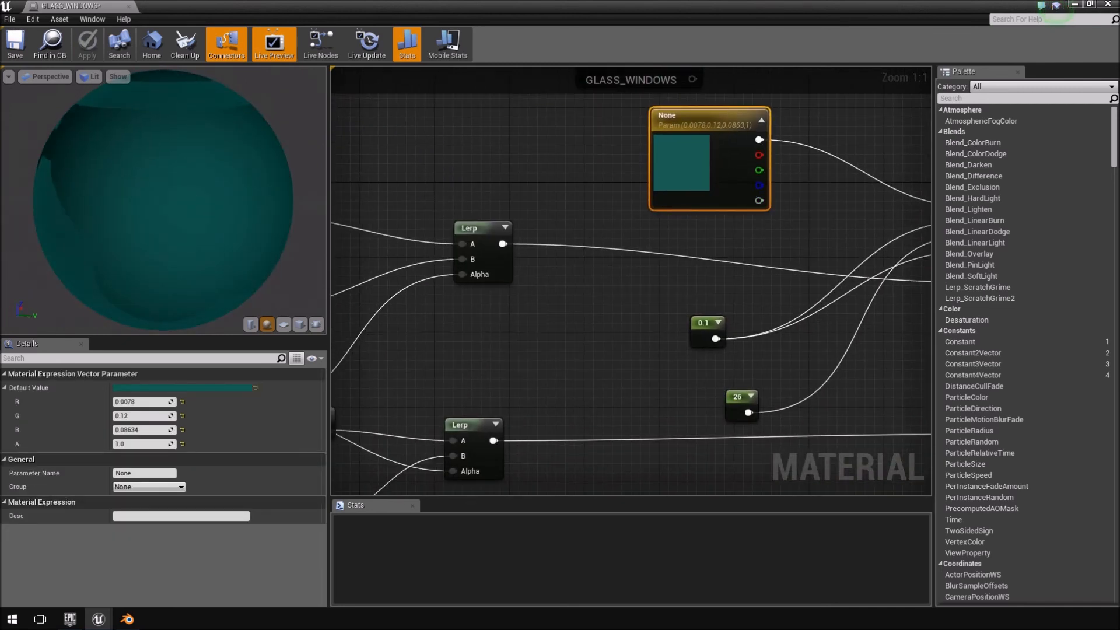
# Shrink the material editor window and check the glass tint through the blinds in the level.
pyautogui.moveTo(775, 9); pyautogui.dragTo(652, 79)
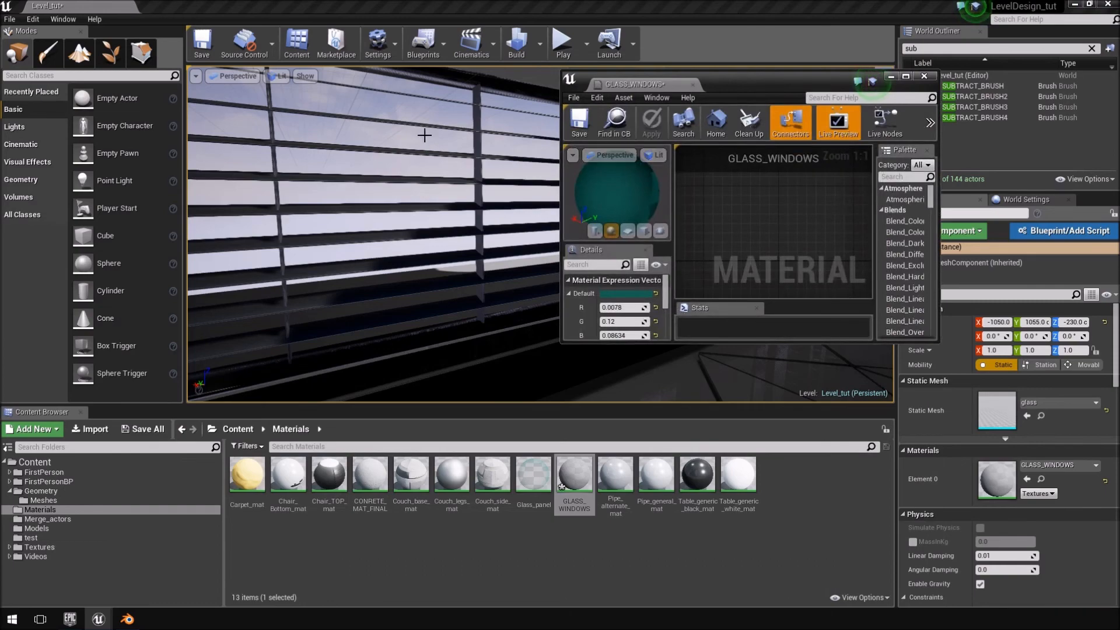
pyautogui.moveTo(511, 151); pyautogui.dragTo(291, 184, button='right')
pyautogui.press('s')
pyautogui.click(411, 185)
pyautogui.press('s')
pyautogui.press('w')
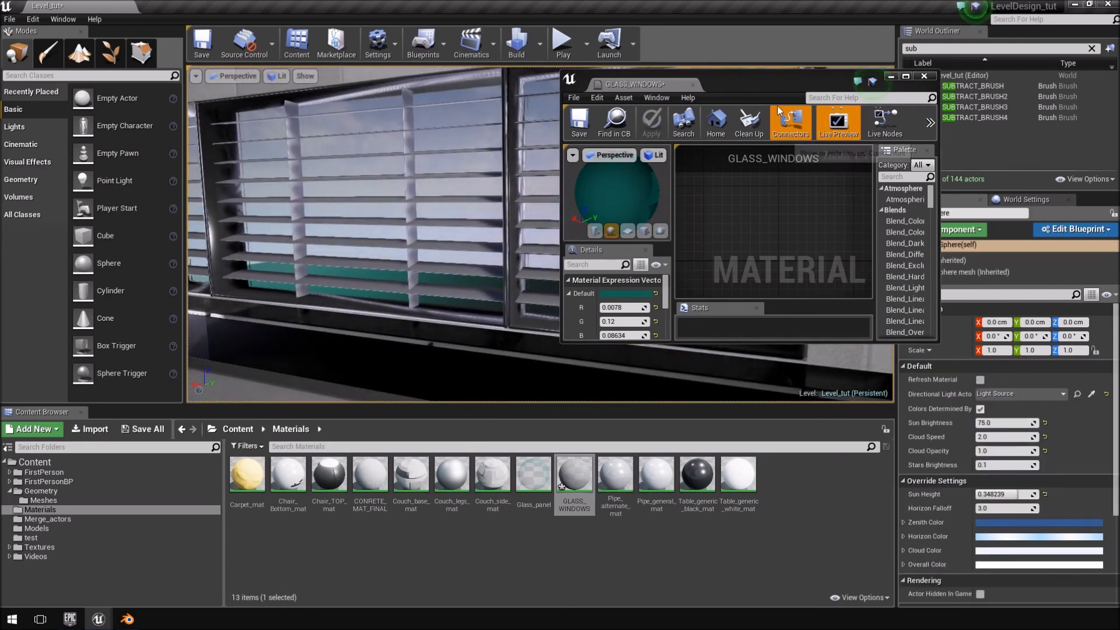
# Desaturate the teal vector parameter's colour in the maximized GLASS_WINDOWS editor to a saturation of 0.215.
pyautogui.doubleClick(767, 79)
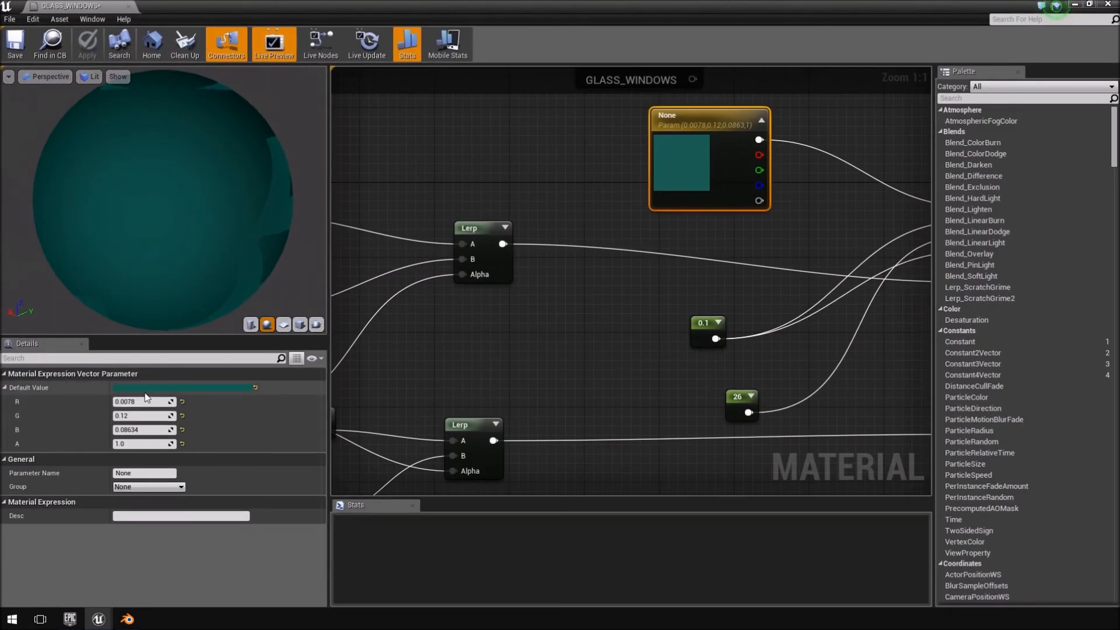
pyautogui.click(205, 388)
pyautogui.moveTo(359, 354); pyautogui.dragTo(361, 432)
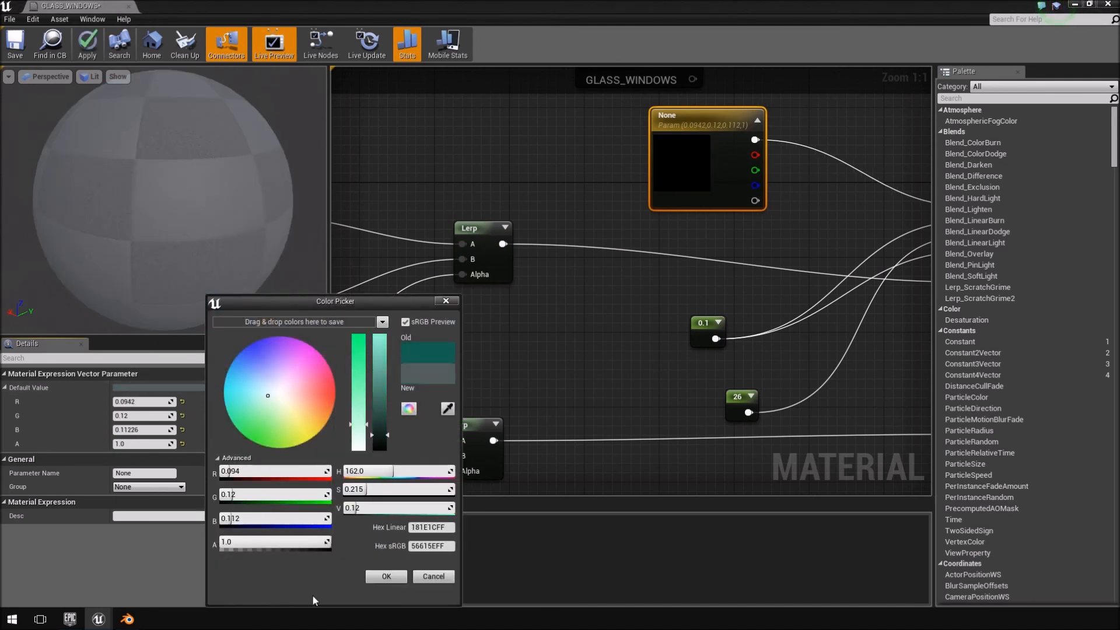
pyautogui.click(386, 576)
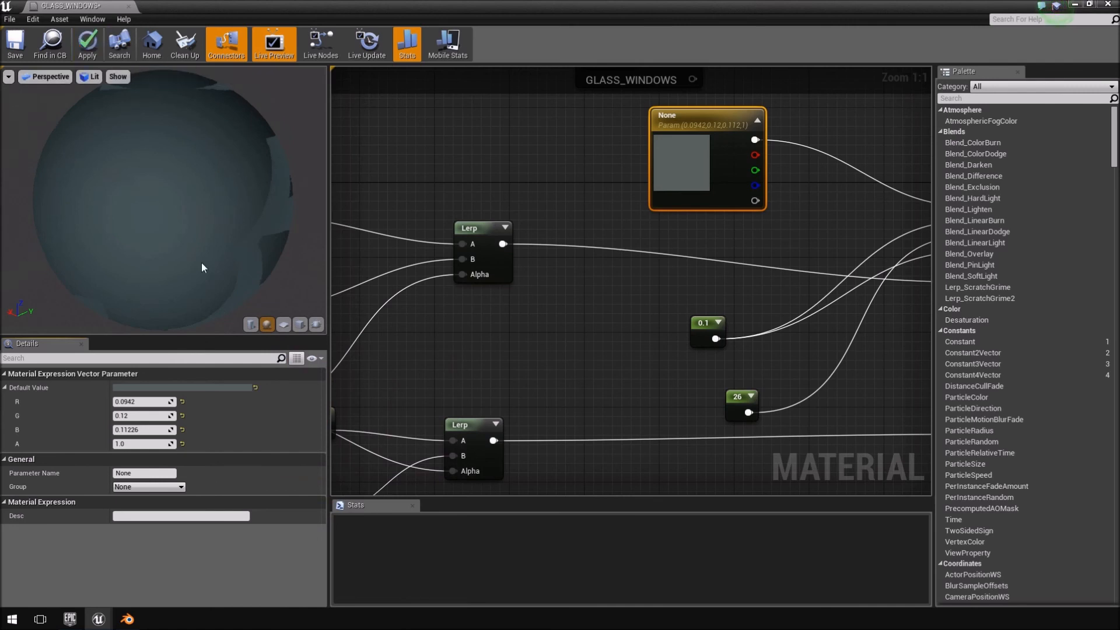
# Brighten the vector parameter's colour to a value of 1.0 and apply the changes to the glass material.
pyautogui.click(163, 390)
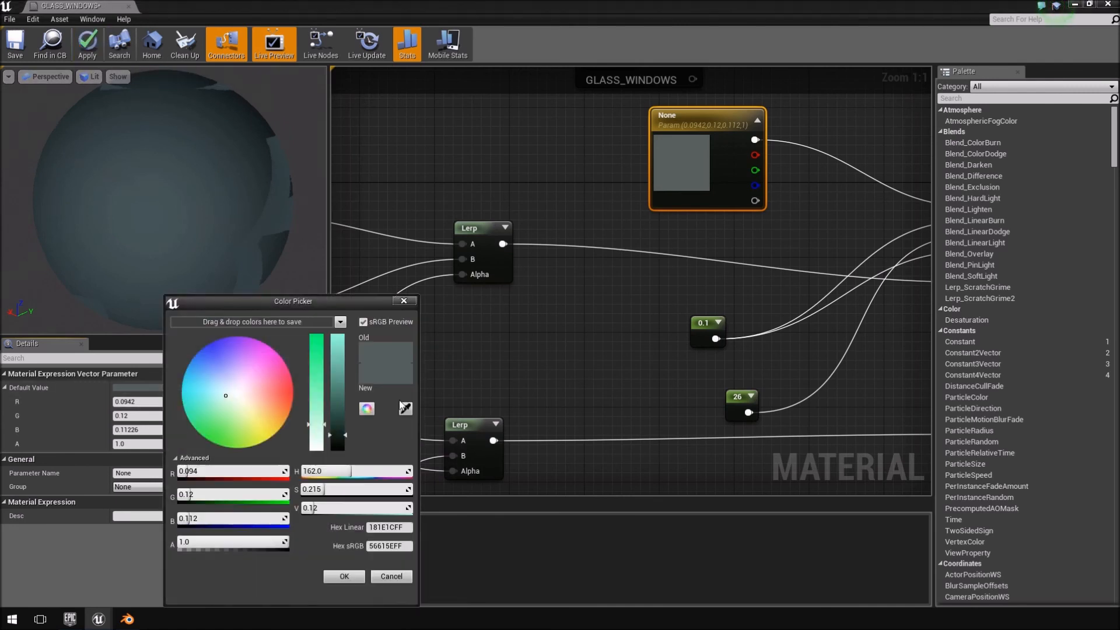
pyautogui.moveTo(348, 431); pyautogui.dragTo(343, 334)
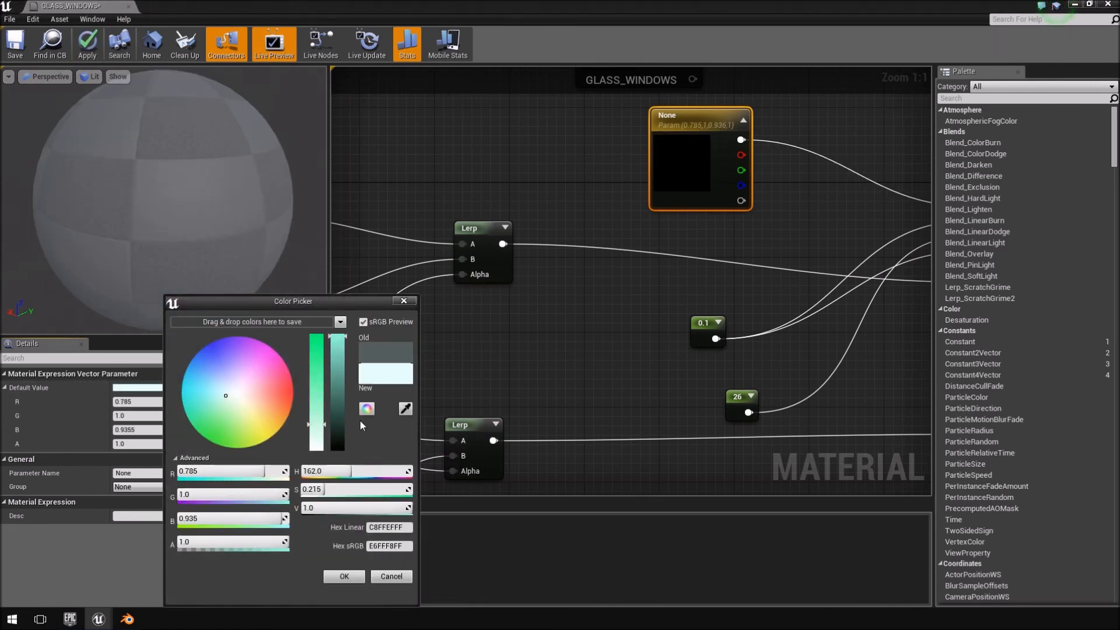
pyautogui.click(345, 577)
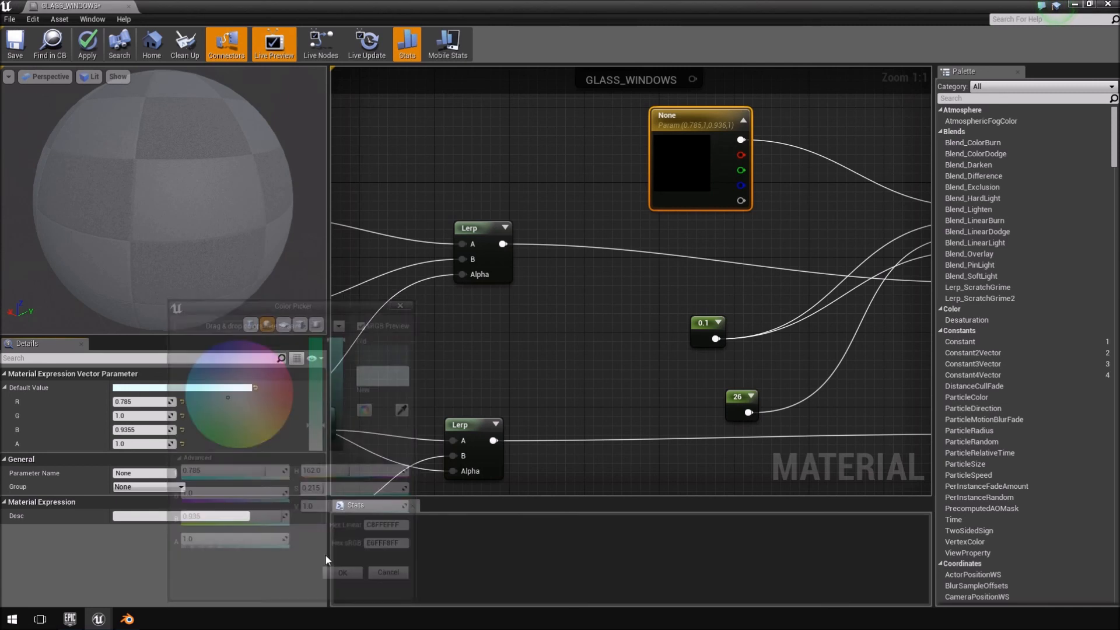
pyautogui.click(87, 44)
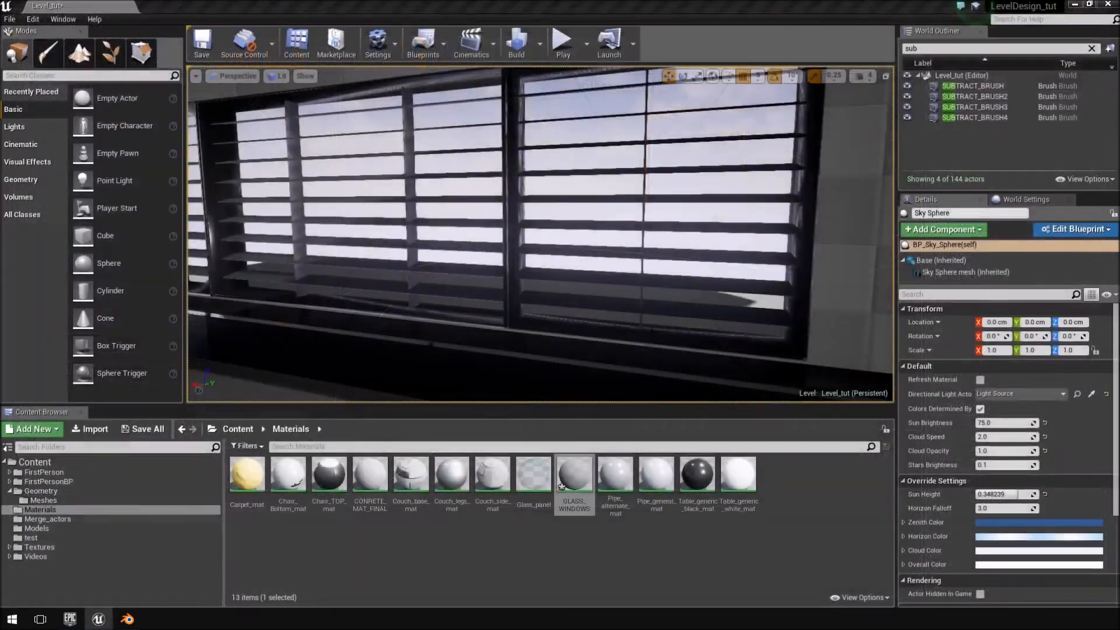
# Play the level and walk around inside and outside the room to examine the lighter glass behind the blinds.
pyautogui.moveTo(540, 233); pyautogui.dragTo(444, 216, button='right')
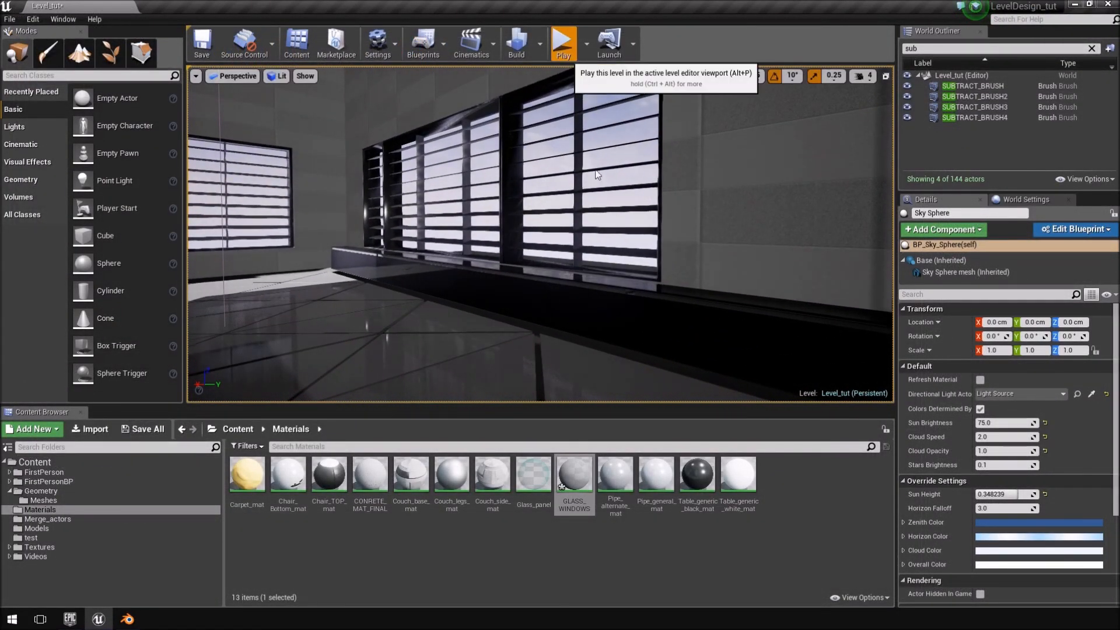
pyautogui.click(562, 43)
pyautogui.press('w')
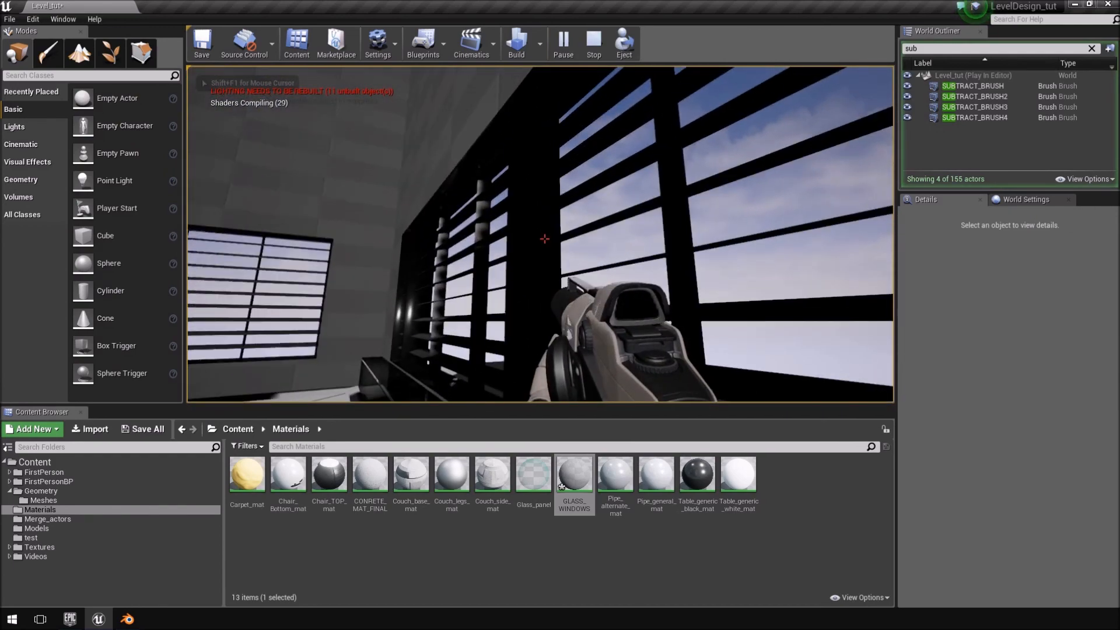
pyautogui.press('w')
pyautogui.press('w')
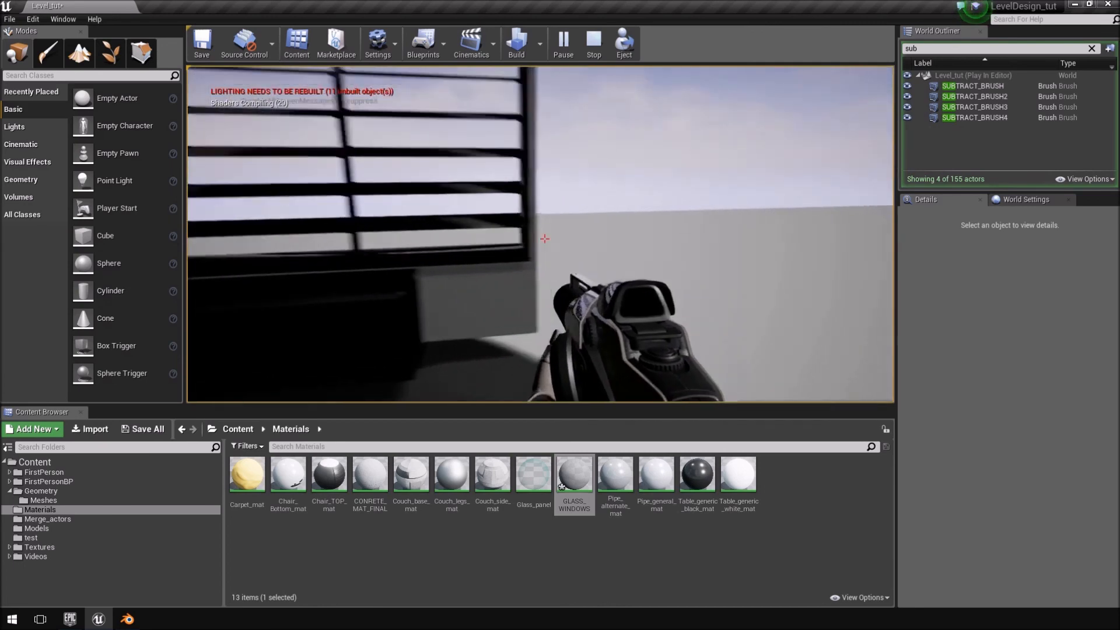
pyautogui.press('w')
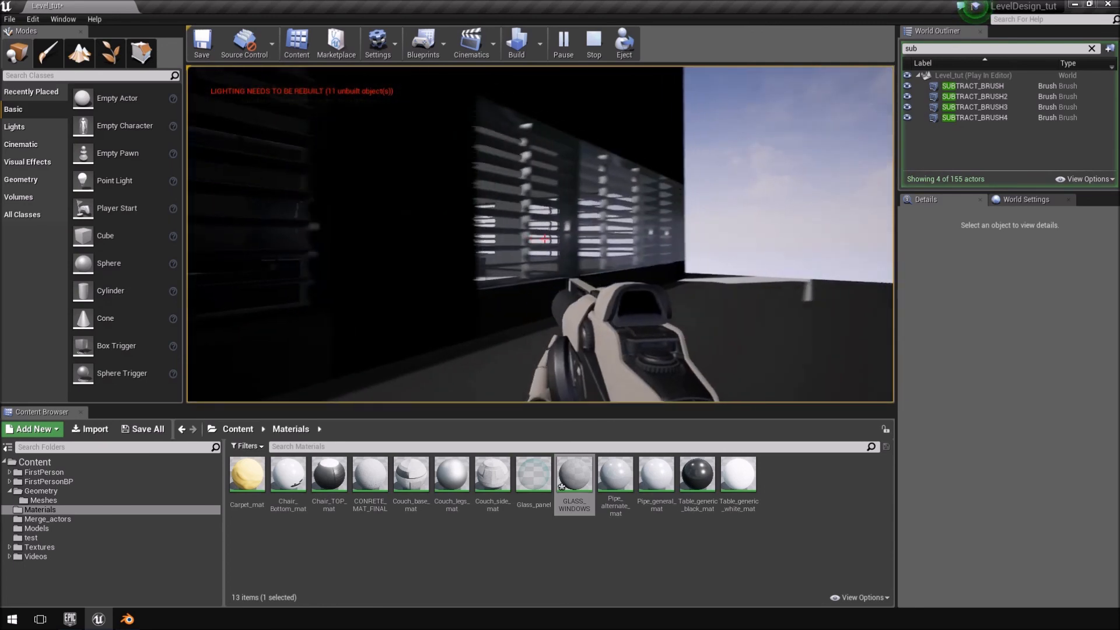
pyautogui.press('w')
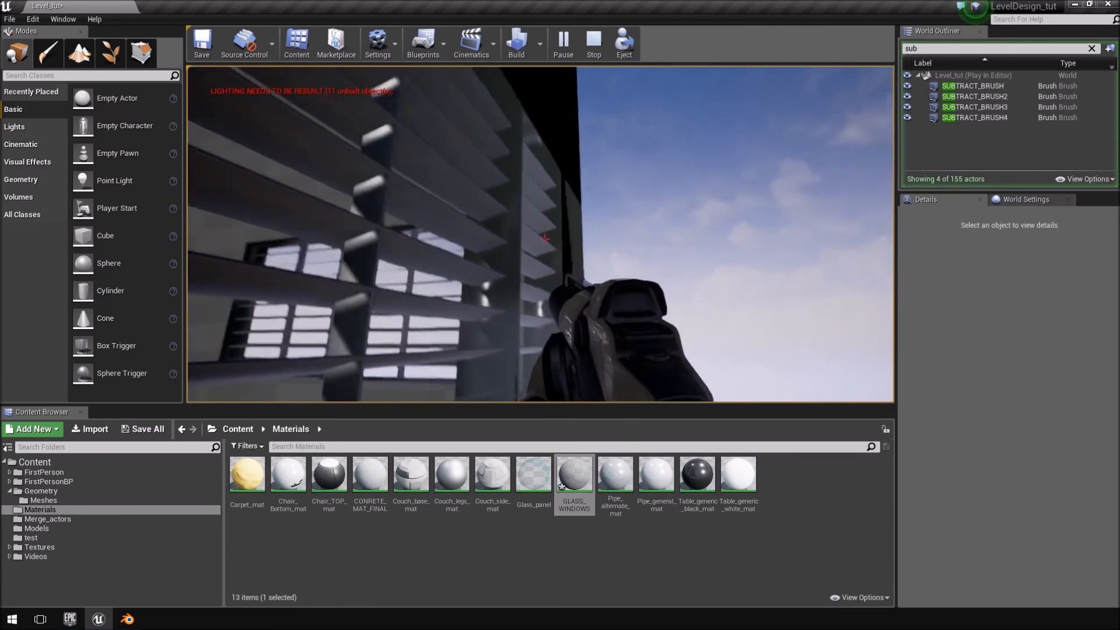
pyautogui.press('w')
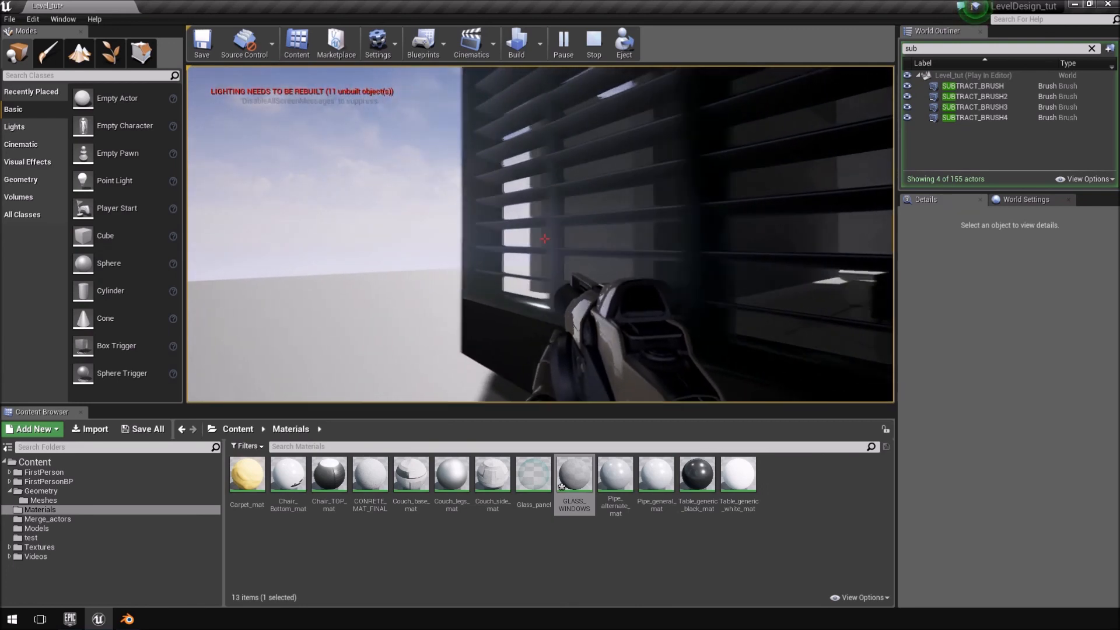
pyautogui.press('w')
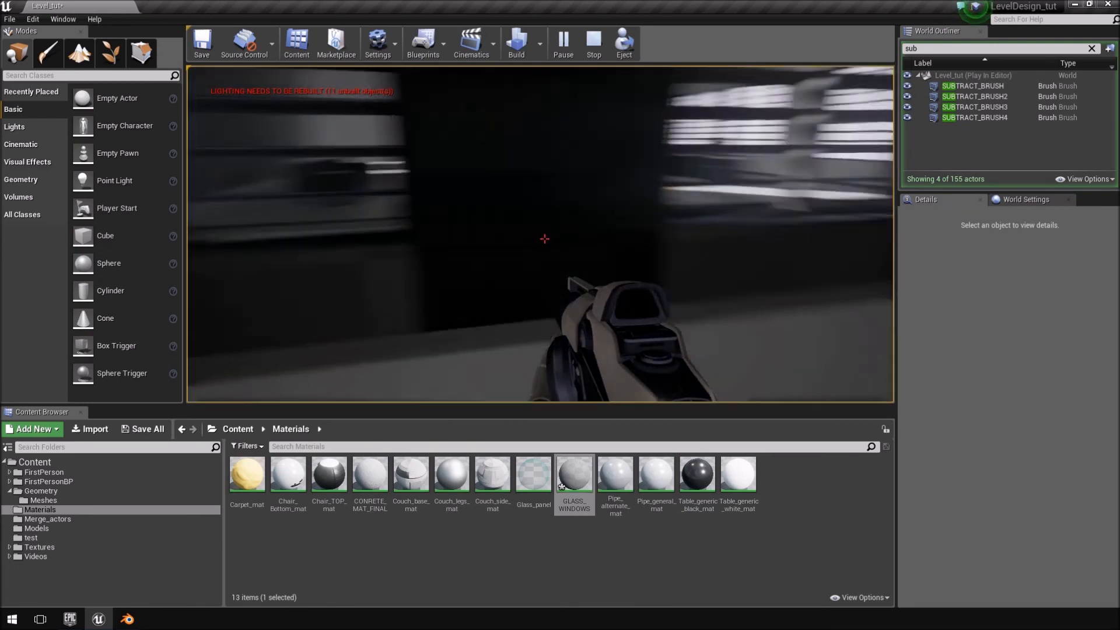
pyautogui.press('w')
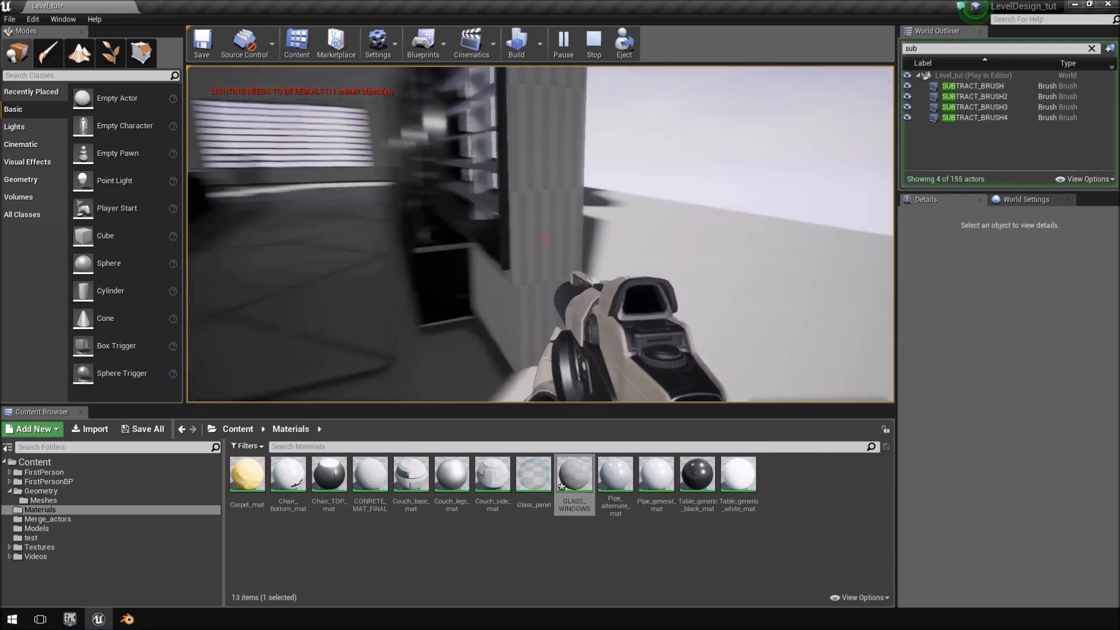